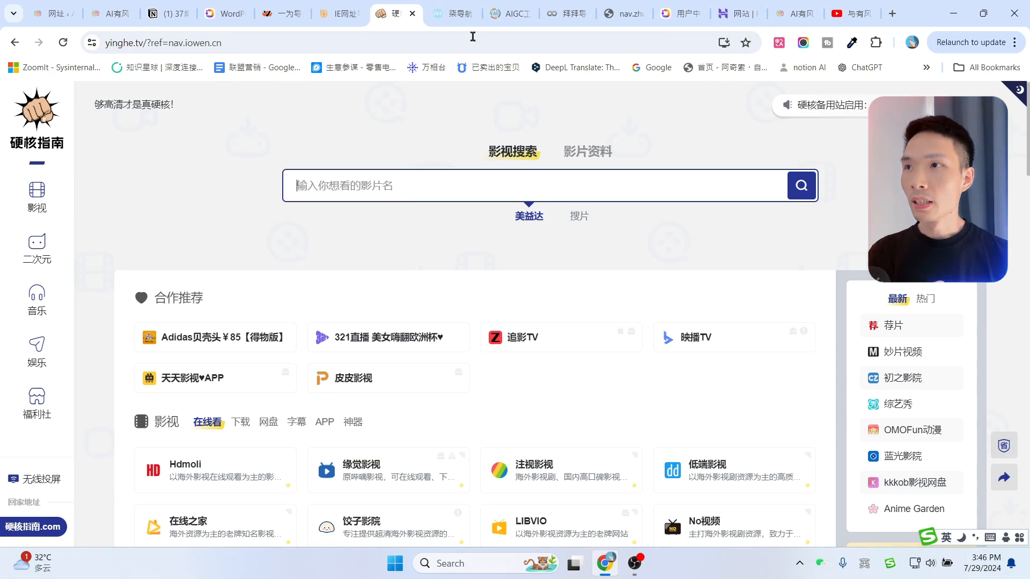
Browse the 柒导航 and IE网址 example navigation sites.
click(453, 13)
scroll(616, 289, up, 20)
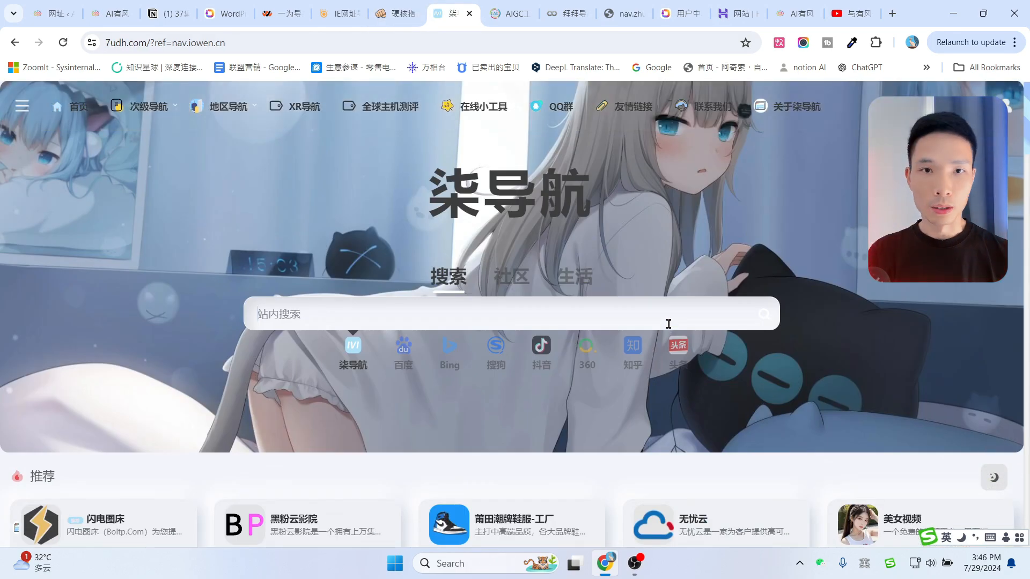
click(338, 13)
scroll(722, 242, down, 5)
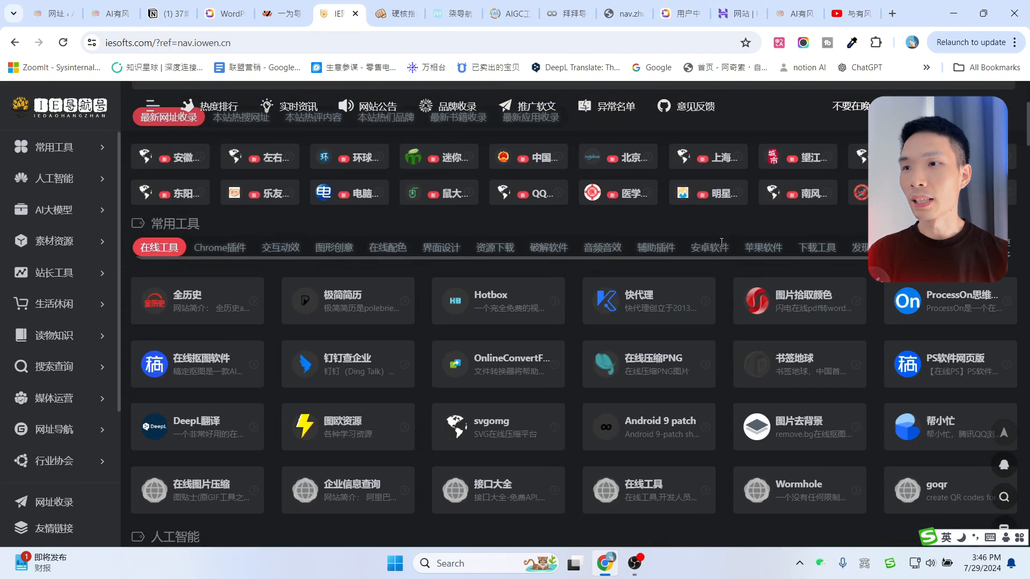
scroll(724, 246, up, 5)
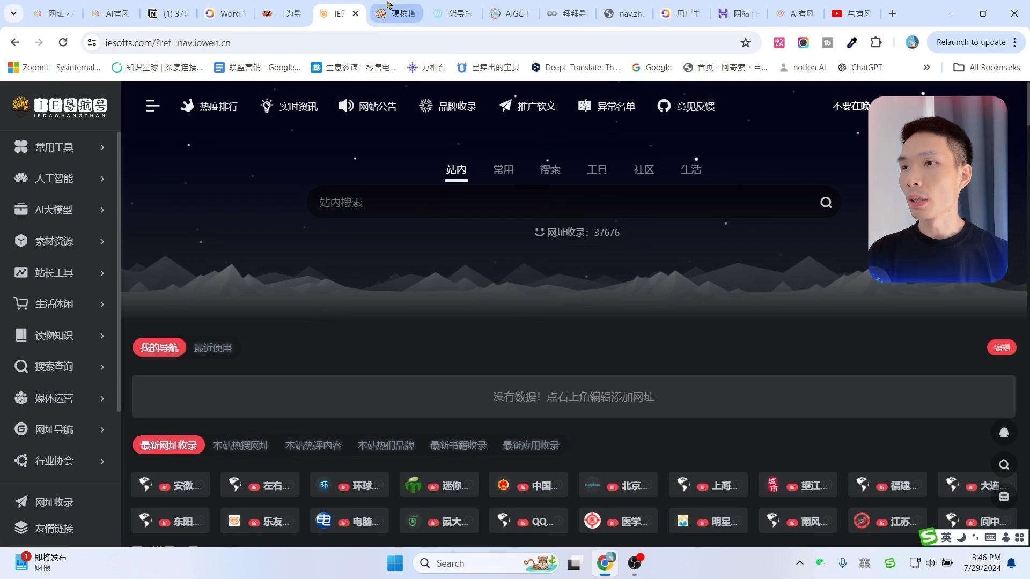
Scroll through the 硬核指南 and 柒导航 navigation sites.
click(391, 12)
scroll(616, 268, down, 4)
click(449, 14)
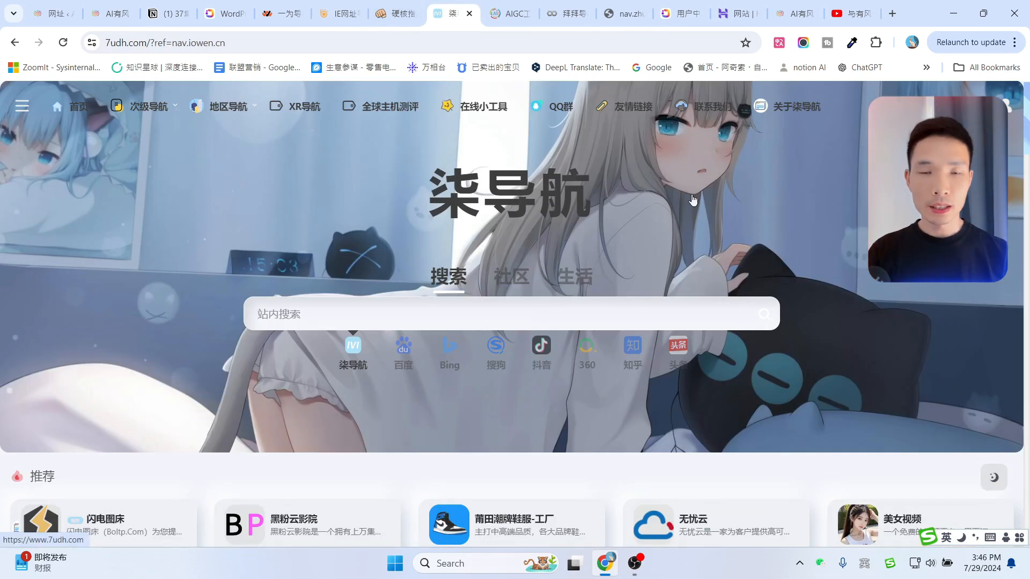
scroll(665, 258, down, 3)
scroll(661, 274, up, 3)
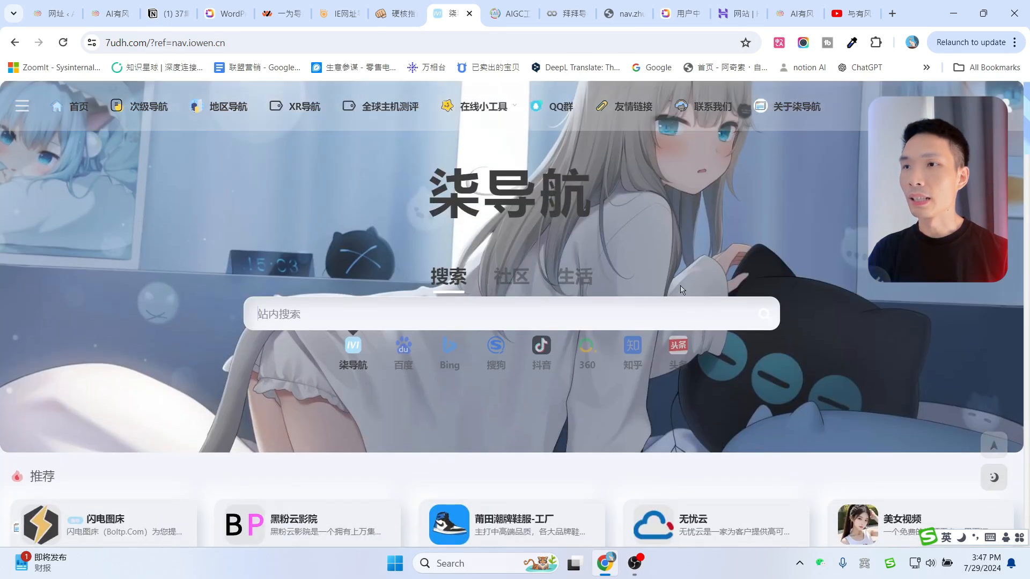
scroll(608, 292, down, 3)
scroll(658, 295, up, 3)
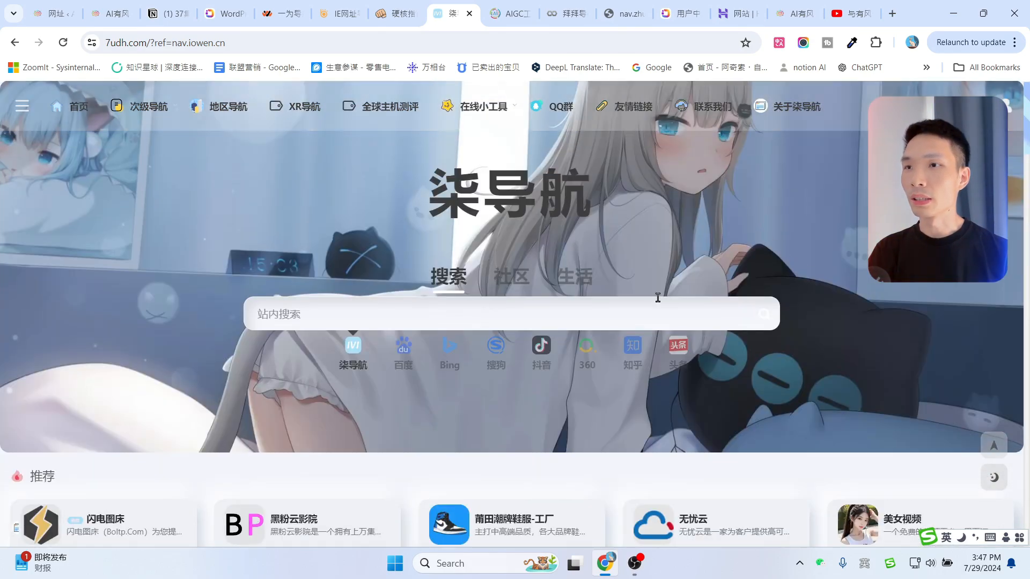
Look over the AIGC导航 site, then go back to the IE网址 site.
click(513, 14)
scroll(697, 349, down, 5)
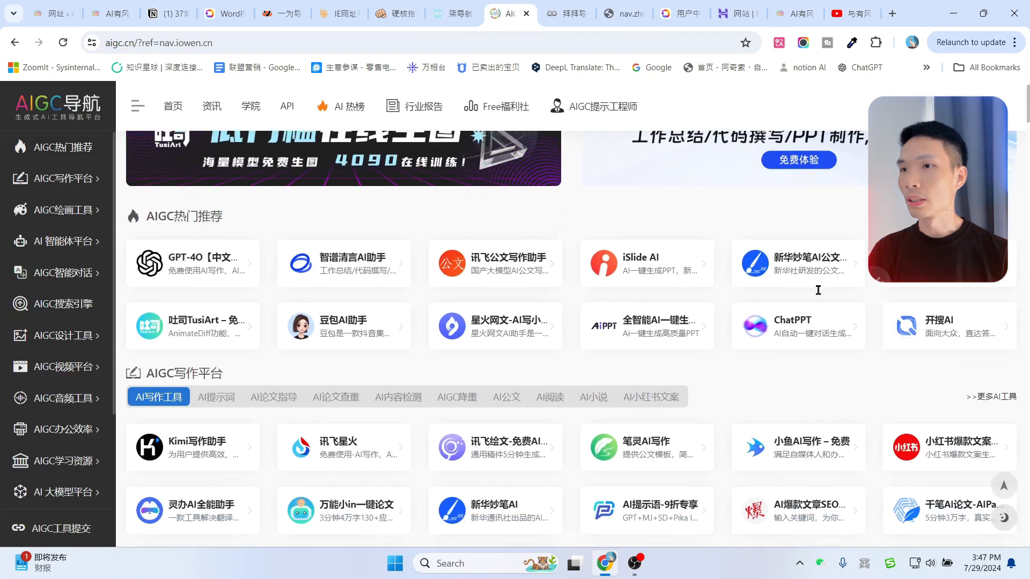
scroll(653, 301, up, 5)
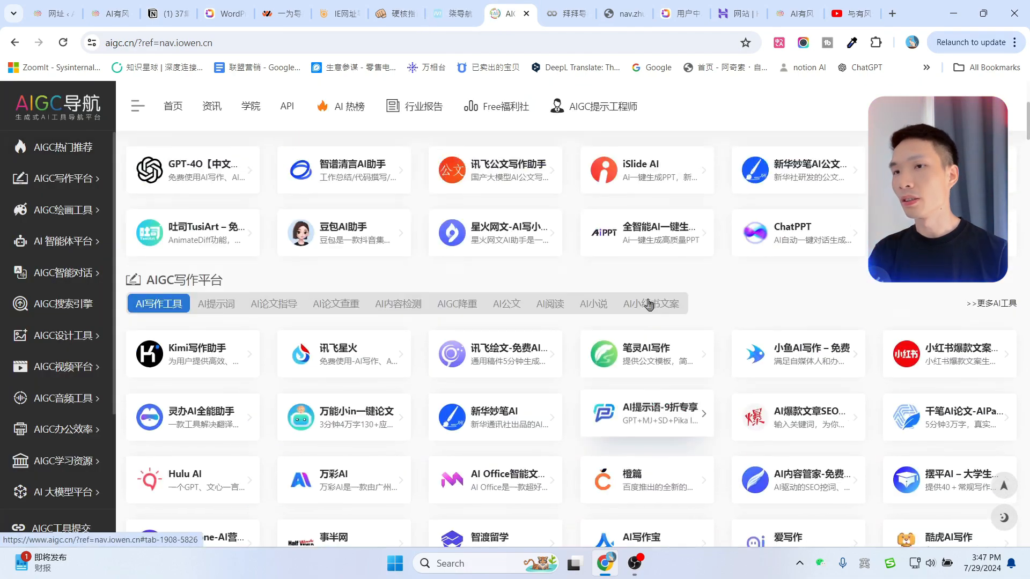
click(338, 6)
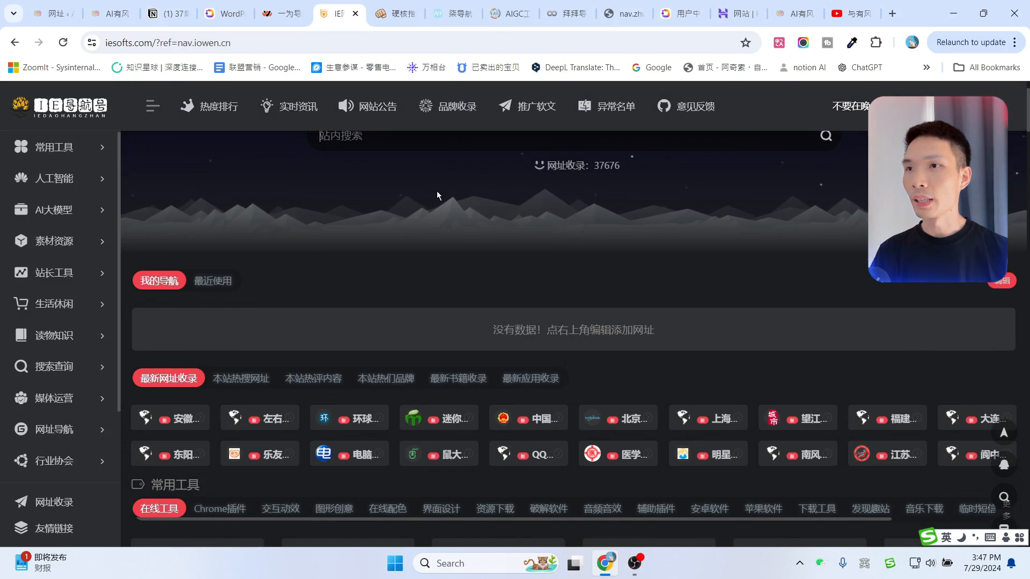
scroll(437, 191, up, 1)
Scroll the OneNav demo at nav.iowen.cn and view its 次级导航 page's 科技 section.
click(265, 7)
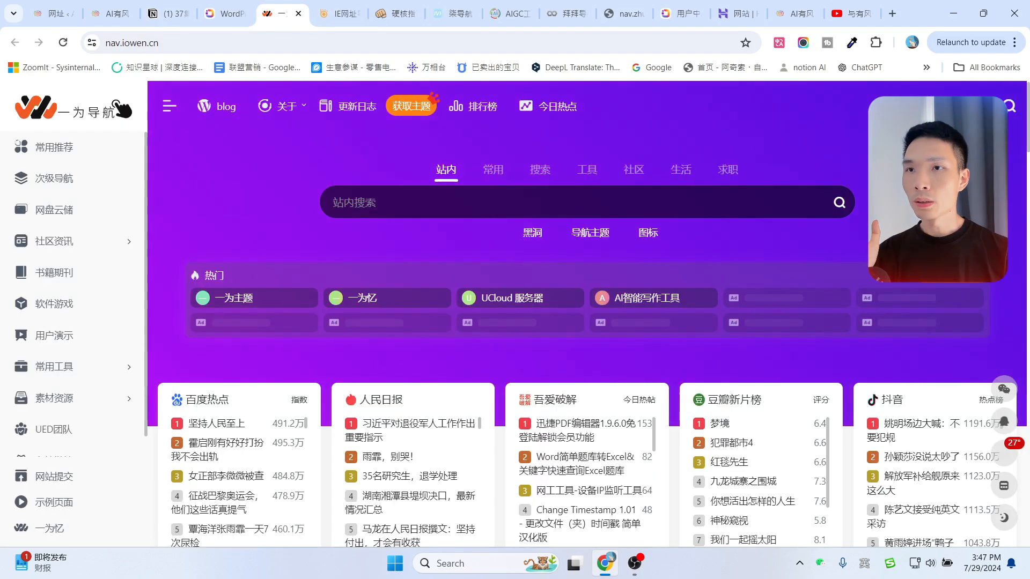
scroll(856, 271, down, 2)
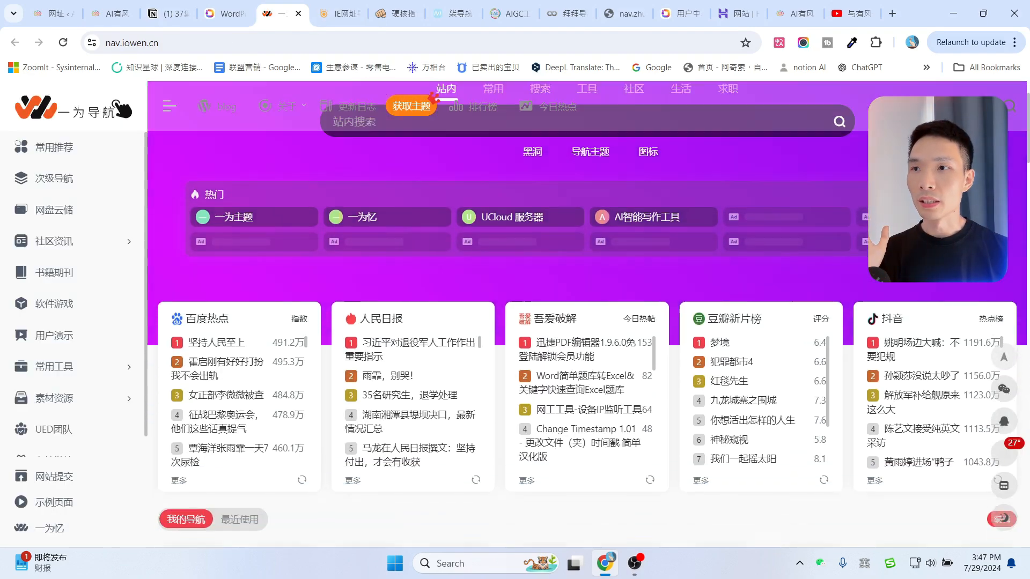
scroll(856, 272, up, 2)
scroll(856, 272, down, 5)
scroll(856, 271, up, 3)
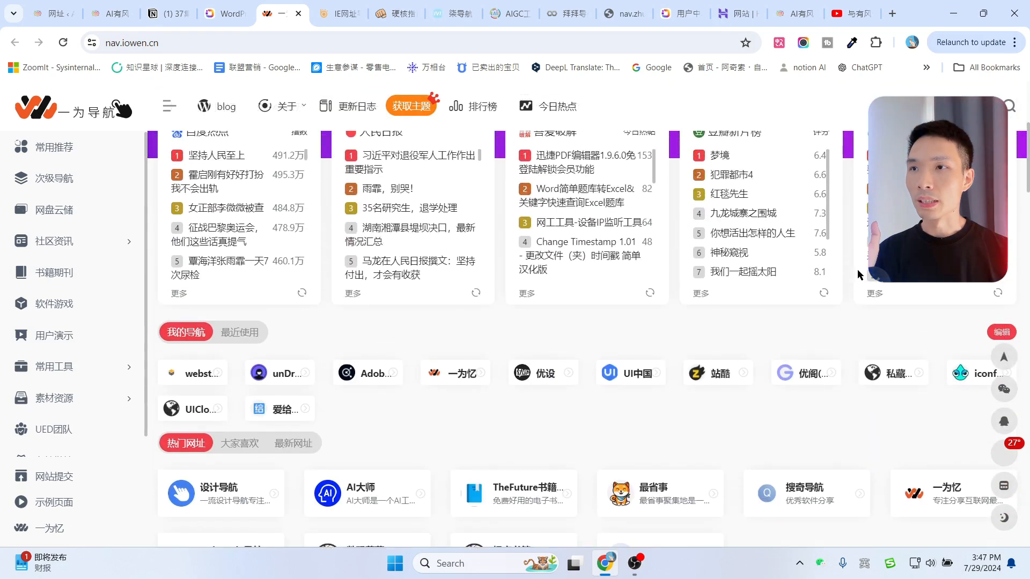
scroll(717, 271, down, 4)
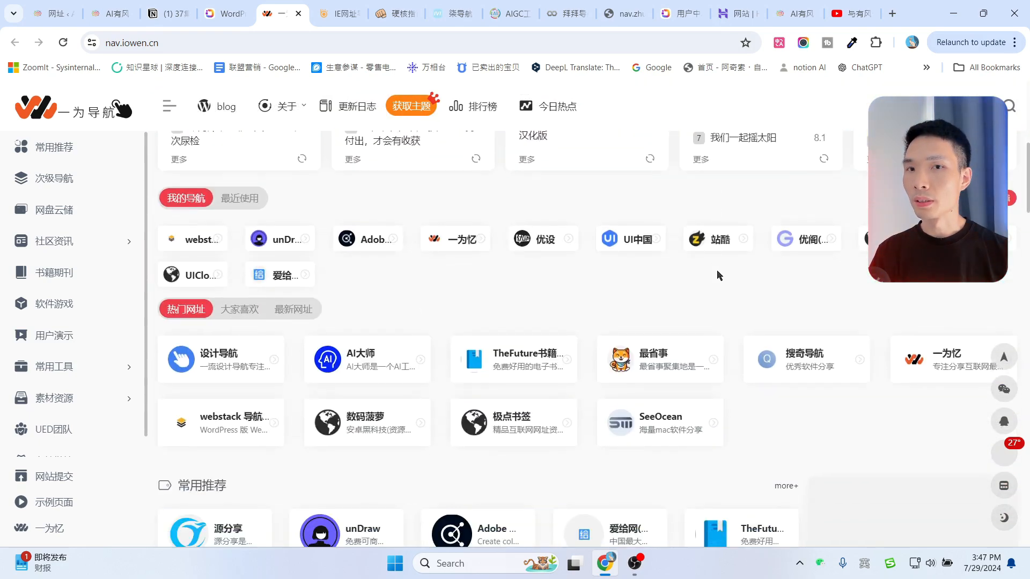
scroll(717, 275, up, 6)
click(51, 183)
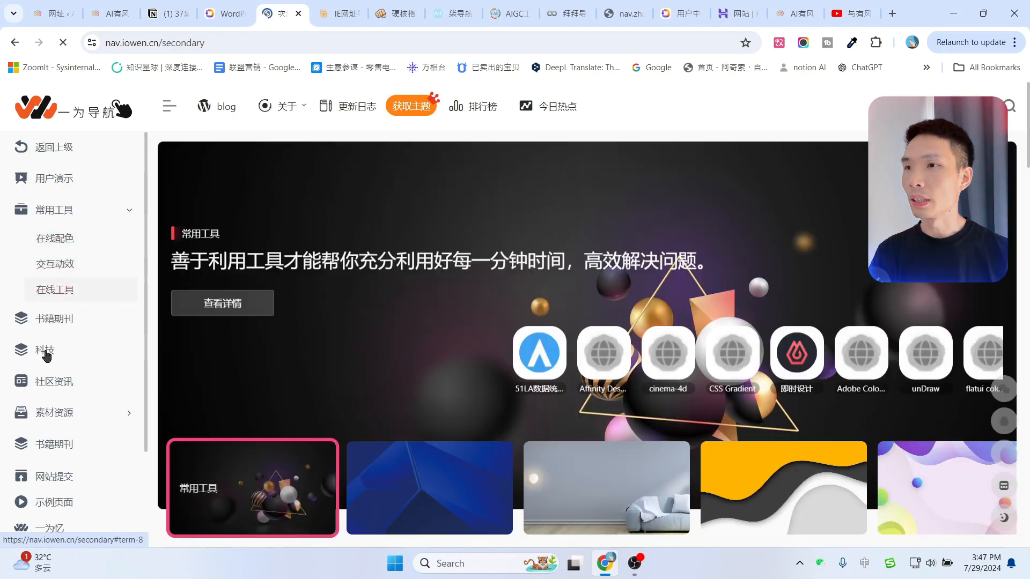
click(46, 351)
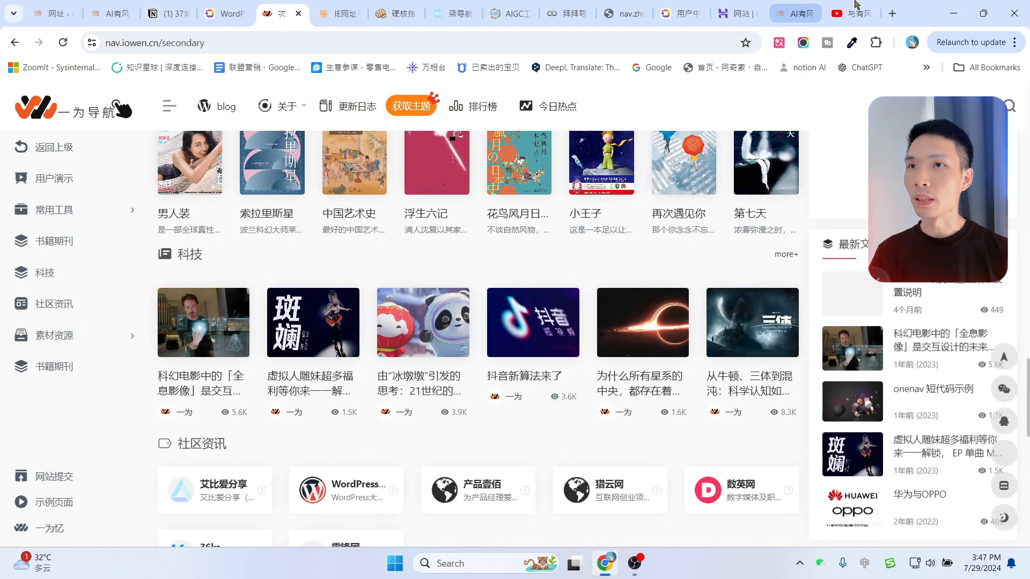
On AI有风, jump through the YouTube工具, 跨境电商 and AI视频工具 sections.
click(789, 10)
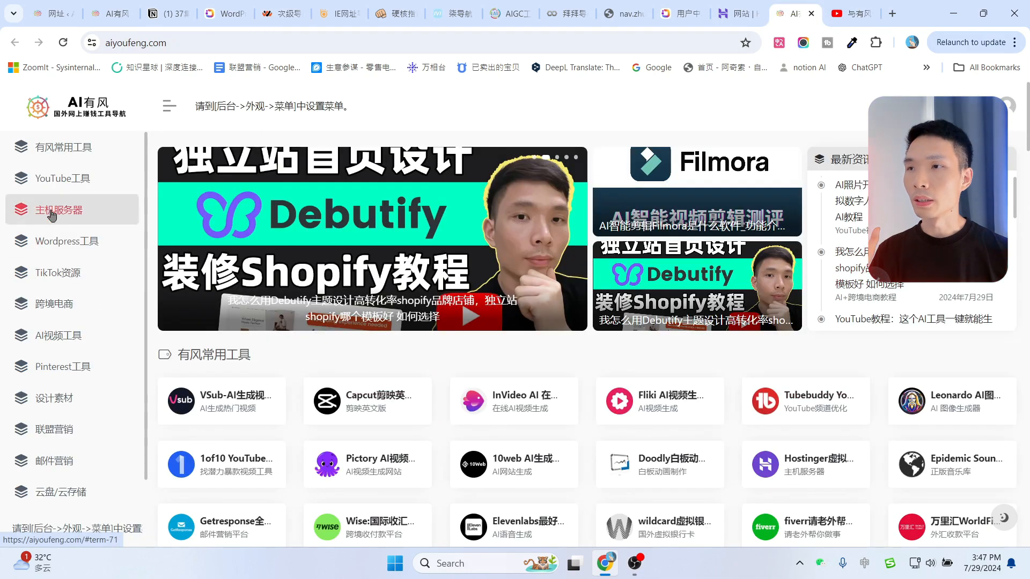
click(63, 180)
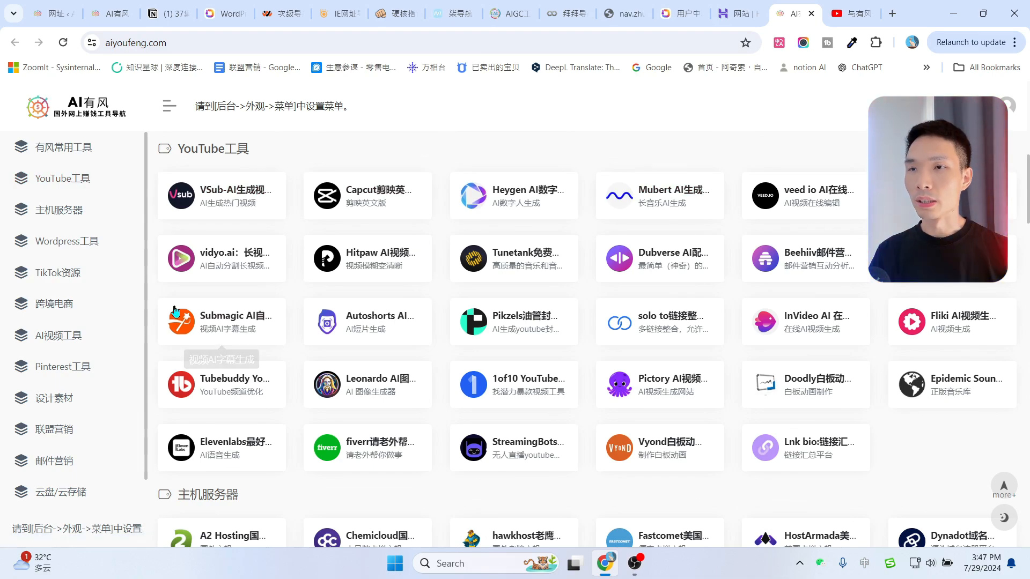
click(66, 310)
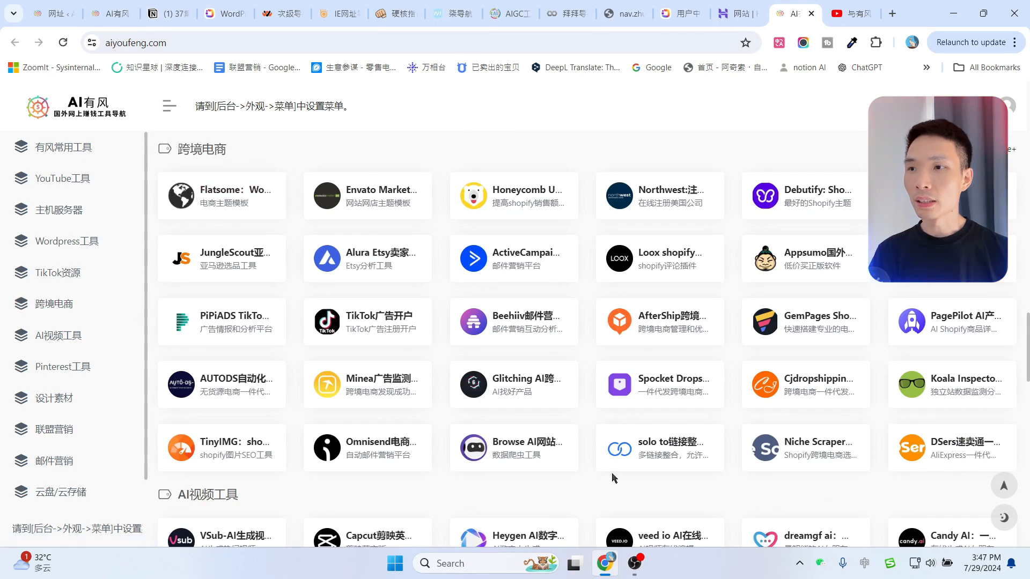
click(54, 336)
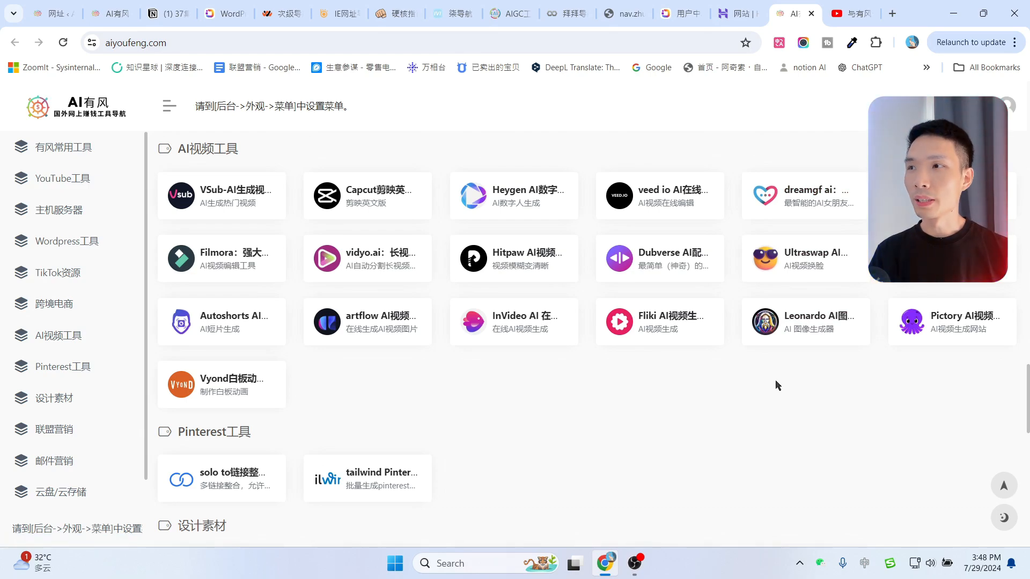
scroll(776, 385, up, 20)
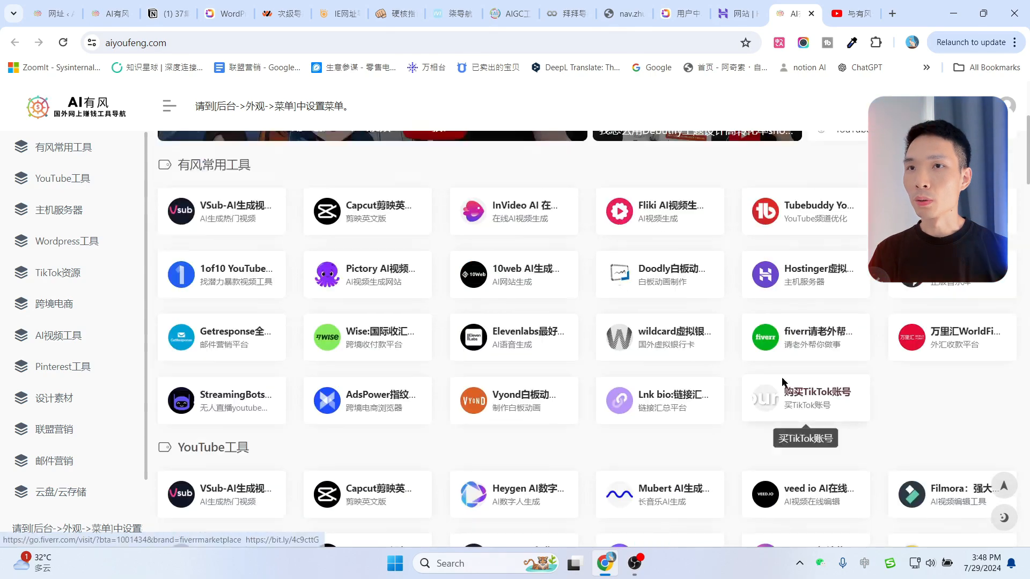
scroll(783, 382, up, 4)
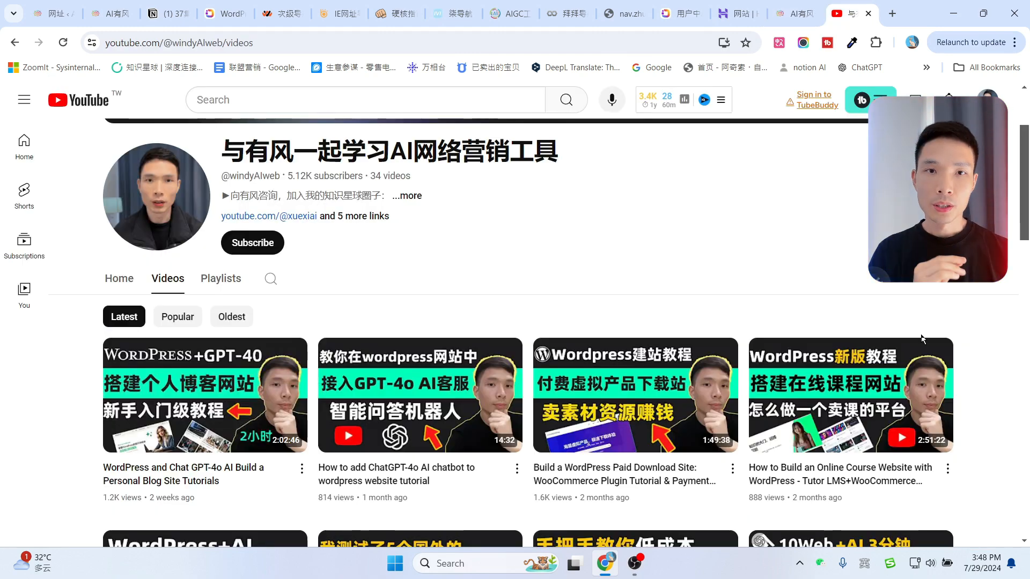
Open the Hedra AI article in a new tab, then return to the AI有风 homepage.
click(808, 5)
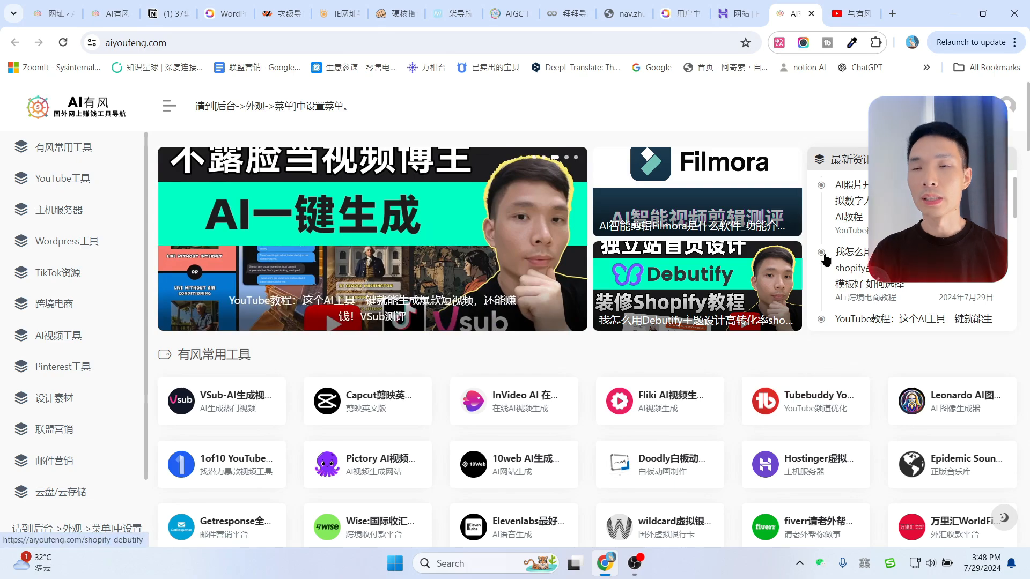
click(880, 201)
scroll(735, 282, down, 12)
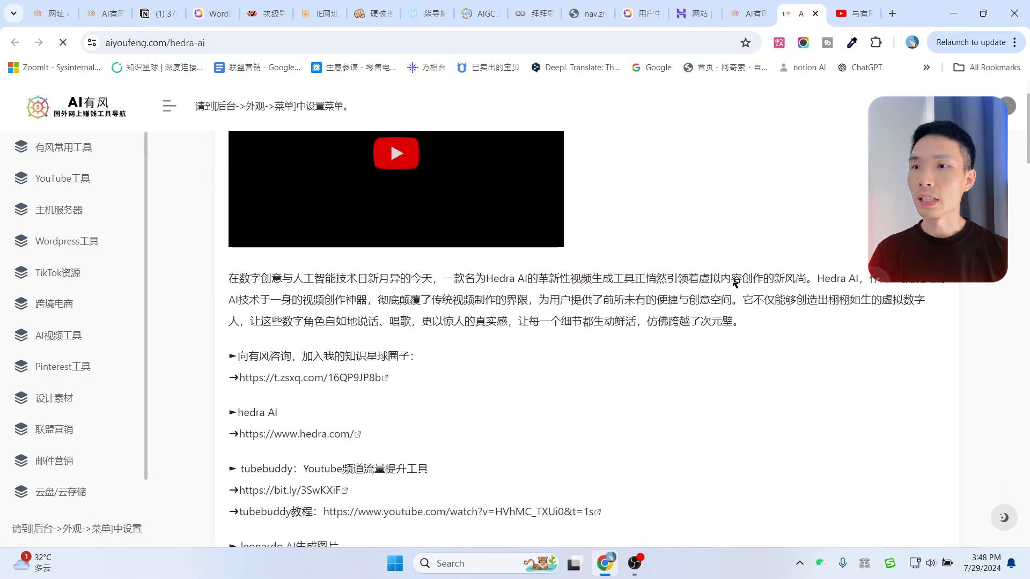
scroll(770, 317, up, 15)
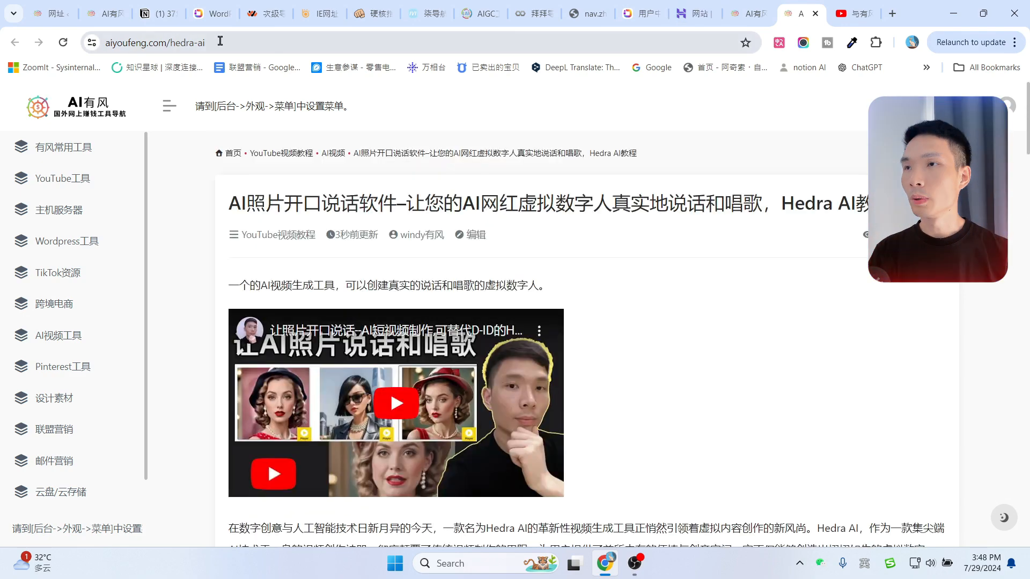
key(ctrl+shift+Tab)
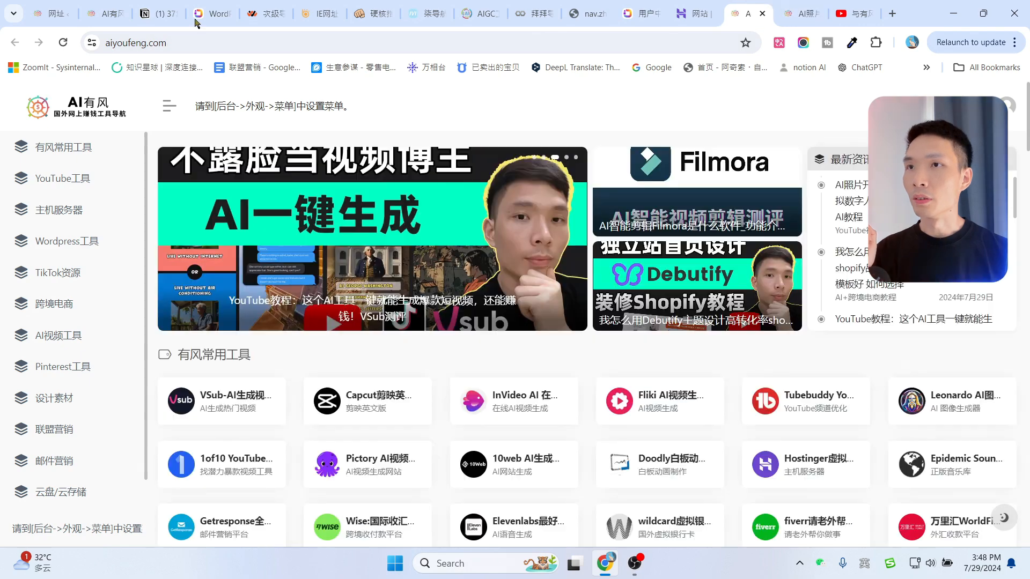
Select the aiyoufeng.com address and switch Hostinger's country/region to 中国.
click(123, 42)
drag(232, 43, 84, 44)
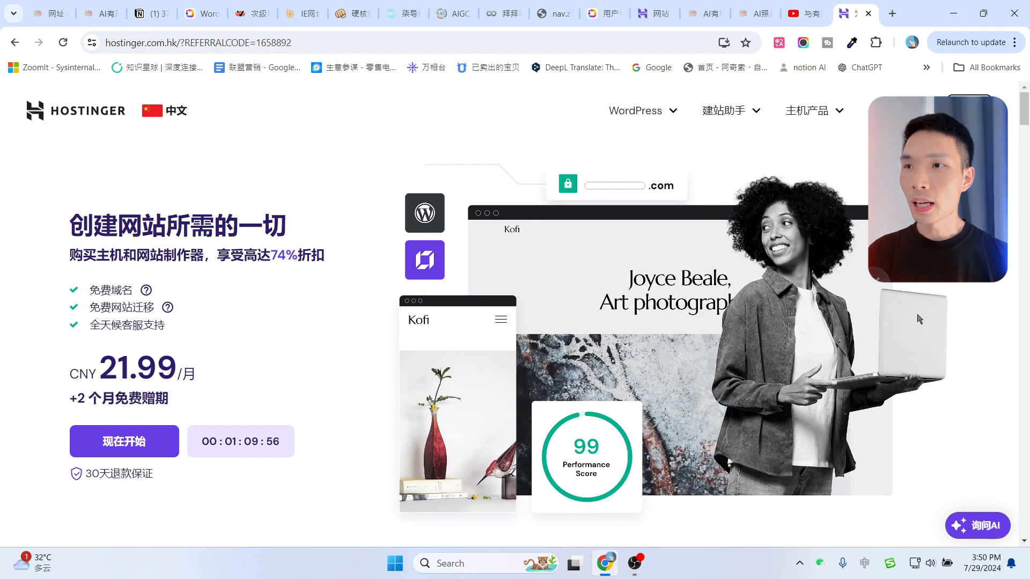
click(178, 114)
scroll(243, 290, down, 1)
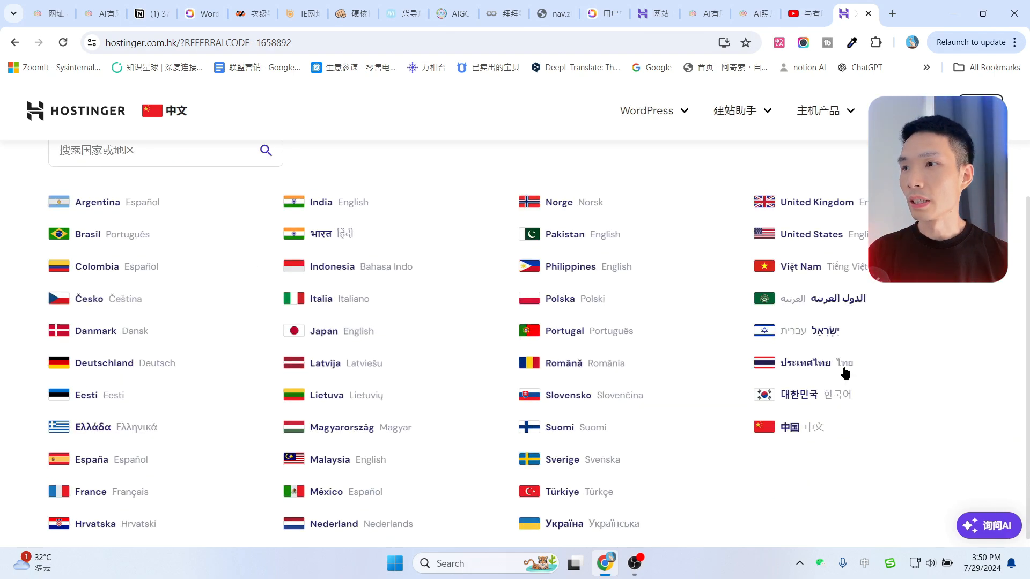
click(786, 432)
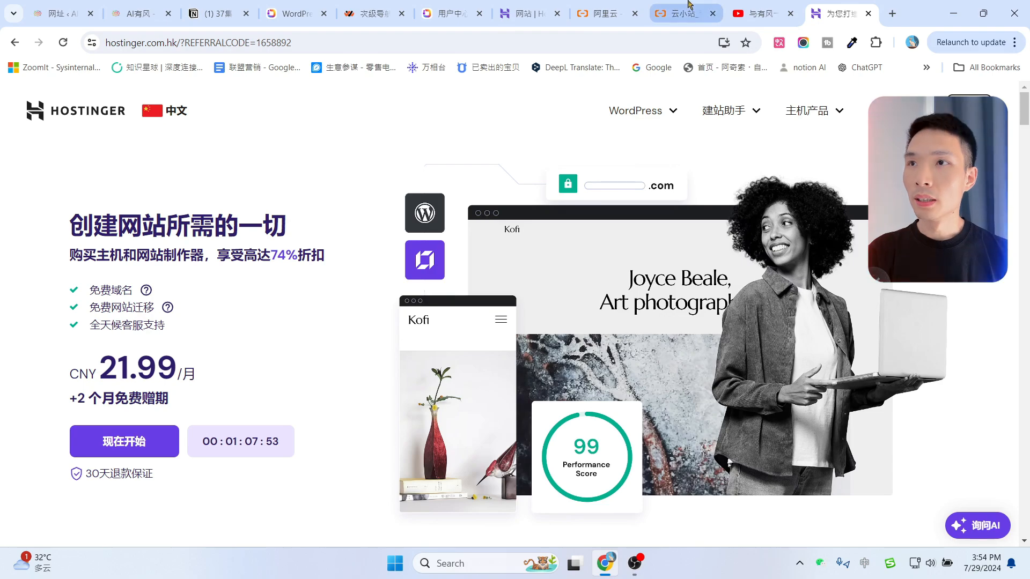
Scroll through Alibaba Cloud's 99计划 server offers, then go back to Hostinger.
click(660, 7)
scroll(863, 265, up, 5)
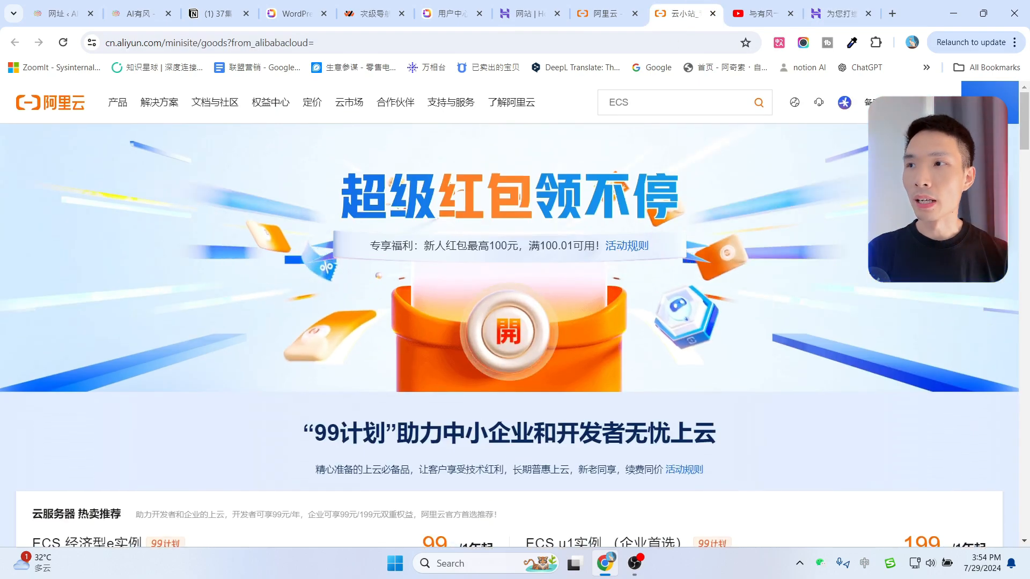
scroll(869, 271, down, 5)
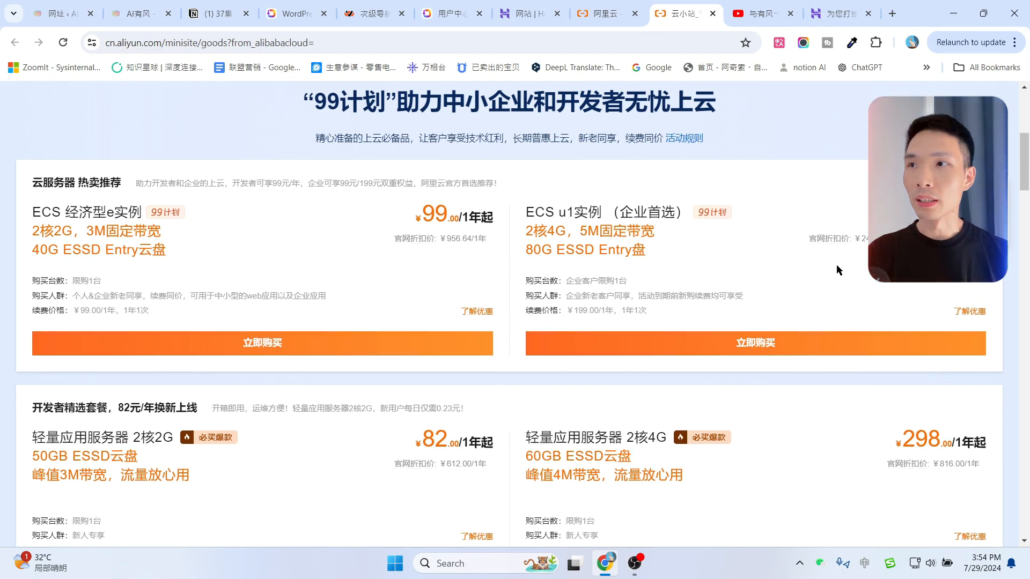
scroll(837, 266, up, 6)
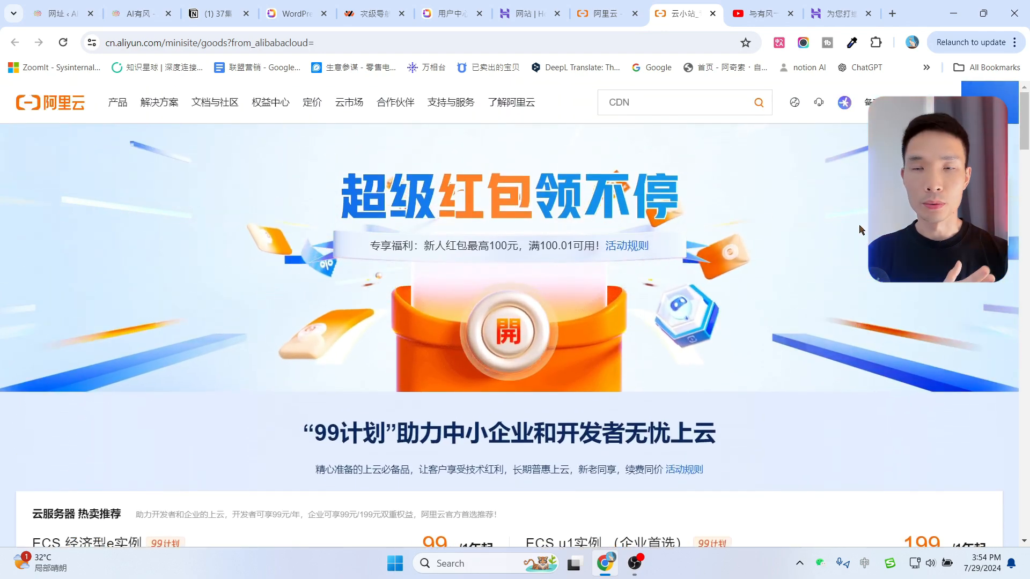
scroll(844, 267, down, 3)
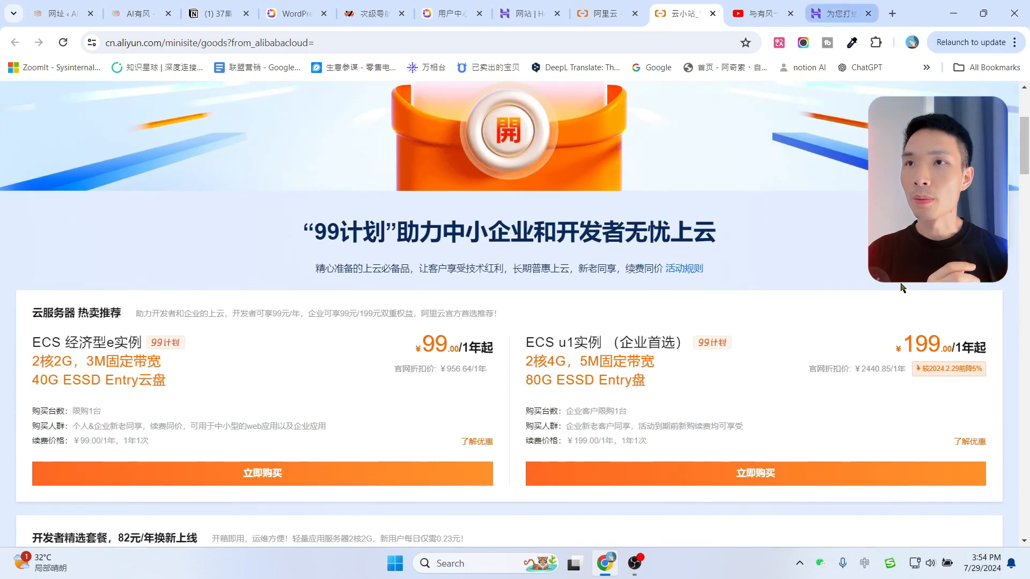
click(844, 5)
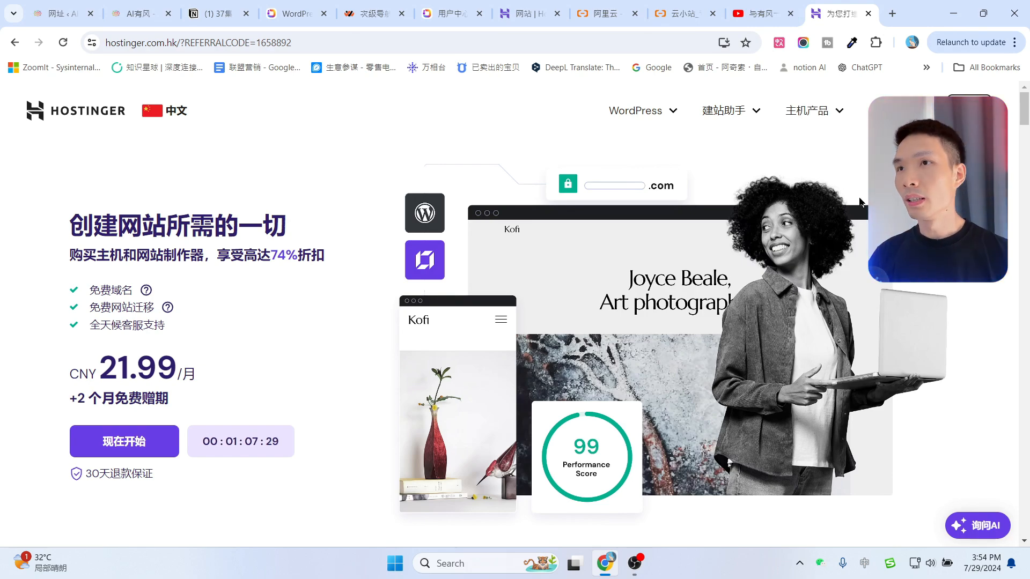
Compare Hostinger's Premium, Business and Cloud startup plan cards against Aliyun's ECS server deals.
click(684, 5)
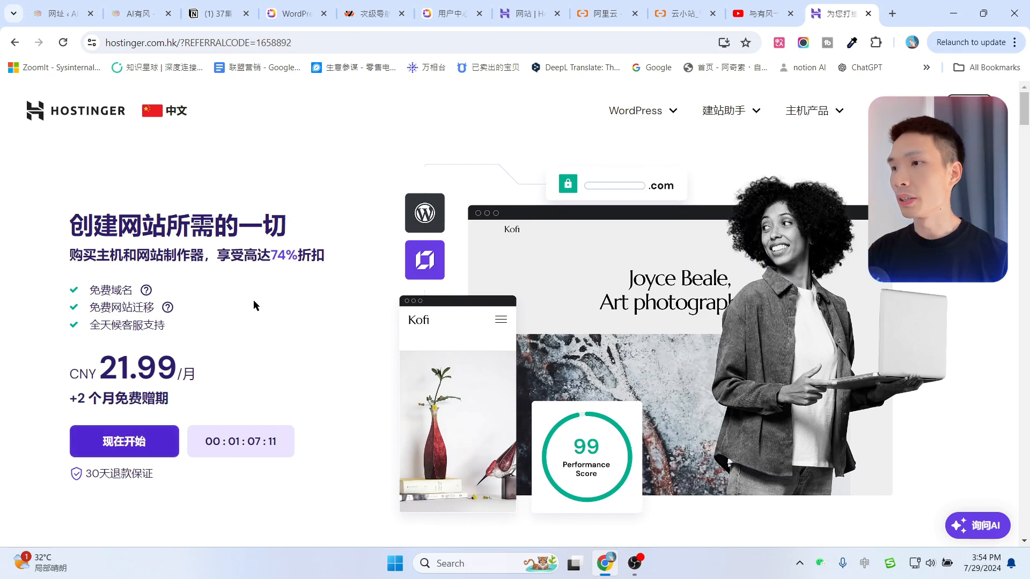
scroll(153, 423, down, 1)
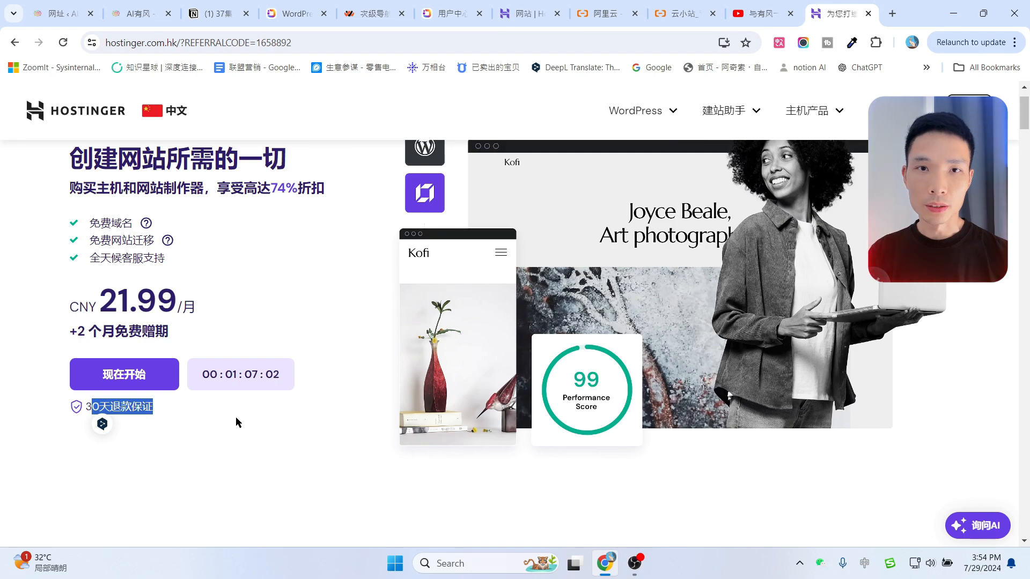
scroll(236, 421, up, 1)
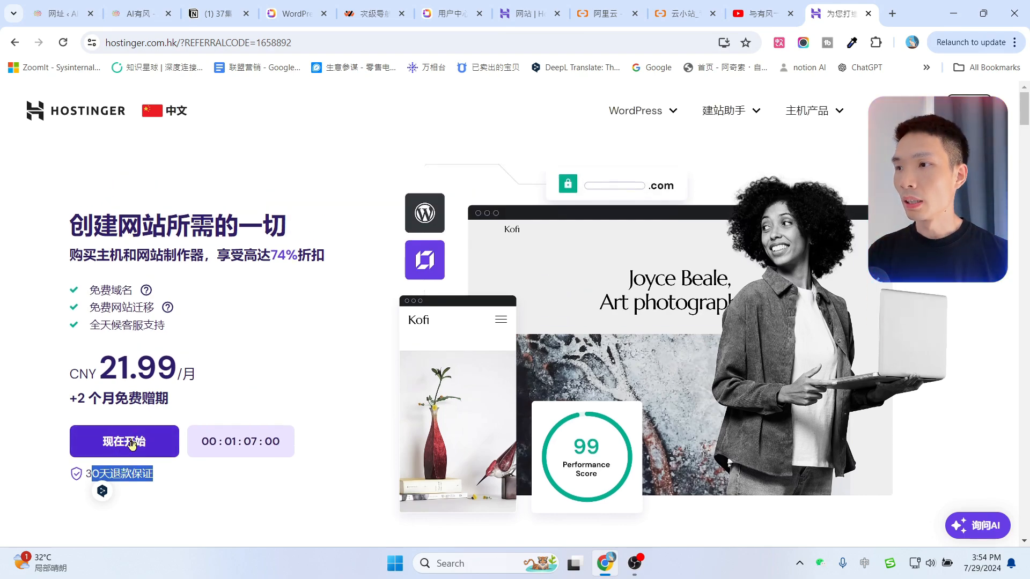
scroll(225, 322, down, 10)
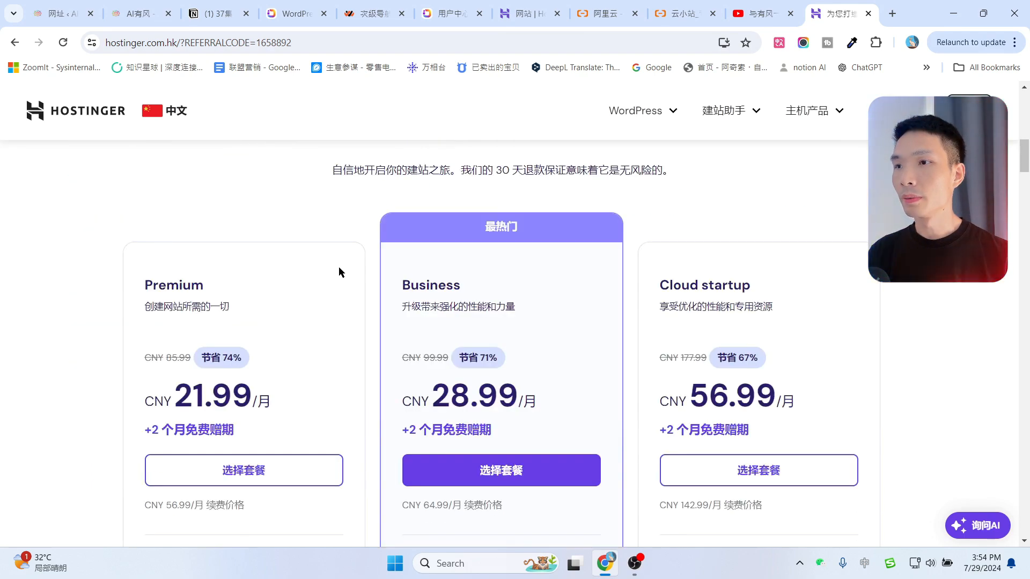
scroll(348, 262, down, 1)
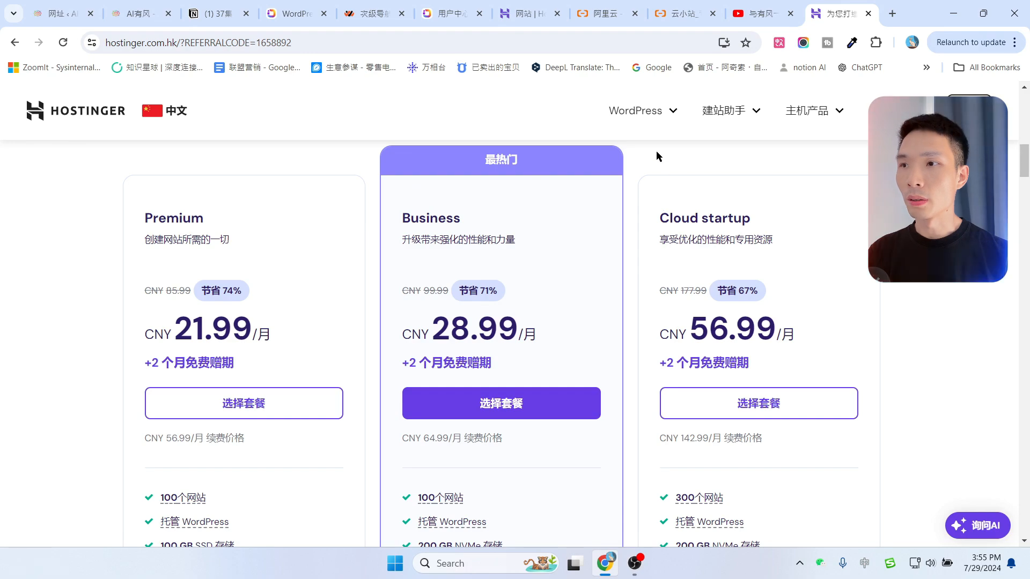
click(665, 11)
scroll(730, 227, down, 2)
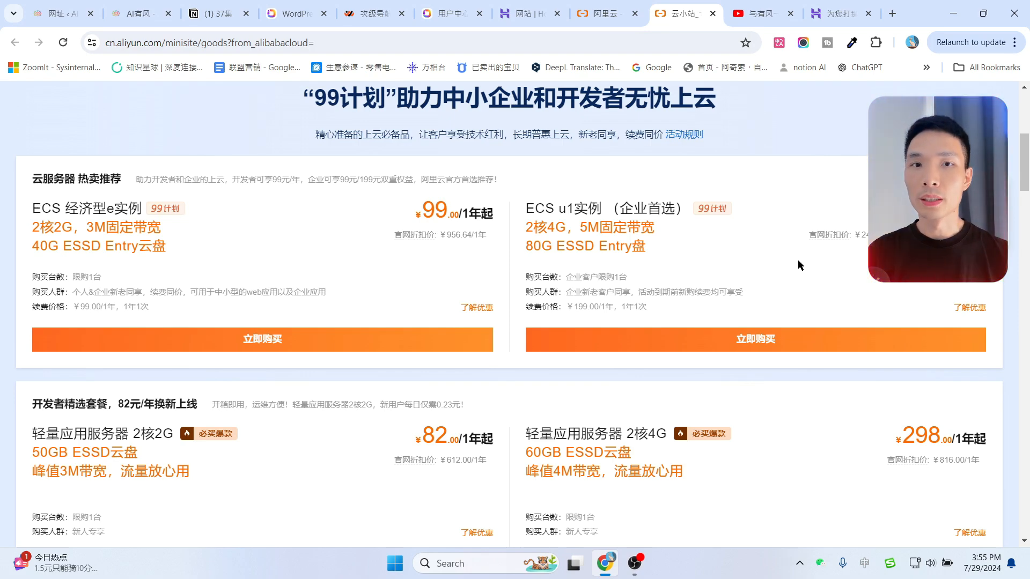
click(835, 9)
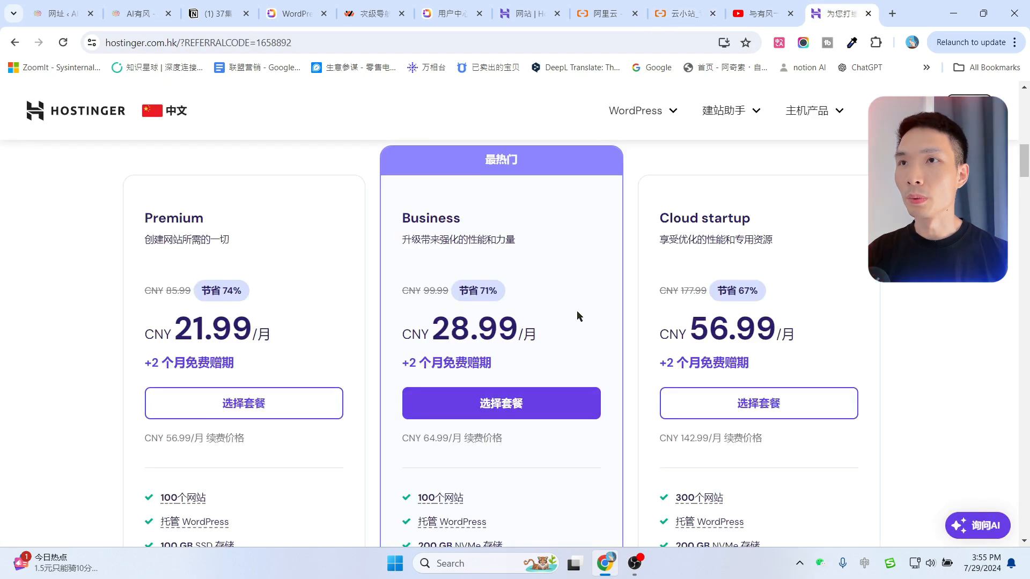
scroll(765, 255, up, 1)
scroll(536, 271, down, 1)
scroll(538, 271, down, 1)
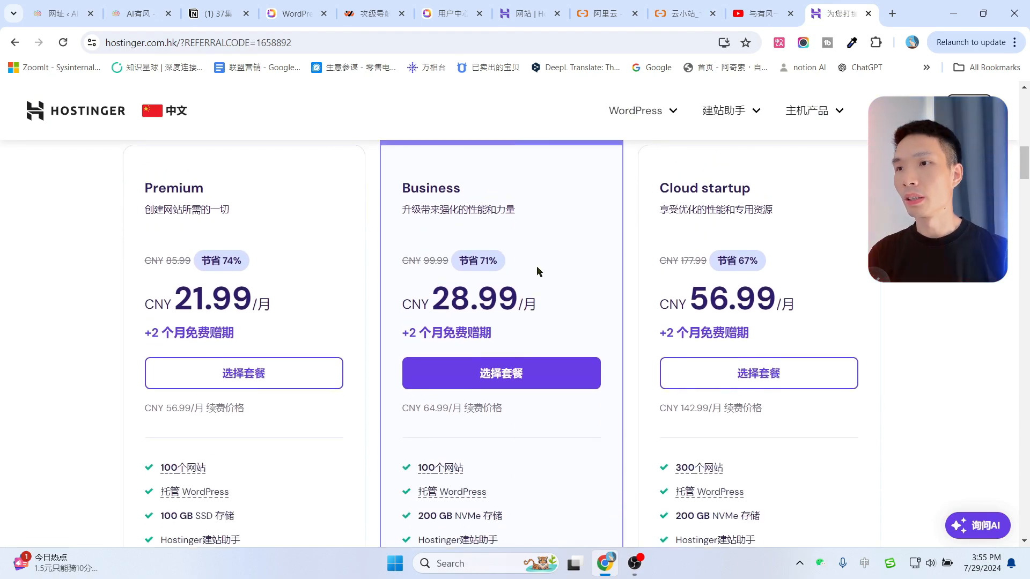
scroll(515, 263, up, 1)
drag(403, 219, 474, 218)
click(549, 237)
scroll(555, 269, down, 1)
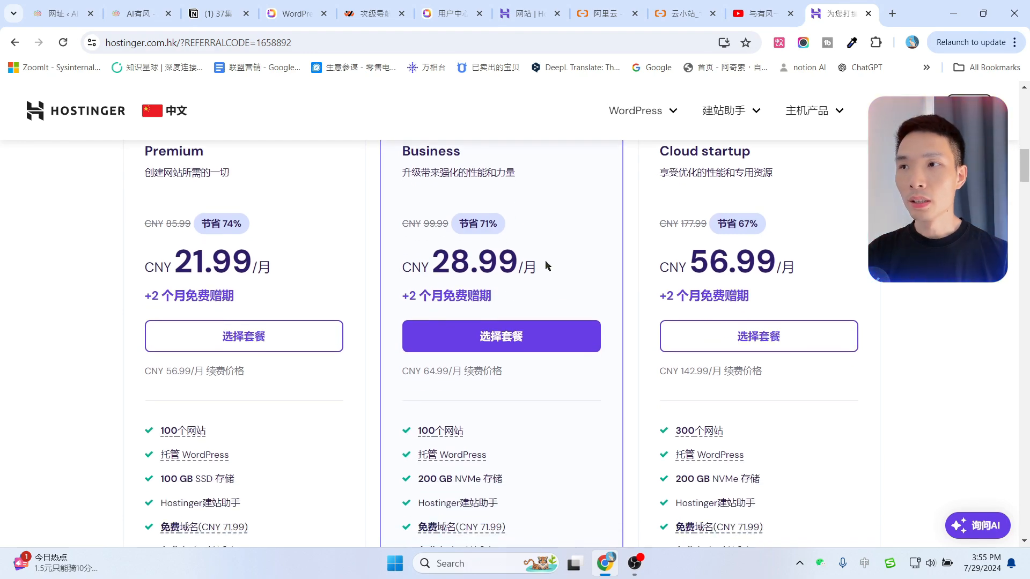
scroll(555, 261, down, 3)
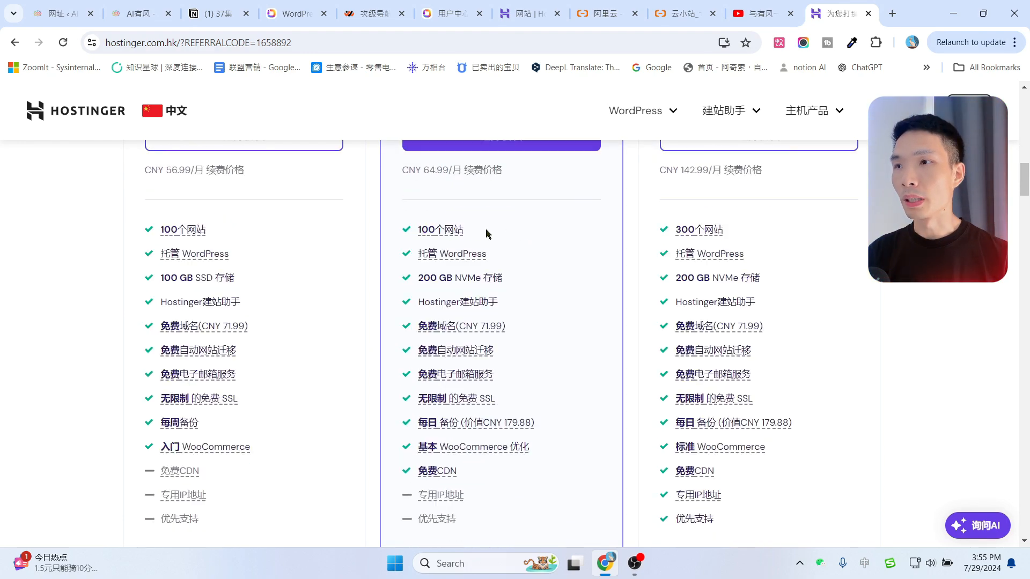
drag(537, 290, 418, 278)
click(562, 257)
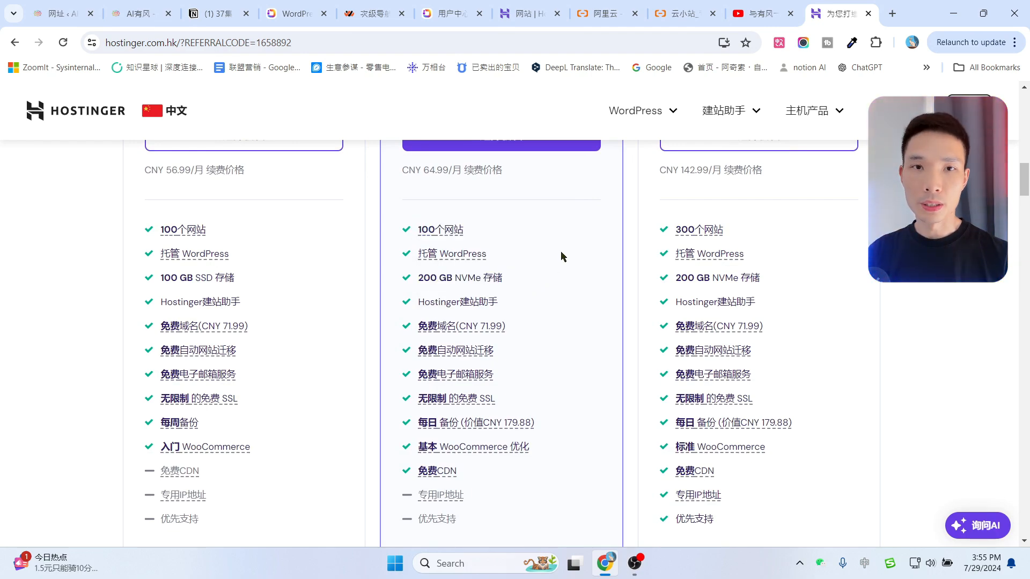
scroll(533, 284, down, 1)
drag(518, 263, 424, 263)
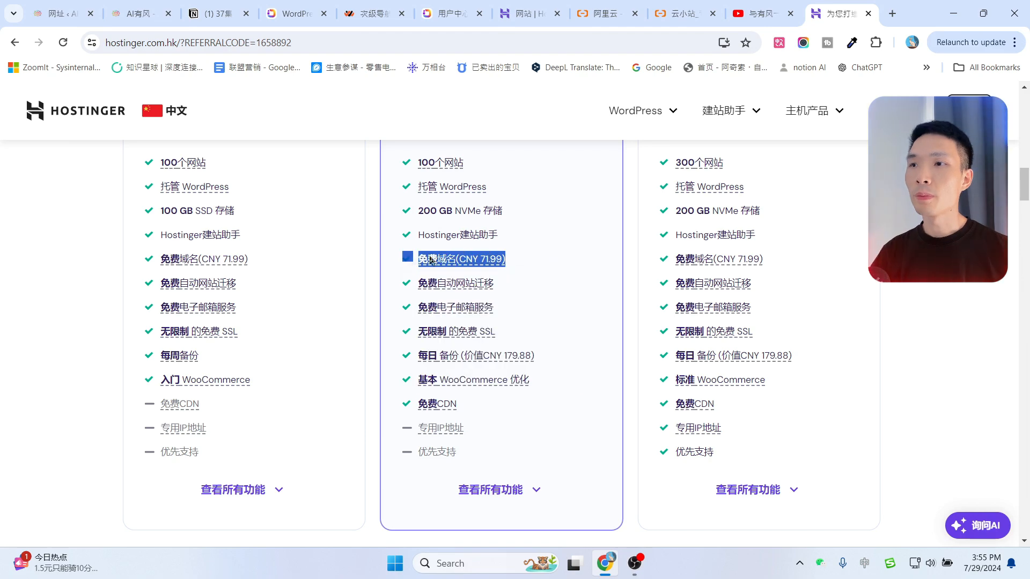
click(534, 242)
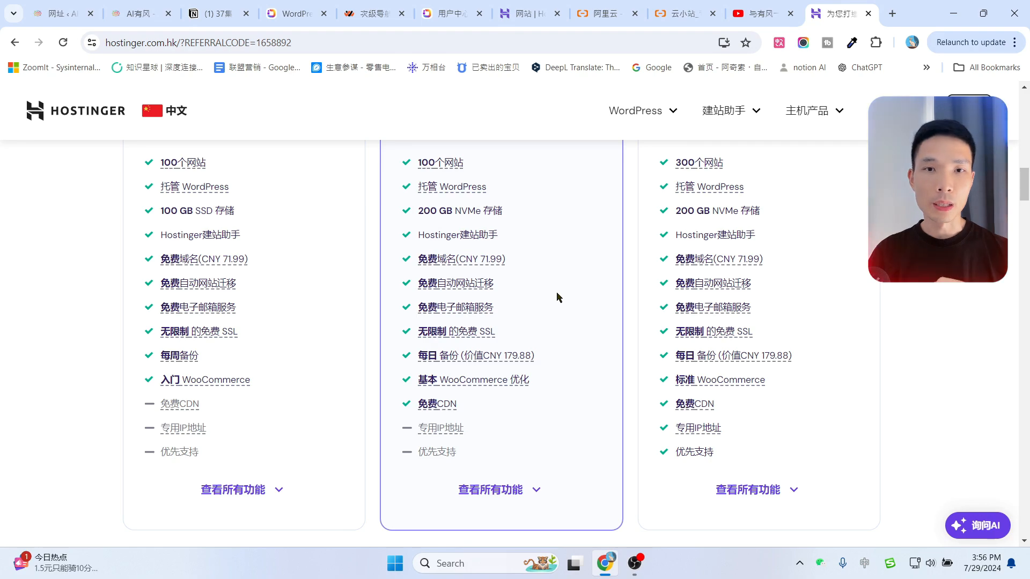
scroll(555, 294, down, 1)
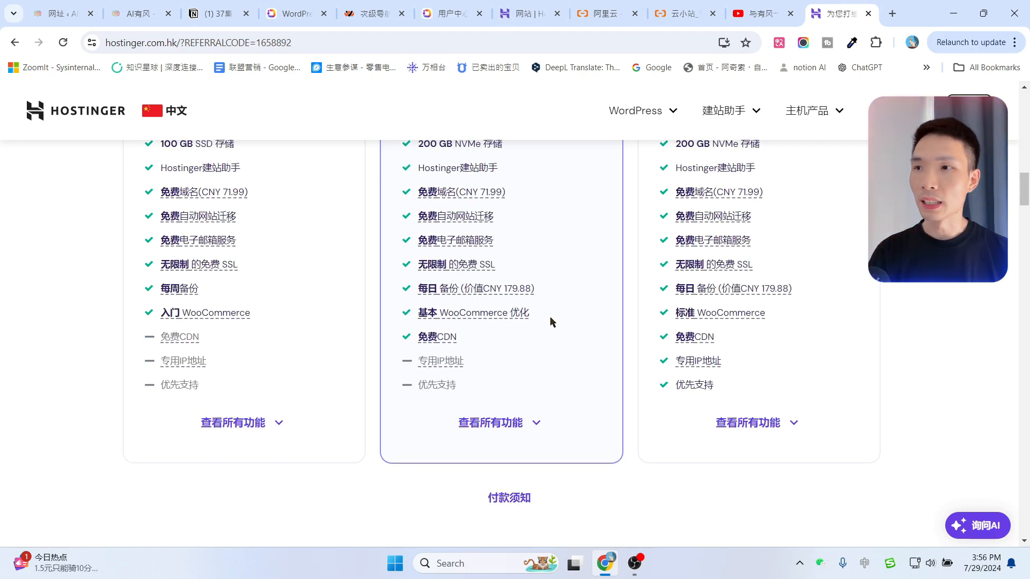
scroll(543, 336, up, 6)
scroll(524, 311, down, 1)
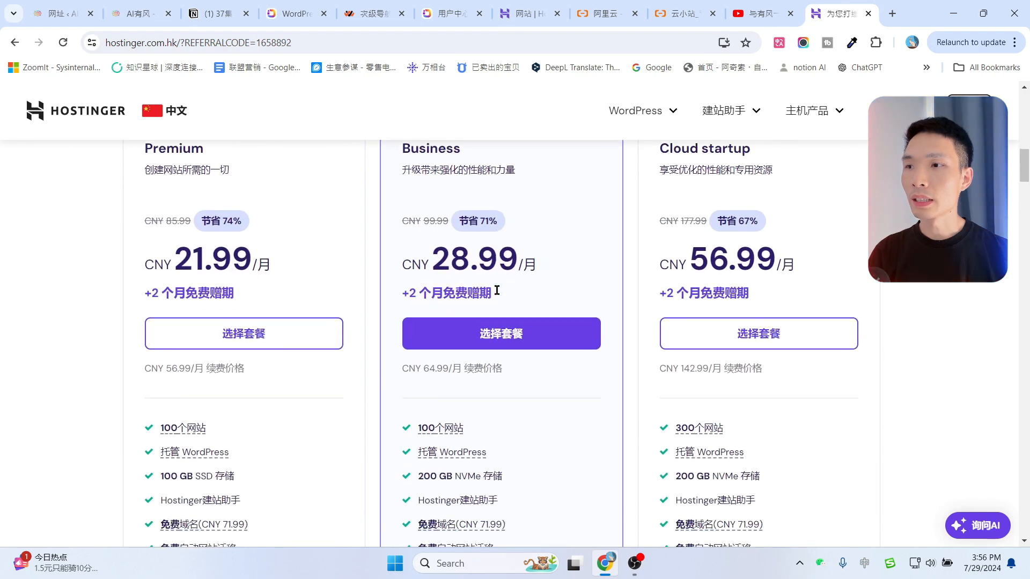
scroll(461, 413, down, 4)
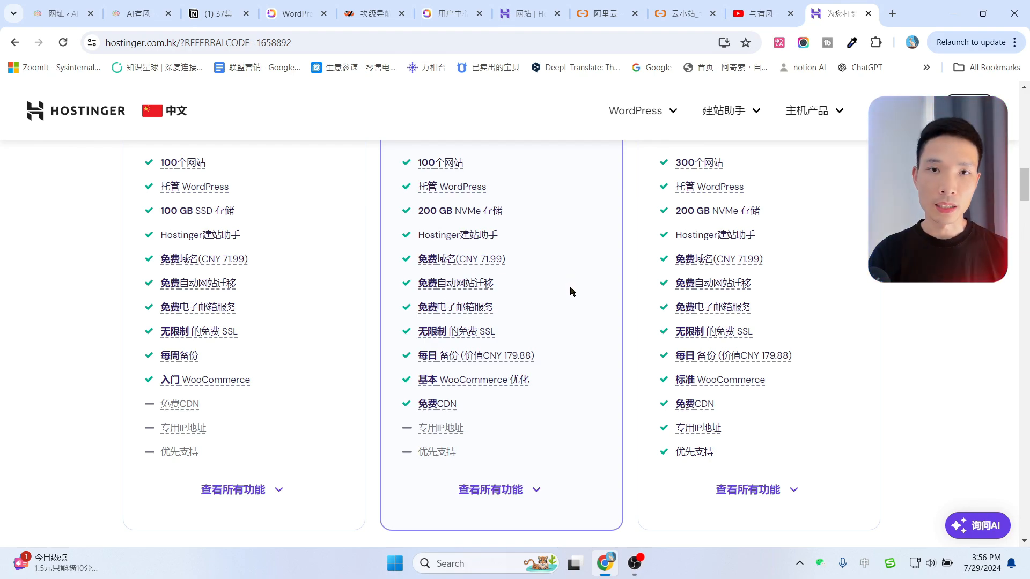
scroll(572, 291, up, 10)
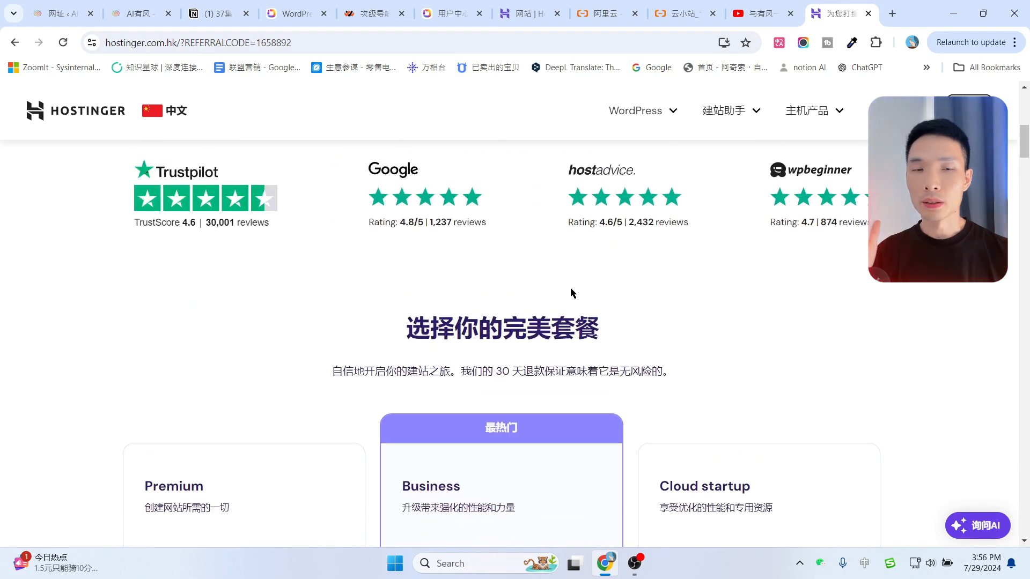
scroll(571, 290, down, 3)
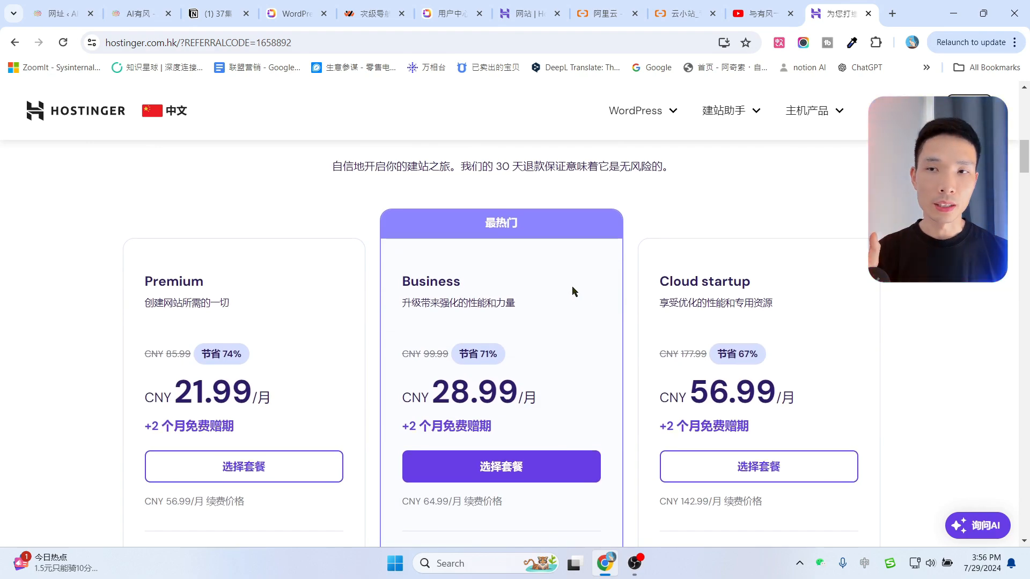
scroll(572, 292, down, 2)
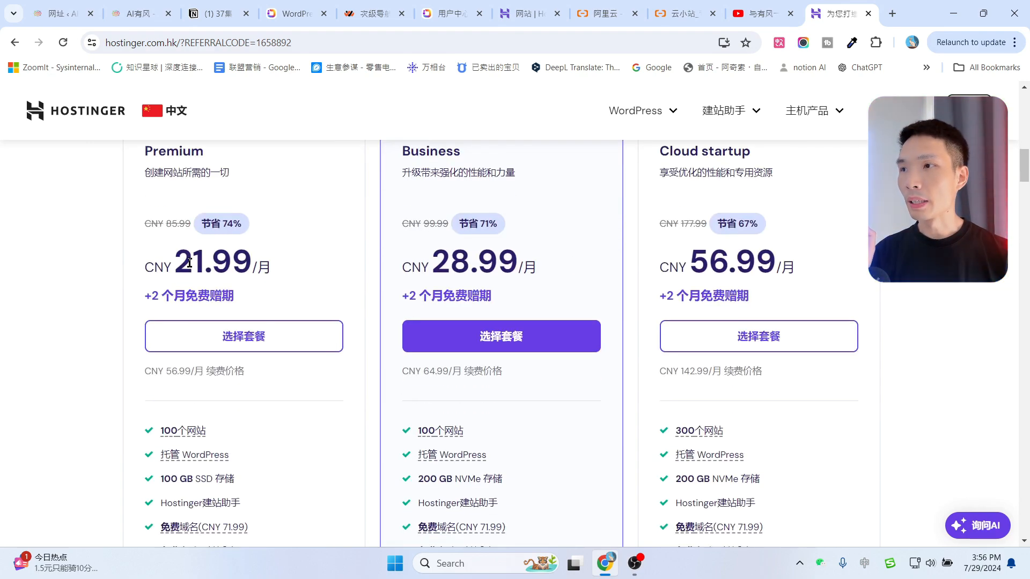
drag(175, 264, 212, 264)
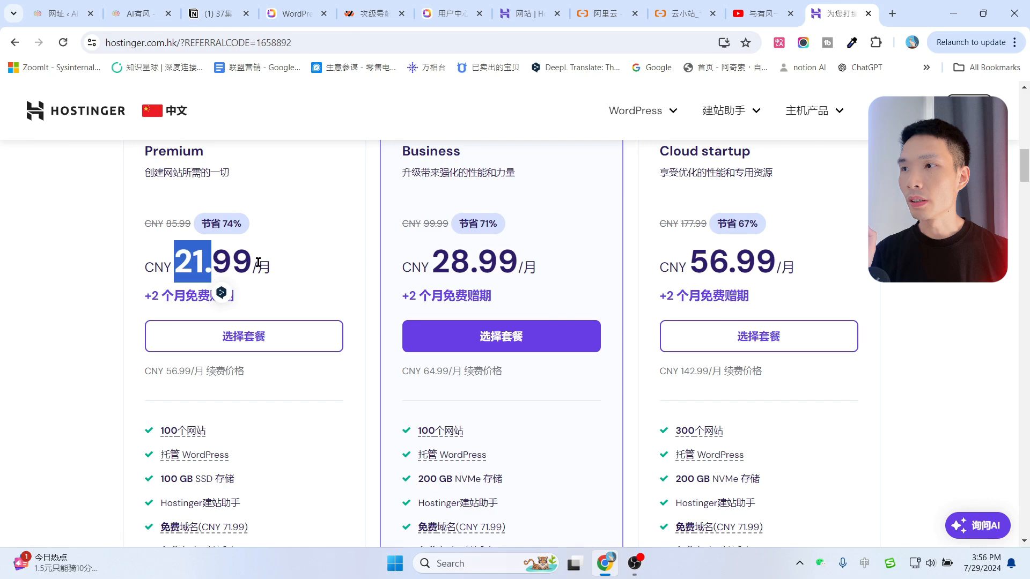
click(294, 252)
scroll(369, 302, down, 4)
scroll(268, 389, down, 1)
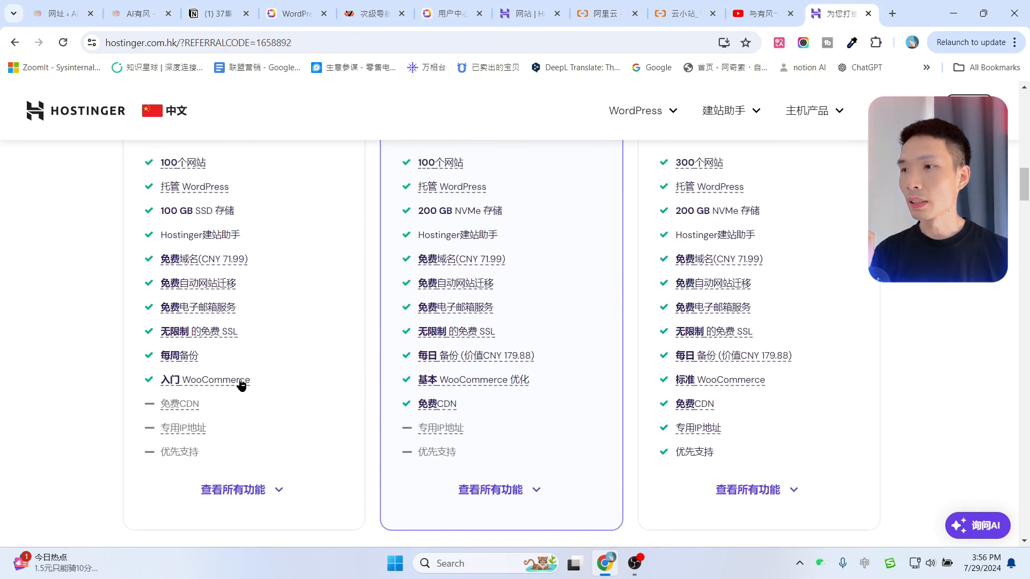
scroll(247, 370, up, 1)
drag(223, 422, 161, 423)
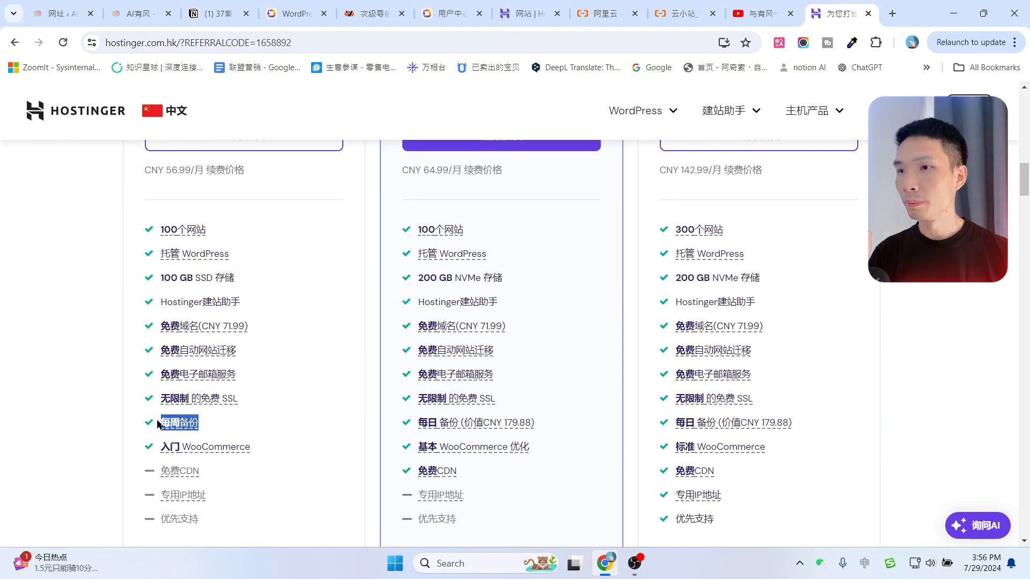
click(73, 363)
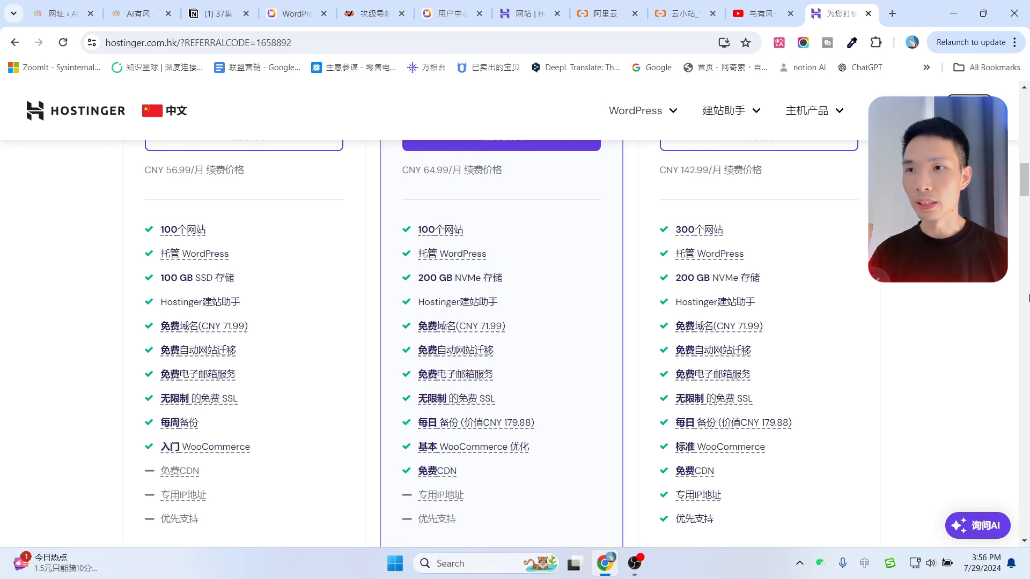
scroll(944, 366, up, 3)
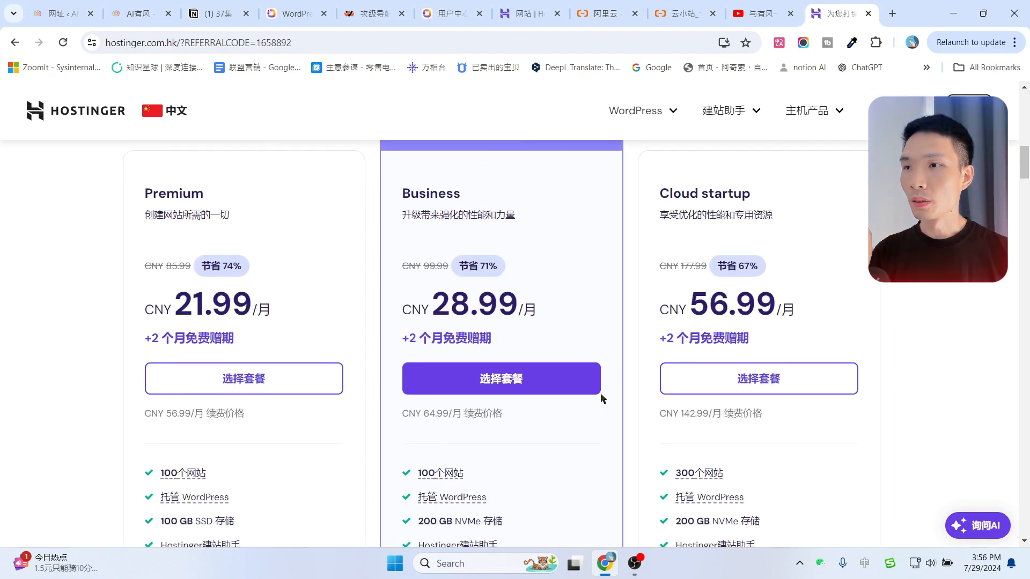
scroll(536, 237, up, 4)
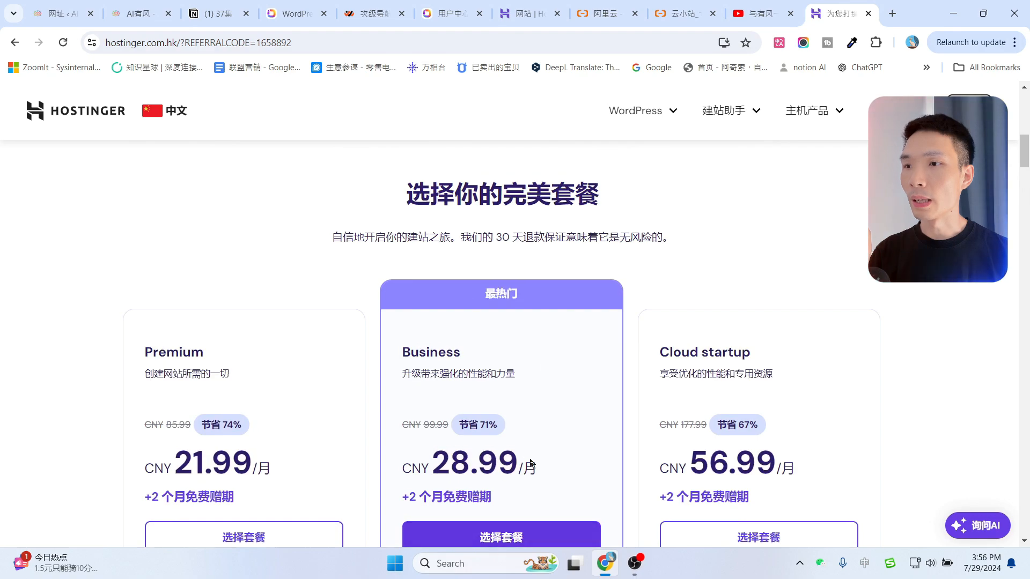
scroll(543, 368, down, 7)
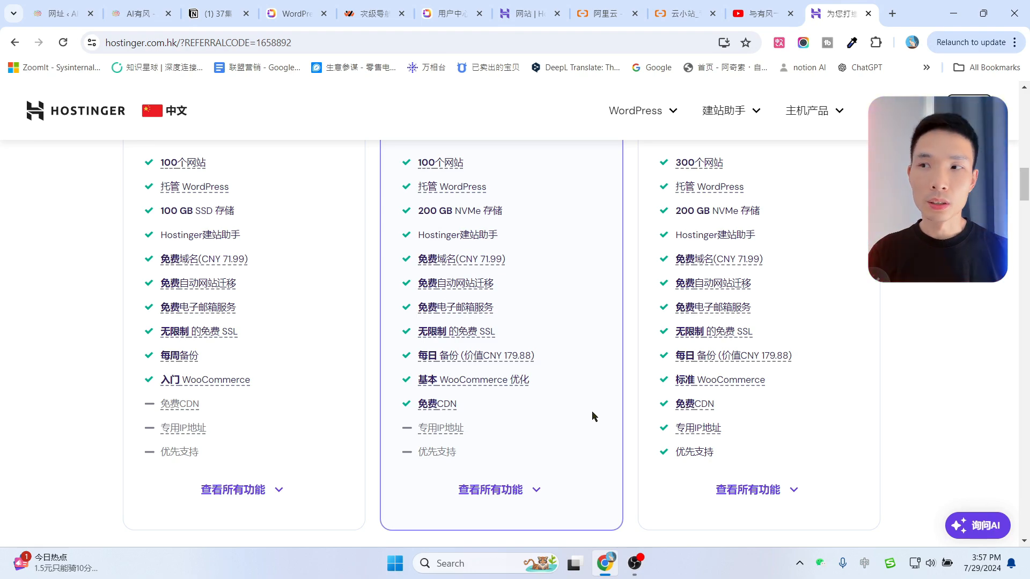
Scroll back to the plan prices: Premium CNY 21.99, Business 28.99, Cloud startup 56.99/月.
scroll(593, 416, up, 4)
scroll(594, 416, down, 4)
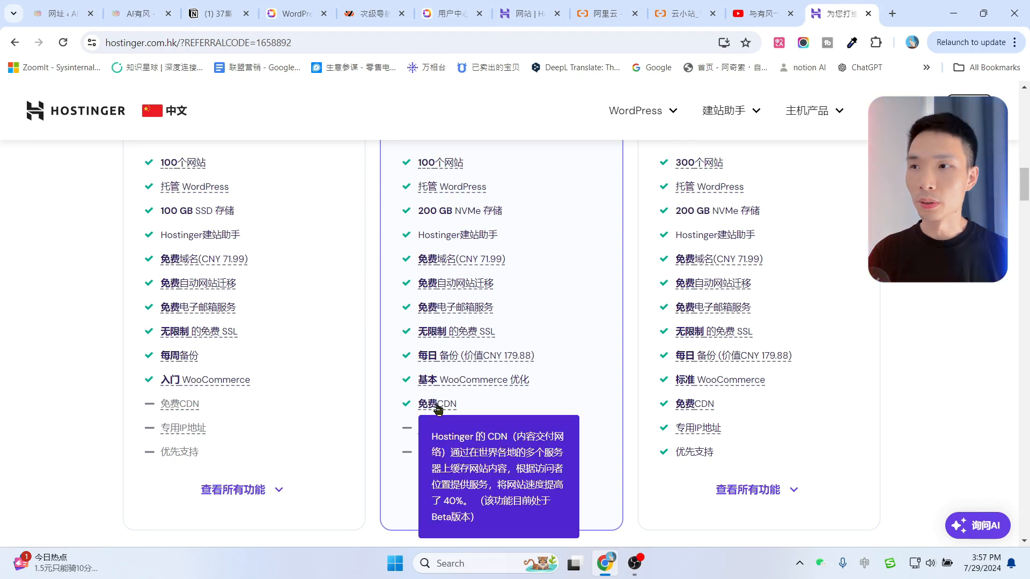
drag(384, 411, 462, 412)
scroll(549, 370, up, 5)
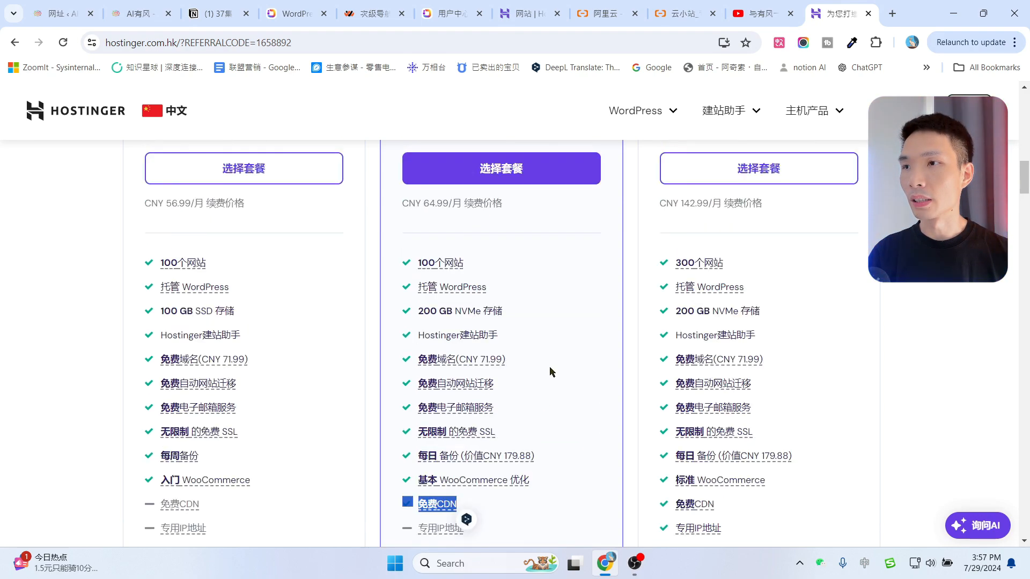
scroll(567, 375, down, 5)
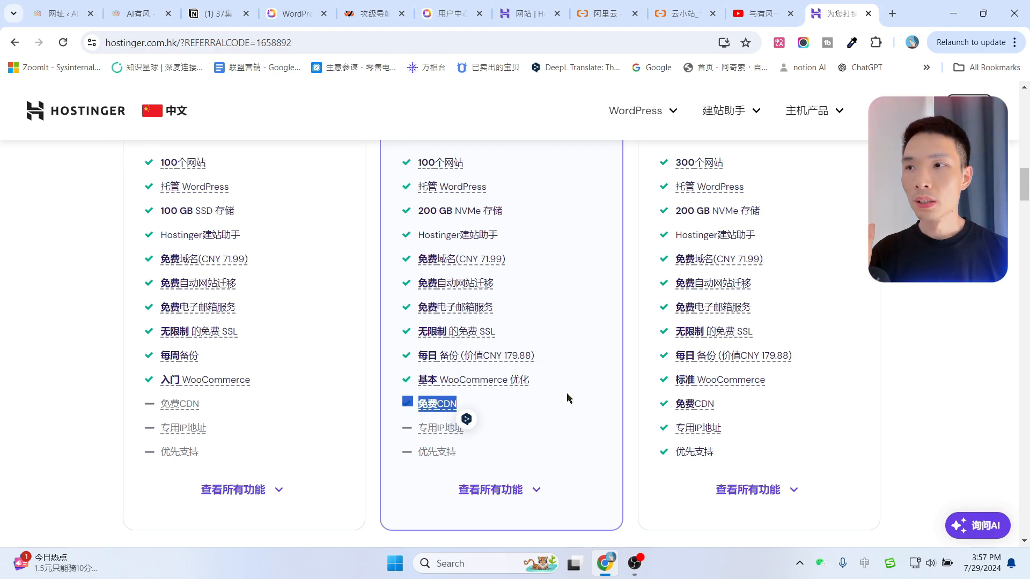
scroll(569, 398, up, 3)
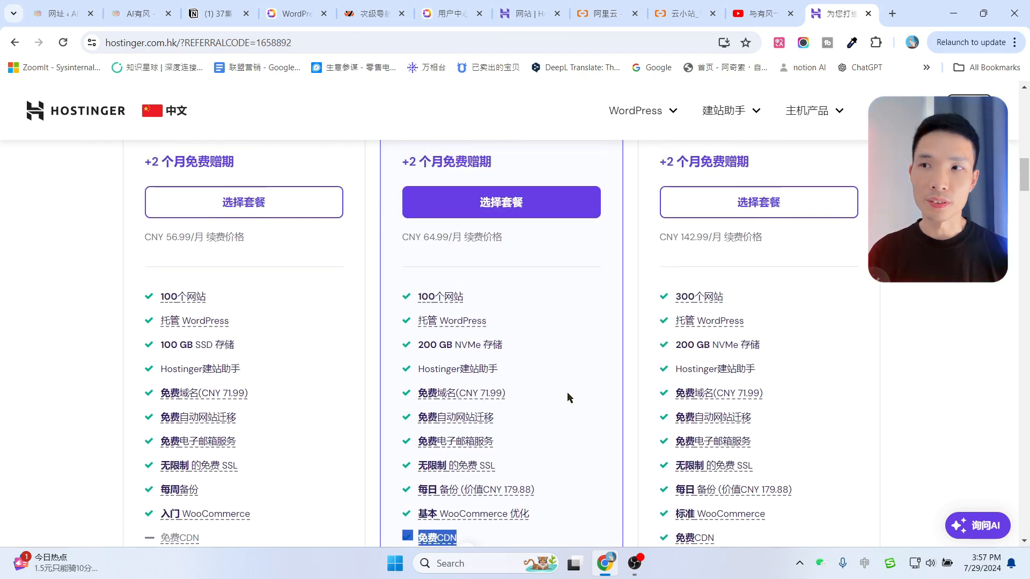
scroll(569, 398, down, 1)
scroll(570, 398, up, 5)
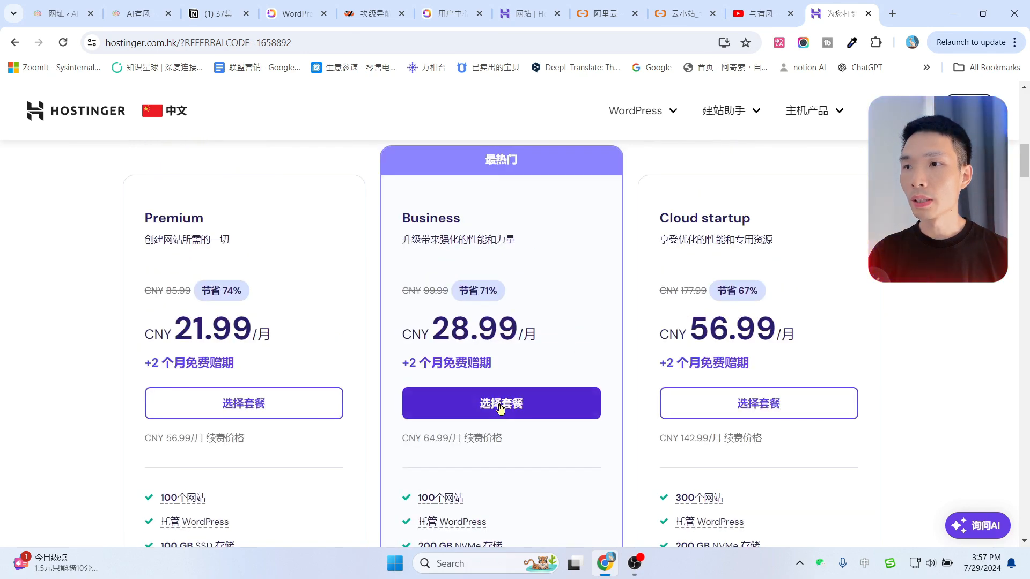
Pick 选择套餐 under Business to open the Hostinger cart with the 48个月 term.
click(502, 411)
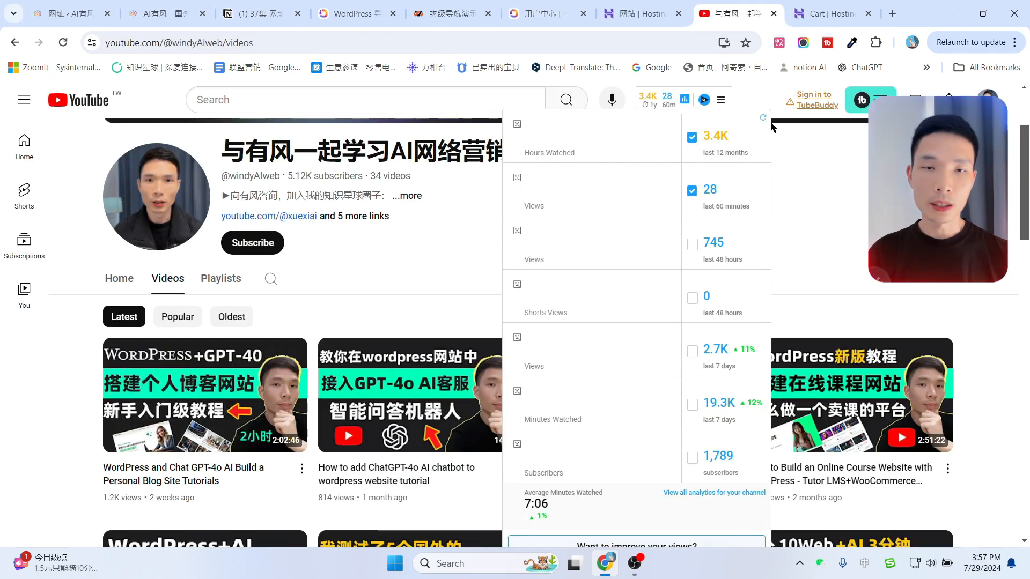
click(831, 5)
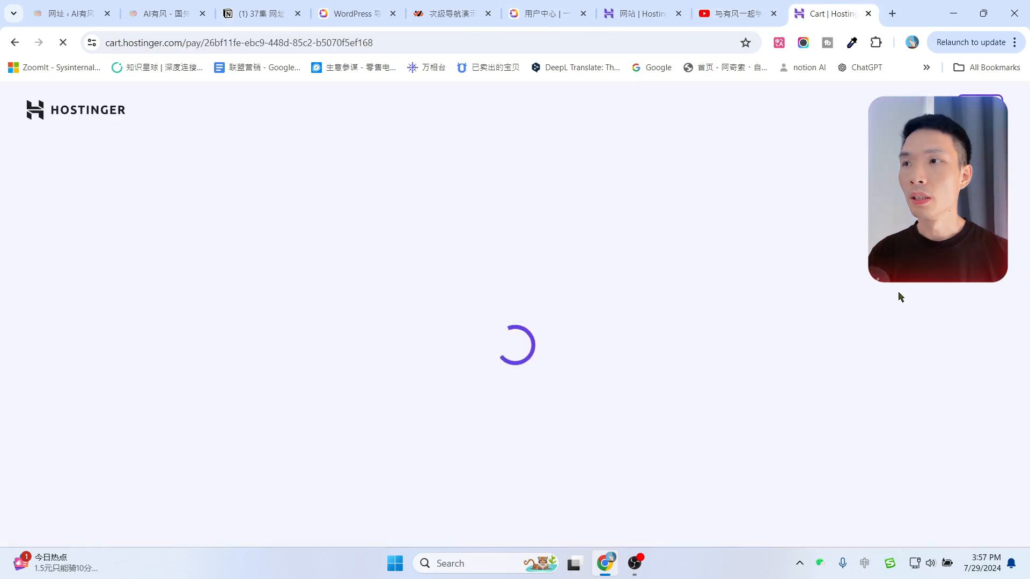
click(747, 9)
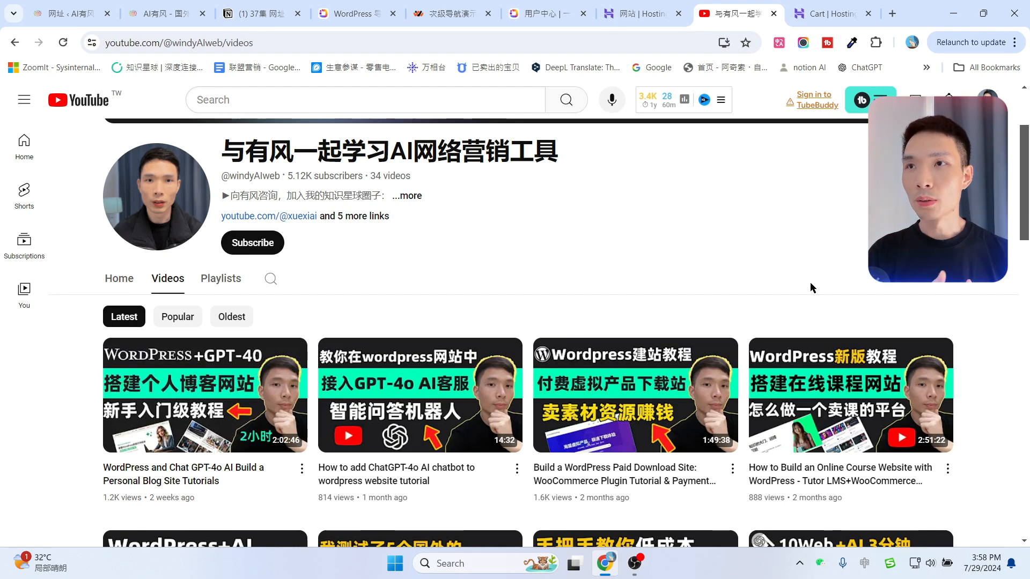
click(832, 14)
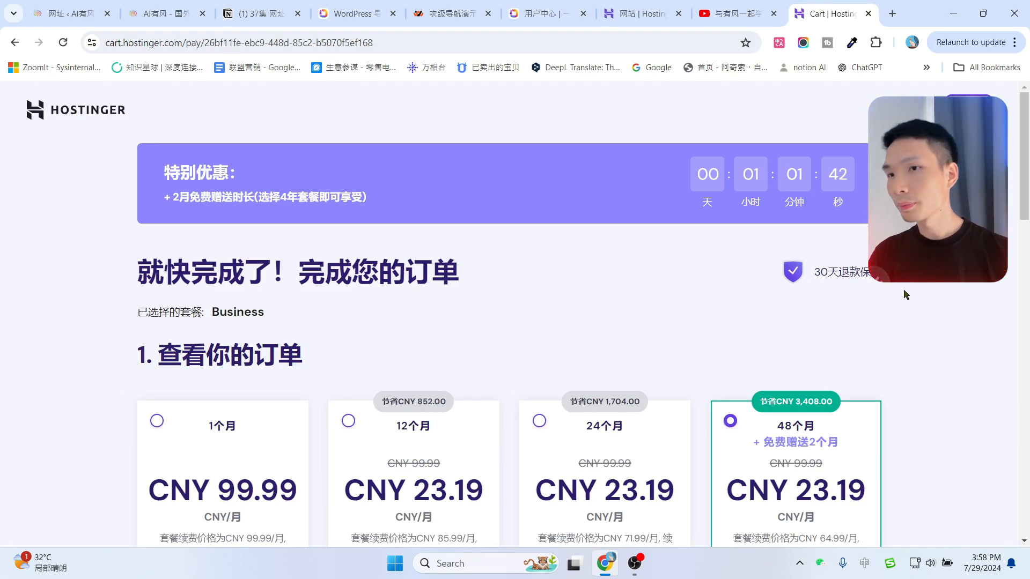
Review the Business billing terms, highlighting the 48-month renewal price, and scroll to 创建您的账号.
scroll(903, 290, down, 1)
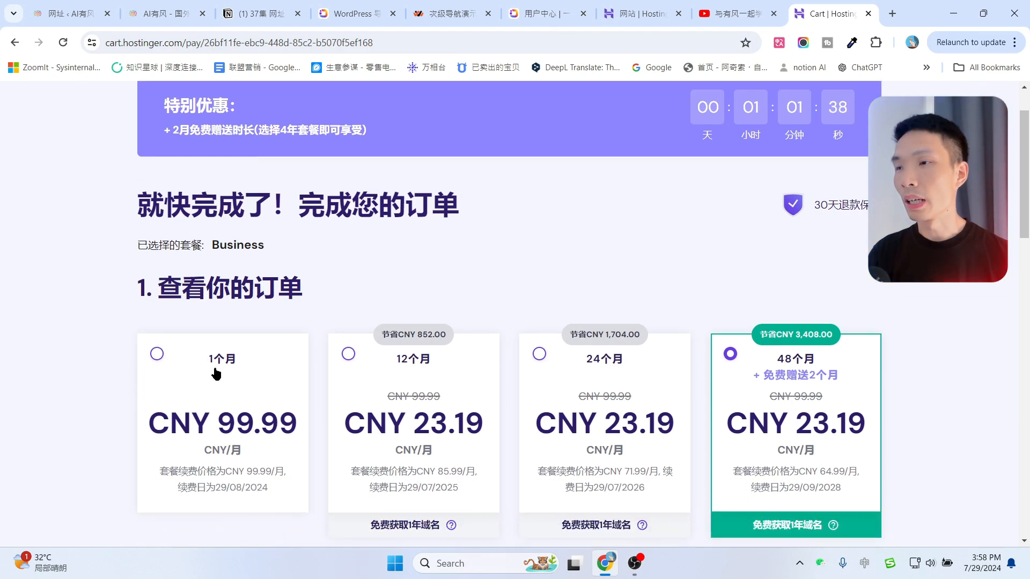
scroll(609, 248, down, 2)
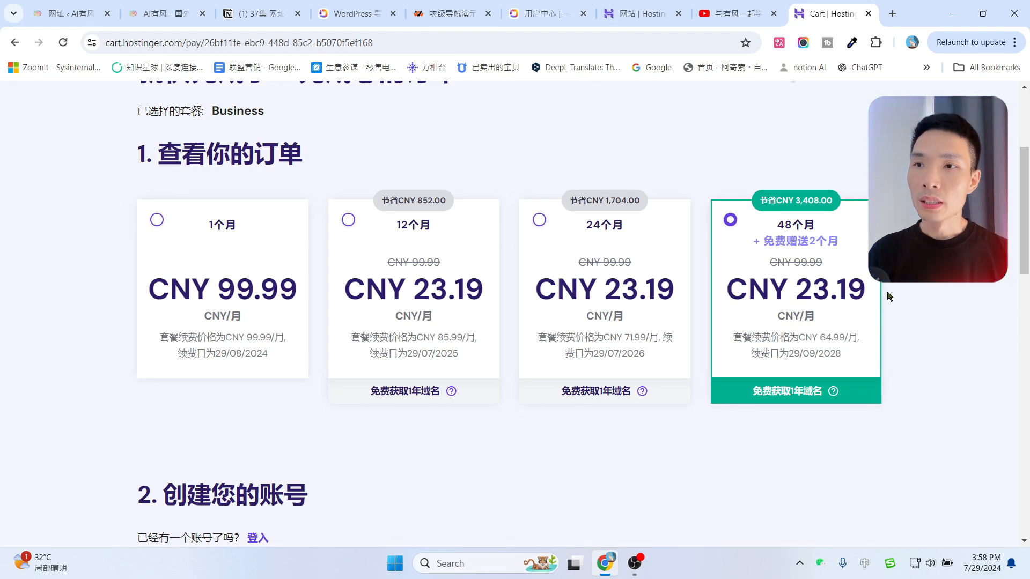
drag(820, 341, 829, 347)
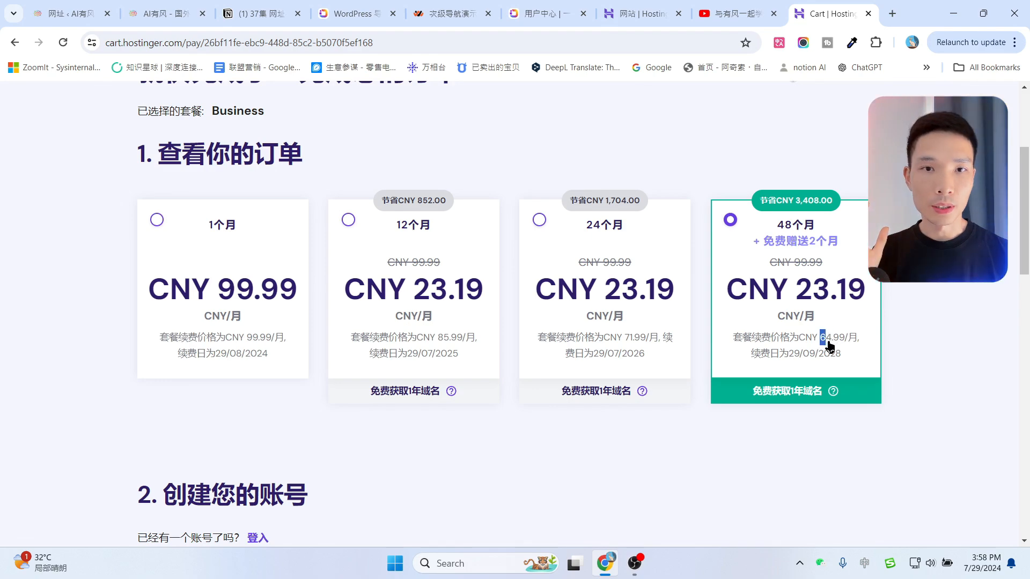
click(911, 317)
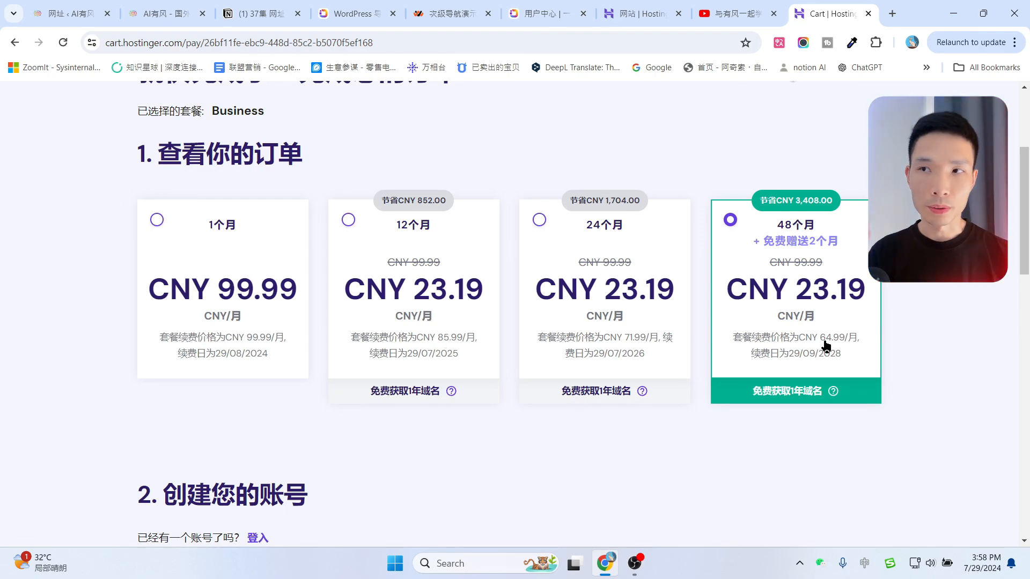
scroll(826, 346, up, 4)
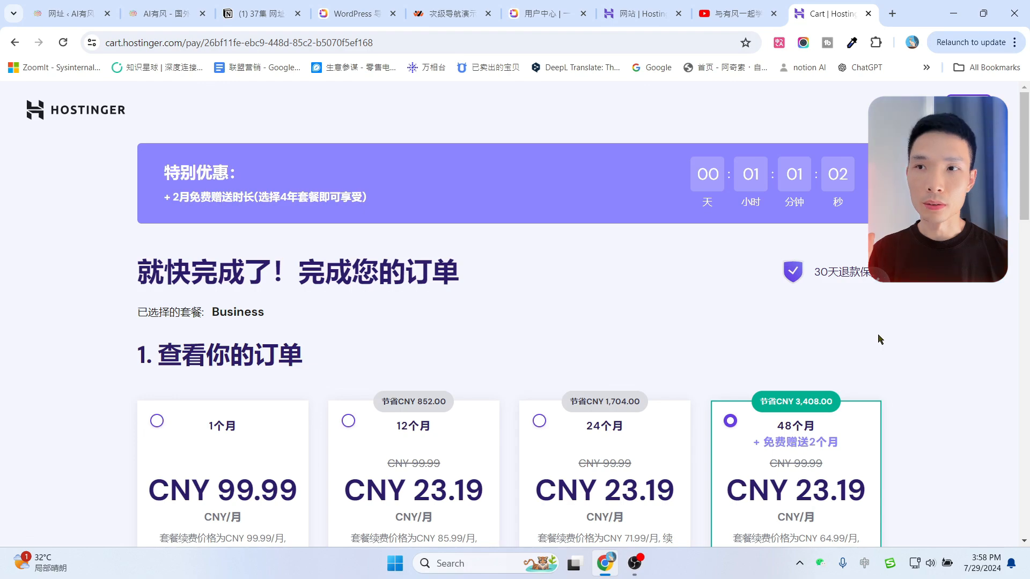
scroll(878, 341, down, 10)
scroll(200, 263, down, 2)
scroll(200, 263, up, 2)
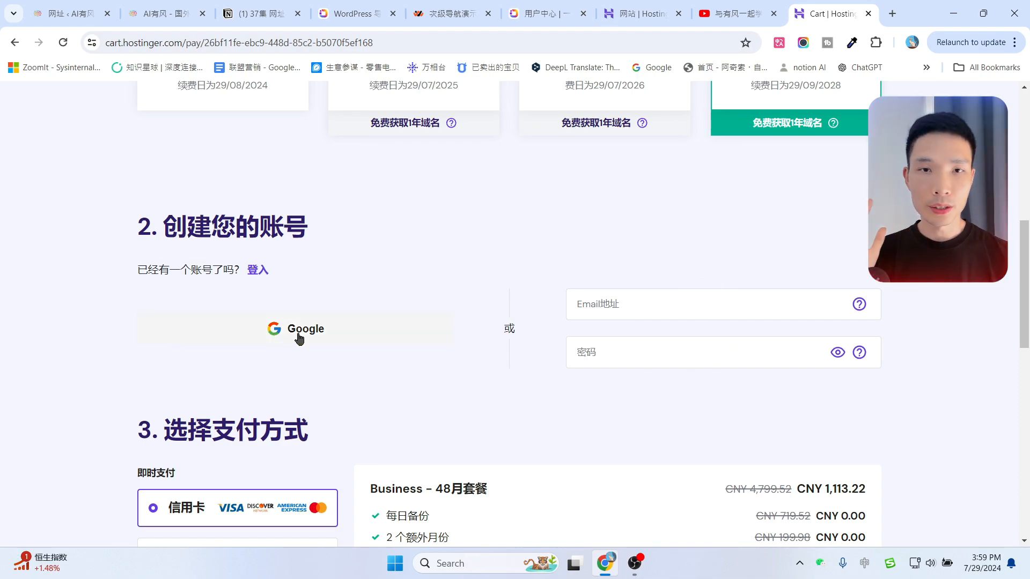
Select AliPay as payment after trying Union Pay, and review the CNY 1,113.22 total.
scroll(469, 273, down, 5)
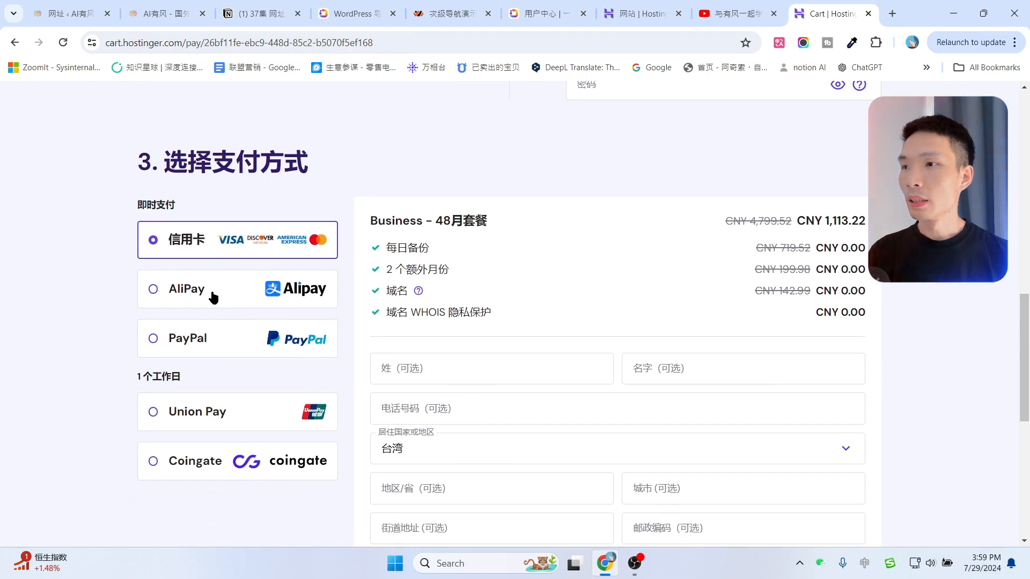
click(213, 298)
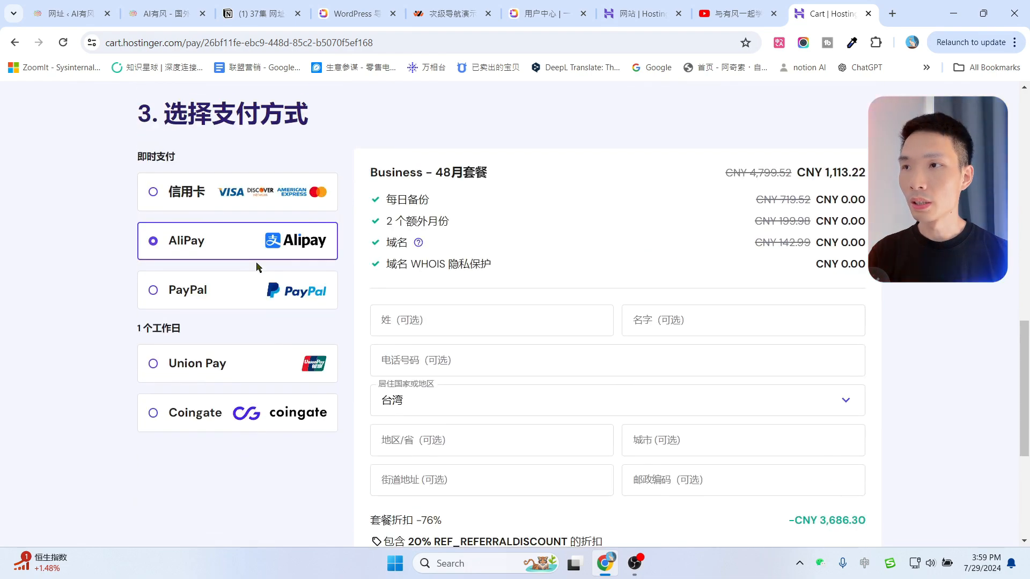
click(260, 375)
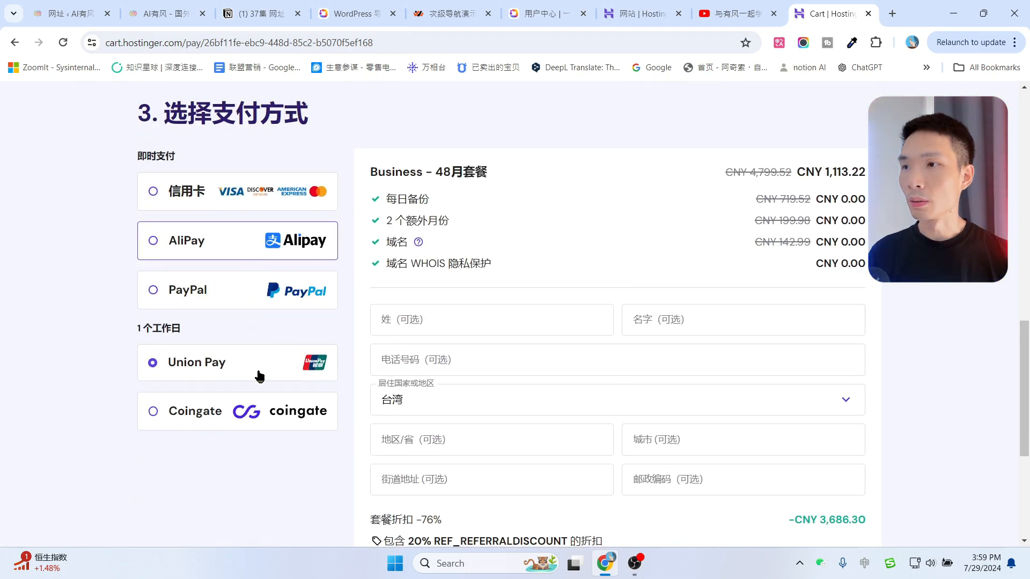
scroll(273, 343, down, 1)
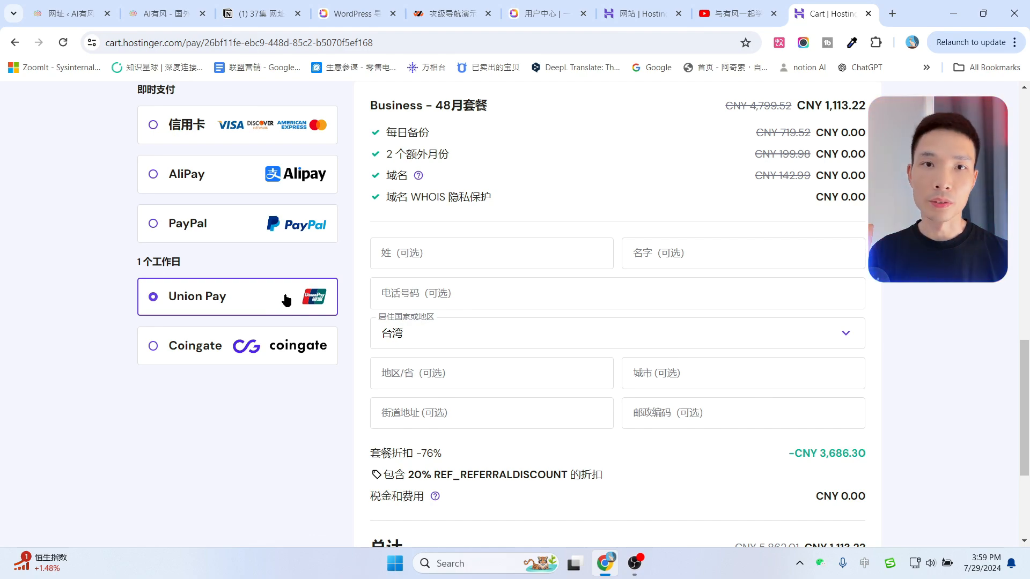
scroll(287, 301, up, 1)
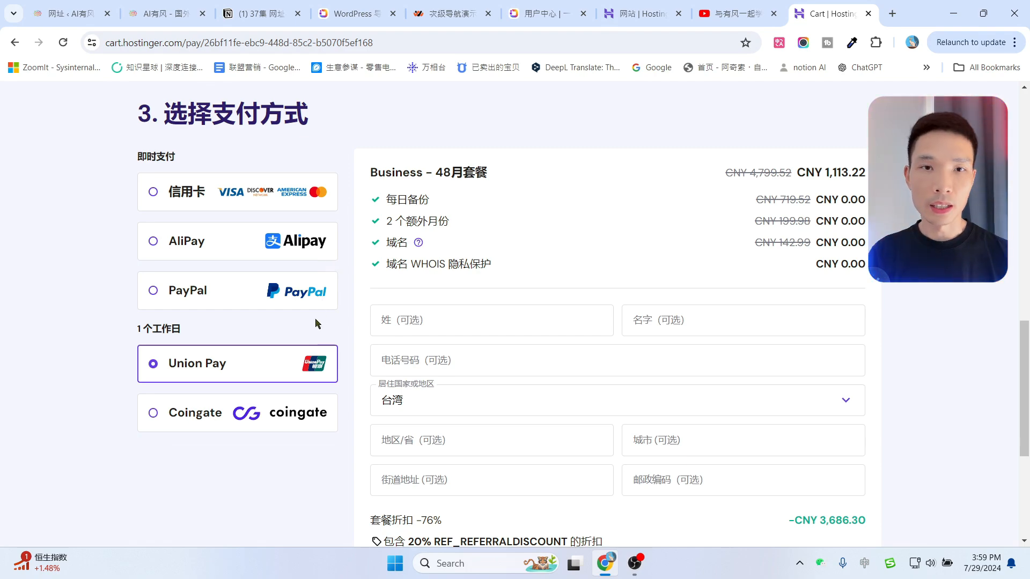
click(203, 242)
scroll(198, 246, down, 1)
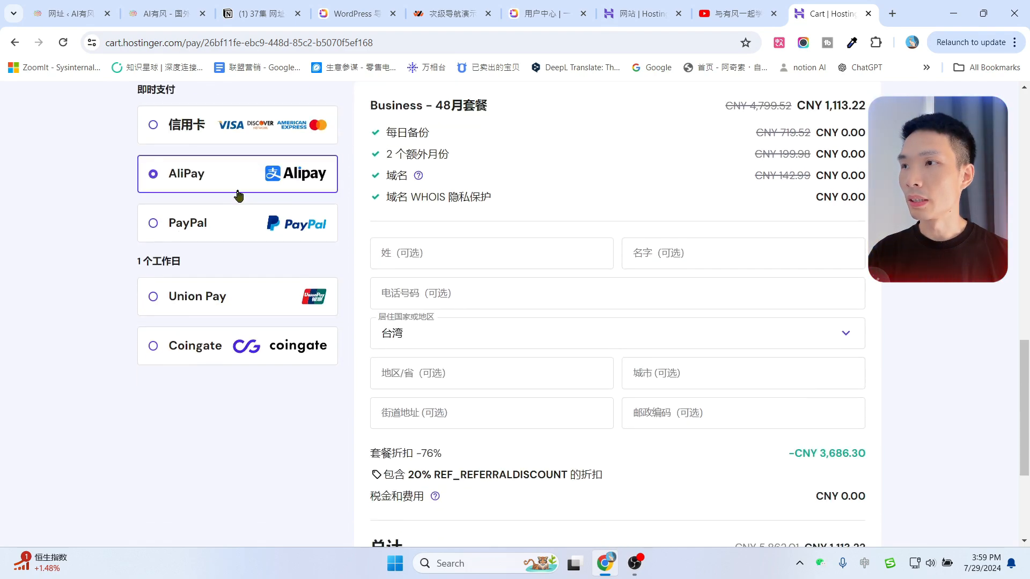
scroll(789, 301, down, 1)
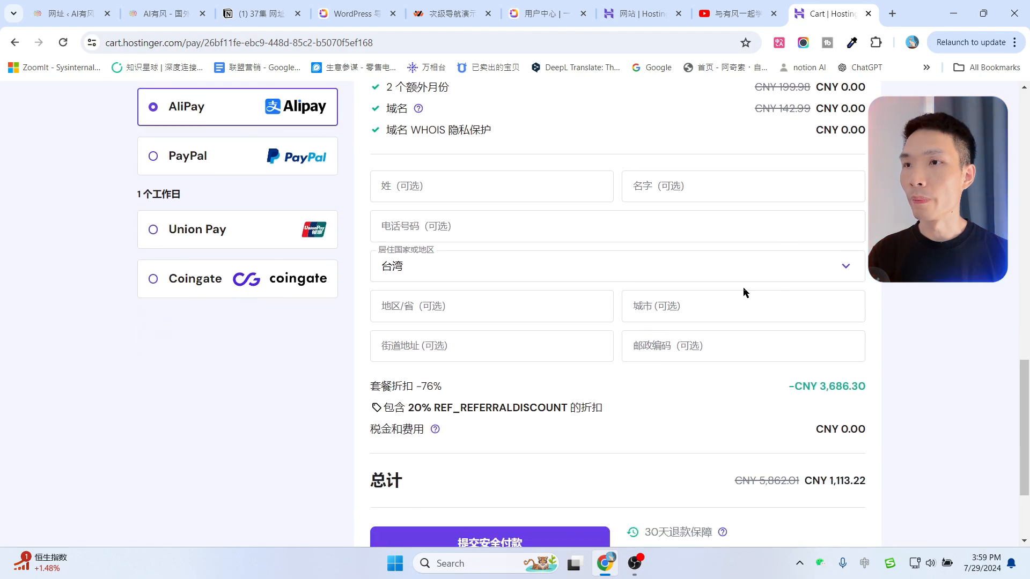
scroll(697, 333, up, 2)
scroll(676, 315, down, 1)
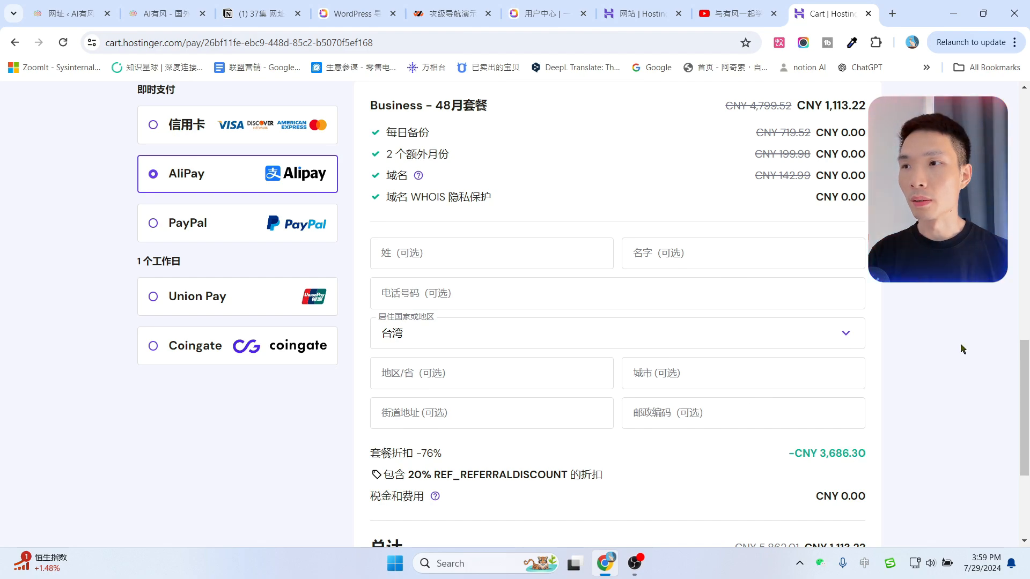
scroll(561, 404, down, 3)
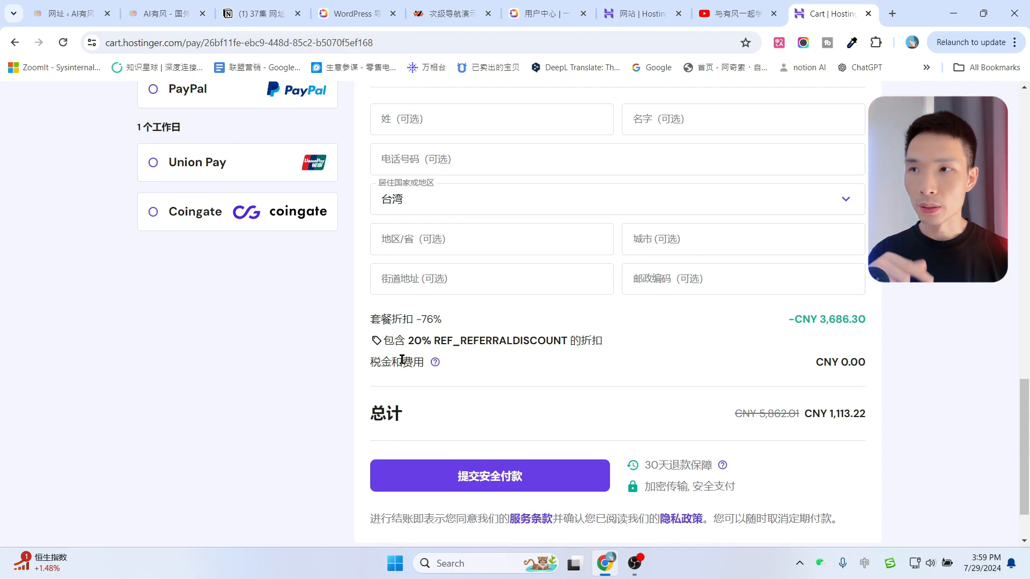
Highlight the 20% referral discount, then compute 1113 ÷ 48 = 23.1875 per month in Calculator.
drag(421, 342, 425, 344)
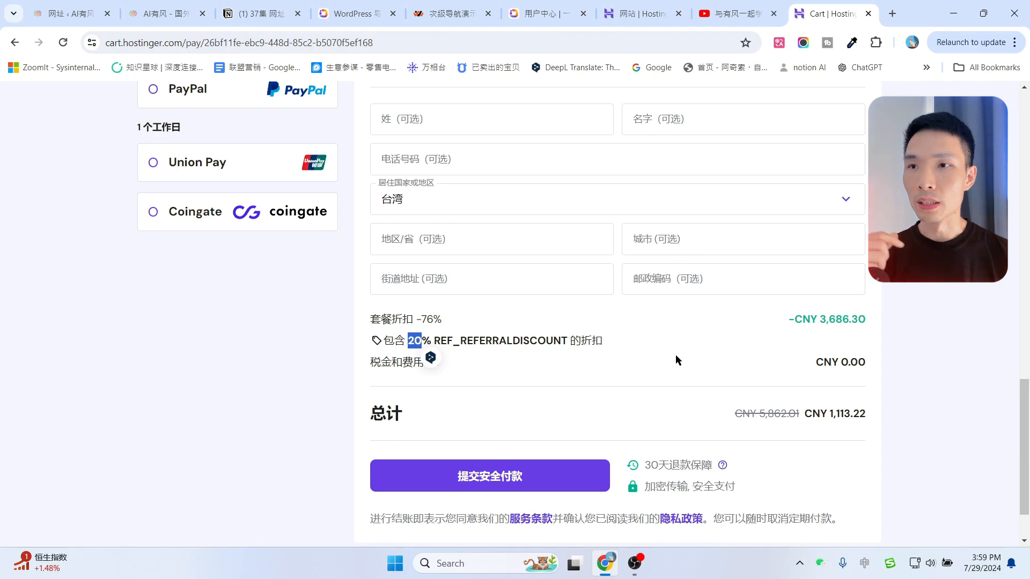
click(719, 360)
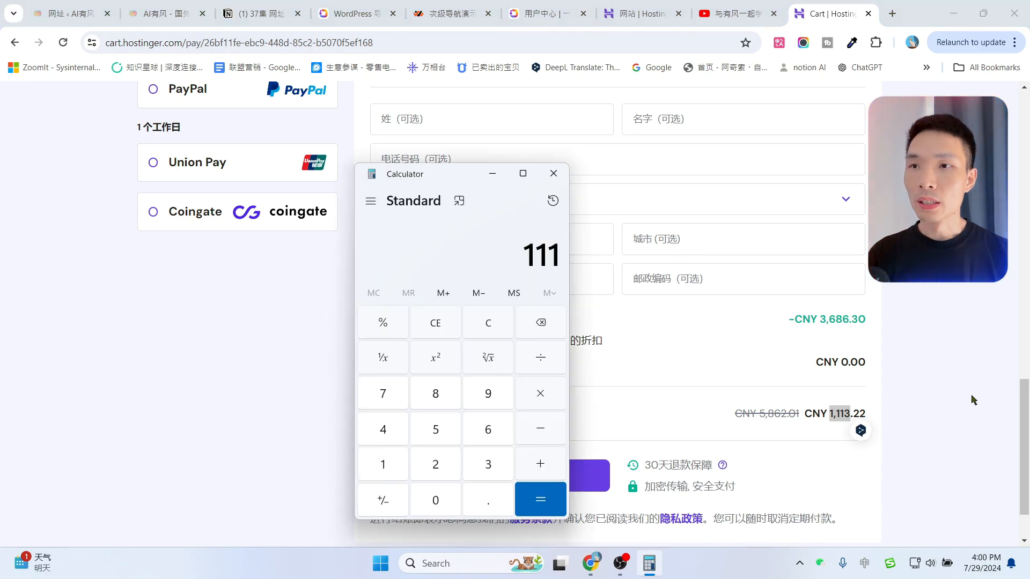
click(971, 396)
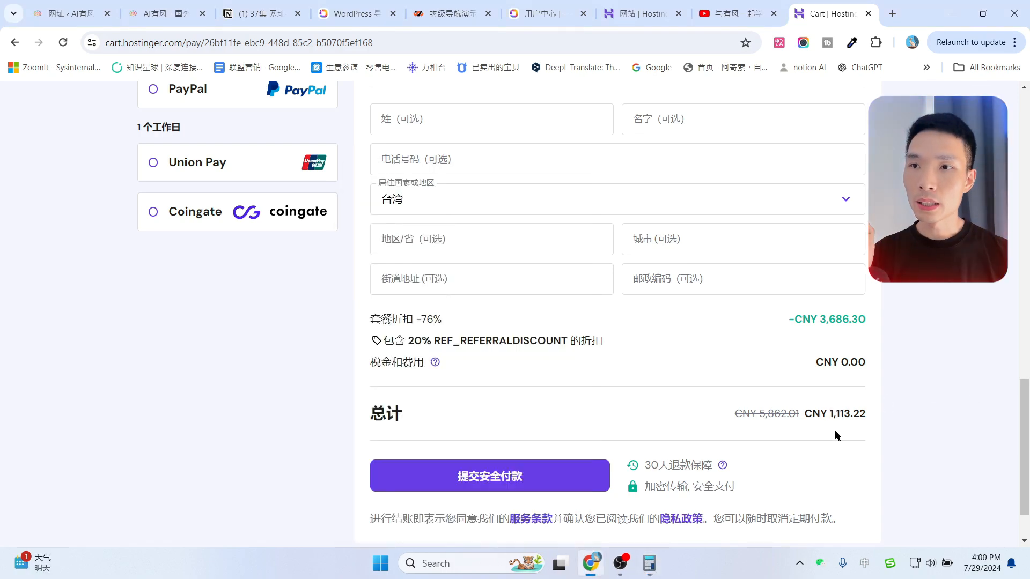
click(649, 563)
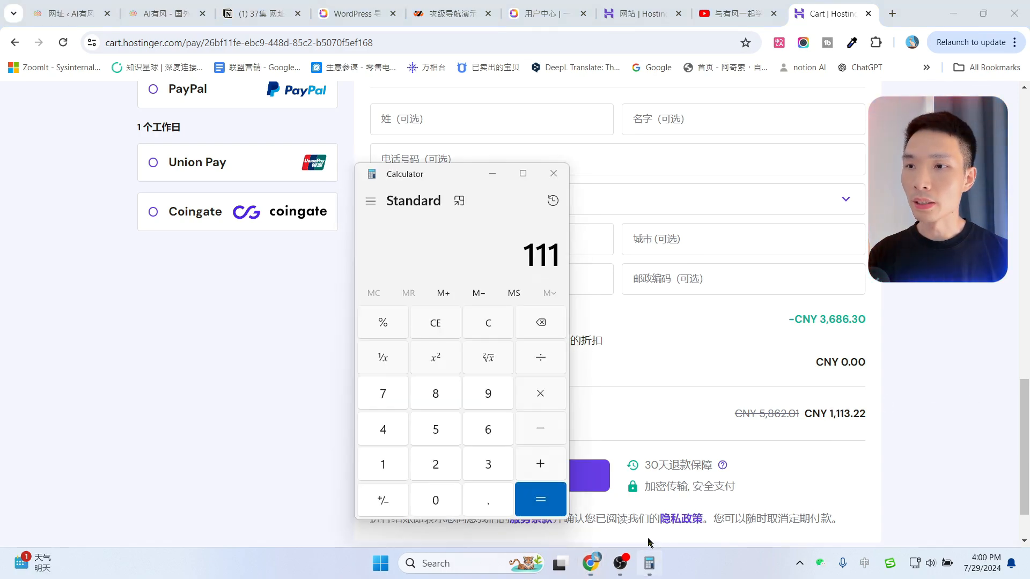
click(488, 466)
click(539, 365)
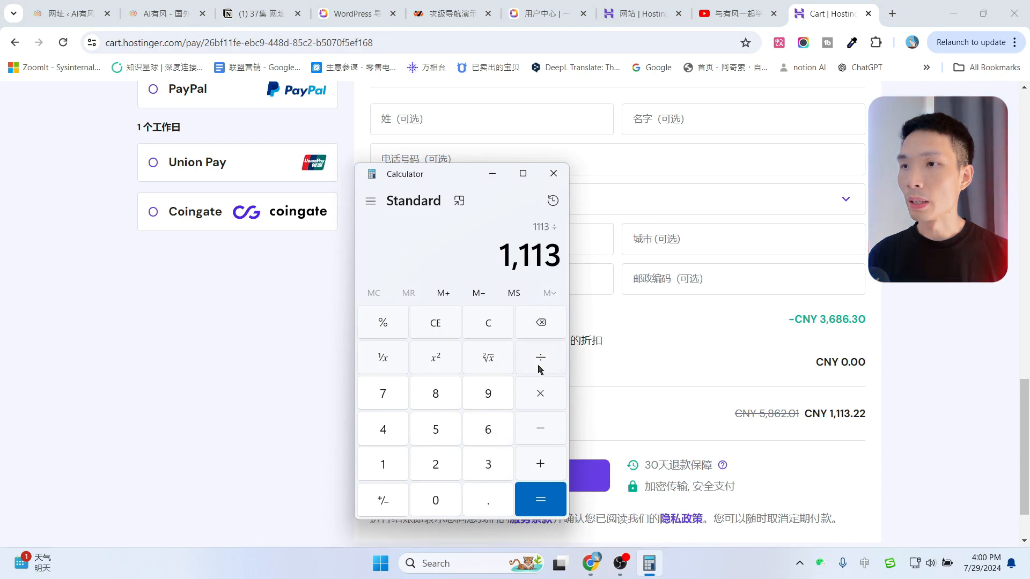
click(383, 429)
click(435, 393)
key(Return)
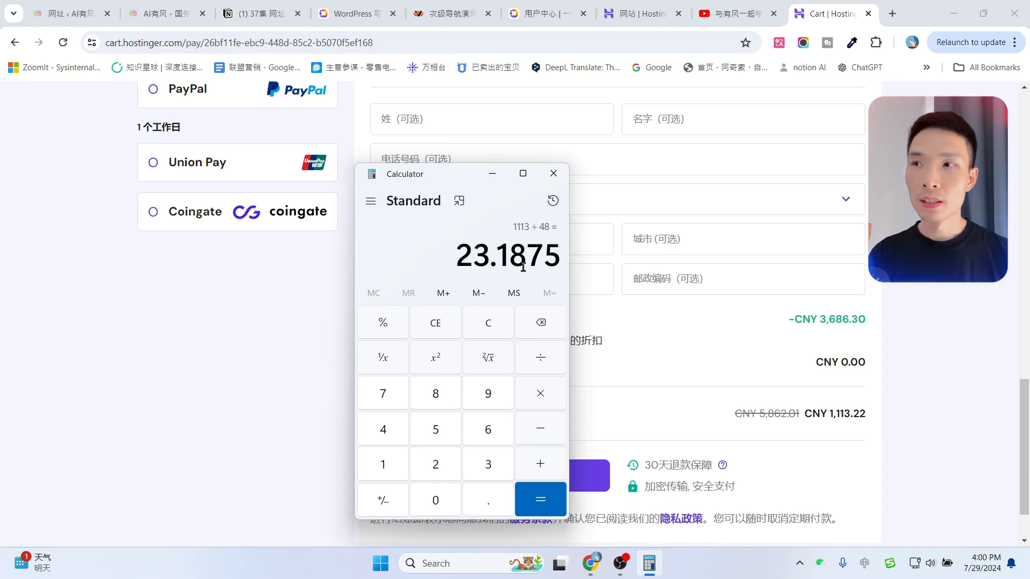
Multiply 23.1875 × 12 to get 278.25 per year, then return to Chrome.
click(540, 393)
click(384, 466)
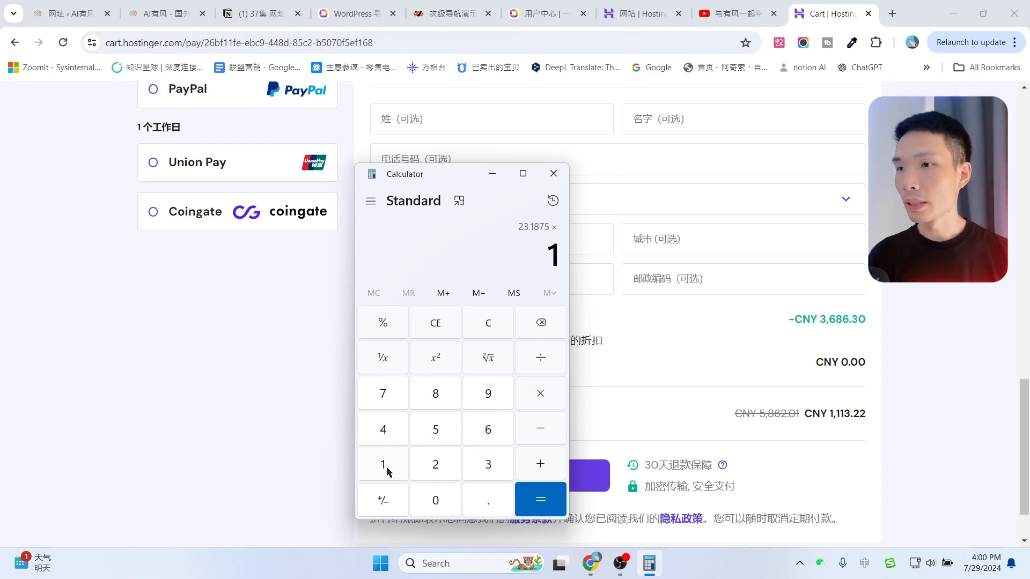
click(436, 464)
key(Return)
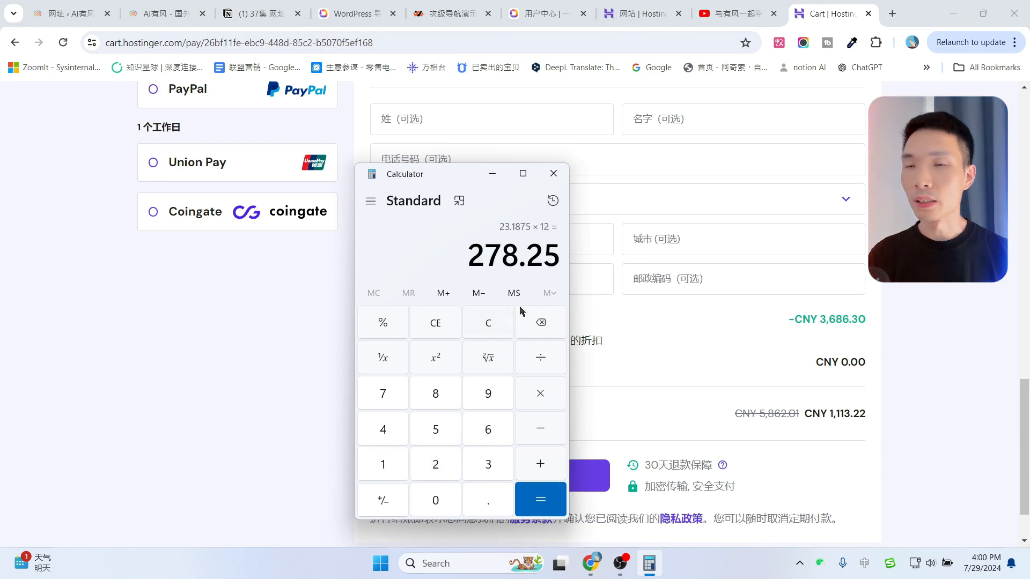
click(874, 238)
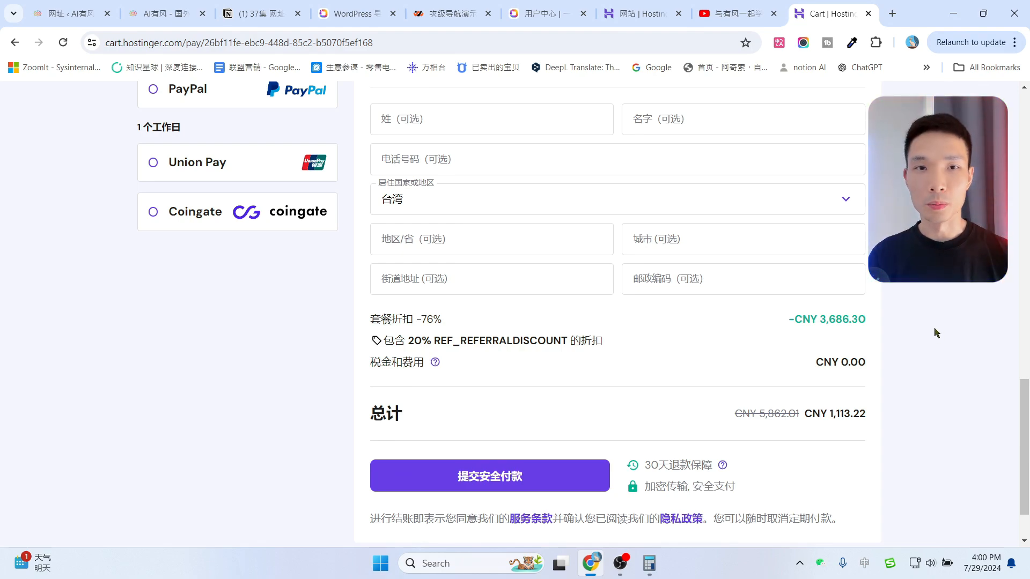
scroll(940, 329, down, 2)
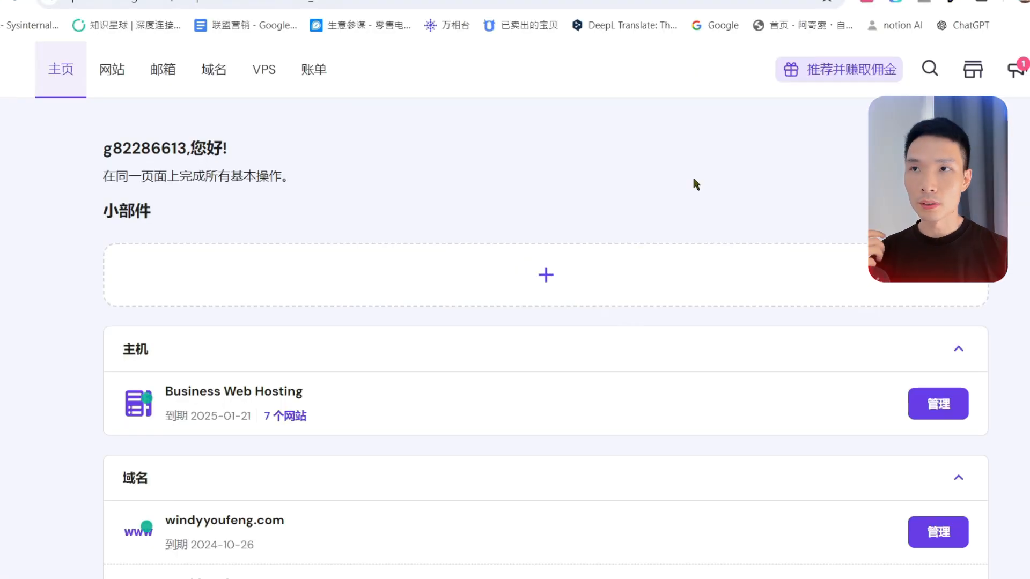
Go to the hPanel websites list and show the 添加网站 (Add website) options.
click(114, 75)
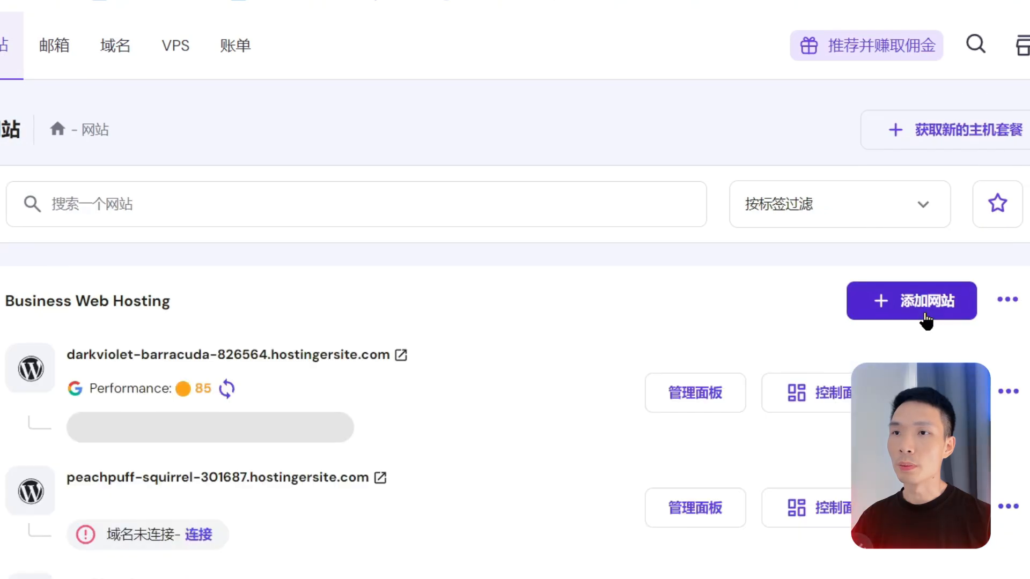
click(915, 305)
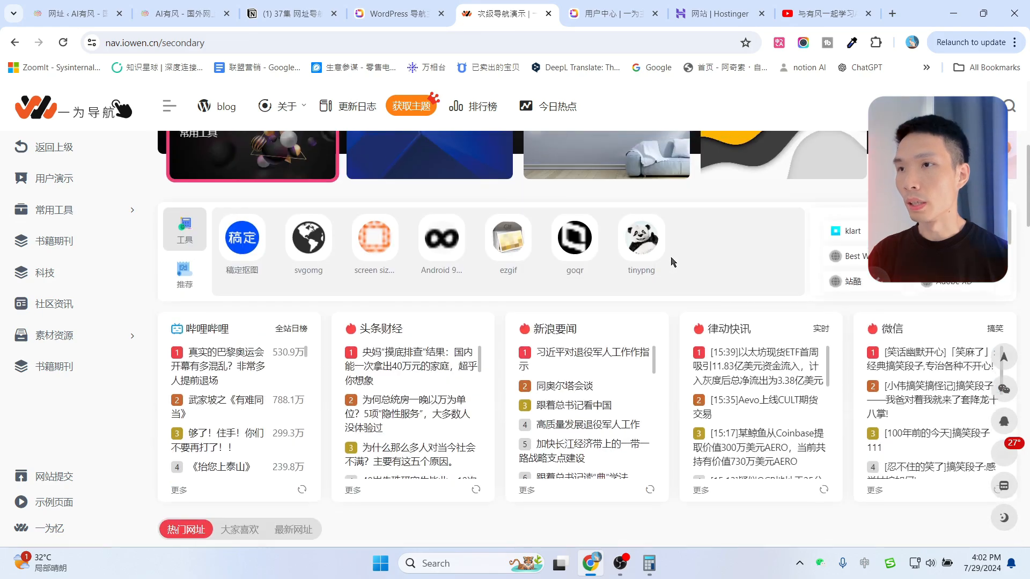
scroll(671, 262, up, 5)
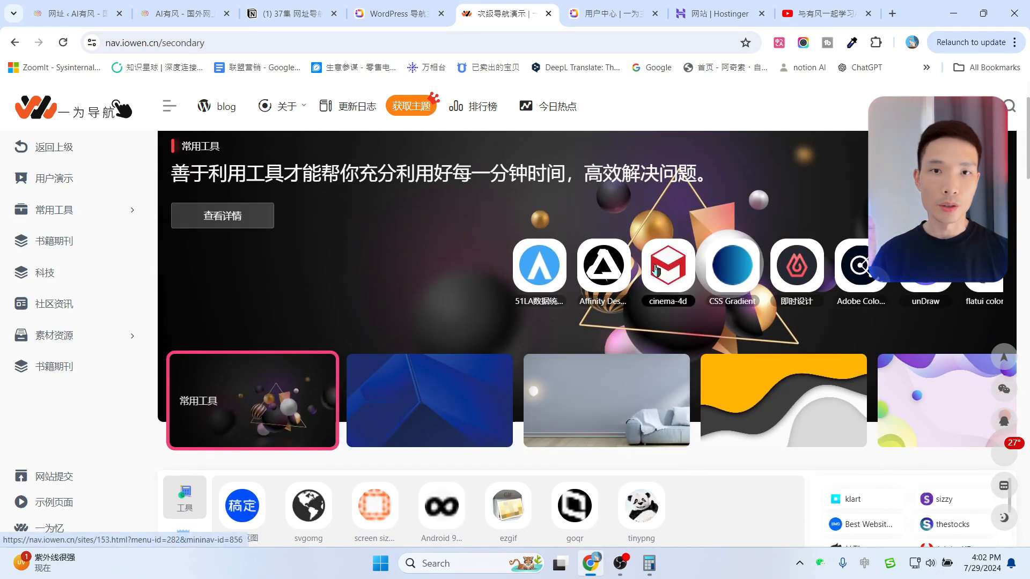
scroll(703, 451, down, 4)
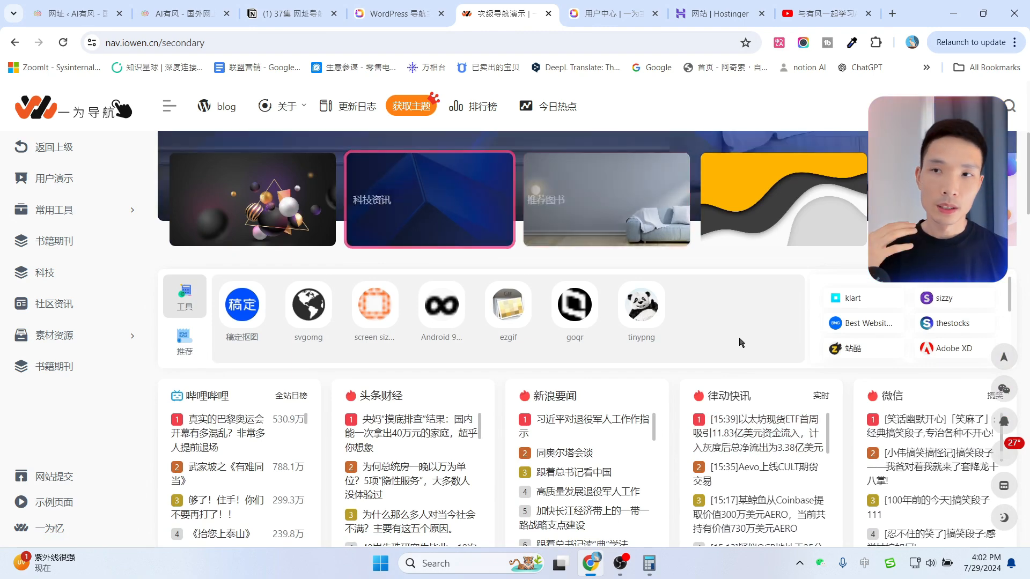
scroll(739, 342, down, 2)
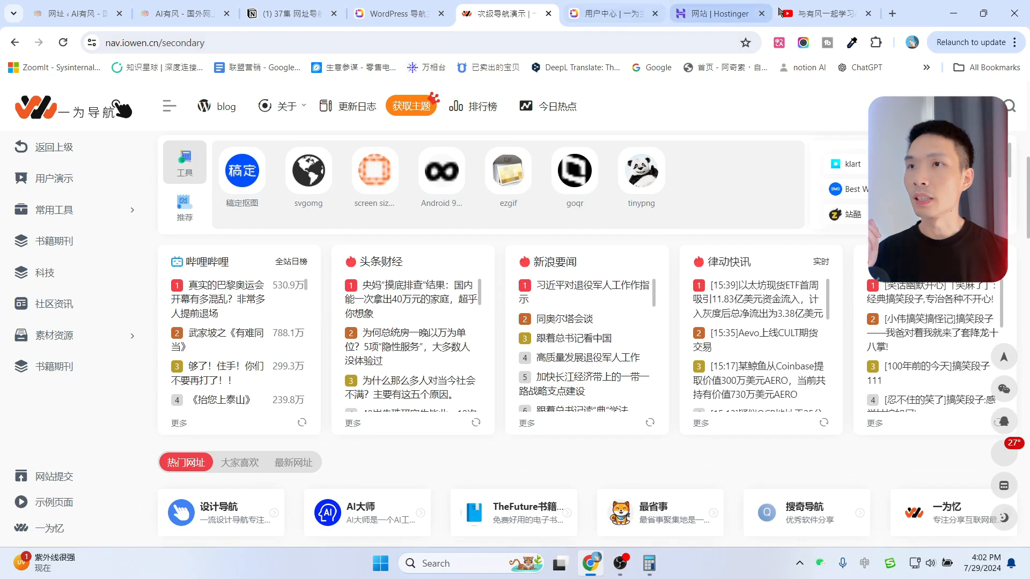
click(183, 13)
scroll(590, 376, up, 15)
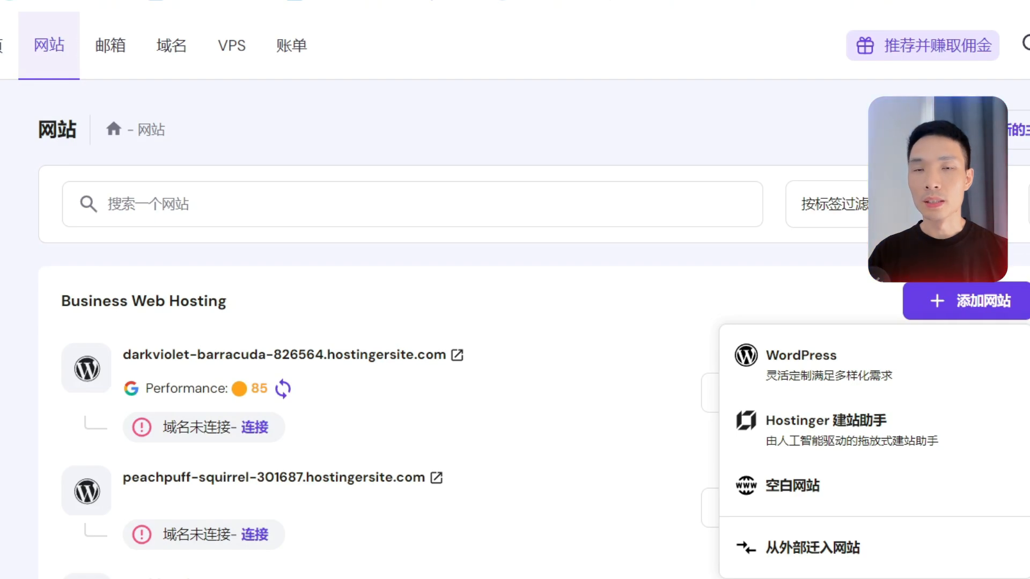
Start a new WordPress site, keep Chinese (China) as admin language, and confirm the login details.
click(807, 363)
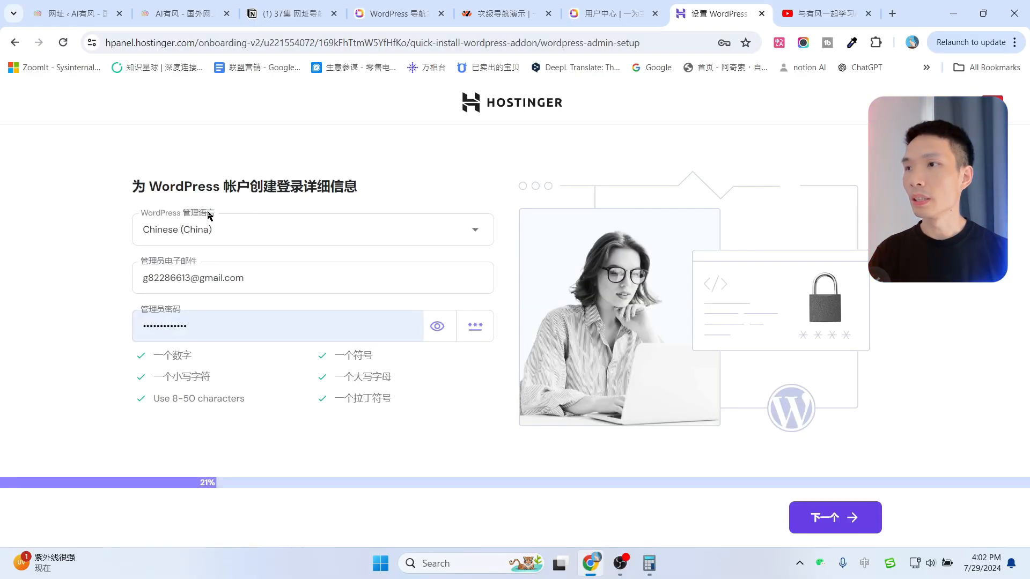
click(246, 234)
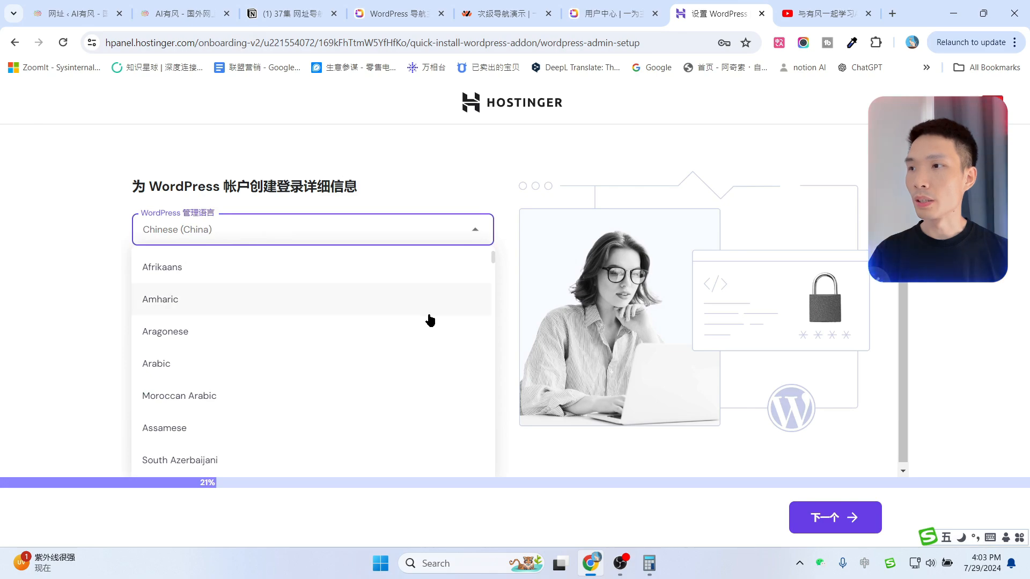
scroll(380, 357, down, 6)
click(3, 320)
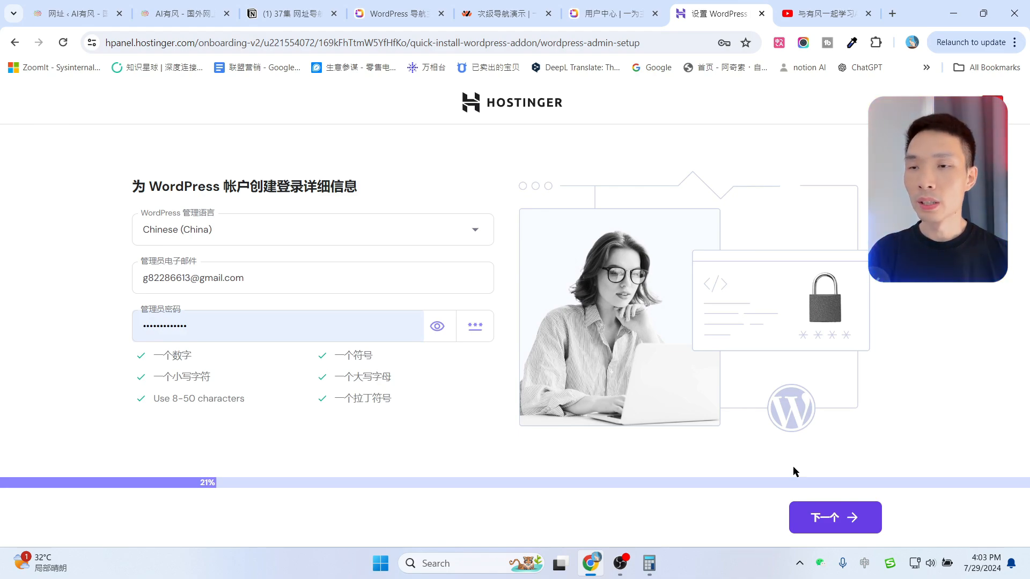
click(821, 517)
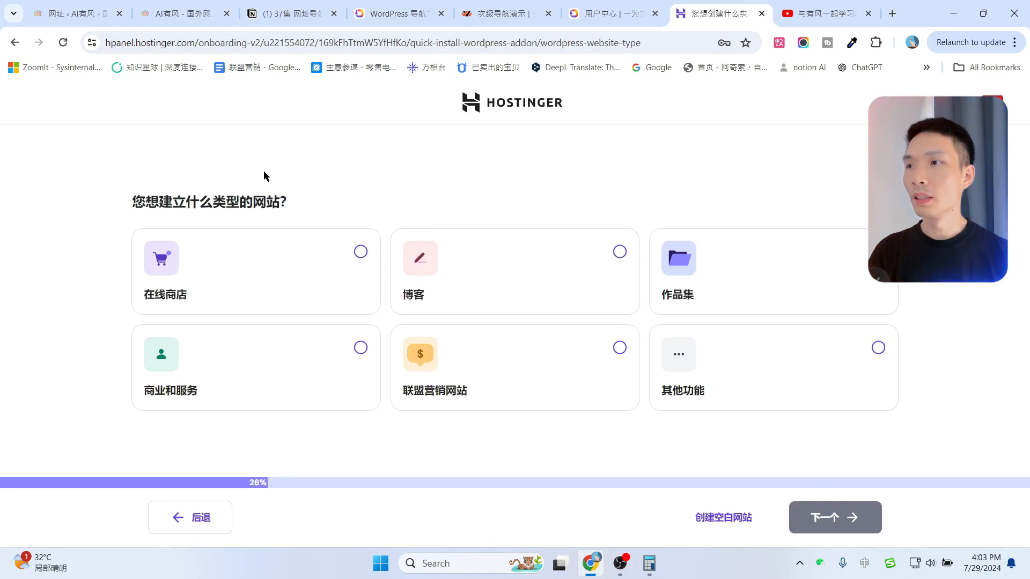
Choose Blog as the website type and look over the pre-built site options.
click(499, 269)
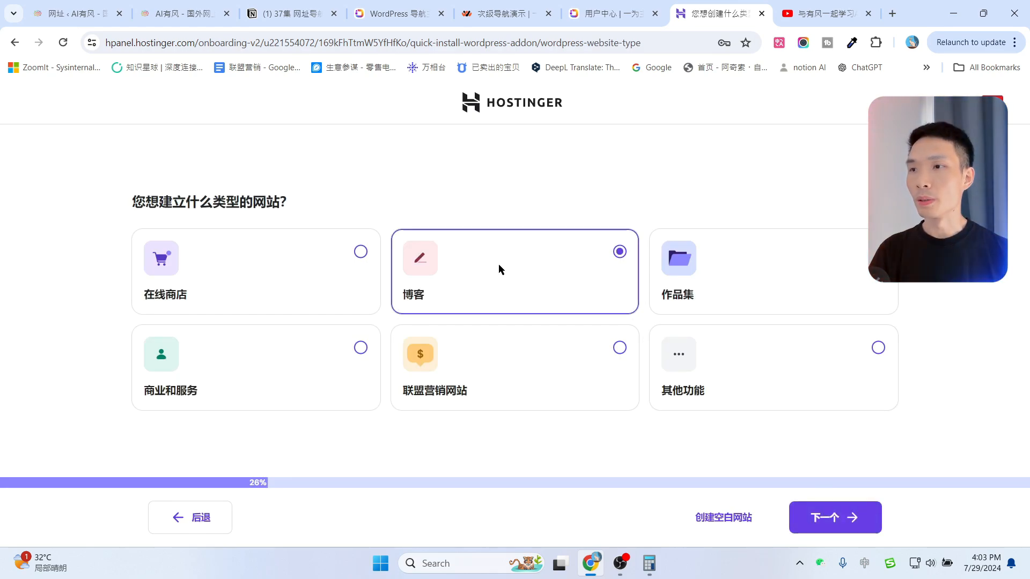
click(830, 517)
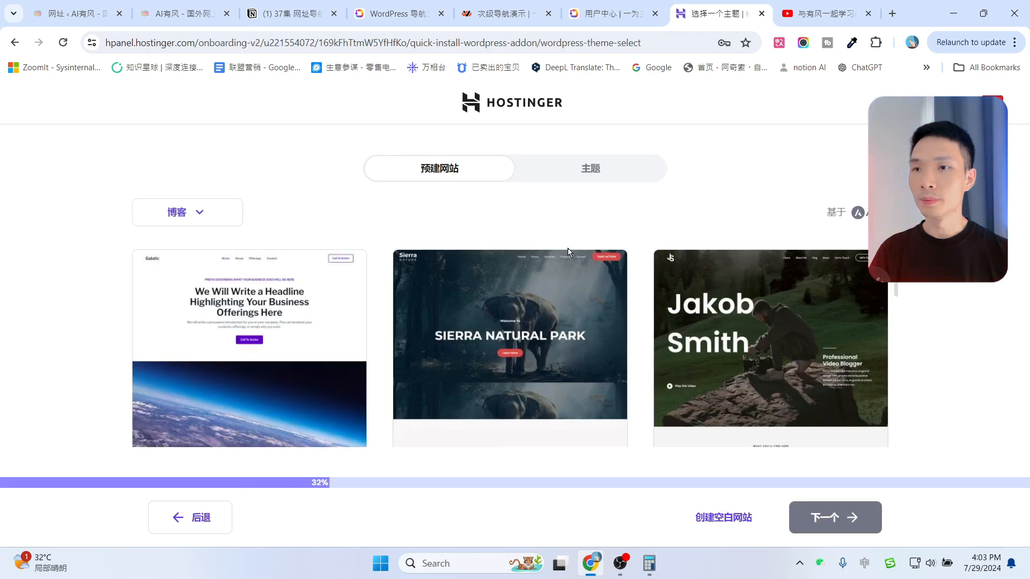
mouse_move(574, 293)
scroll(574, 294, down, 10)
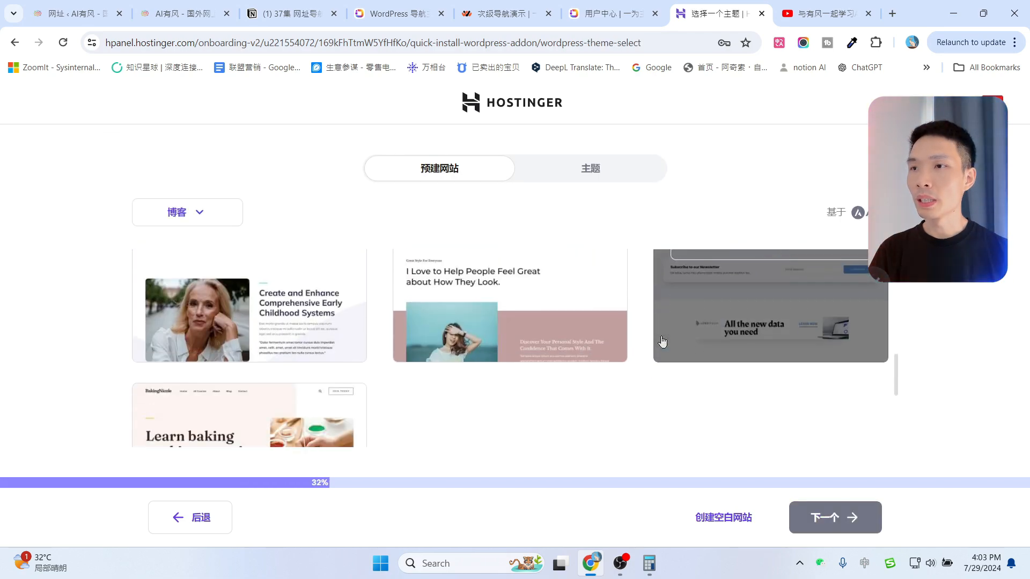
scroll(663, 342, up, 12)
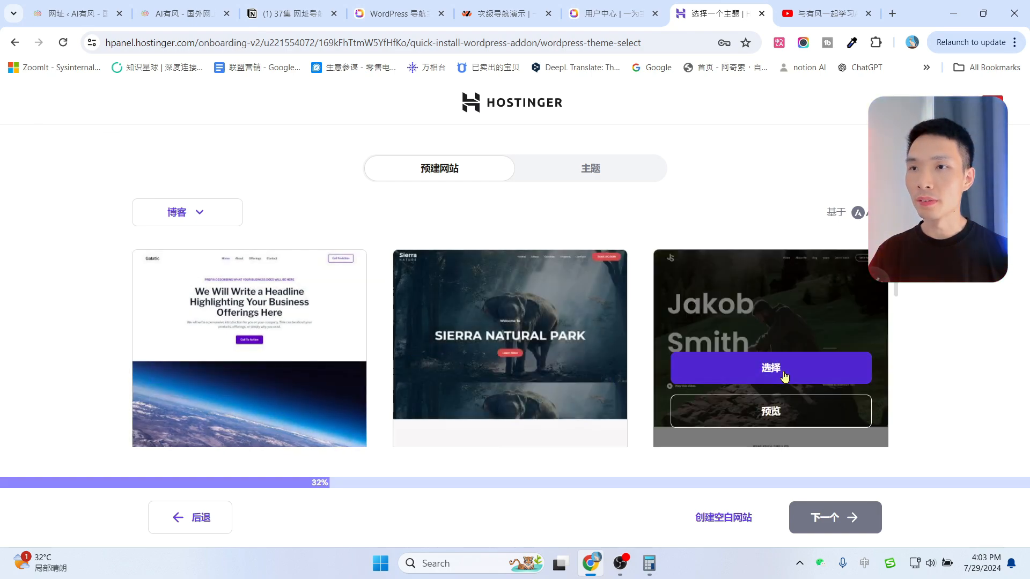
scroll(731, 323, down, 2)
scroll(738, 324, up, 2)
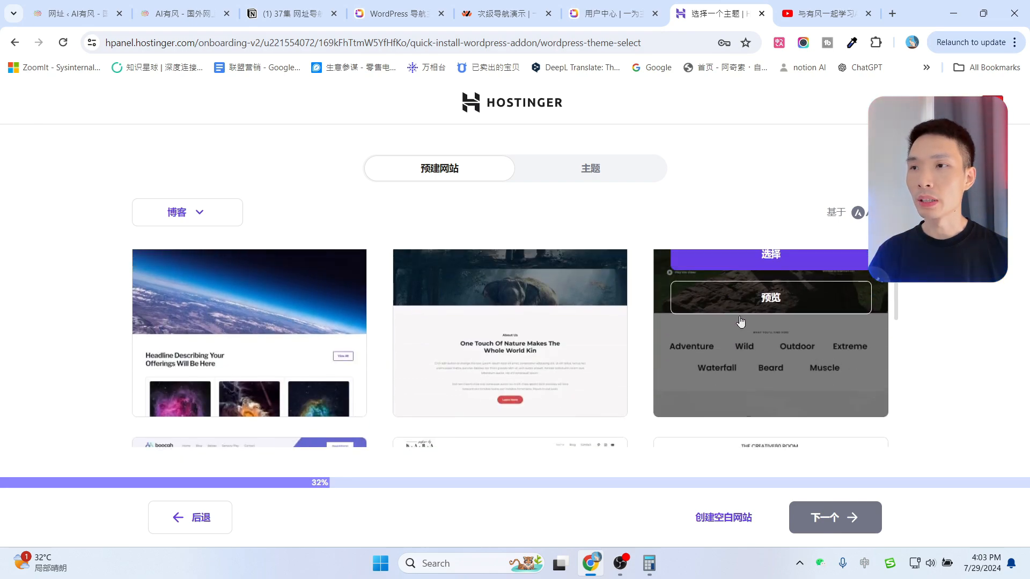
Pick the Hestia theme from the 主题 themes list and continue to plugins.
click(605, 170)
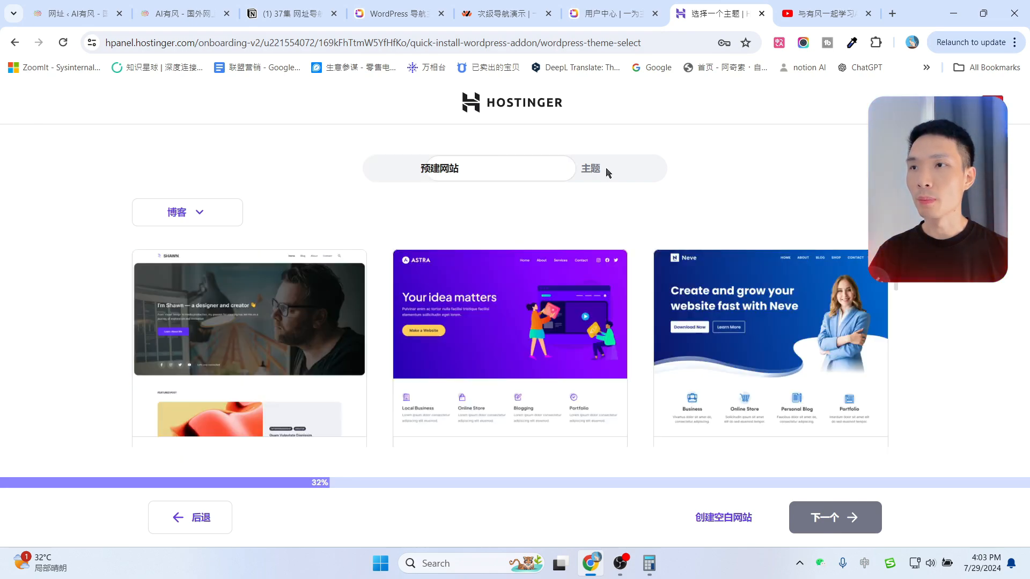
scroll(713, 378, down, 6)
scroll(713, 377, up, 6)
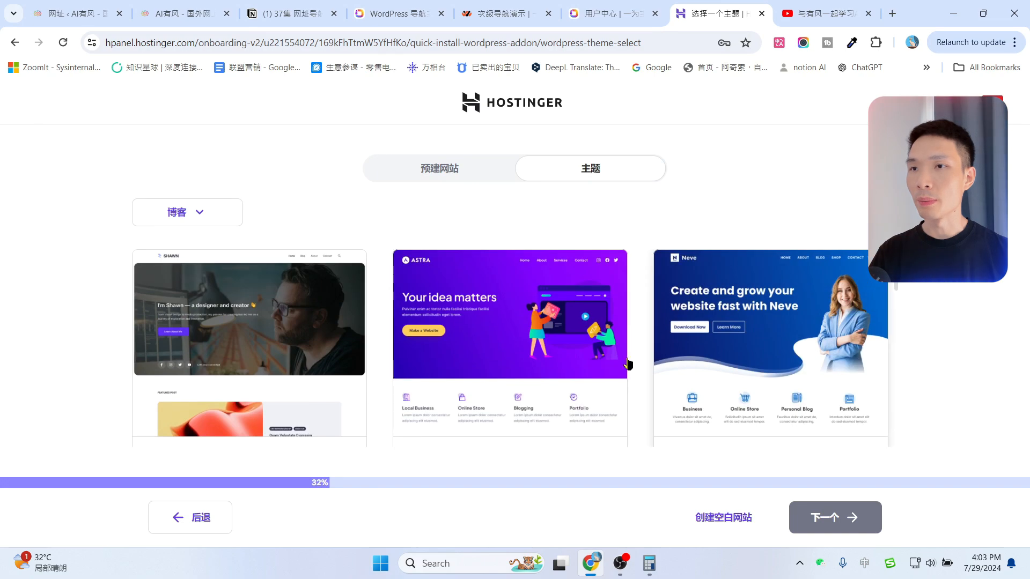
scroll(466, 352, down, 5)
scroll(464, 352, up, 5)
click(472, 167)
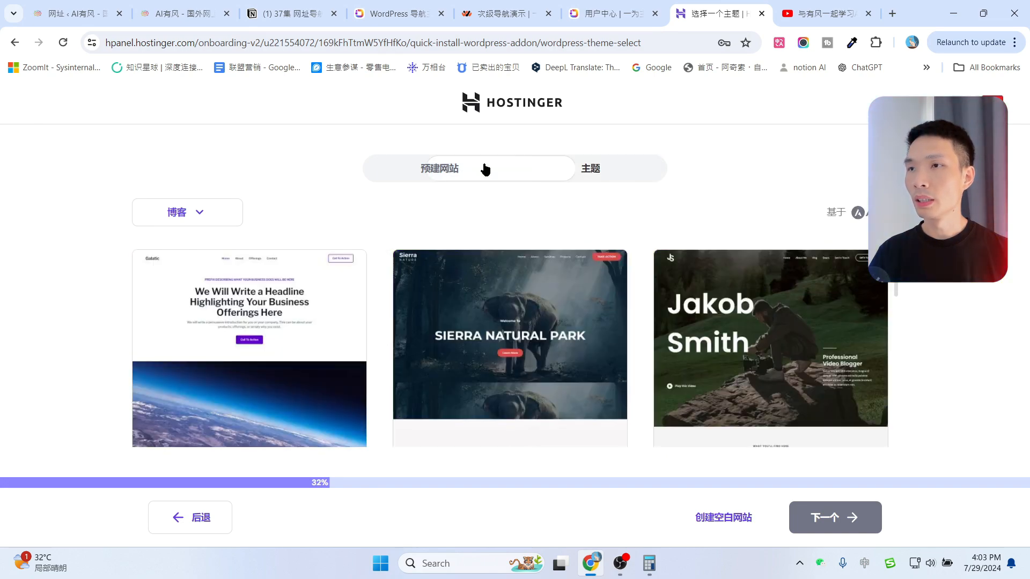
click(586, 170)
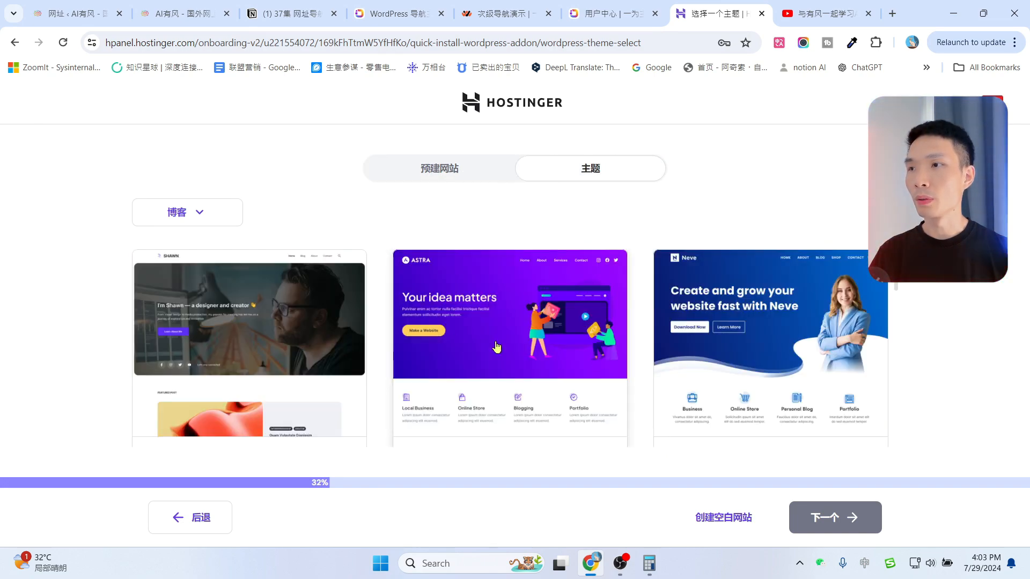
scroll(726, 310, down, 5)
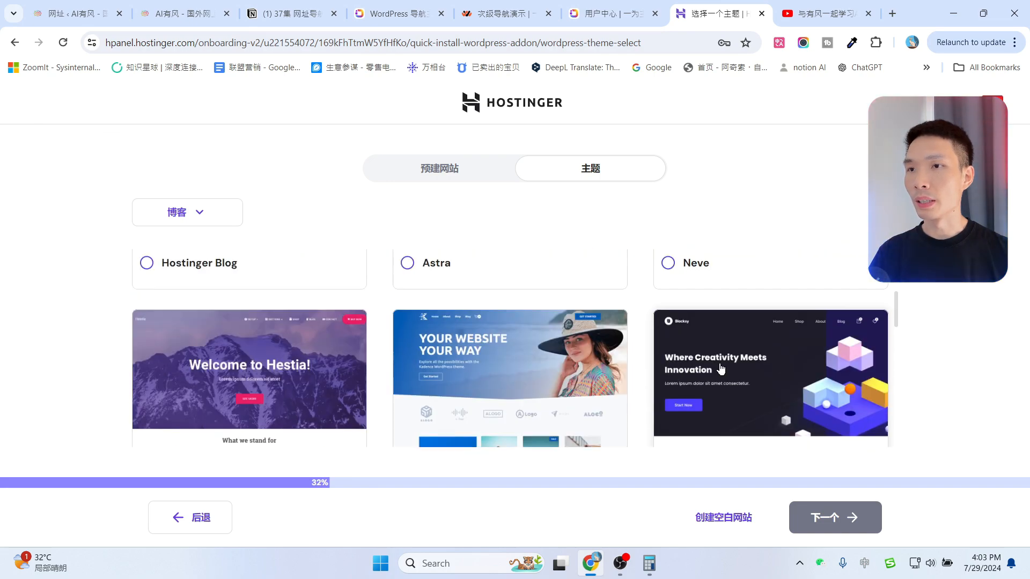
click(232, 369)
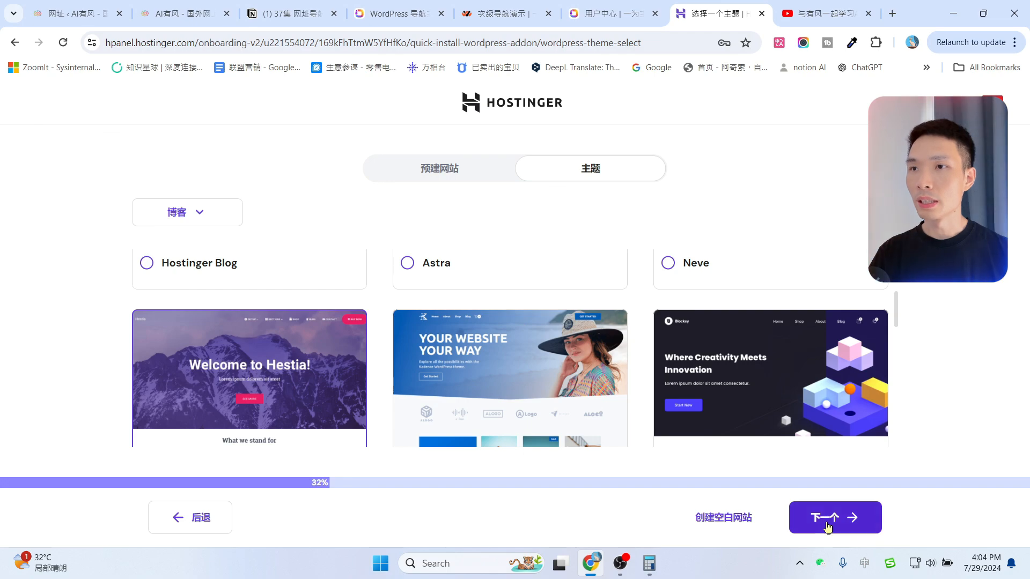
click(828, 527)
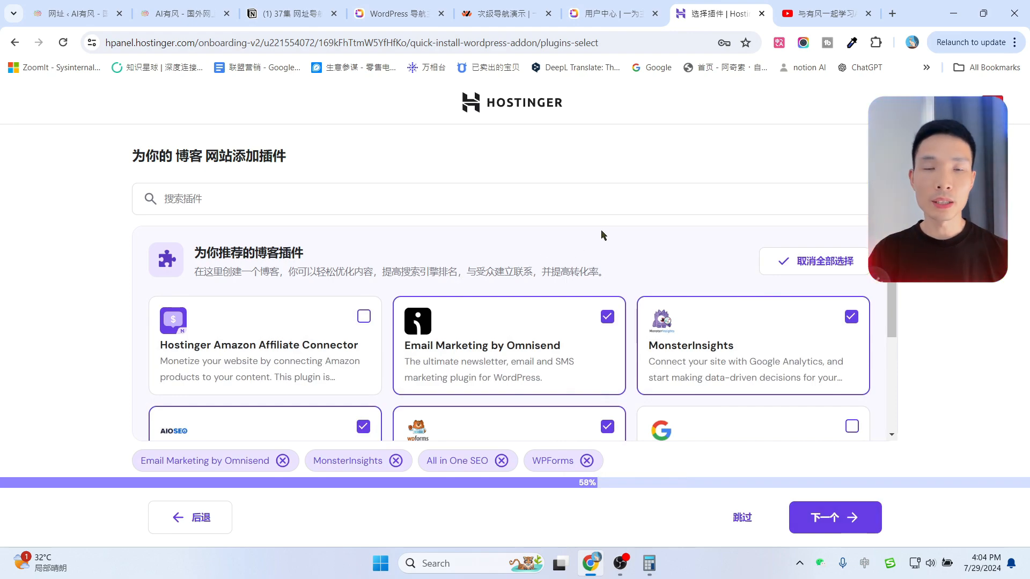
Untick WPForms, Omnisend, MonsterInsights and All in One SEO, then skip plugins and AI content.
scroll(610, 236, down, 1)
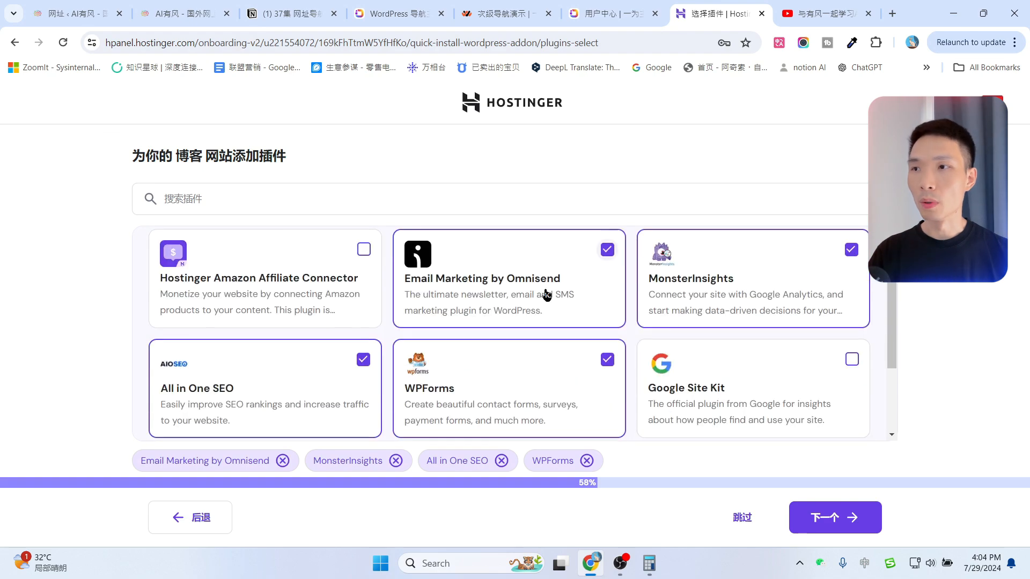
click(607, 359)
click(607, 250)
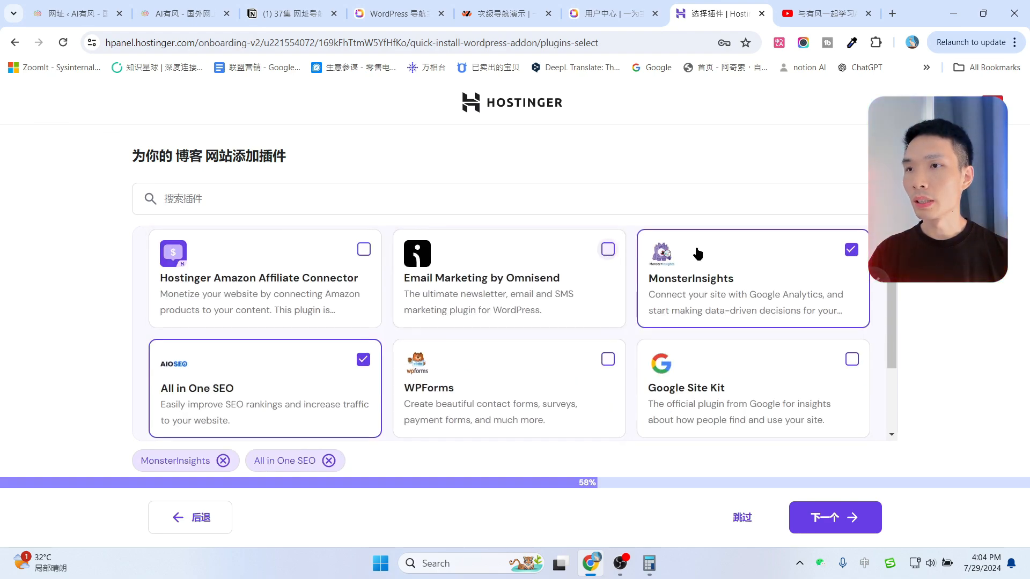
click(851, 250)
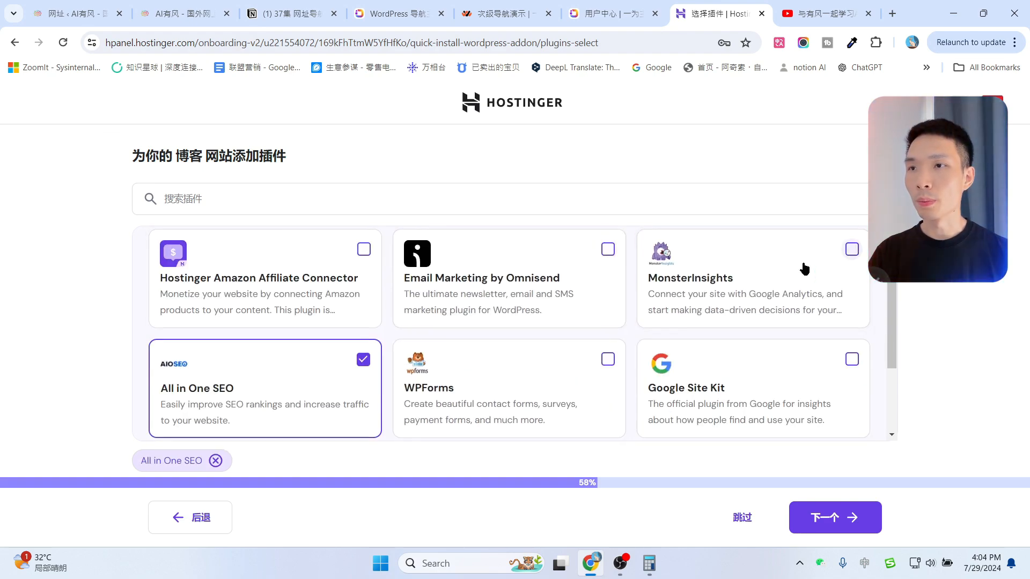
click(364, 360)
scroll(552, 357, up, 1)
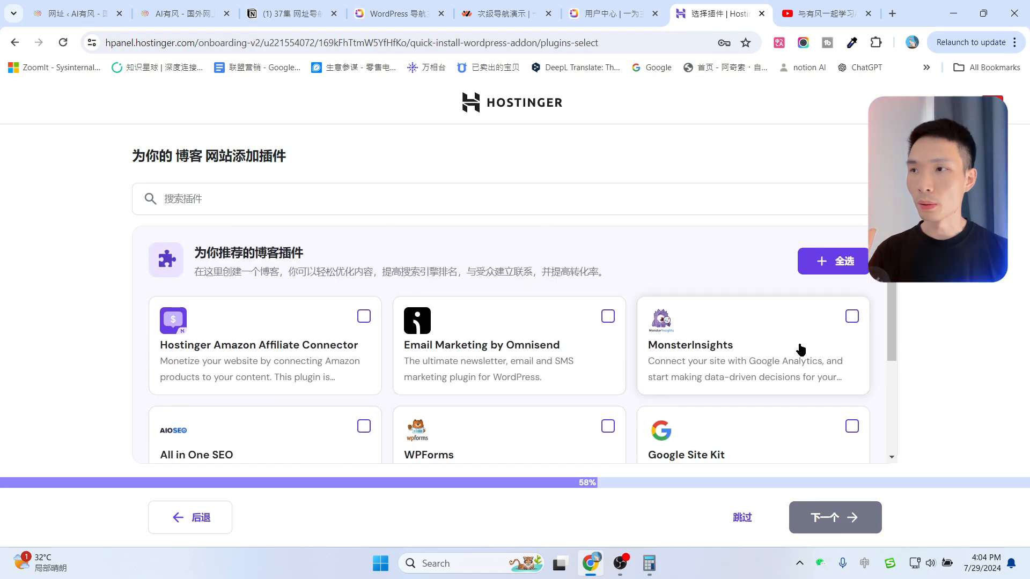
scroll(800, 349, down, 1)
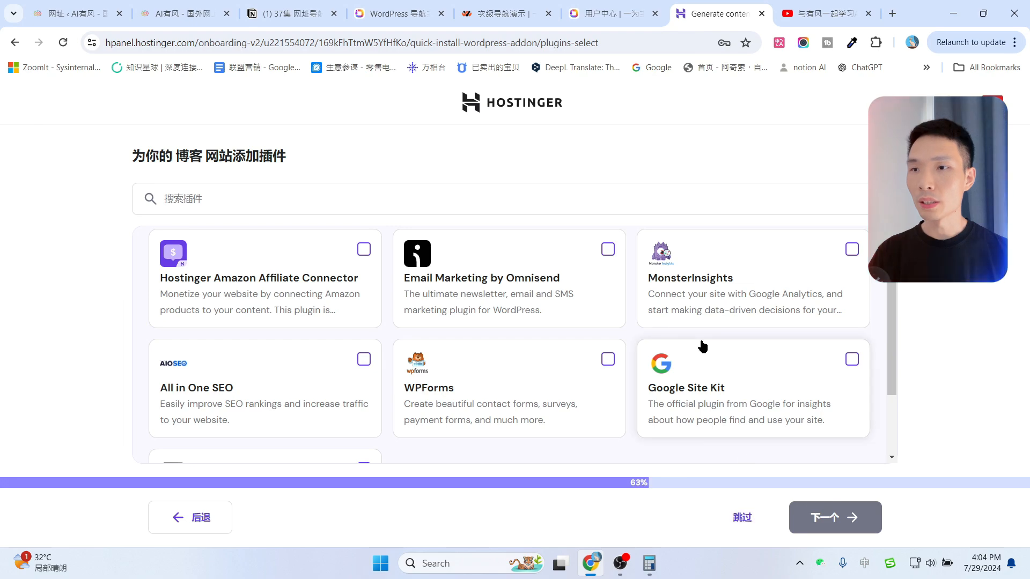
click(844, 518)
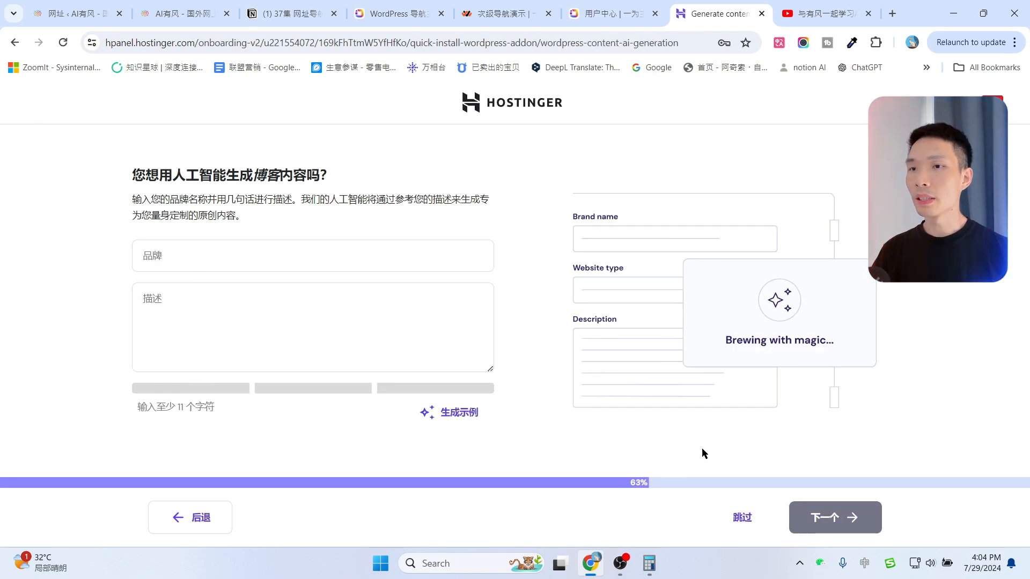
click(745, 519)
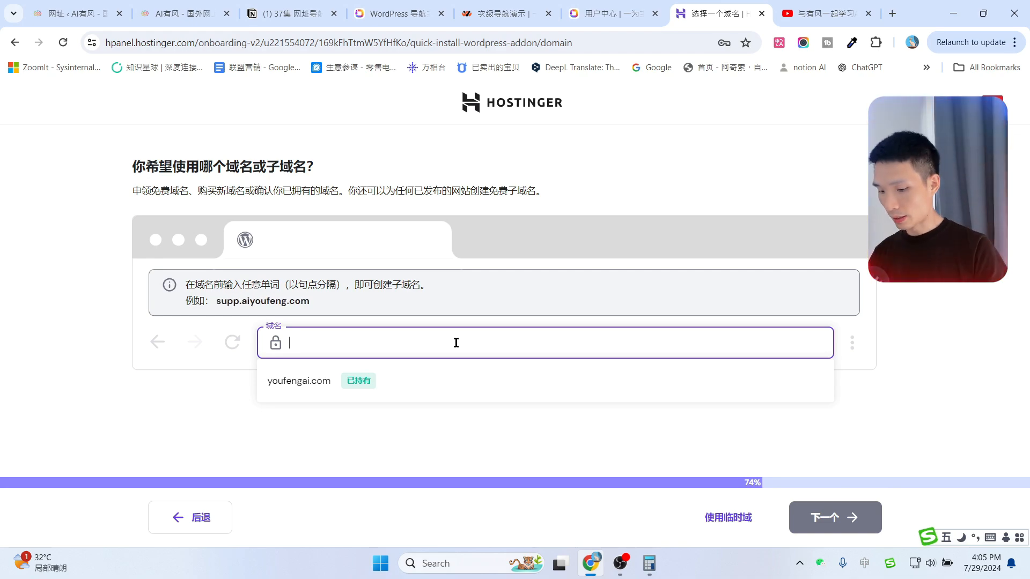
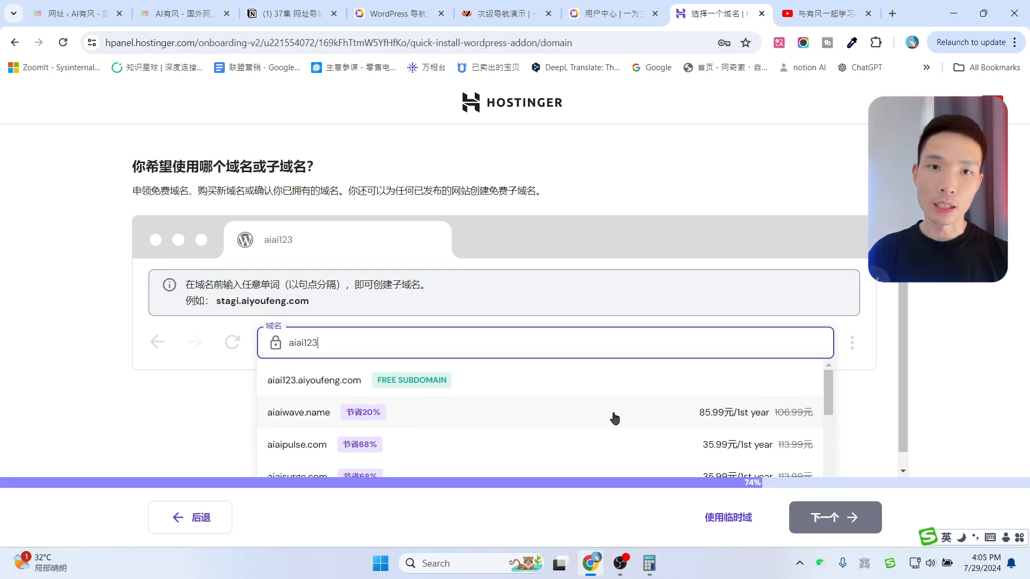
Use the existing youfengai.com domain instead of aiaipulse.com and begin the WordPress install.
scroll(408, 406, down, 1)
click(464, 380)
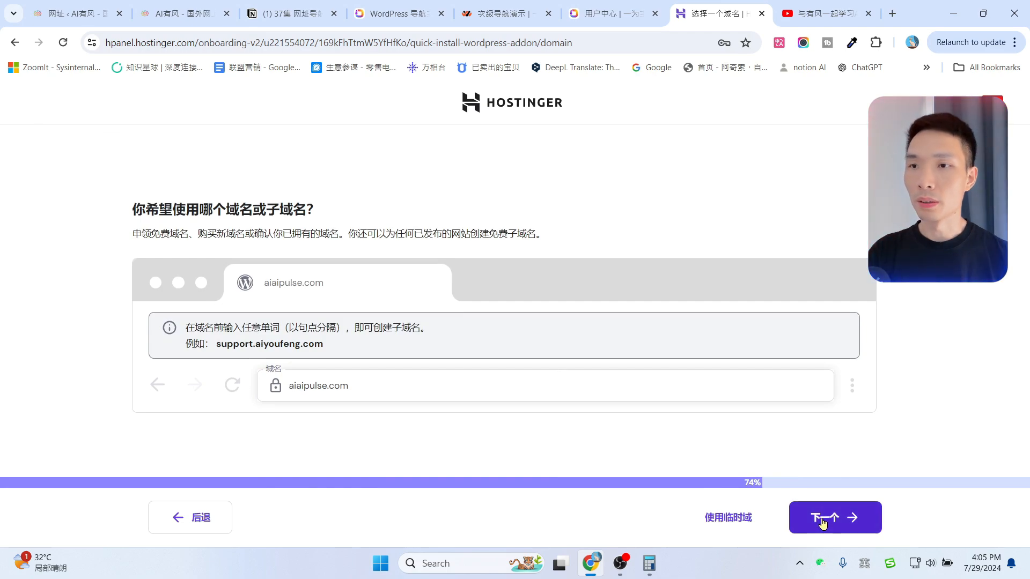
drag(446, 391, 271, 395)
key(BackSpace)
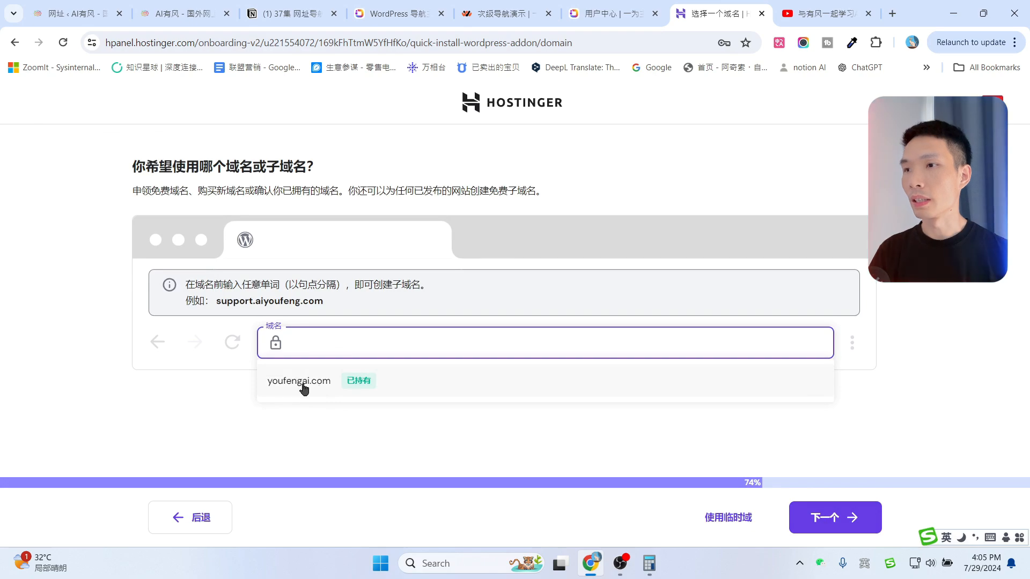
click(303, 389)
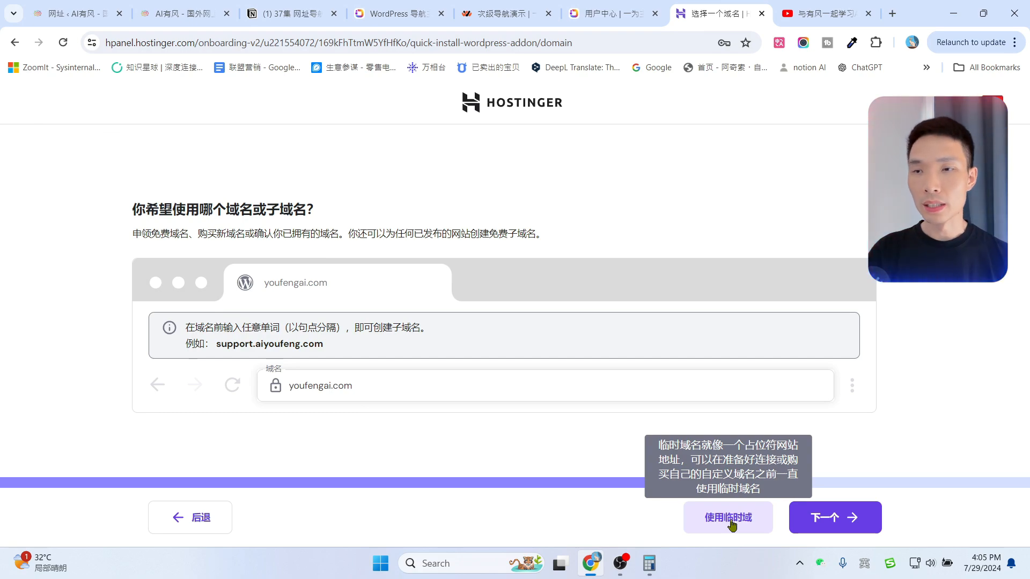
click(835, 517)
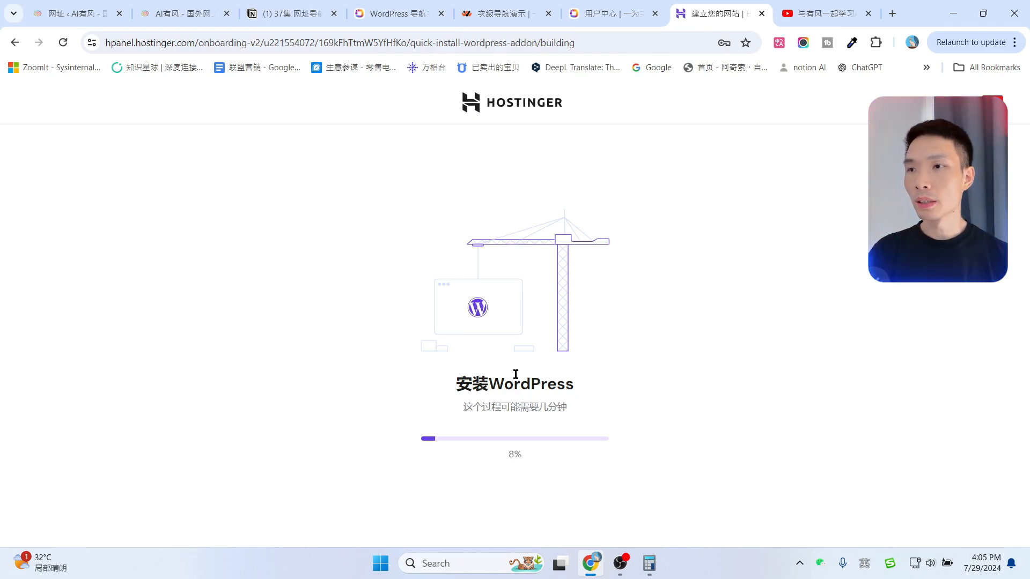
Let the youfengai.com WordPress install finish while viewing the YouTube channel tab.
drag(492, 384, 584, 386)
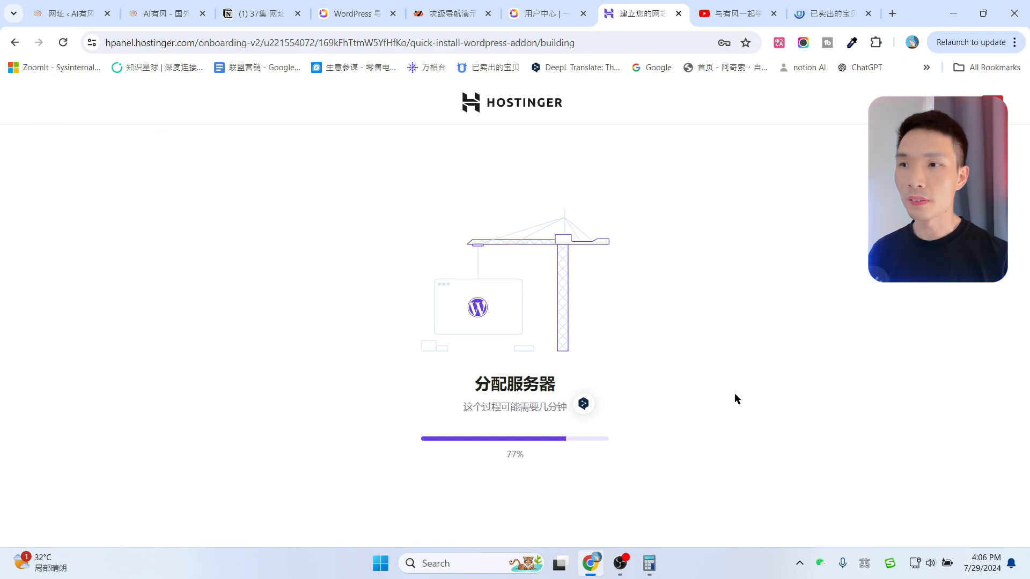
click(738, 14)
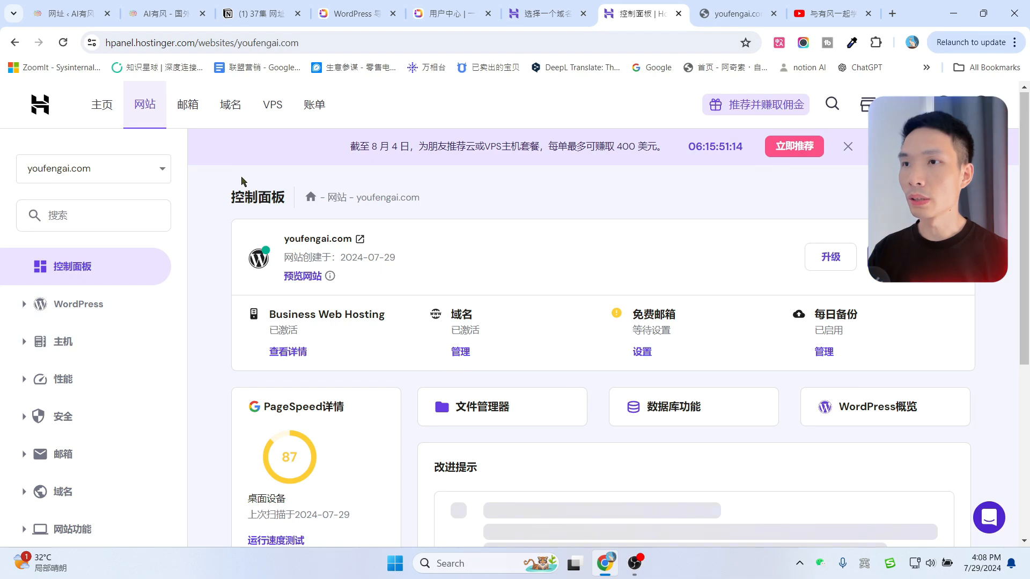
From the hosted websites list, launch the youfengai.com WordPress admin via 管理面板.
click(145, 112)
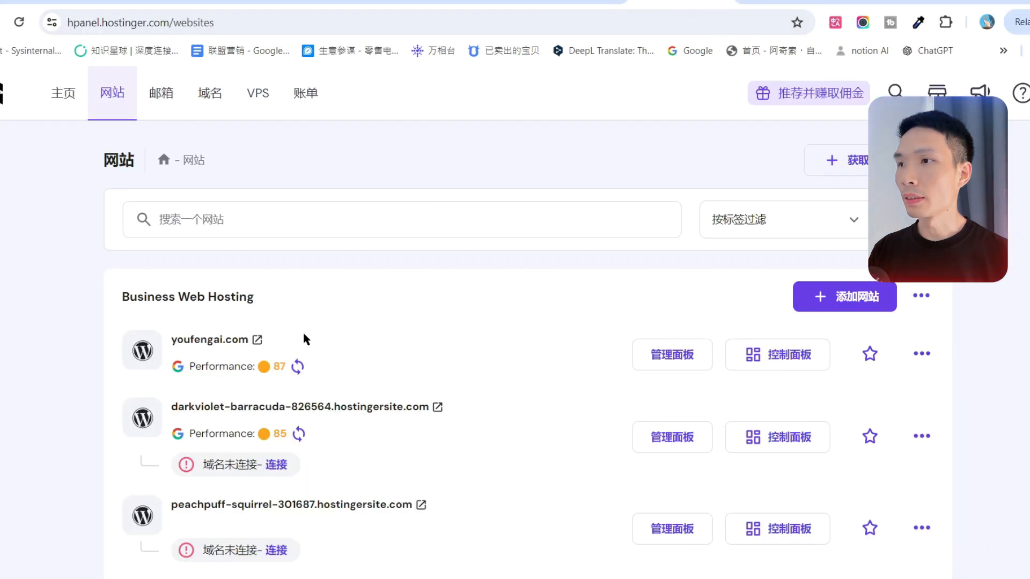
drag(305, 338, 163, 348)
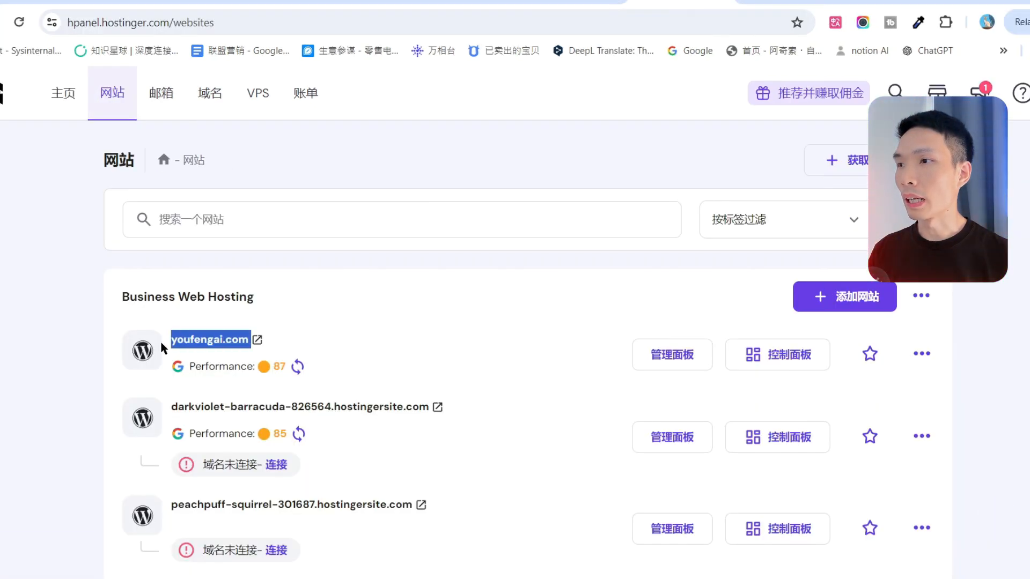
click(291, 337)
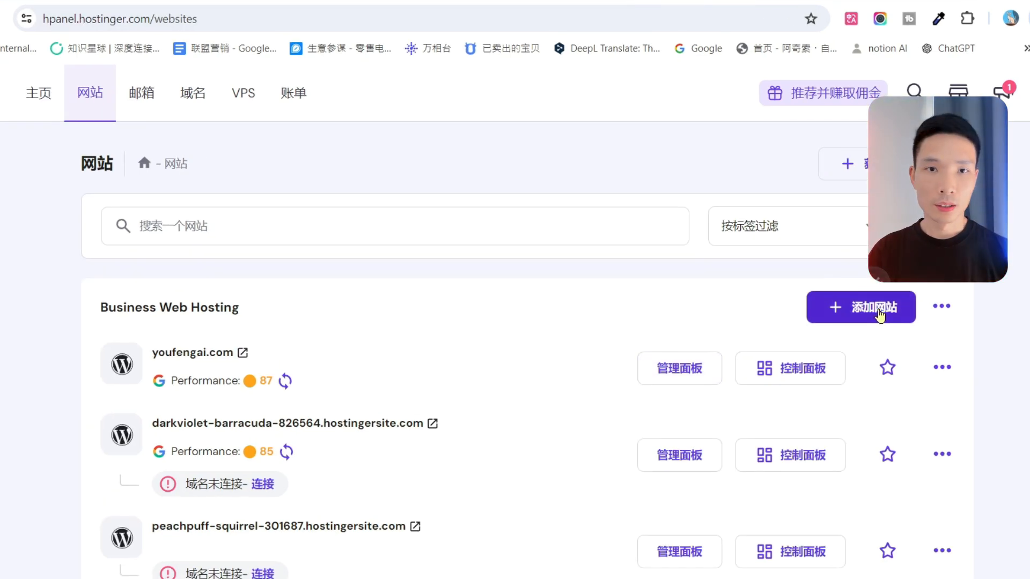
click(882, 314)
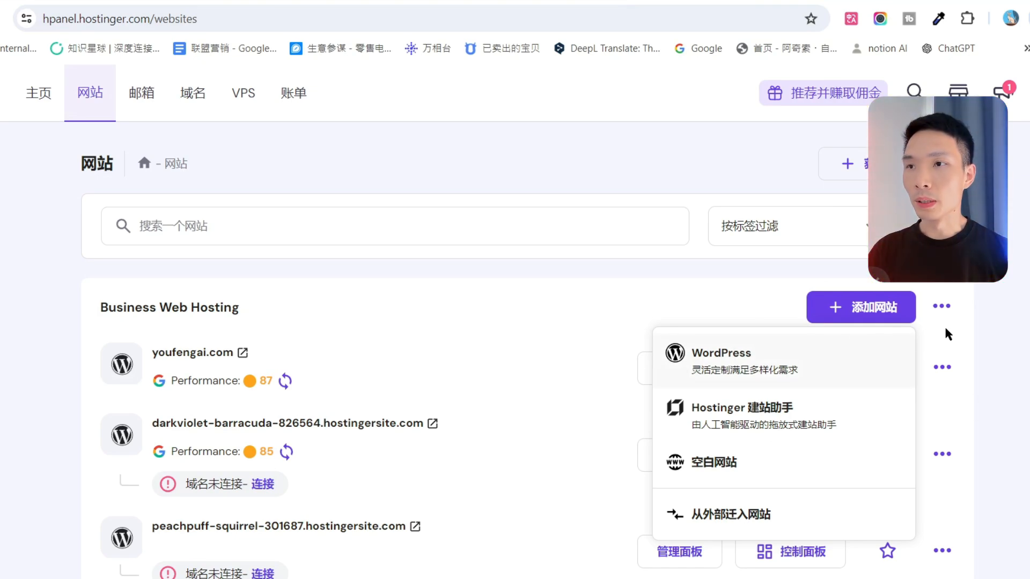
click(461, 336)
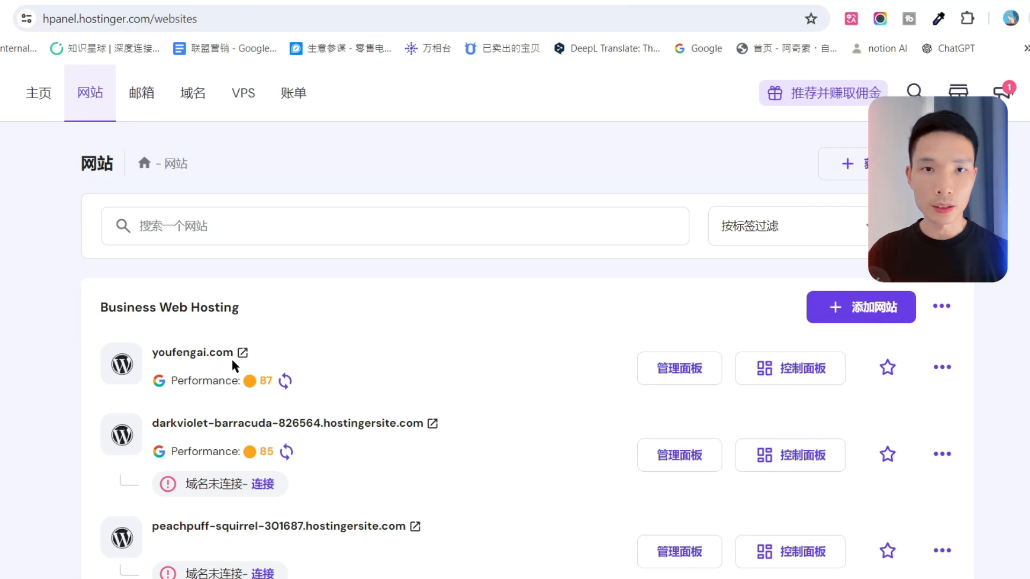
click(941, 368)
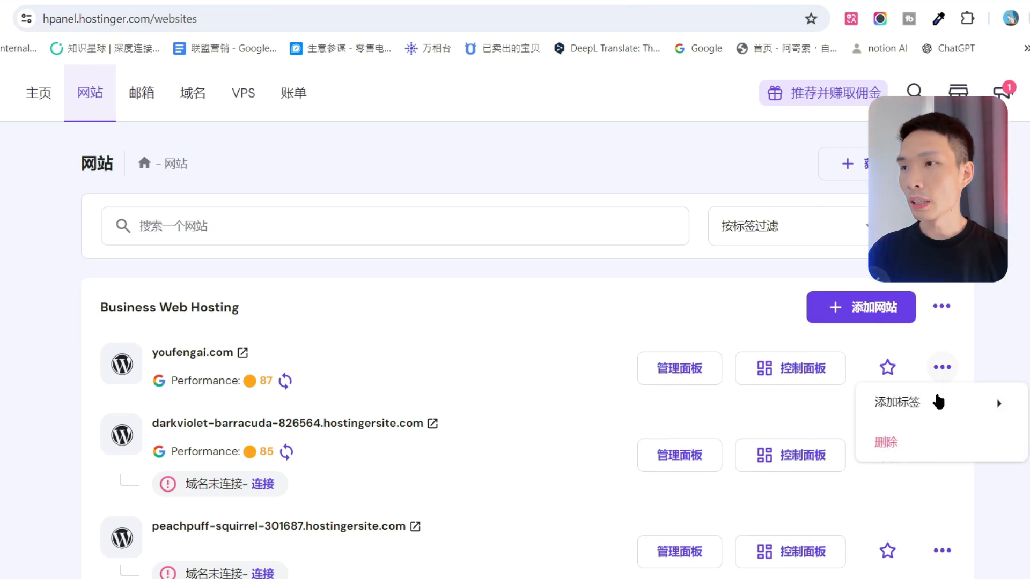
click(903, 443)
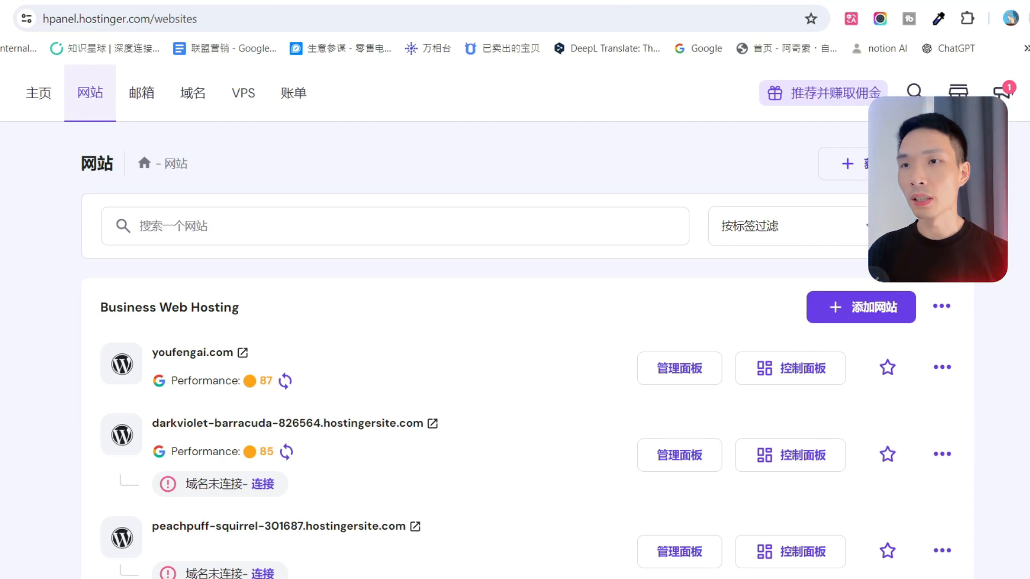
click(679, 376)
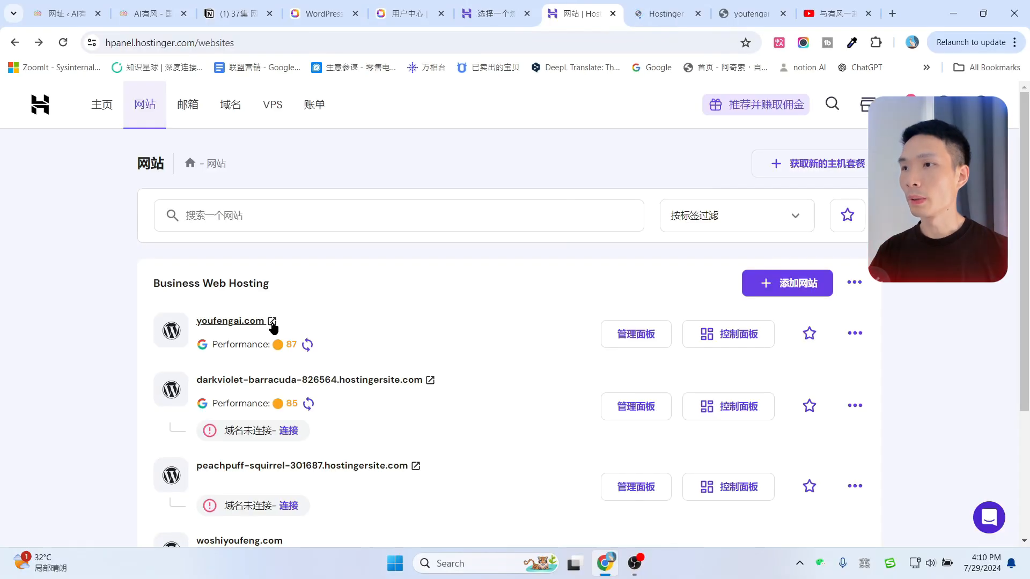
Open the live youfengai.com site in a new tab, then switch to the aiyoufeng.com tab.
click(272, 322)
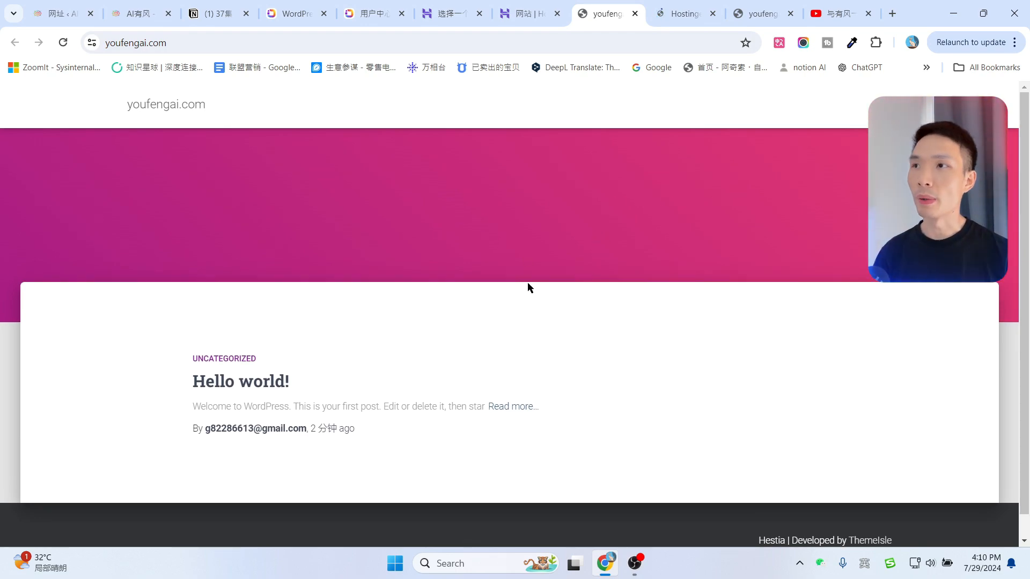
click(126, 8)
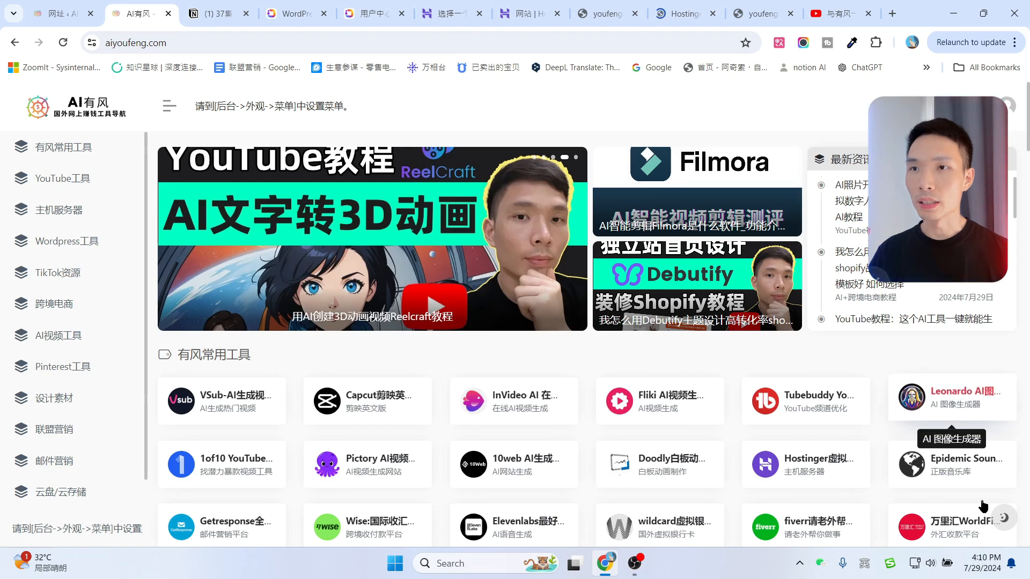
Glance at the new site's admin welcome page, then return to the youfengai.com Hello world! page.
click(665, 10)
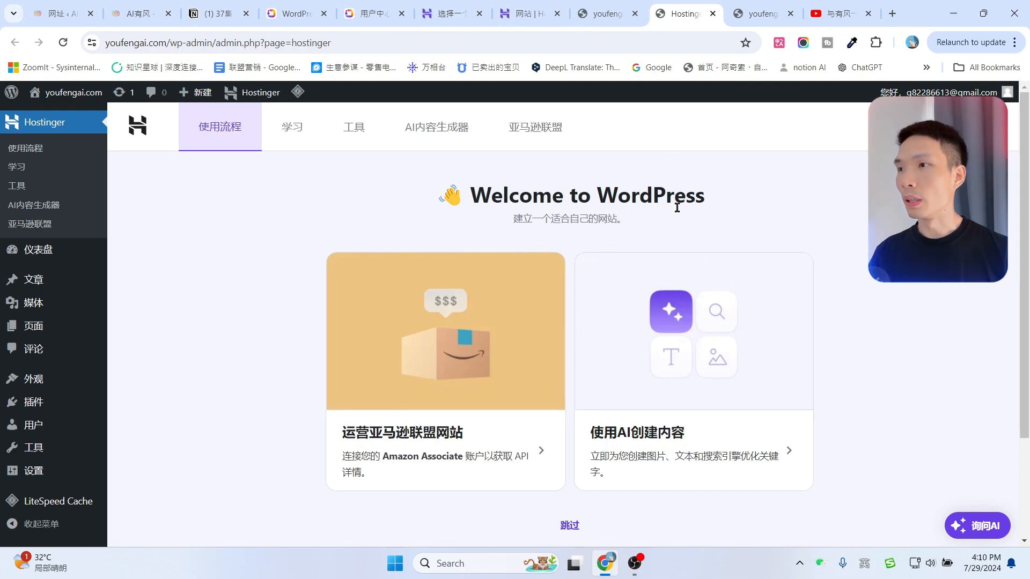
click(606, 13)
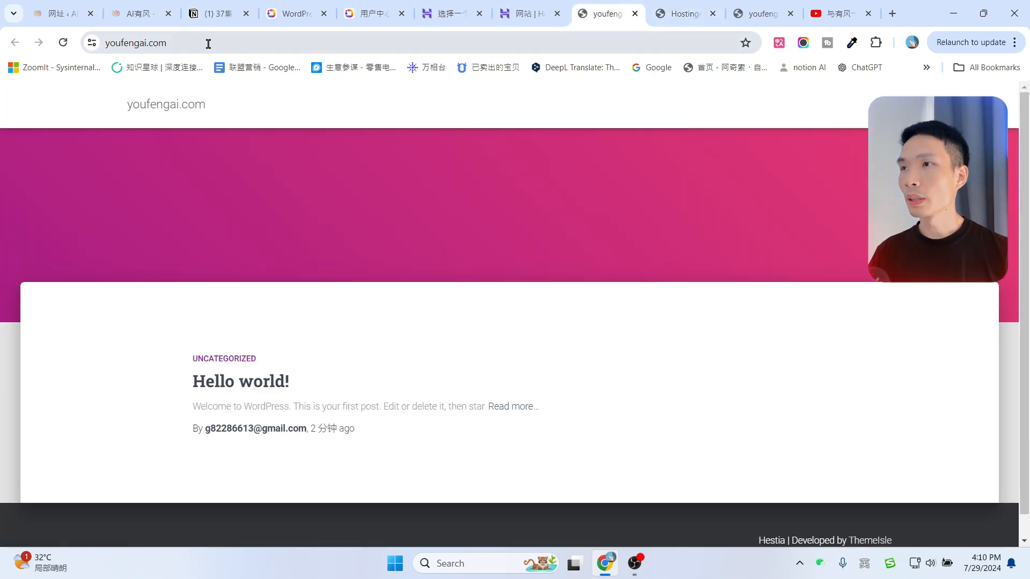
Load youfengai.com/wp-admin to reach the WordPress dashboard.
click(229, 42)
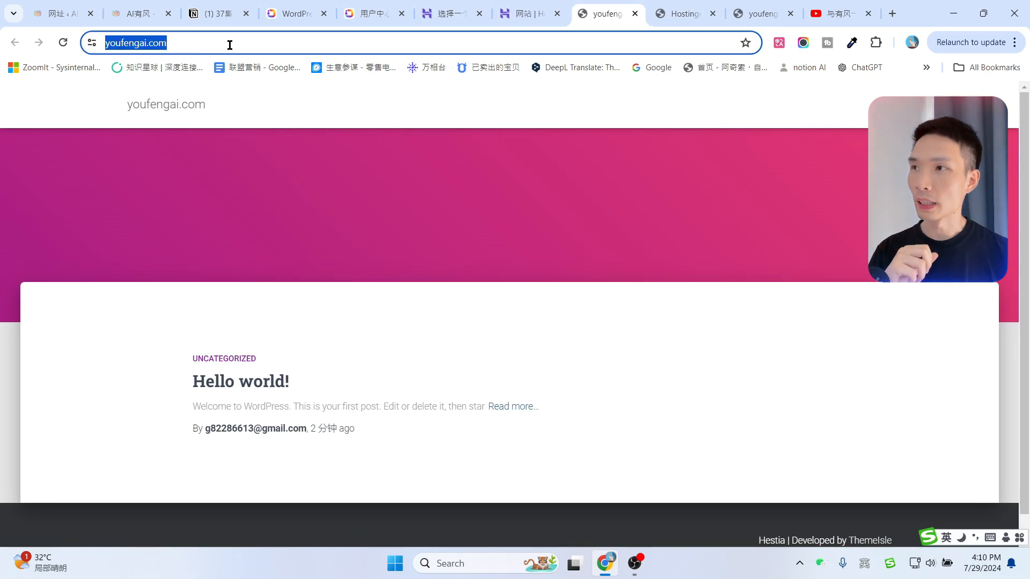
click(230, 45)
text(//)
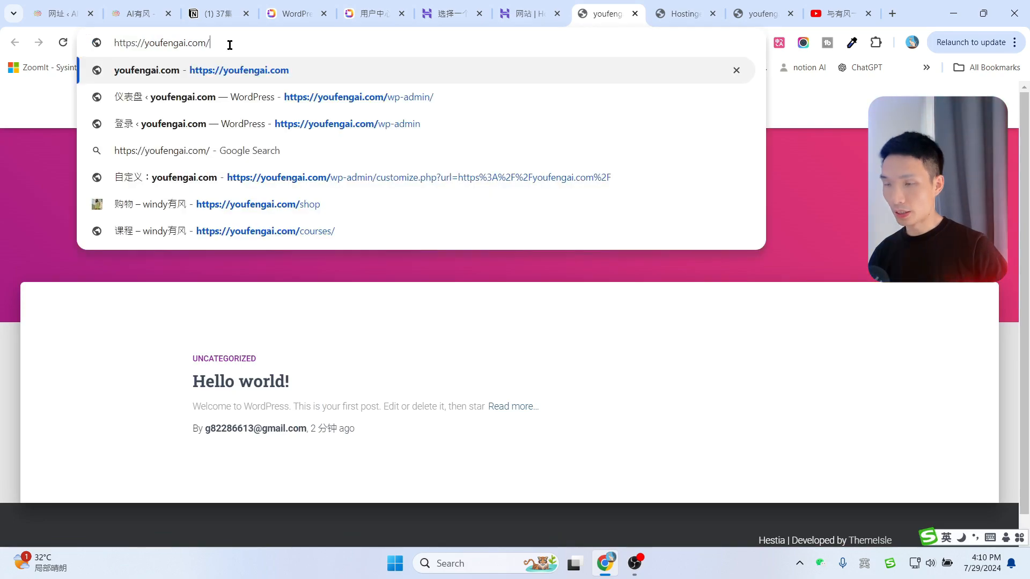
text(wp)
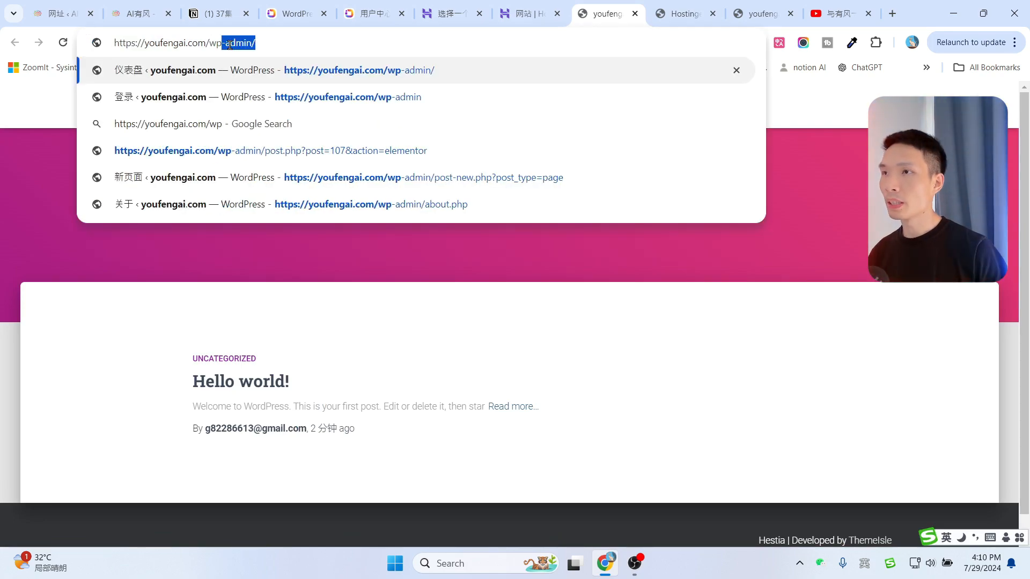
click(274, 44)
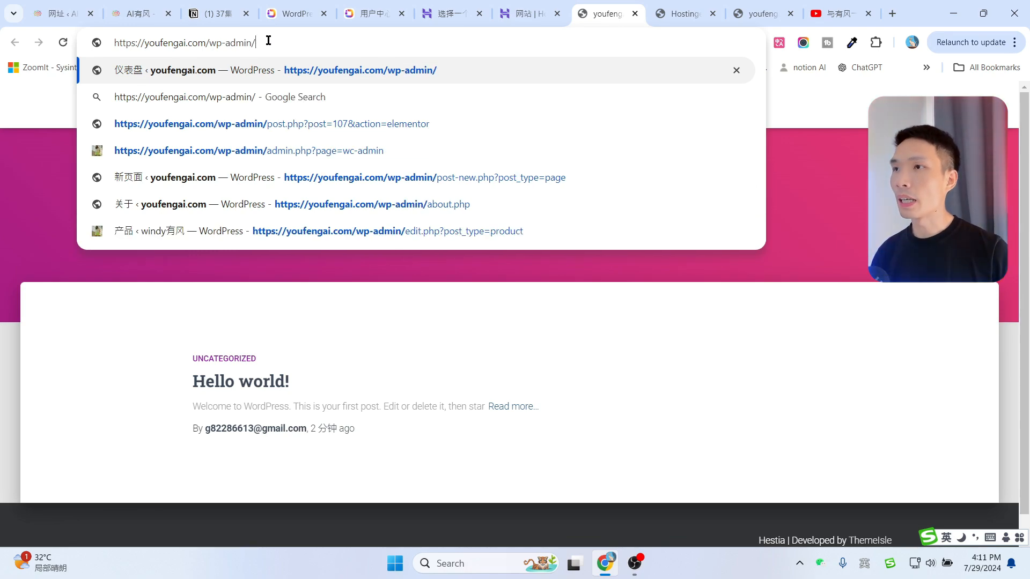
key(Return)
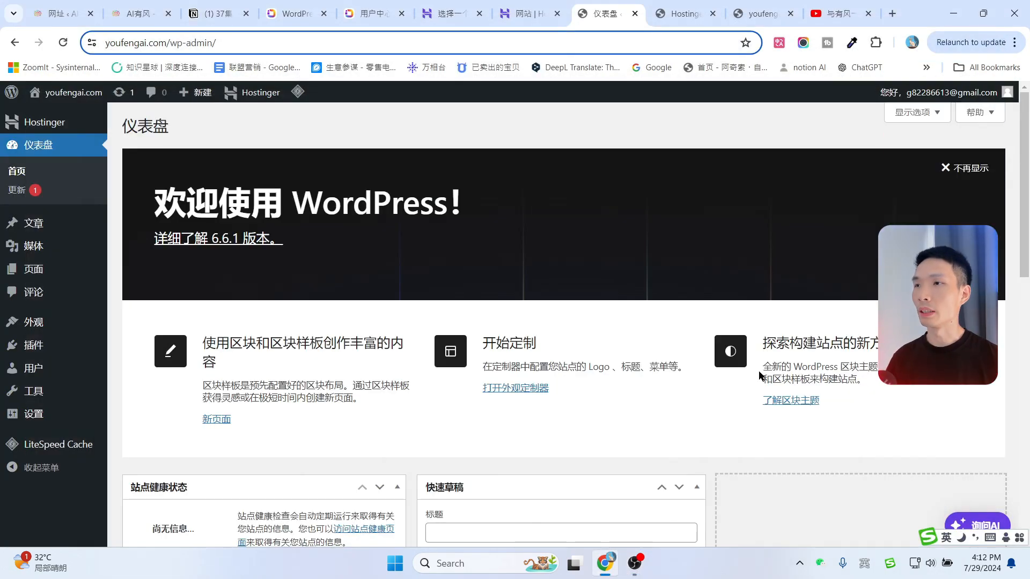
Check the dashboard's Screen Options, then visit the Hostinger welcome page and return to the dashboard.
scroll(735, 303, down, 2)
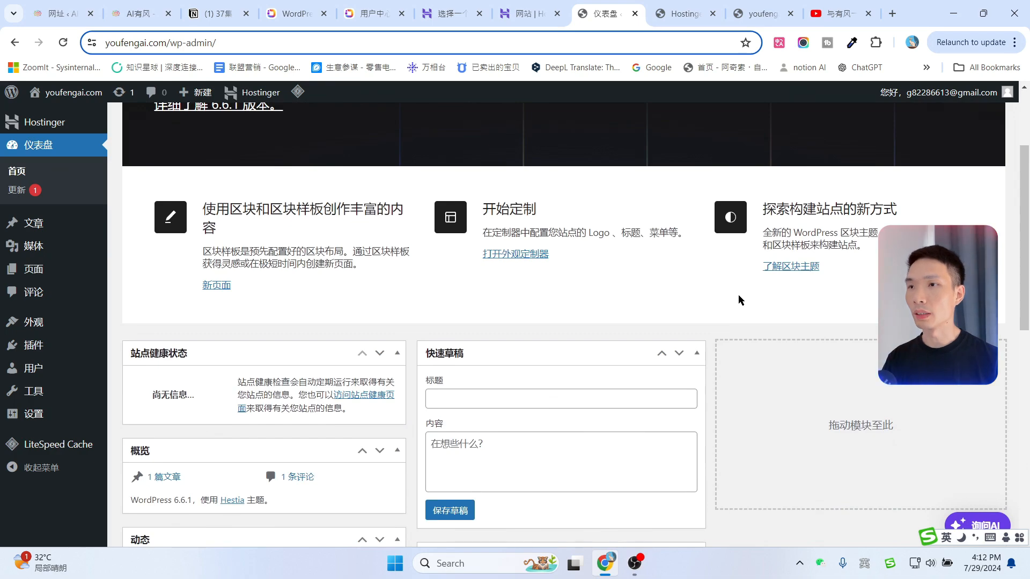
scroll(738, 295, up, 2)
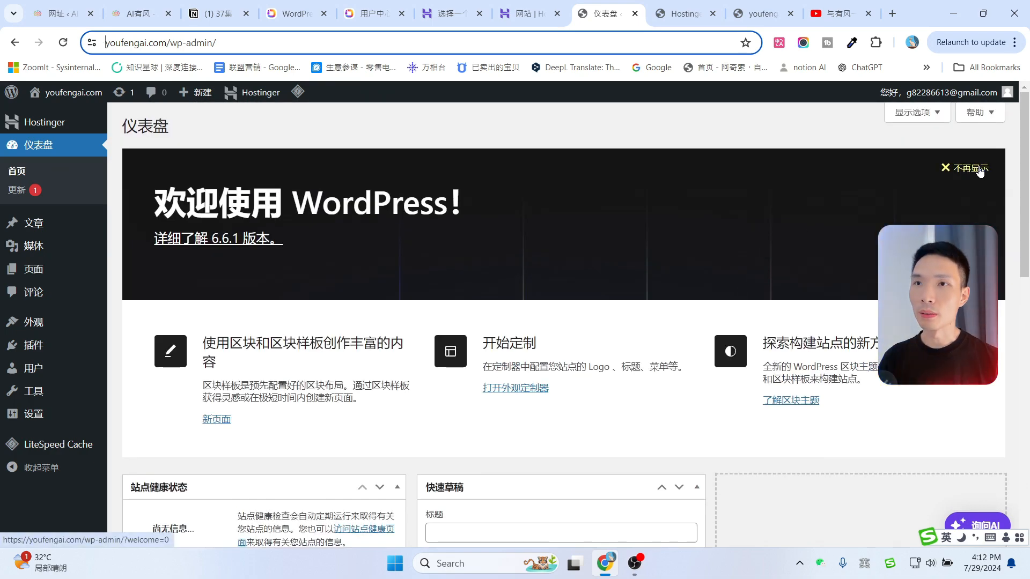
scroll(682, 391, down, 5)
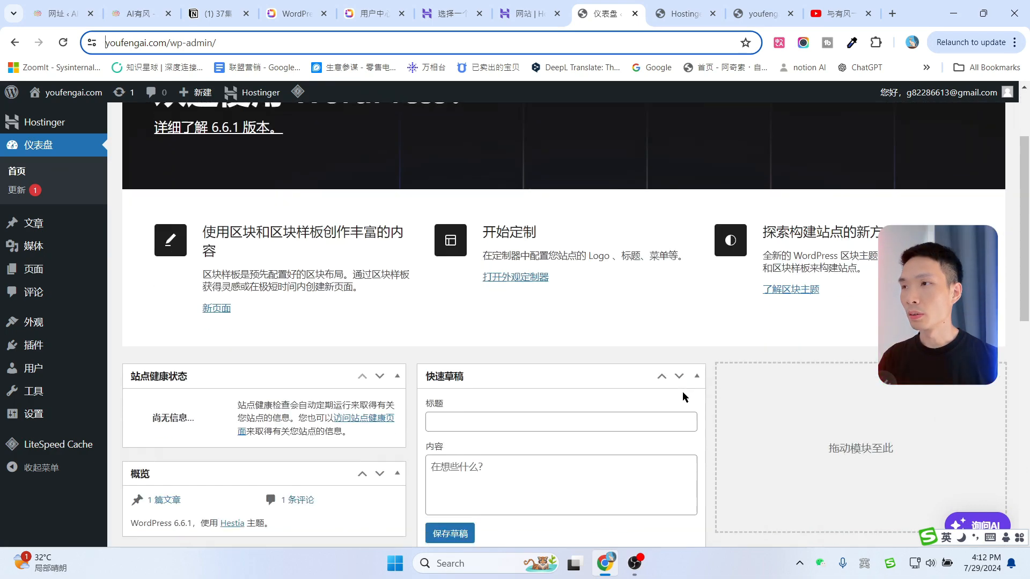
scroll(684, 386, up, 5)
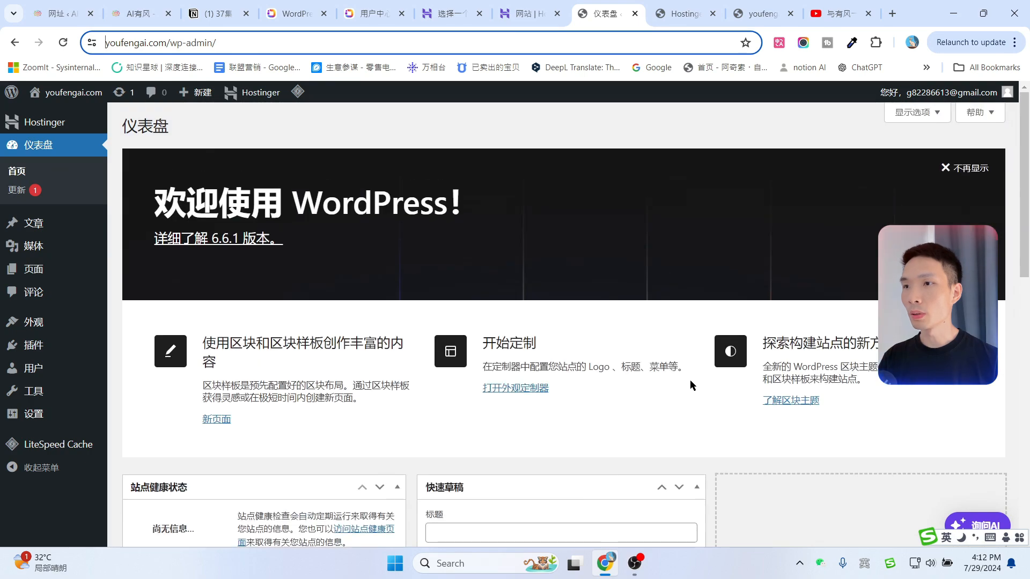
click(912, 112)
click(918, 200)
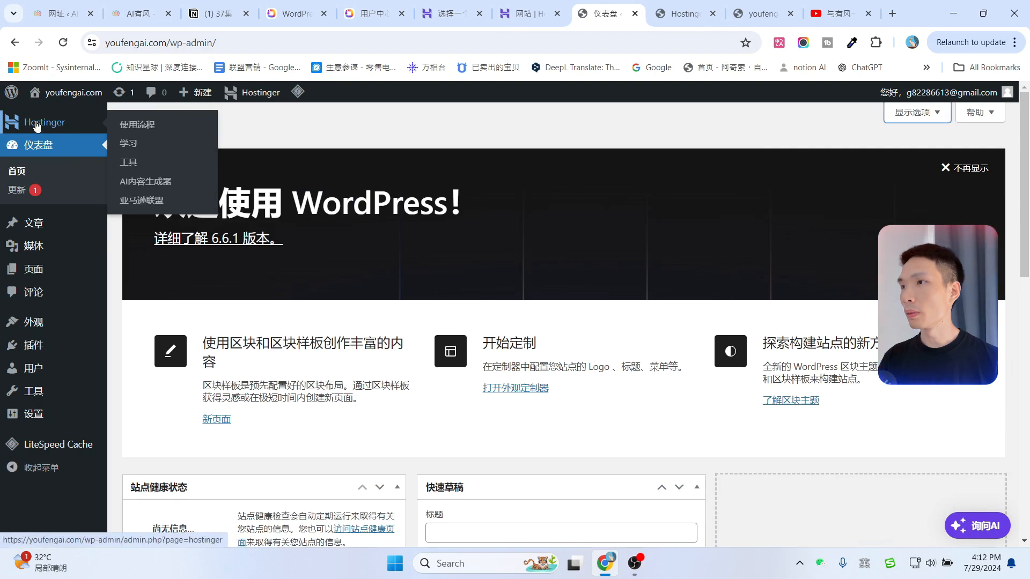
click(48, 129)
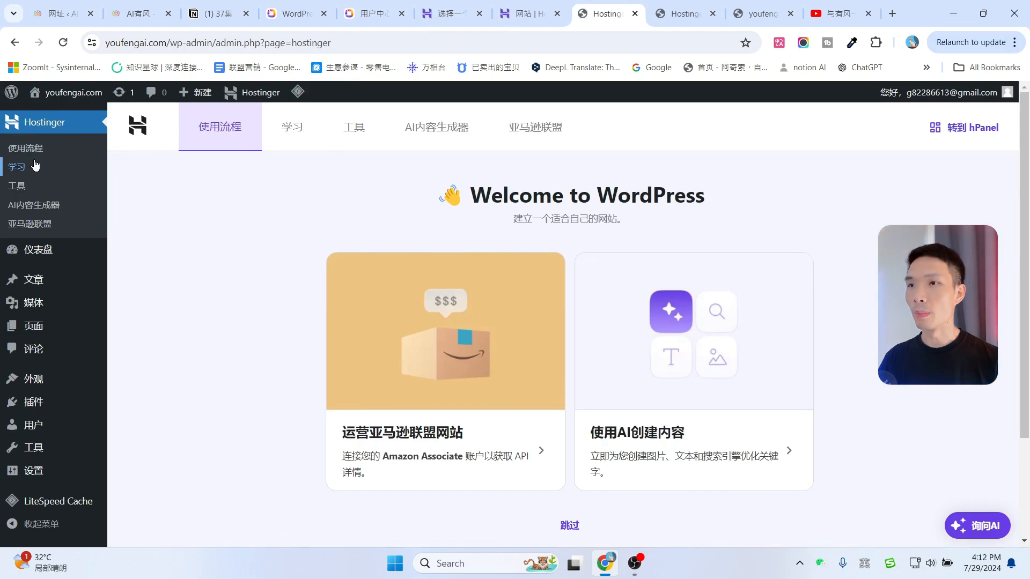
mouse_move(95, 251)
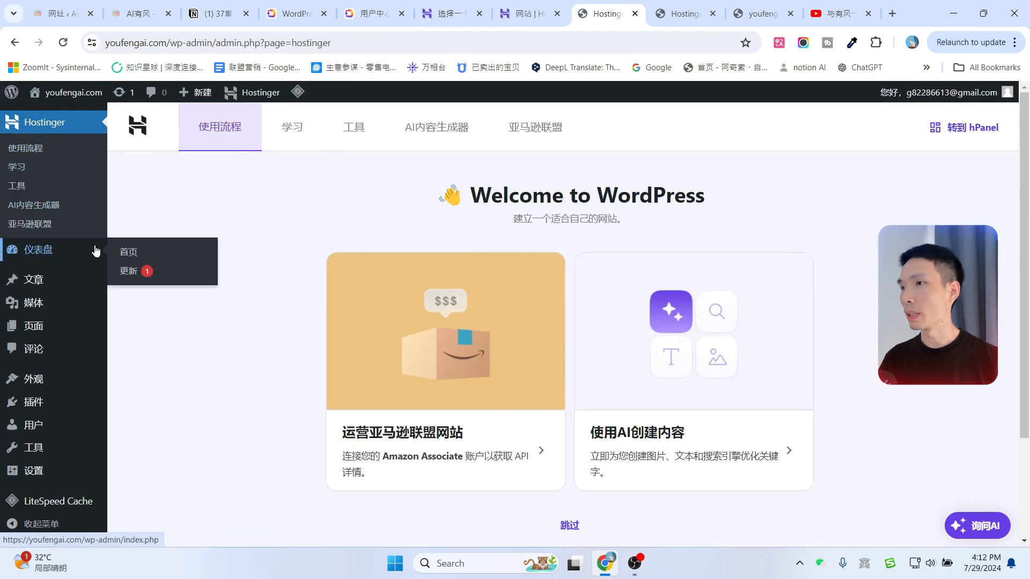
click(26, 261)
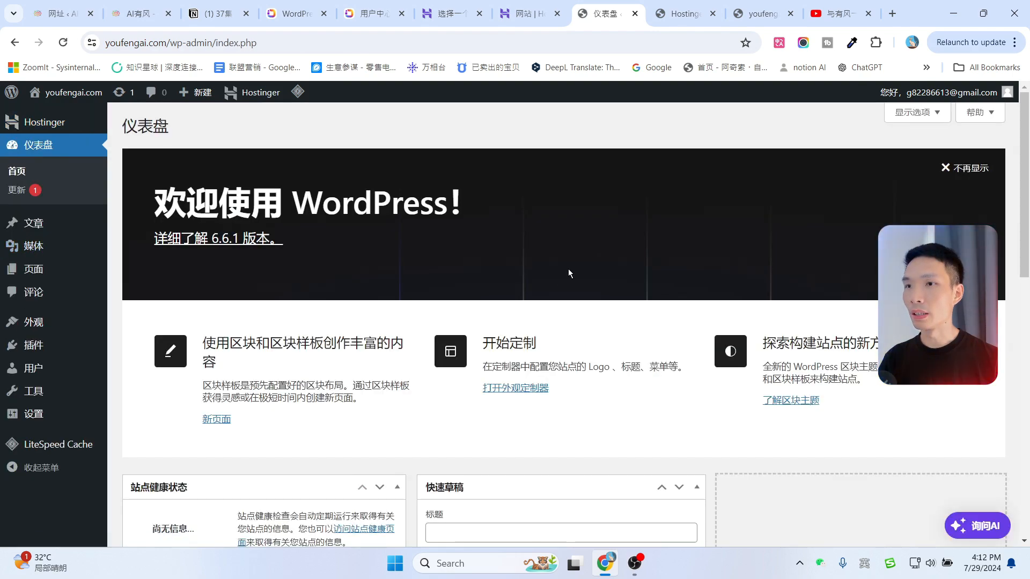
Hide the Guides/Tutorials, Quick Draft, Events and News, and Welcome panels via Screen Options.
scroll(720, 375, down, 3)
scroll(720, 408, up, 3)
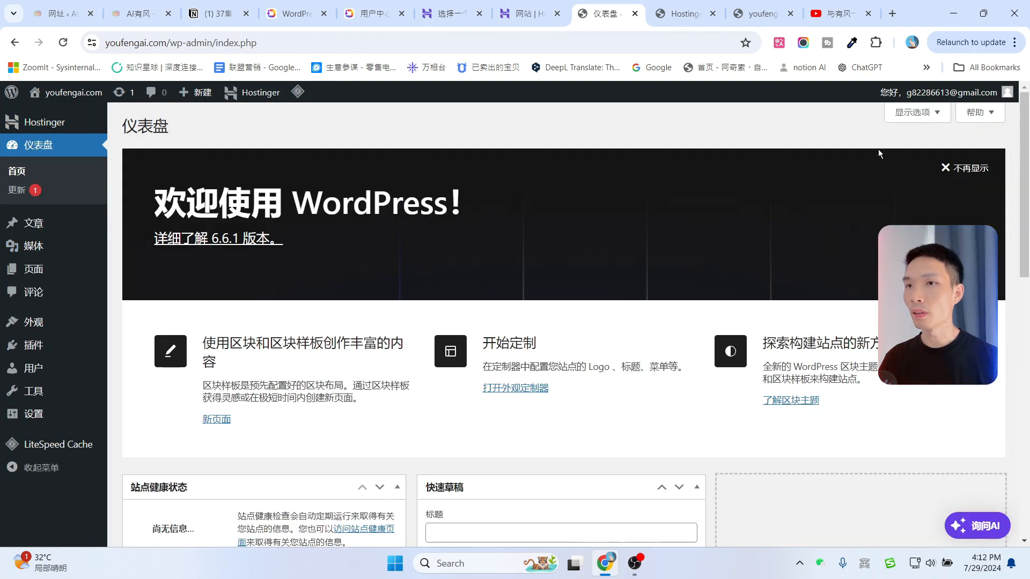
click(912, 112)
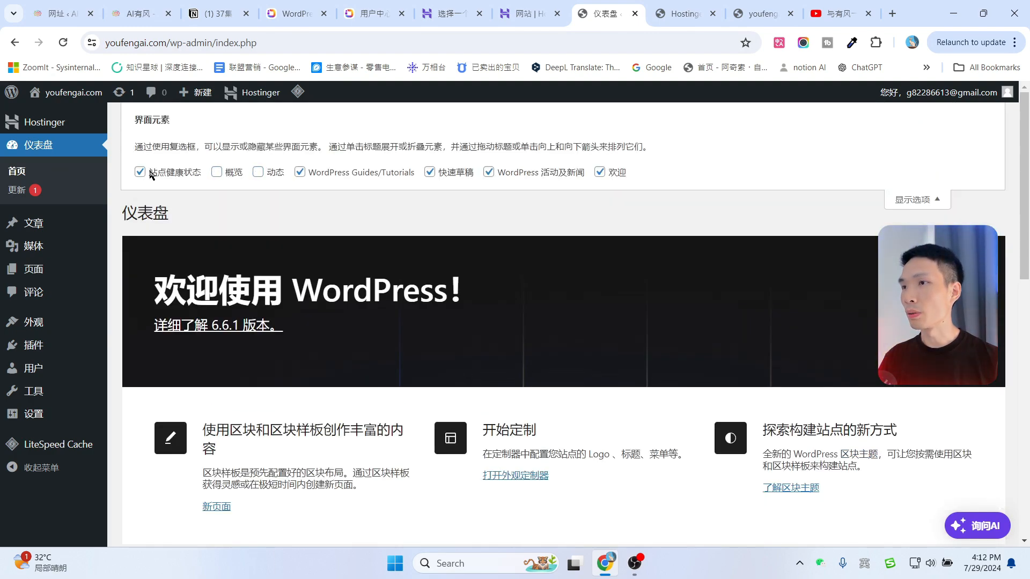
click(301, 172)
click(432, 173)
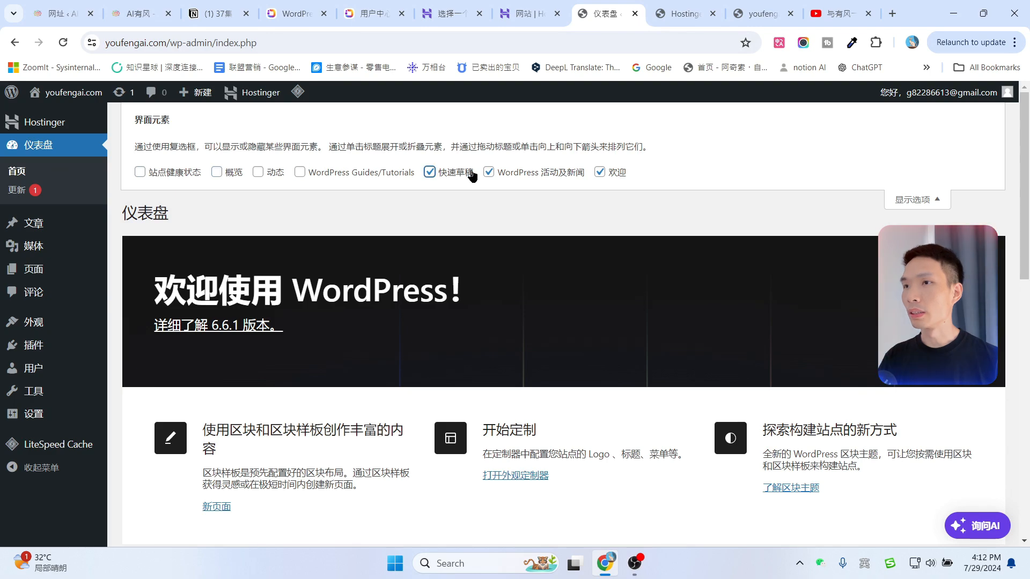
click(489, 172)
click(600, 173)
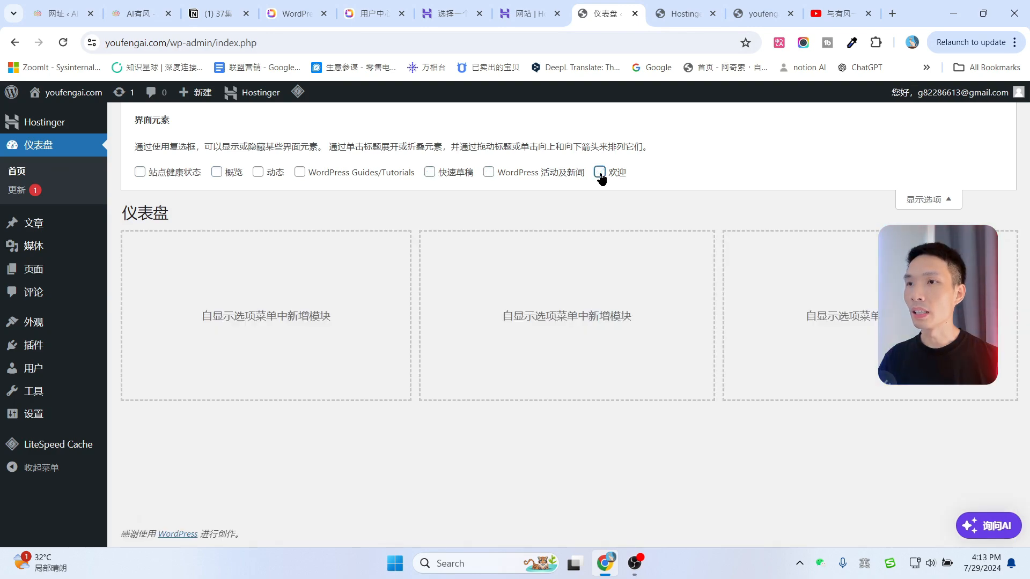
click(931, 198)
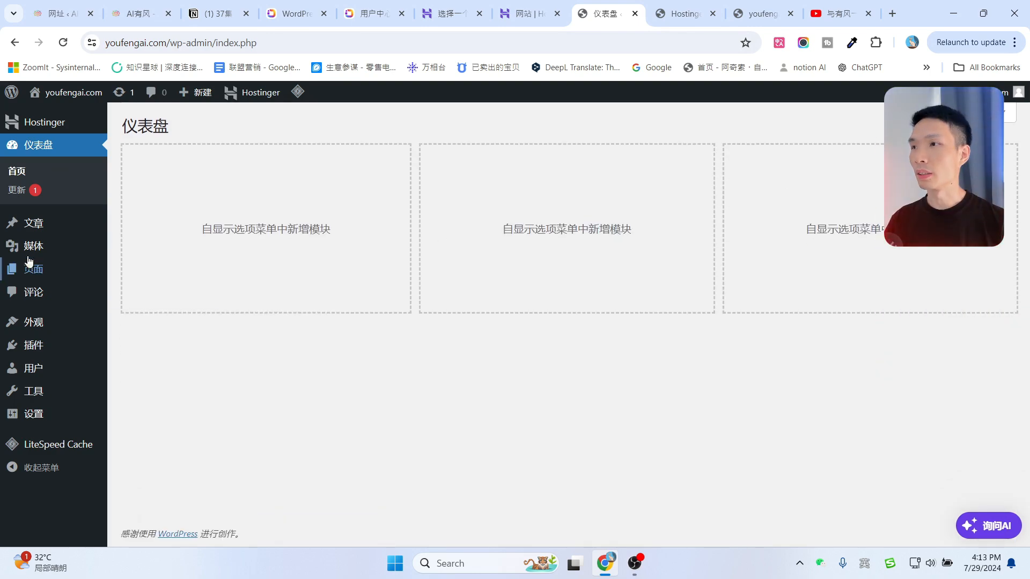
Move the Hello world! post to the trash from All Posts.
click(32, 224)
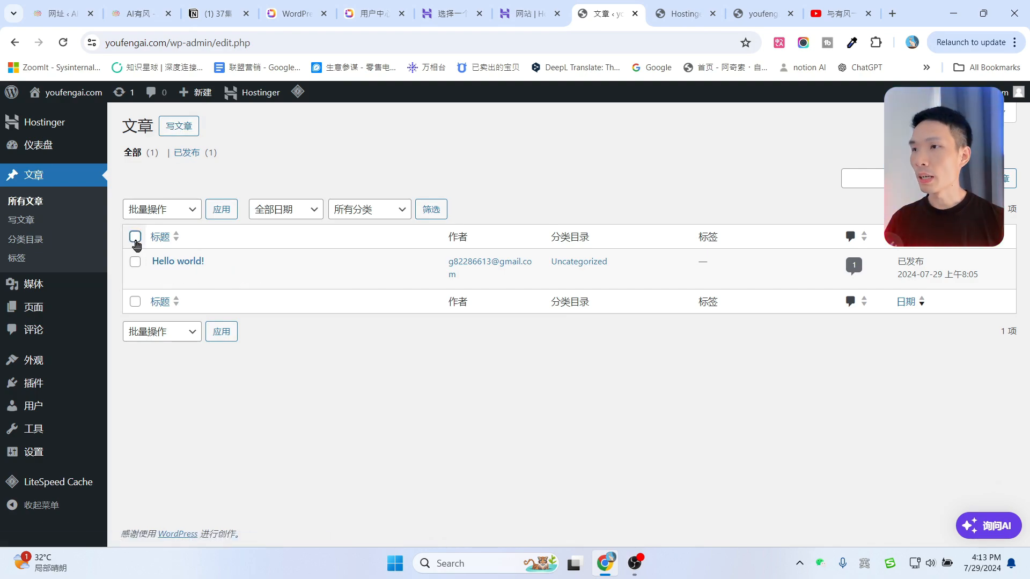
click(136, 237)
click(240, 278)
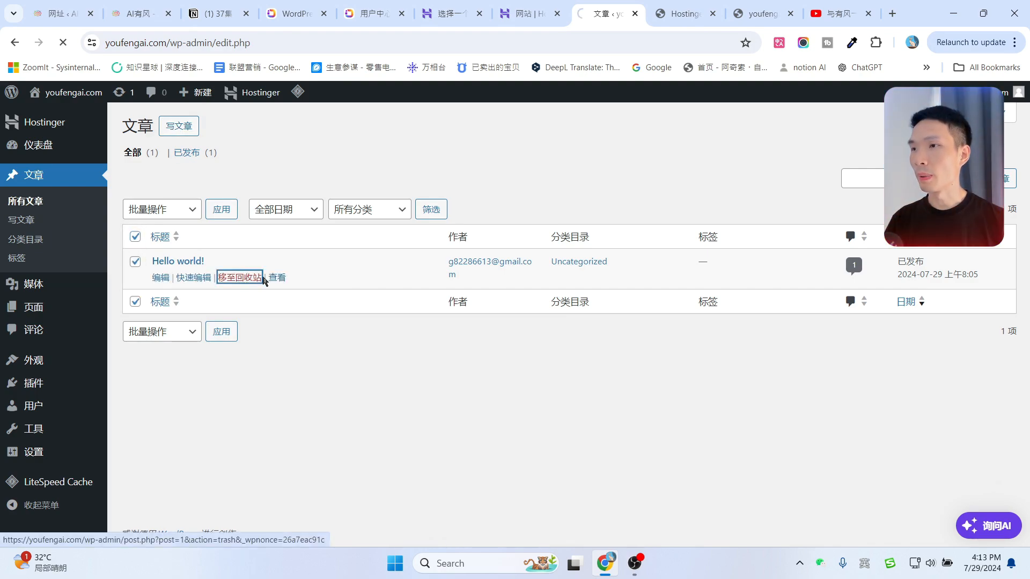
Permanently delete Hello world! from the Trash using the Delete Permanently bulk action.
click(197, 193)
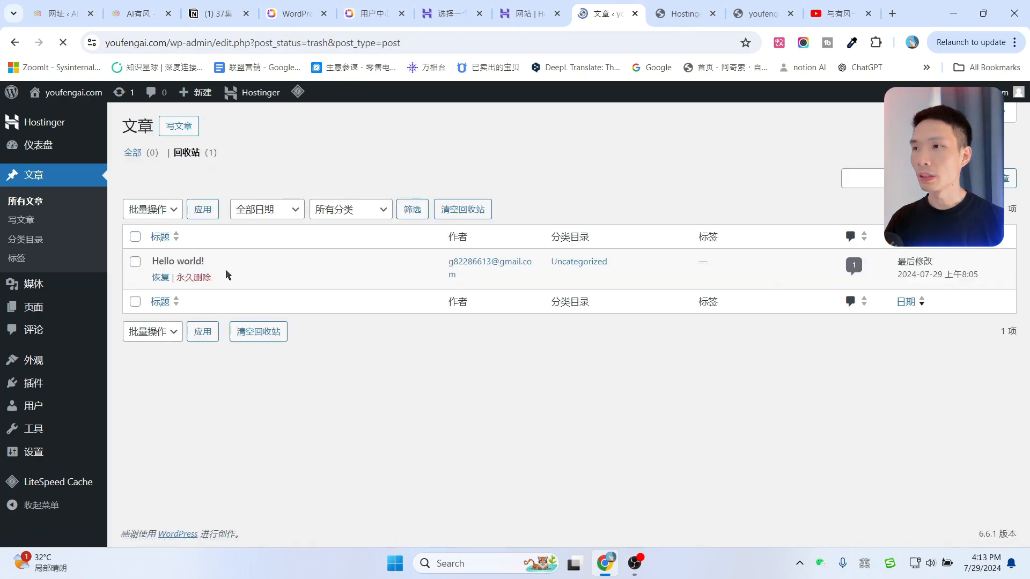
click(133, 239)
click(146, 211)
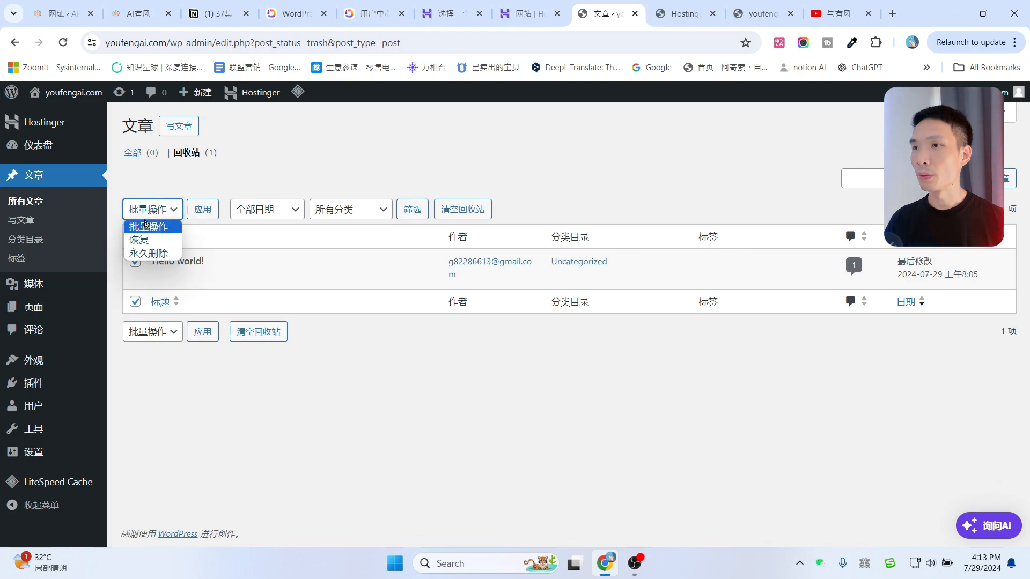
click(154, 253)
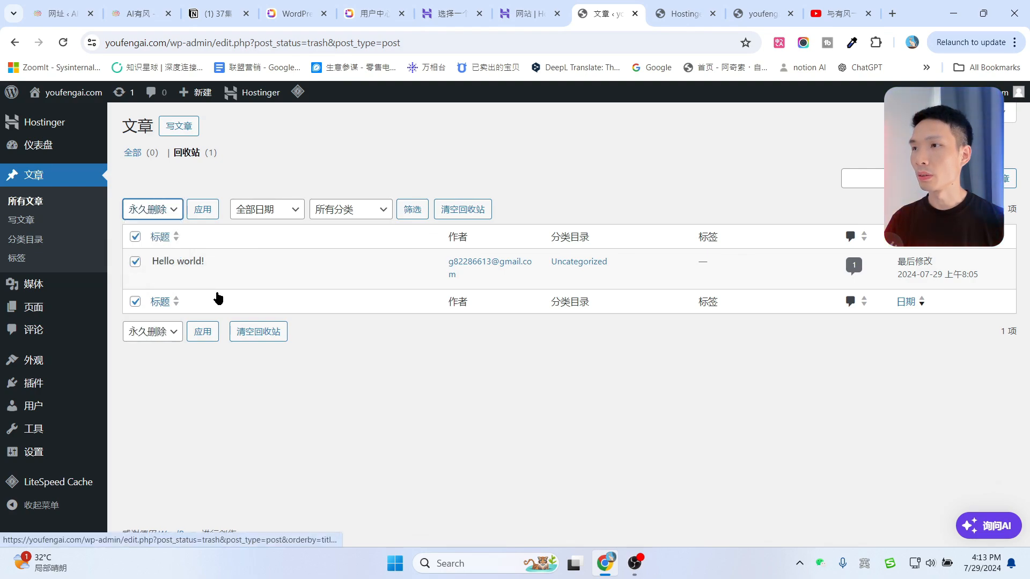
click(198, 278)
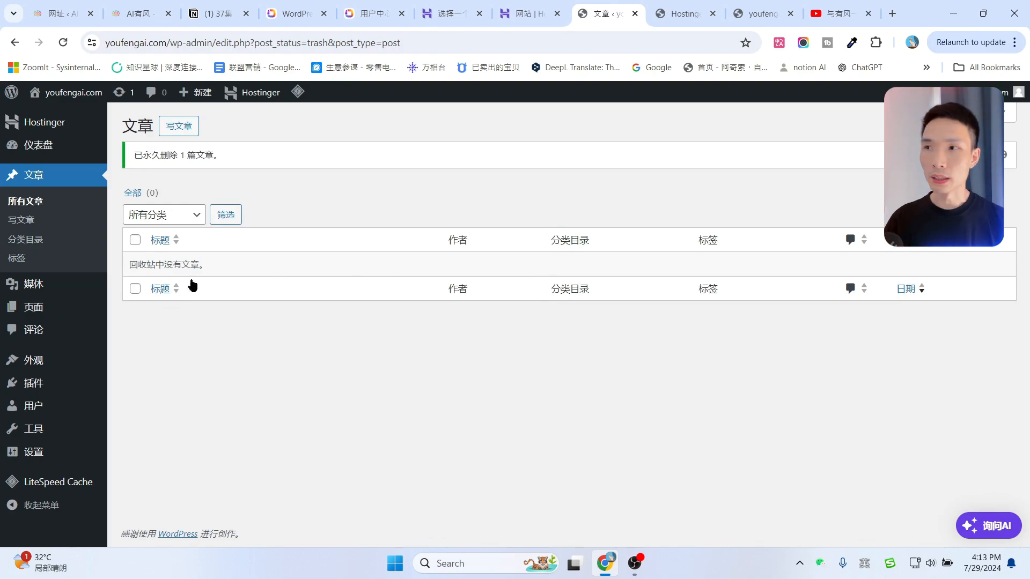
mouse_move(36, 315)
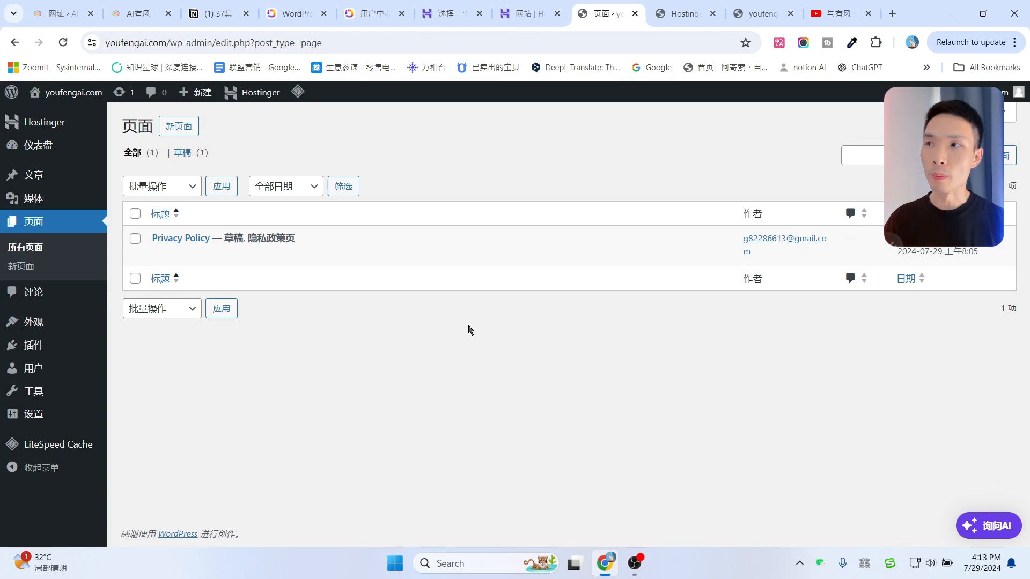
mouse_move(32, 349)
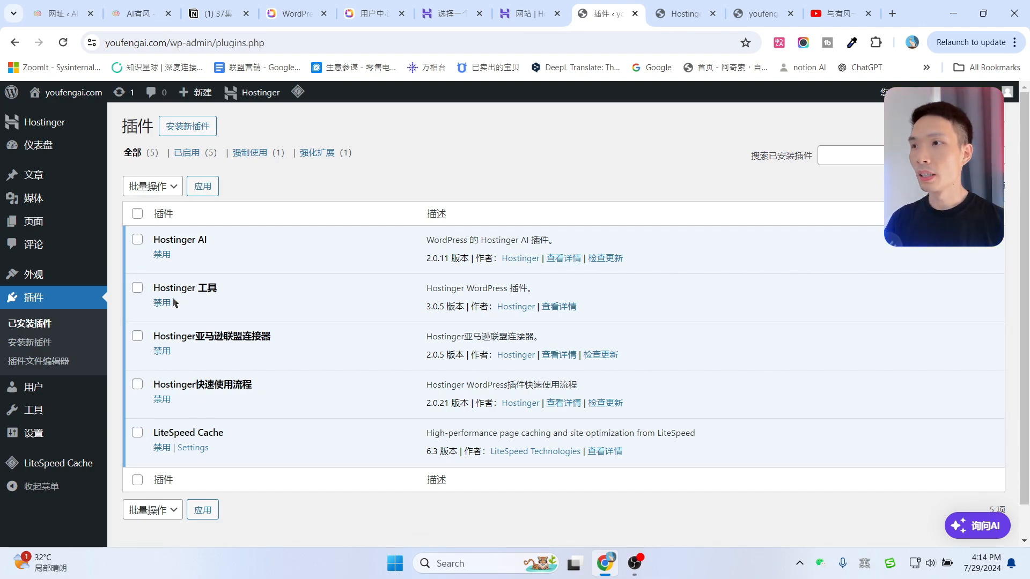
Deactivate all five installed plugins with the Deactivate bulk action.
click(137, 214)
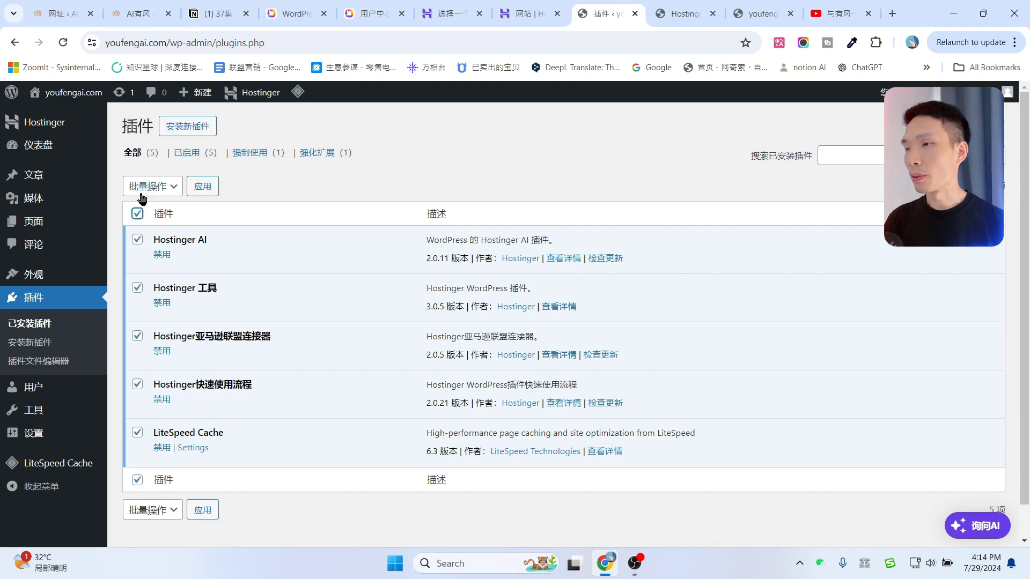
click(148, 188)
click(149, 234)
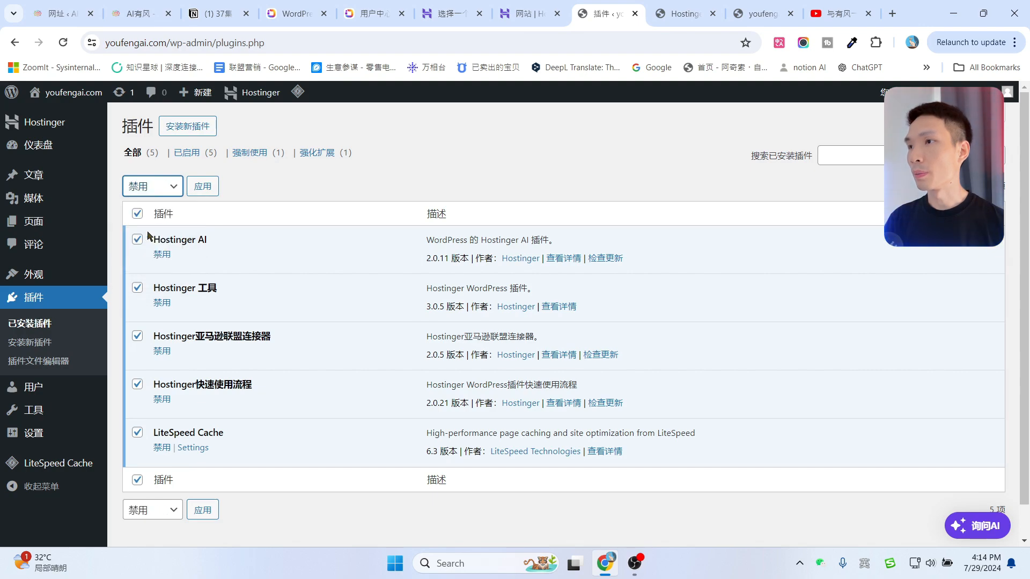
click(204, 189)
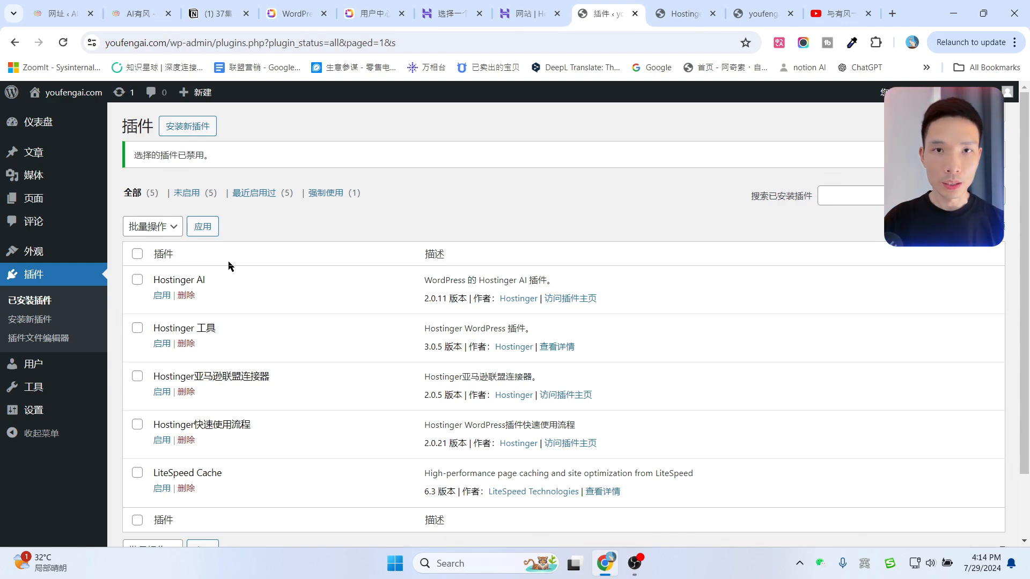
Delete the four Hostinger plugins, keeping only LiteSpeed Cache installed.
click(138, 254)
scroll(258, 347, down, 1)
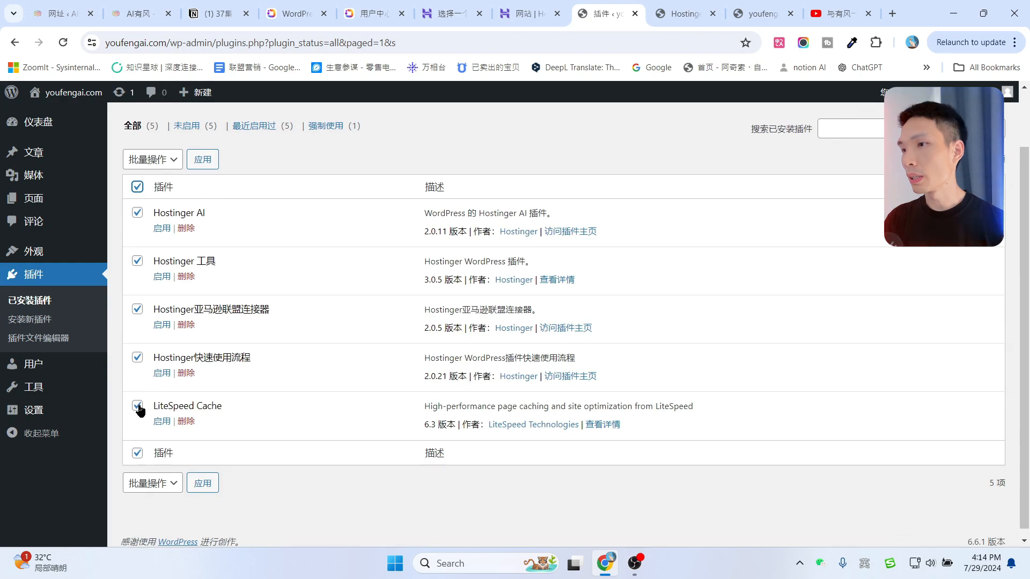
click(138, 407)
drag(155, 404, 268, 413)
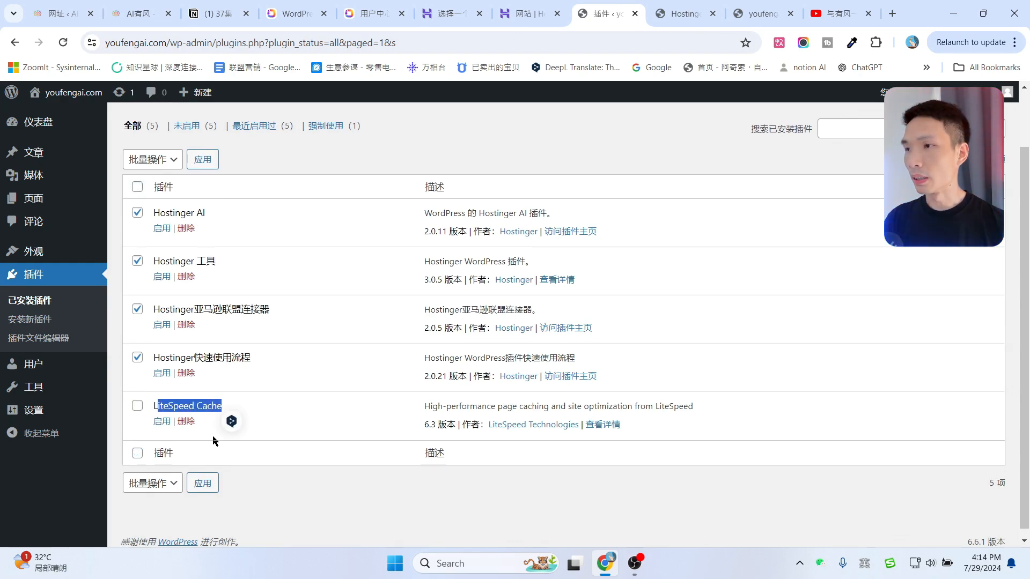
click(192, 417)
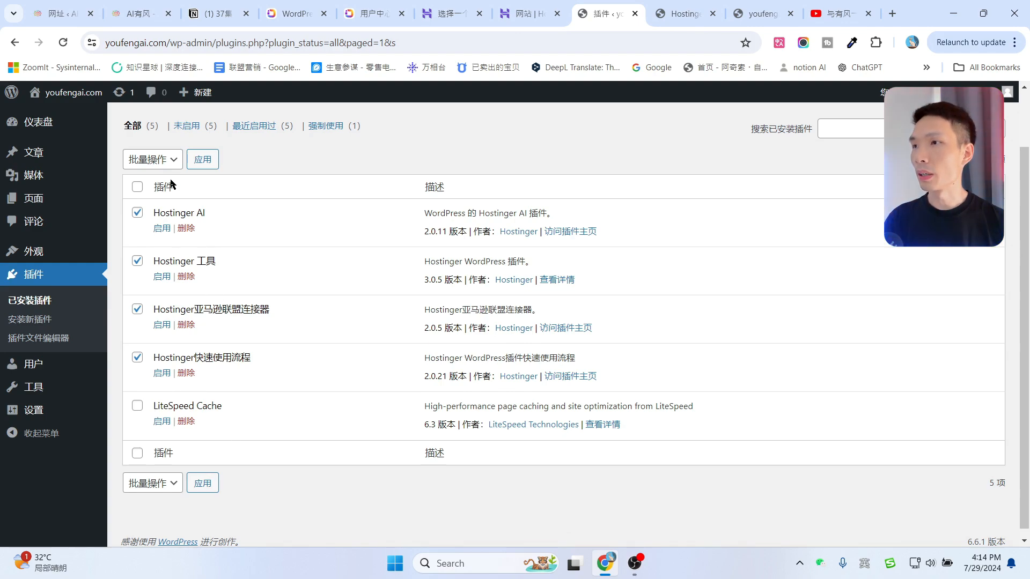
click(158, 163)
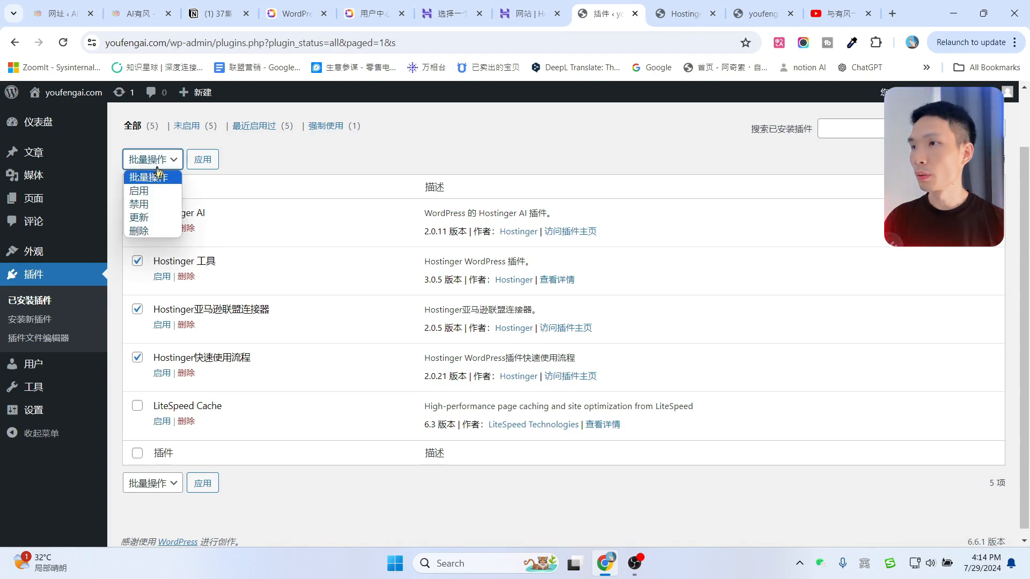
click(140, 232)
click(209, 161)
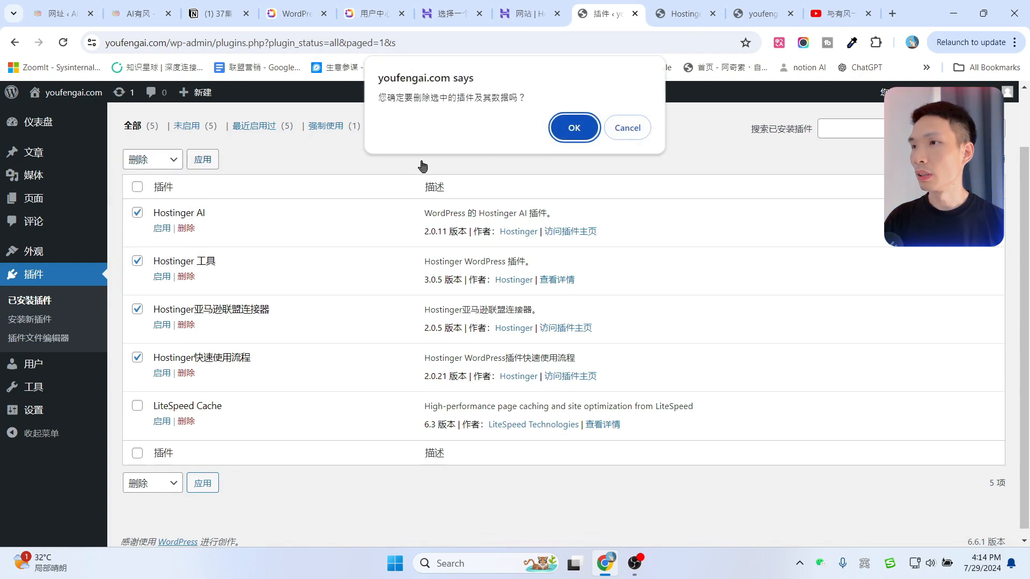
click(569, 131)
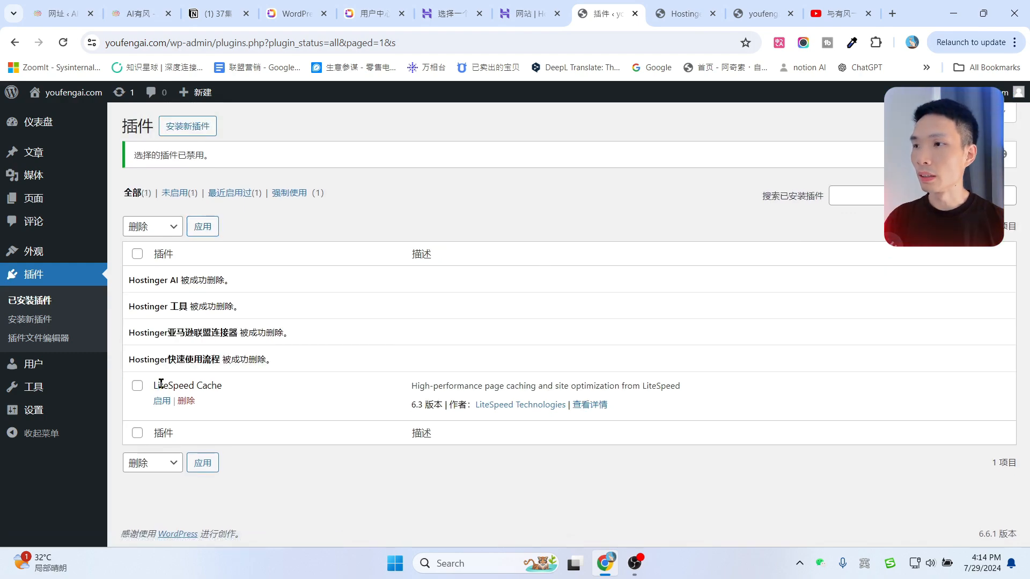
drag(156, 384, 229, 385)
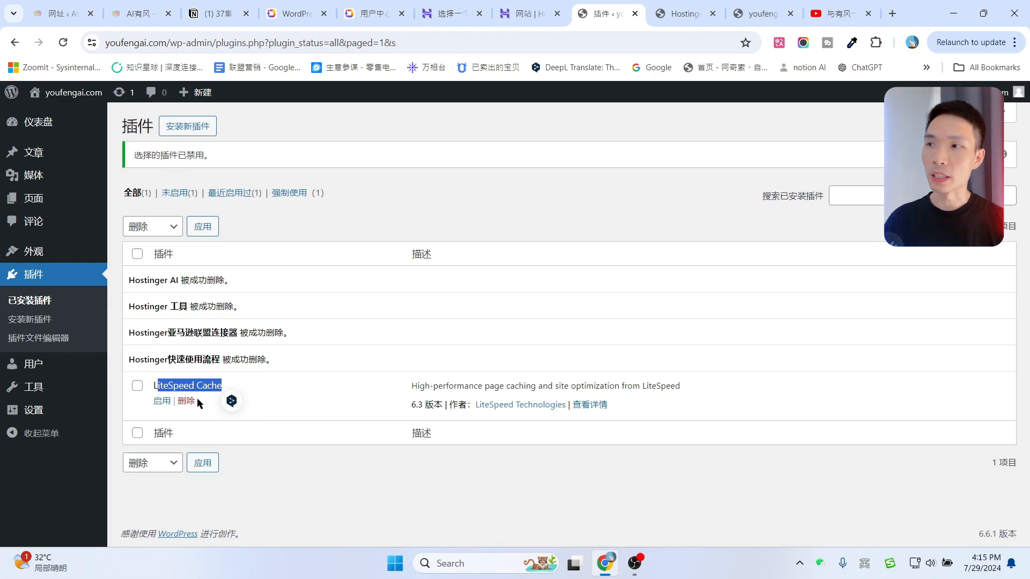
click(328, 382)
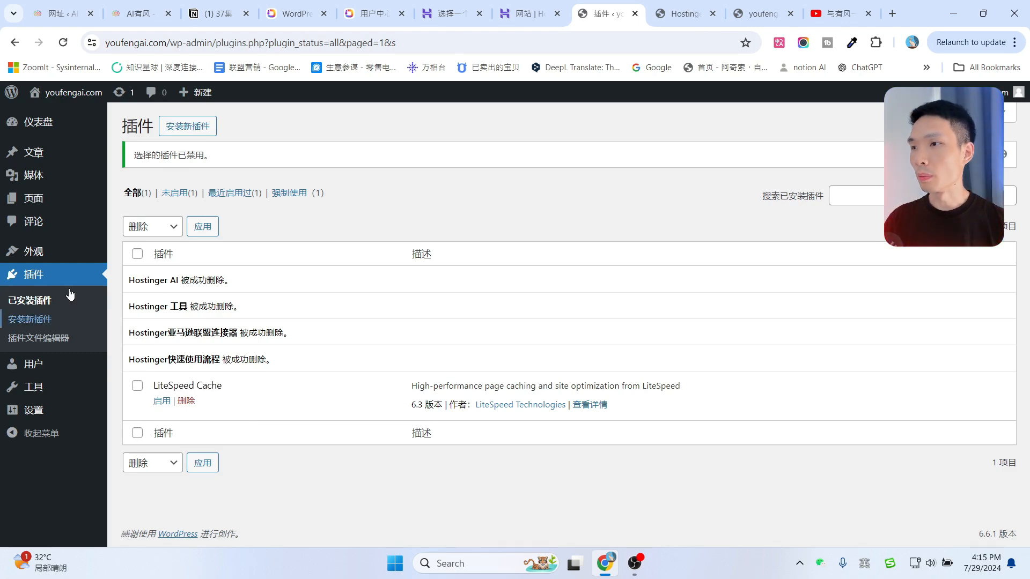
Look over the installed themes with Hestia active, then return to the iotheme.cn OneNav page.
click(29, 252)
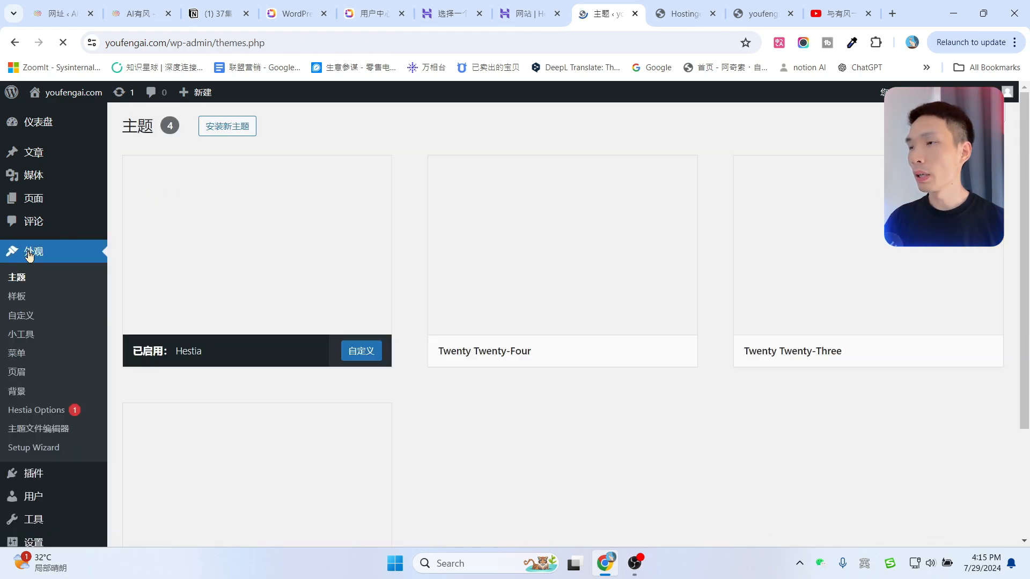
mouse_move(460, 264)
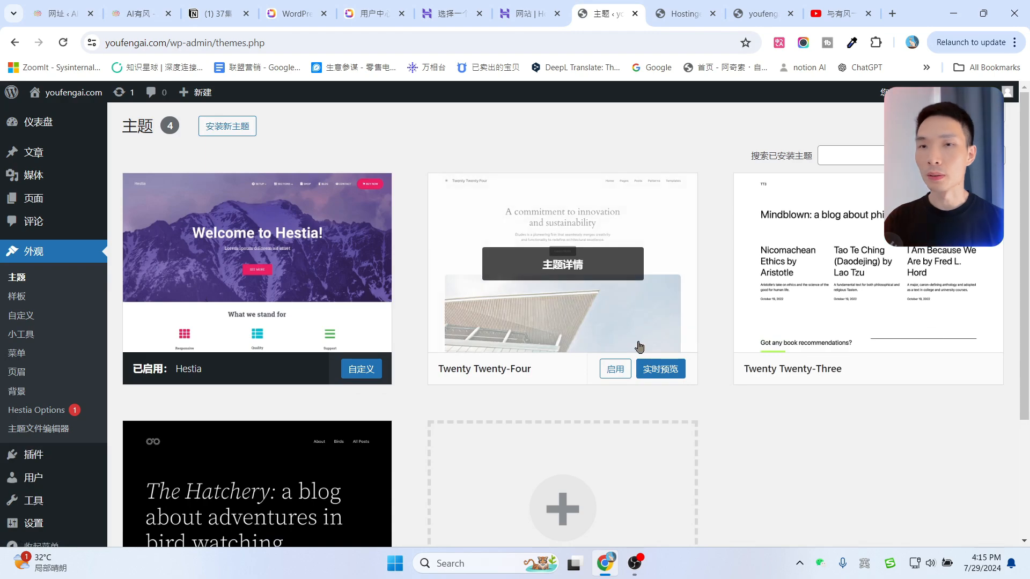
mouse_move(765, 321)
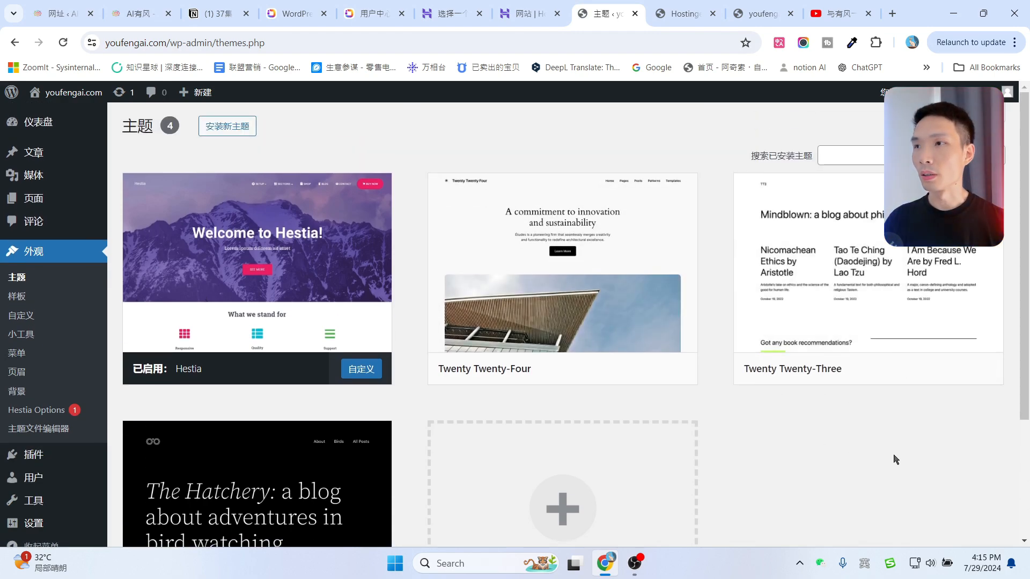
click(292, 14)
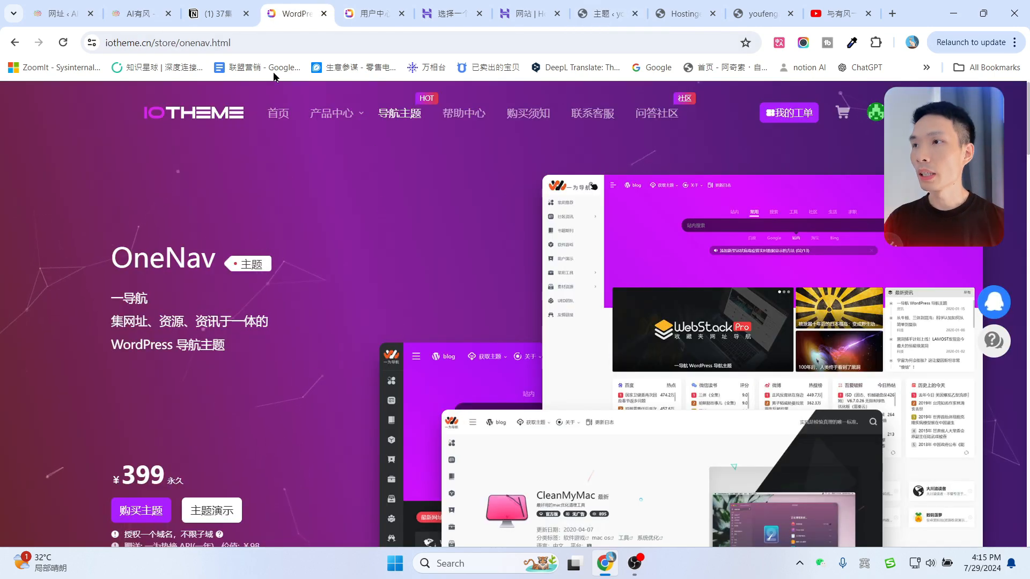
Visit the IOTheme home page and scroll through its content.
click(278, 114)
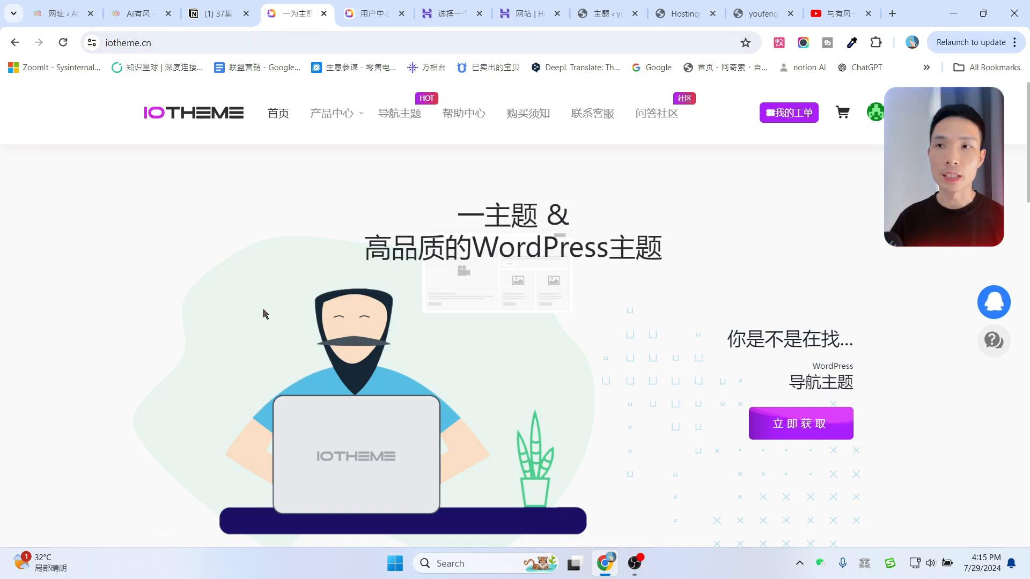
scroll(260, 306, down, 7)
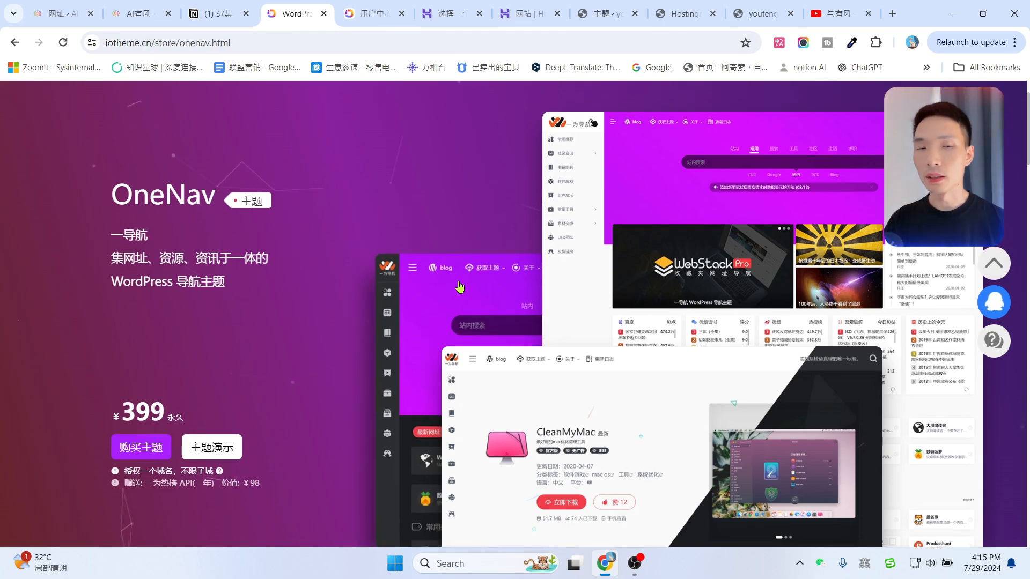
scroll(459, 287, up, 1)
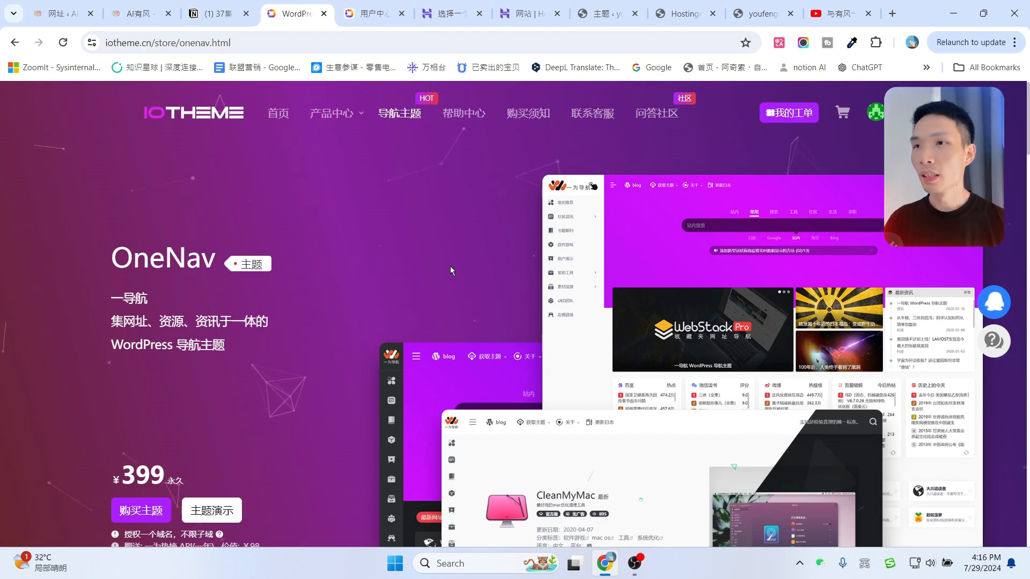
scroll(449, 266, down, 15)
scroll(405, 288, up, 12)
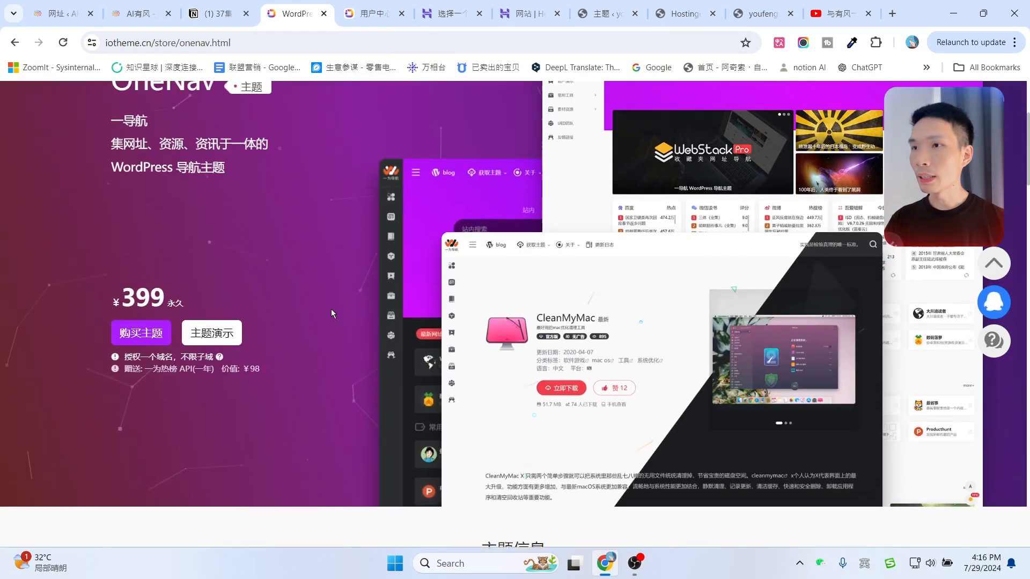
scroll(322, 375, up, 3)
scroll(316, 423, down, 1)
Open the OneNav demo and switch its search box from 常用 to 搜索 engines.
click(211, 376)
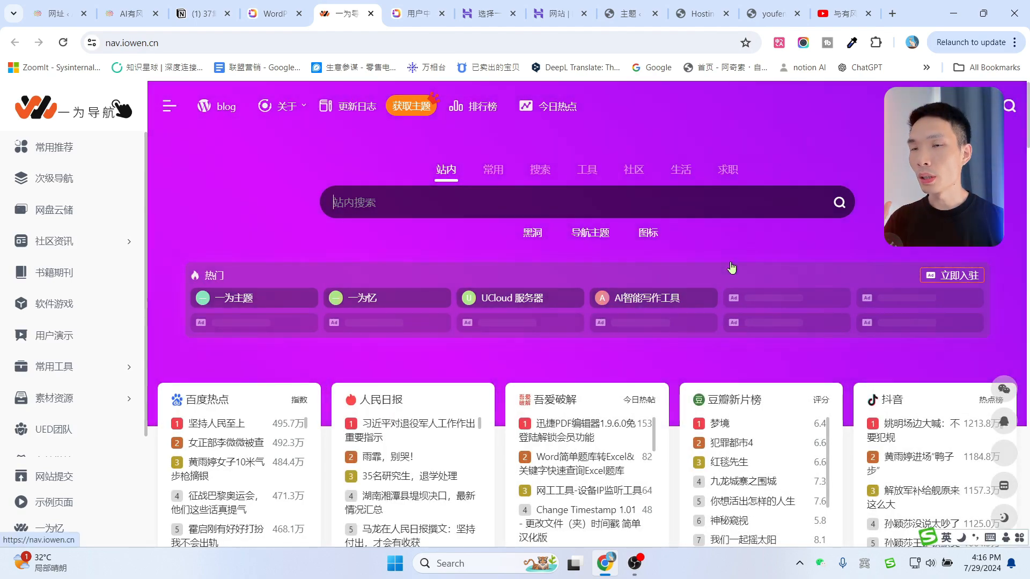
scroll(732, 266, down, 10)
scroll(706, 317, up, 5)
scroll(736, 342, down, 4)
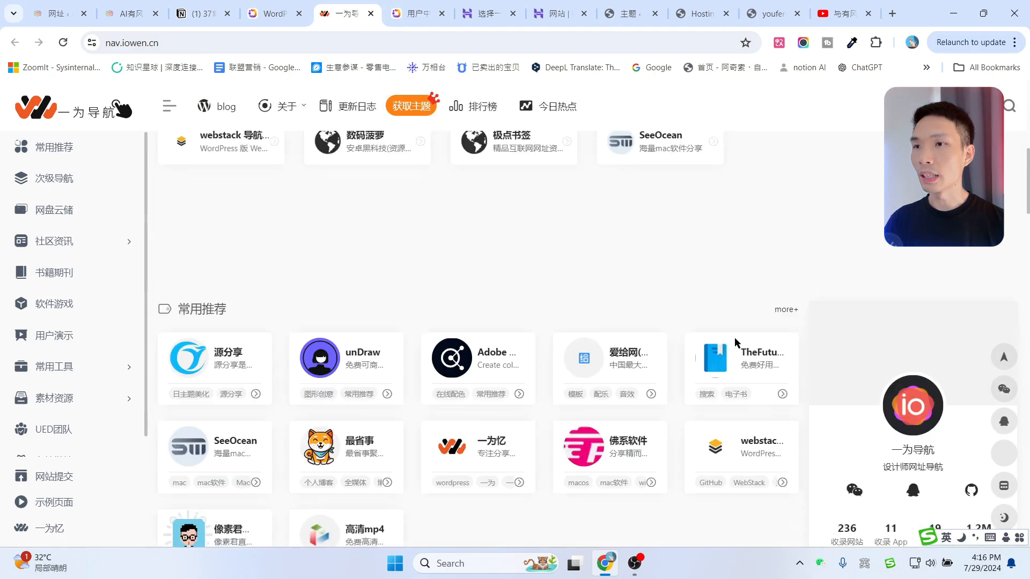
scroll(690, 345, down, 10)
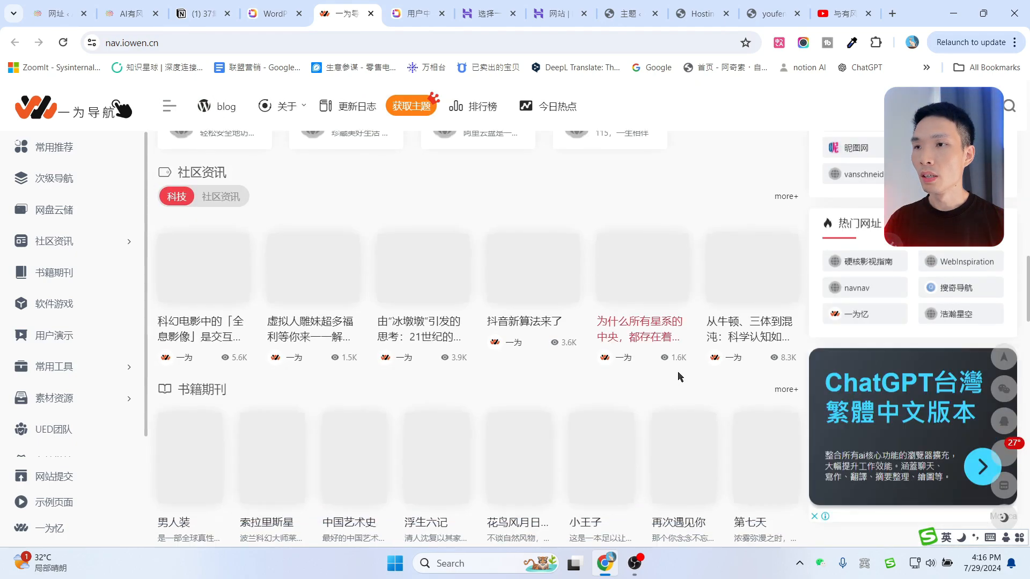
scroll(680, 377, down, 2)
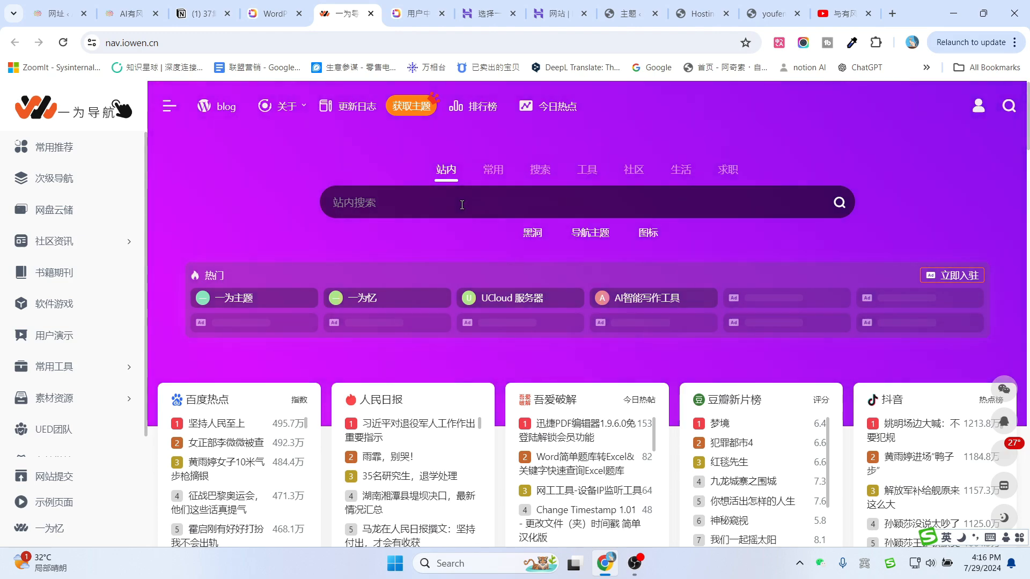
click(493, 170)
click(540, 170)
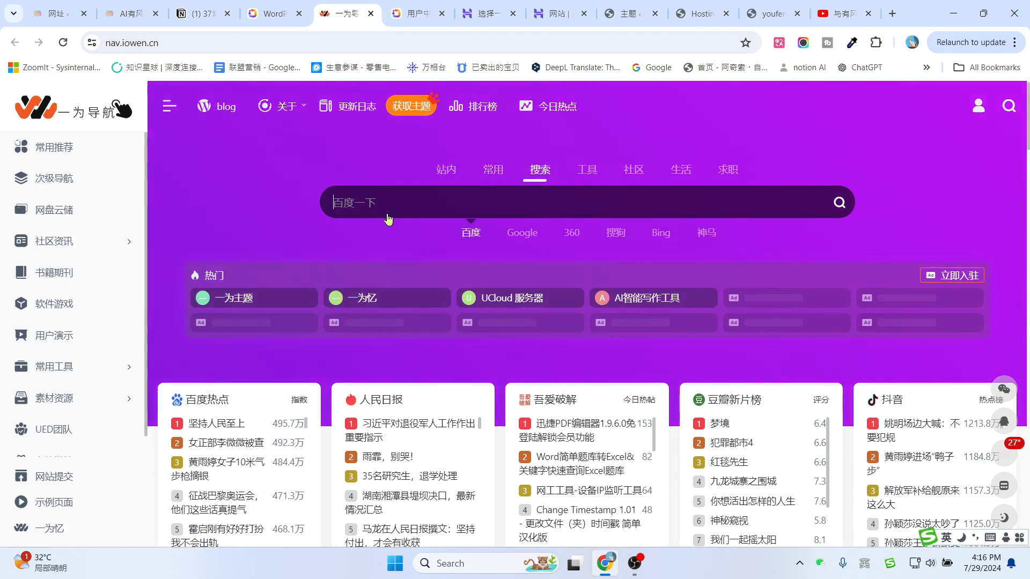
mouse_move(281, 110)
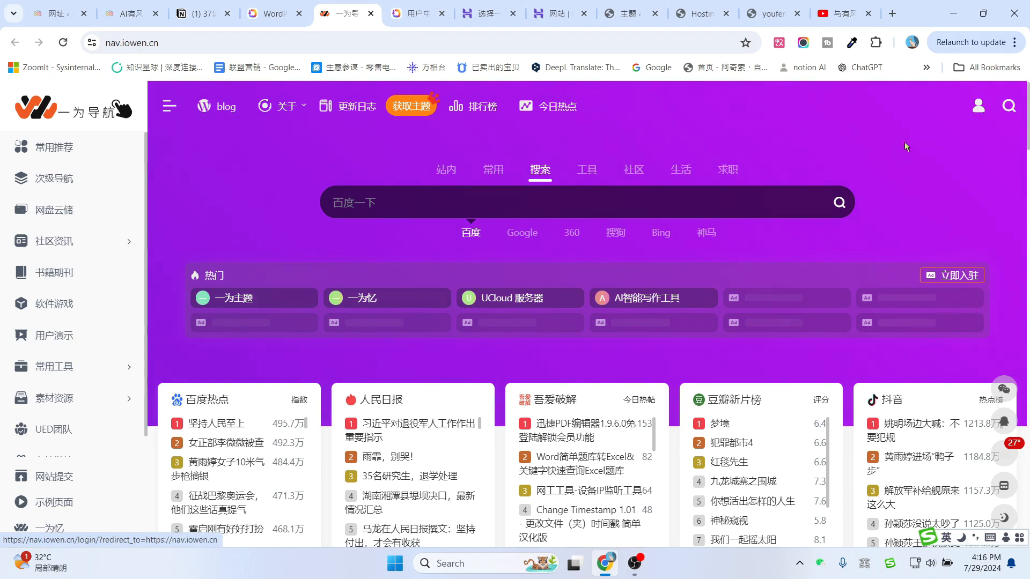
Show the 最新网址 site list and scroll down to the friendly-links footer.
scroll(893, 158, down, 1)
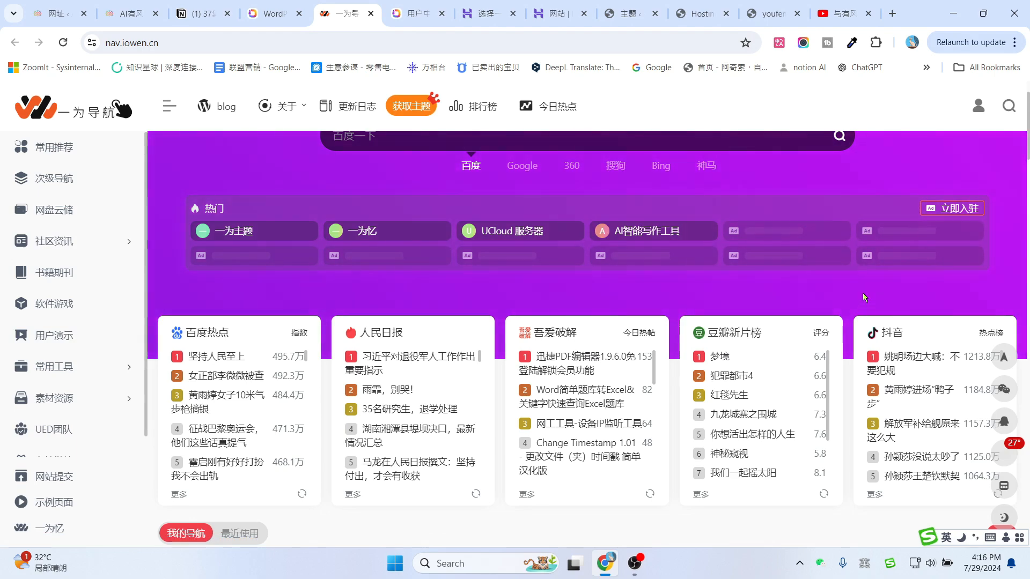
scroll(863, 291, up, 1)
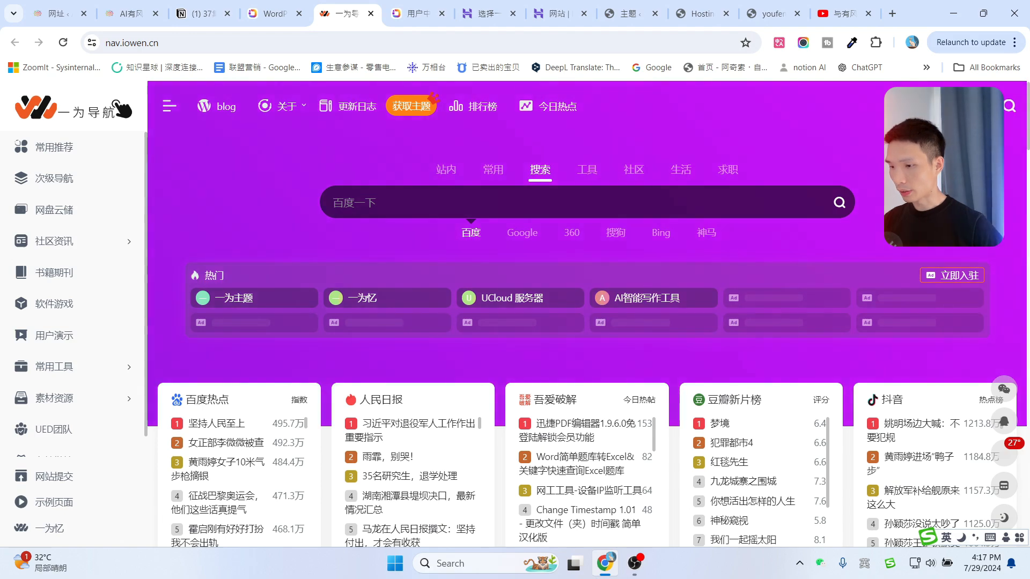
scroll(585, 200, down, 3)
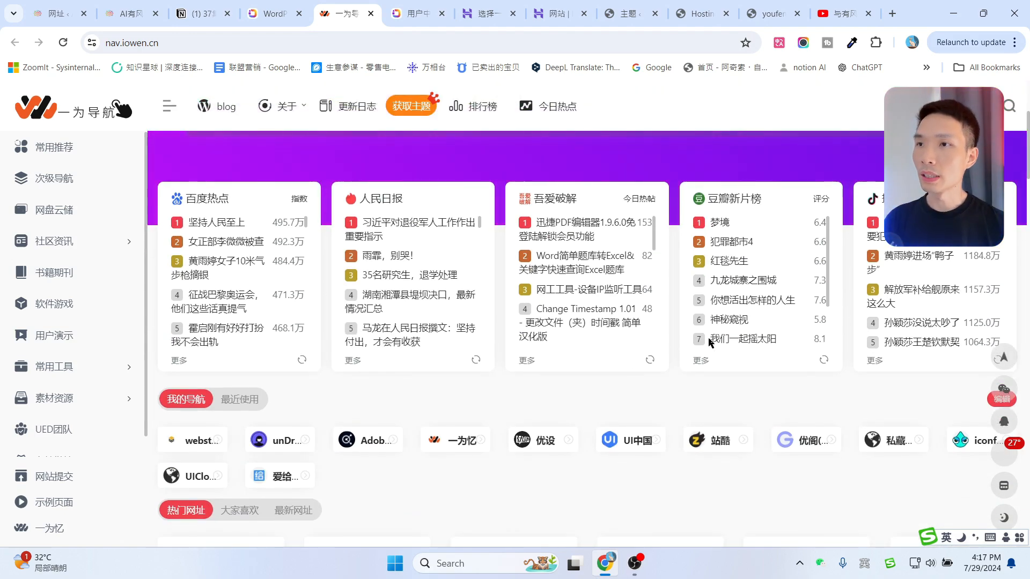
scroll(708, 322, down, 5)
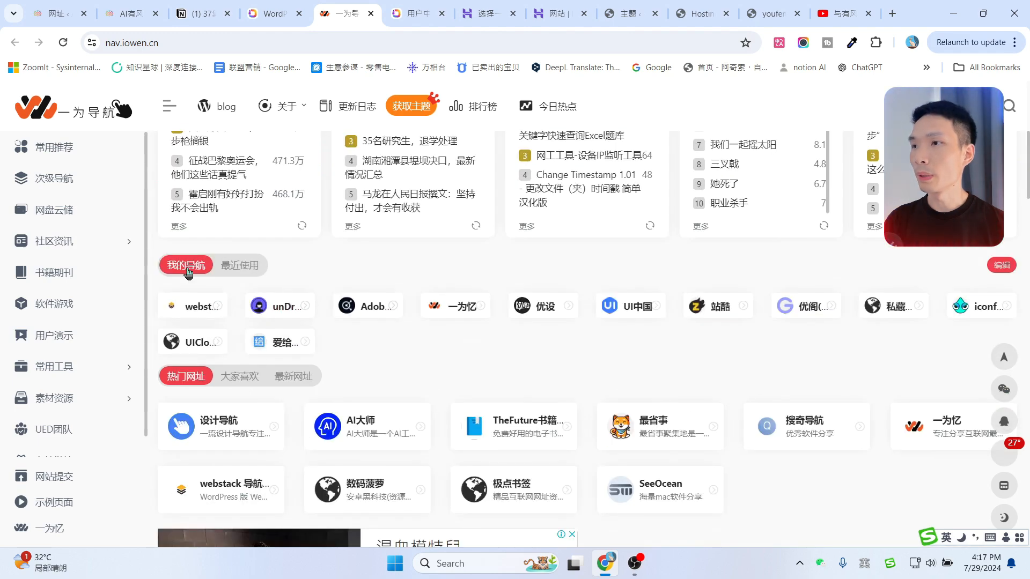
scroll(246, 320, down, 1)
click(287, 314)
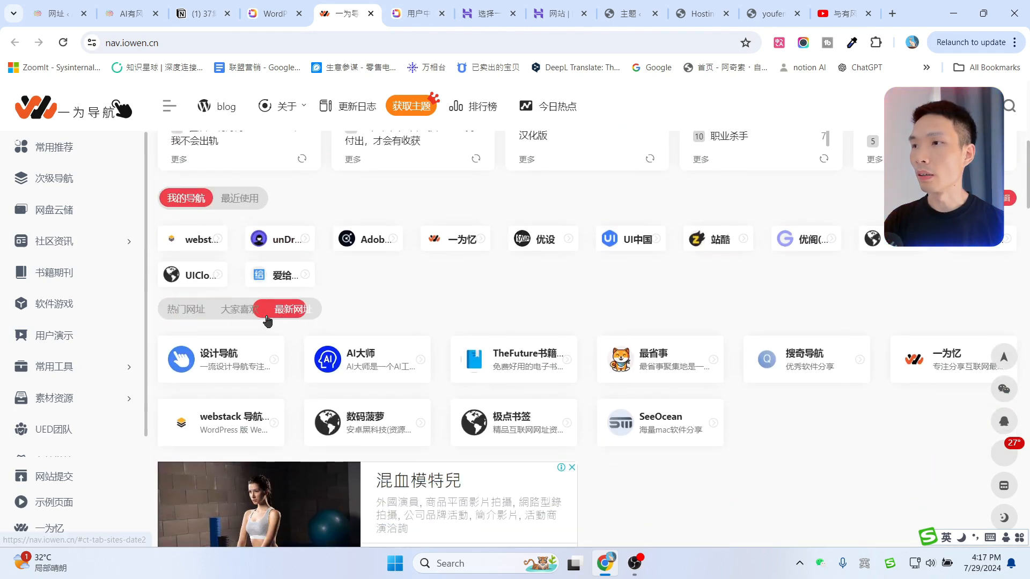
scroll(268, 321, down, 6)
scroll(976, 326, down, 10)
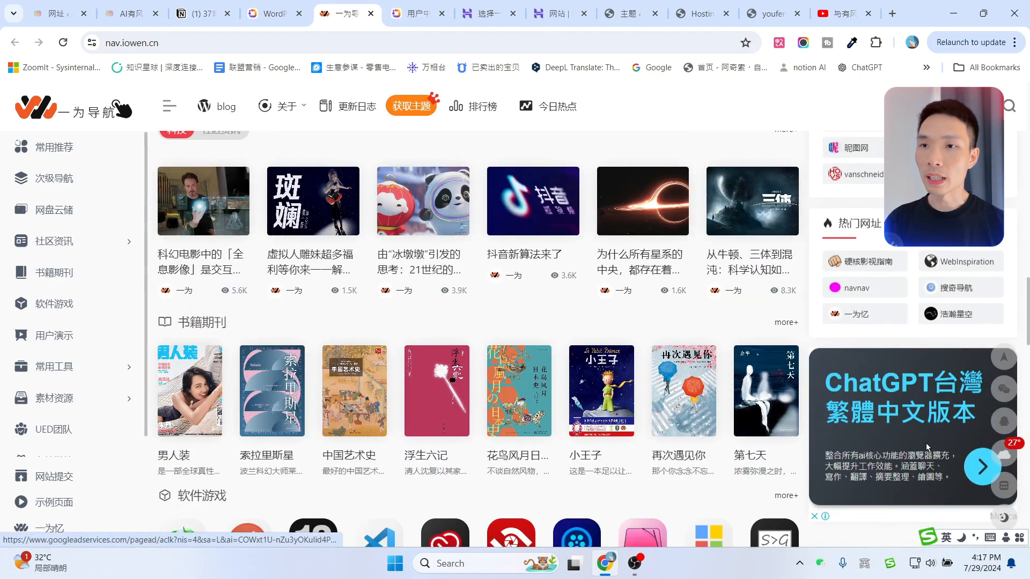
scroll(926, 367, down, 15)
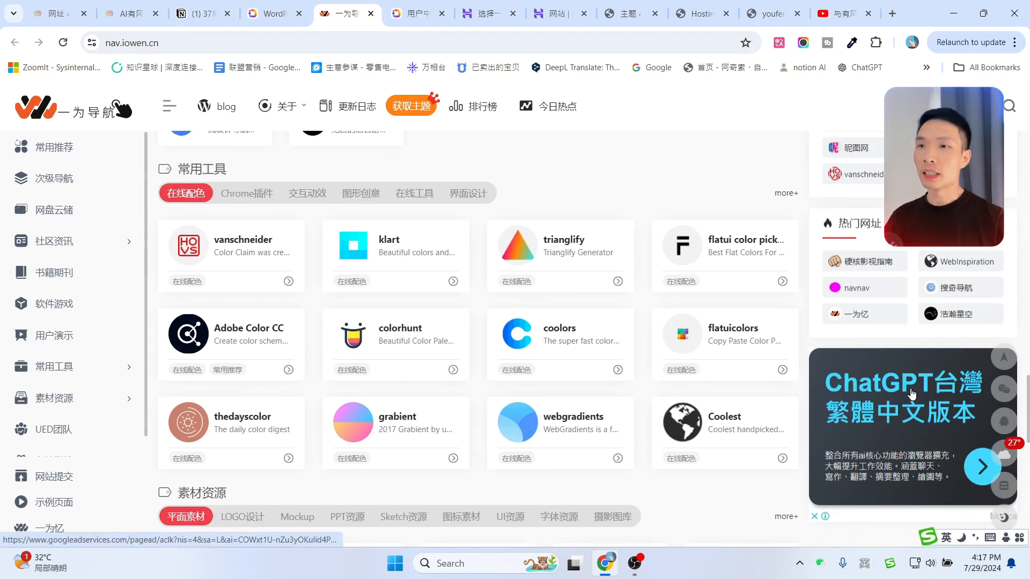
scroll(912, 395, down, 2)
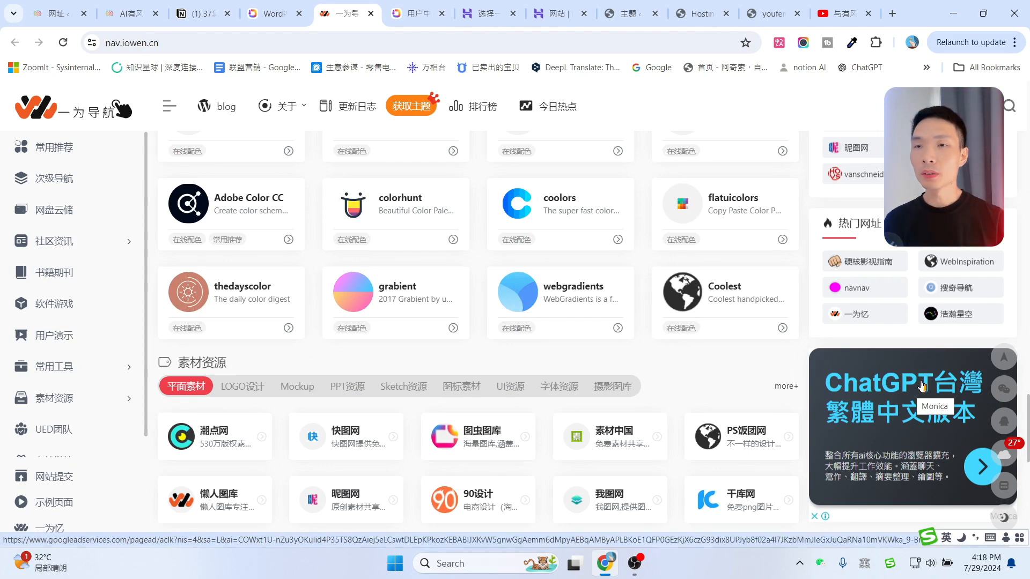
scroll(924, 381, down, 2)
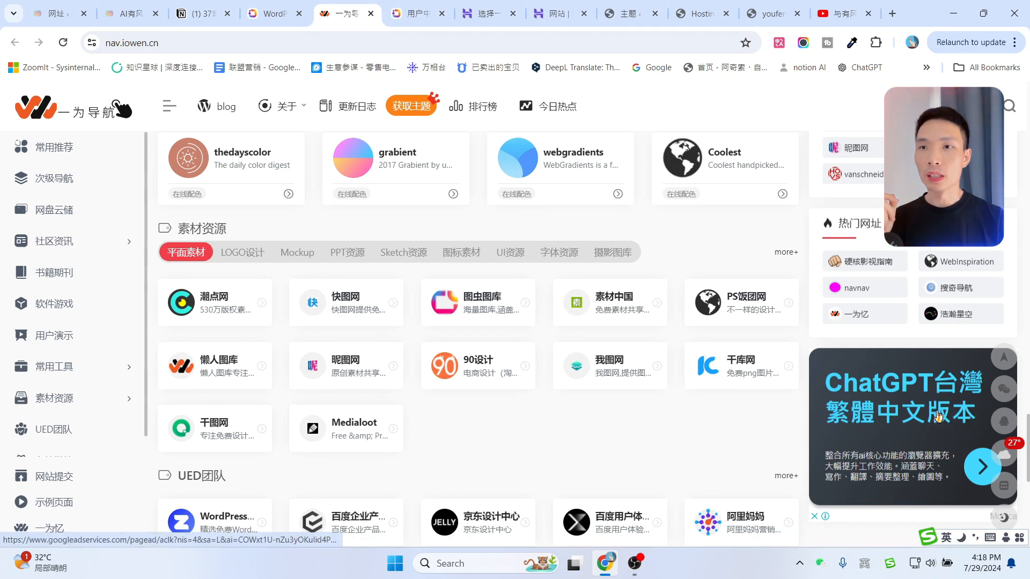
scroll(739, 354, down, 4)
scroll(740, 354, down, 4)
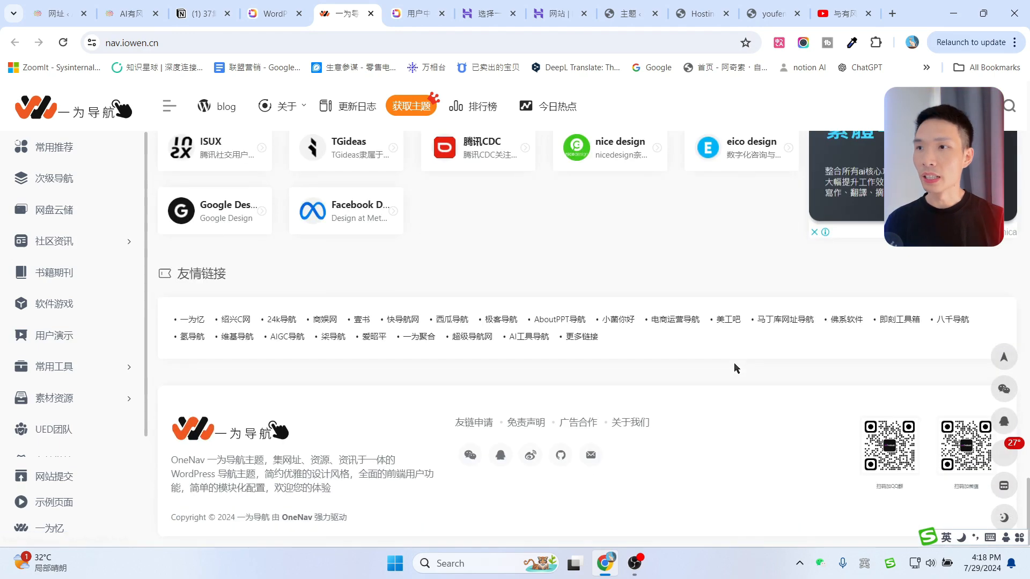
scroll(734, 301, up, 4)
scroll(692, 322, down, 4)
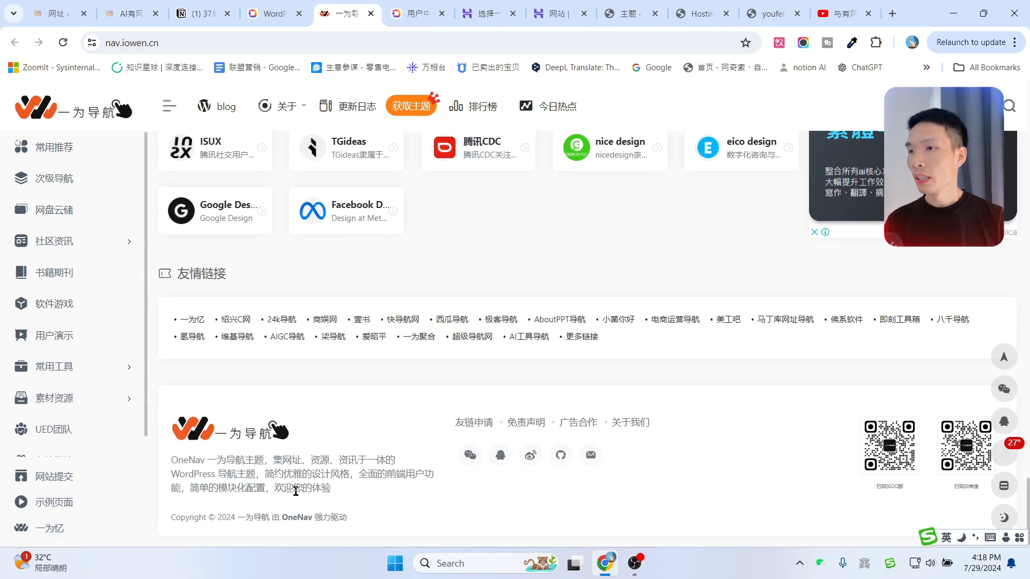
key(ctrl+2)
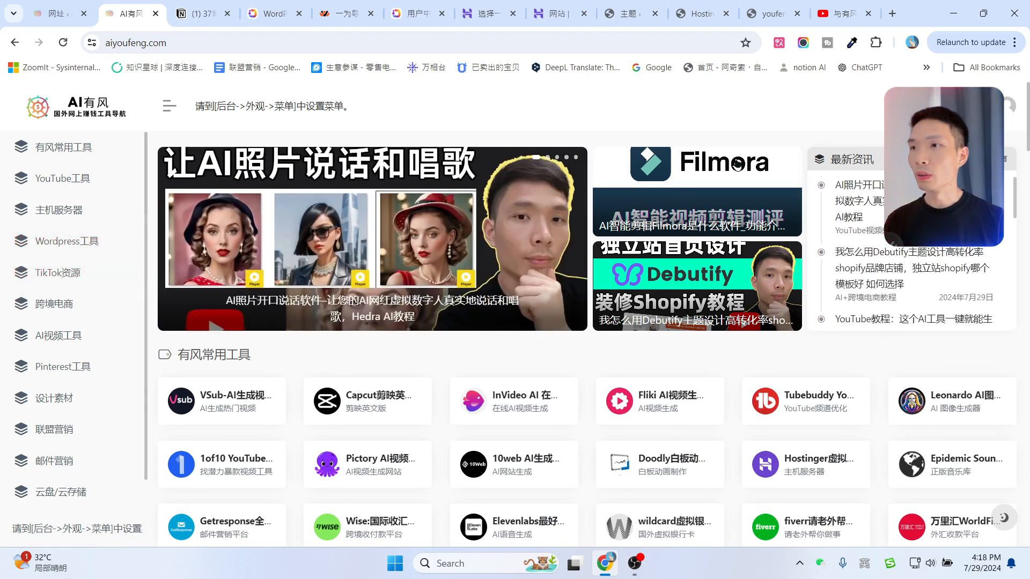
Browse AI有风's 主机服务器 and Wordpress工具 sections, then return to the OneNav store page.
click(50, 211)
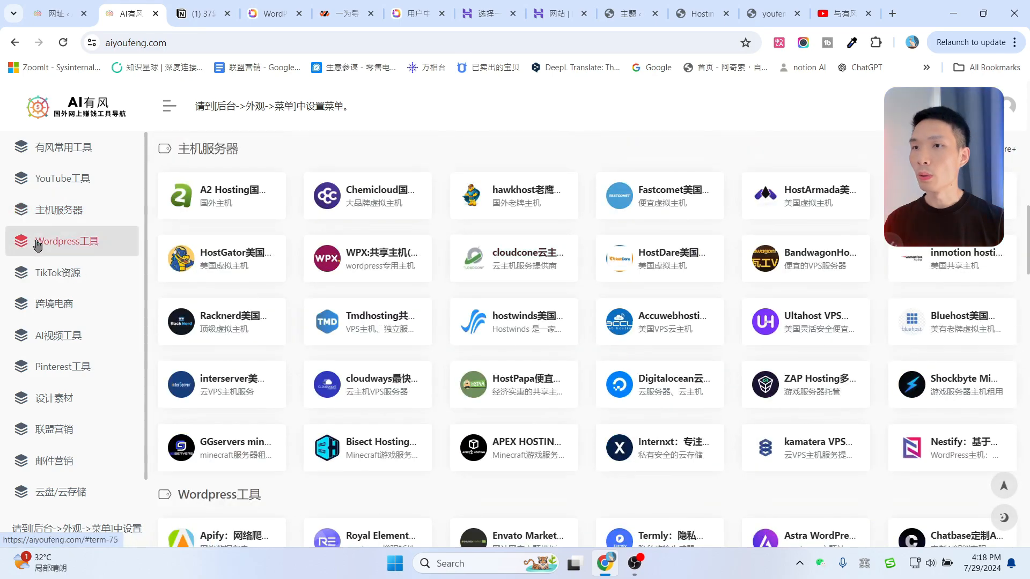
click(47, 242)
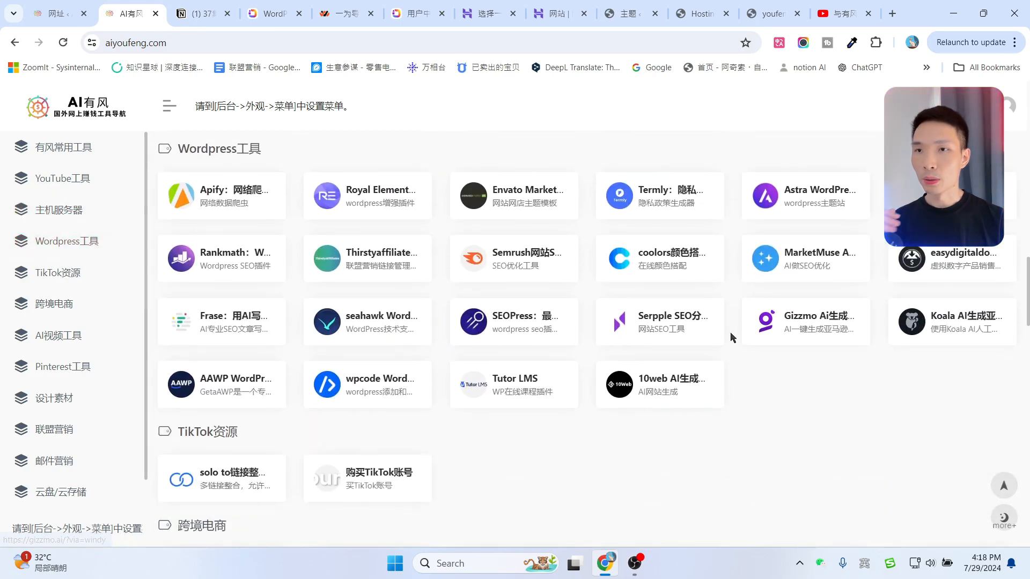
scroll(703, 328, up, 20)
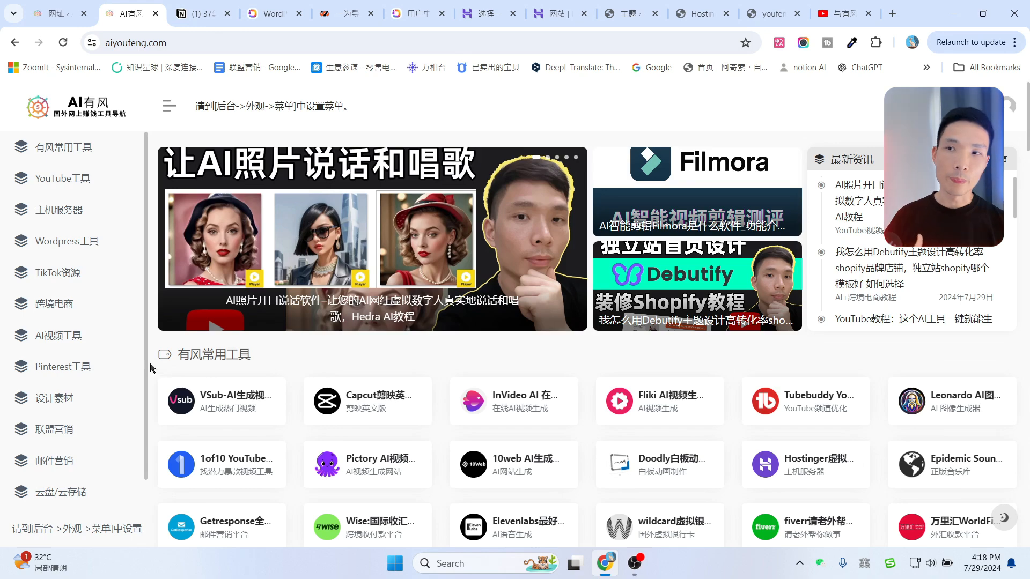
click(263, 12)
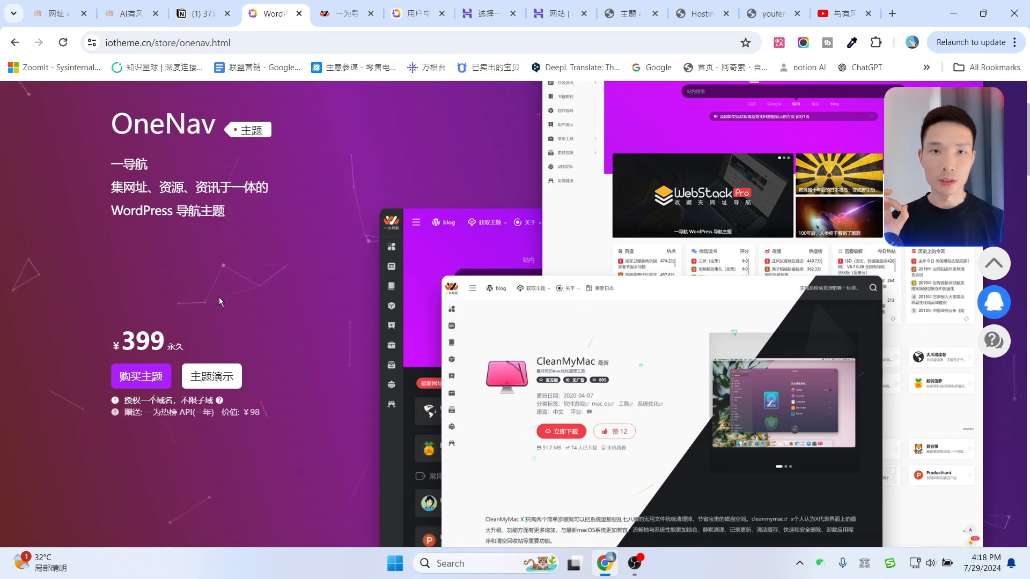
Buy the OneNav theme, paying ¥399.00 with WeChat Pay (微信支付).
click(992, 304)
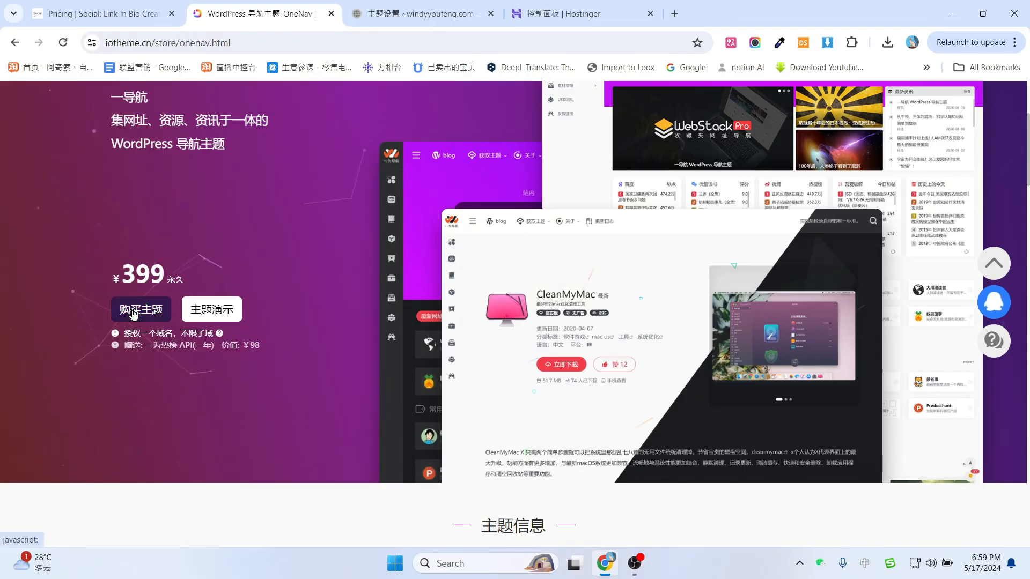
click(134, 313)
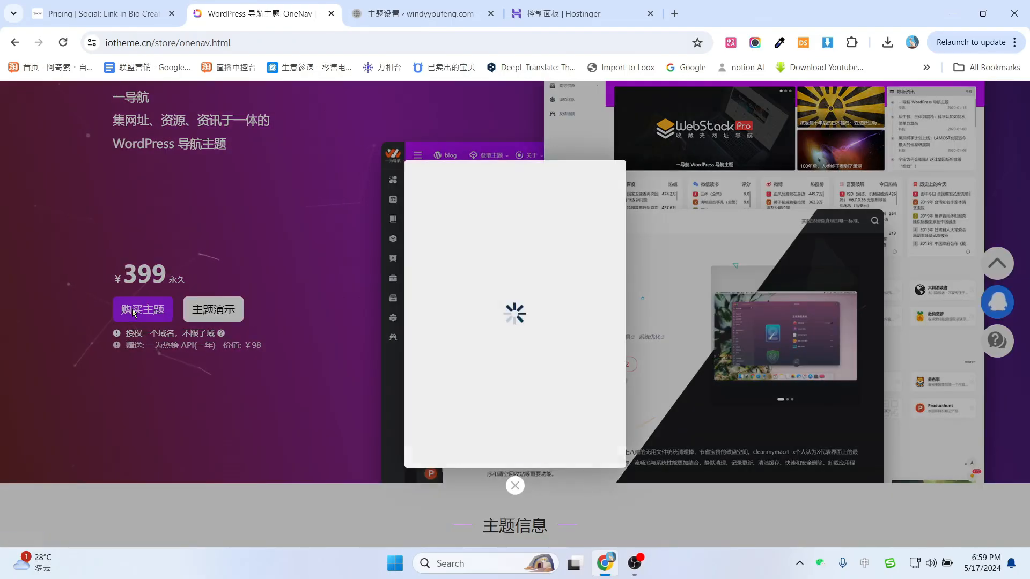
click(503, 322)
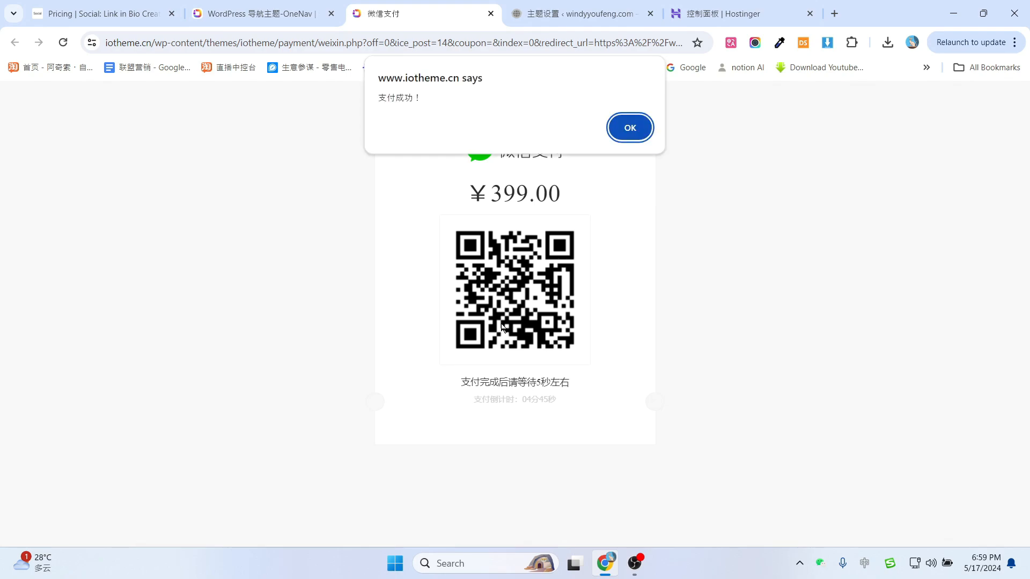
click(631, 137)
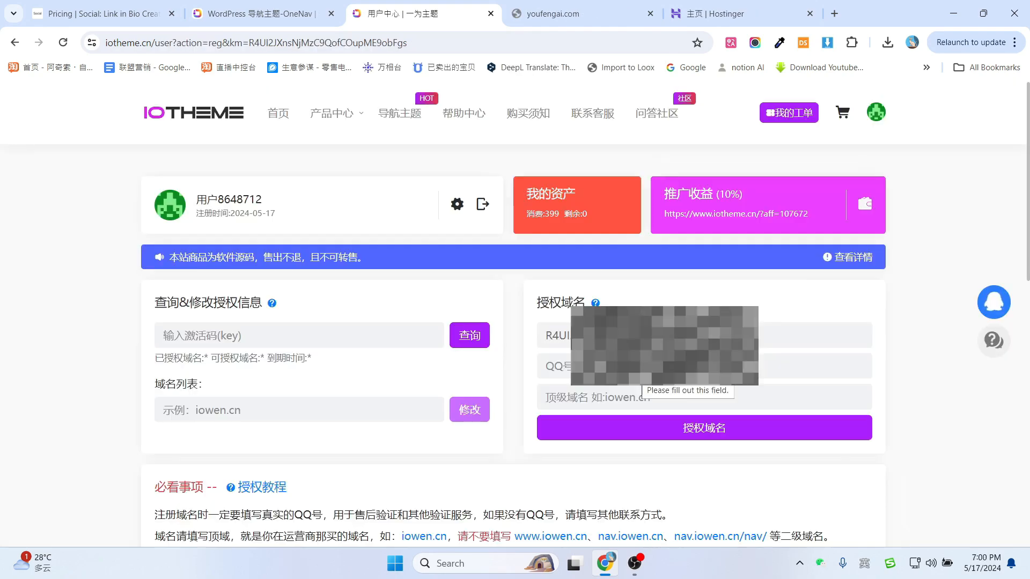
click(777, 364)
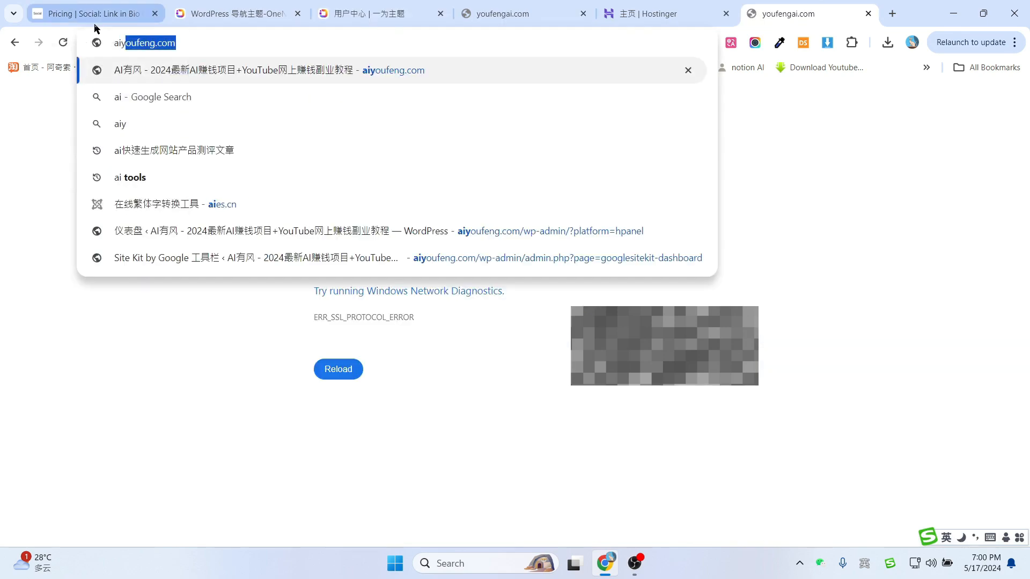
text(yo)
key(Return)
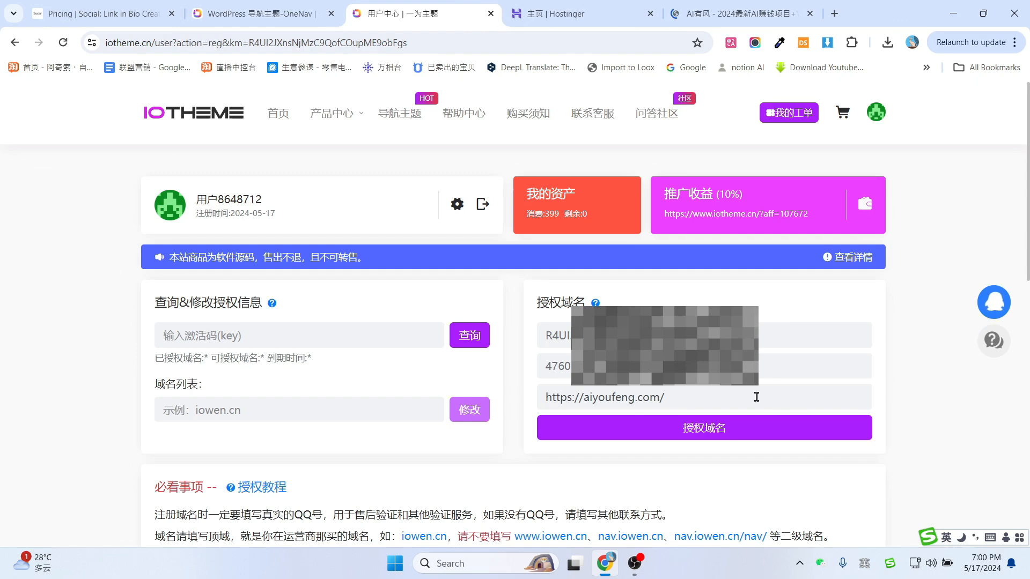
drag(757, 397, 394, 396)
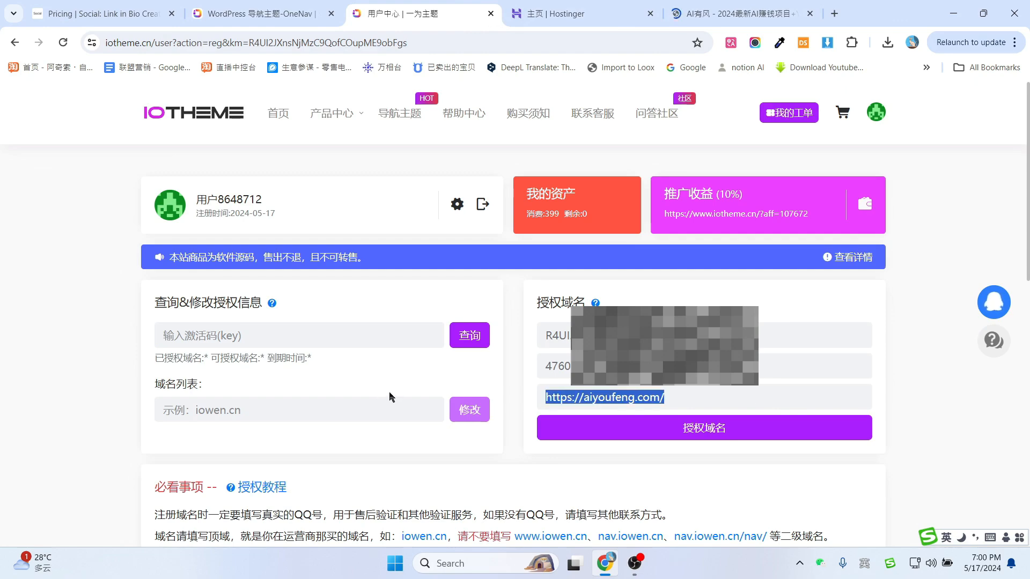
click(584, 400)
drag(584, 397, 491, 395)
key(BackSpace)
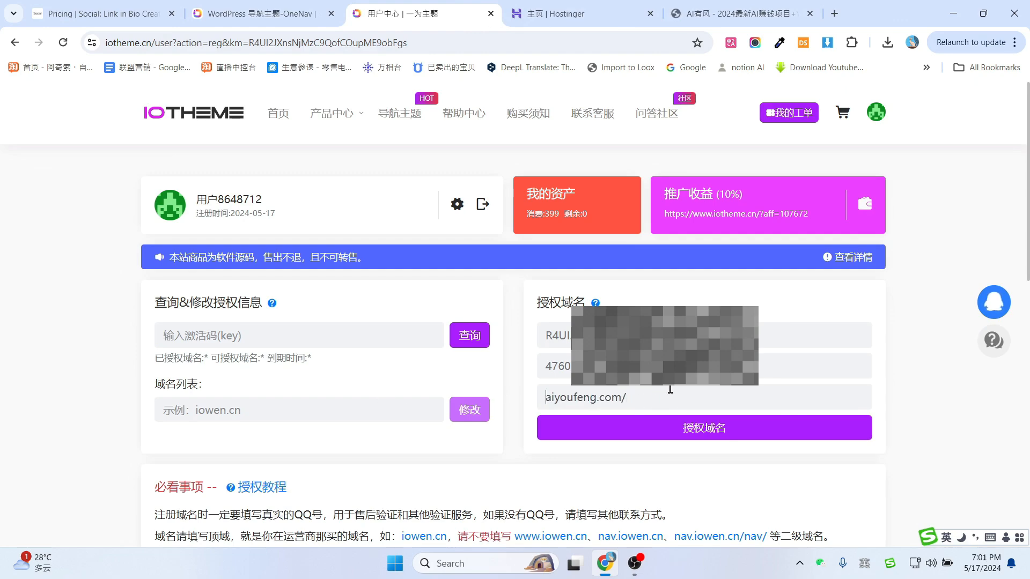
Authorize aiyoufeng.com for the OneNav licence and confirm it.
scroll(877, 419, down, 2)
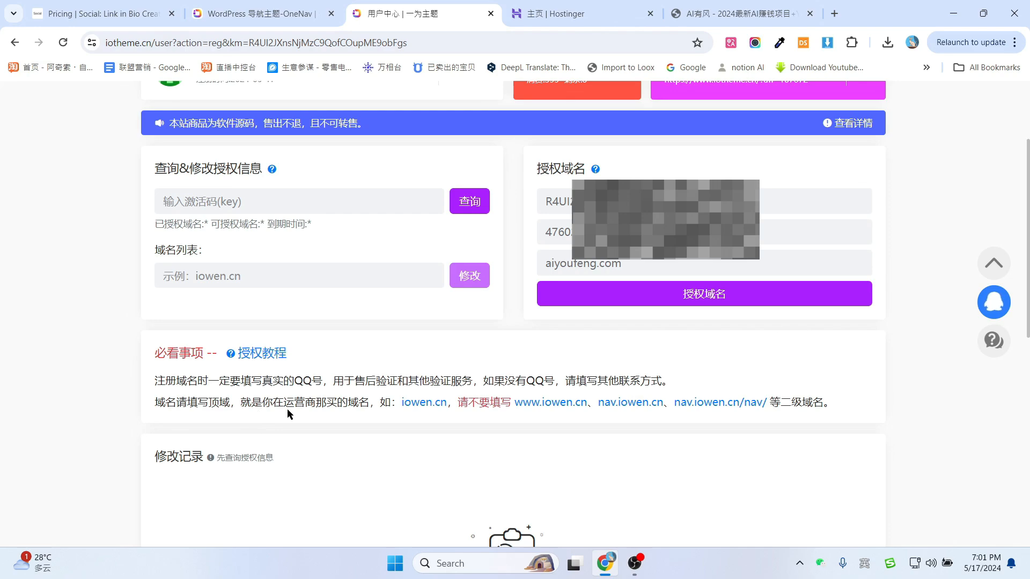
click(699, 298)
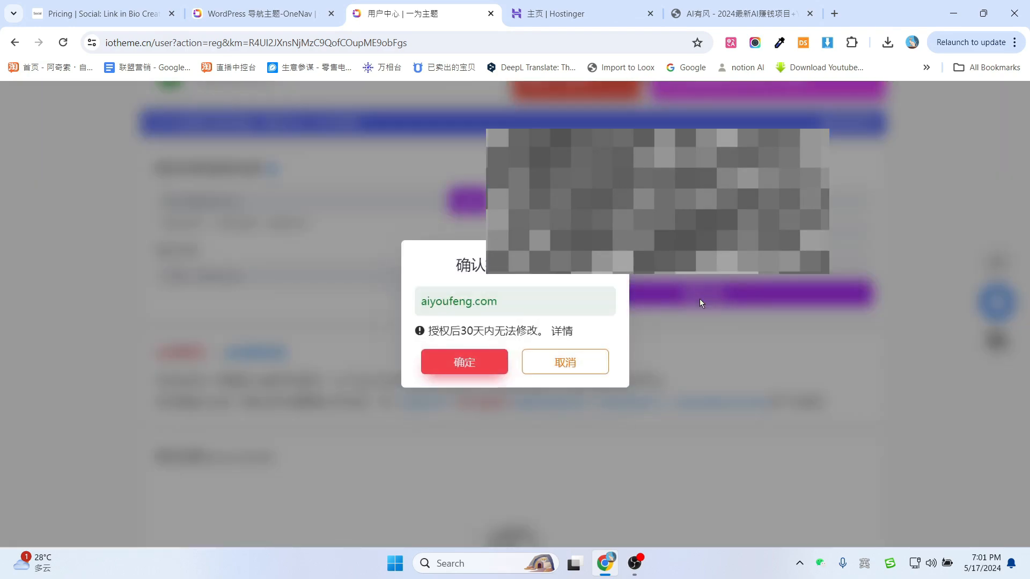
click(453, 367)
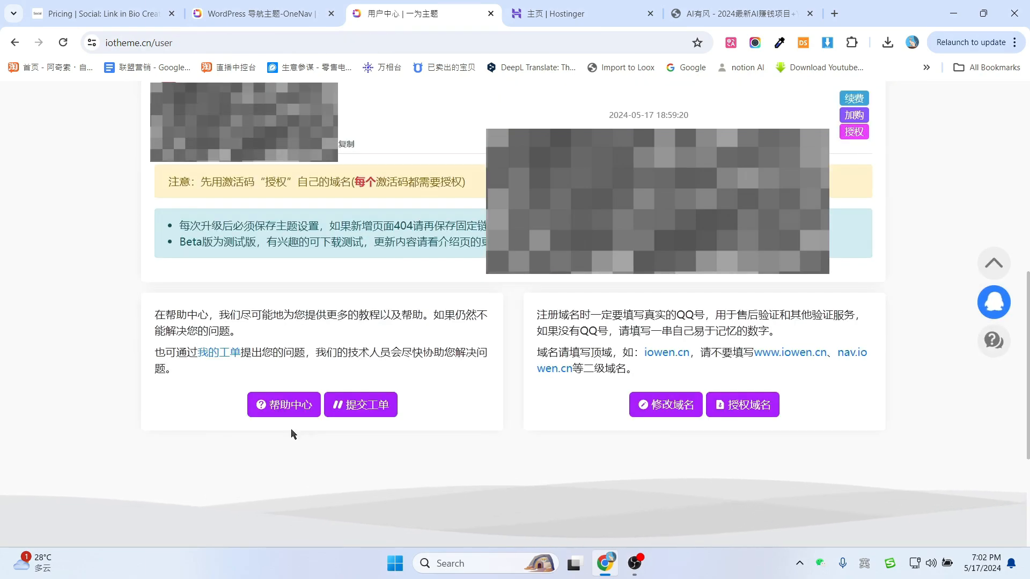
Download the OneNav V4.1810 official release zip, then go back to aiyoufeng.com.
scroll(407, 400, up, 7)
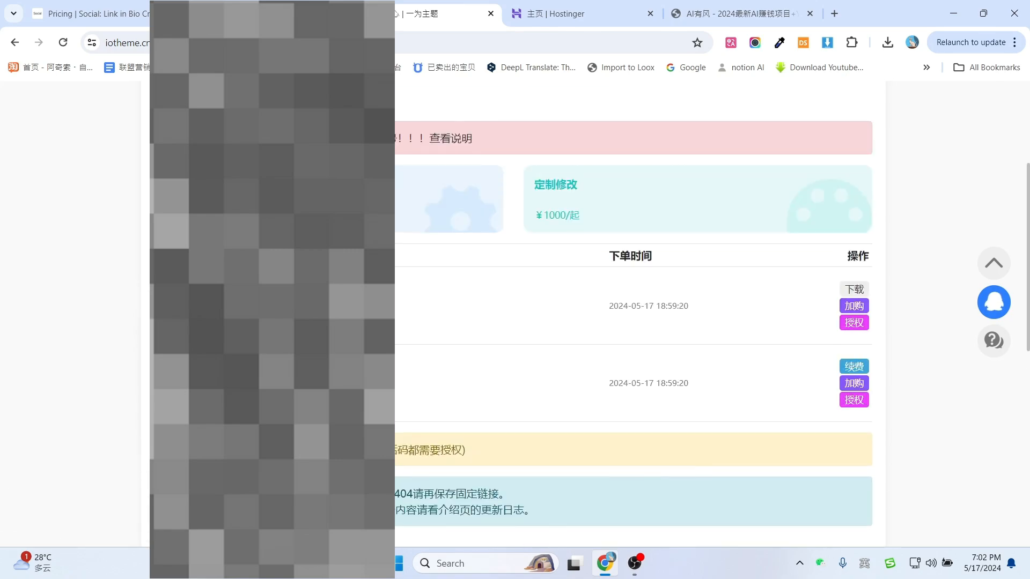
scroll(410, 400, down, 1)
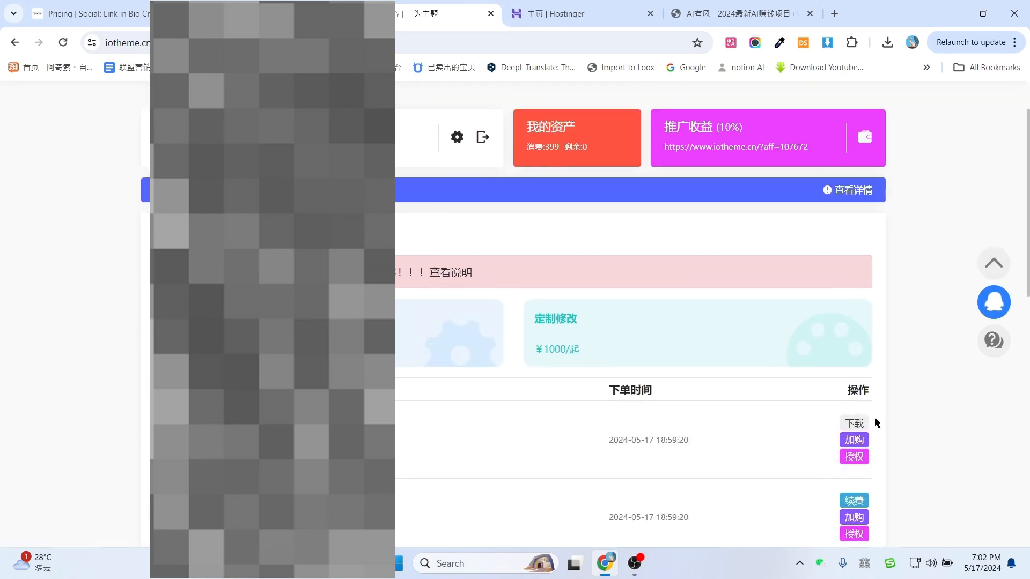
click(853, 423)
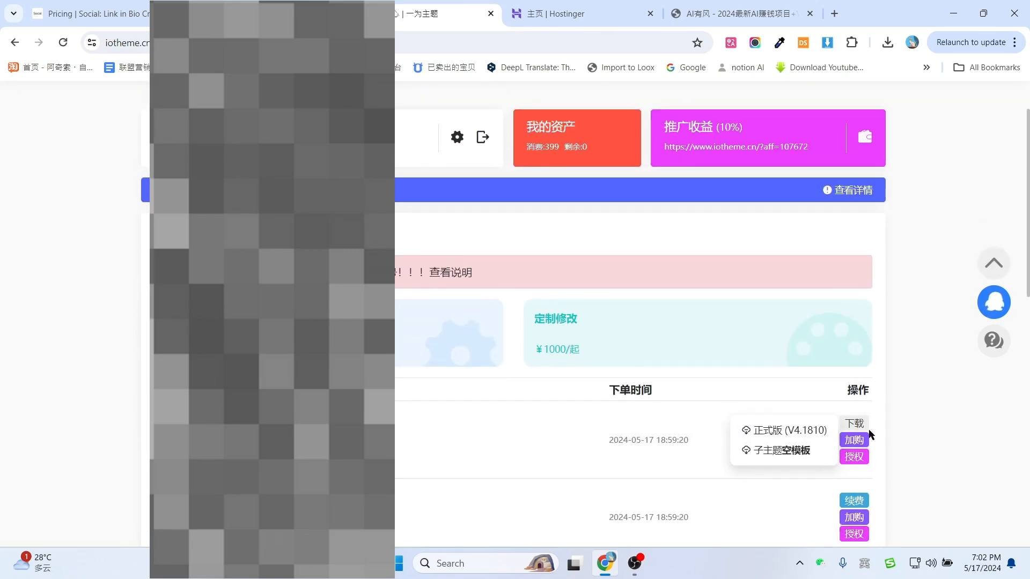
click(780, 430)
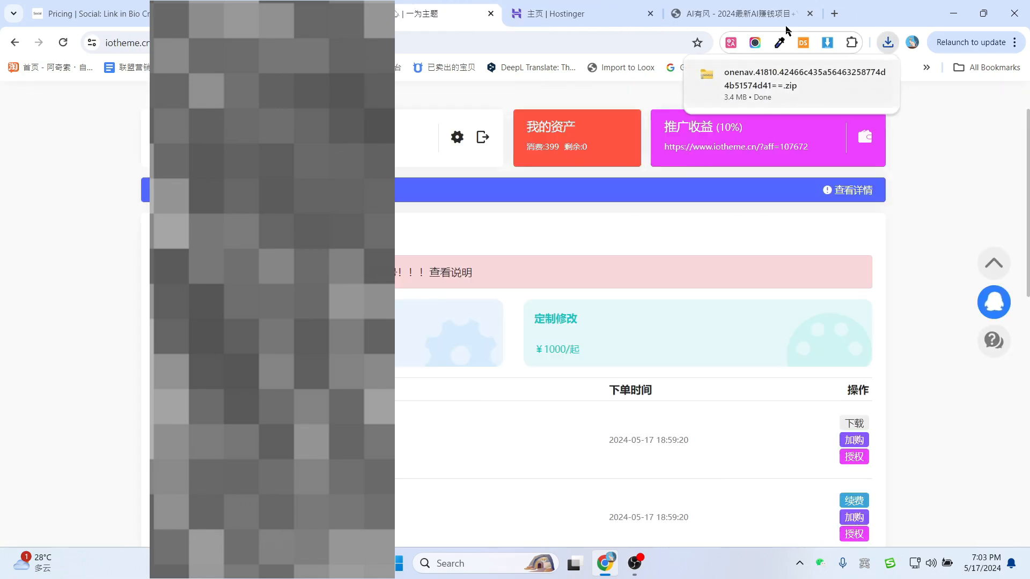
click(751, 14)
Upload the downloaded OneNav theme zip as a new theme from the wp-admin Themes page.
click(203, 42)
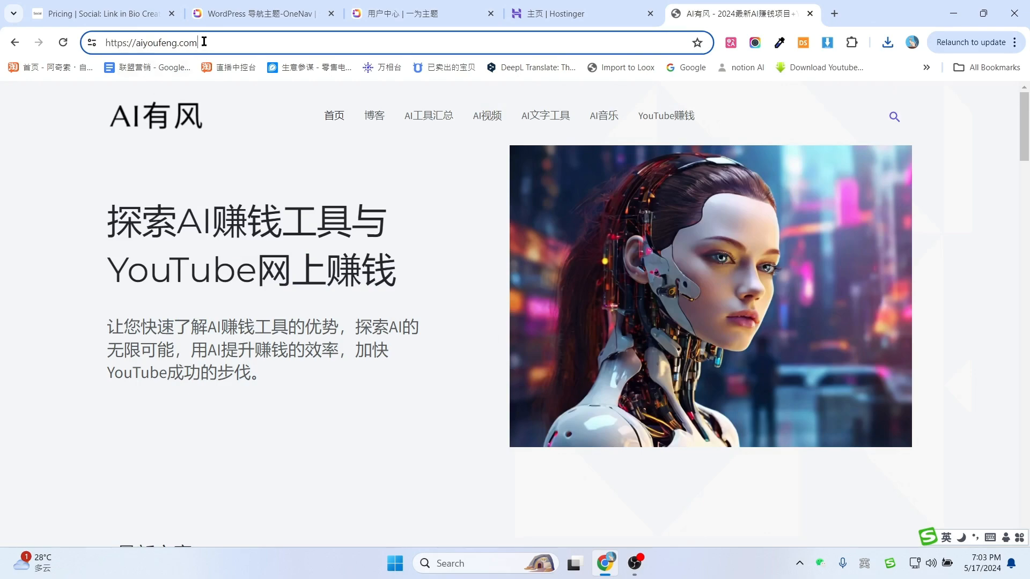
text(/wp-admin/)
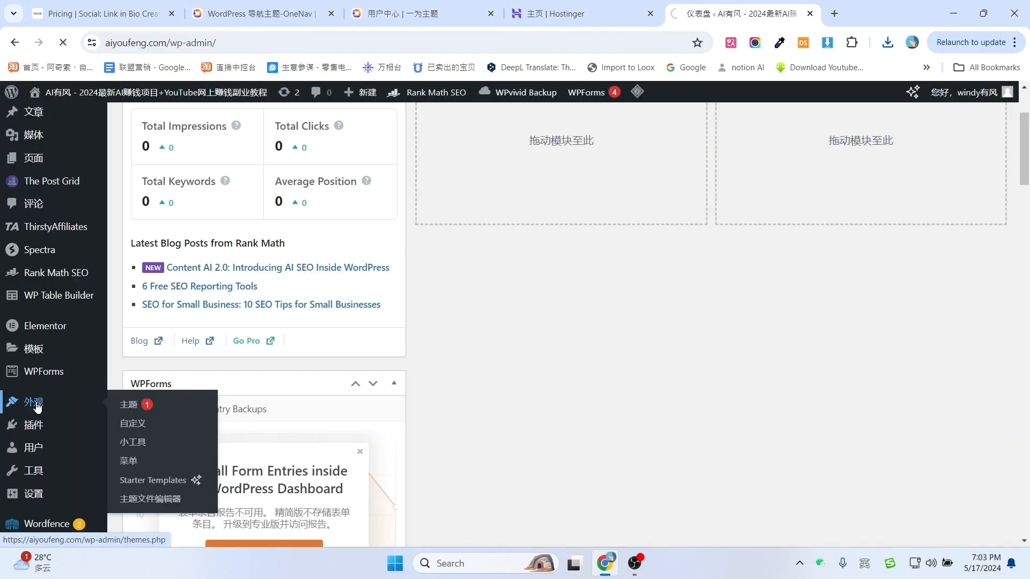
click(37, 407)
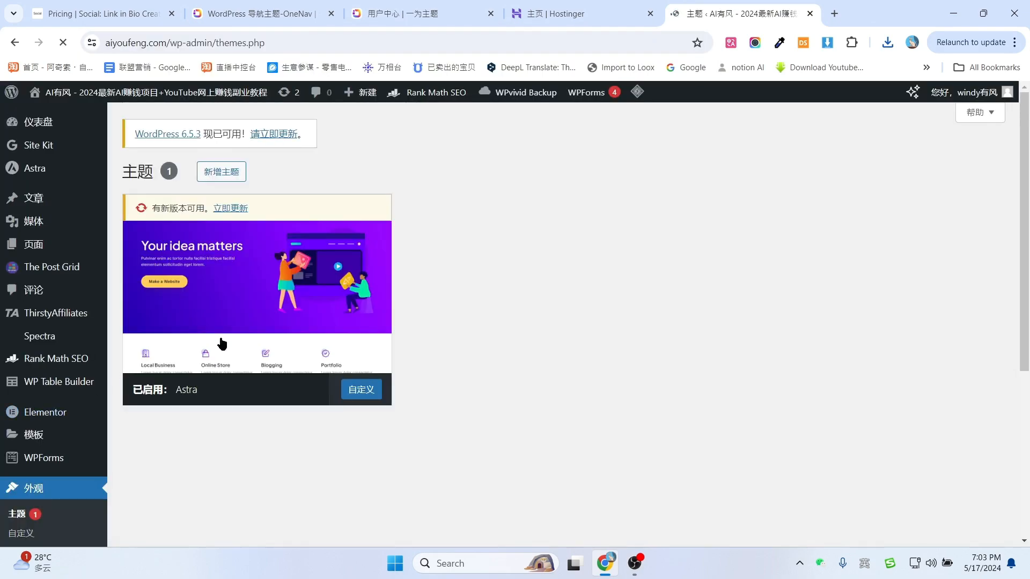
click(223, 345)
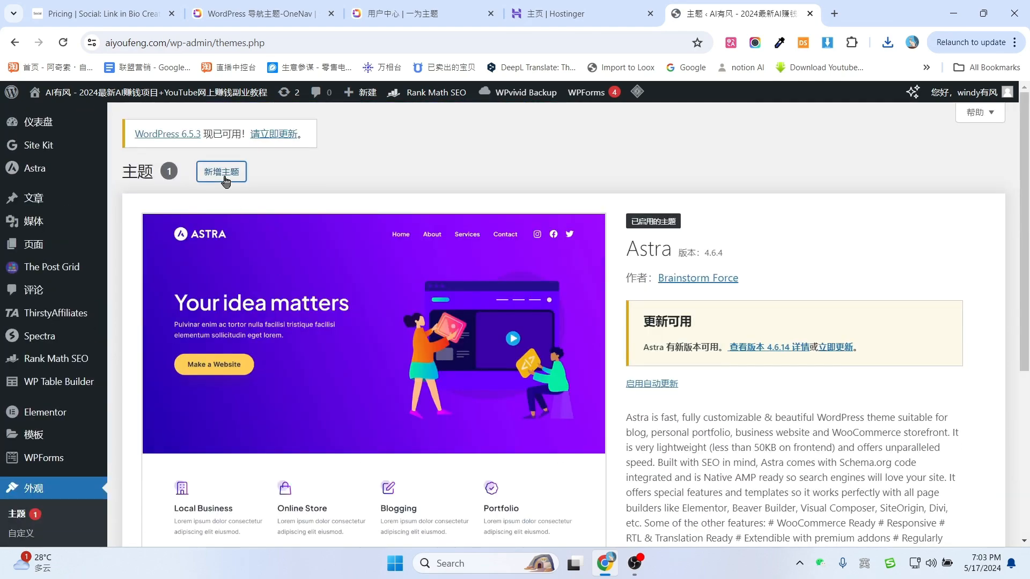
click(223, 173)
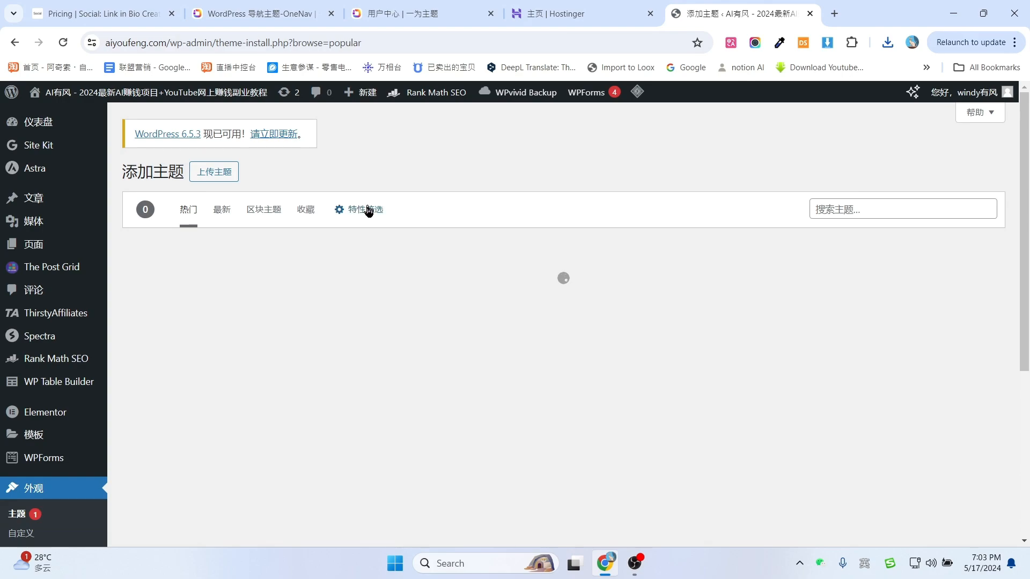
click(217, 172)
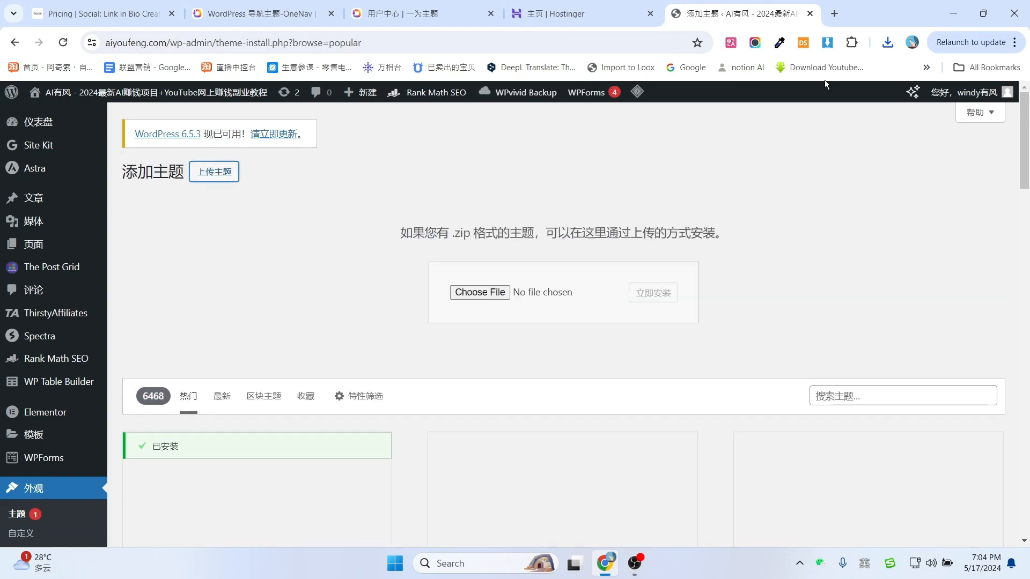
click(887, 42)
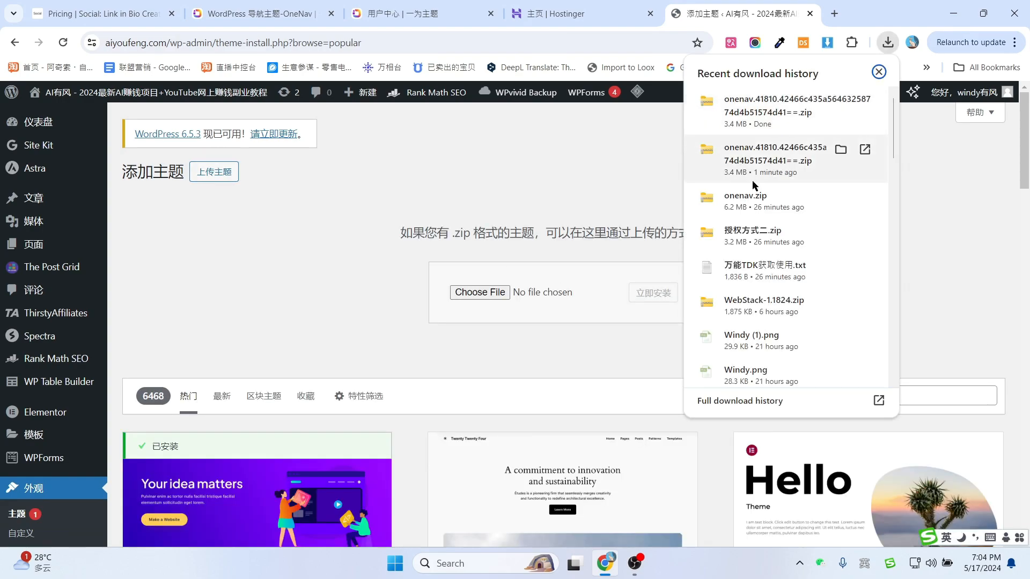
drag(720, 163, 593, 294)
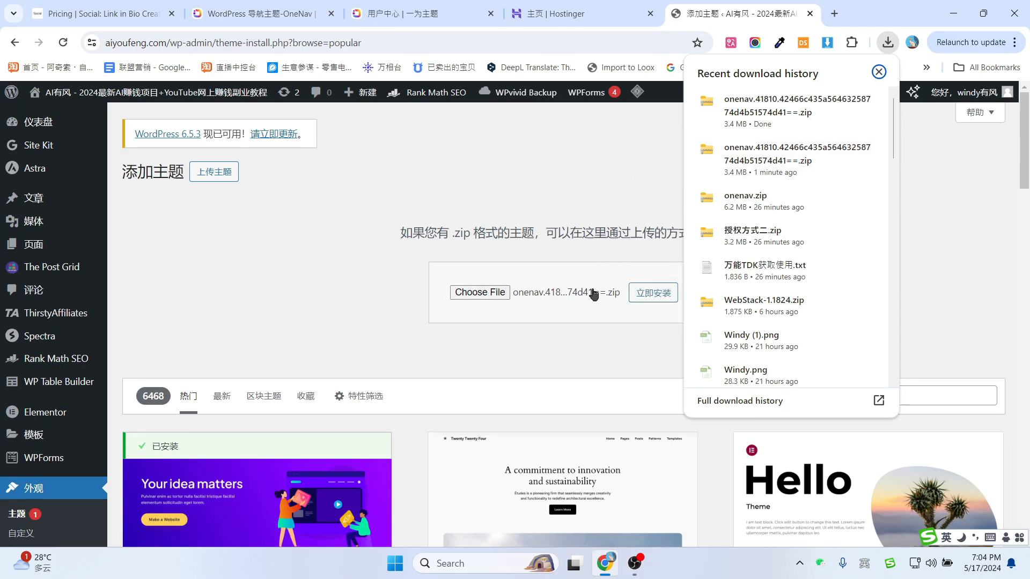
click(549, 335)
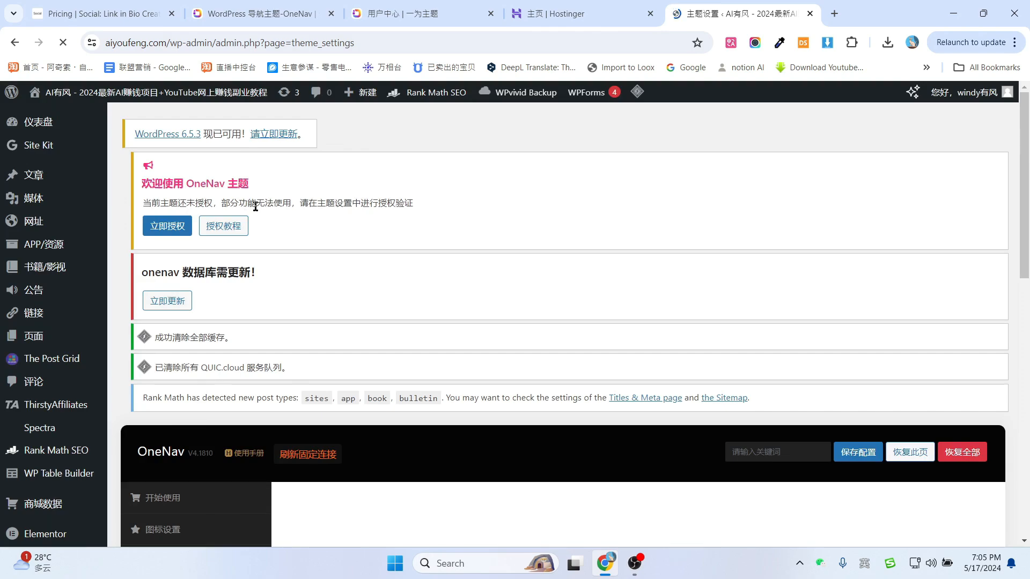
Open the OneNav licence section and copy the activation code from the iotheme order page.
click(168, 226)
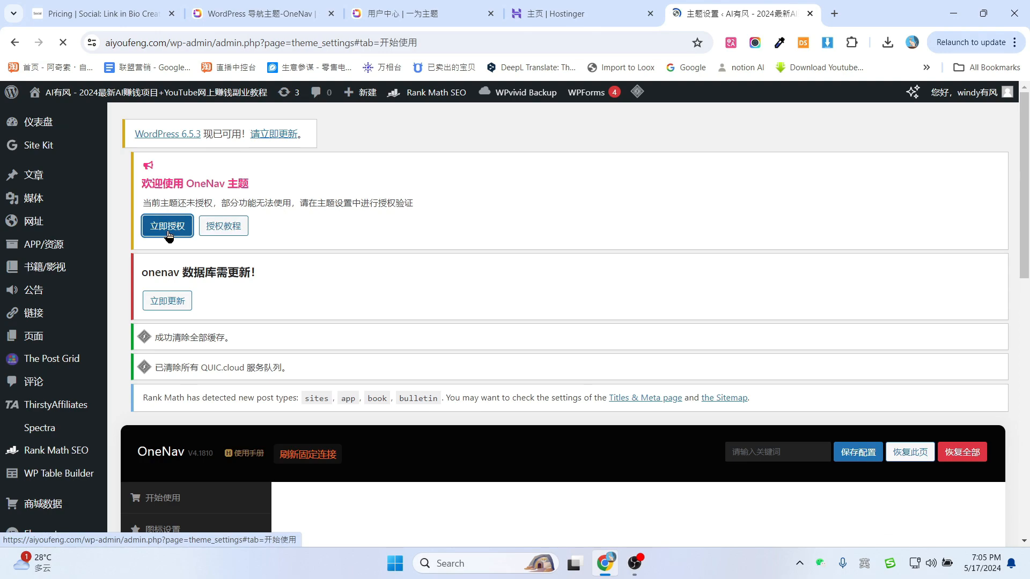
scroll(576, 236, down, 5)
scroll(585, 368, down, 3)
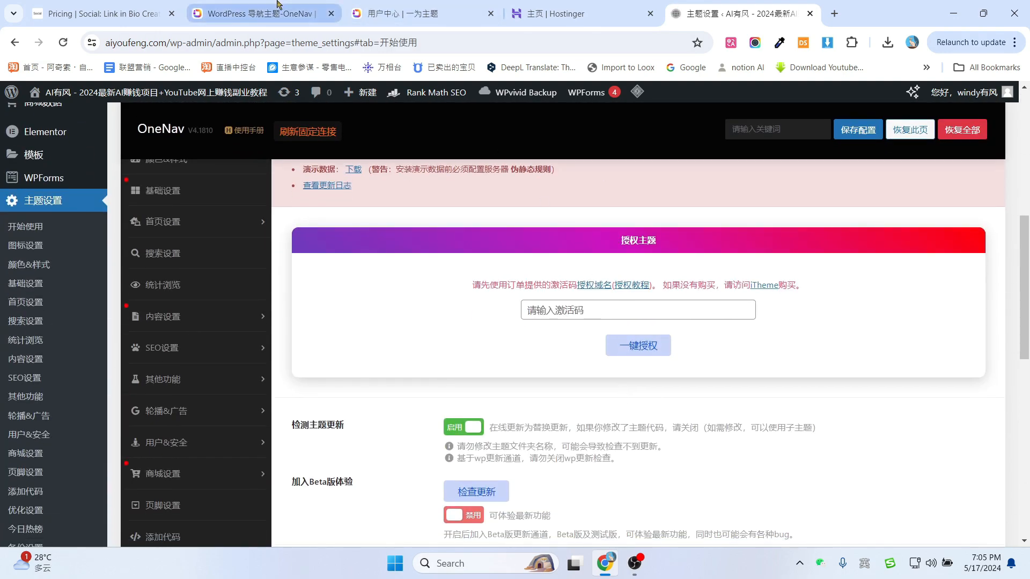
click(257, 13)
click(397, 11)
scroll(400, 348, down, 1)
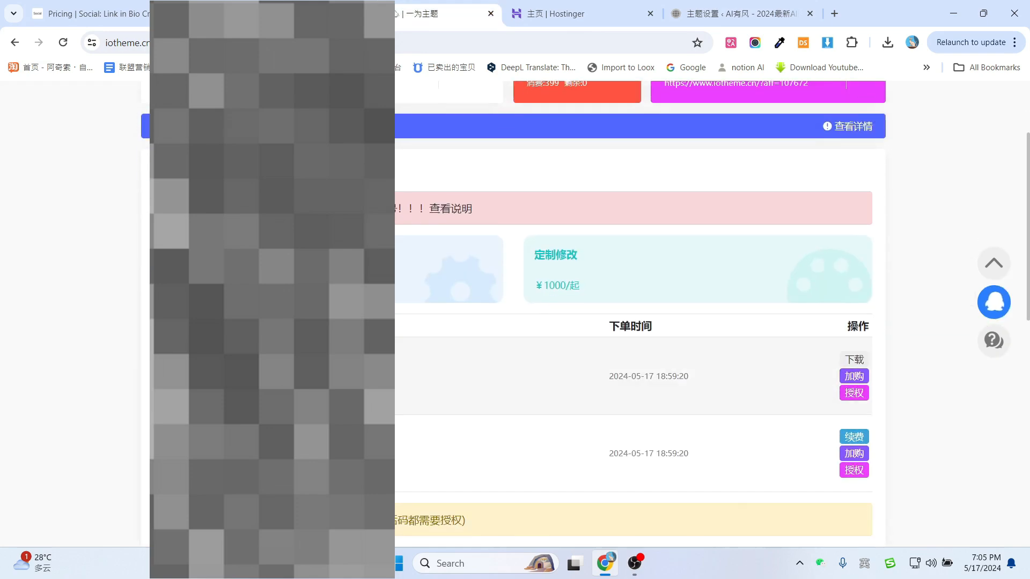
click(354, 373)
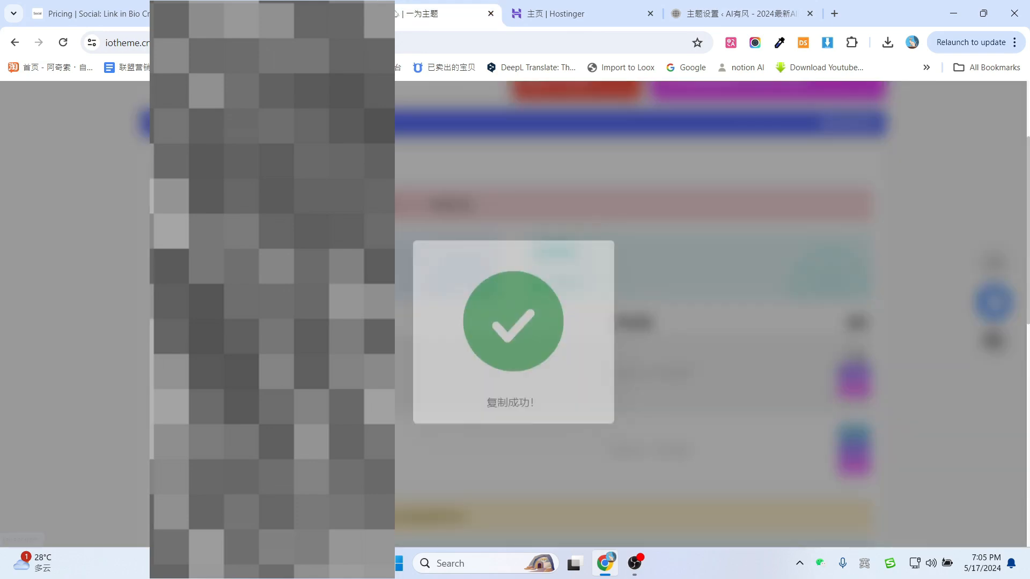
Paste the activation code into 请输入激活码 and submit it with 一键授权.
click(788, 7)
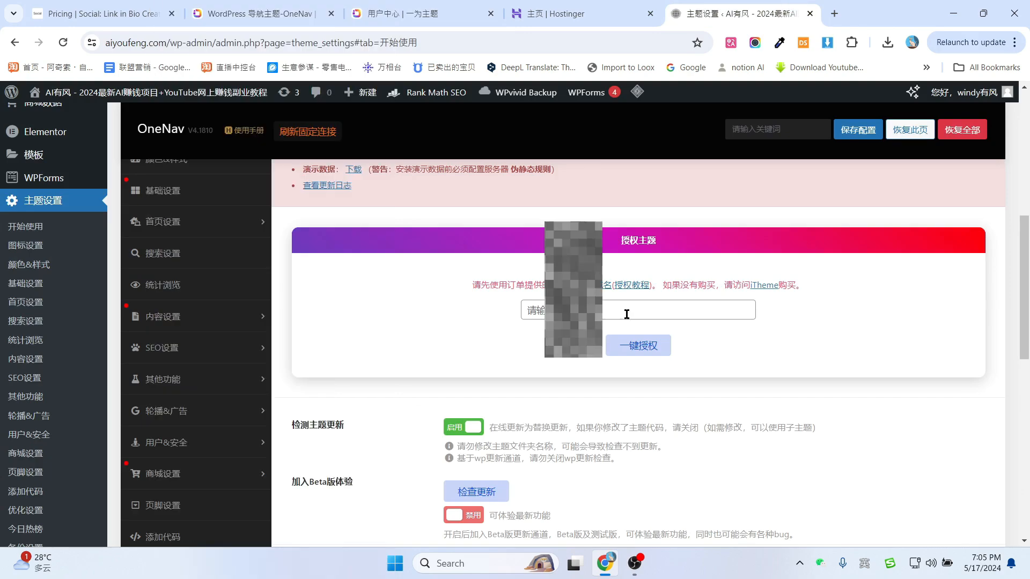
click(626, 312)
key(ctrl+v)
click(638, 348)
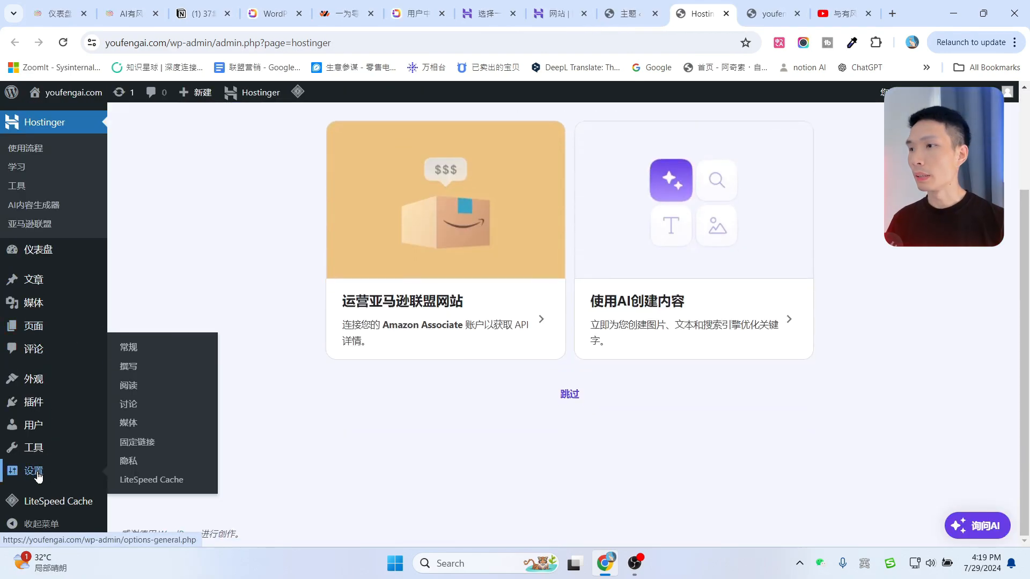
Set youfengai.com's permalinks to the 文章名 (/%postname%/) structure and save the change.
click(36, 475)
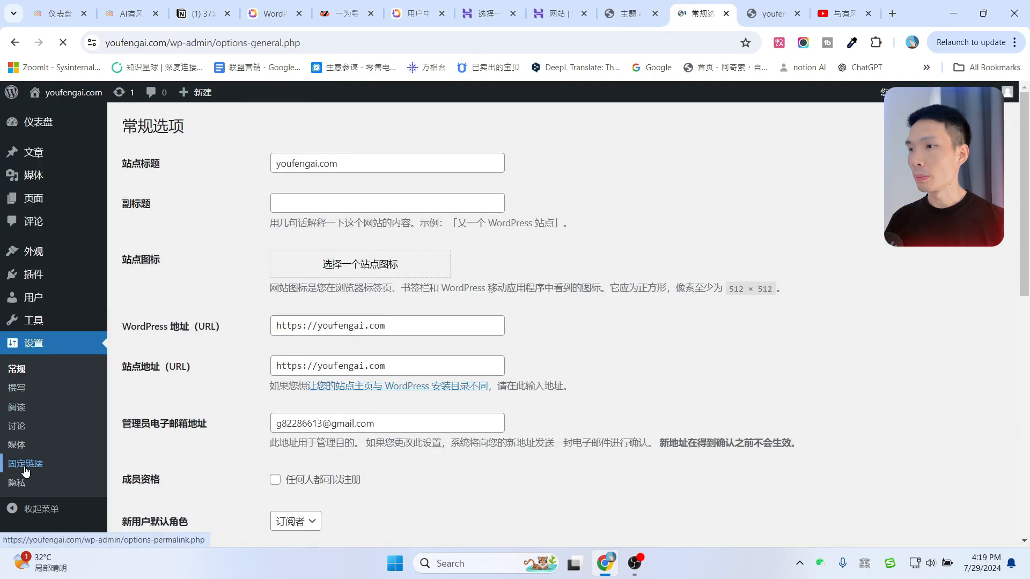
click(25, 465)
scroll(24, 471, down, 2)
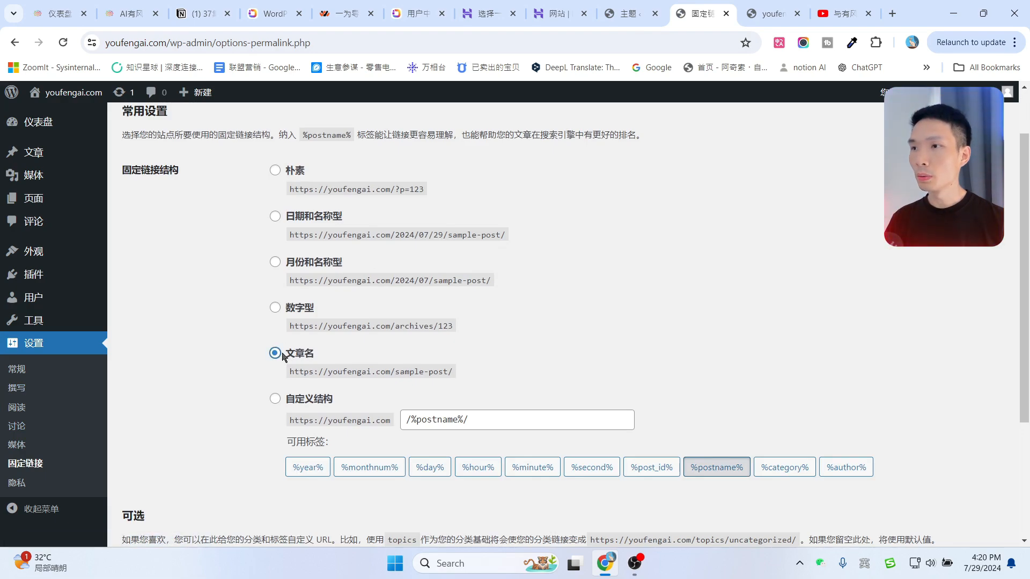
scroll(333, 398, down, 3)
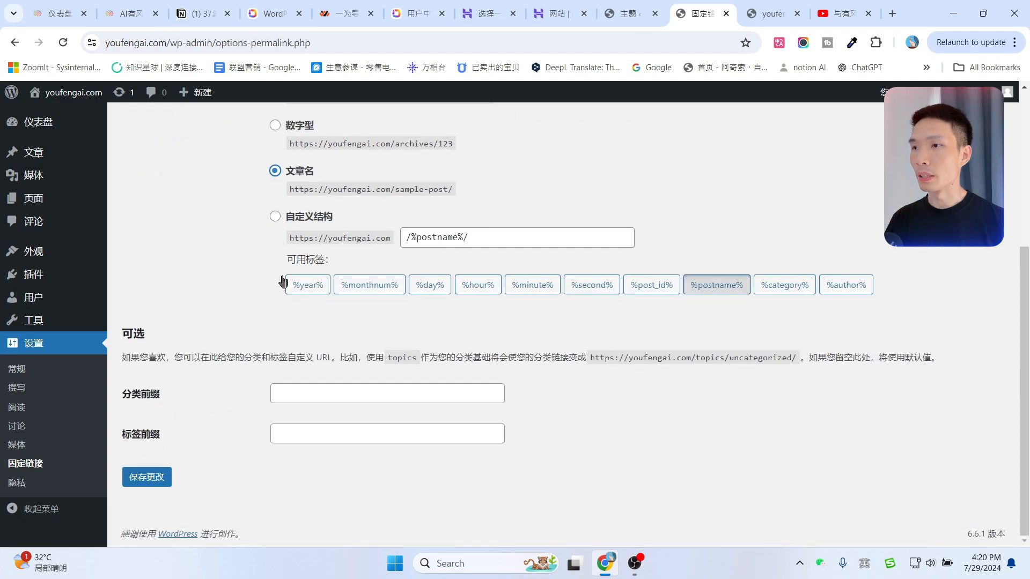
scroll(215, 456, up, 1)
scroll(158, 501, down, 1)
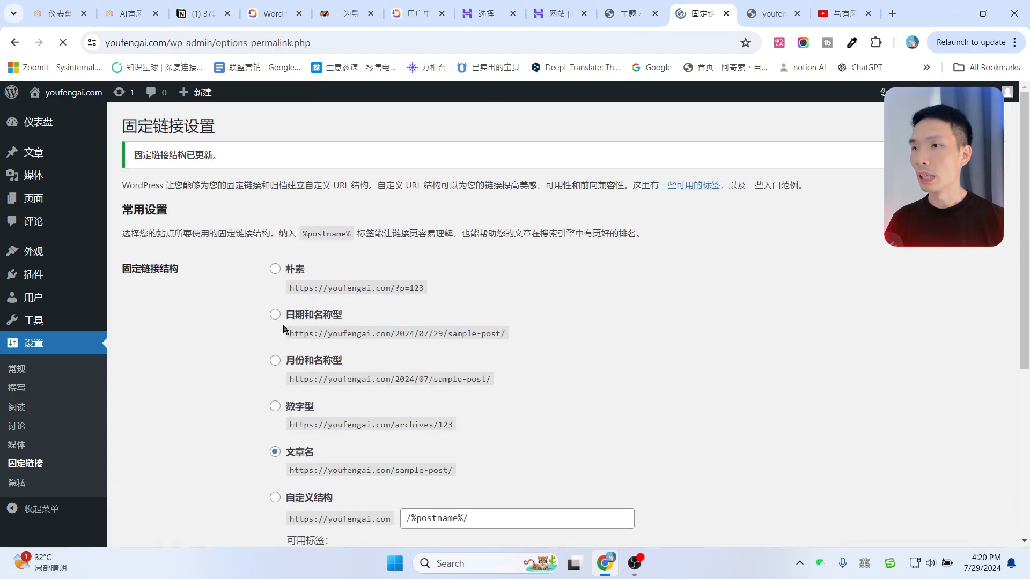
scroll(290, 332, down, 3)
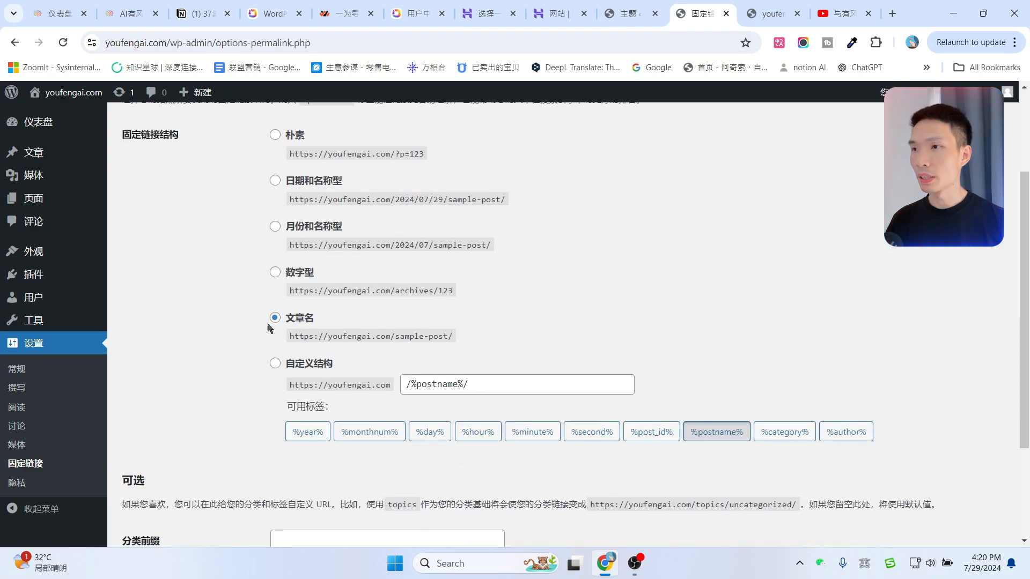
scroll(270, 328, down, 3)
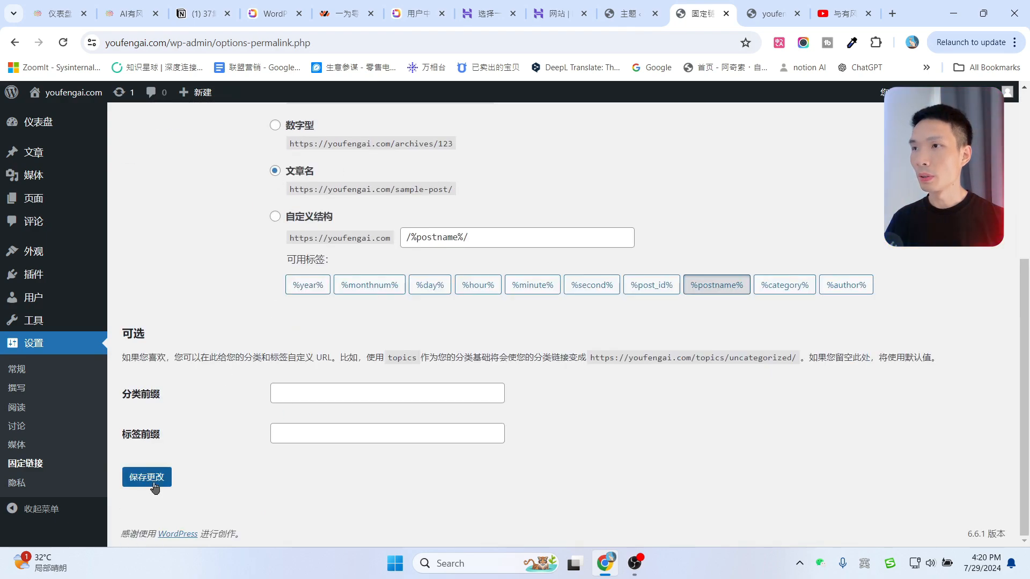
scroll(212, 448, up, 1)
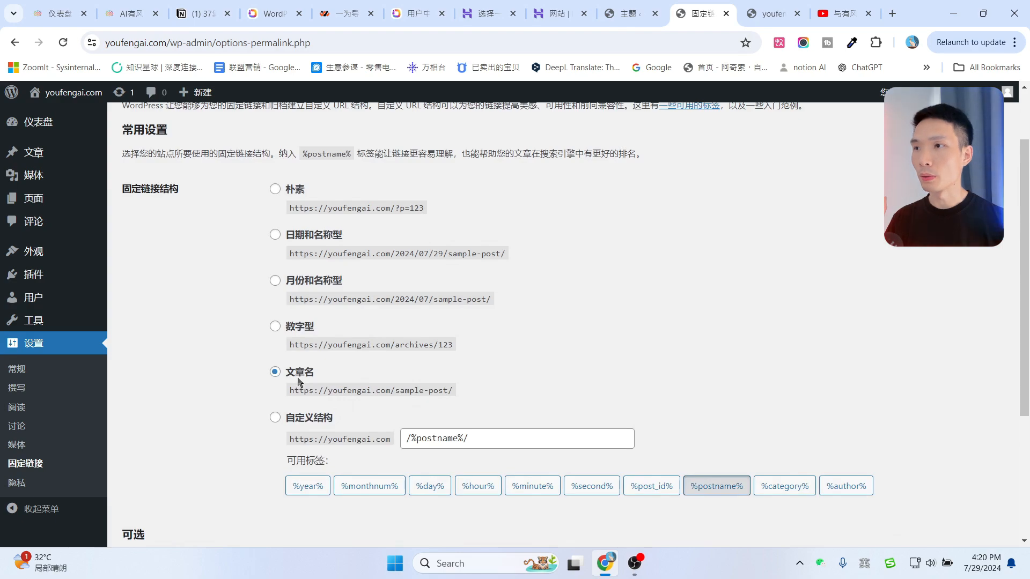
scroll(170, 489, down, 2)
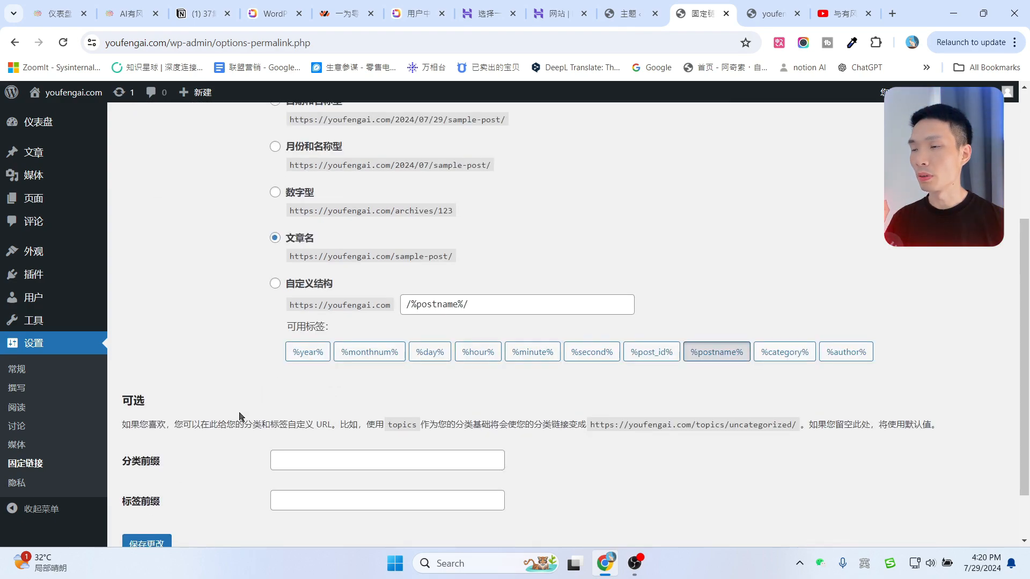
key(ctrl+1)
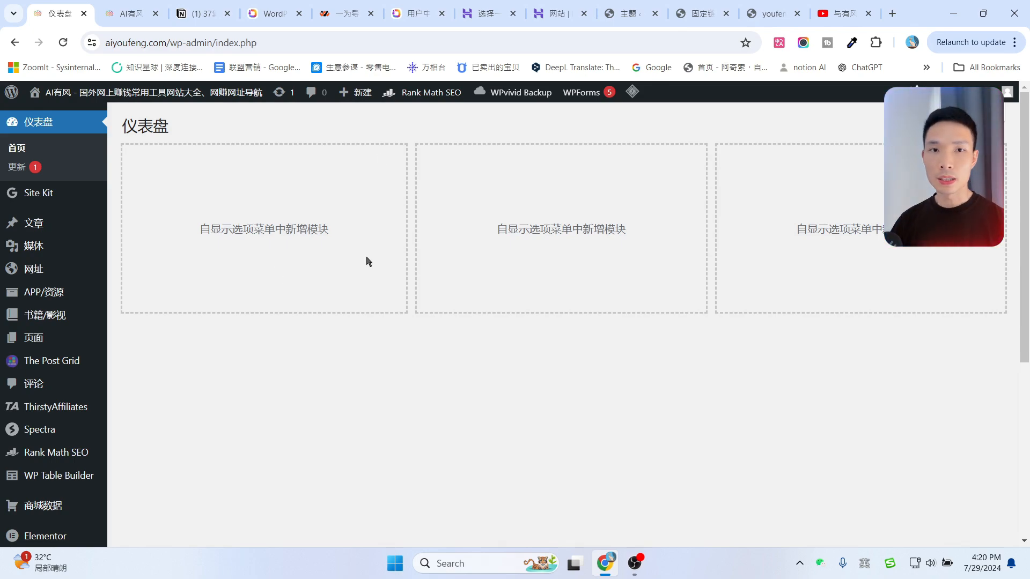
Check in the OneNav 主题设置 page that the theme licence is activated.
mouse_move(35, 222)
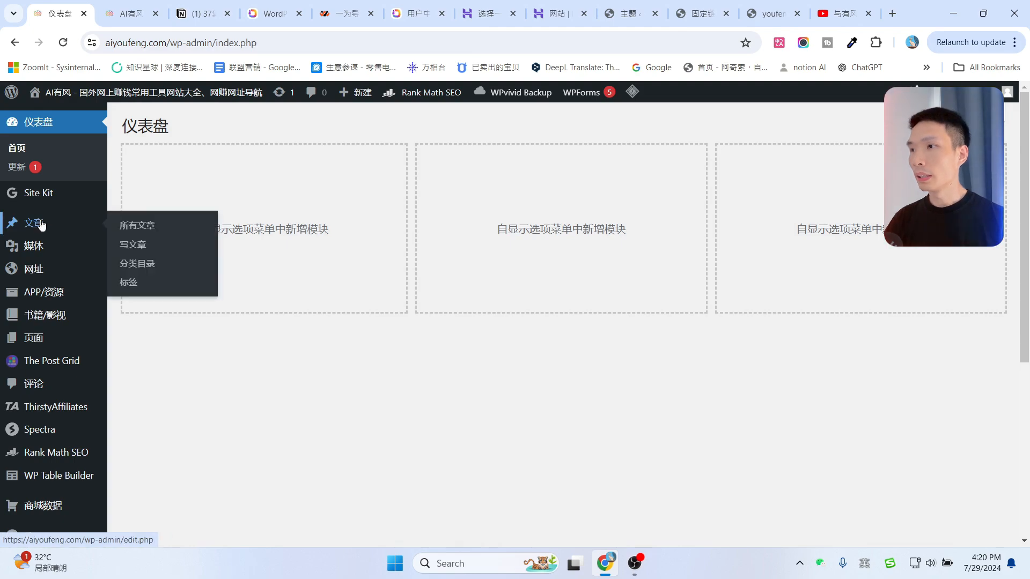
scroll(47, 225, down, 1)
scroll(86, 276, down, 1)
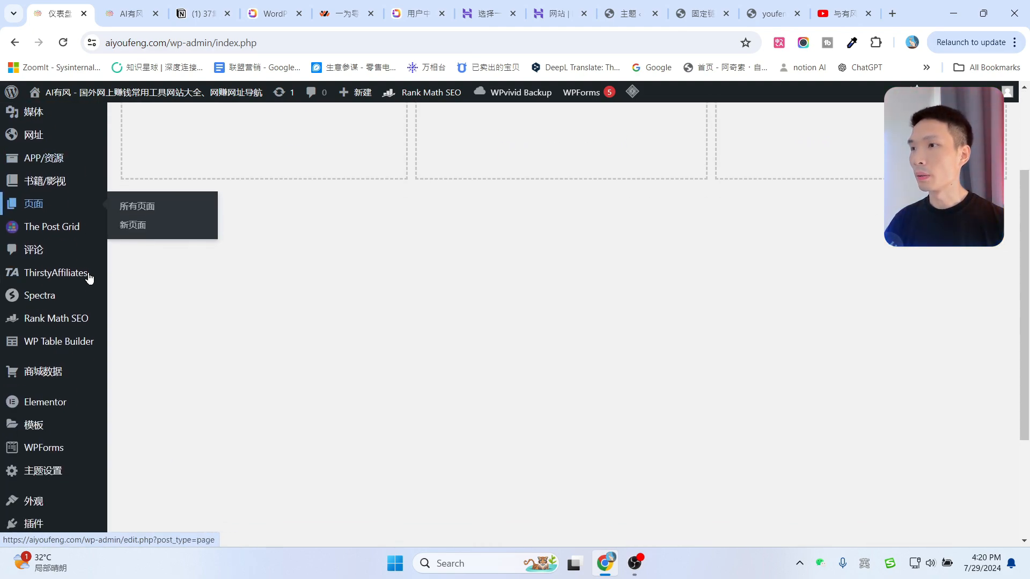
scroll(76, 421, down, 2)
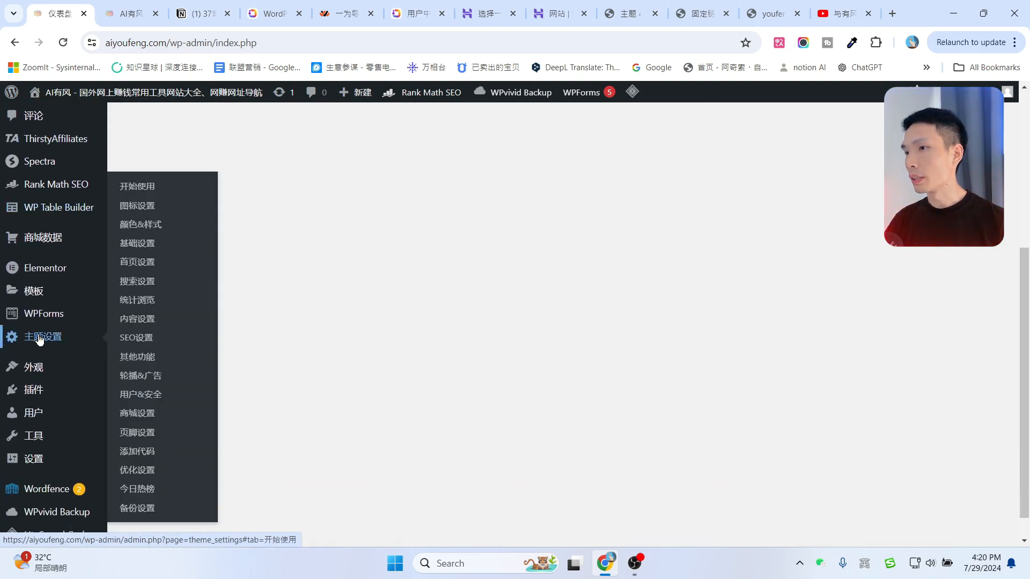
click(40, 338)
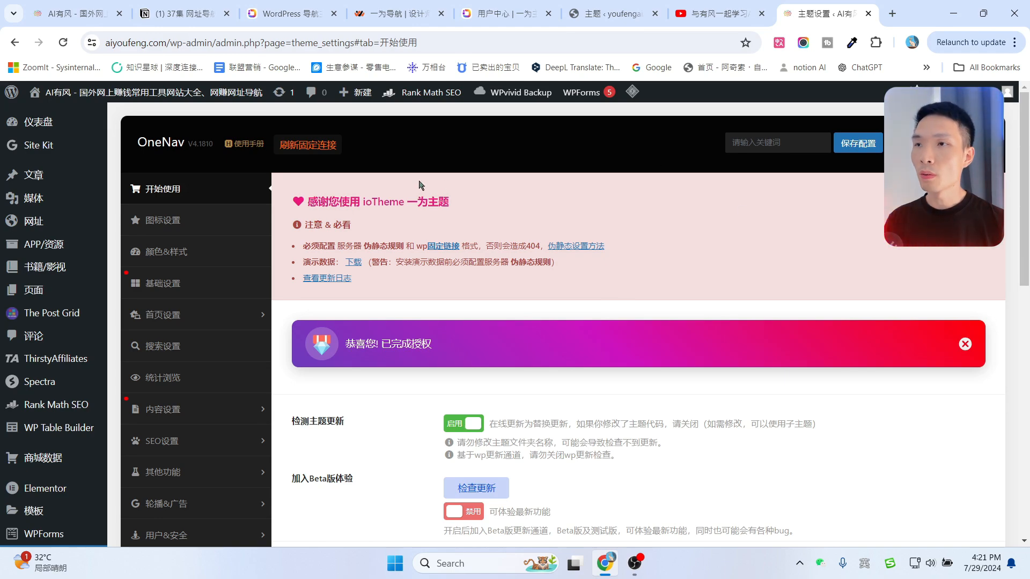
mouse_move(33, 221)
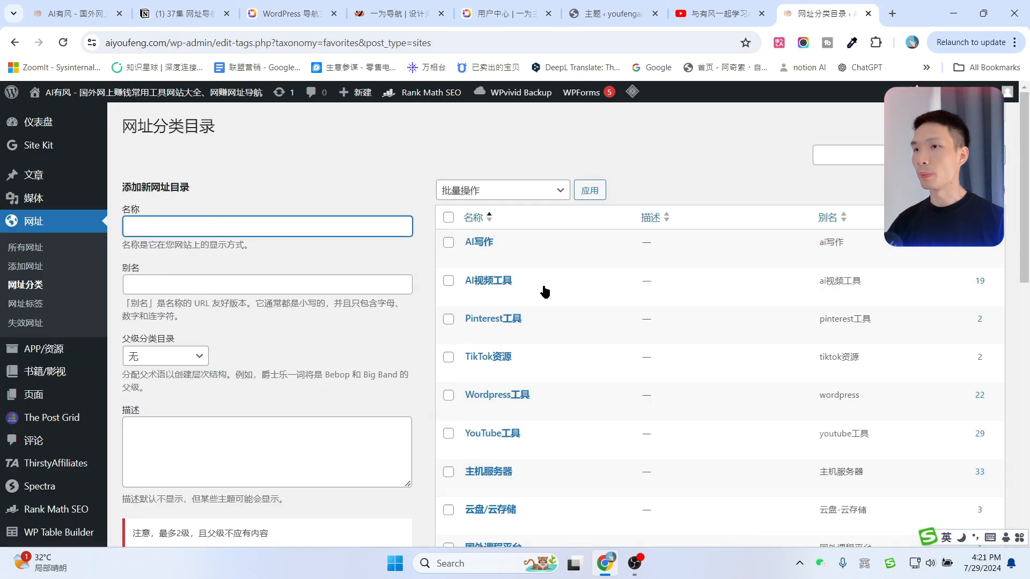
Add a new link category named AI视频工具, copying the name from the category table.
drag(463, 279, 517, 275)
key(ctrl+c)
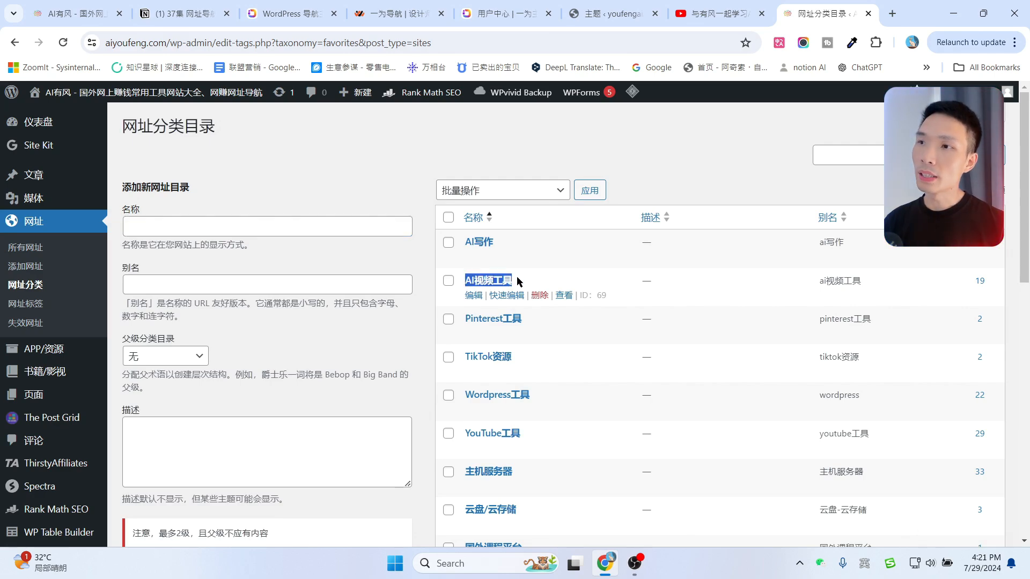
click(244, 226)
key(ctrl+v)
scroll(306, 424, down, 8)
scroll(306, 427, down, 4)
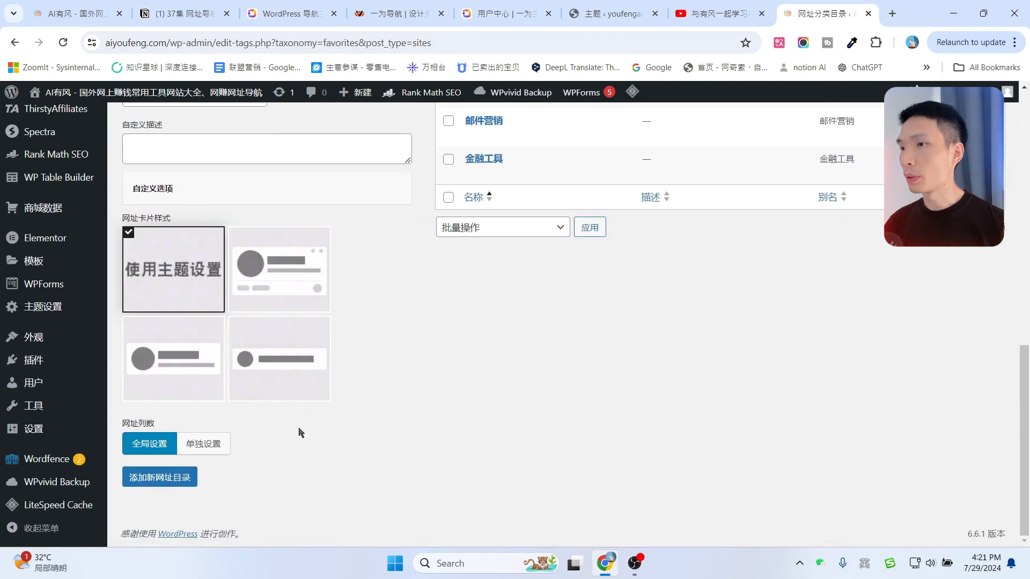
click(161, 487)
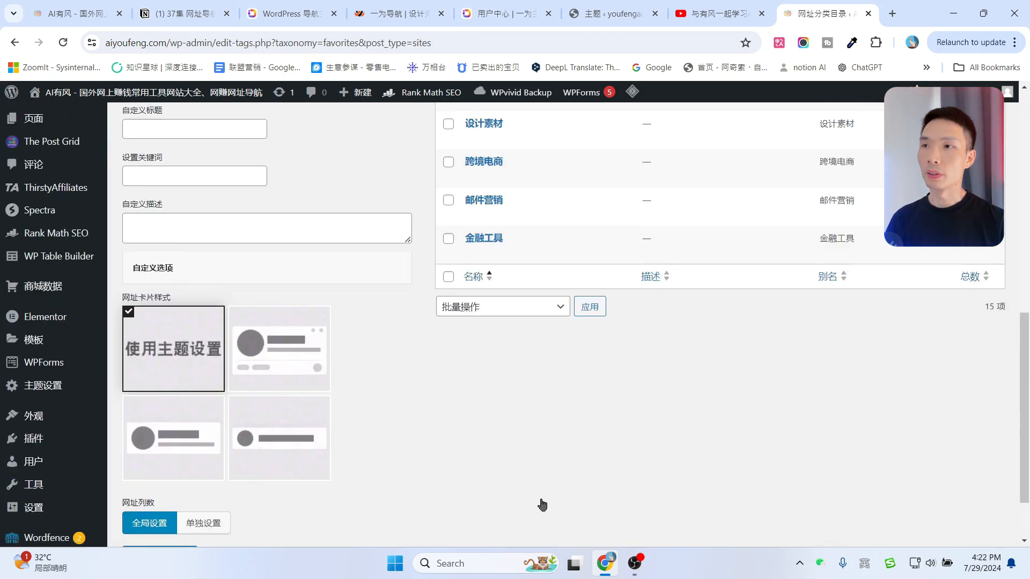
scroll(537, 482, up, 9)
scroll(570, 388, up, 3)
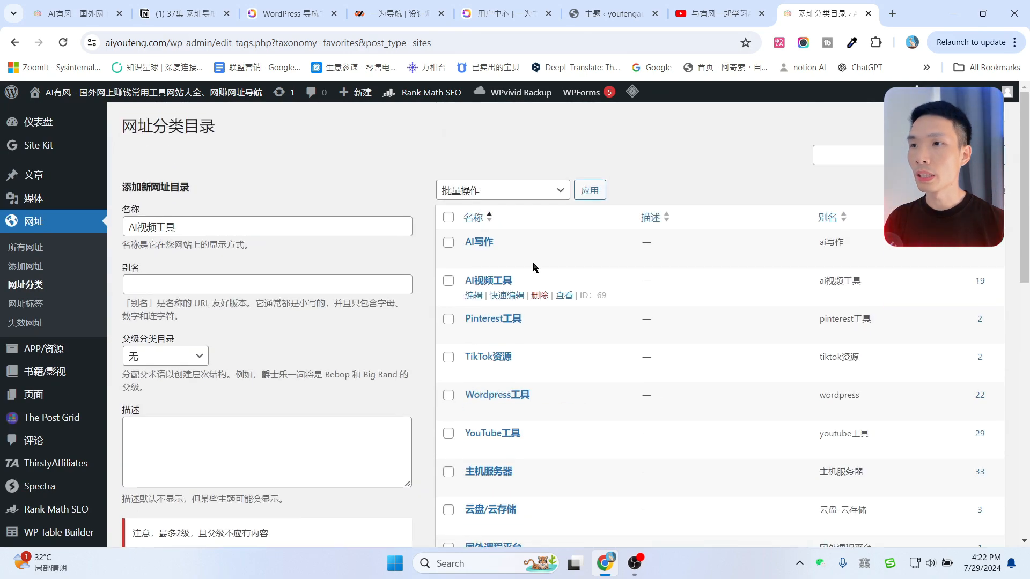
click(28, 272)
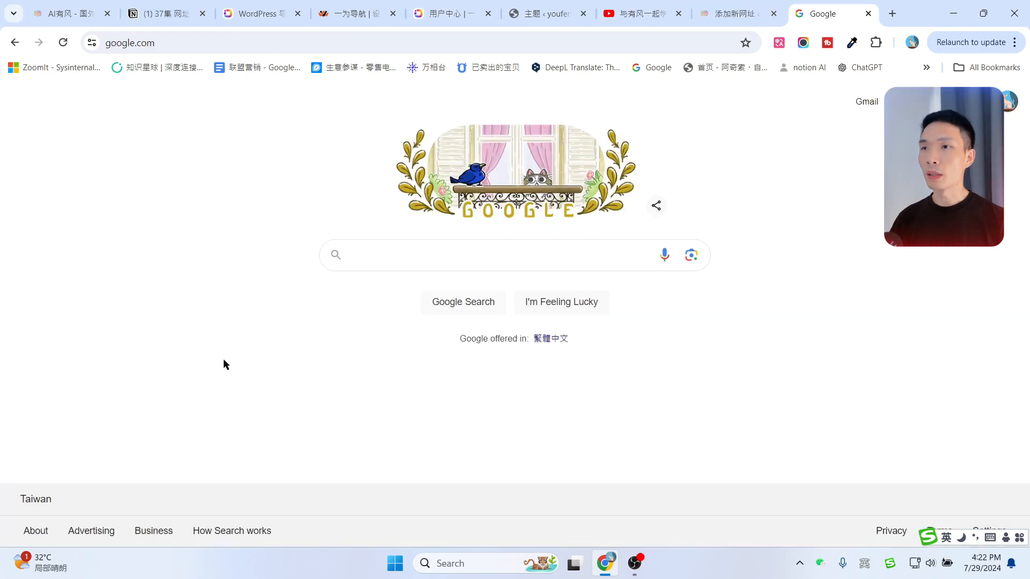
Title the new site entry 'Google' and open ChatGPT in a background tab.
click(169, 48)
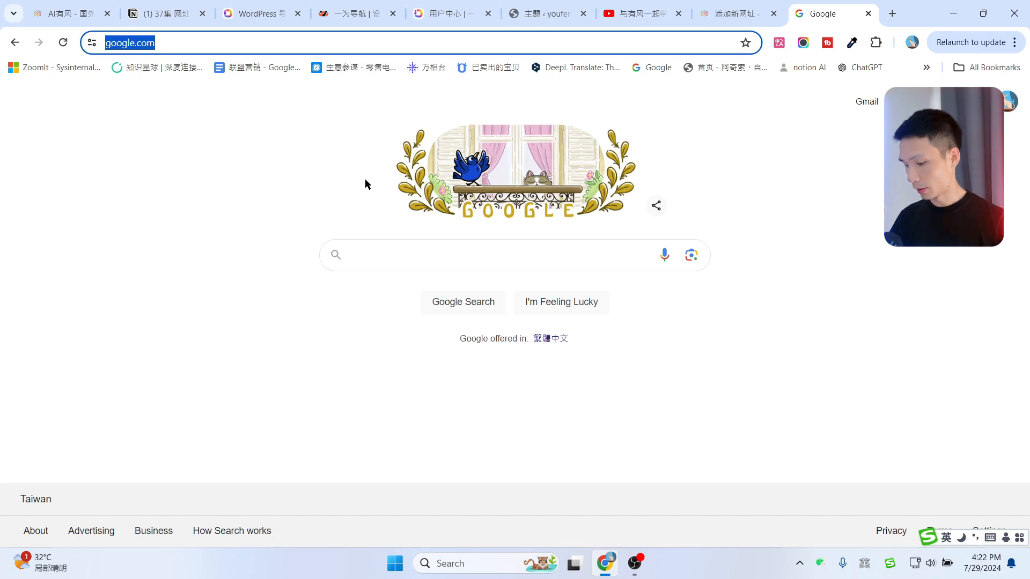
click(152, 17)
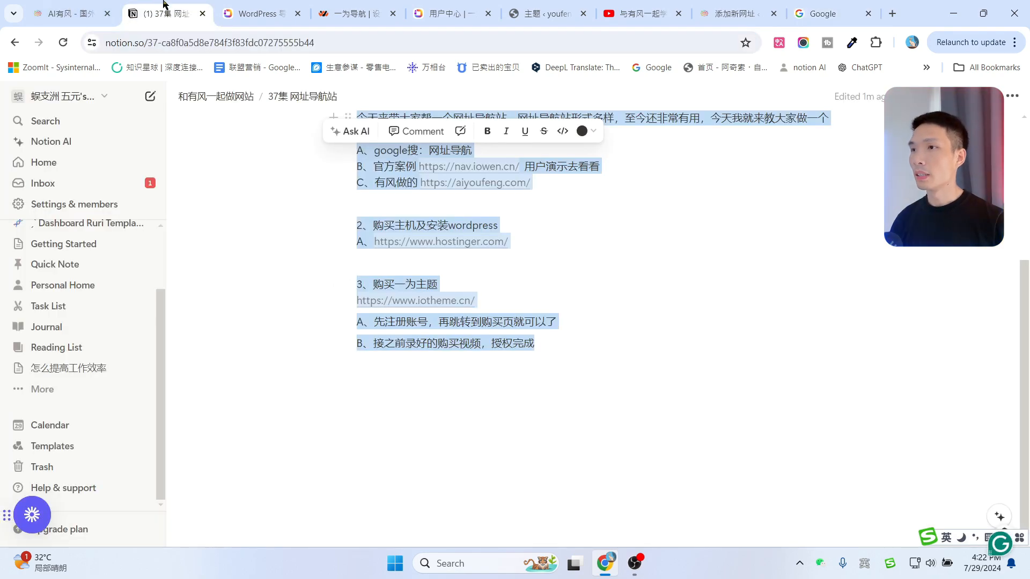
click(37, 6)
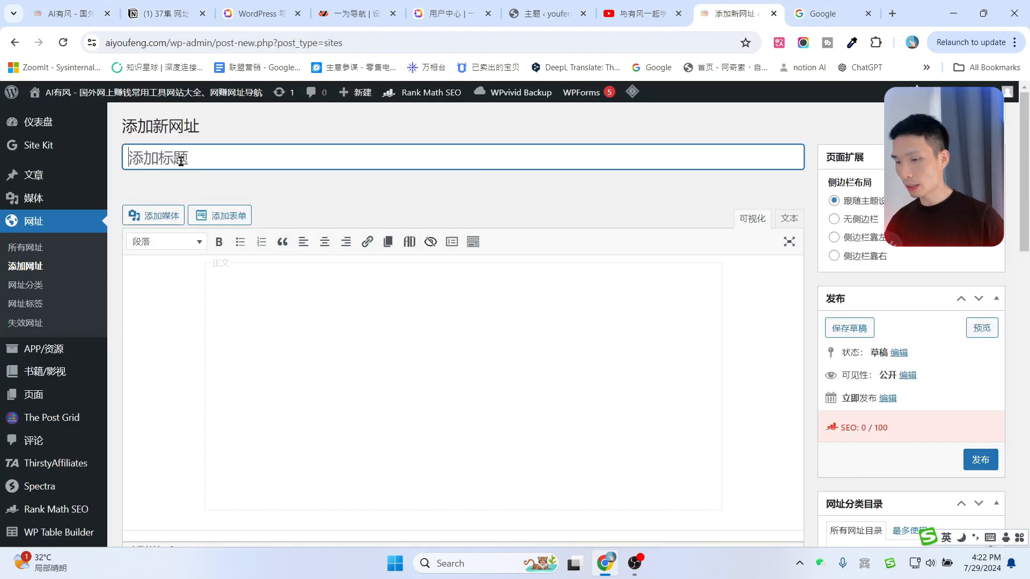
text(G)
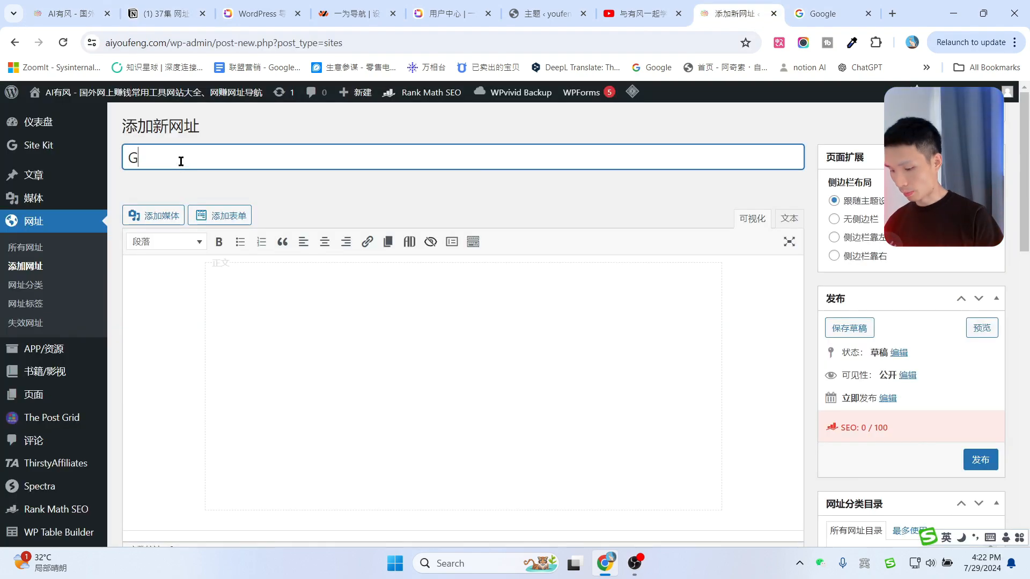
text(oogle)
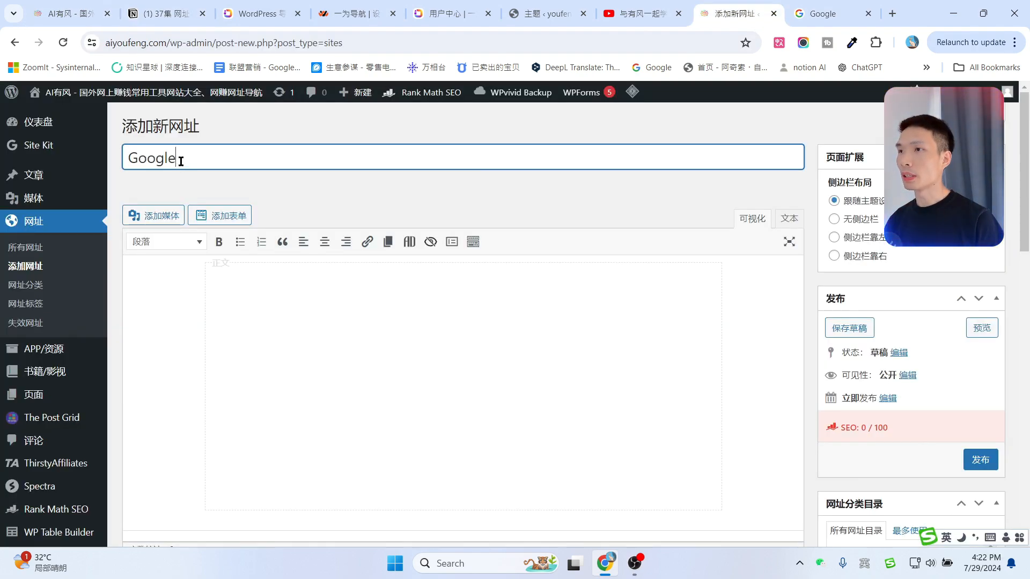
click(373, 301)
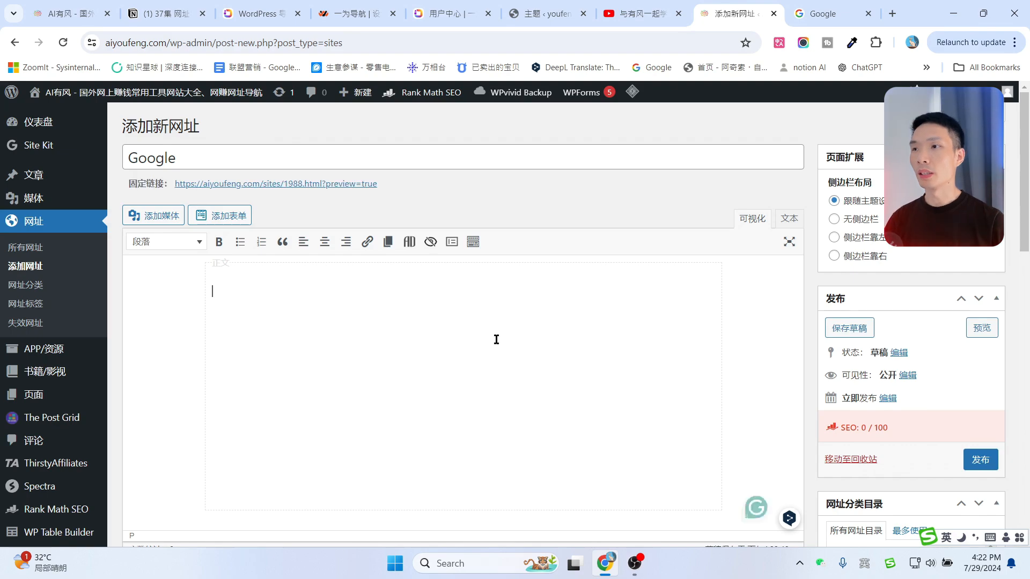
scroll(511, 341, down, 3)
scroll(513, 329, up, 3)
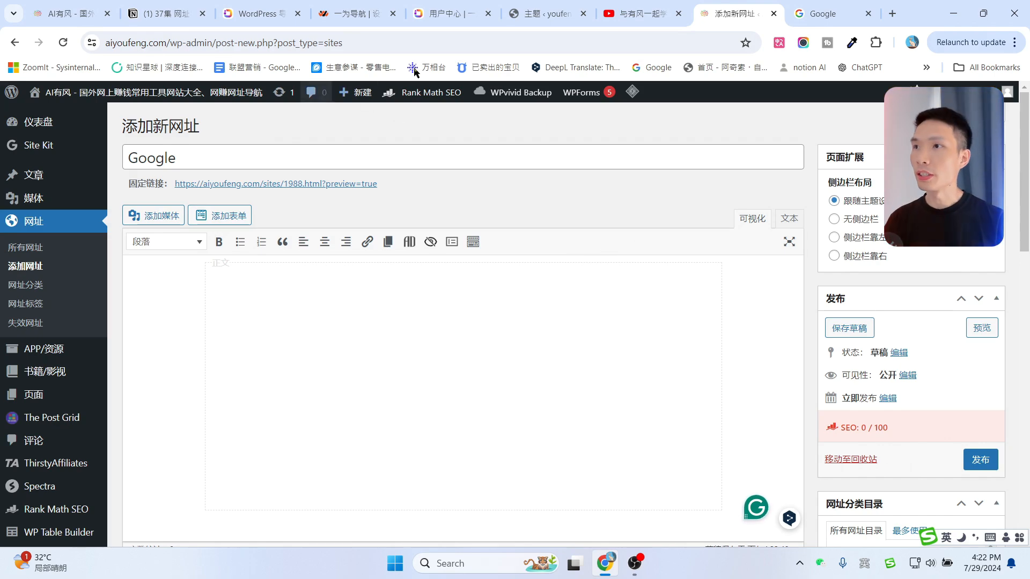
middle_click(861, 67)
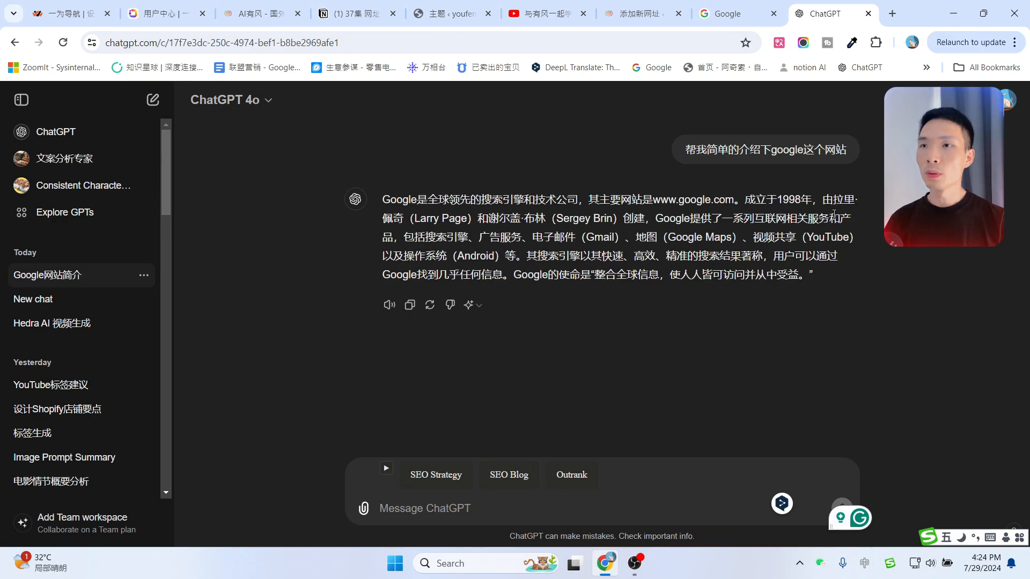
drag(686, 152, 858, 155)
click(771, 166)
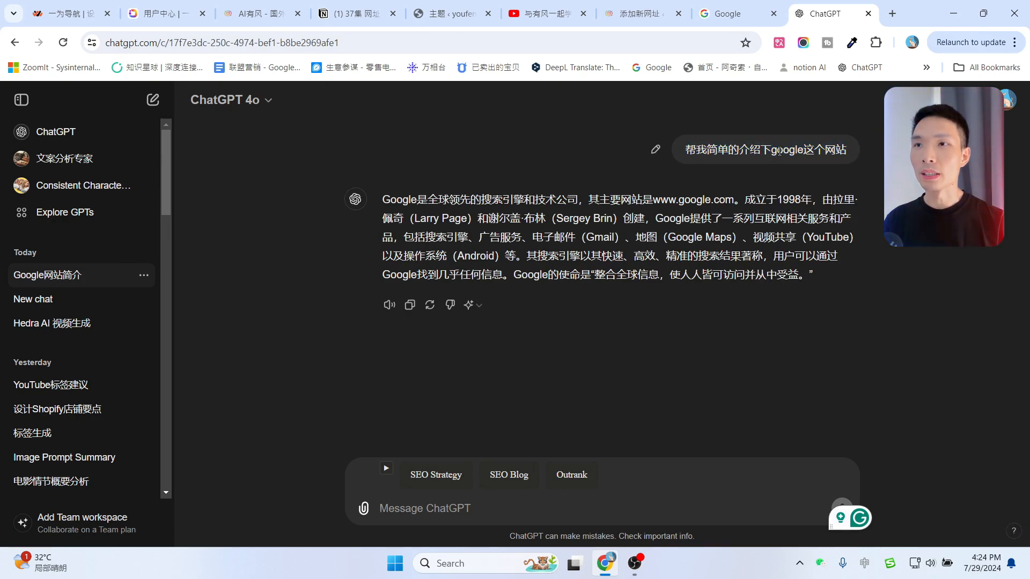
drag(768, 152, 808, 152)
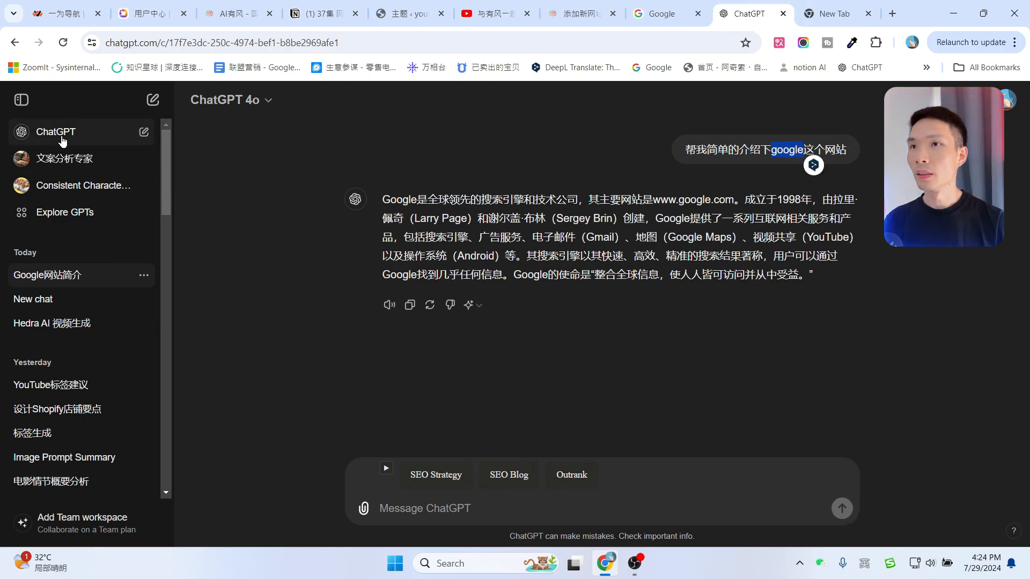
click(152, 102)
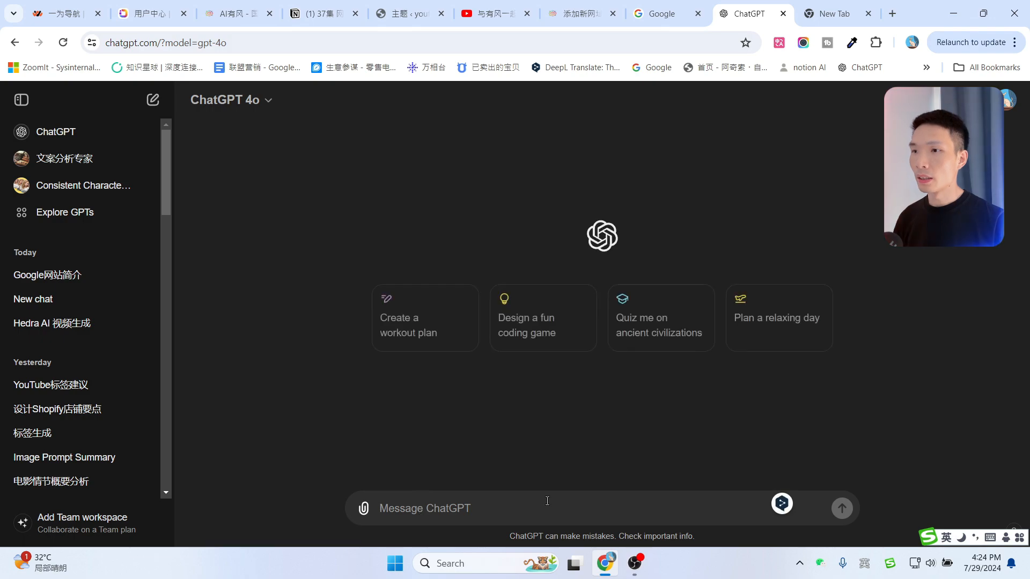
text(https://yahoo.com/)
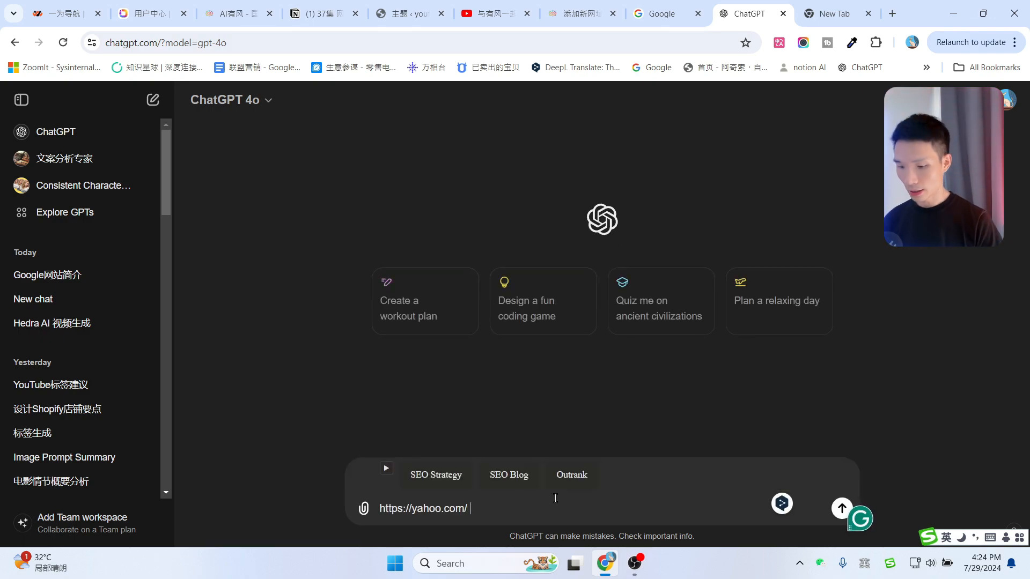
key(shift)
text(这个网)
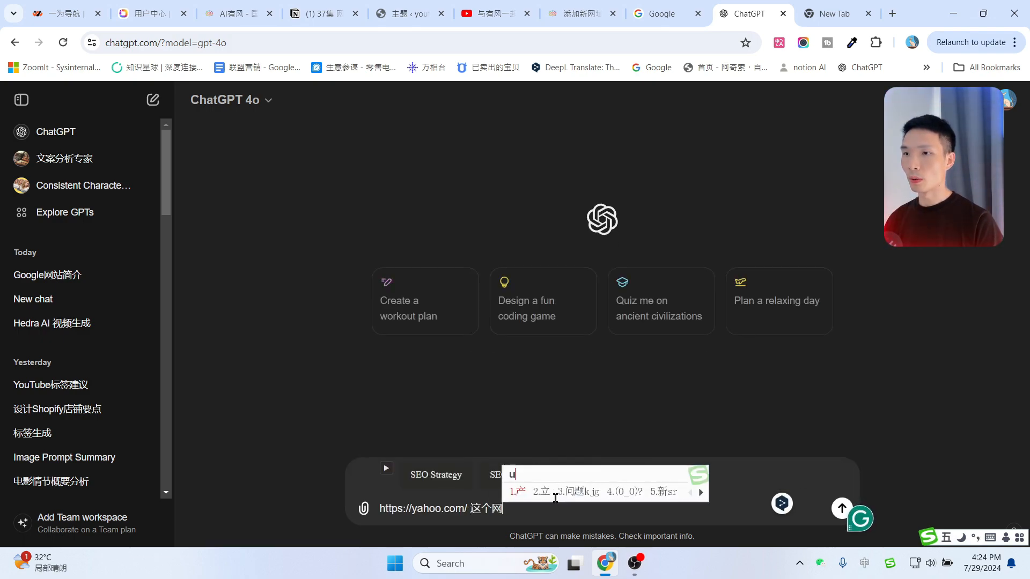
text(站是w做什么的)
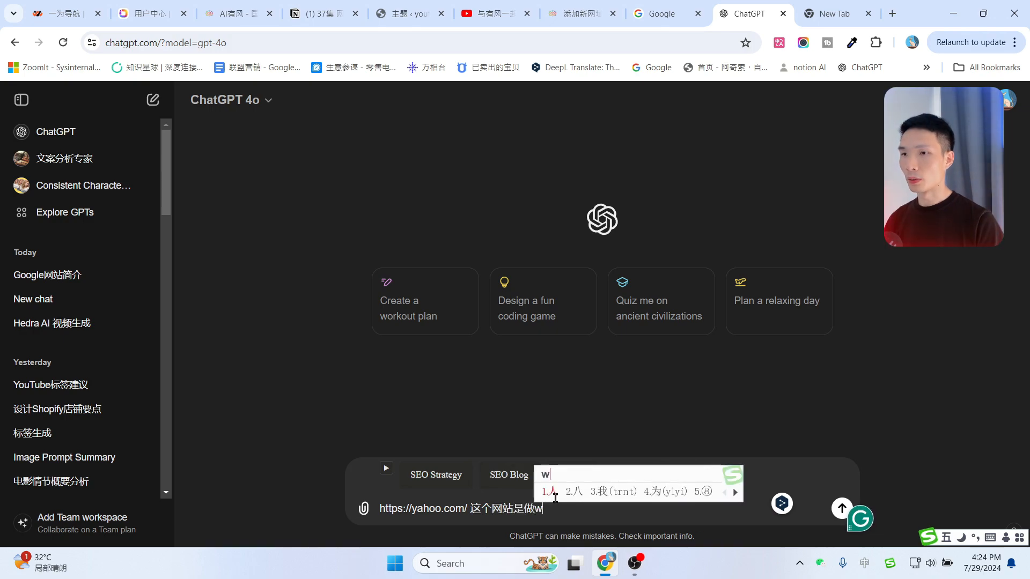
key(Return)
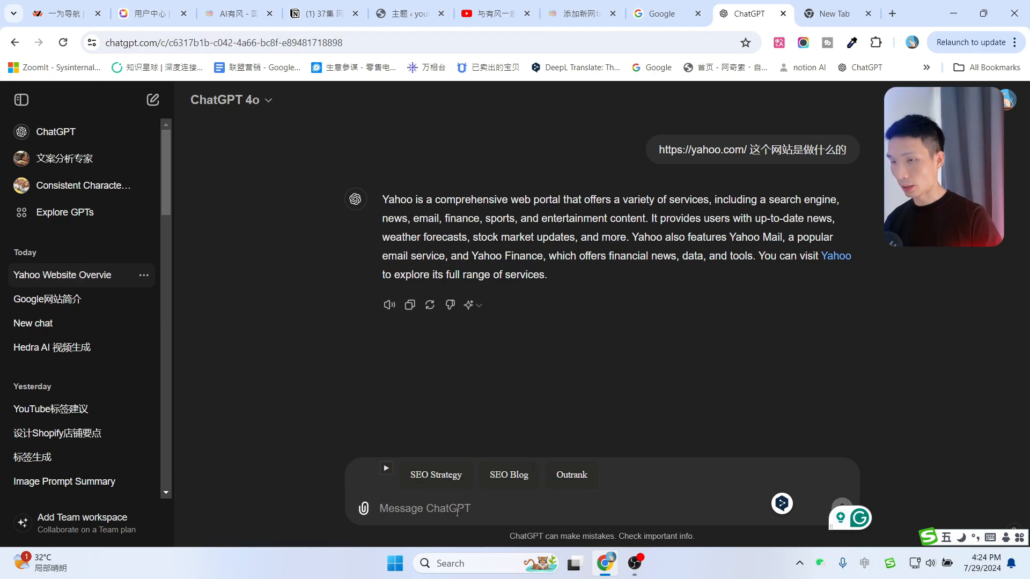
Ask ChatGPT to answer in Chinese with 用中文写.
text(用中文写)
key(Return)
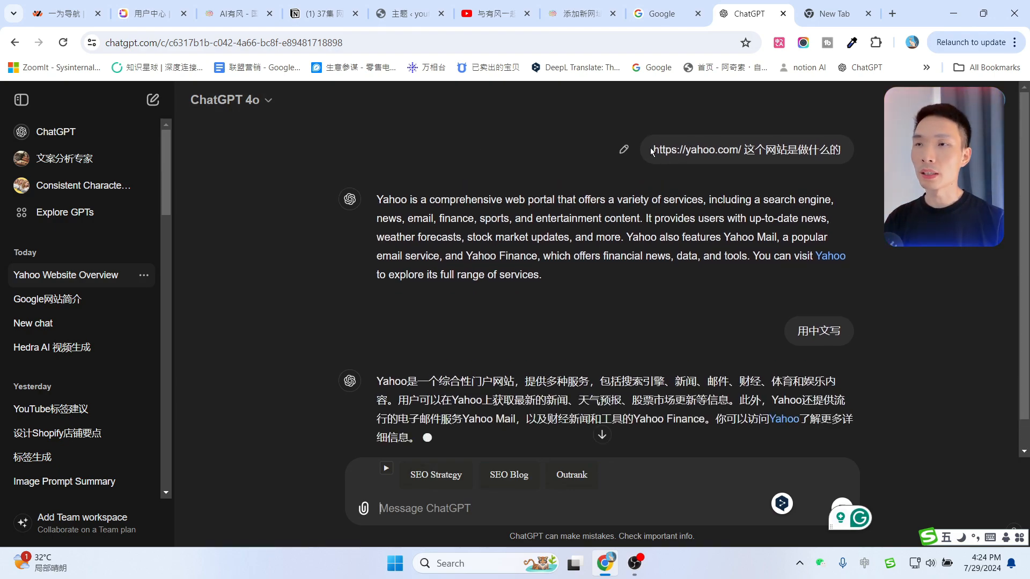
drag(651, 151, 746, 150)
click(646, 197)
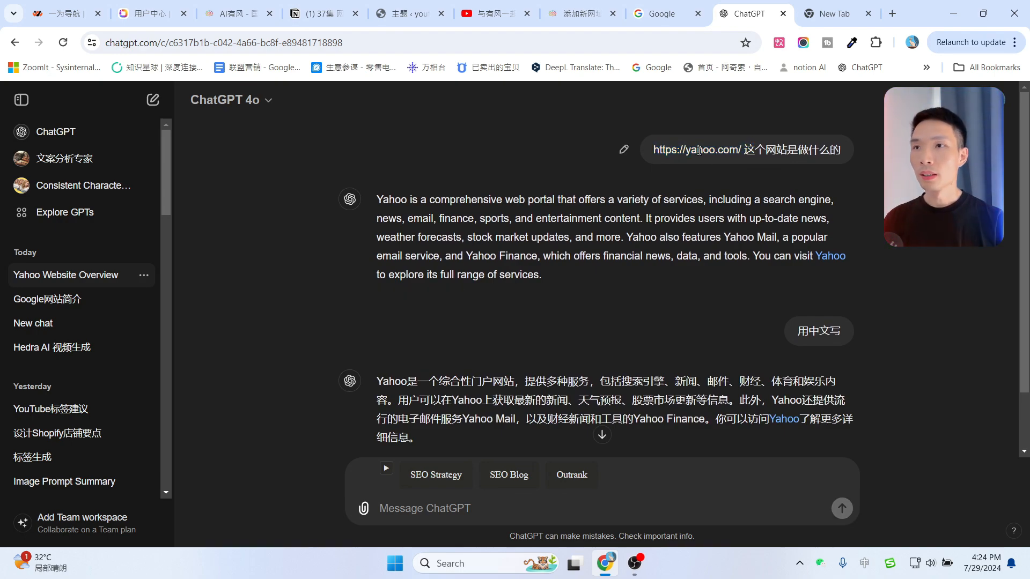
drag(686, 153, 709, 150)
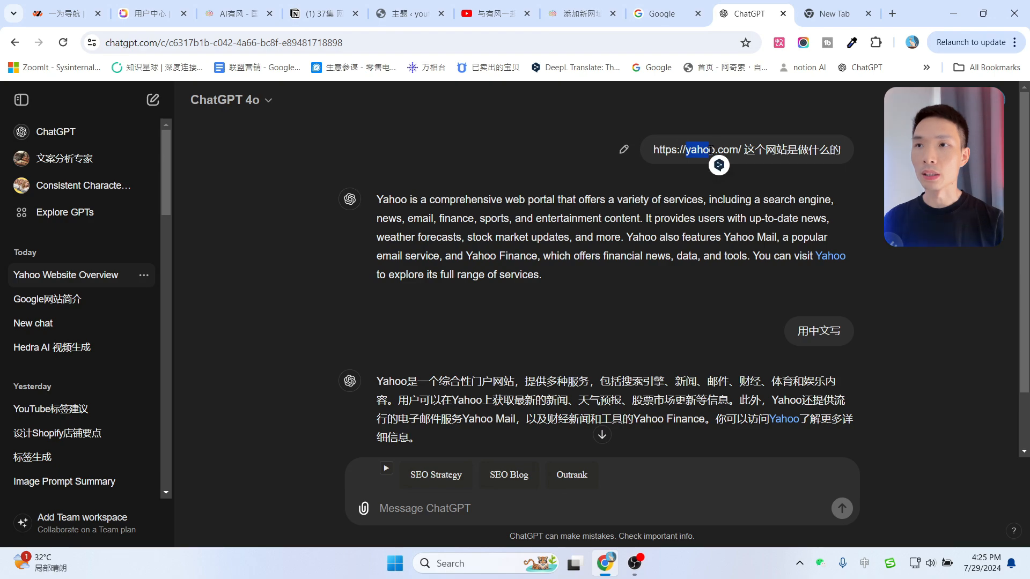
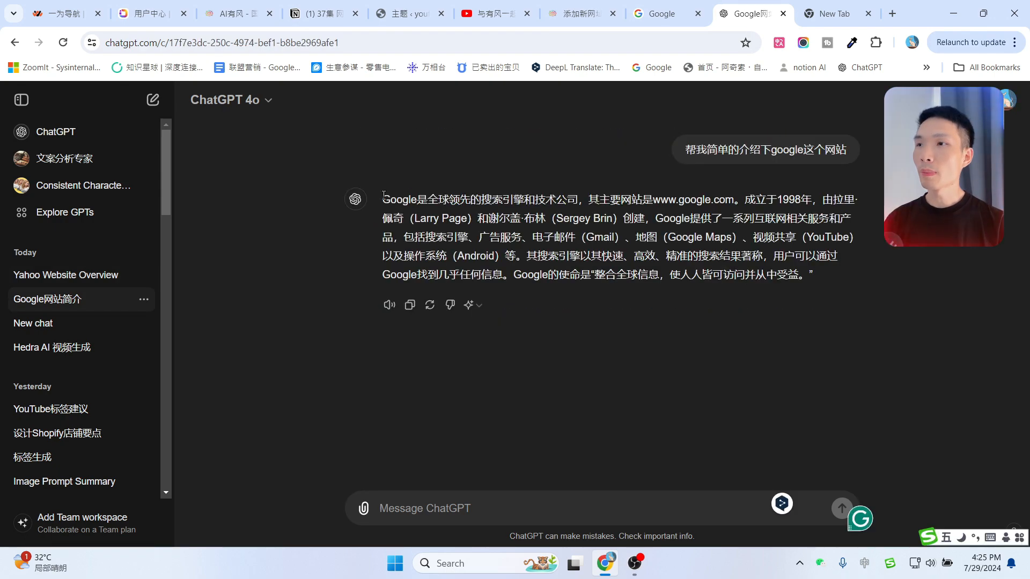
Copy ChatGPT's Chinese reply about Google into the body of the WordPress 添加新网址 entry.
drag(383, 195, 822, 274)
key(ctrl+c)
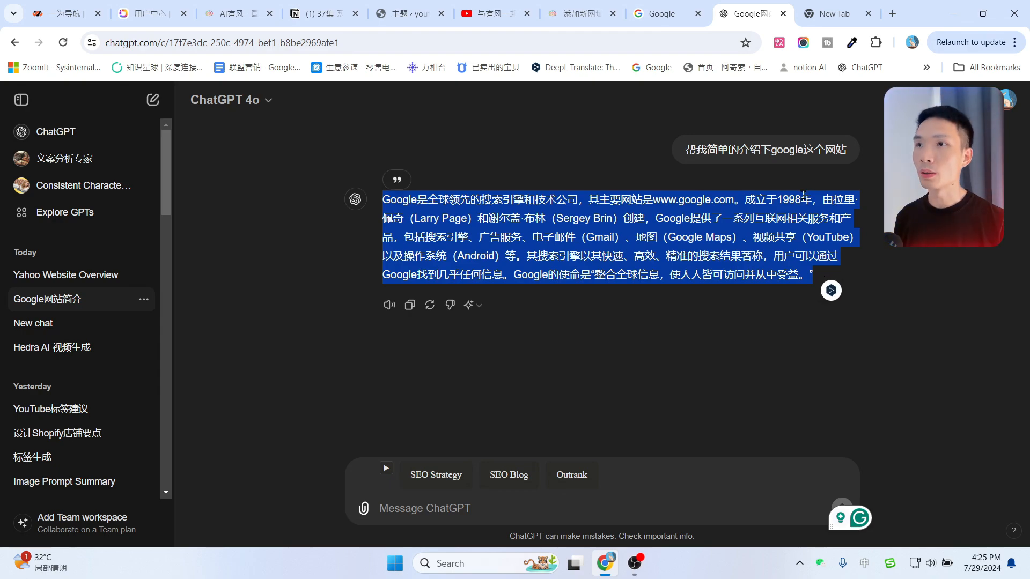
click(582, 13)
key(ctrl+v)
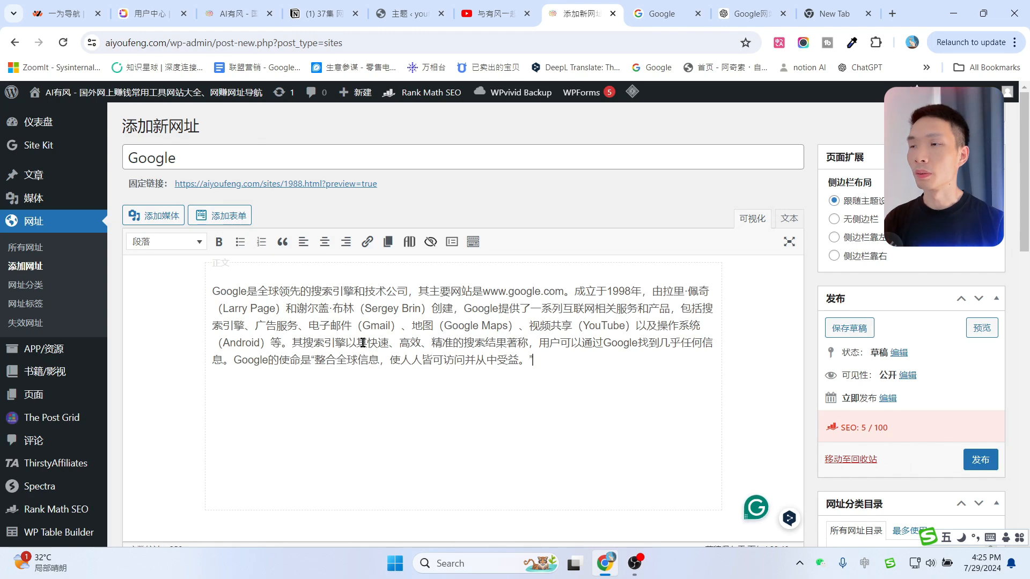
Switch the entry's 直接跳转 toggle from 禁用 to 启用.
scroll(412, 343, down, 4)
scroll(418, 328, up, 4)
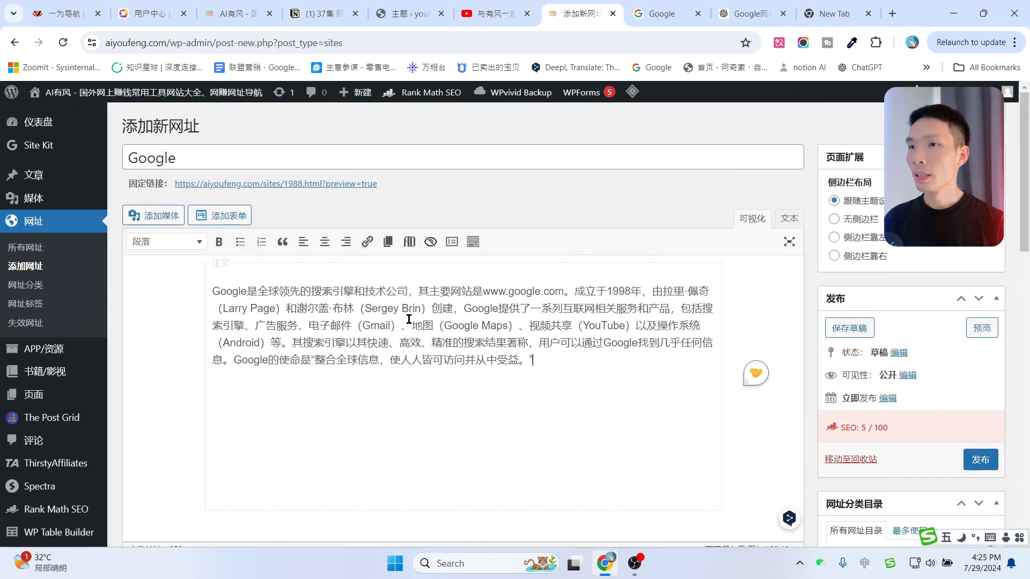
scroll(408, 319, down, 7)
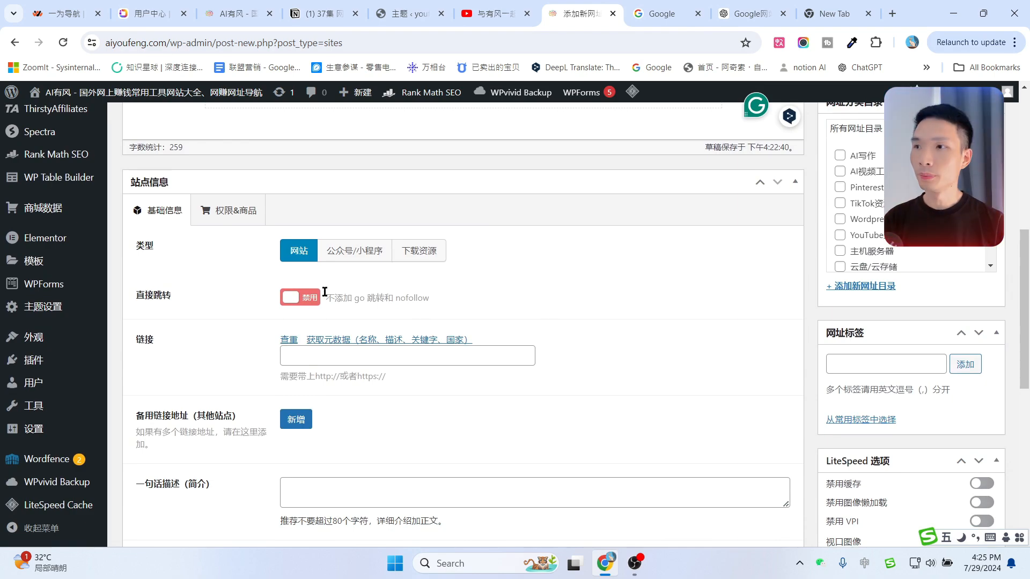
drag(141, 296, 219, 296)
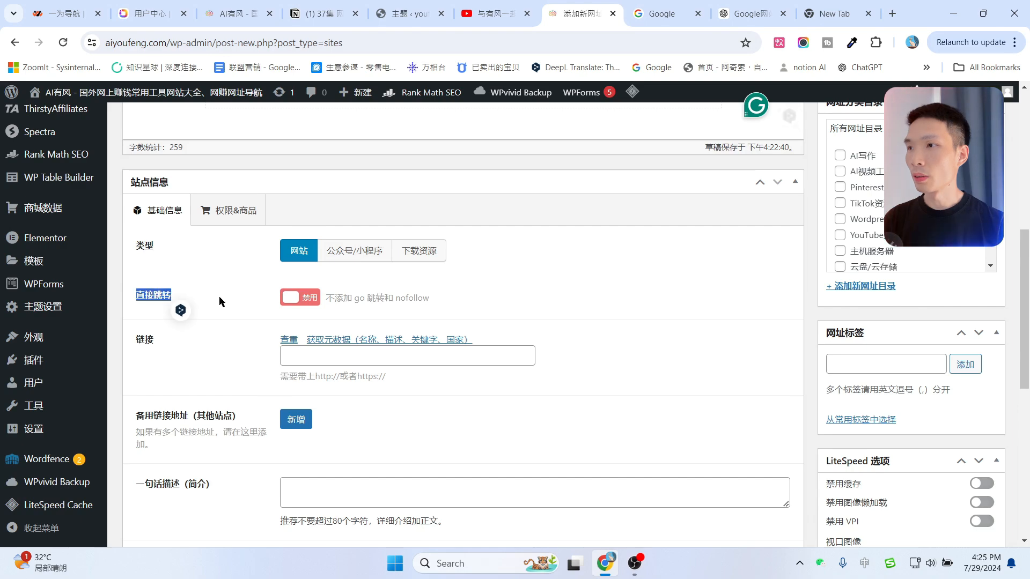
click(299, 297)
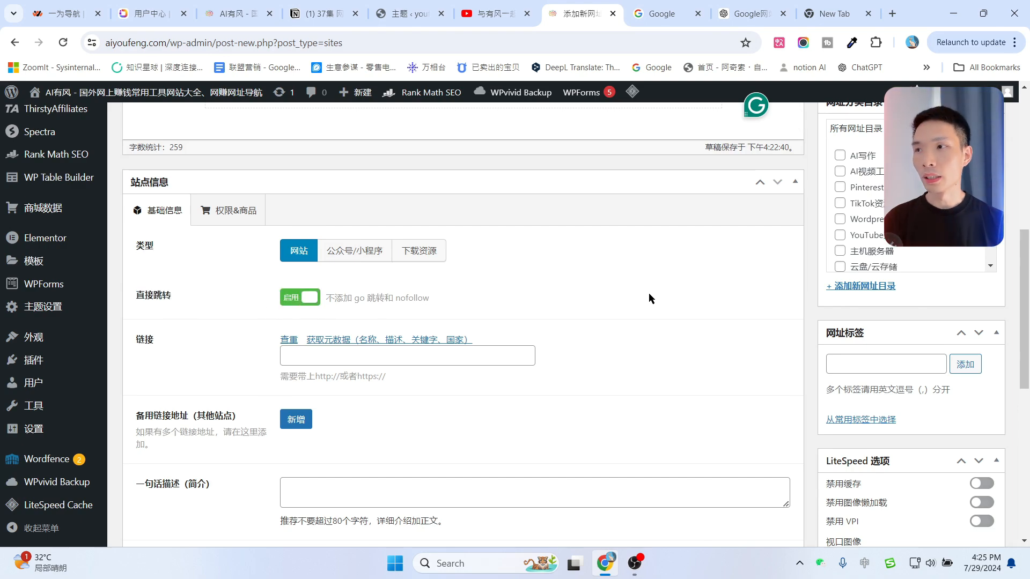
Try the Capcut card link on the live navigation site, dismiss the region notice, and come back.
click(230, 13)
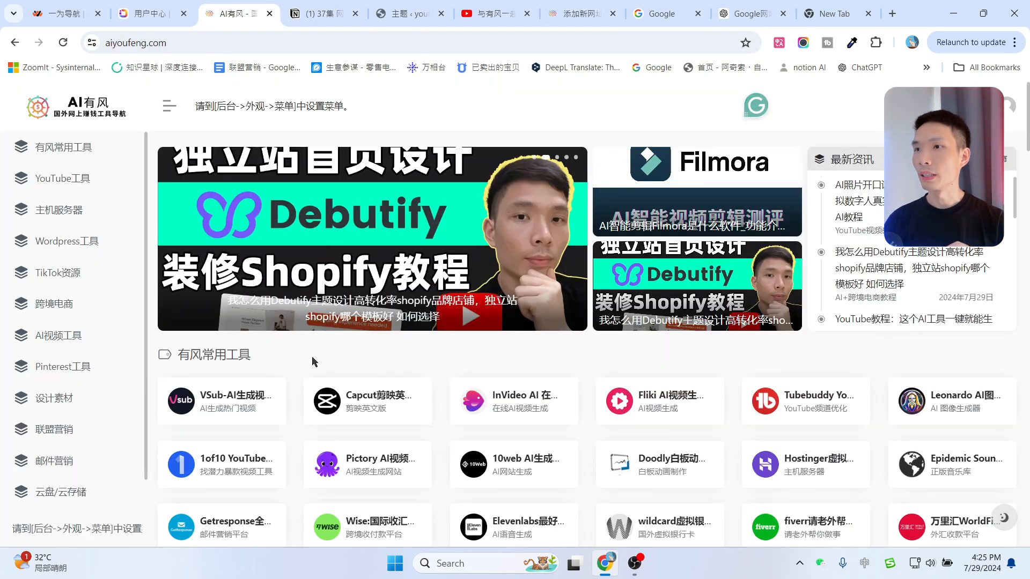
scroll(369, 336, down, 1)
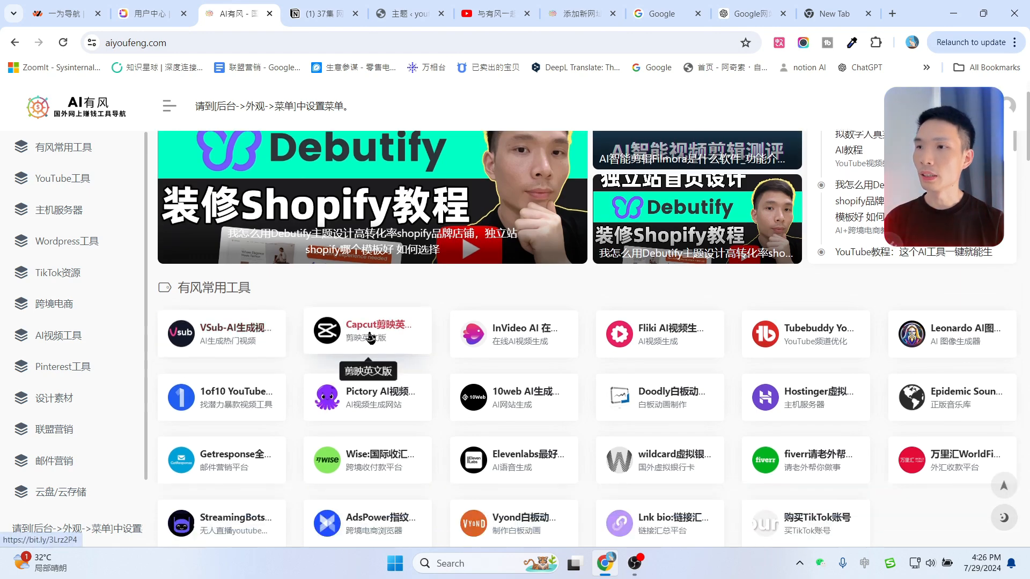
click(370, 335)
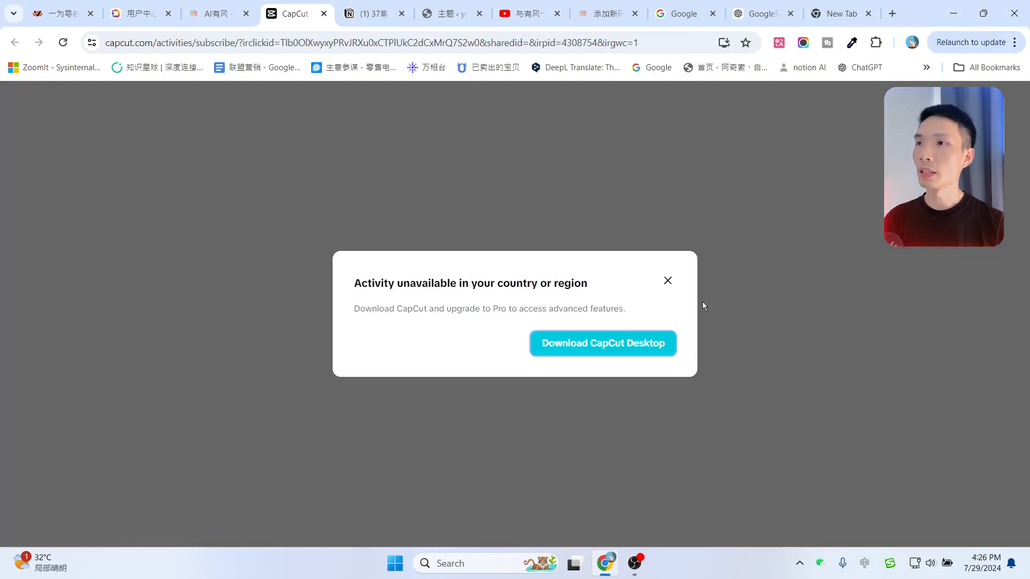
click(668, 281)
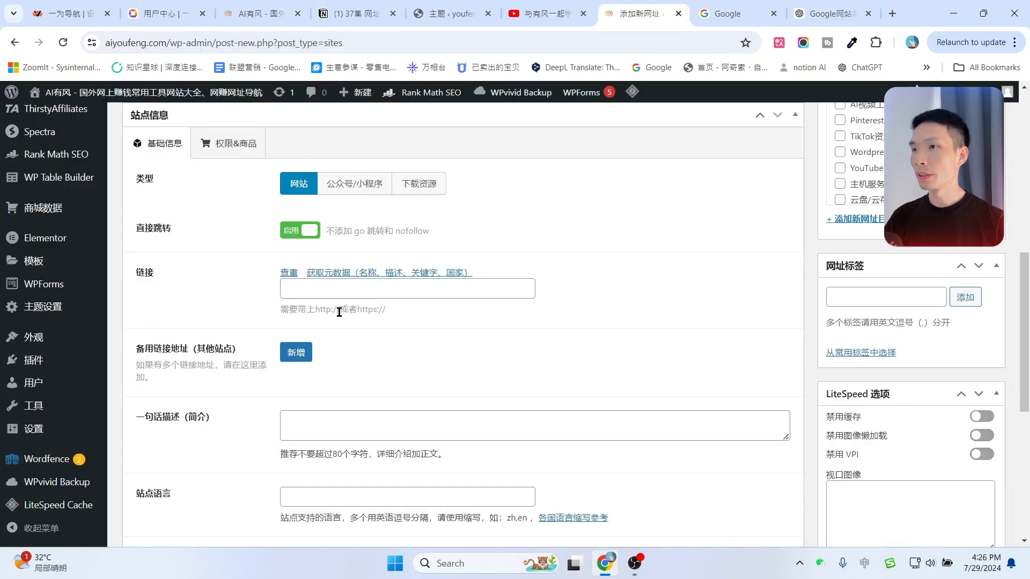
click(358, 292)
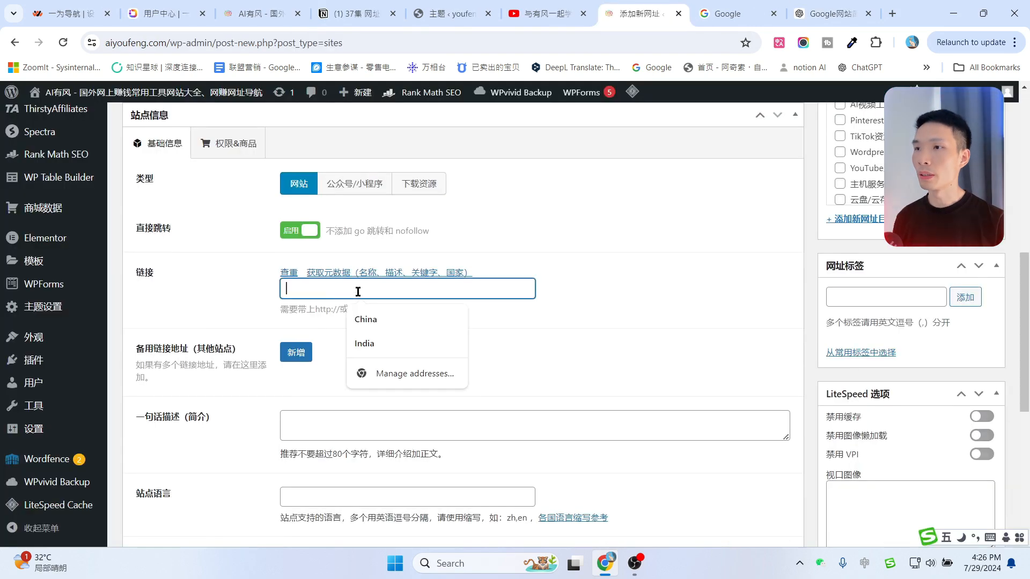
click(702, 4)
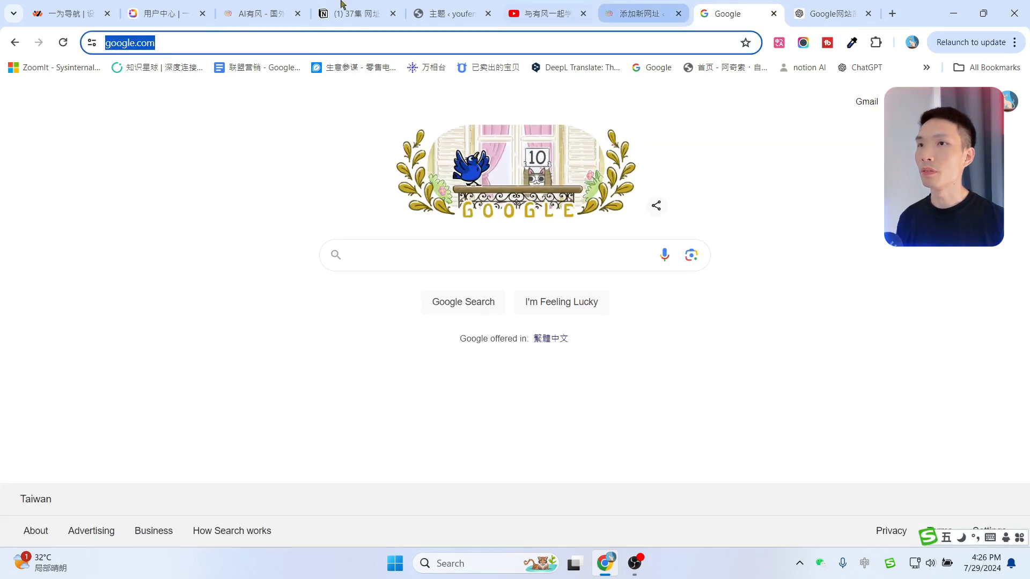
click(212, 42)
key(ctrl+a)
key(ctrl+c)
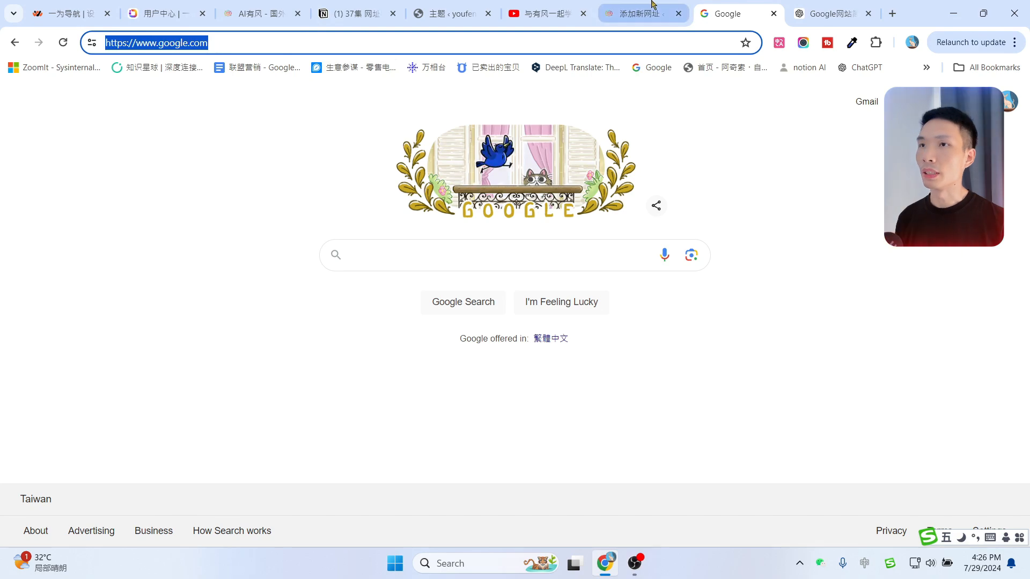
click(652, 4)
key(ctrl+v)
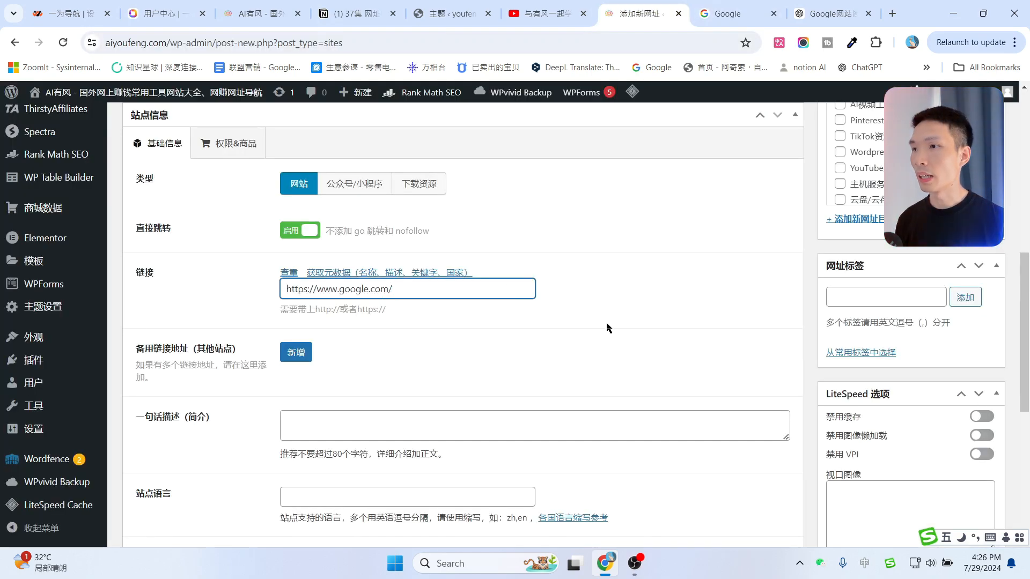
Add a backup link row with 新增, then delete it again so no backup links remain.
scroll(253, 301, down, 1)
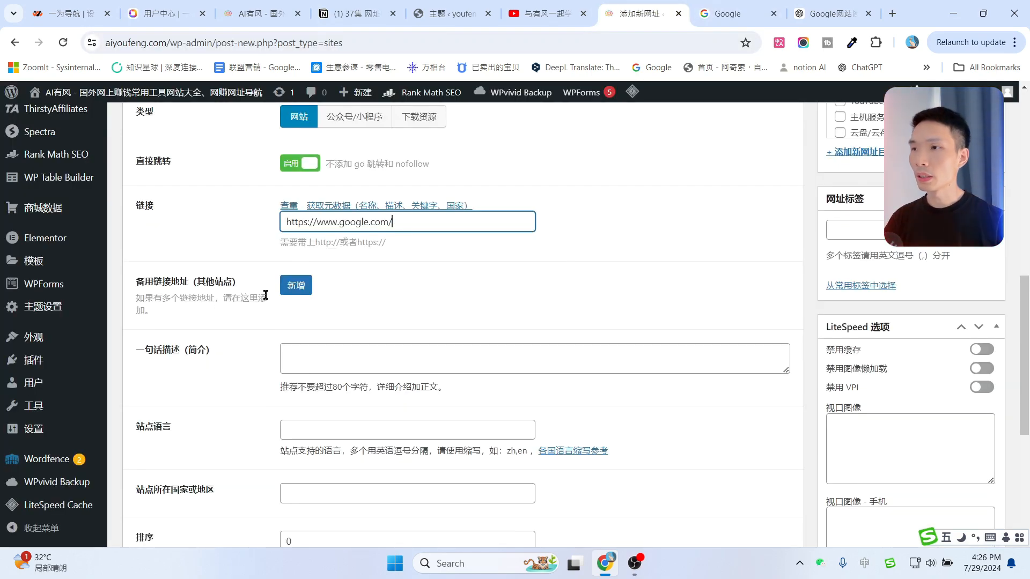
click(304, 291)
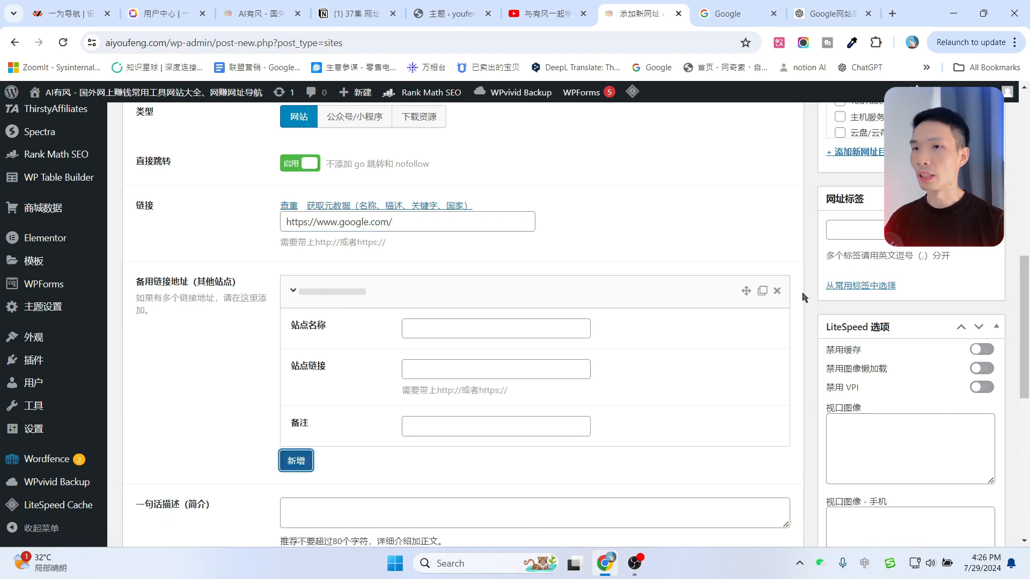
click(777, 291)
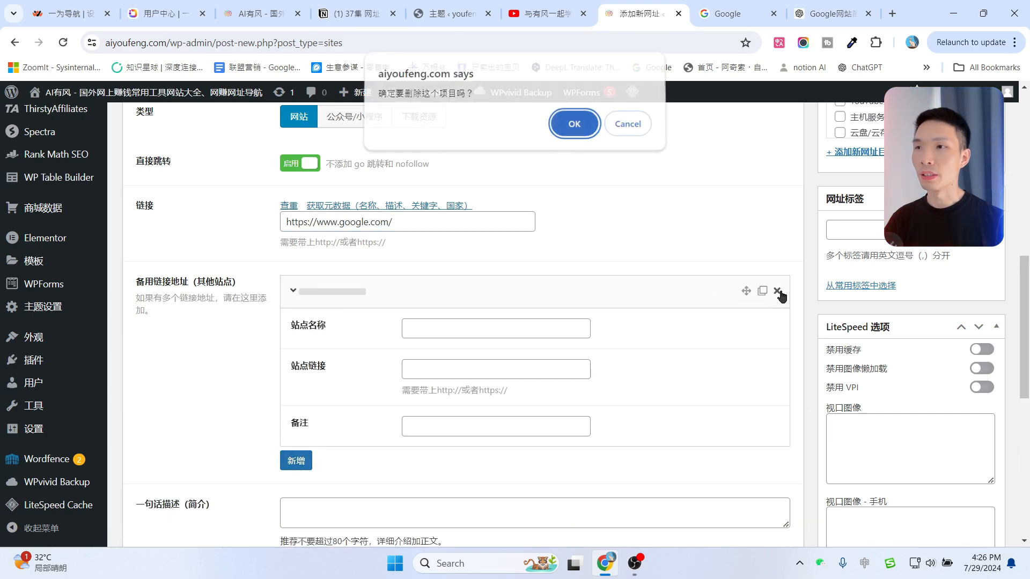
click(574, 128)
scroll(506, 266, down, 1)
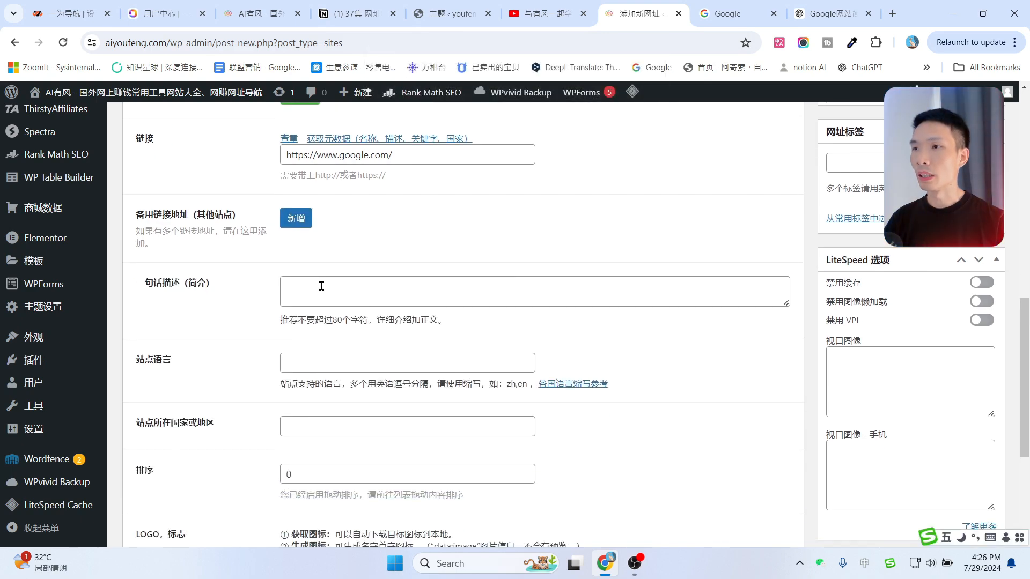
click(322, 286)
Enter 最大的搜索引擎网站 as the entry's one-line description.
scroll(376, 257, up, 10)
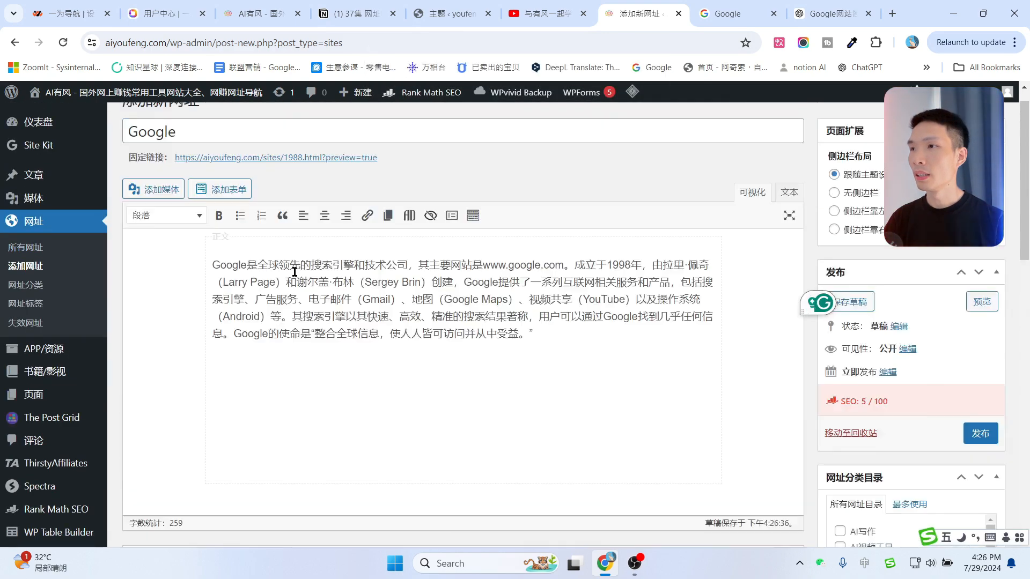
scroll(305, 362, down, 10)
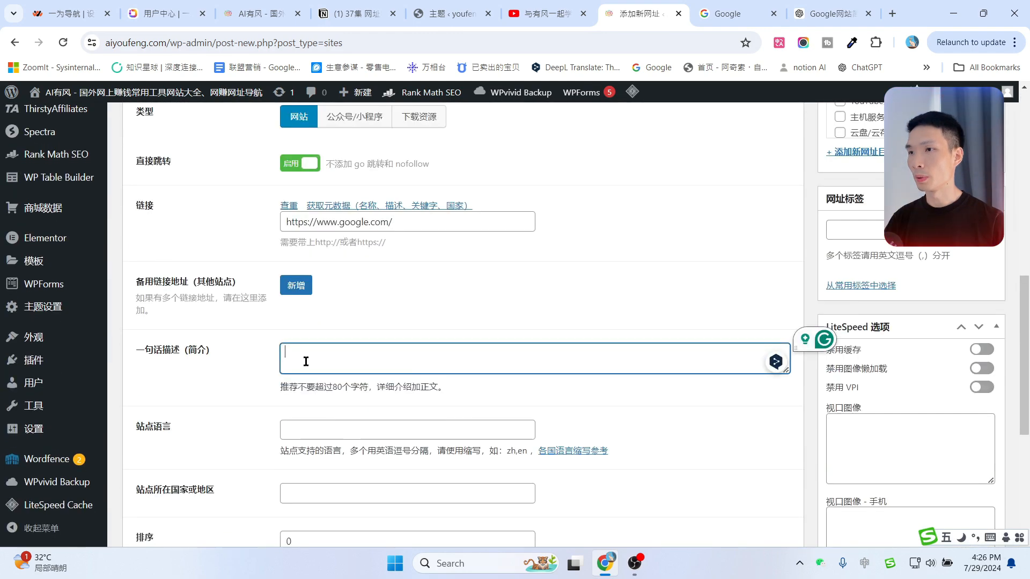
text(最大的搜索引擎网站)
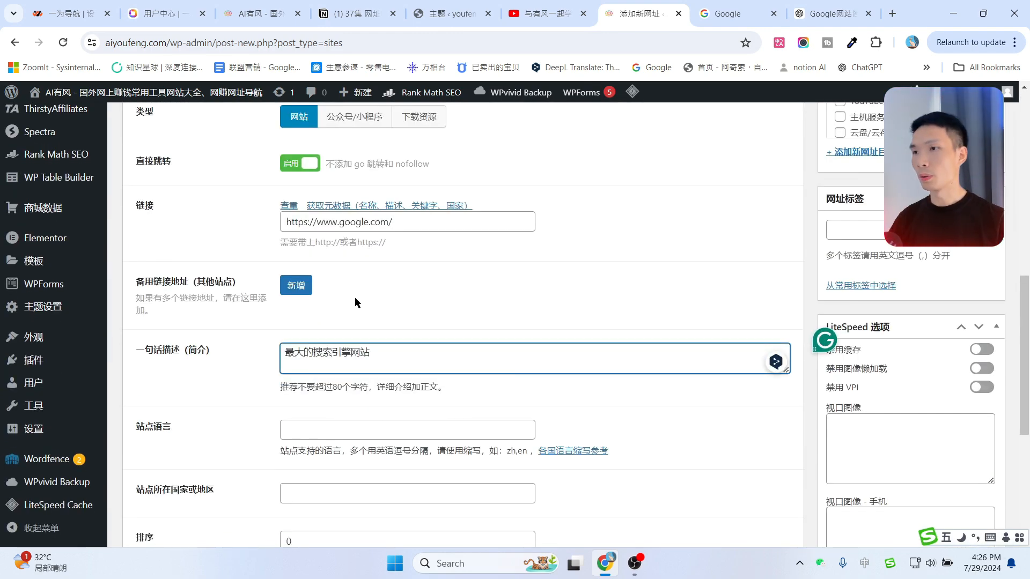
click(309, 384)
Compare with the live navigation site, then return to the form's 站点语言 field.
drag(377, 351, 190, 351)
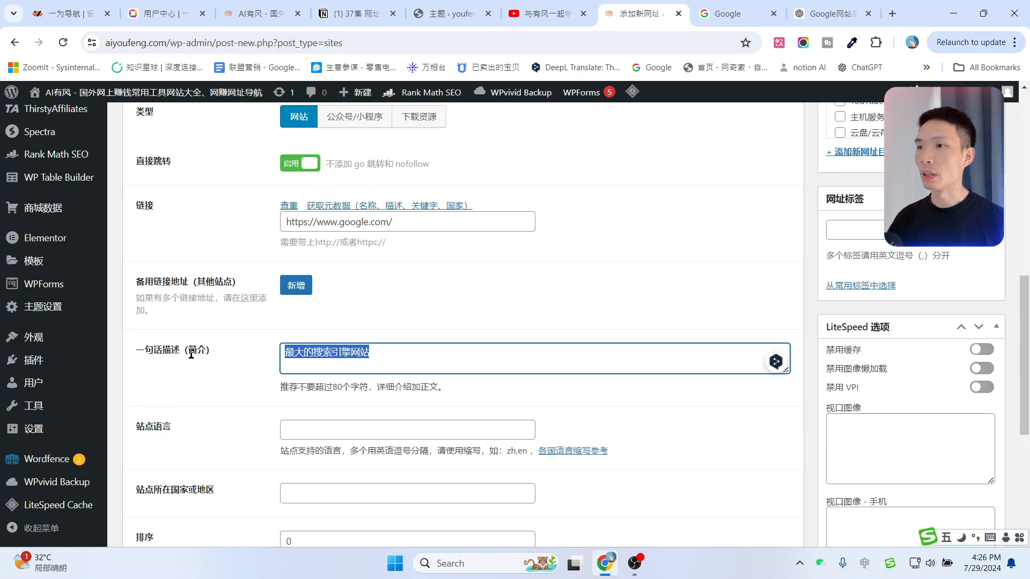
click(259, 5)
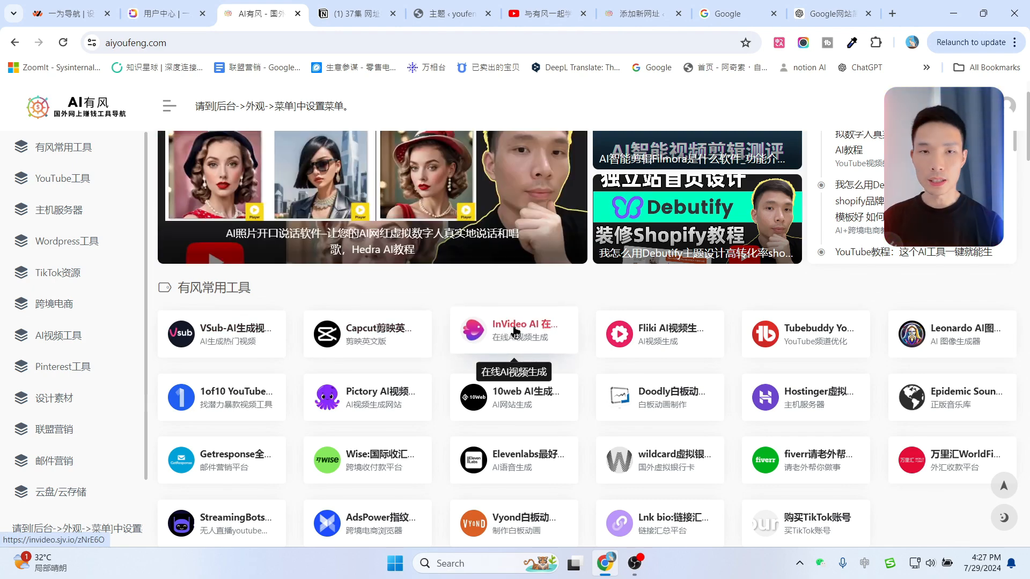
click(852, 11)
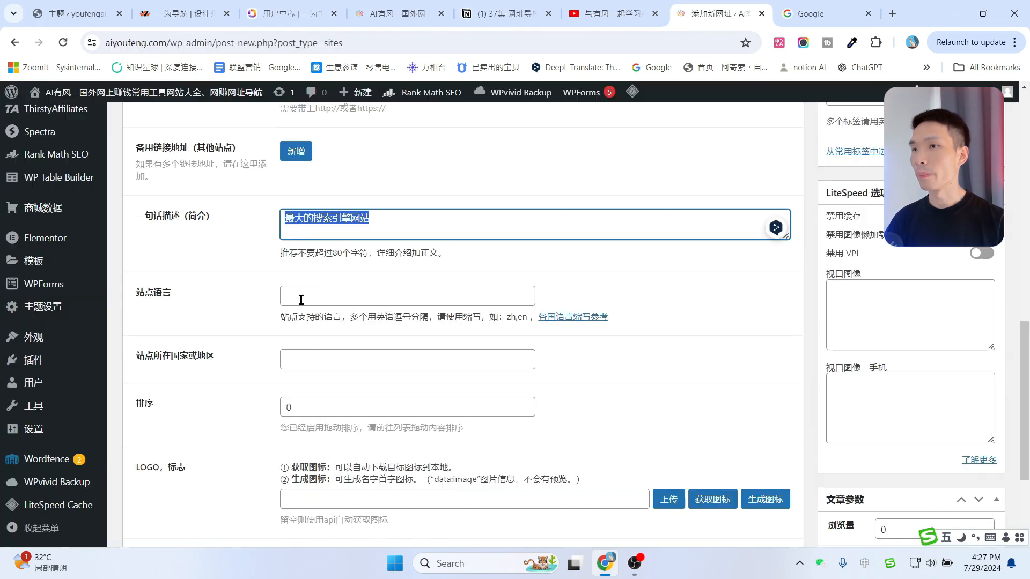
click(345, 299)
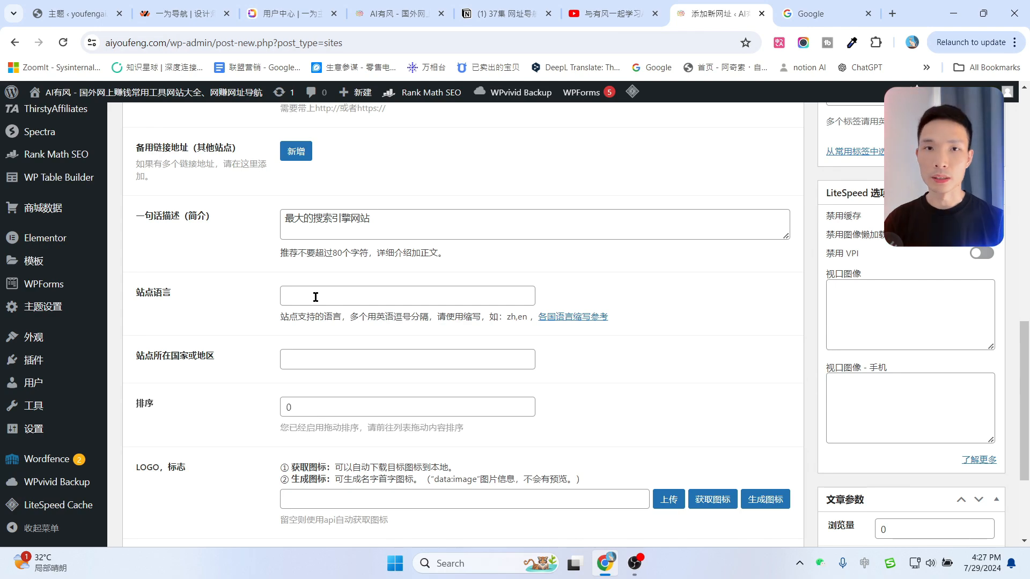
Look through Wikipedia's ISO 639-1 language code table, then go back to the 添加新网址 tab.
click(567, 322)
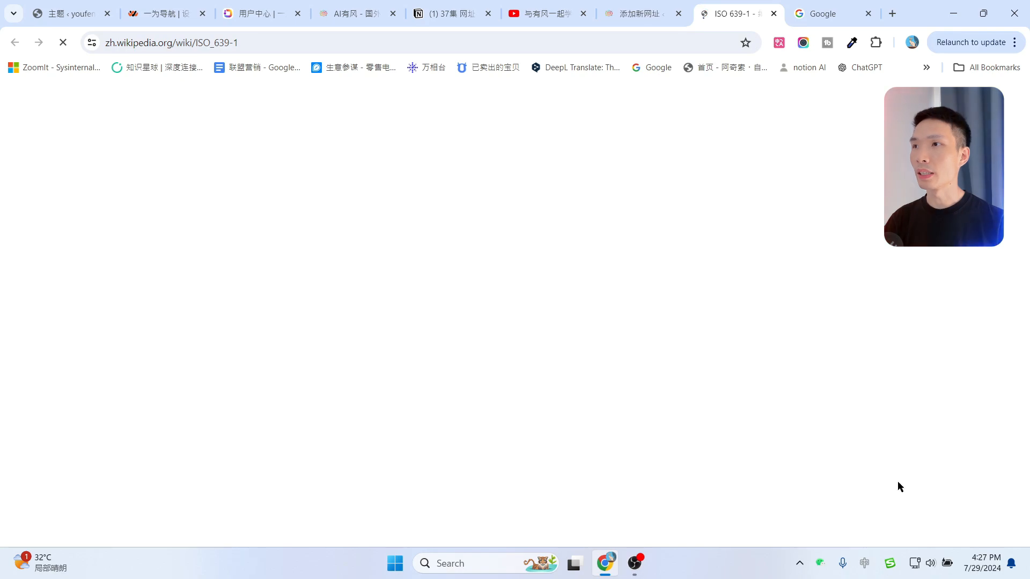
scroll(381, 257, down, 5)
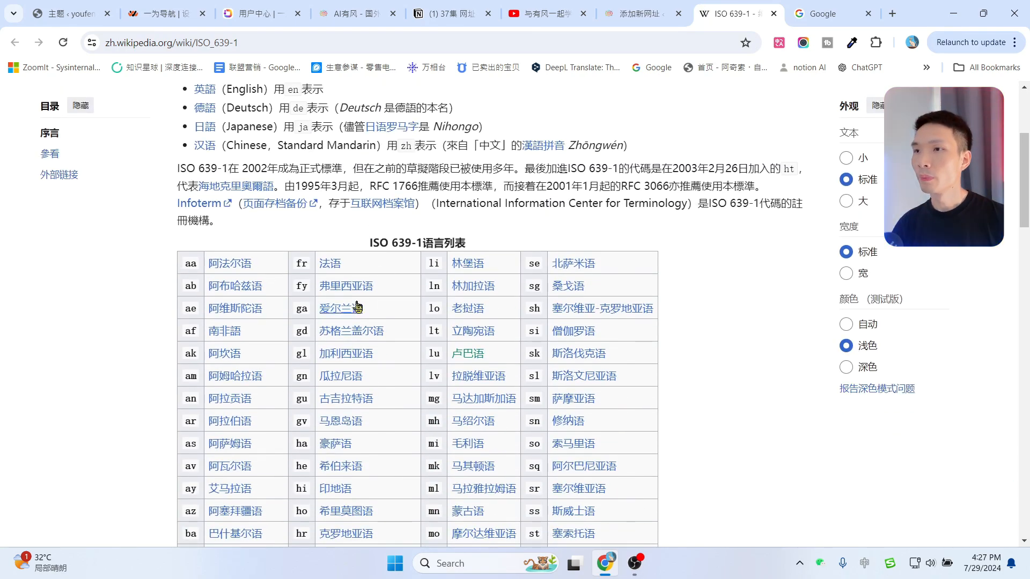
scroll(517, 305, down, 5)
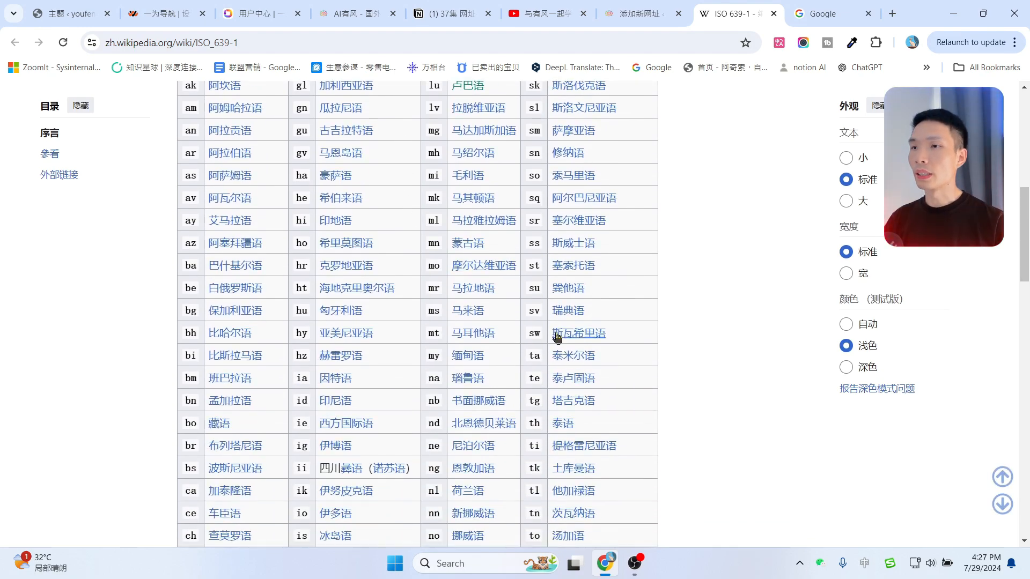
scroll(541, 317, down, 15)
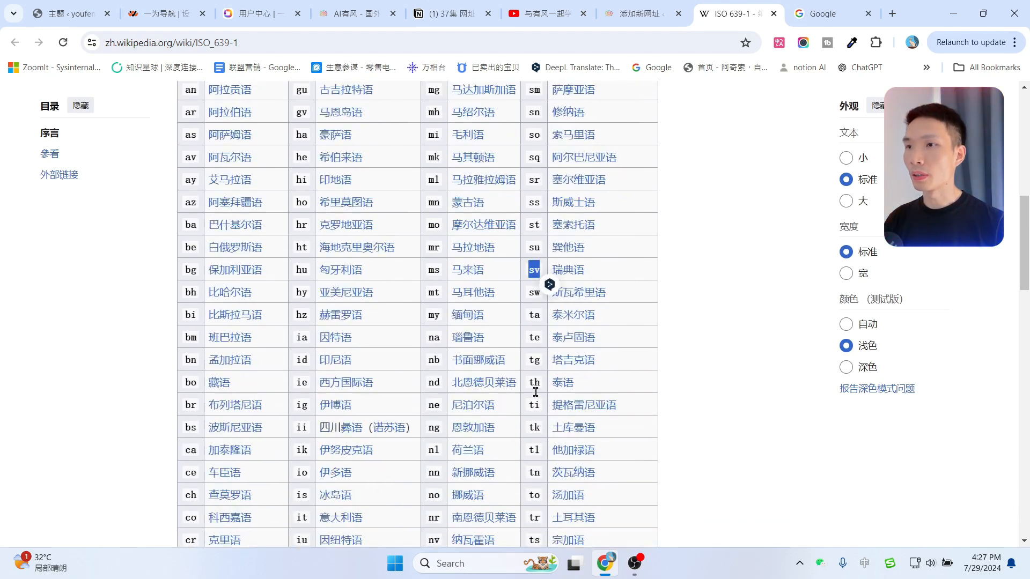
scroll(543, 382, up, 15)
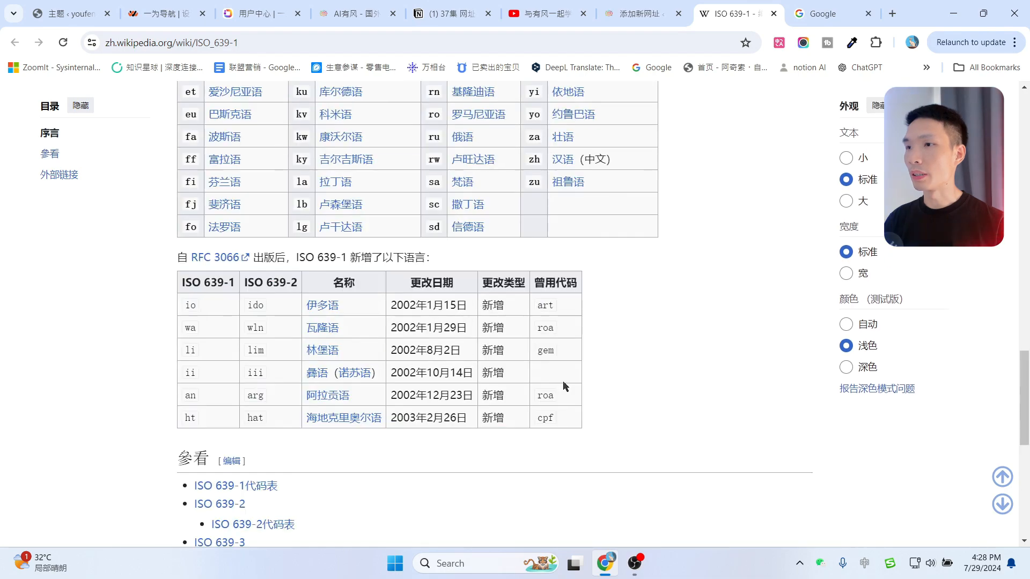
scroll(319, 316, up, 7)
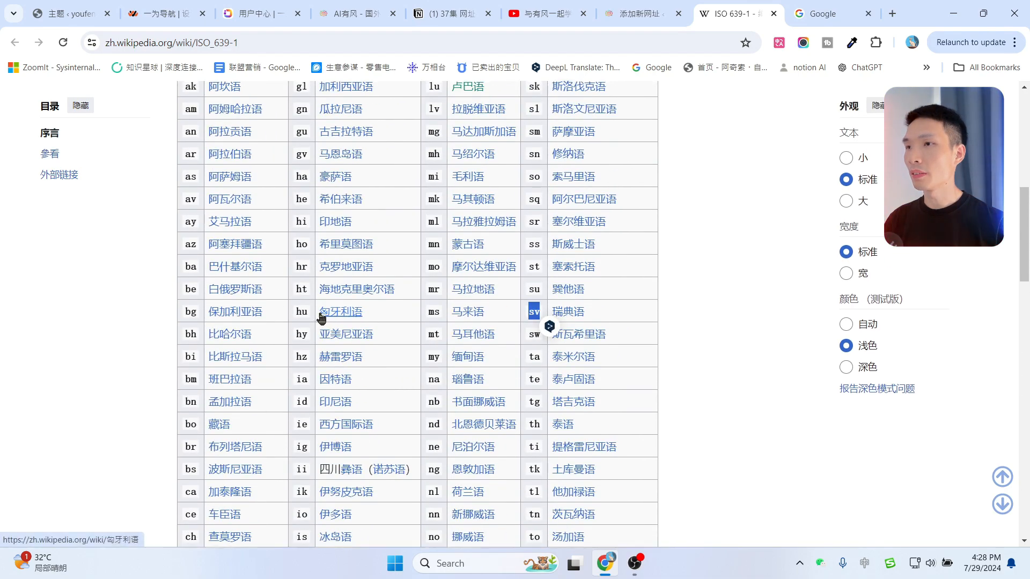
key(ctrl+shift+Tab)
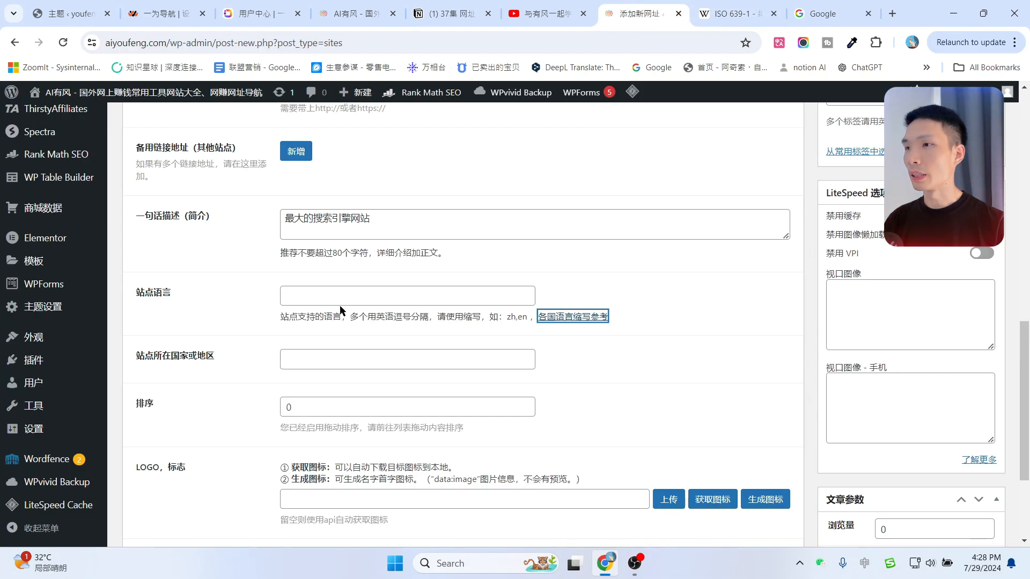
scroll(226, 302, down, 1)
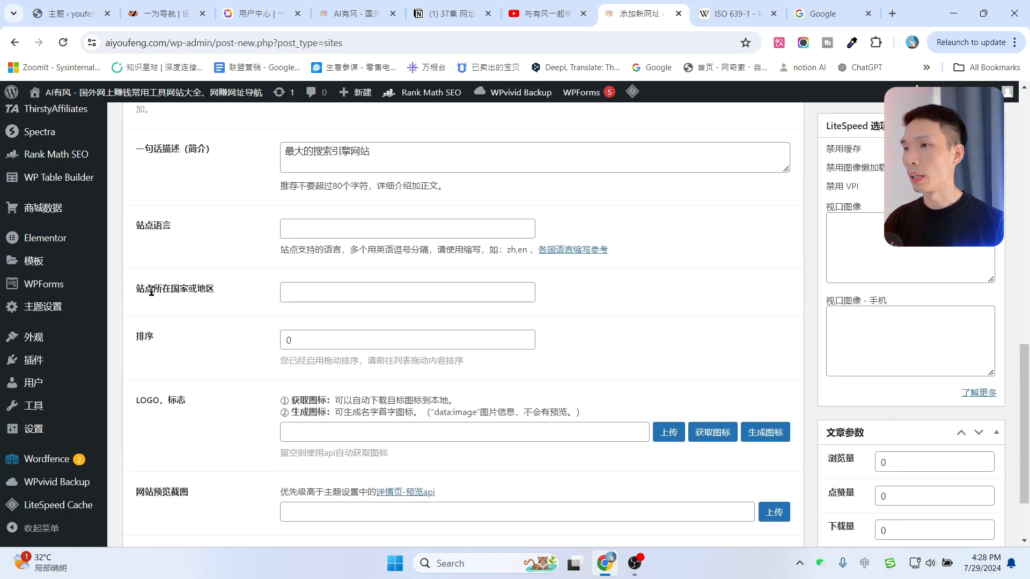
click(327, 290)
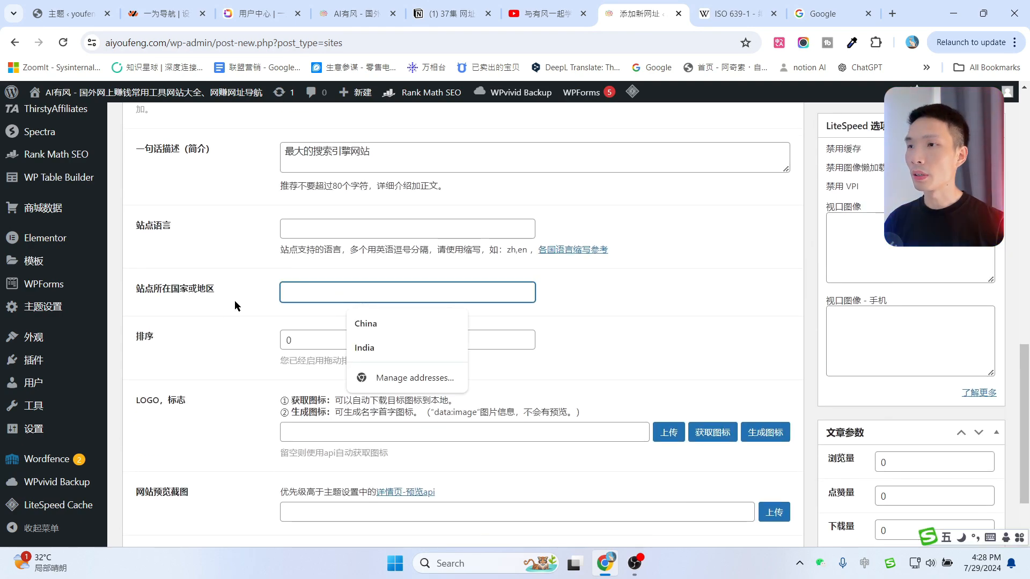
click(249, 300)
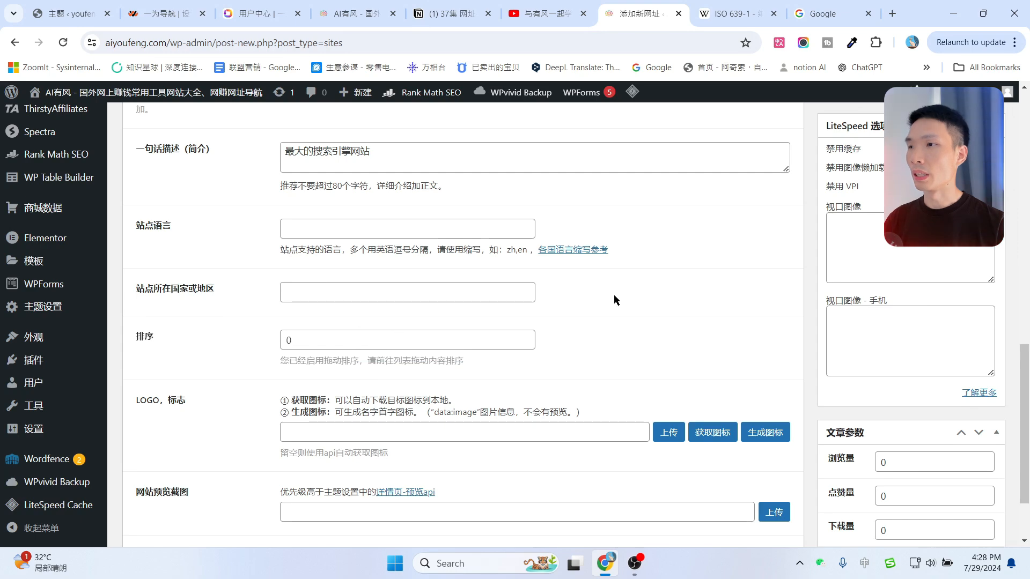
scroll(156, 272, down, 1)
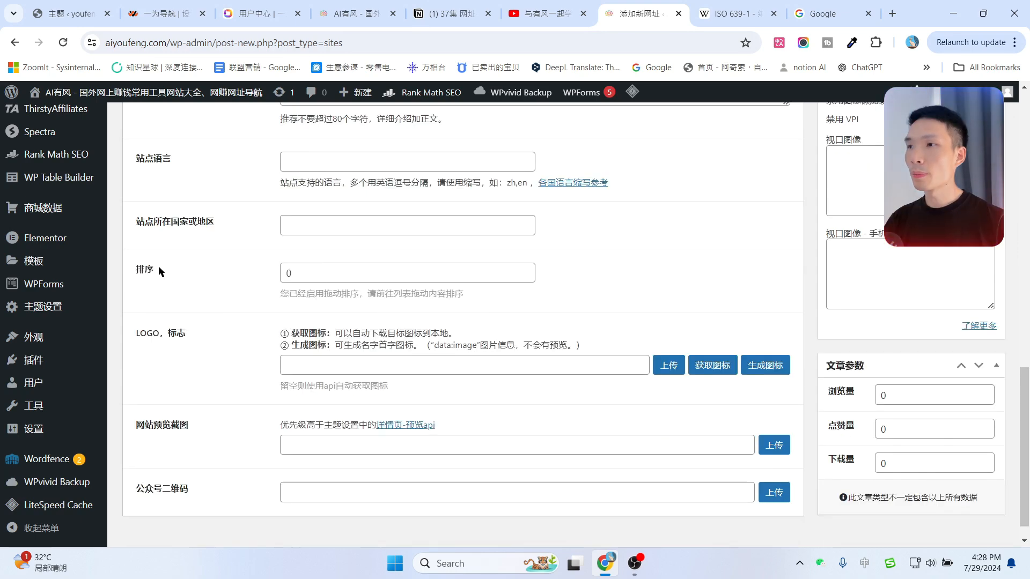
double_click(151, 269)
scroll(561, 320, up, 3)
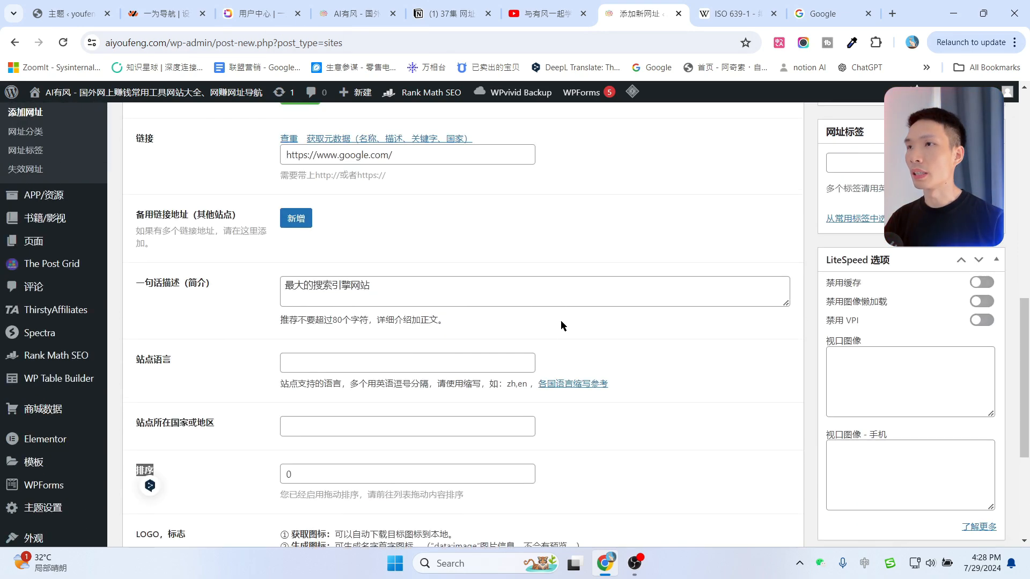
scroll(562, 320, up, 3)
click(355, 13)
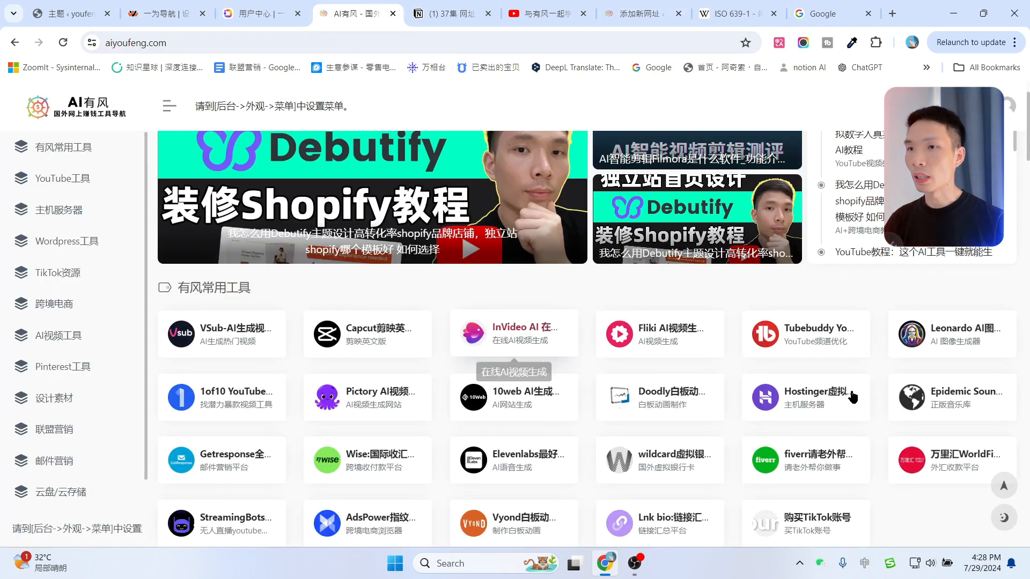
scroll(853, 396, down, 1)
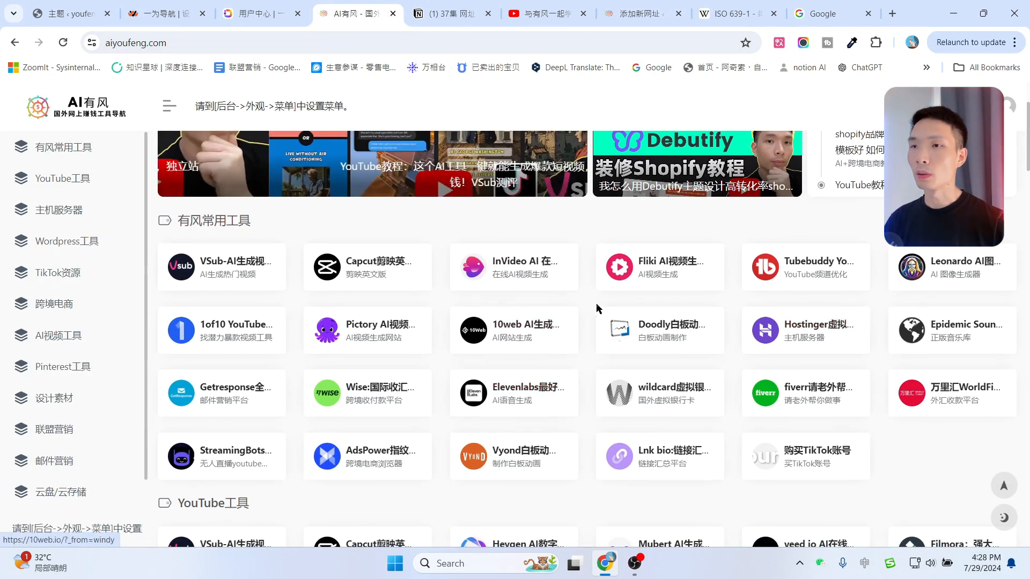
click(742, 6)
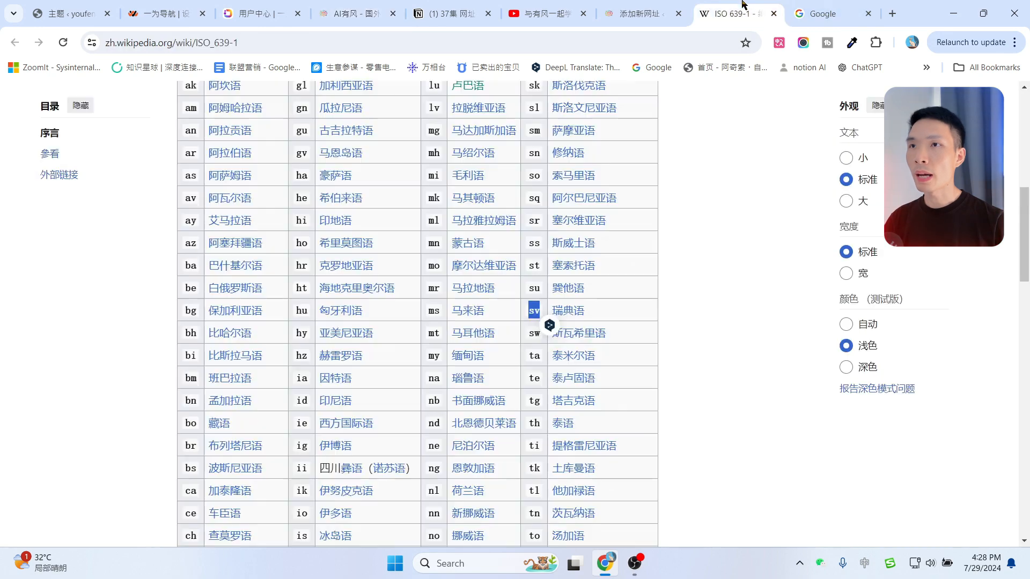
click(638, 9)
scroll(408, 429, down, 5)
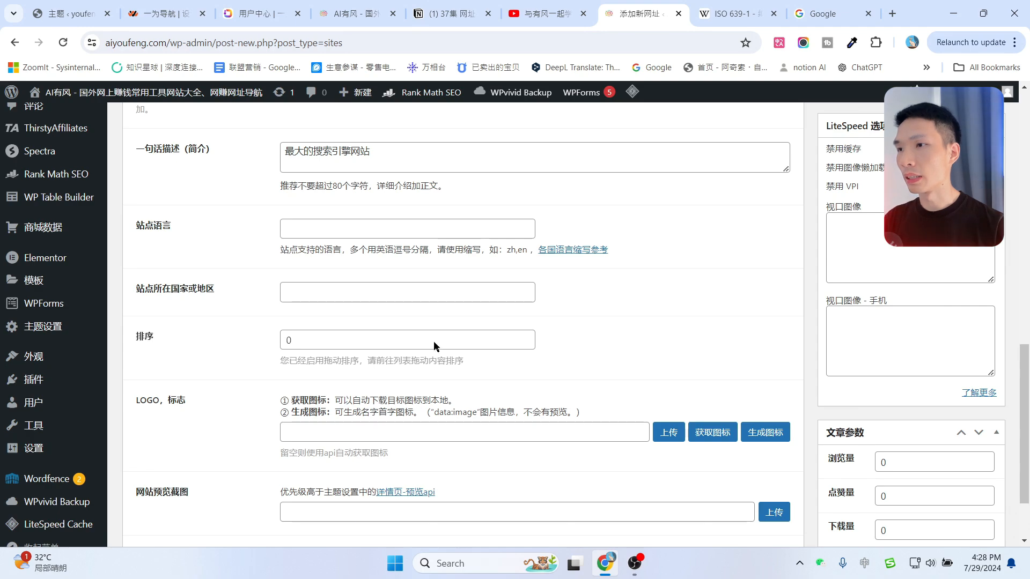
scroll(478, 327, down, 2)
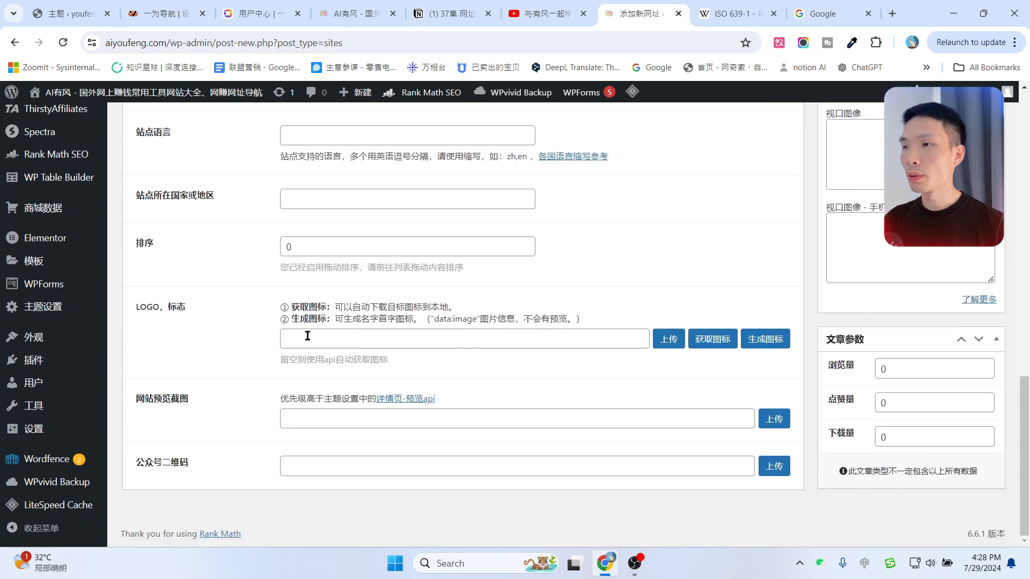
Search Google for 'google logo' and show the image results.
click(822, 13)
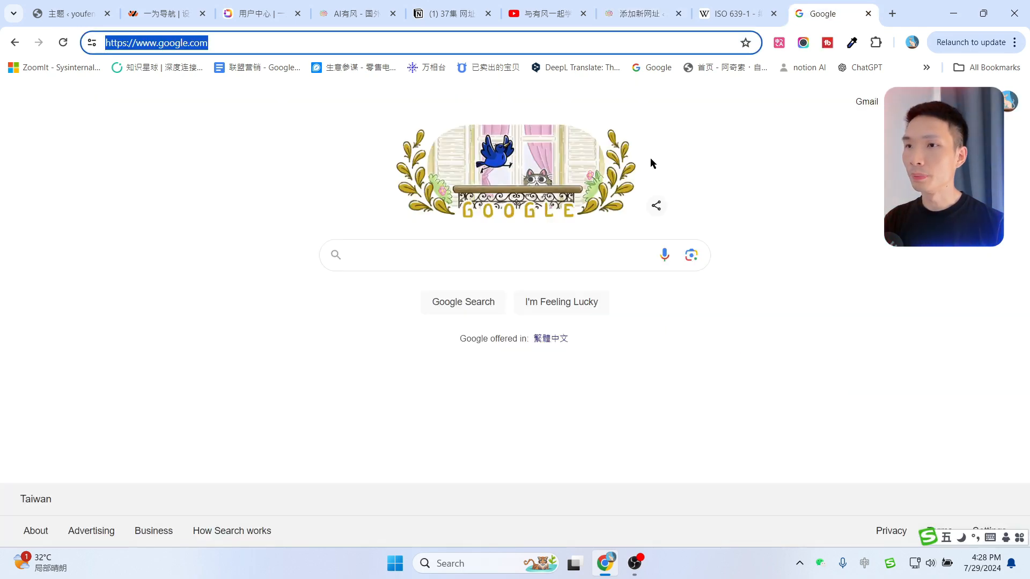
click(427, 260)
text(google  )
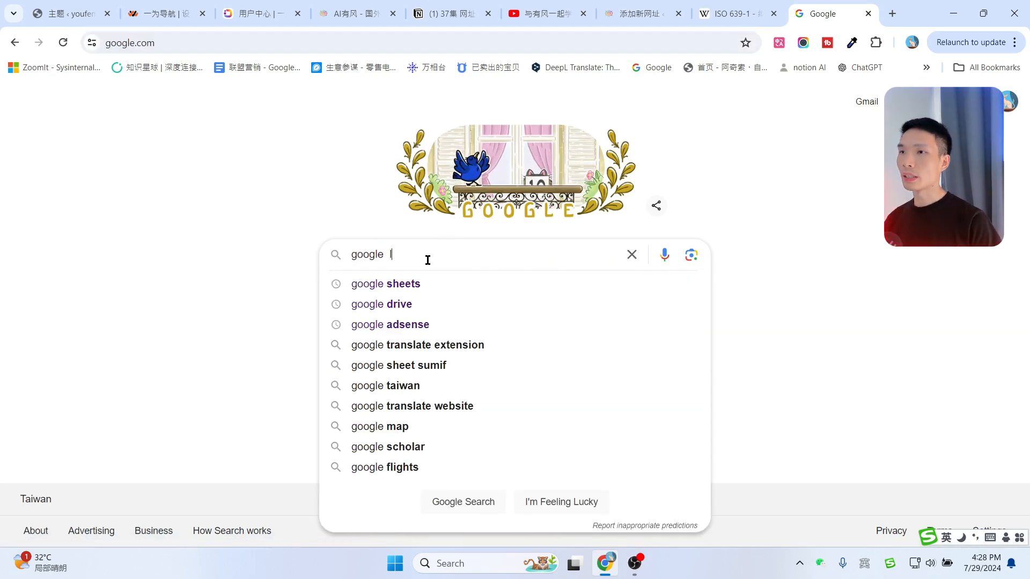
text(logo)
key(Return)
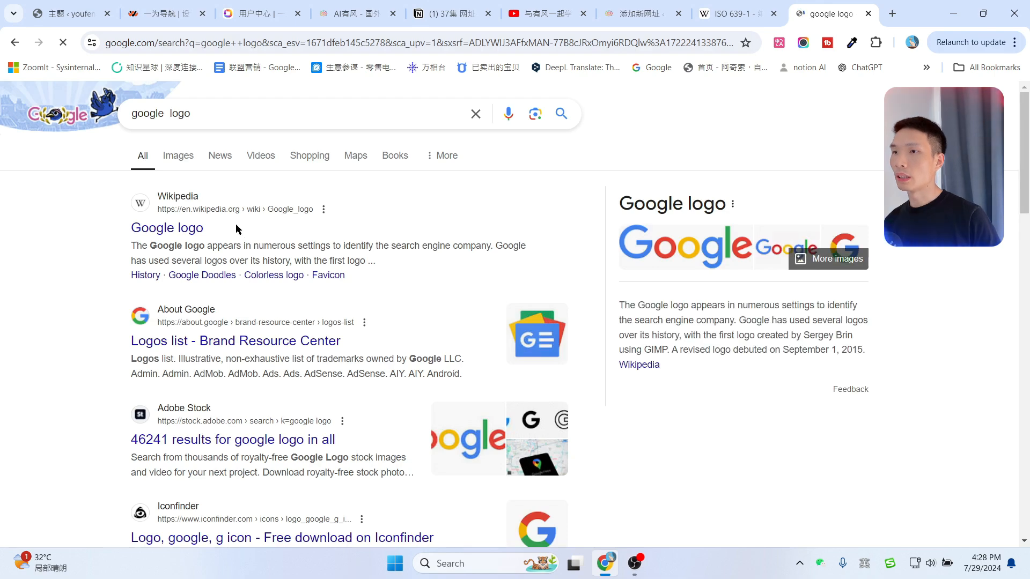
click(189, 157)
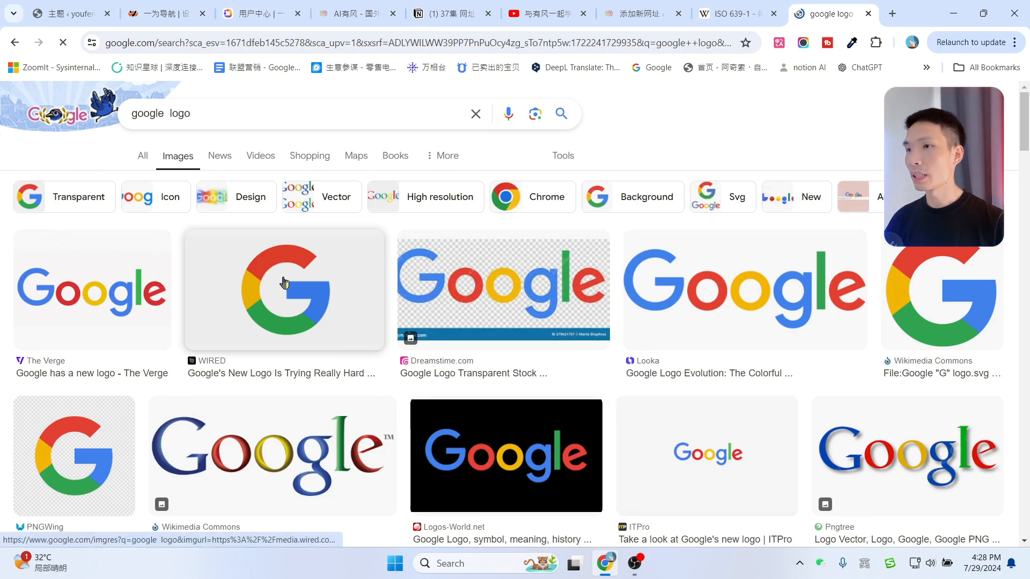
Download the Wikimedia Google G logo as Google_G_logo.svg.webp.
click(283, 280)
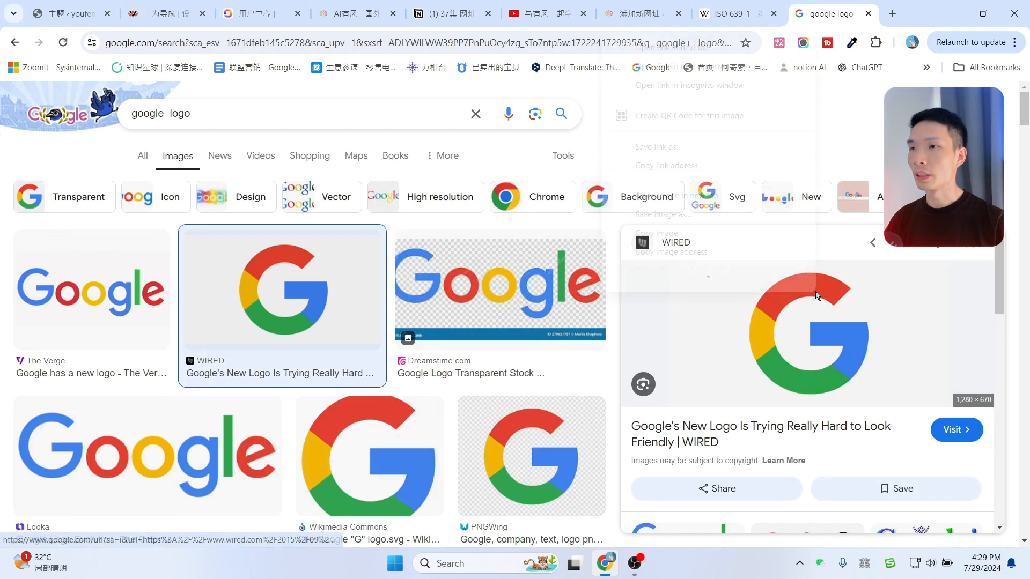
right_click(816, 294)
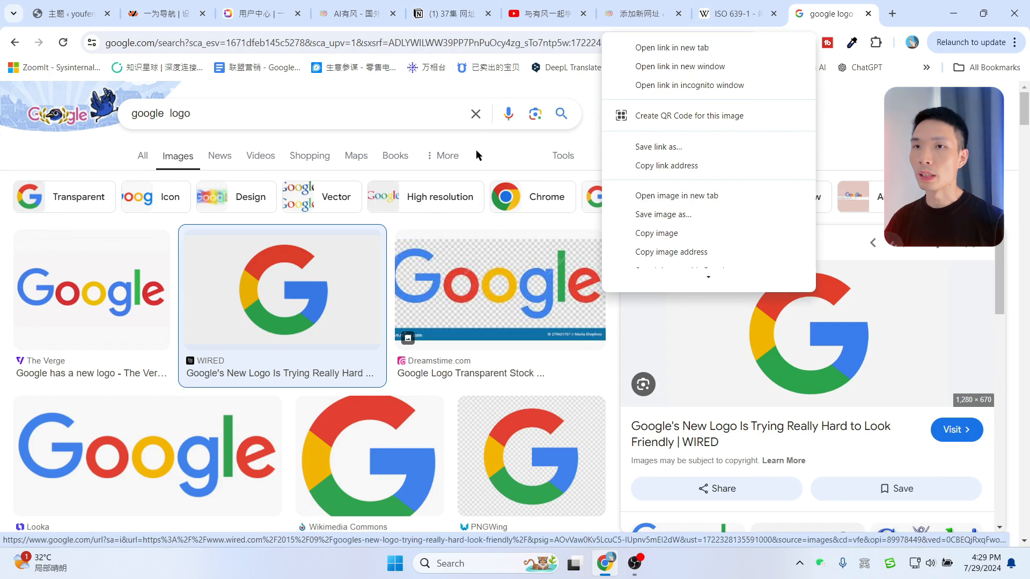
click(507, 152)
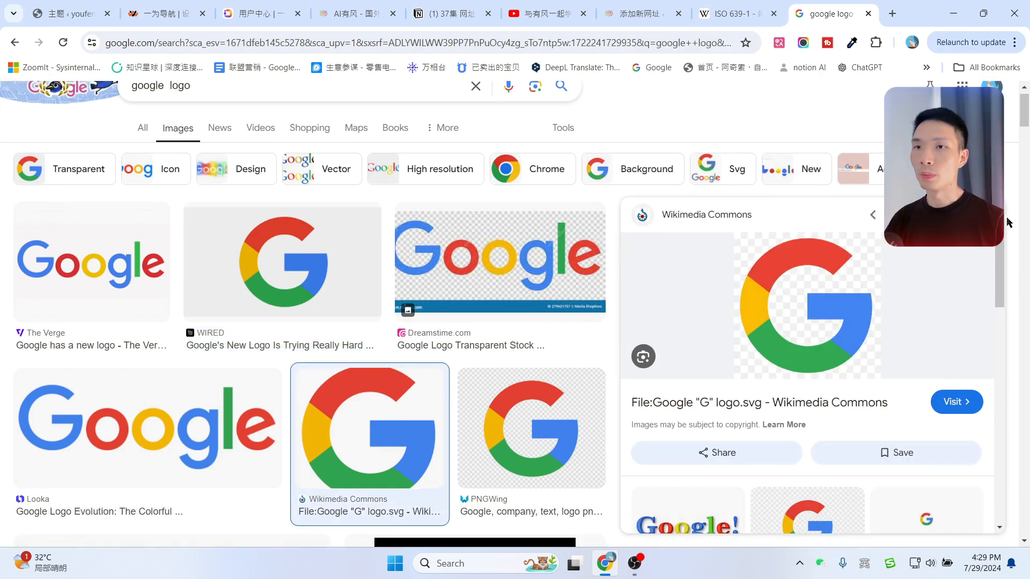
click(980, 215)
click(942, 281)
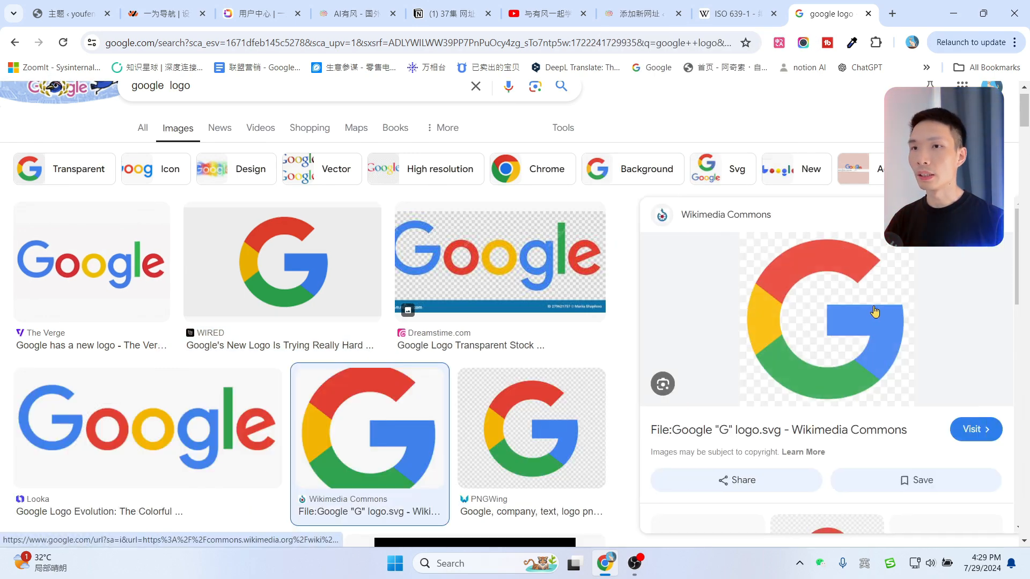
right_click(622, 268)
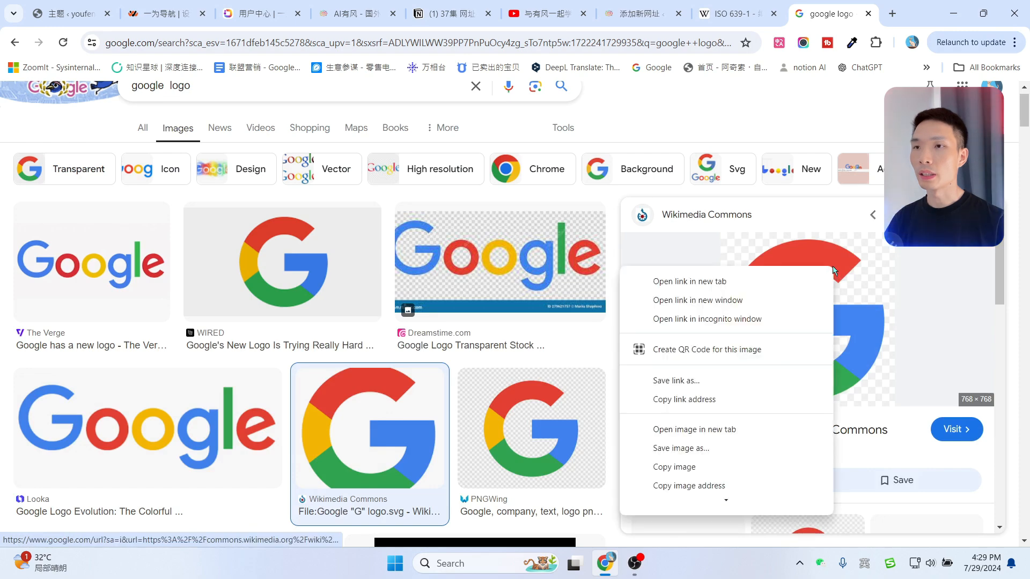
click(692, 449)
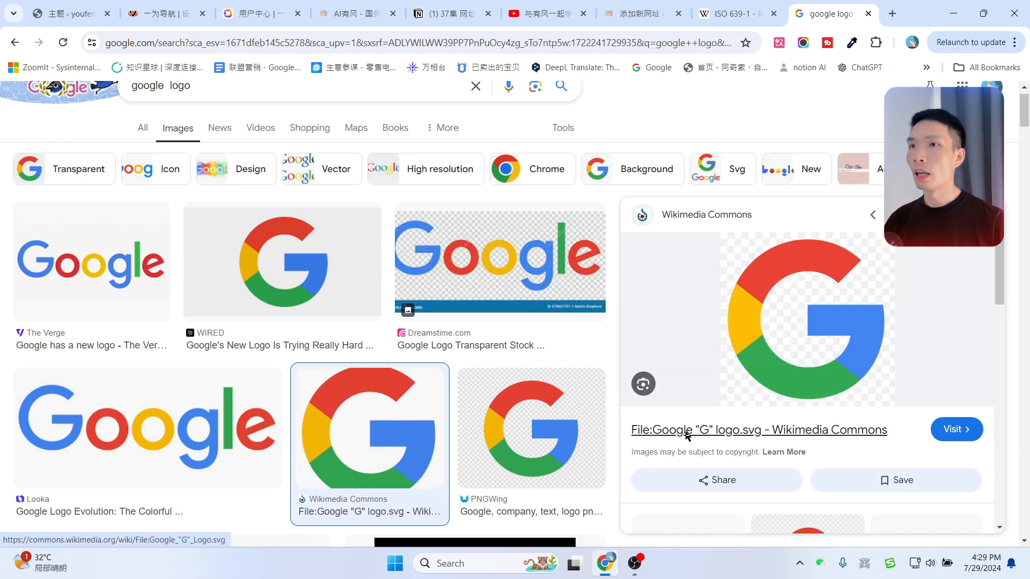
click(632, 15)
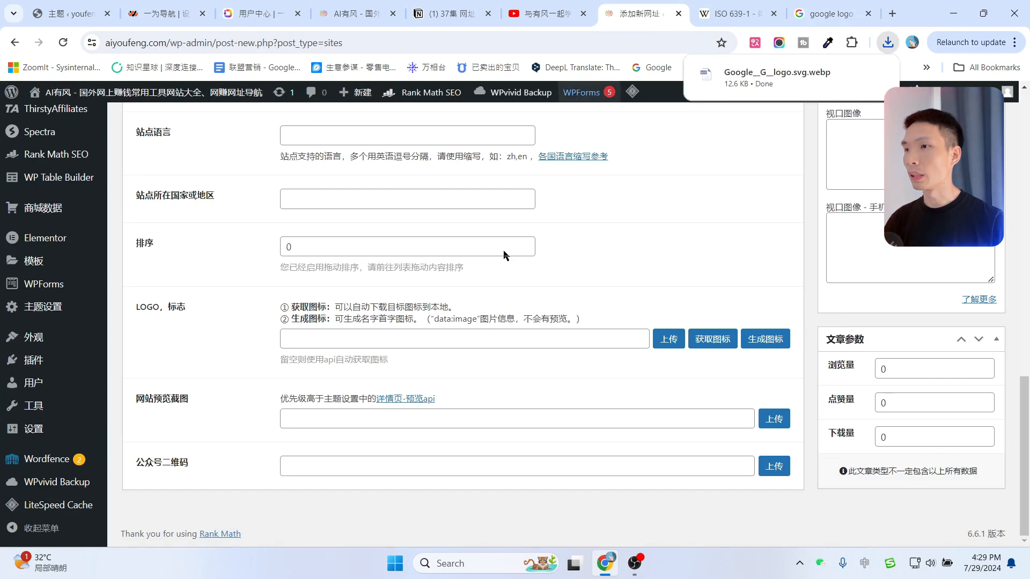
Upload the downloaded Google_G_logo.svg.webp and select it as the entry's LOGO image.
click(666, 336)
click(50, 148)
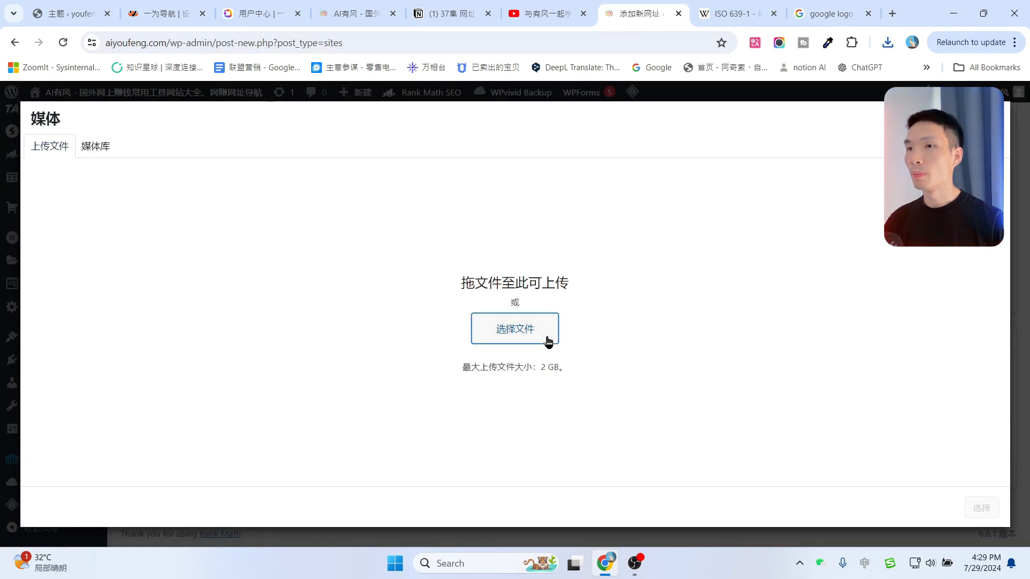
click(548, 342)
click(887, 43)
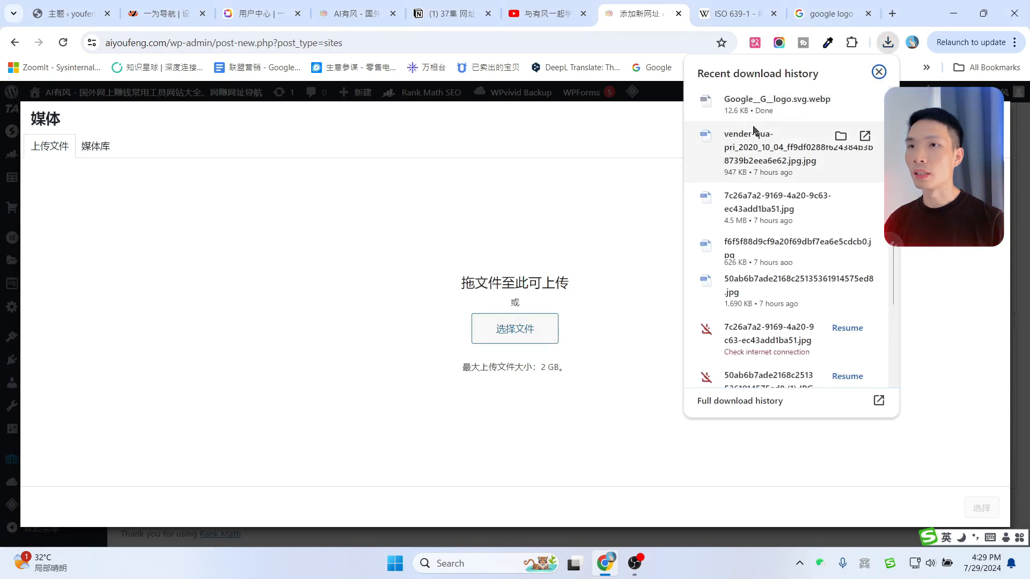
drag(762, 103, 505, 180)
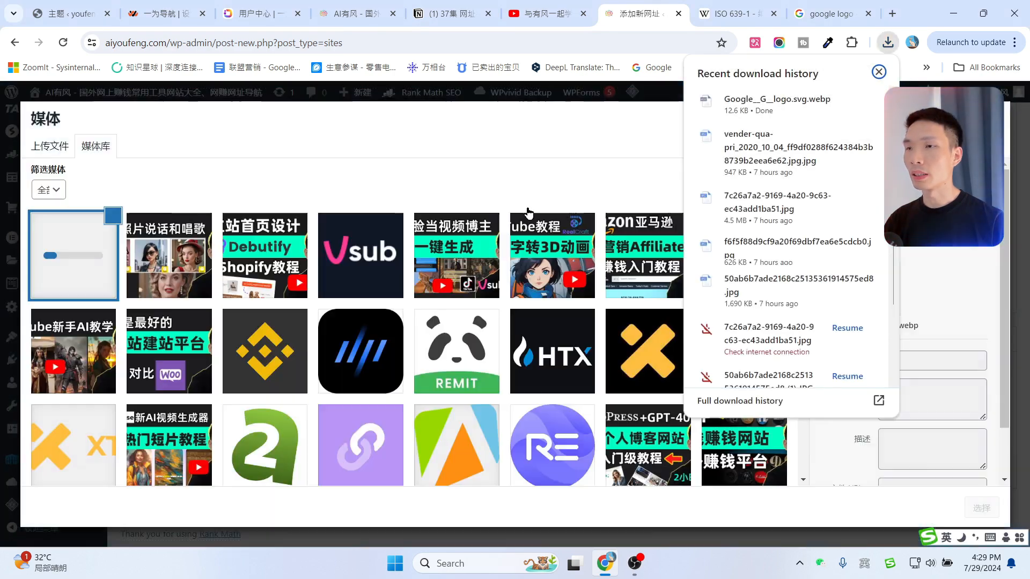
click(514, 181)
click(982, 508)
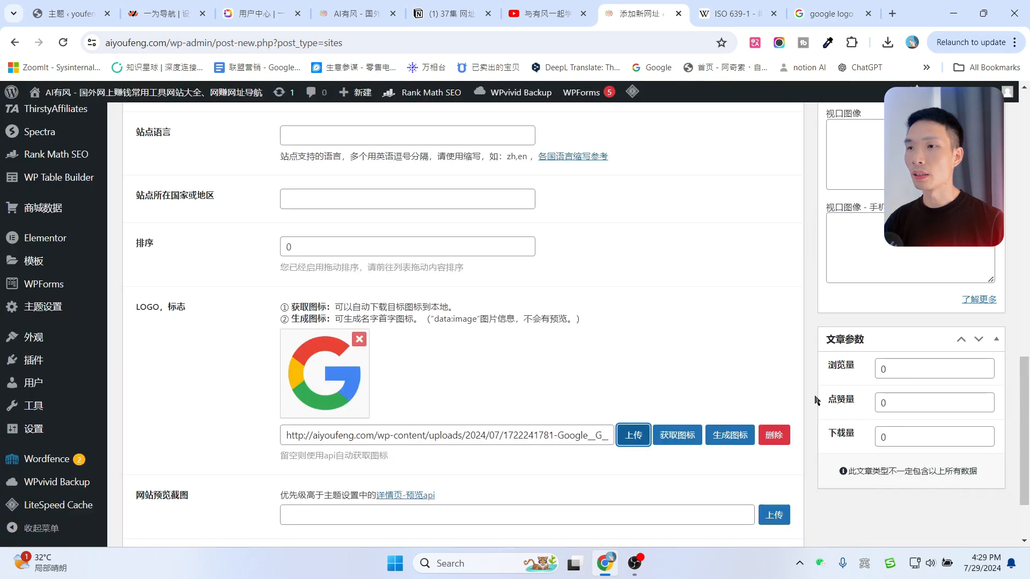
scroll(317, 370, down, 2)
click(162, 401)
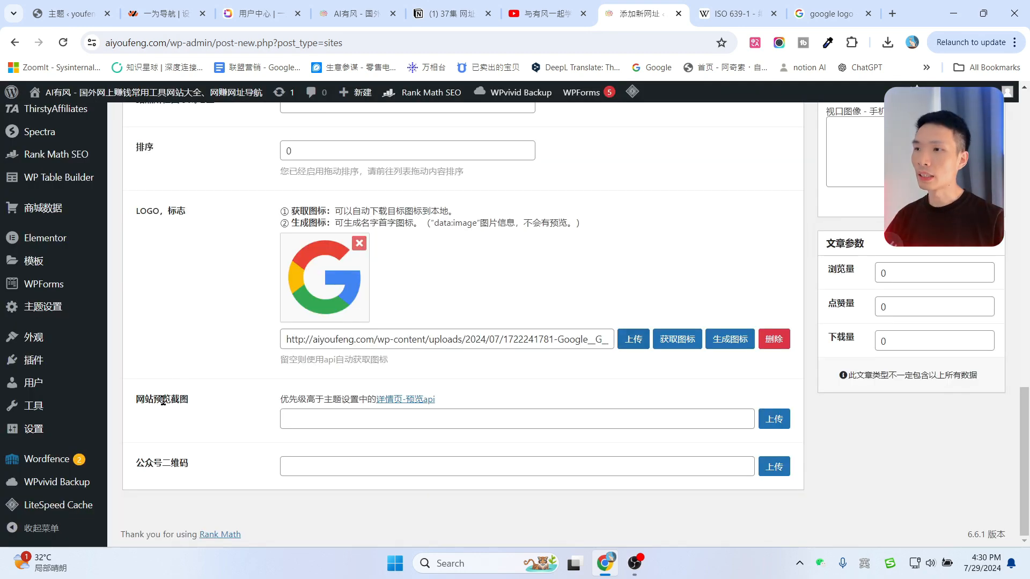
click(210, 400)
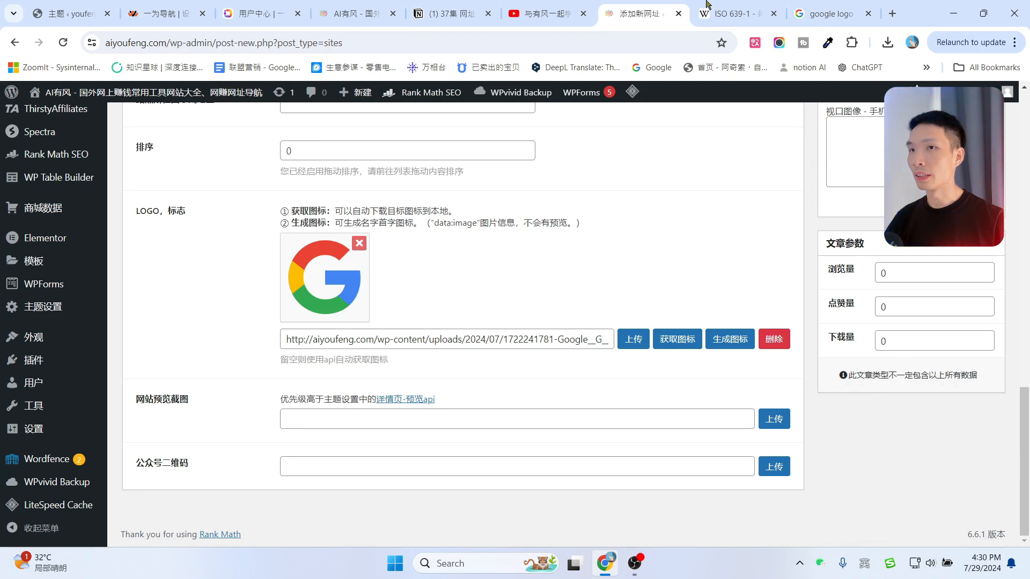
Snip a region of the Google homepage with Win+Shift+S, then return to the add-site form.
click(796, 5)
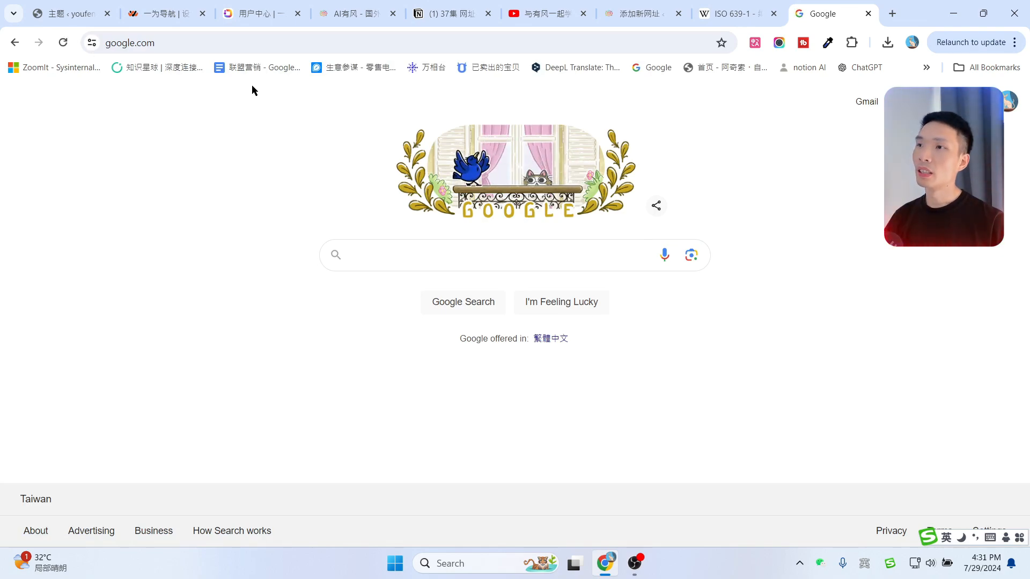
key(super+shift+s)
drag(242, 81, 781, 387)
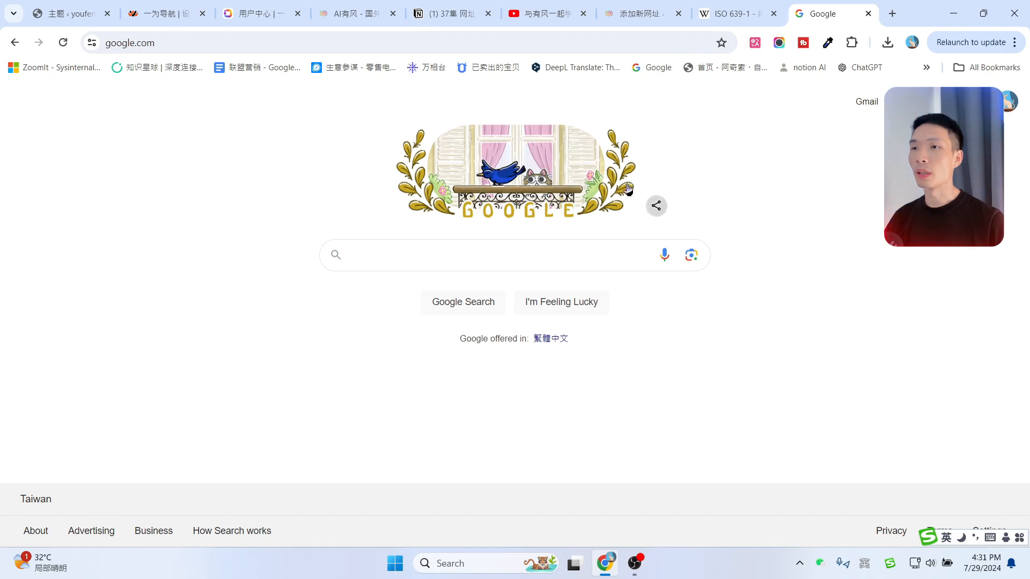
click(638, 13)
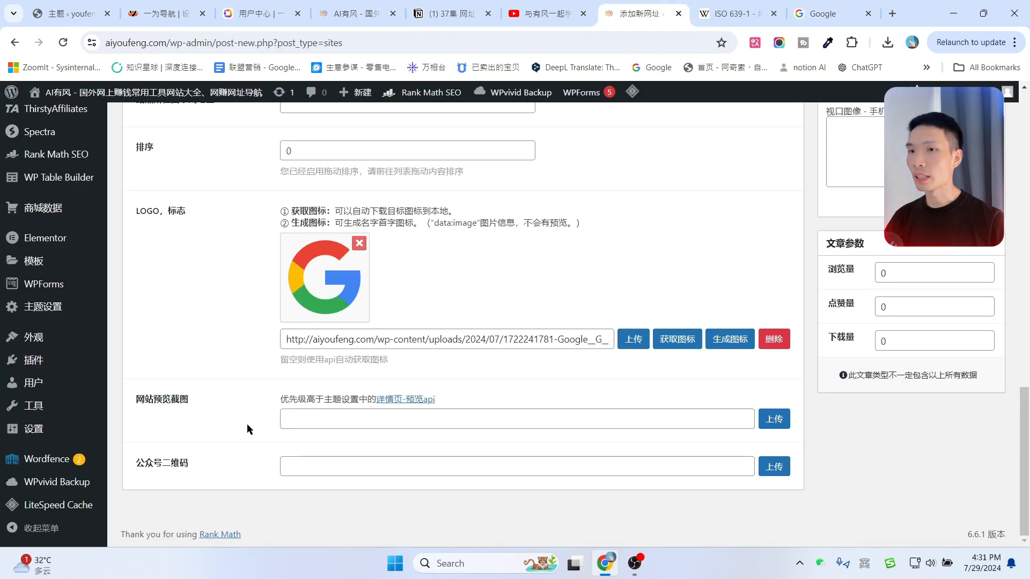
Close the ISO 639-1 tab and scroll down the form to the 网址标签 box.
click(773, 14)
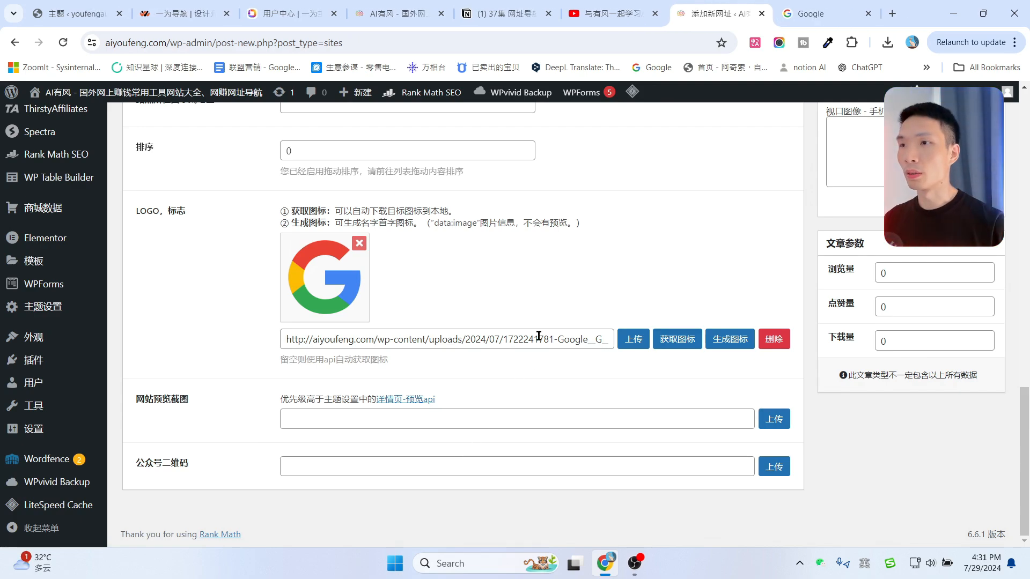
scroll(539, 335, up, 15)
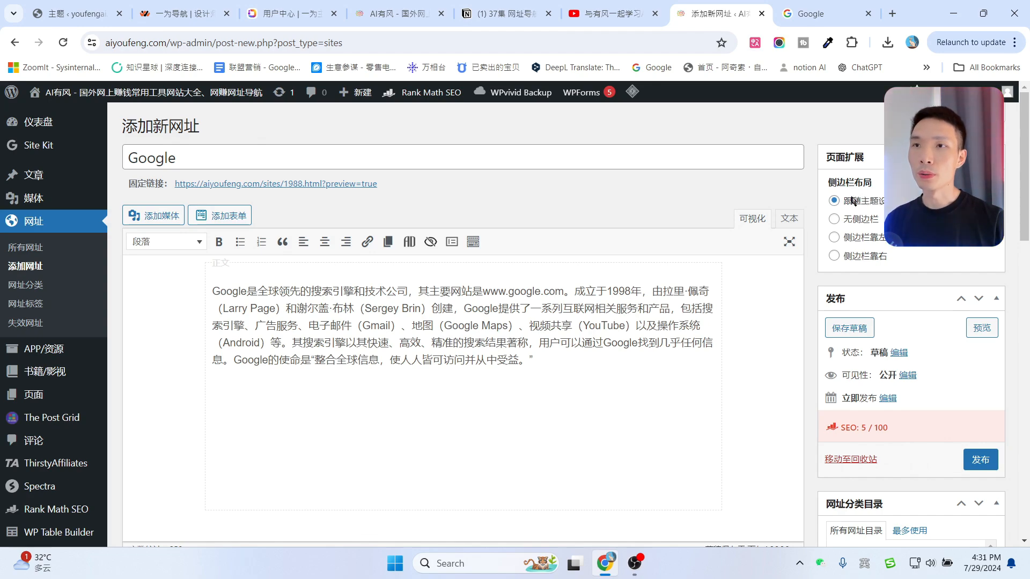
scroll(940, 341, down, 5)
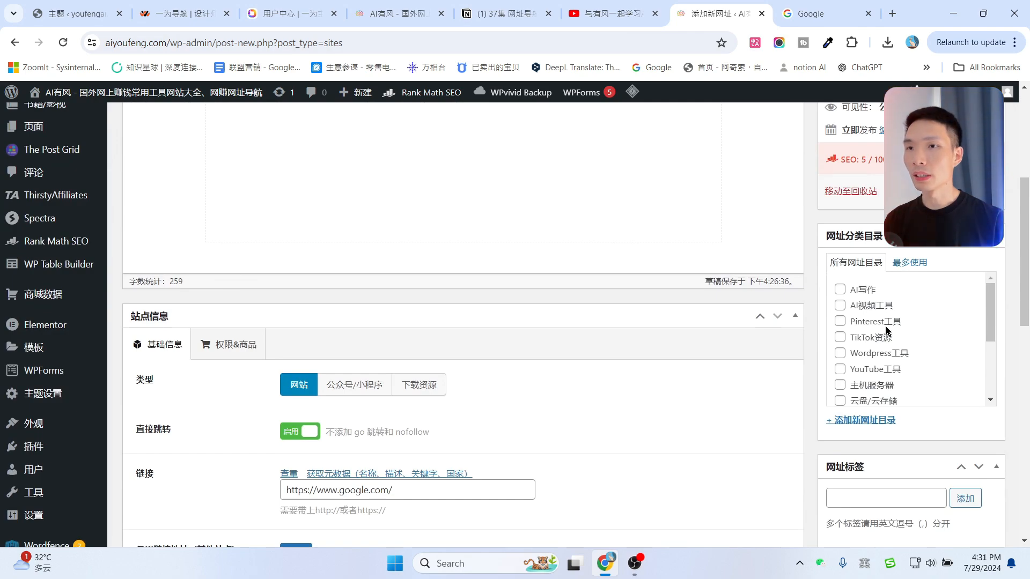
scroll(886, 331, down, 1)
scroll(527, 304, up, 5)
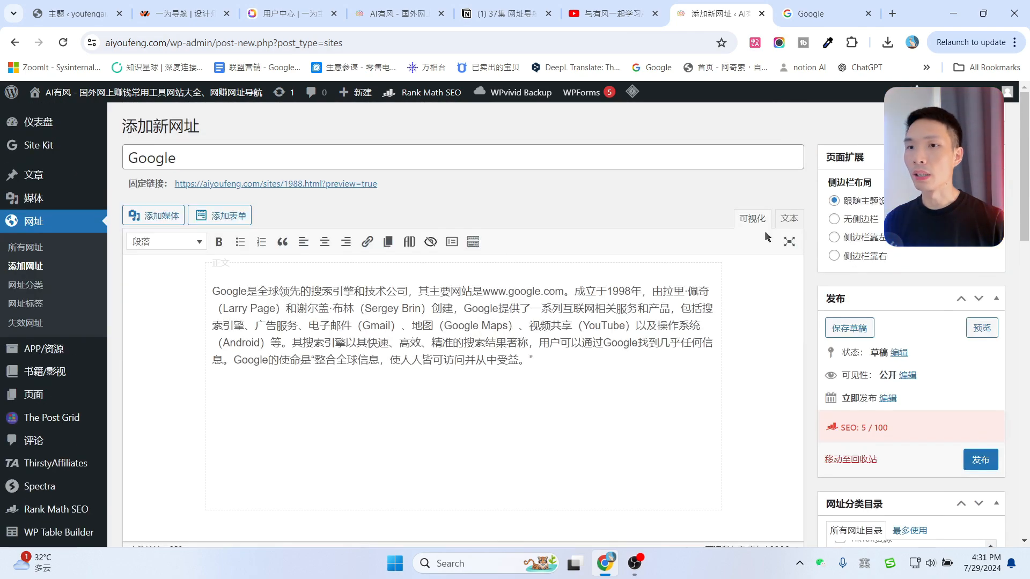
scroll(765, 231, down, 5)
scroll(906, 313, down, 2)
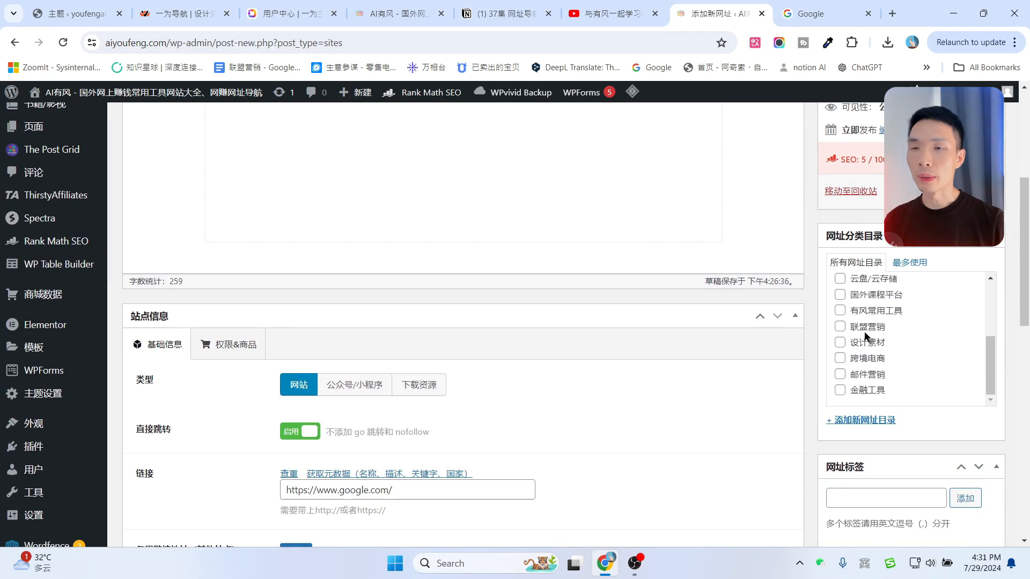
scroll(884, 334, up, 3)
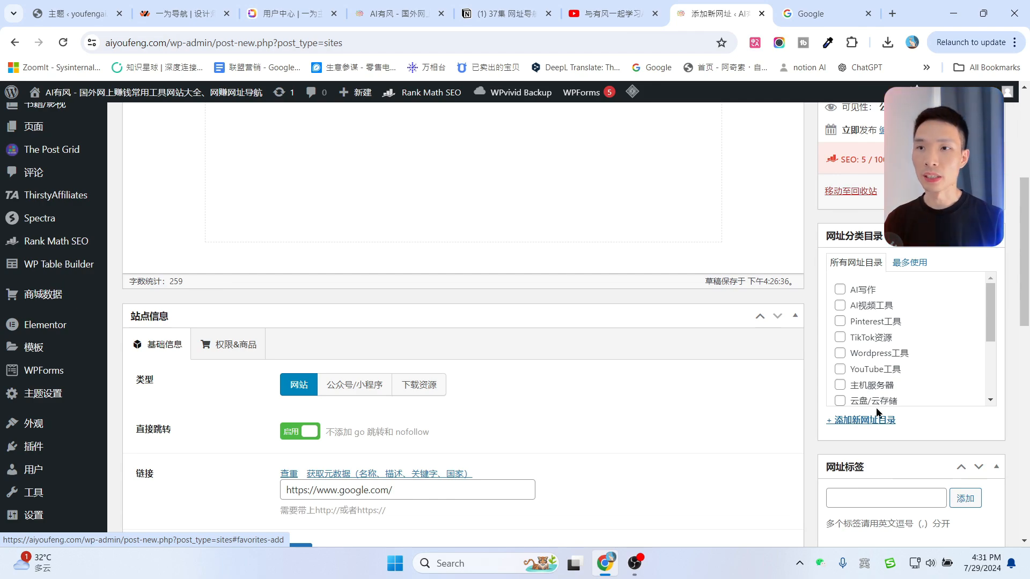
scroll(912, 349, down, 5)
scroll(875, 329, down, 3)
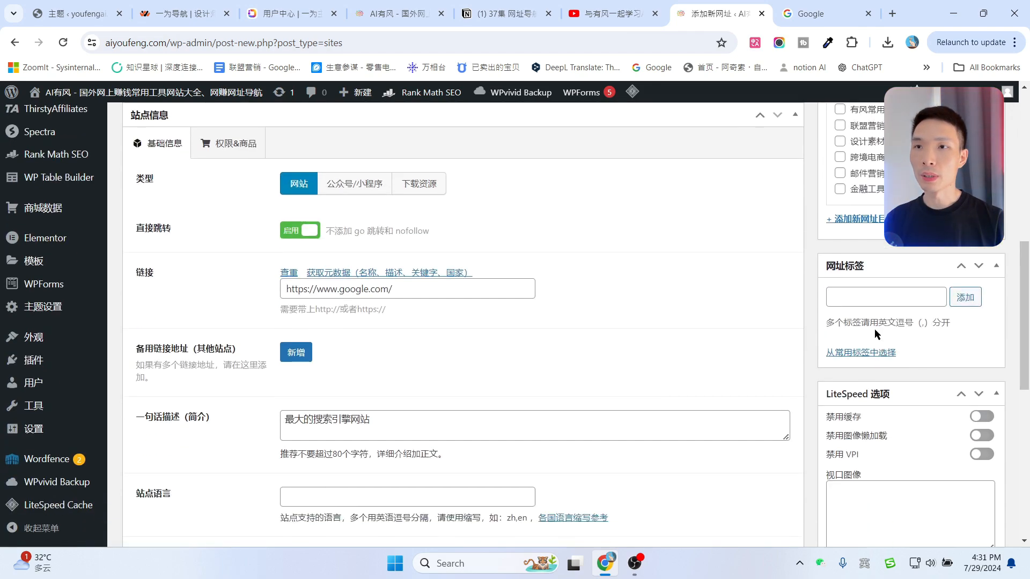
Add 搜索引擎 as a tag on the Google entry.
click(851, 299)
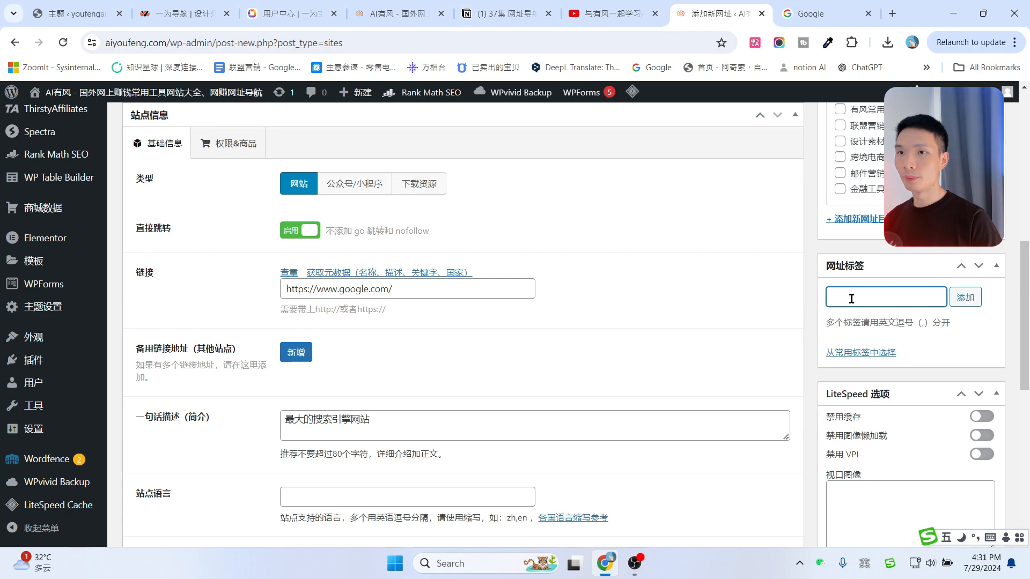
text(搜索引擎)
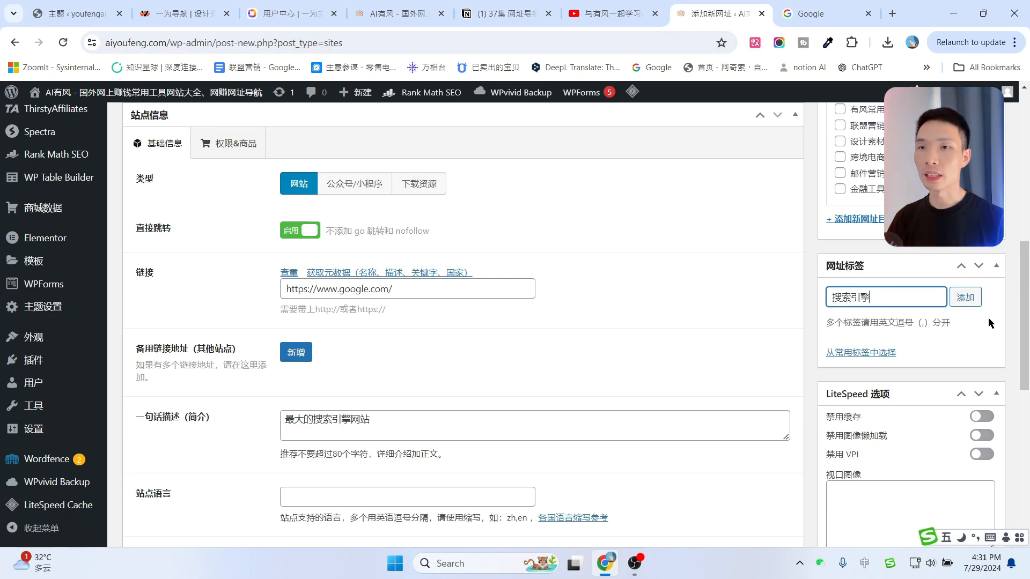
click(965, 298)
Change 浏览量 to 999 and 点赞量 to 100, leaving the download count at 0.
scroll(964, 305, down, 10)
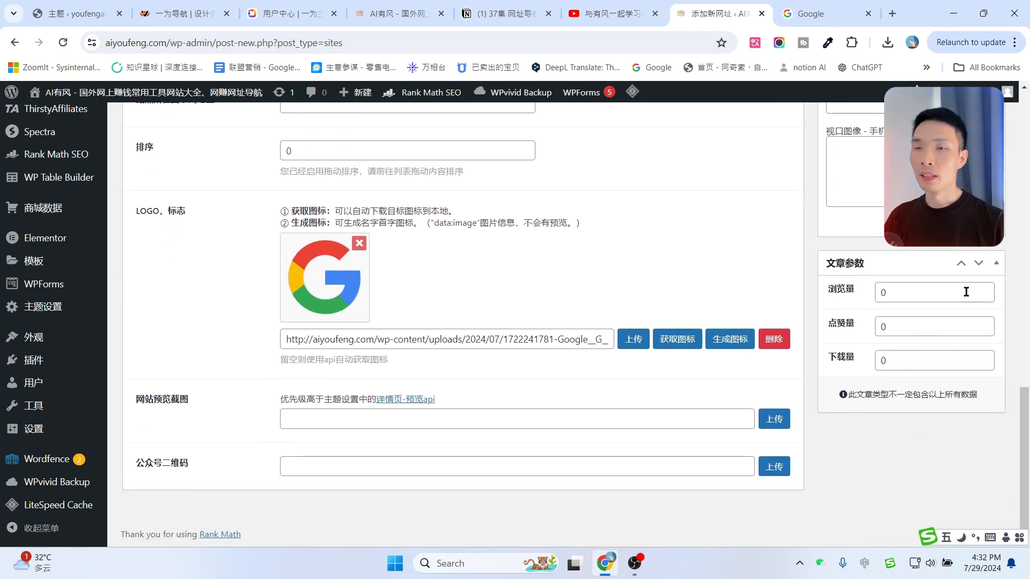
scroll(524, 388, up, 15)
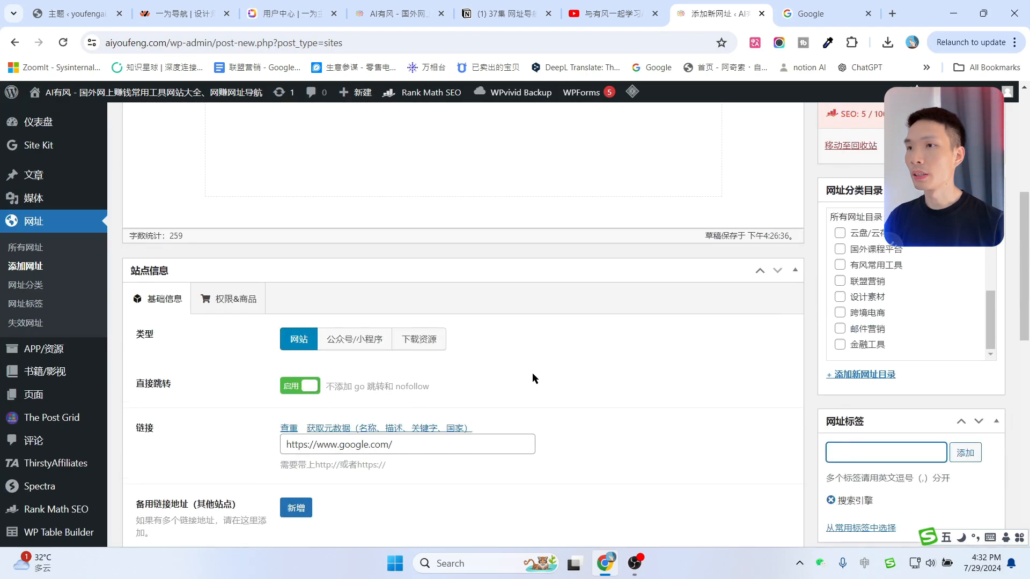
scroll(539, 359, down, 15)
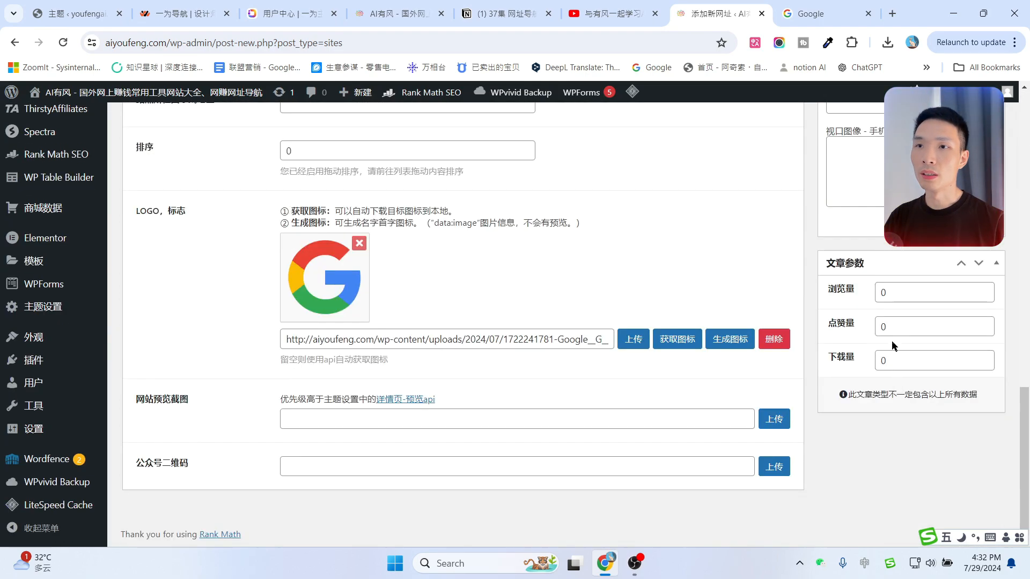
drag(905, 295, 877, 291)
text(999)
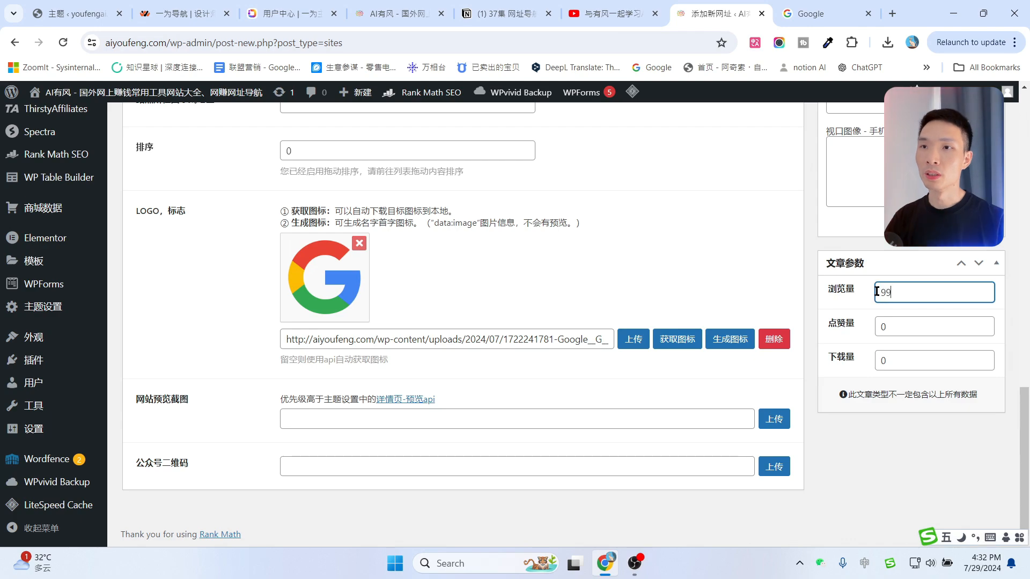
drag(886, 327, 867, 327)
text(10)
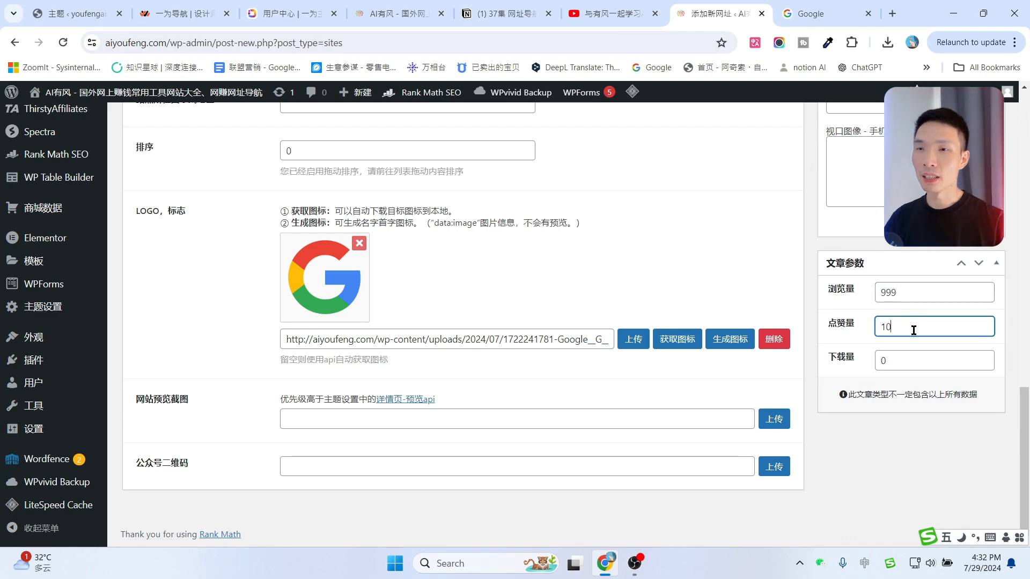
text(0)
drag(904, 359, 880, 360)
click(905, 492)
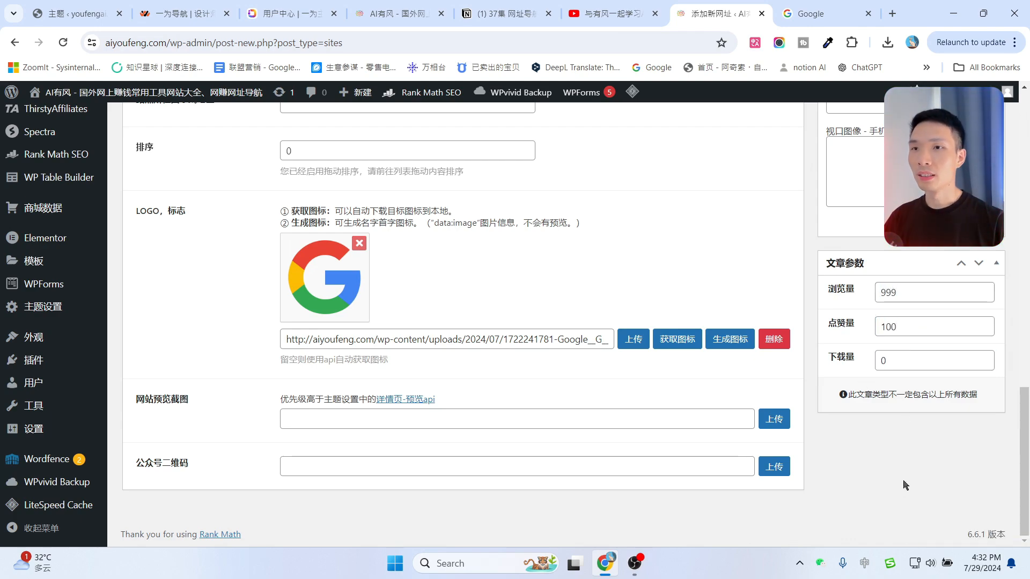
scroll(905, 456, up, 15)
scroll(899, 445, down, 15)
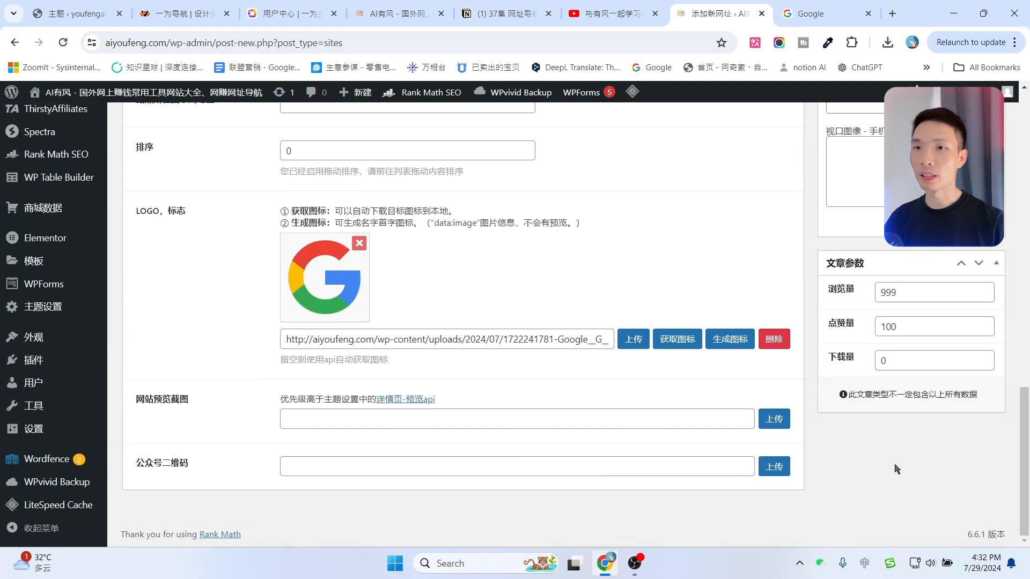
scroll(873, 333, up, 15)
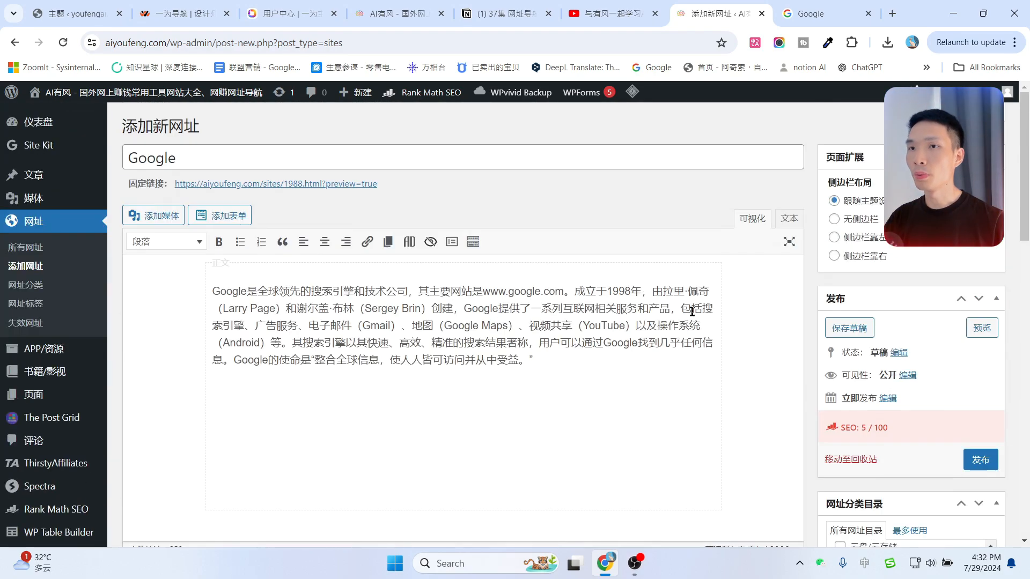
Publish the Google entry and create a new 搜索引擎 category for it.
click(981, 460)
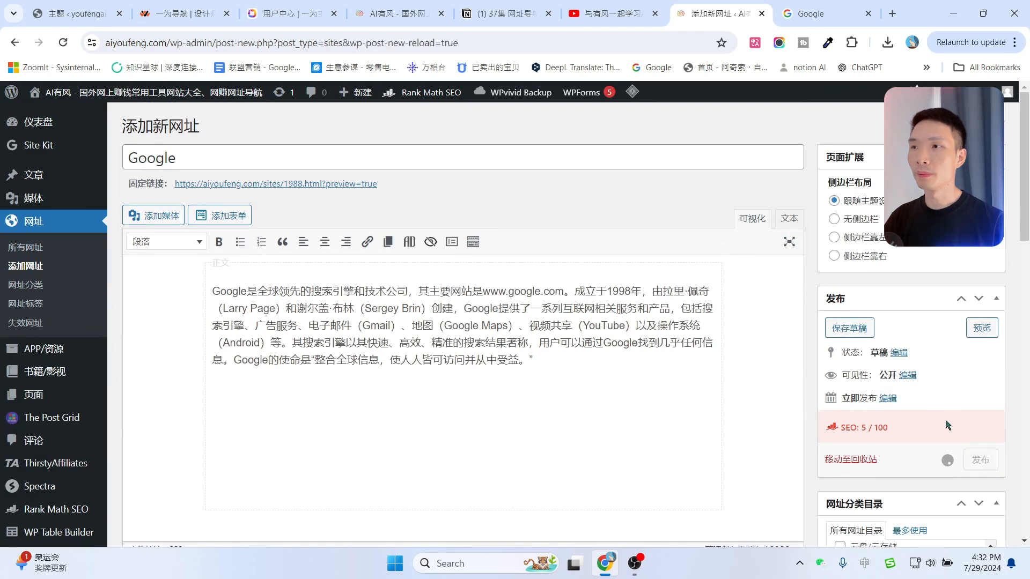
scroll(909, 285, down, 5)
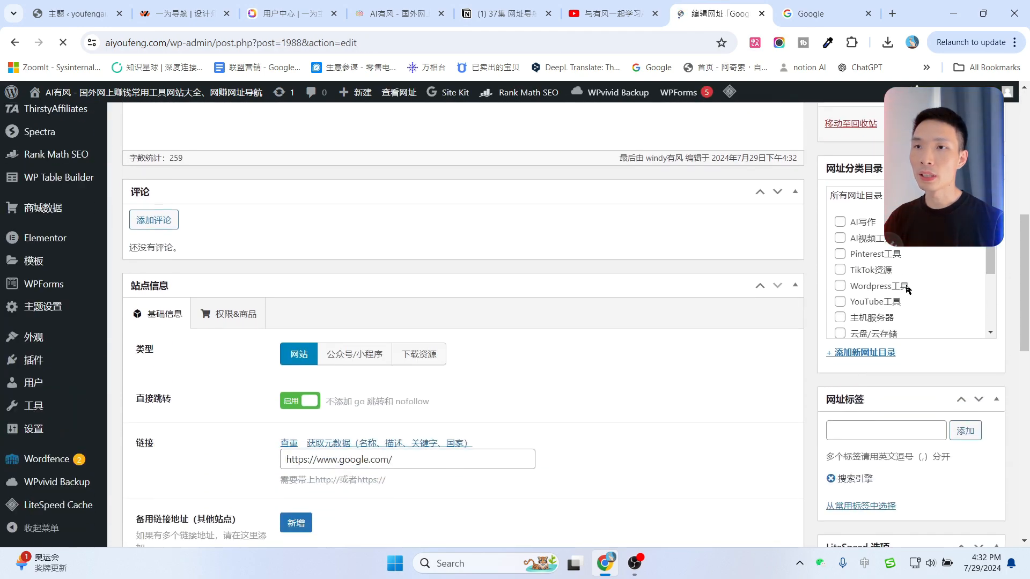
scroll(892, 238, down, 3)
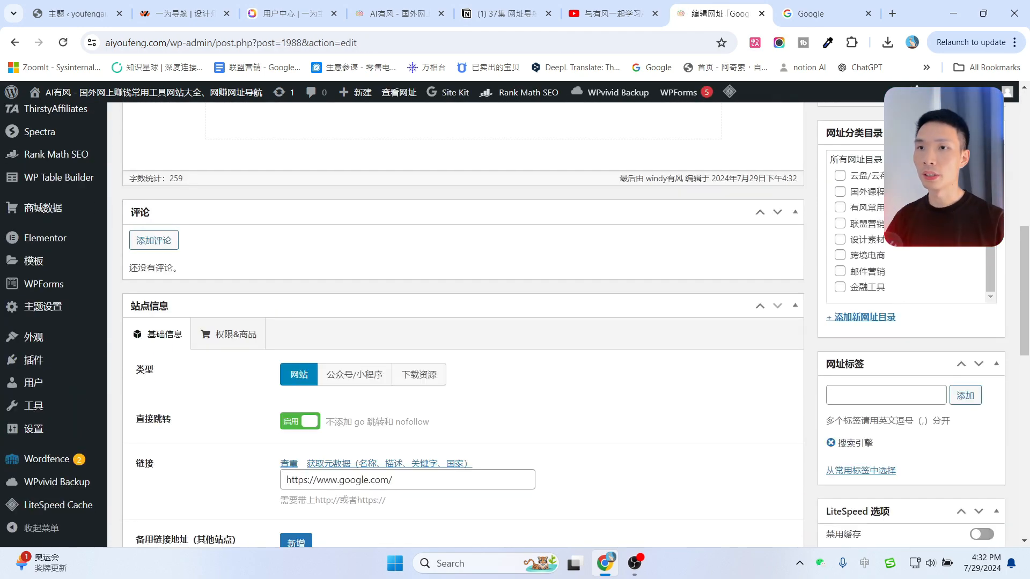
click(864, 317)
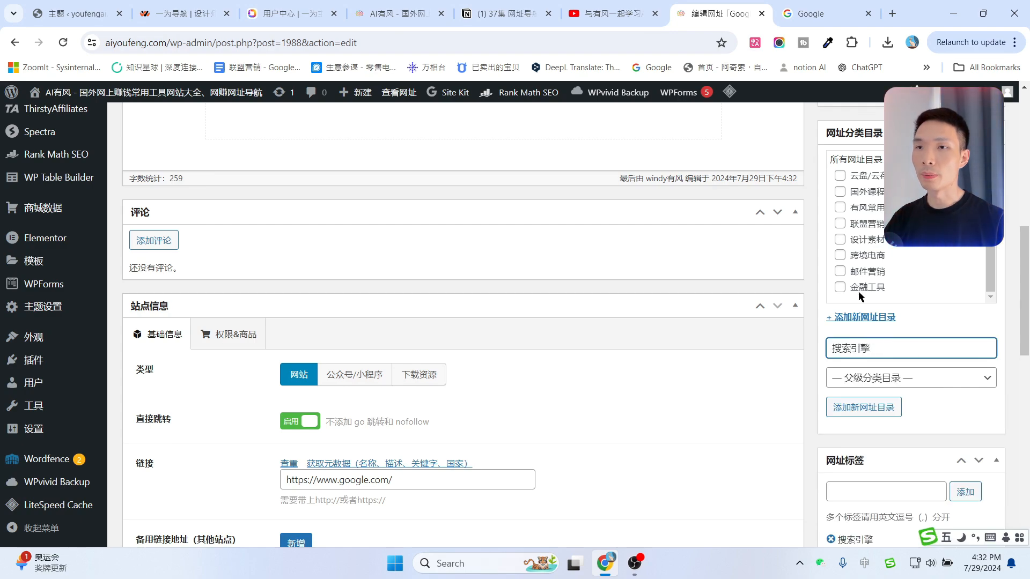
click(871, 406)
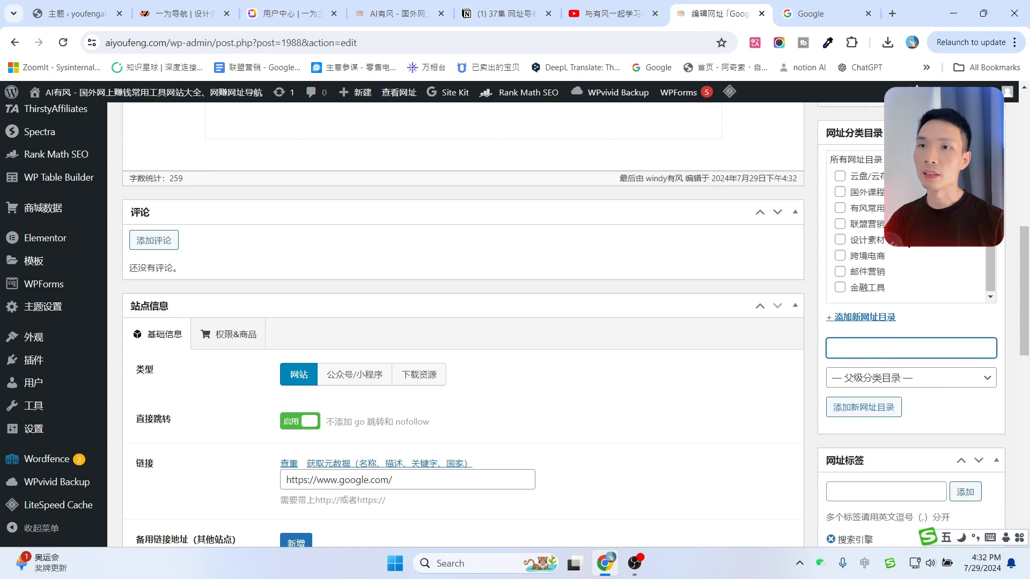
Update the published entry and open its live page in a background tab.
scroll(899, 260, up, 4)
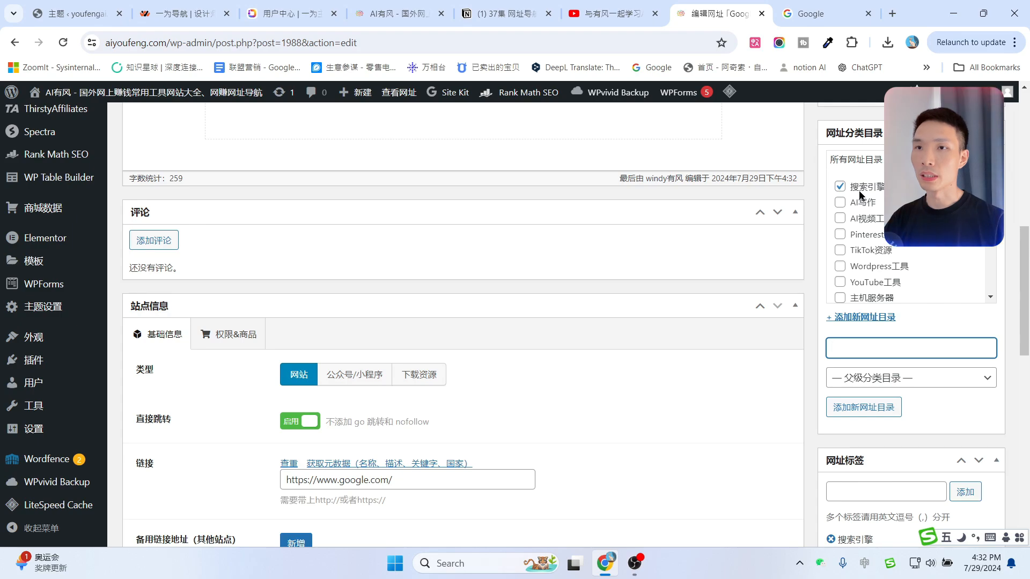
scroll(860, 194, up, 3)
scroll(916, 306, down, 3)
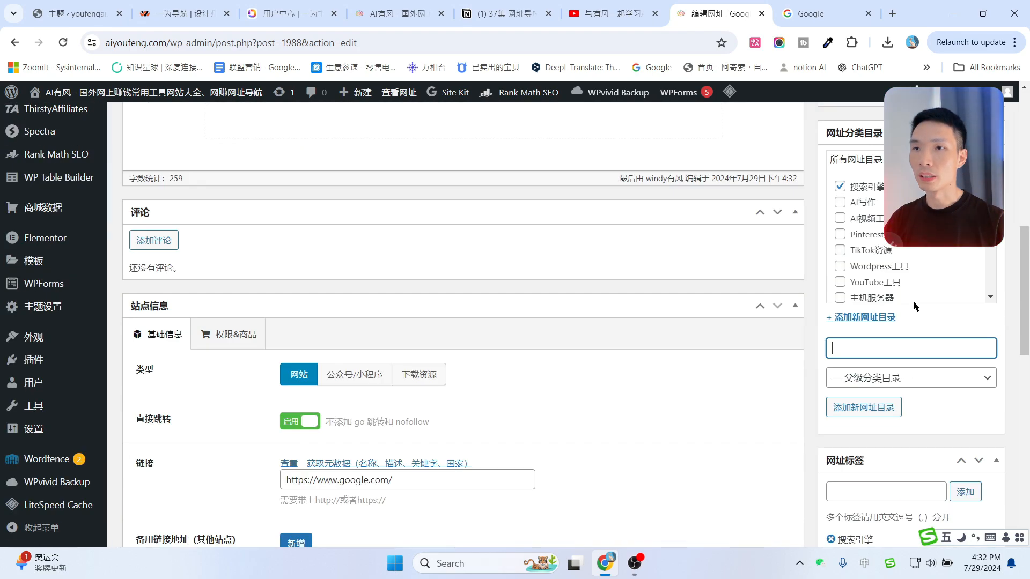
scroll(913, 298, down, 3)
scroll(915, 292, up, 6)
scroll(899, 350, down, 4)
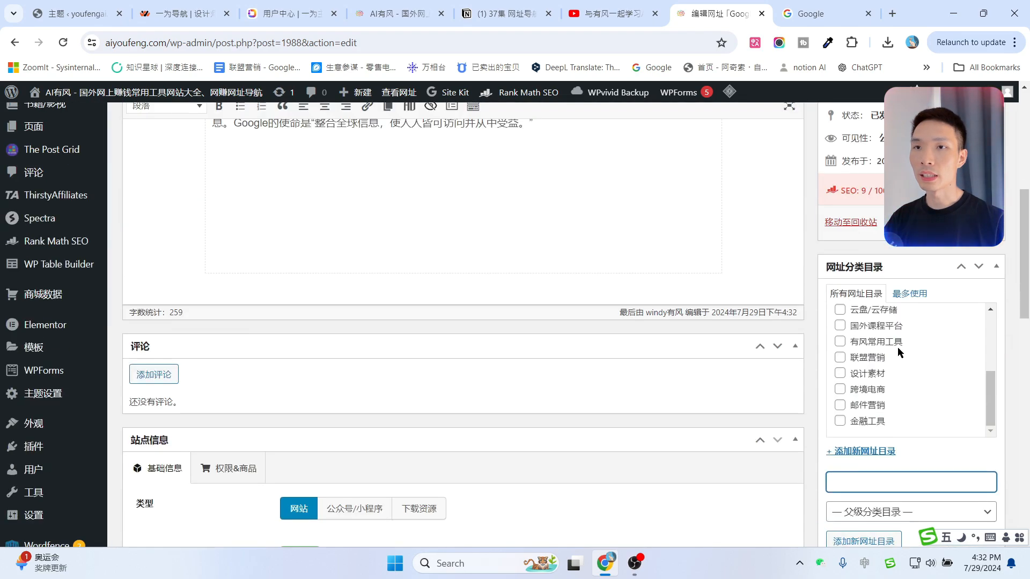
scroll(900, 352, up, 8)
click(980, 358)
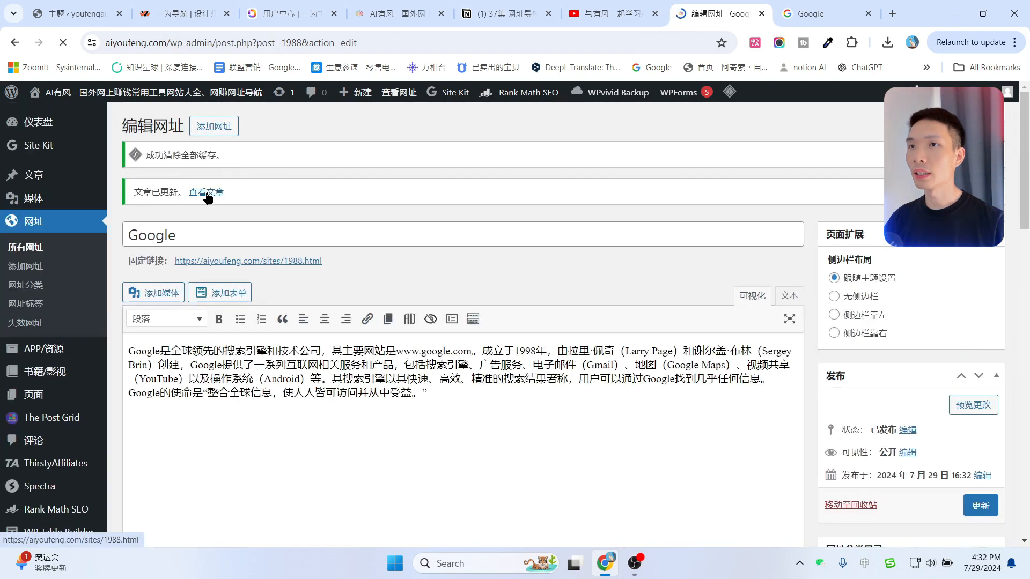
middle_click(207, 193)
Review the live Google entry and test its 链接直达 link to google.com, then close that tab.
click(718, 5)
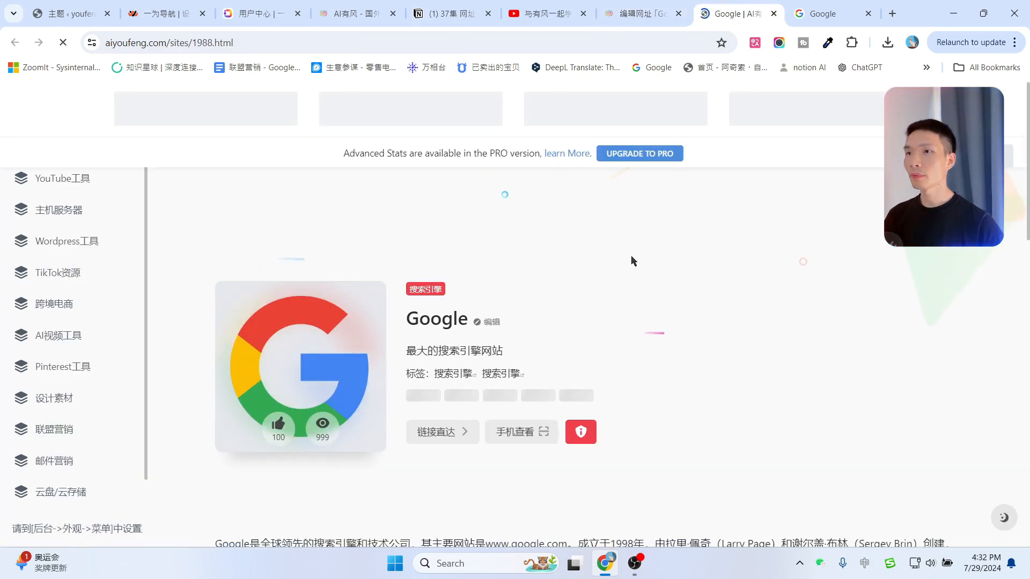
key(ctrl+l)
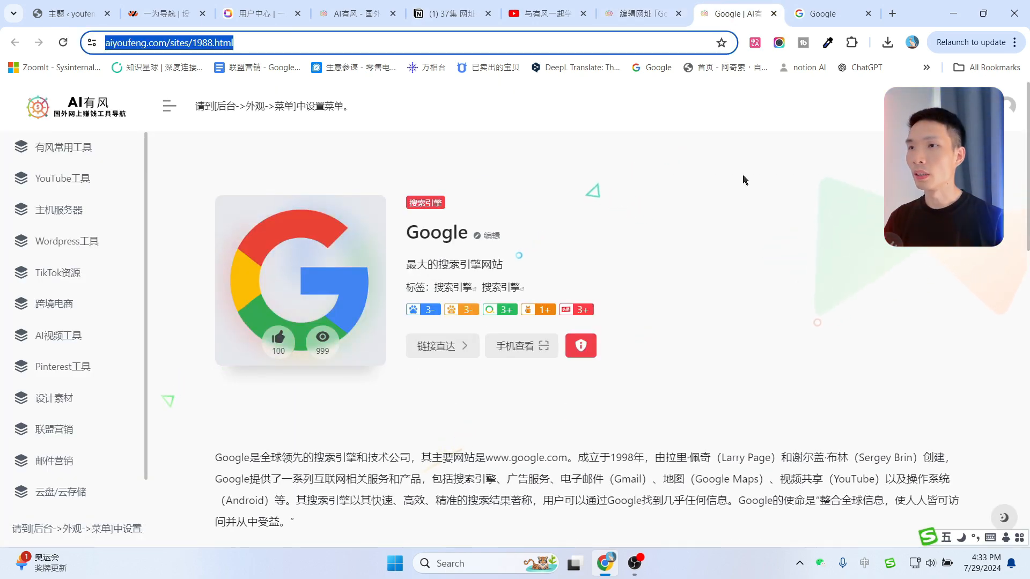
scroll(706, 332, down, 3)
scroll(706, 332, up, 3)
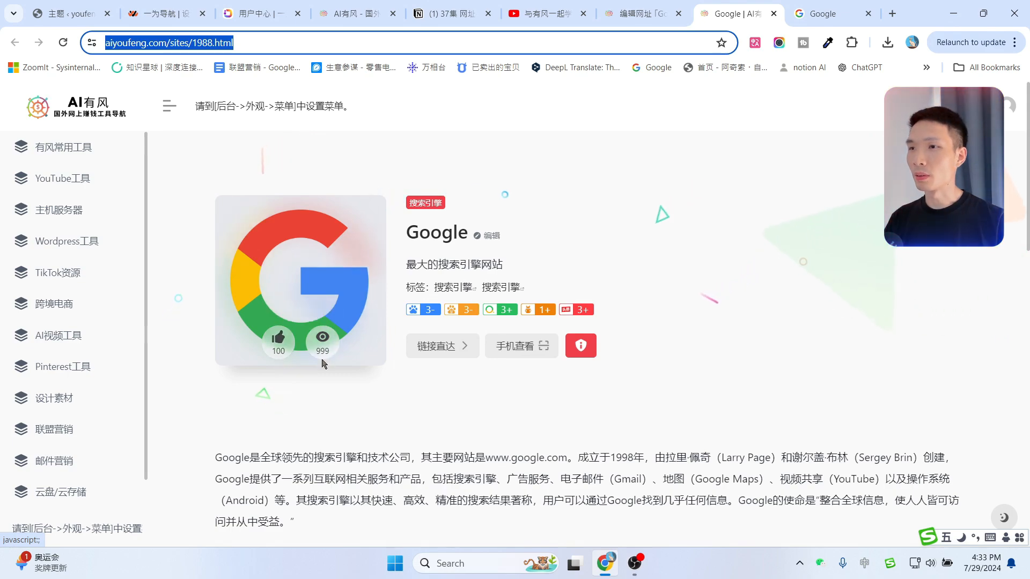
scroll(947, 408, down, 5)
scroll(946, 404, up, 5)
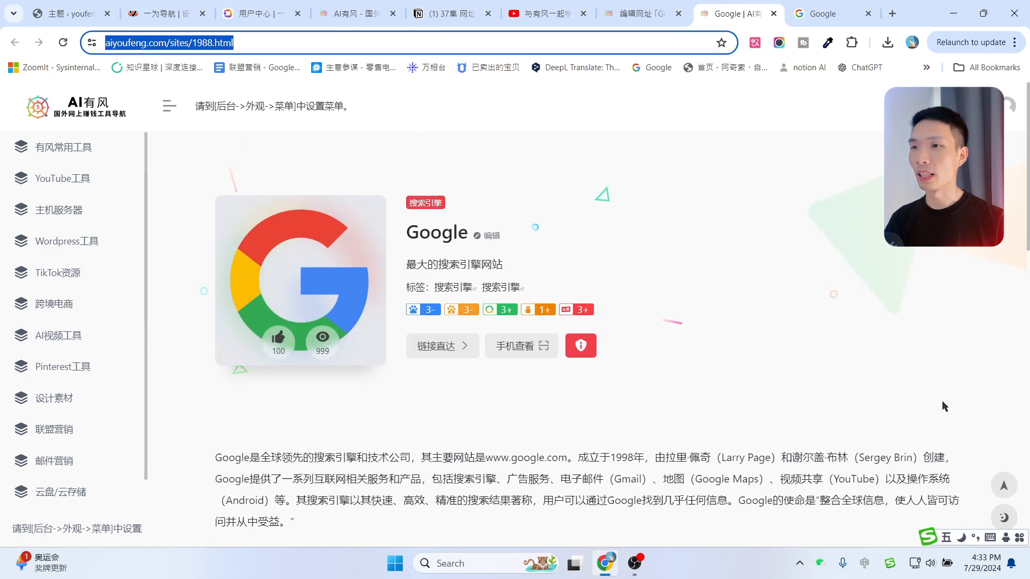
click(434, 351)
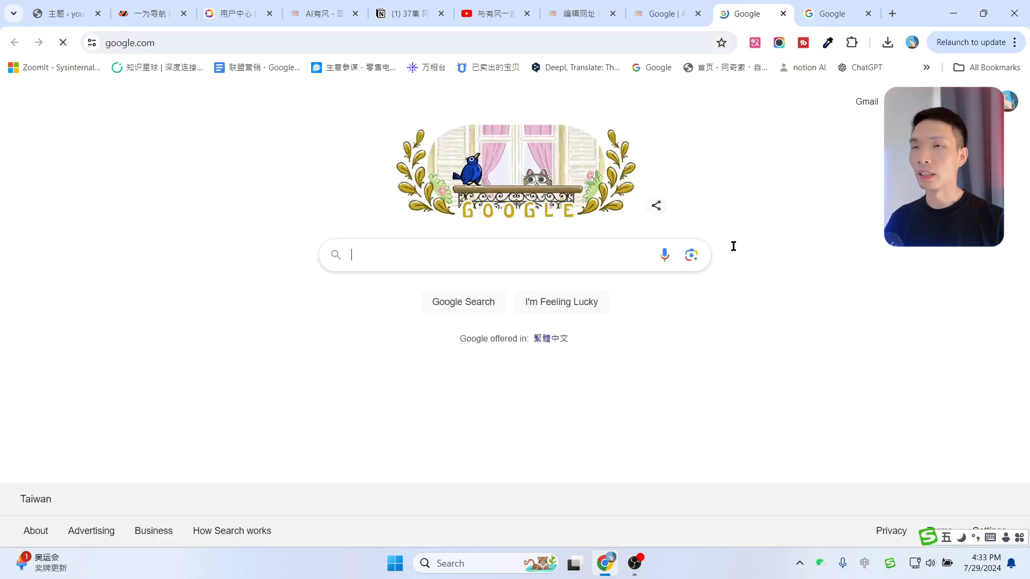
click(782, 16)
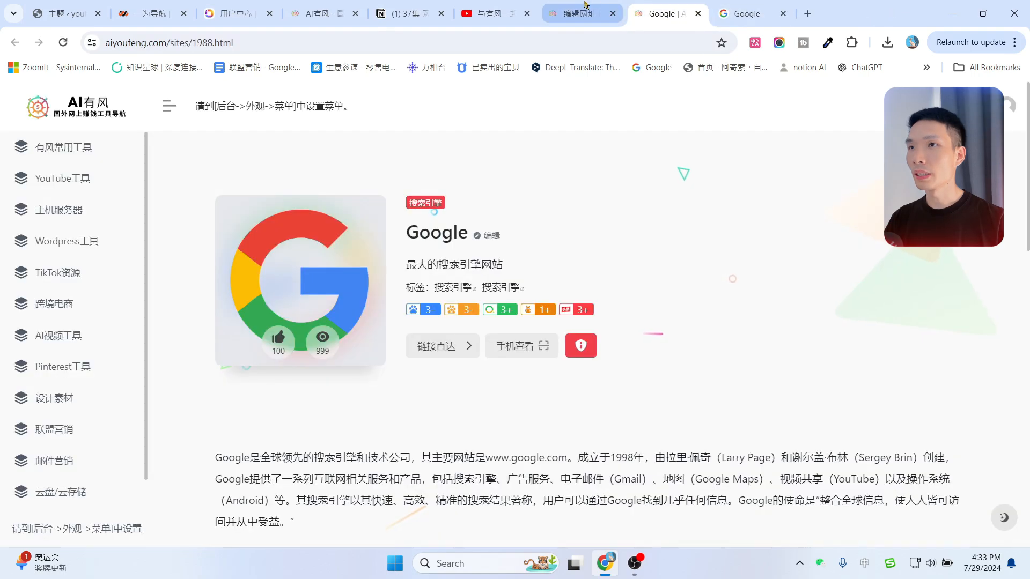
Open and browse the site homepage in another tab, then return to the 编辑网址 page.
click(579, 13)
middle_click(46, 123)
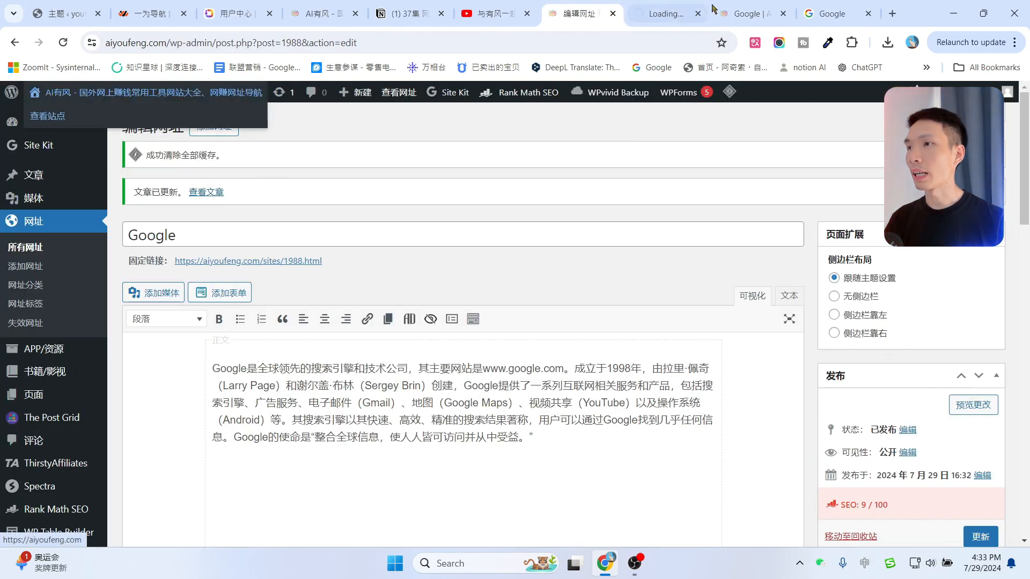
click(679, 7)
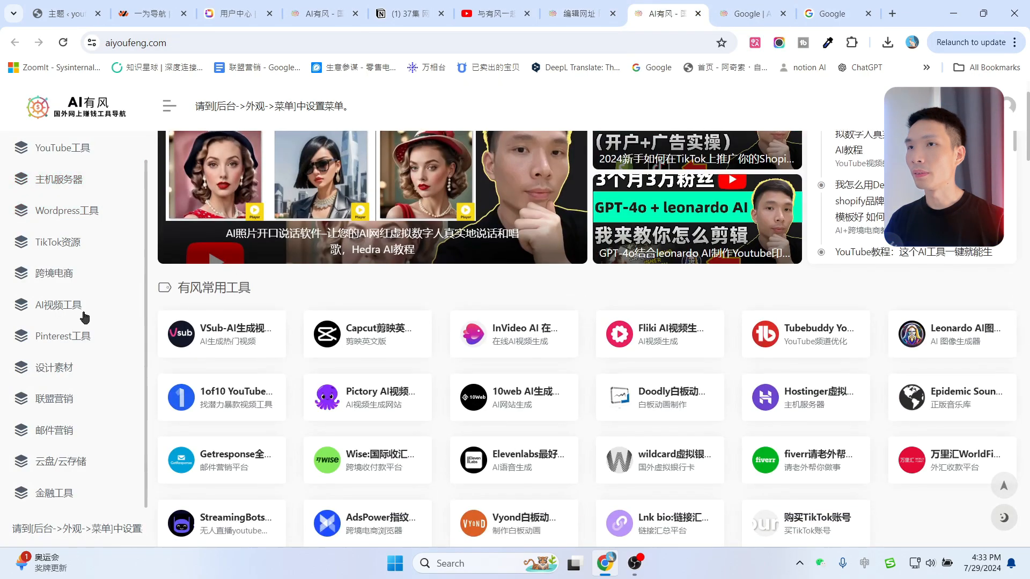
scroll(445, 356, down, 5)
scroll(567, 356, up, 5)
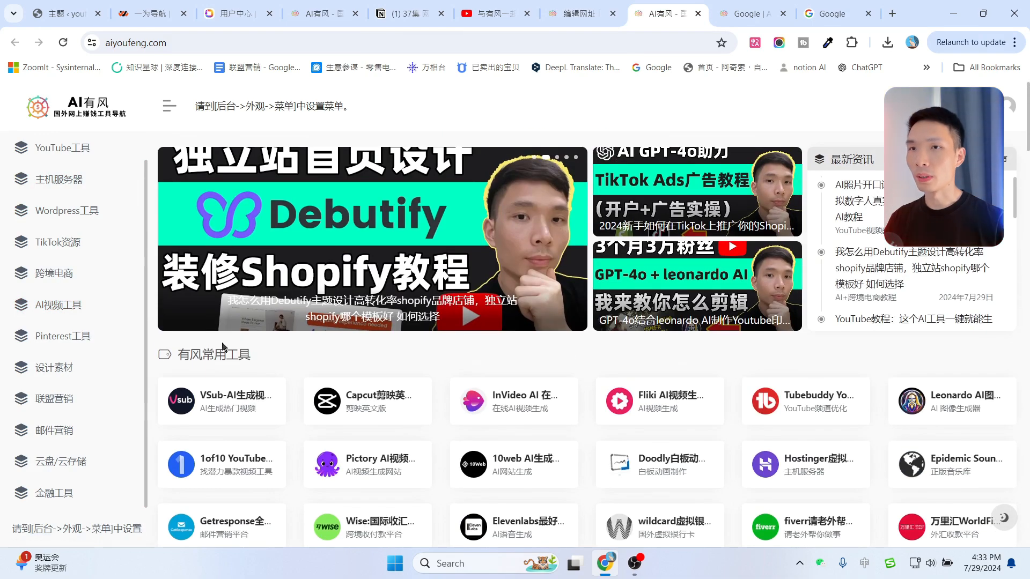
scroll(73, 231, down, 1)
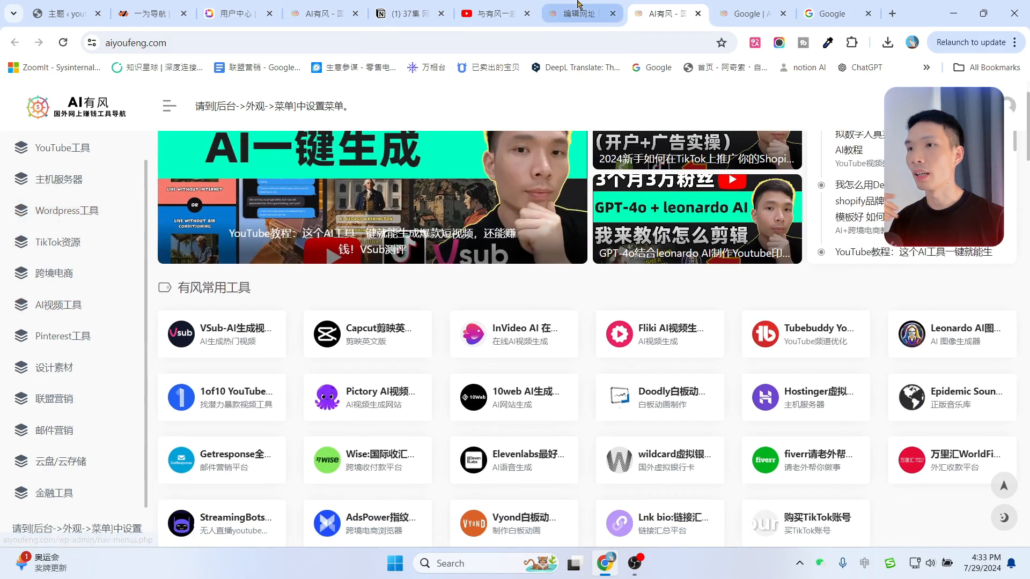
click(578, 5)
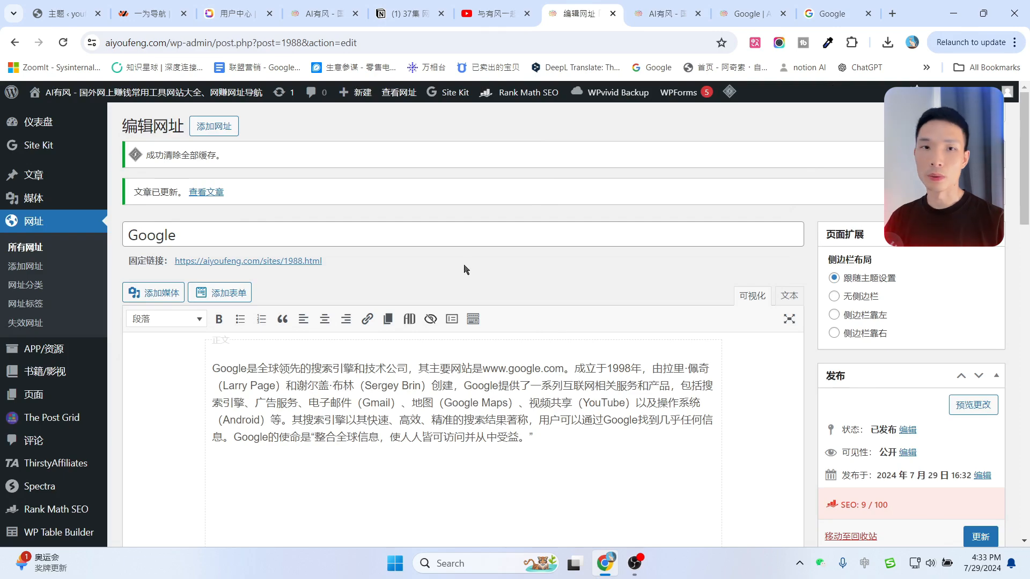
Go to the 外观 > 菜单 editor.
scroll(54, 344, down, 6)
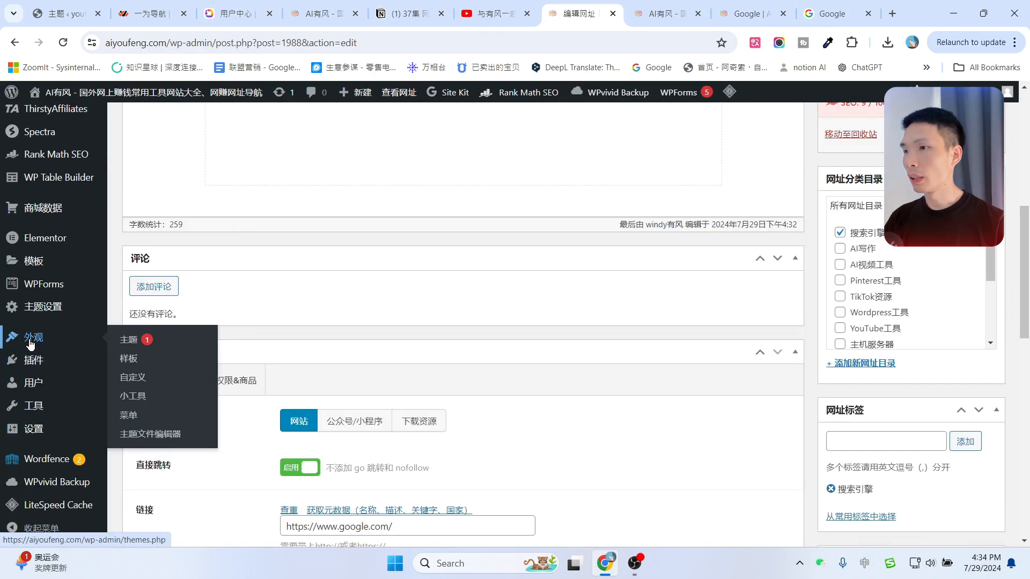
click(128, 416)
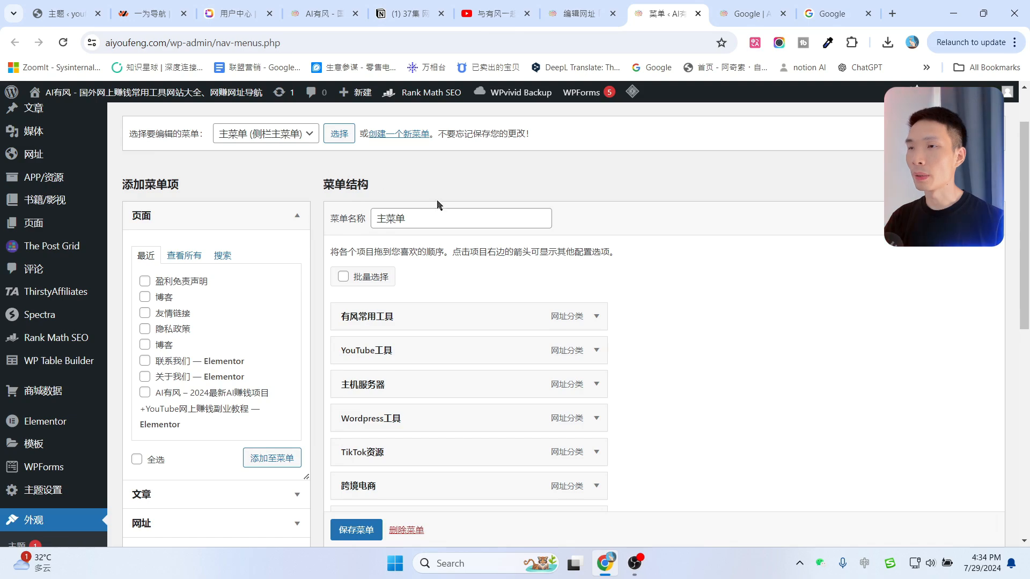
scroll(452, 356, down, 6)
scroll(453, 361, up, 4)
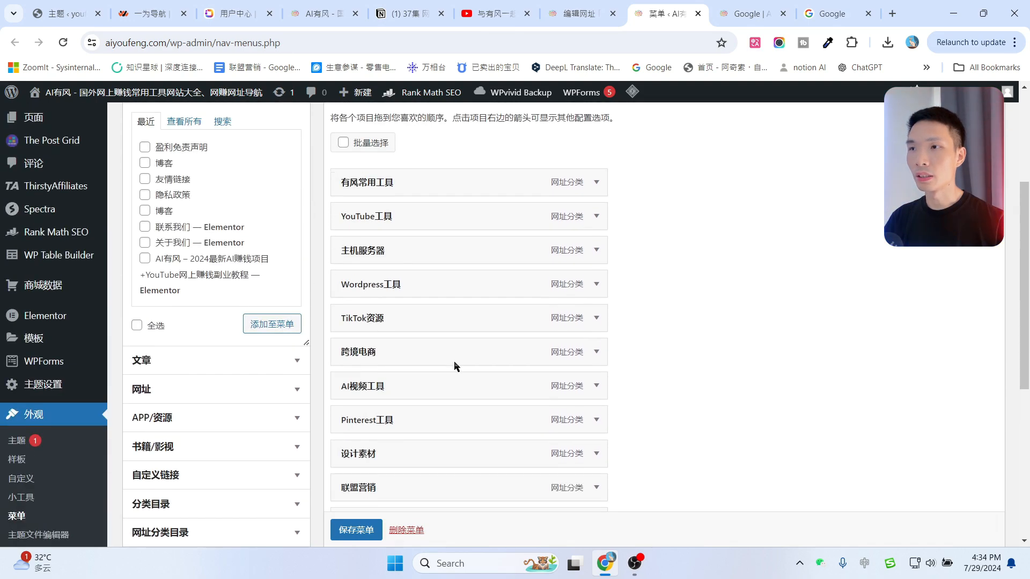
scroll(454, 364, up, 4)
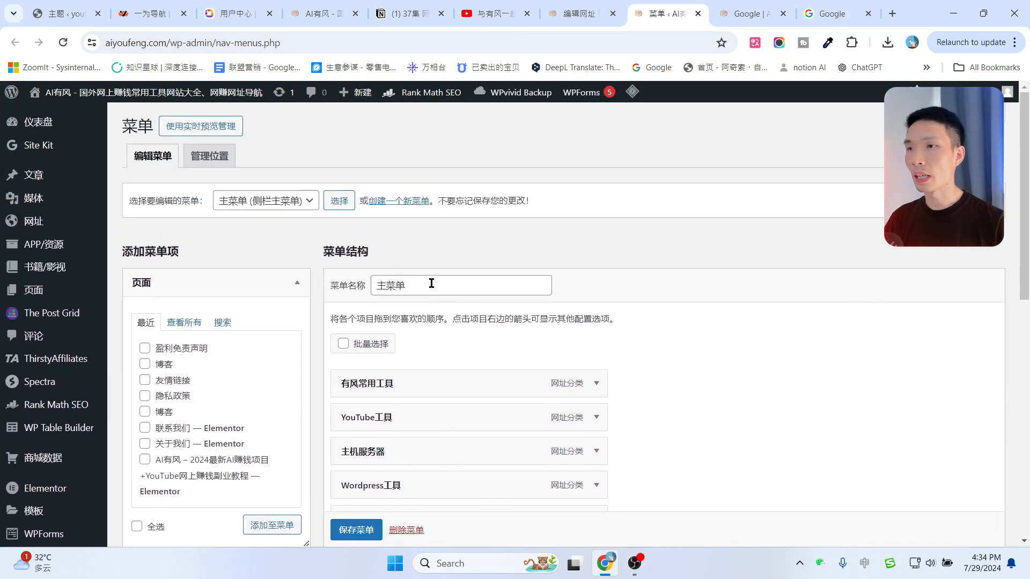
Try editing the menu name, then restore it to 主菜单 assigned to 侧栏主菜单.
double_click(444, 277)
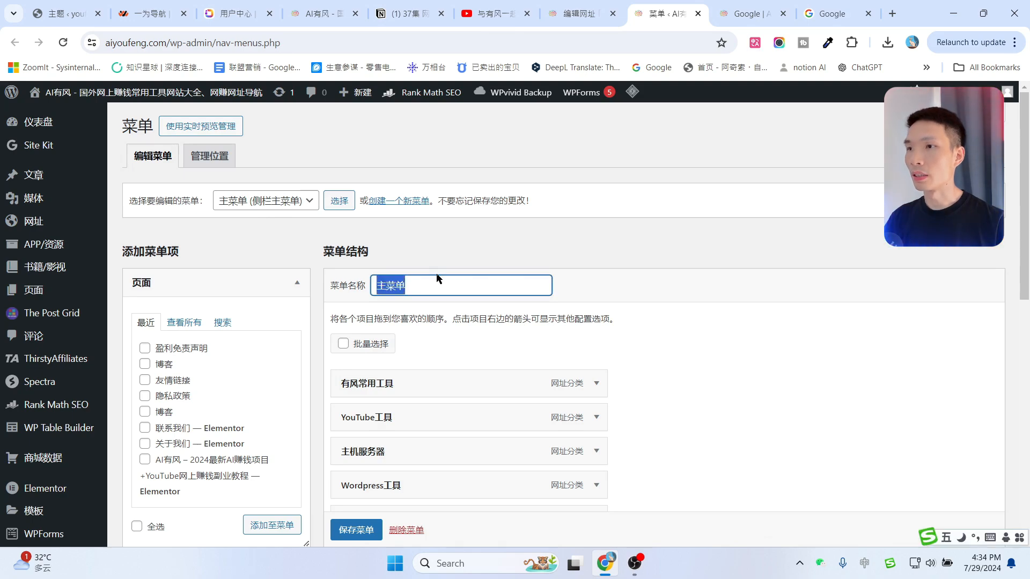
click(464, 290)
text(无可奈何花落去)
drag(410, 284, 599, 290)
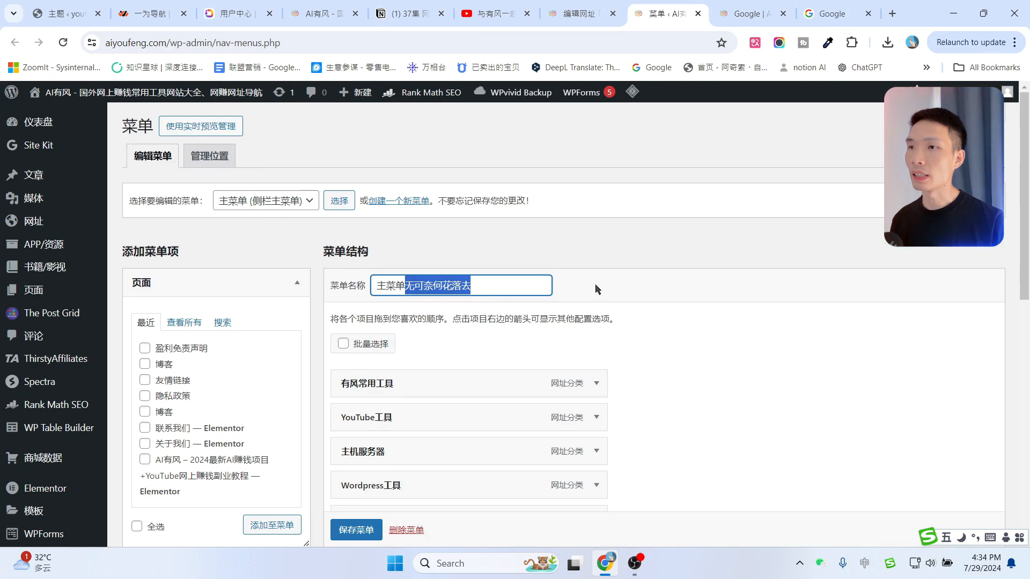
key(BackSpace)
scroll(622, 304, down, 7)
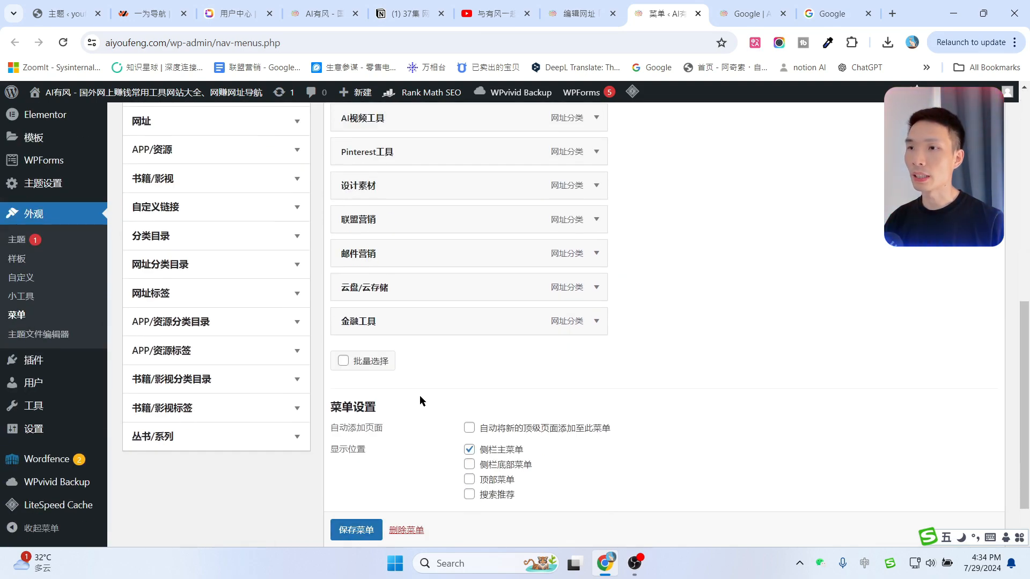
scroll(420, 398, down, 2)
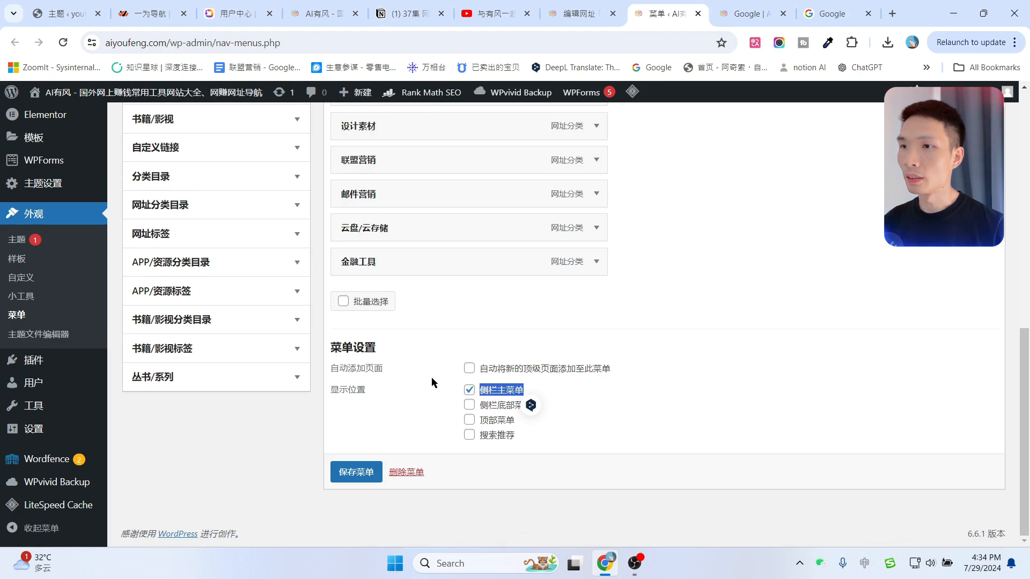
click(684, 371)
scroll(206, 337, up, 2)
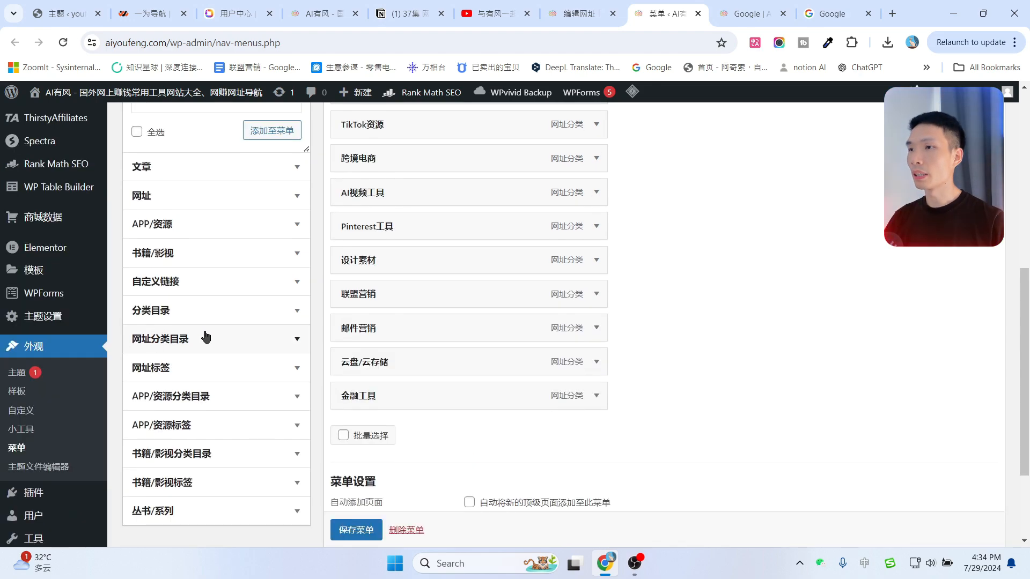
scroll(205, 337, down, 2)
scroll(205, 339, up, 1)
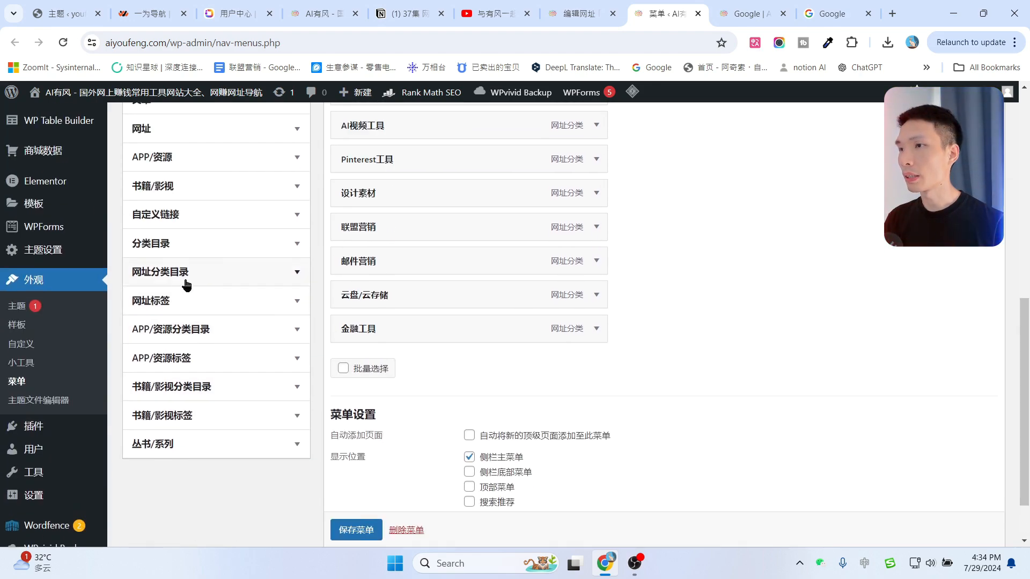
Add 搜索引擎 from the full 网址分类目录 list to the menu.
click(290, 274)
scroll(180, 335, down, 2)
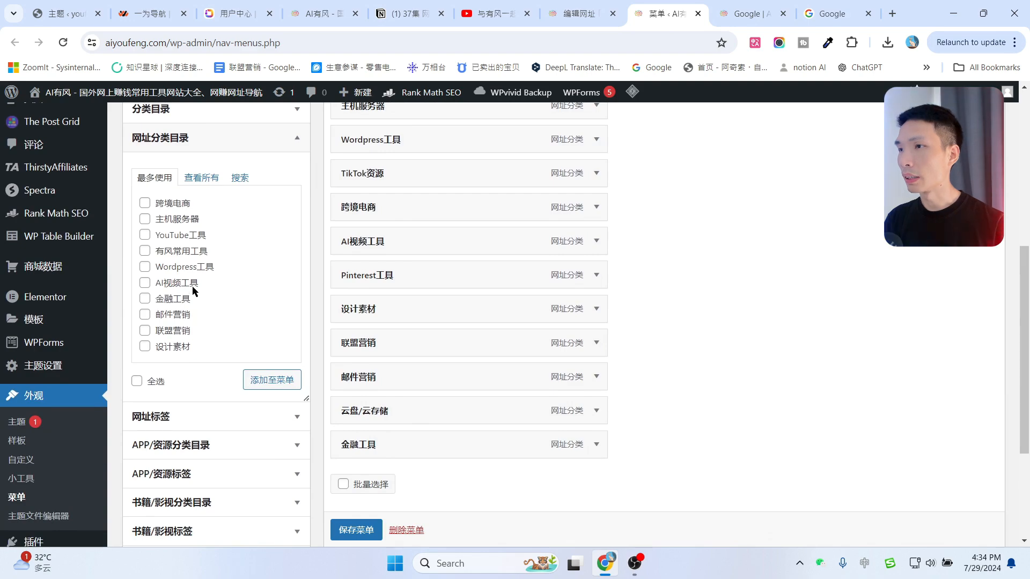
click(201, 179)
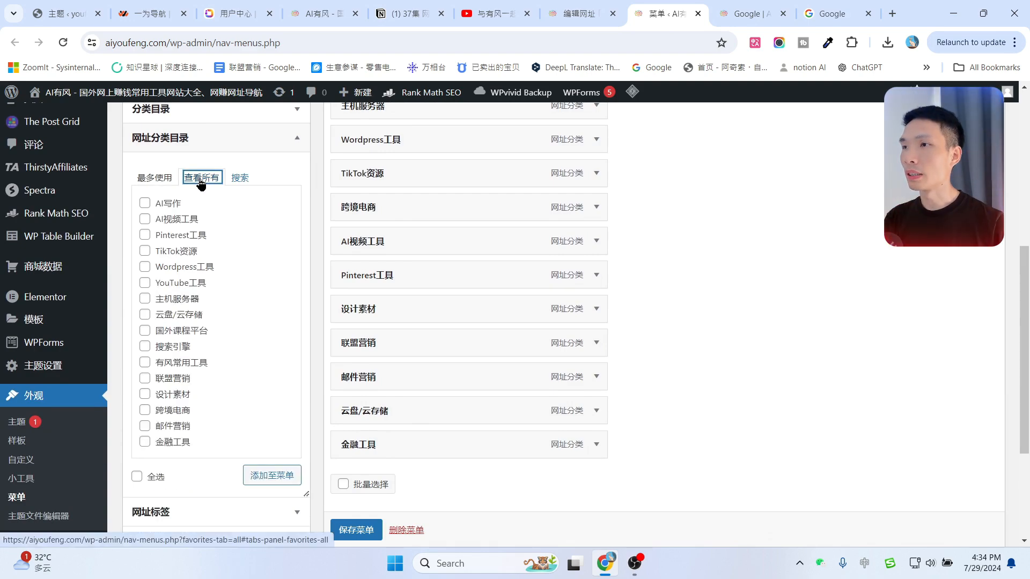
scroll(191, 263, down, 1)
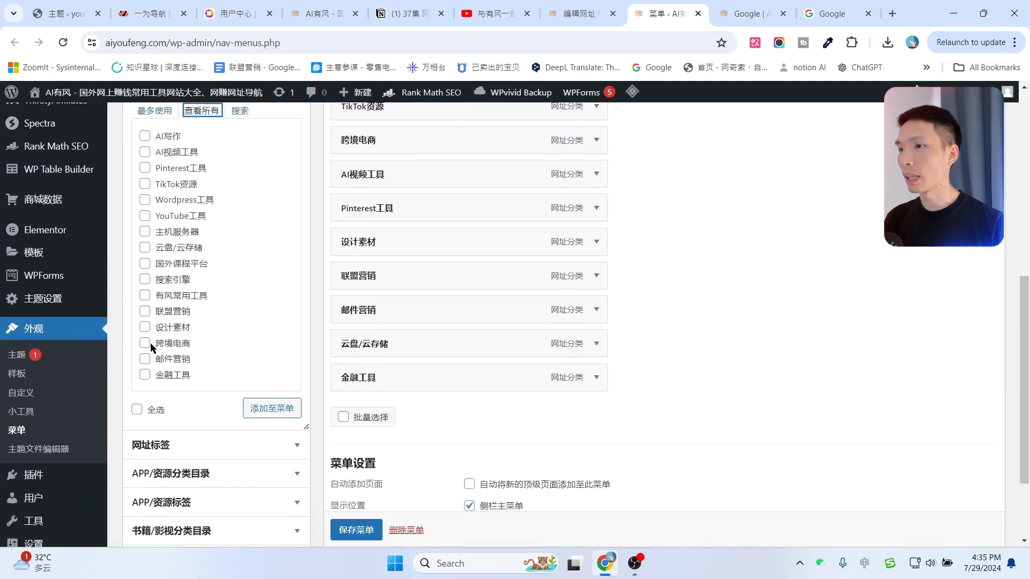
scroll(152, 350, up, 1)
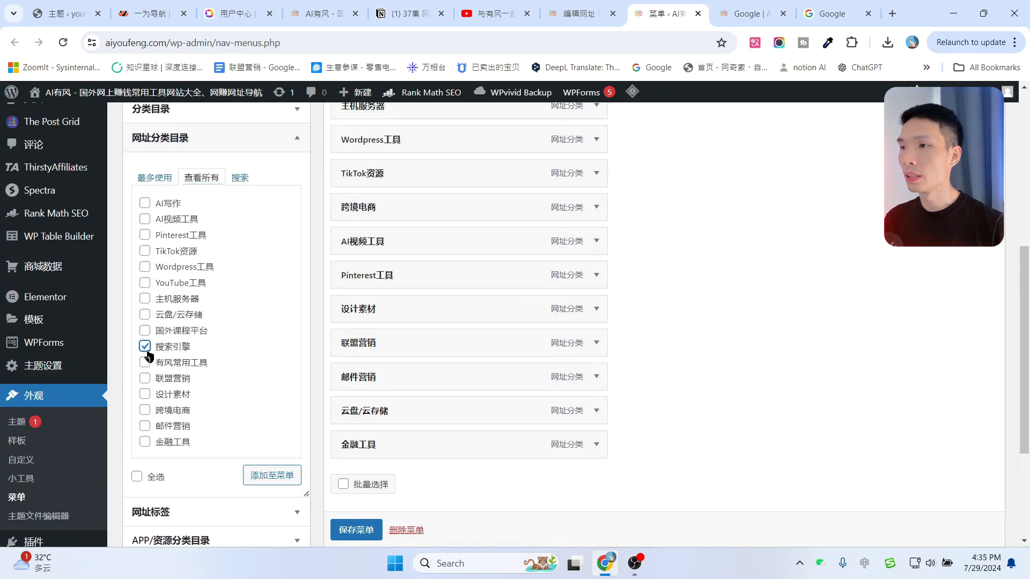
click(272, 474)
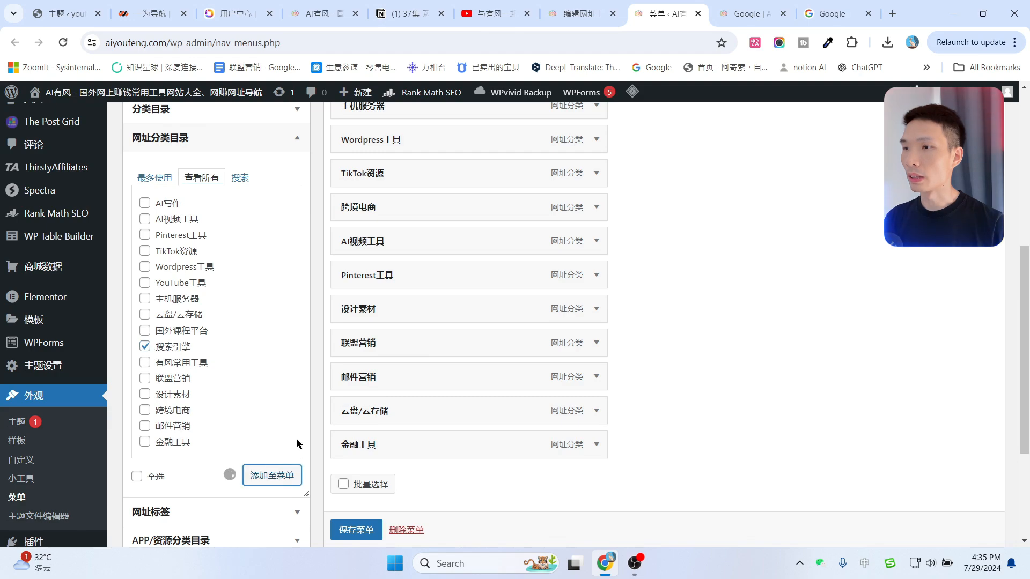
Drag 搜索引擎 to the top of the menu structure, above 有风常用工具.
scroll(449, 379, down, 1)
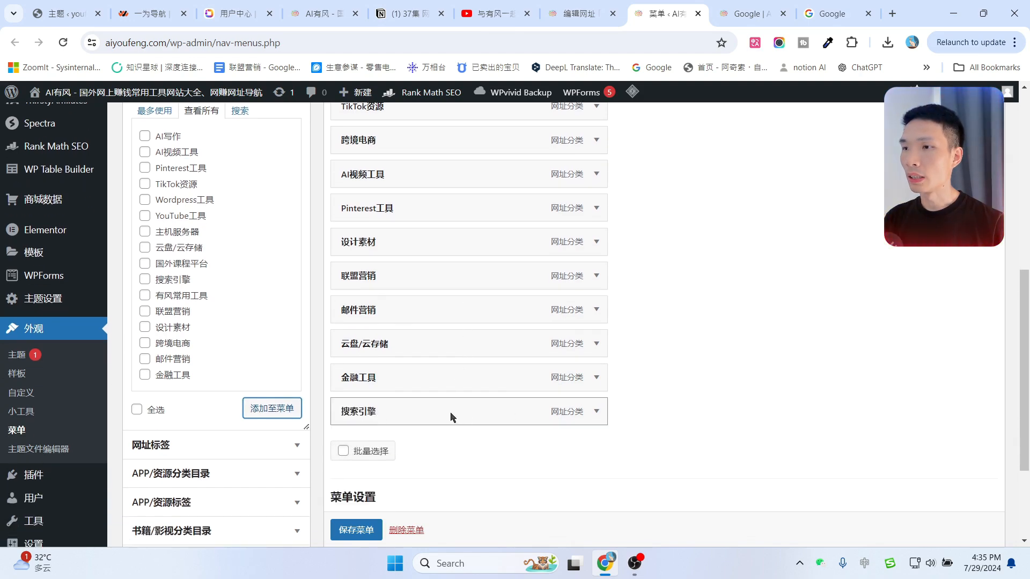
scroll(491, 408, up, 2)
scroll(495, 321, down, 3)
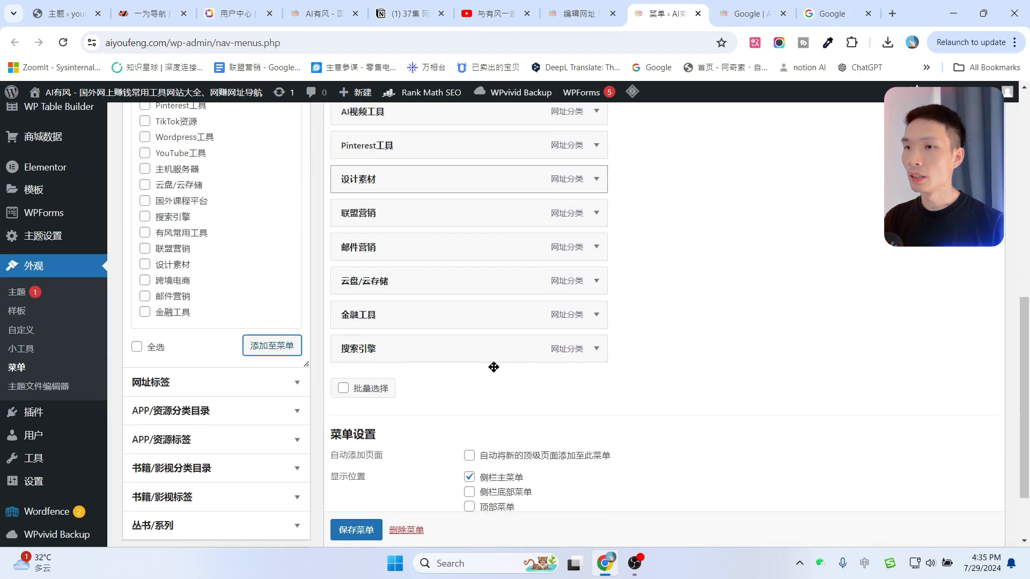
scroll(472, 403, up, 2)
drag(451, 459, 422, 173)
scroll(451, 397, up, 2)
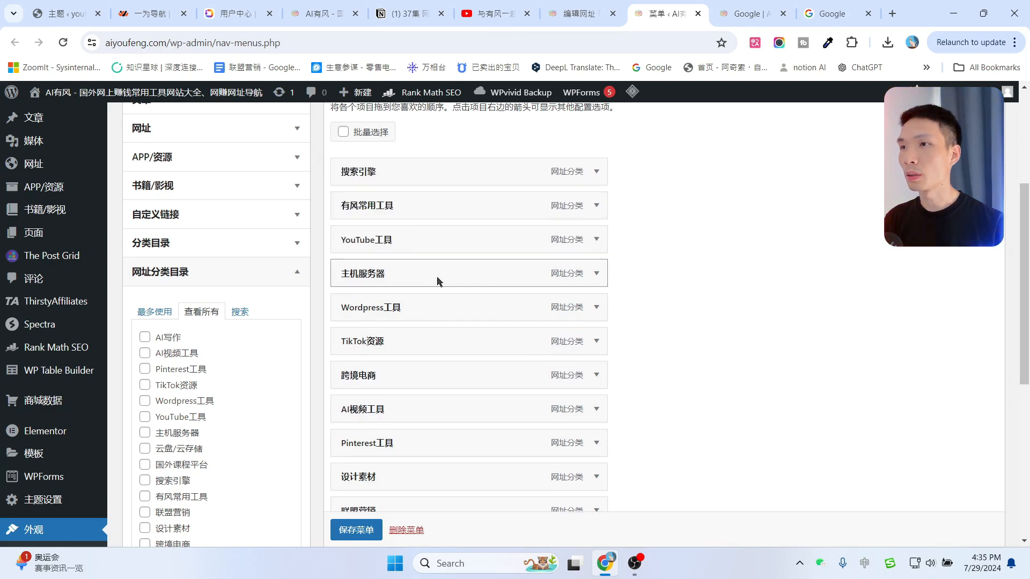
scroll(380, 269, up, 2)
scroll(796, 360, down, 2)
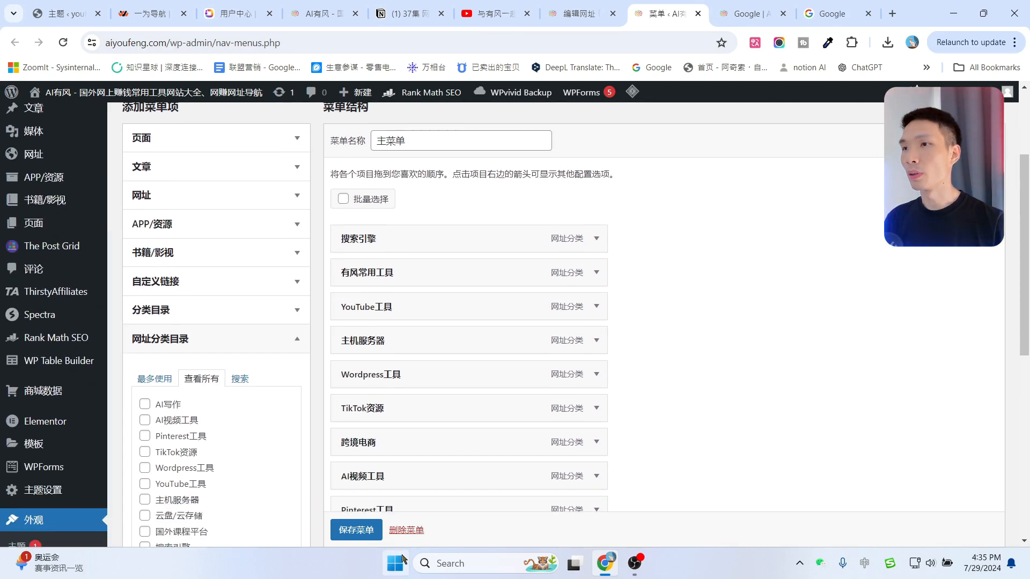
Save the main menu and open the live front-end site in a new tab.
click(343, 534)
mouse_move(60, 110)
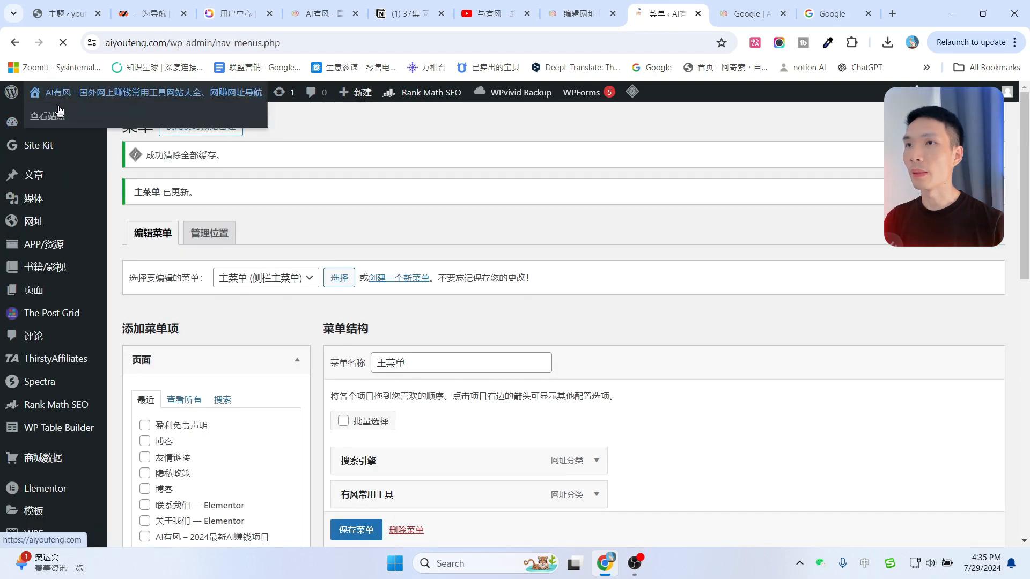
click(47, 122)
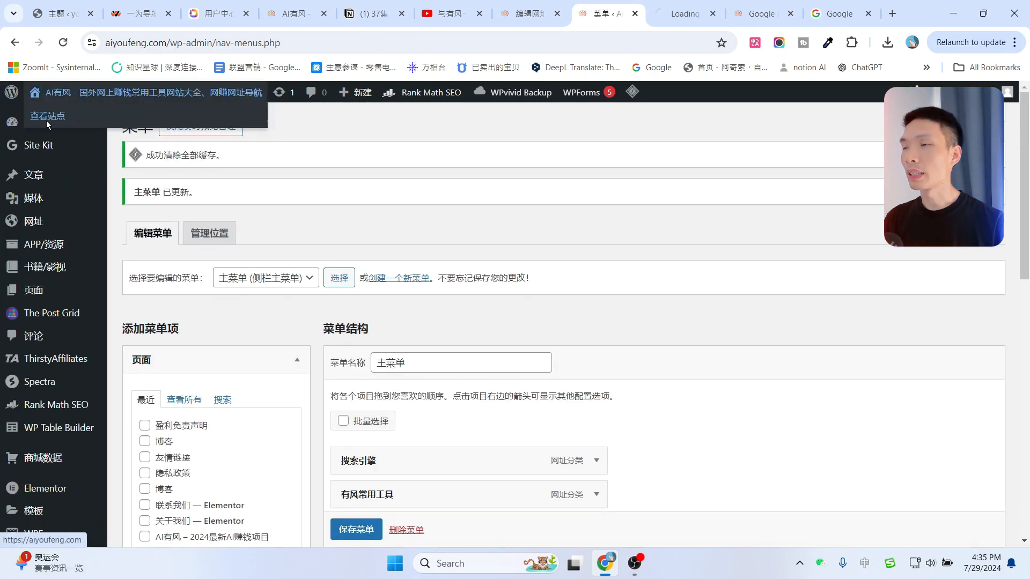
Check the Google card under 搜索引擎 on the live site, then return to the entry's edit page.
scroll(209, 295, down, 1)
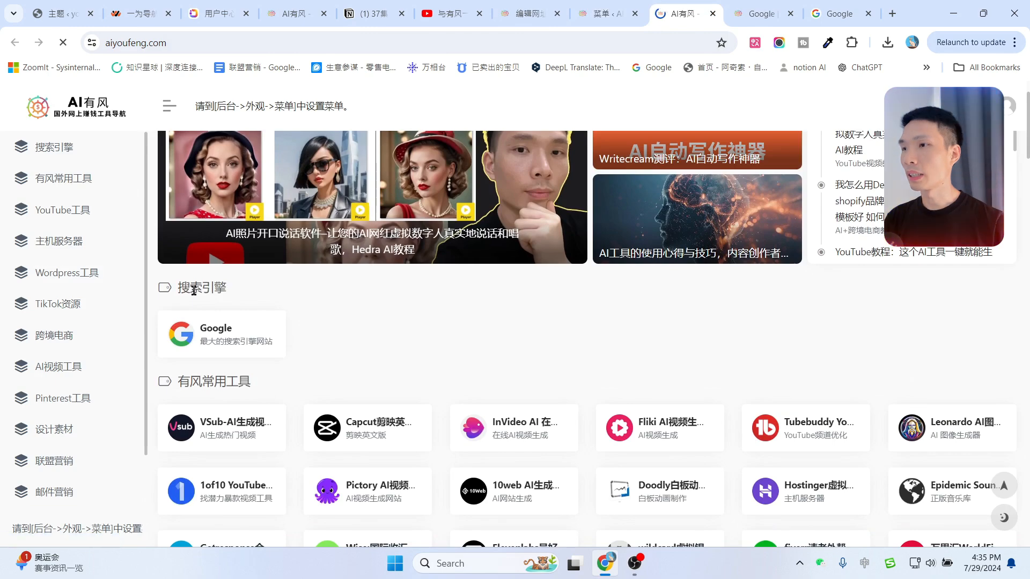
scroll(293, 308, down, 1)
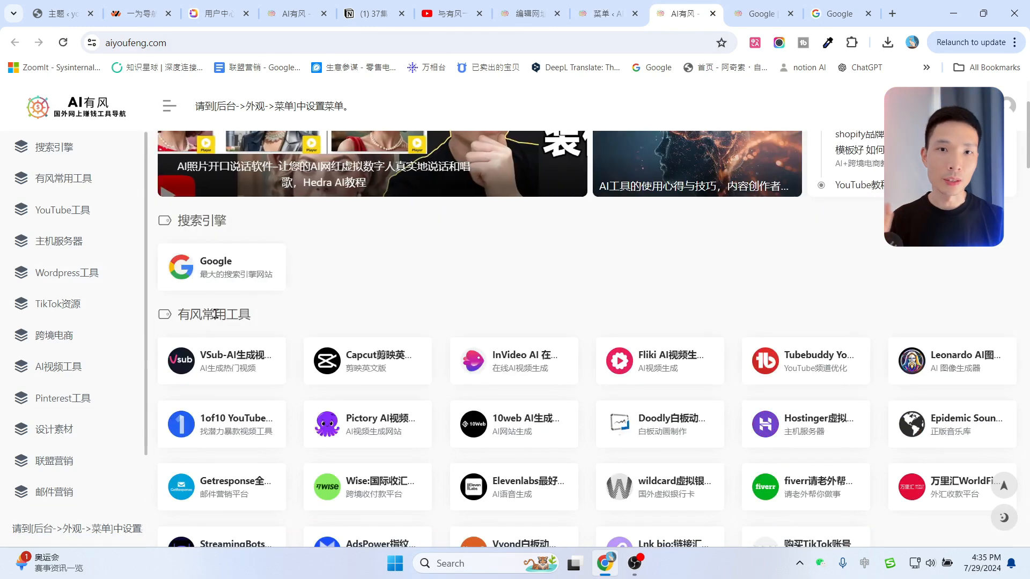
click(210, 271)
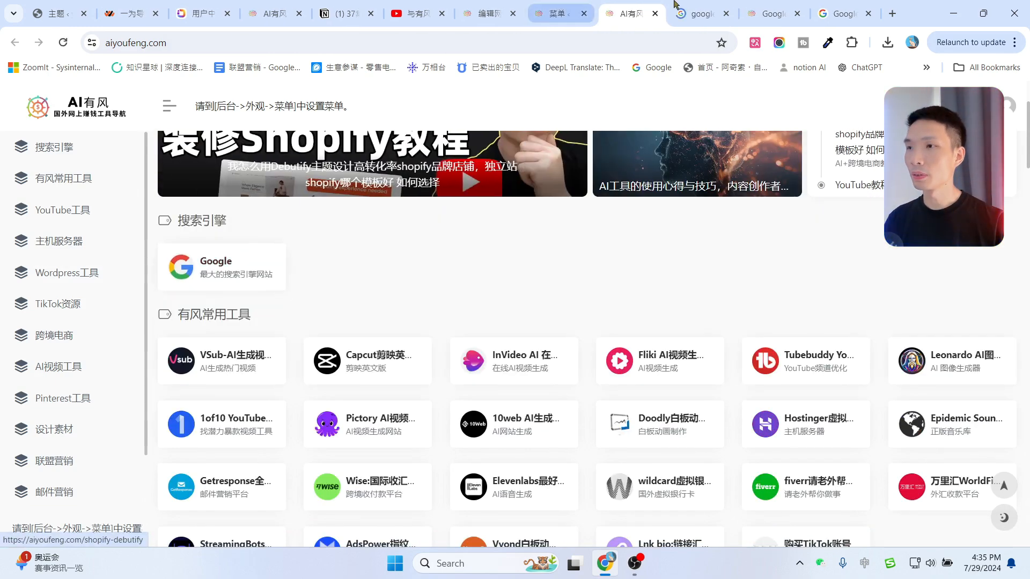
click(706, 13)
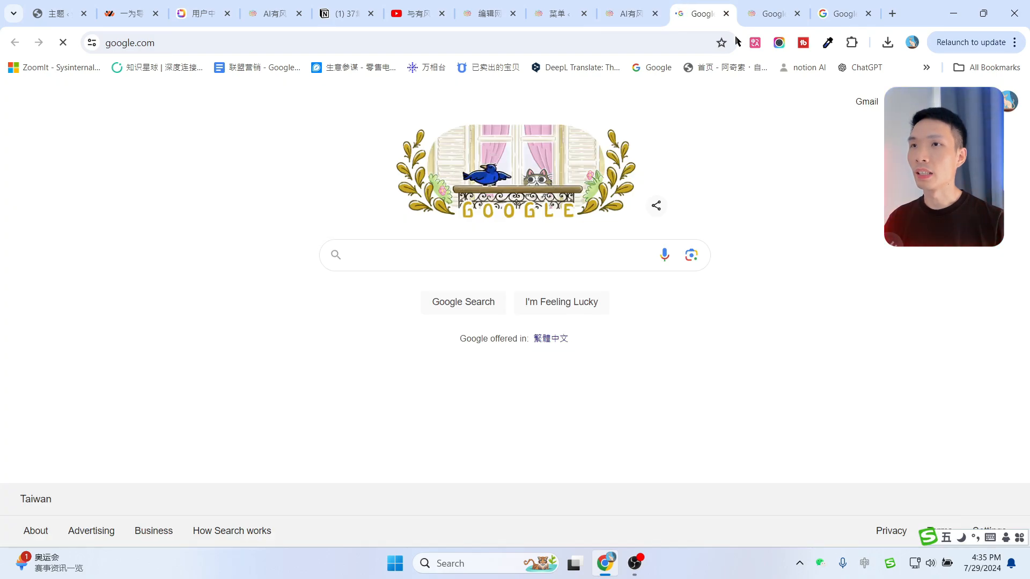
click(726, 13)
click(552, 12)
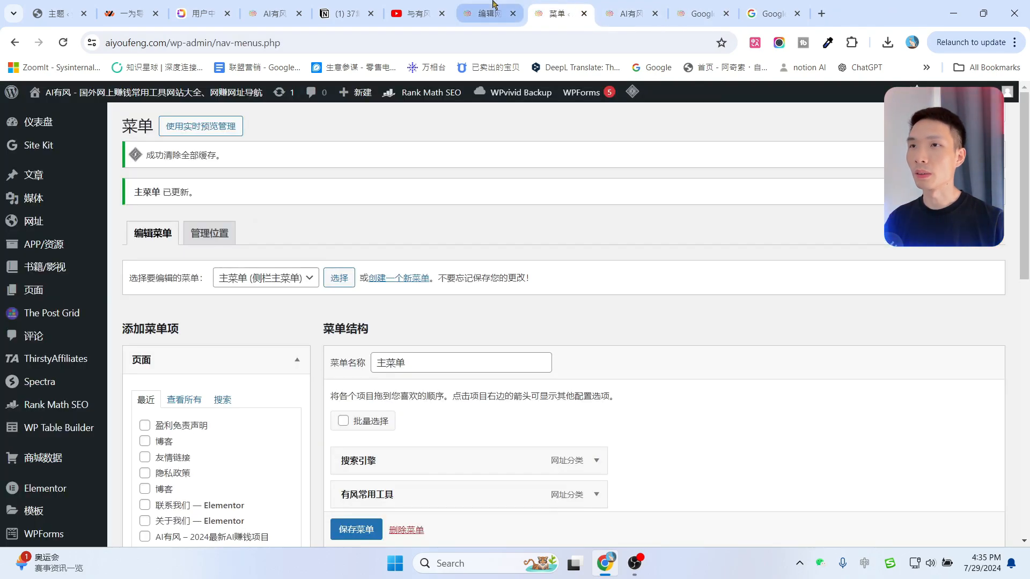
click(495, 5)
scroll(79, 216, up, 8)
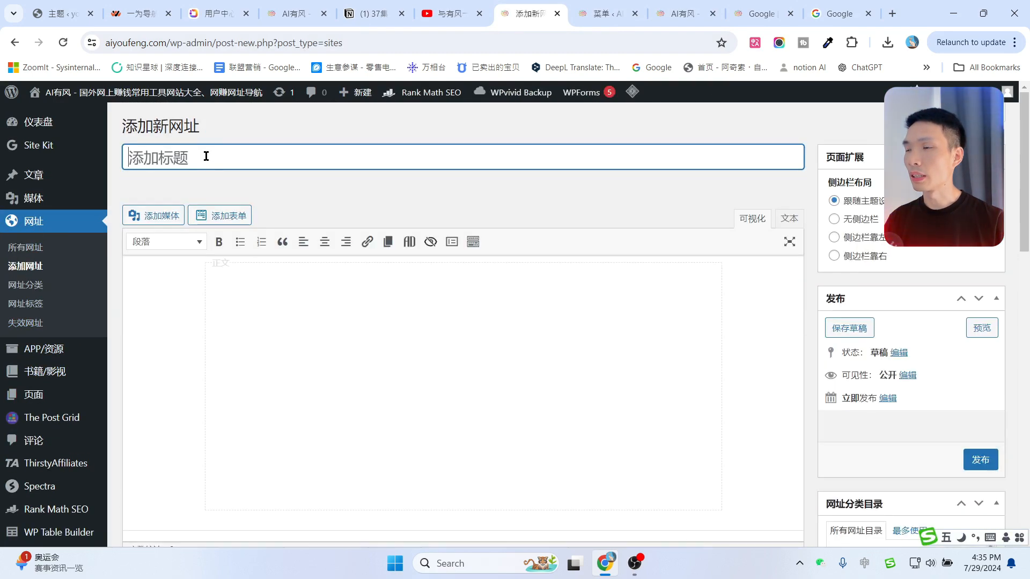
Title the new site entry 新浪网, select the title to copy, and bring up ChatGPT.
text(新iy浪网)
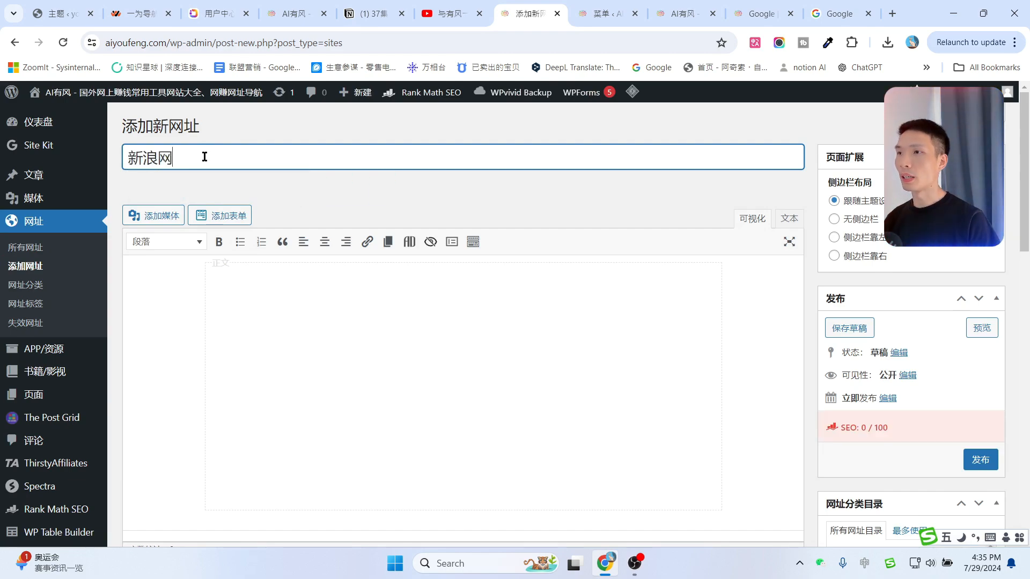
key(ctrl+a)
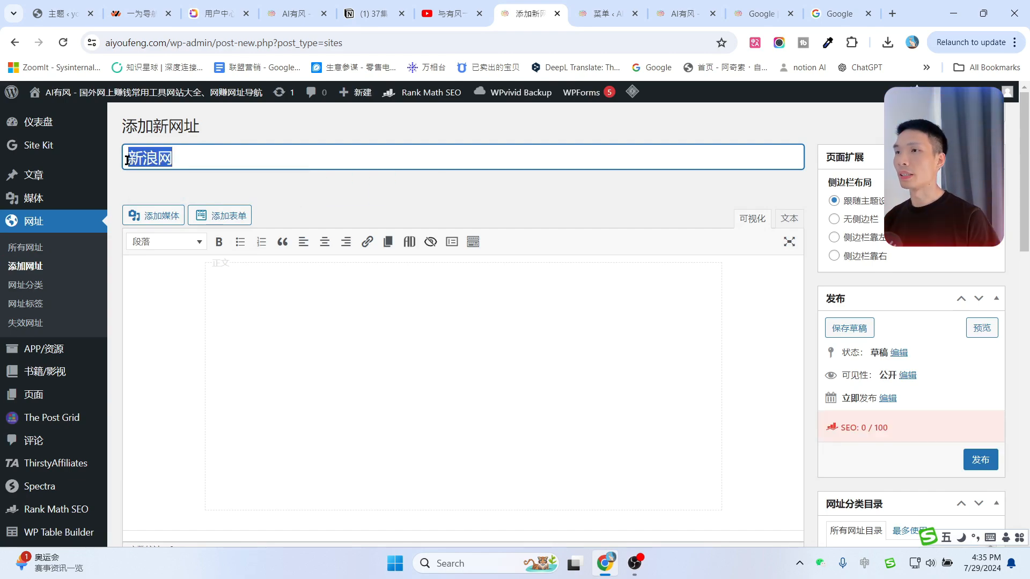
click(858, 68)
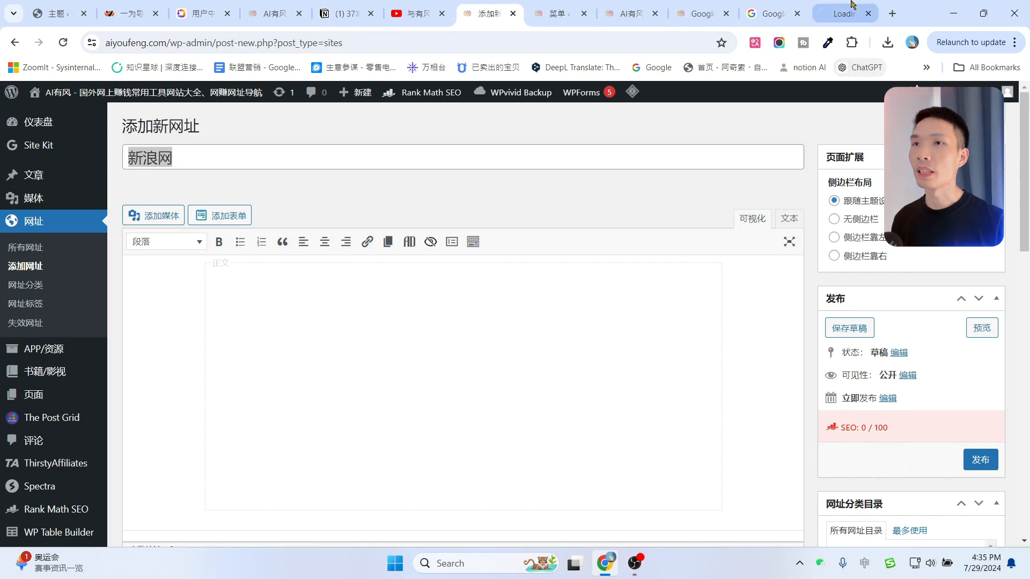
click(767, 13)
Paste ChatGPT's 新浪网 overview with the 新闻报道 and 微博平台 points into the entry body.
click(798, 14)
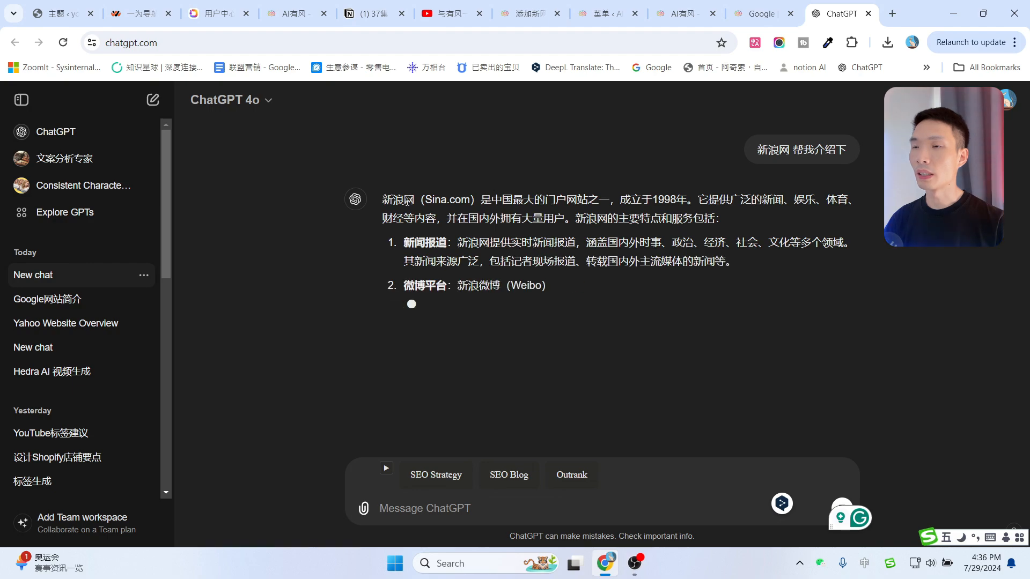
drag(378, 173, 674, 277)
key(ctrl+c)
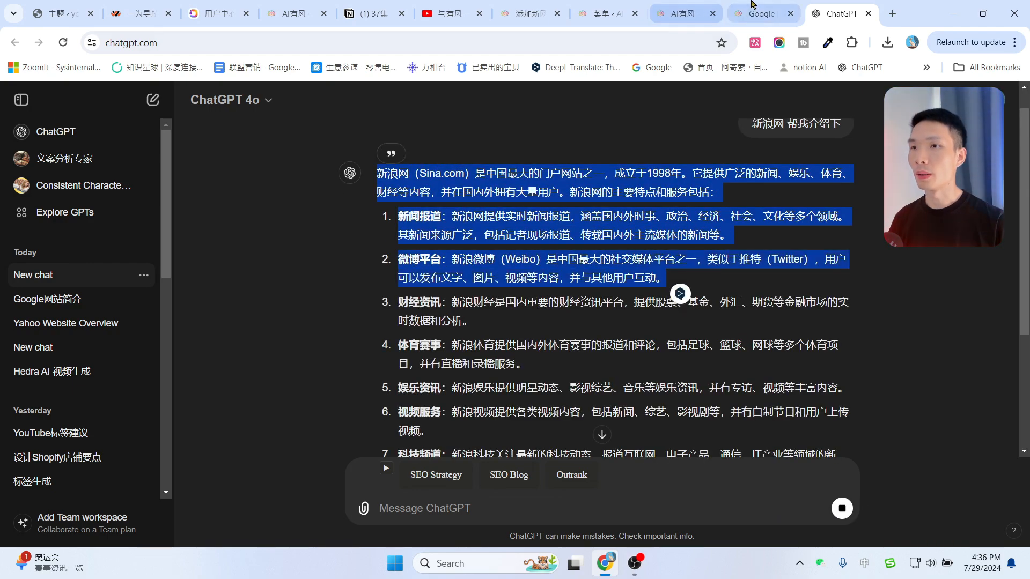
click(679, 14)
click(495, 6)
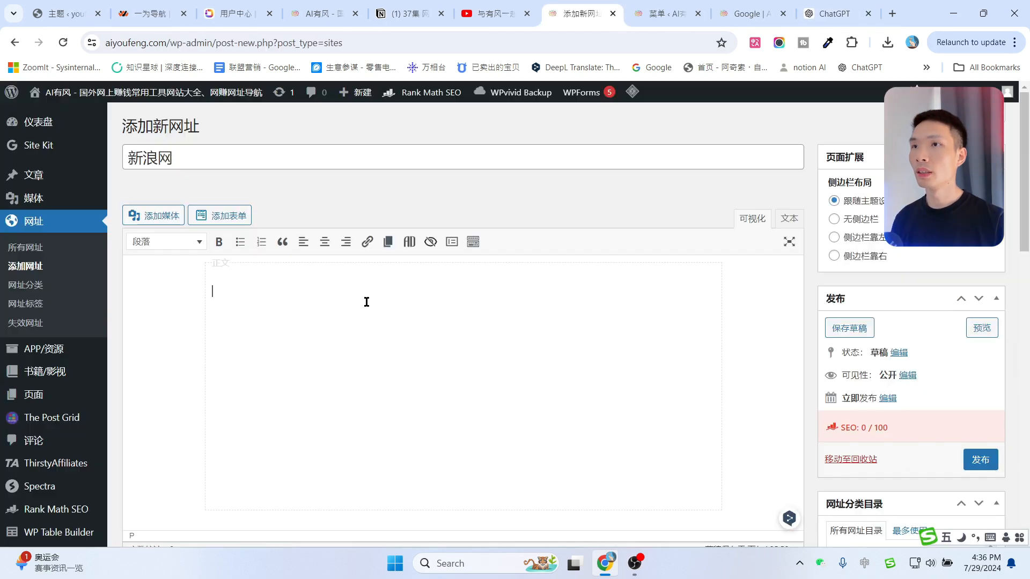
click(366, 302)
key(ctrl+v)
scroll(519, 332, down, 8)
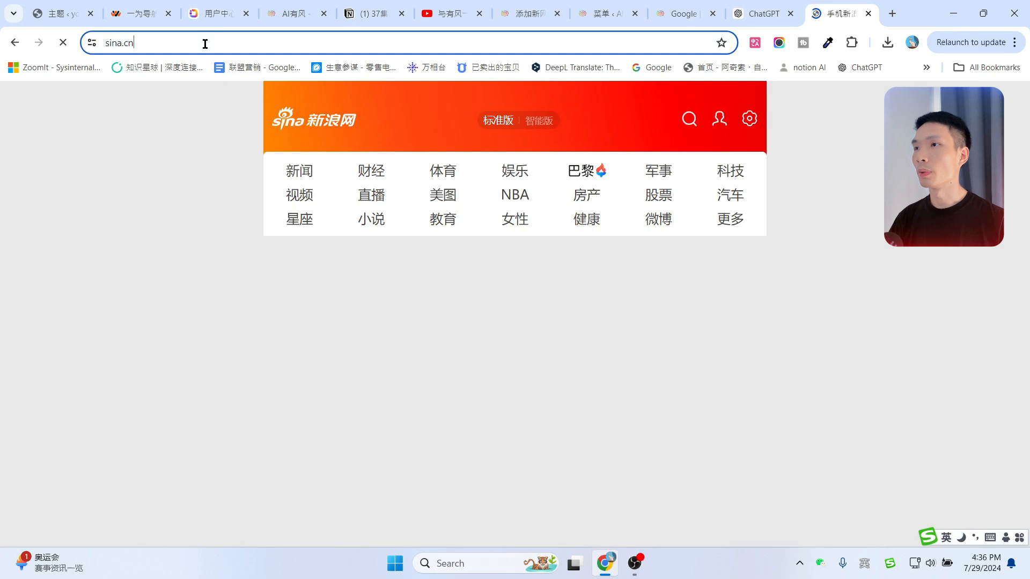
click(203, 44)
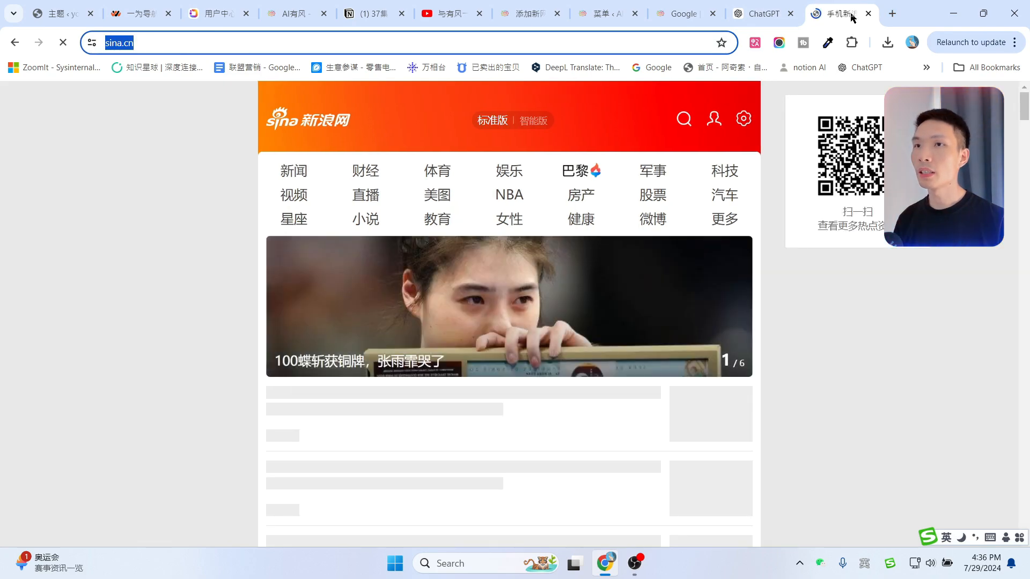
click(582, 12)
click(526, 13)
click(312, 357)
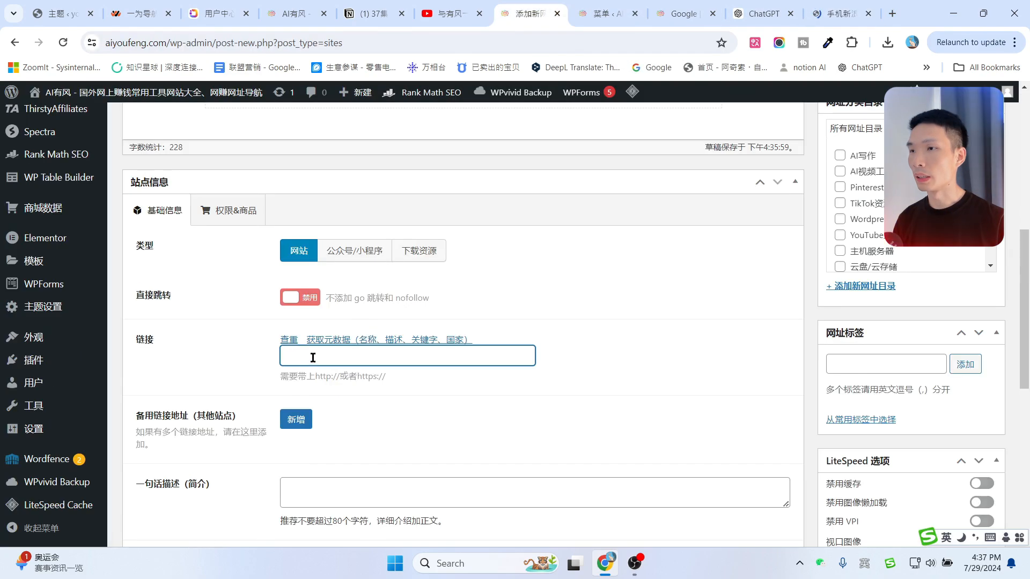
scroll(556, 304, down, 1)
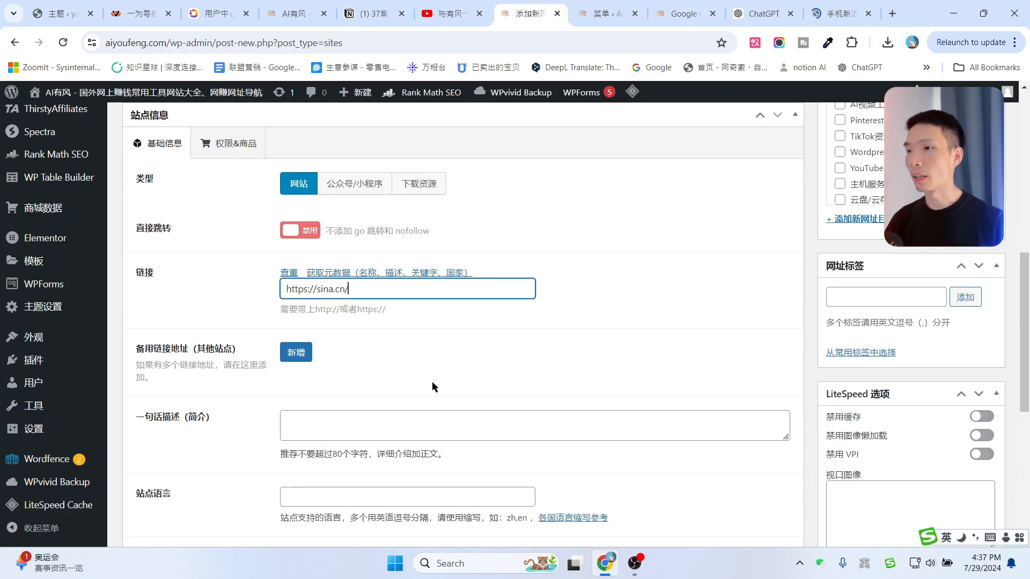
Have ChatGPT produce the one-line description 中国最大的门户网站之一 and fill it into 一句话描述.
click(313, 421)
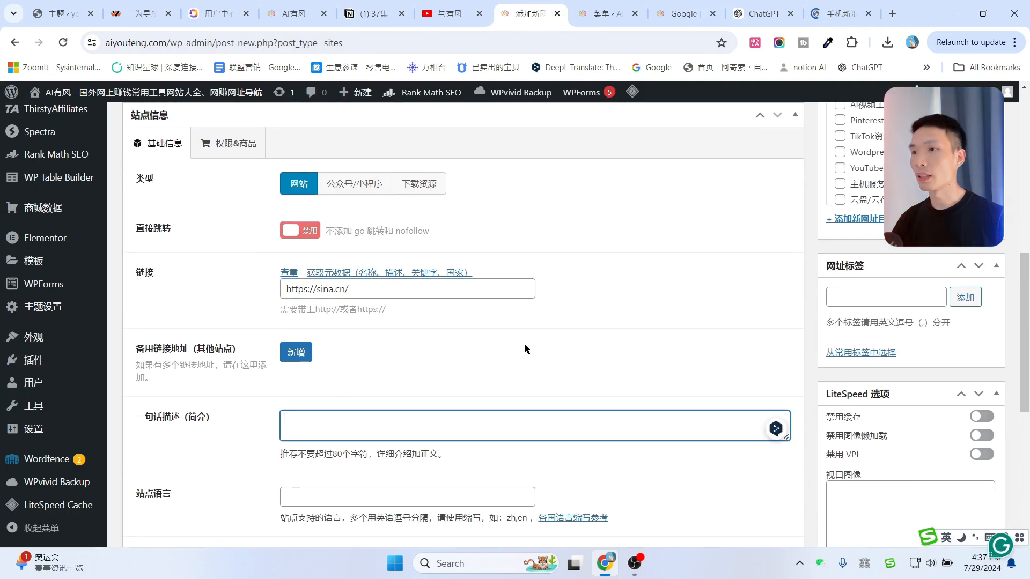
triple_click(138, 416)
key(ctrl+c)
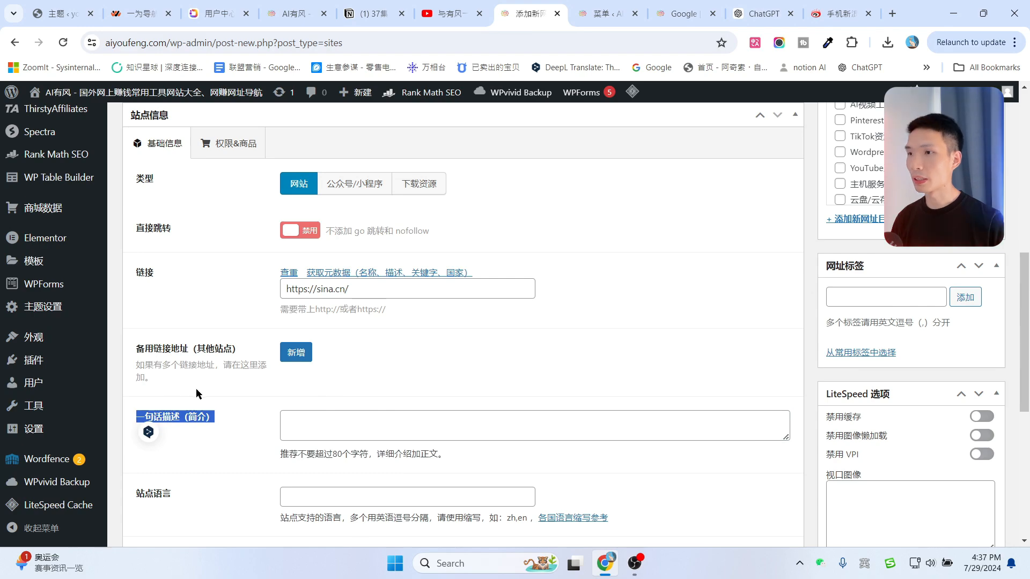
click(743, 7)
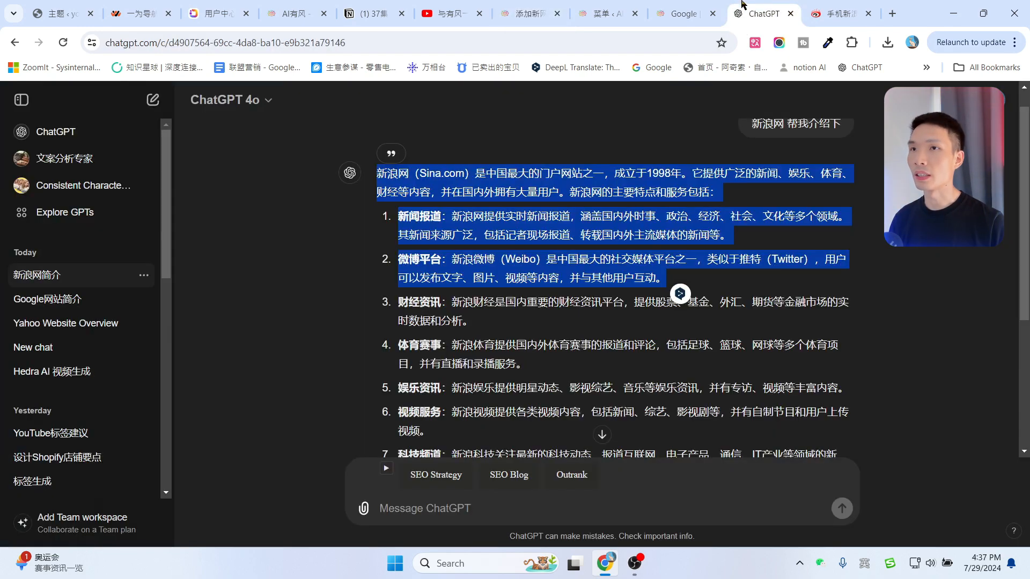
click(441, 499)
key(ctrl+v)
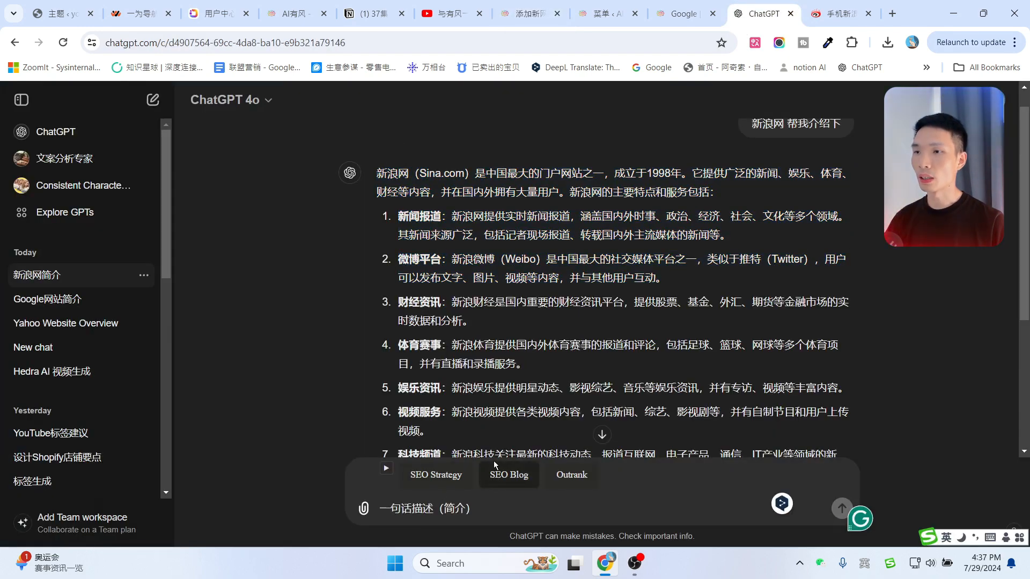
key(Return)
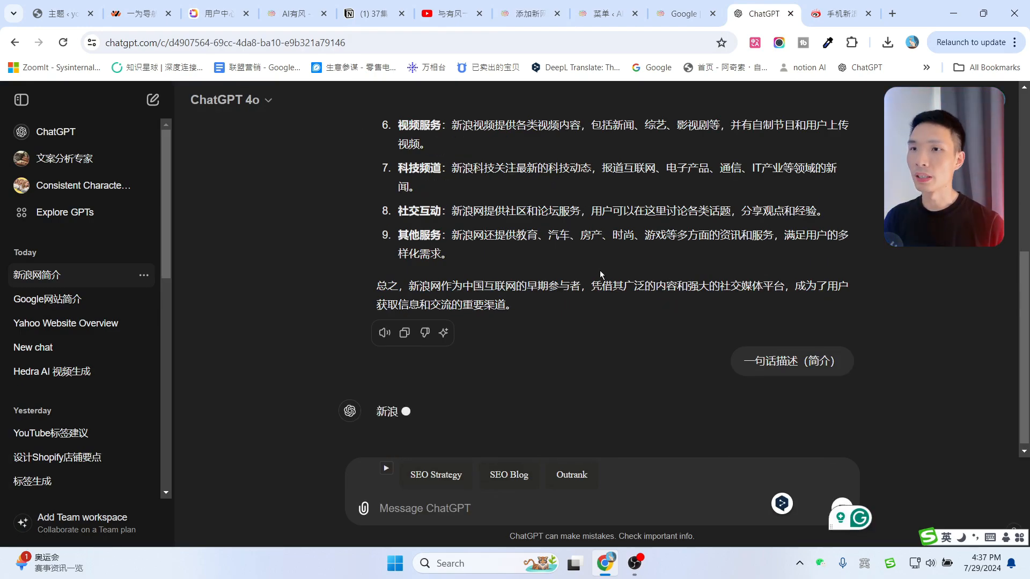
drag(376, 370, 536, 369)
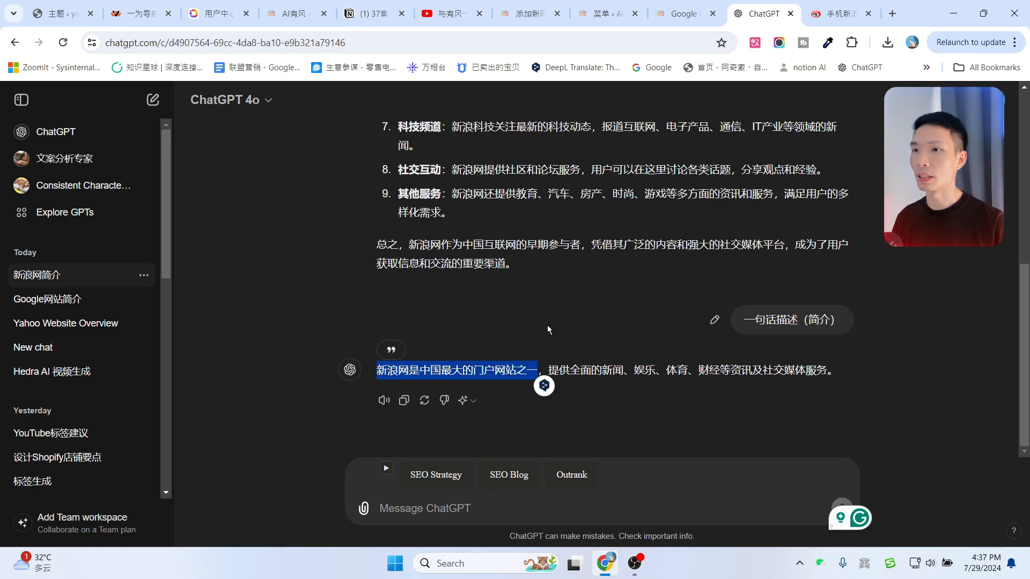
drag(420, 370, 531, 368)
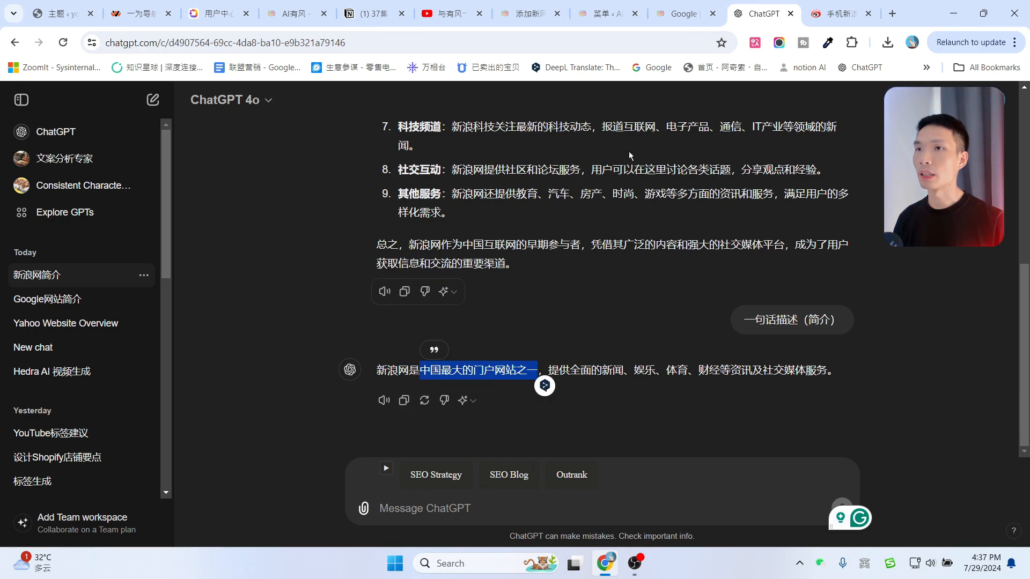
click(523, 14)
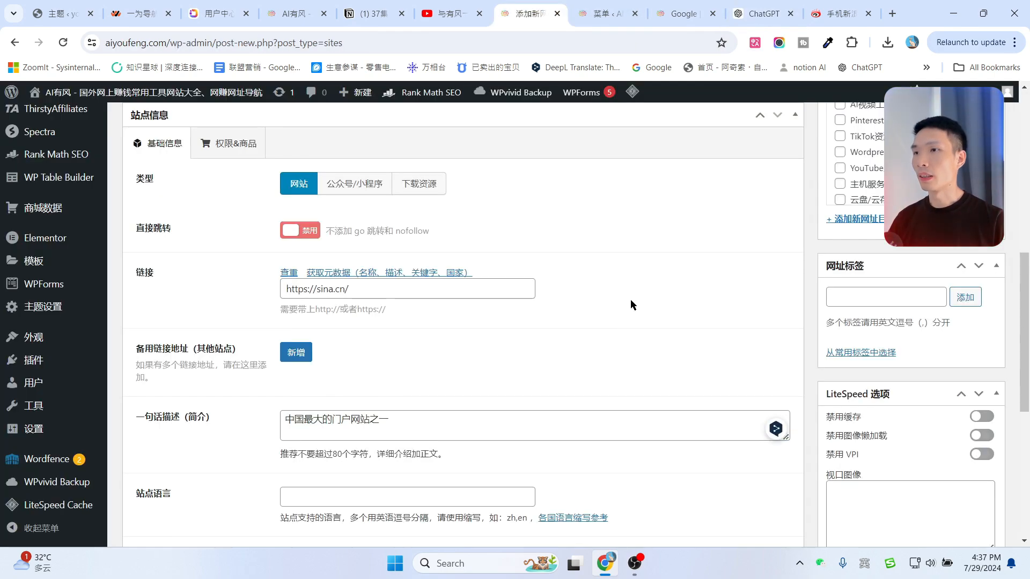
scroll(631, 304, down, 5)
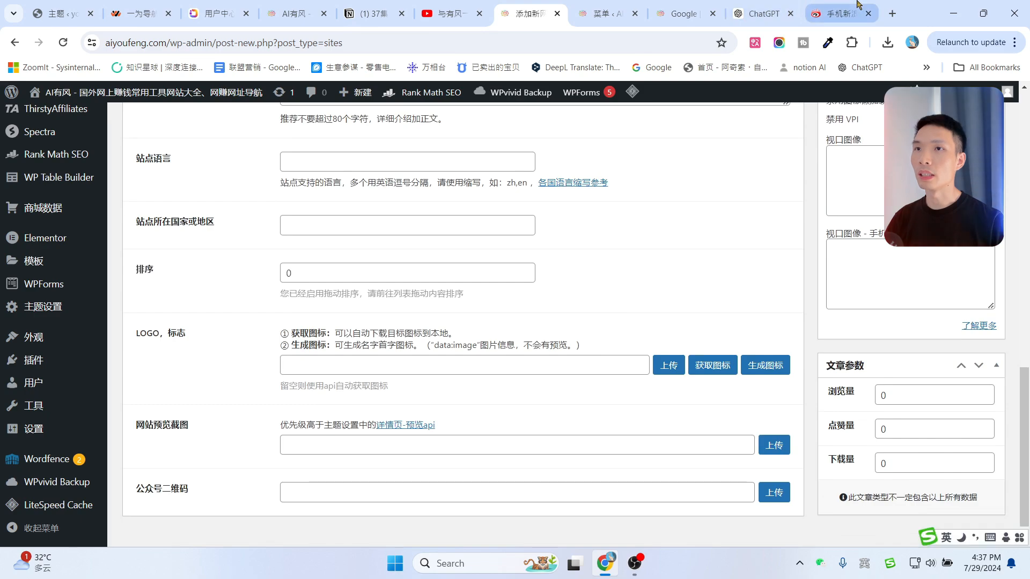
Save a Sina logo from Google Images as 新浪.png, then bring up the LOGO media picker.
click(847, 15)
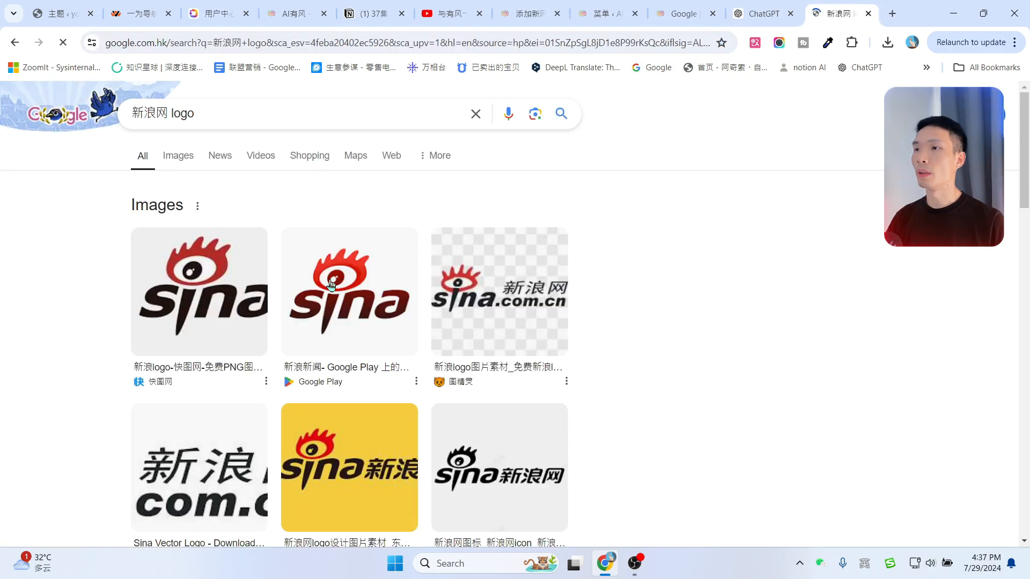
click(178, 157)
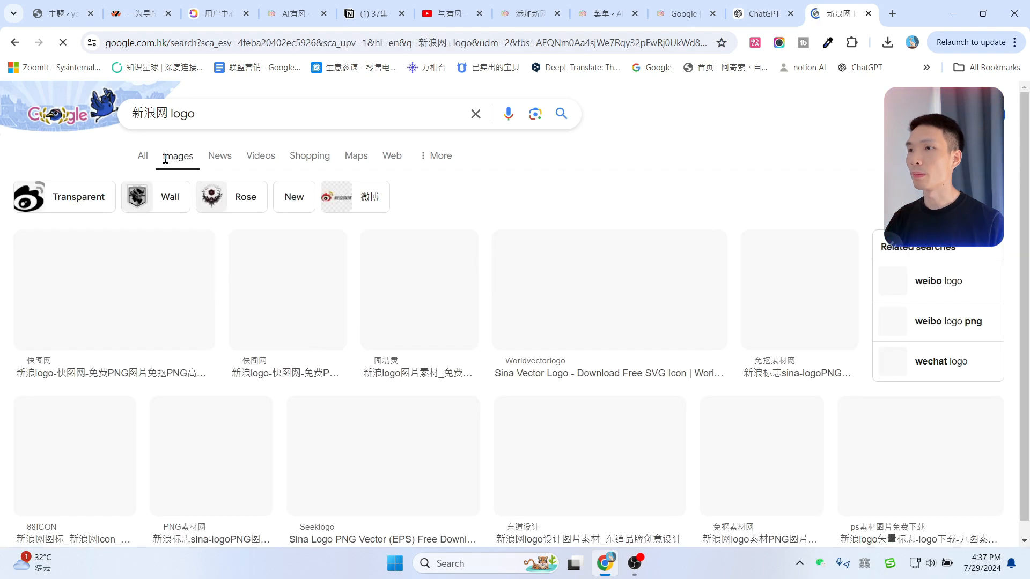
scroll(346, 290, down, 1)
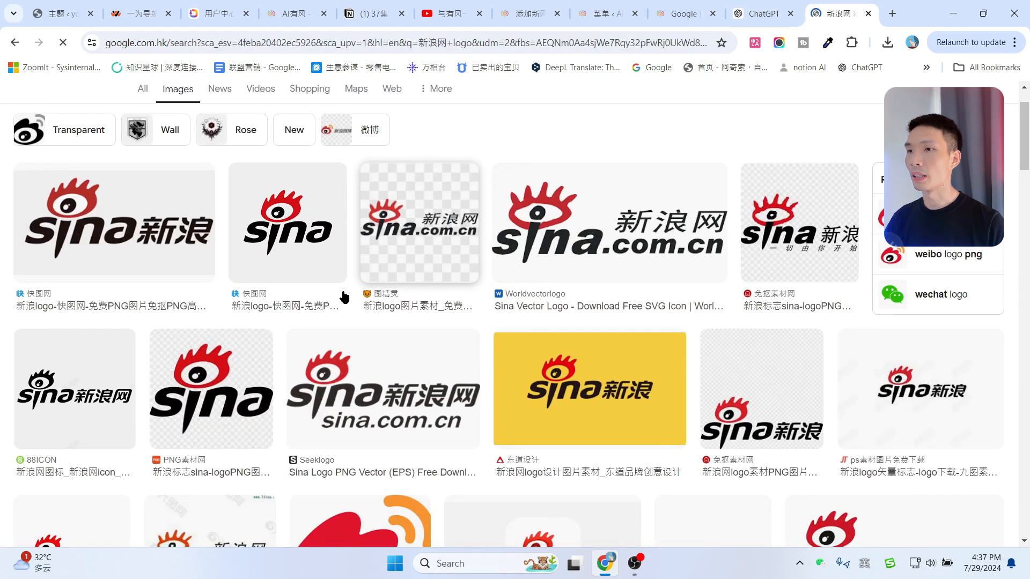
click(303, 218)
right_click(821, 293)
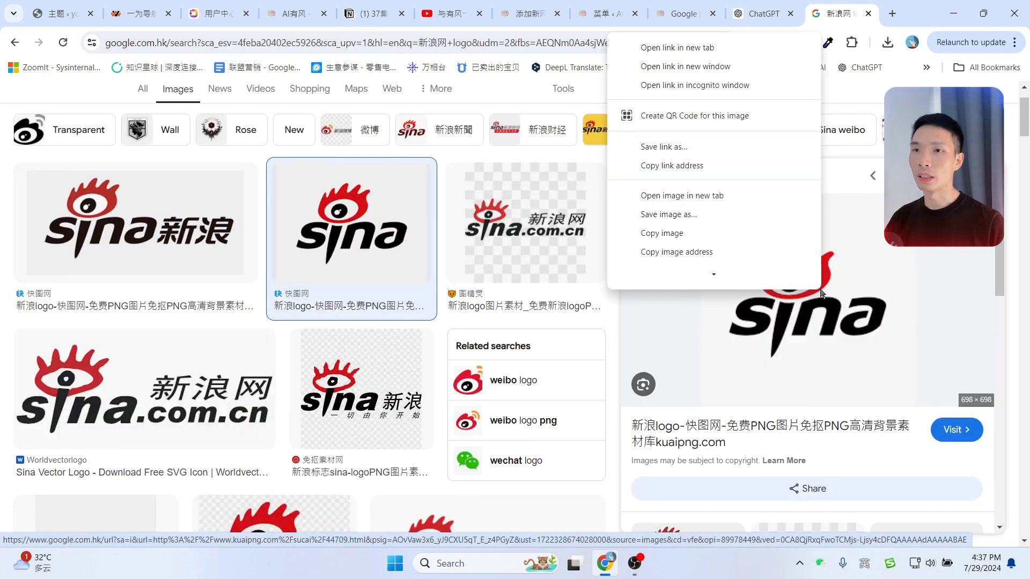
click(674, 221)
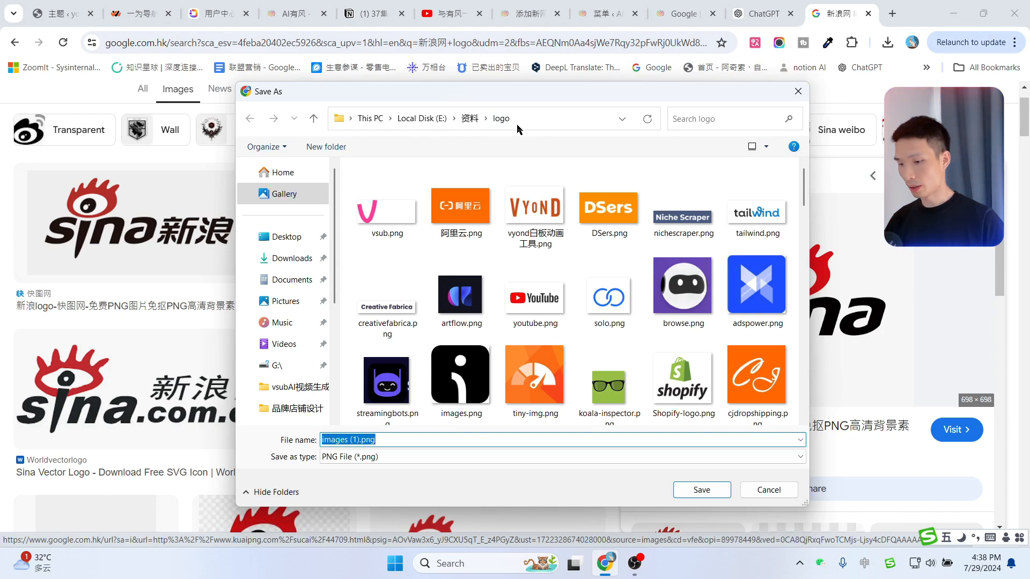
text(新浪)
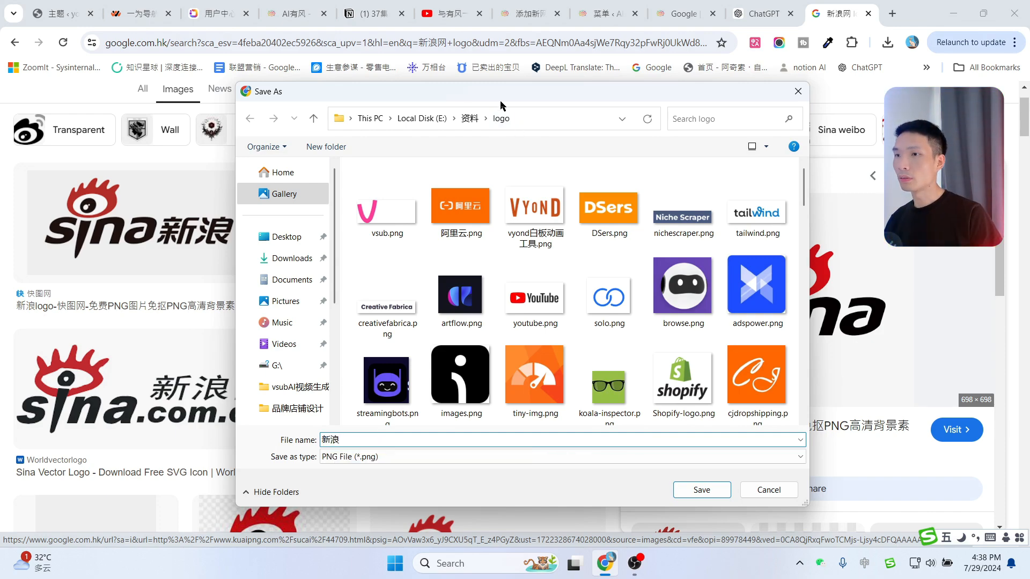
click(701, 491)
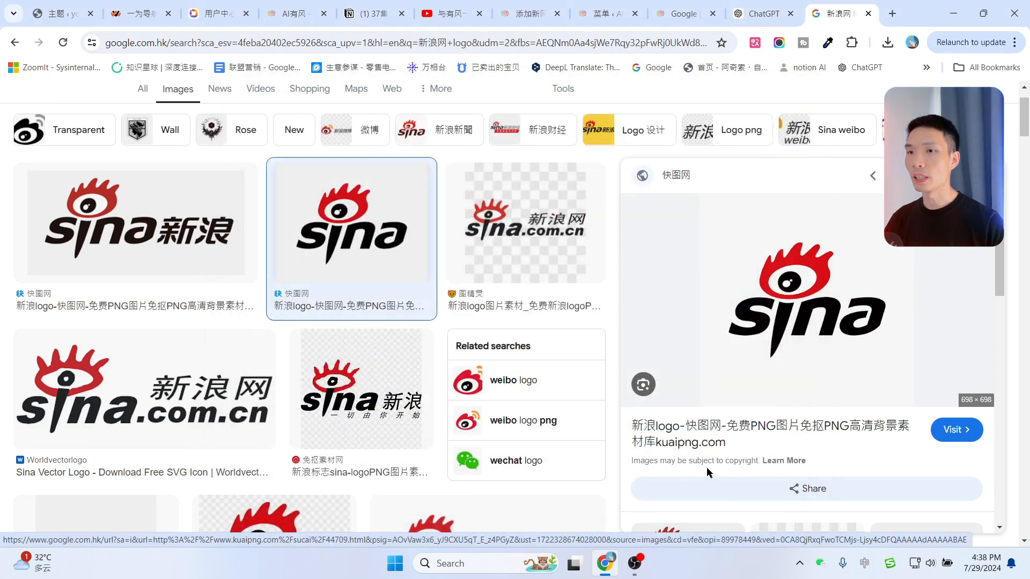
key(ctrl+7)
click(668, 370)
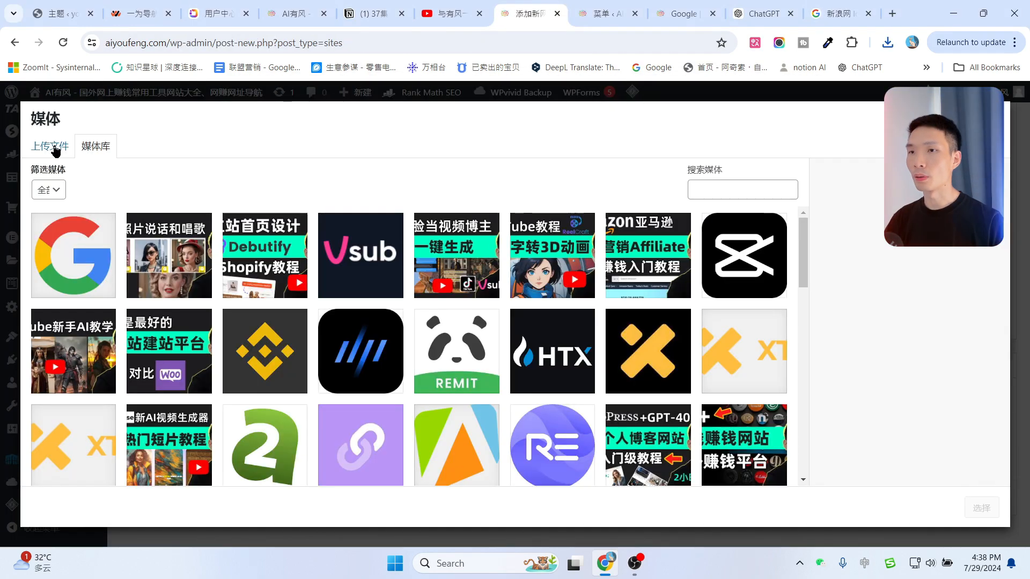
Upload 新浪.png from the downloads list and select it as the entry's LOGO.
click(54, 148)
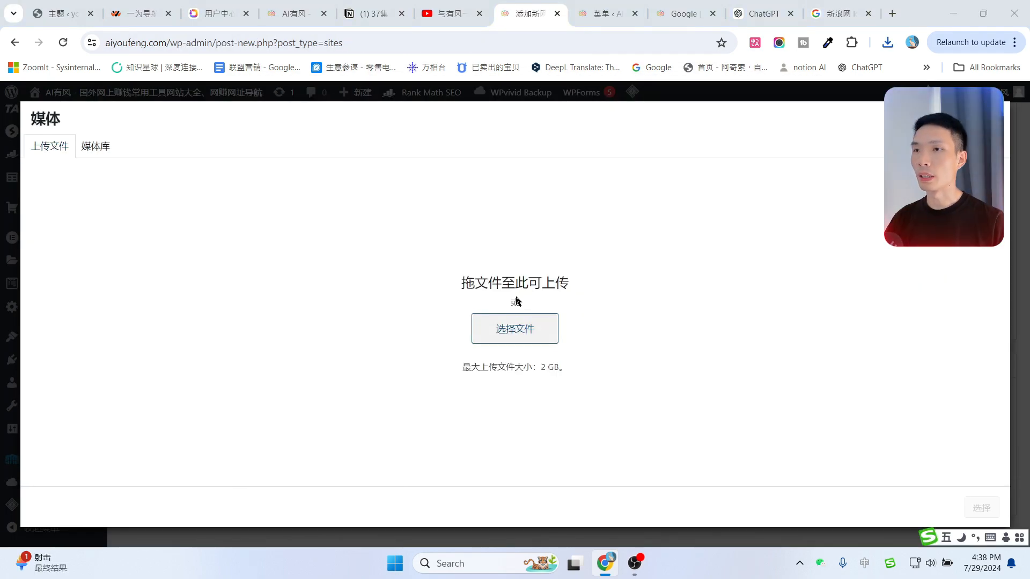
click(799, 91)
click(888, 43)
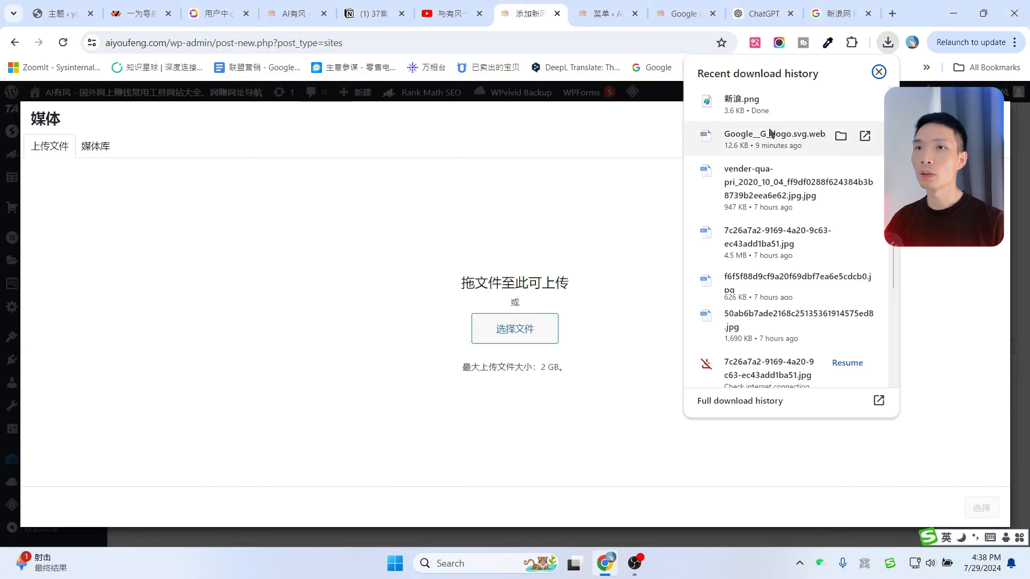
drag(761, 102, 537, 322)
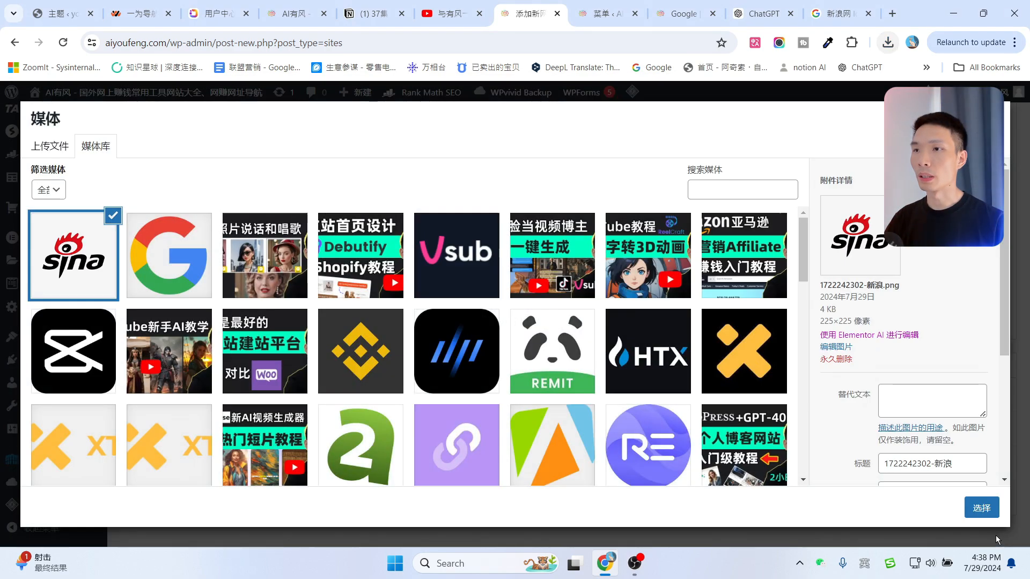
click(982, 508)
Create a new ticked 门户网站 site category for the entry.
scroll(632, 317, up, 4)
scroll(846, 307, up, 10)
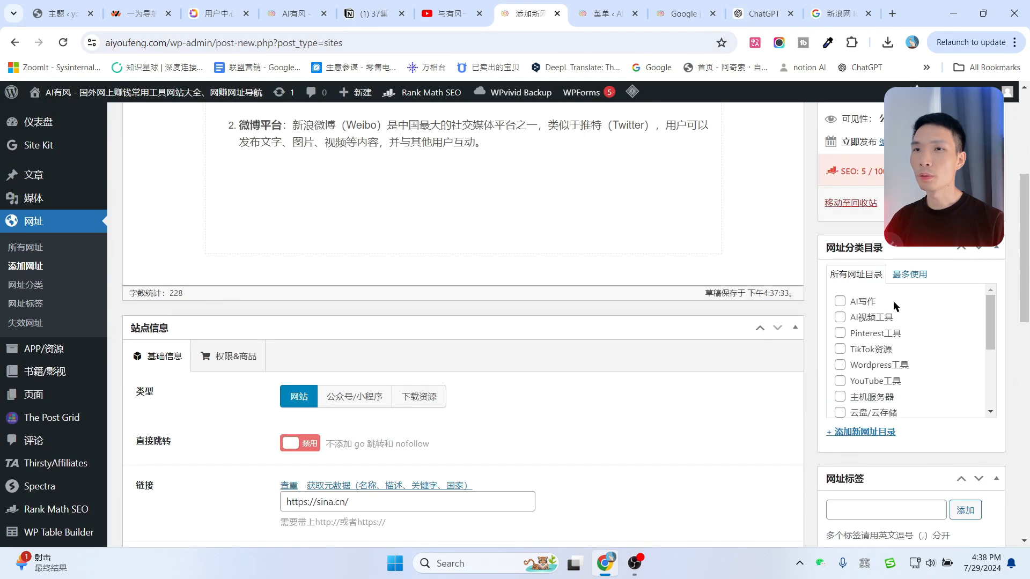
scroll(866, 384, down, 6)
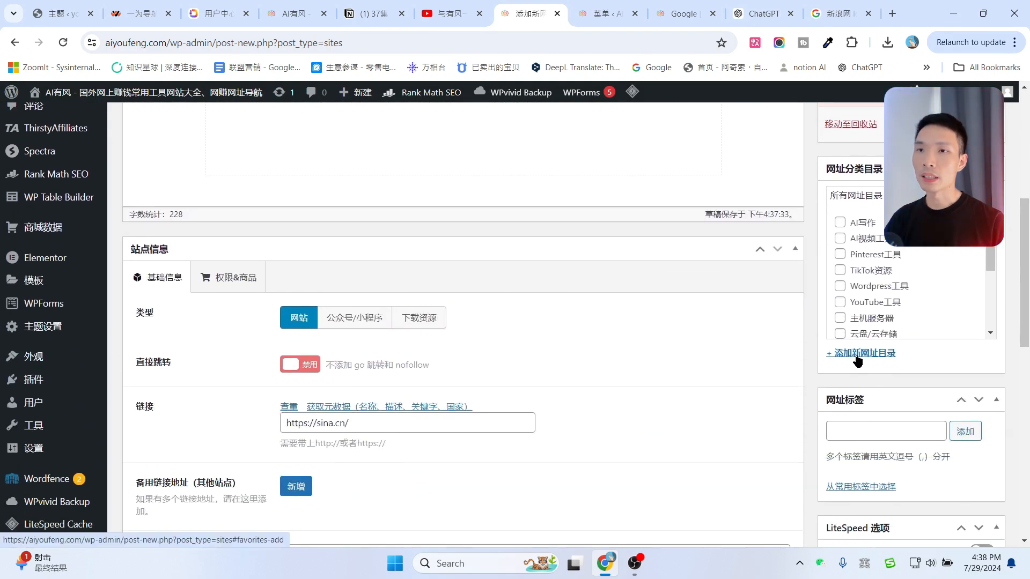
click(858, 354)
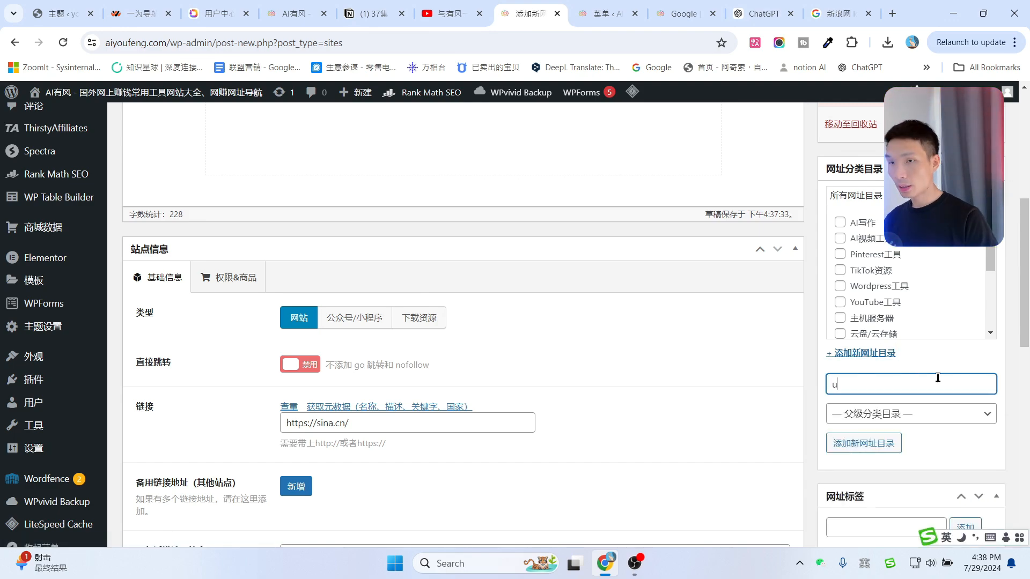
text(门户网站)
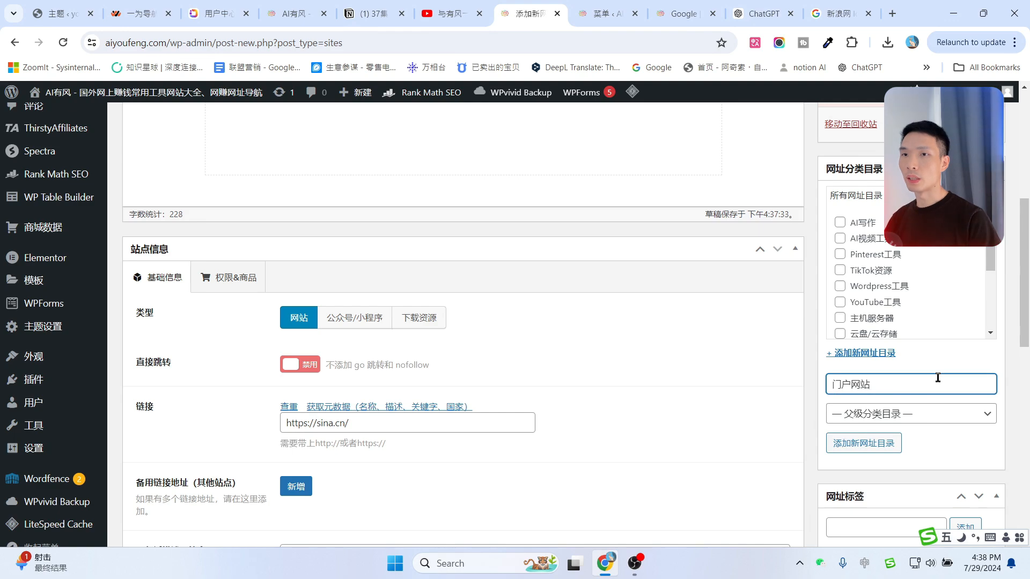
click(850, 445)
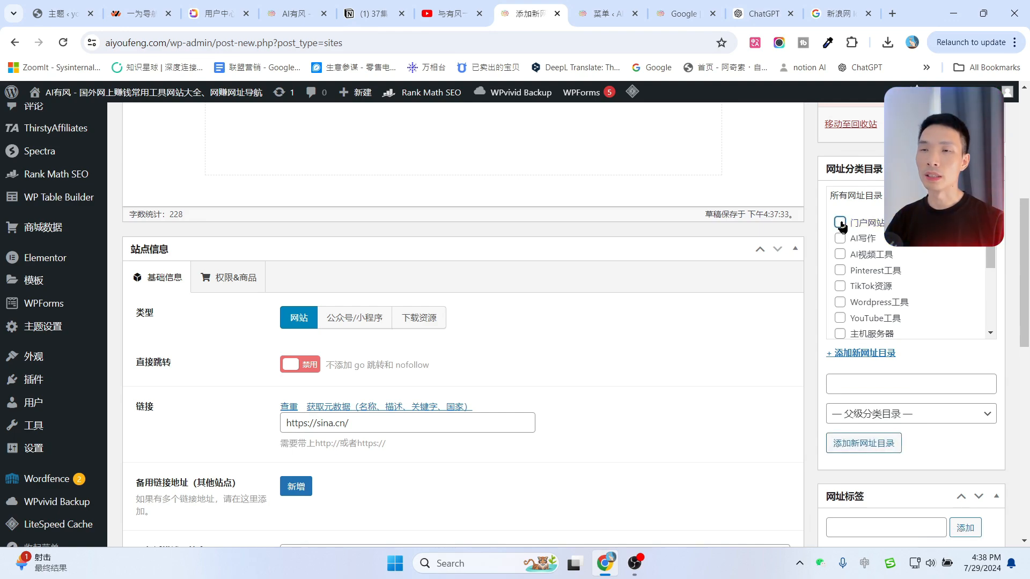
scroll(977, 327, down, 10)
scroll(978, 328, down, 2)
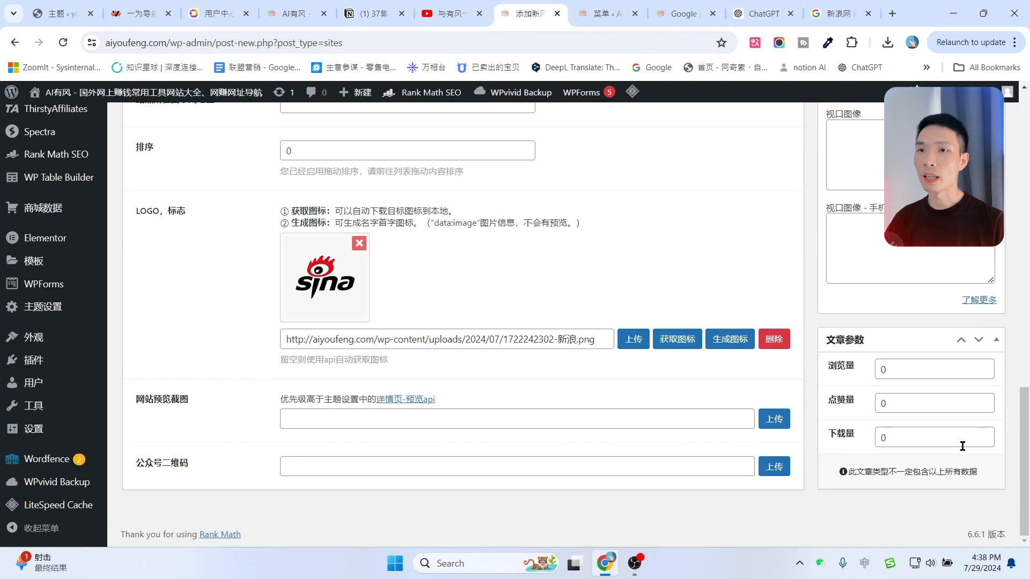
scroll(978, 376, up, 9)
Set the 新浪网 entry to 500 views and 100 likes, then publish it.
scroll(978, 396, down, 8)
drag(903, 371, 880, 402)
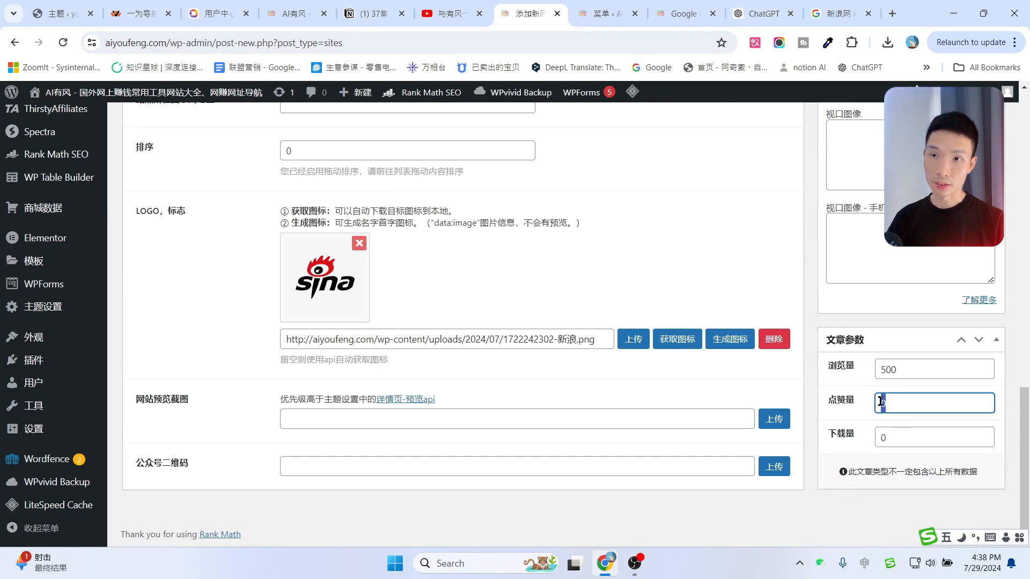
text(100)
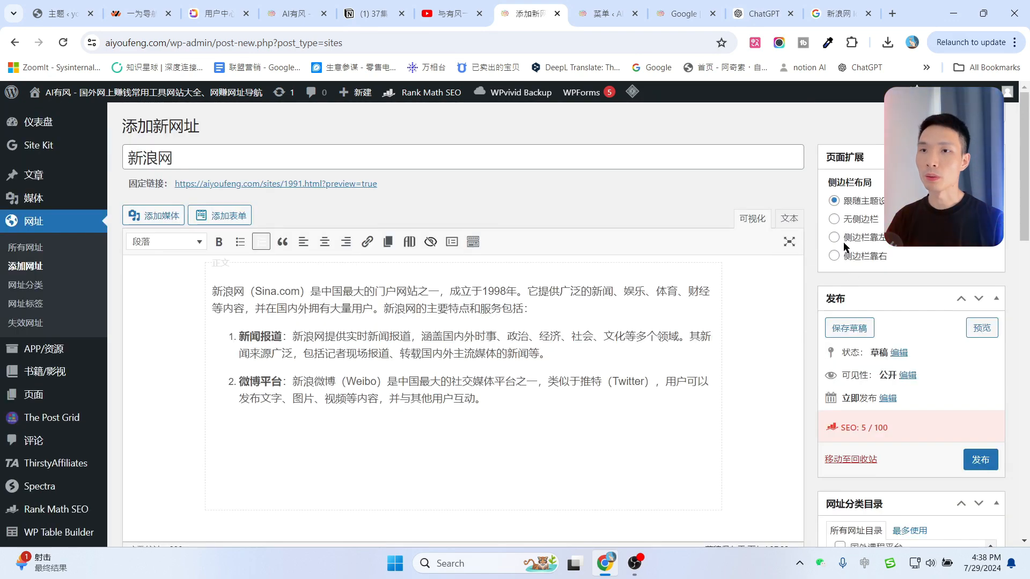
click(979, 470)
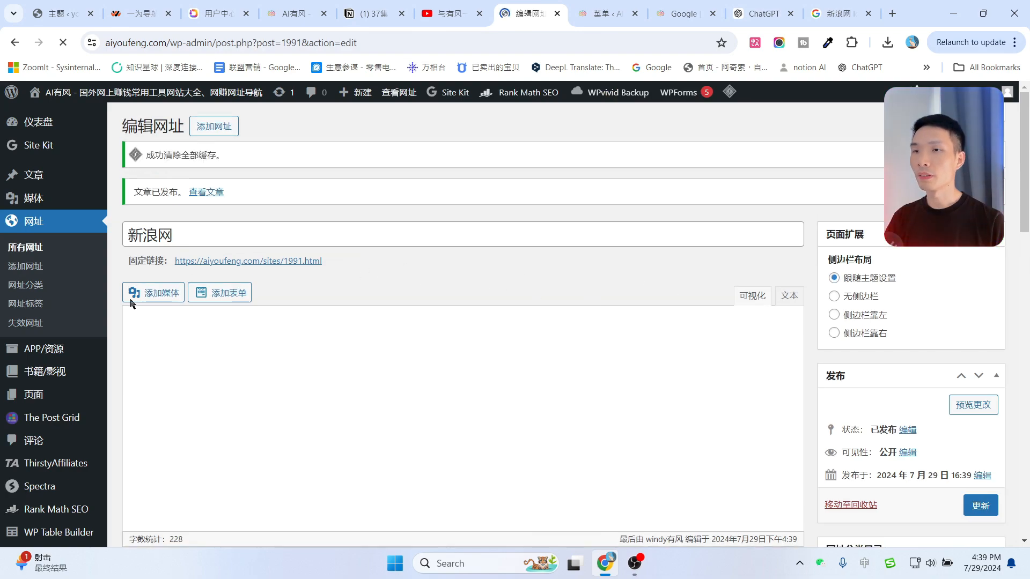
scroll(56, 315, down, 8)
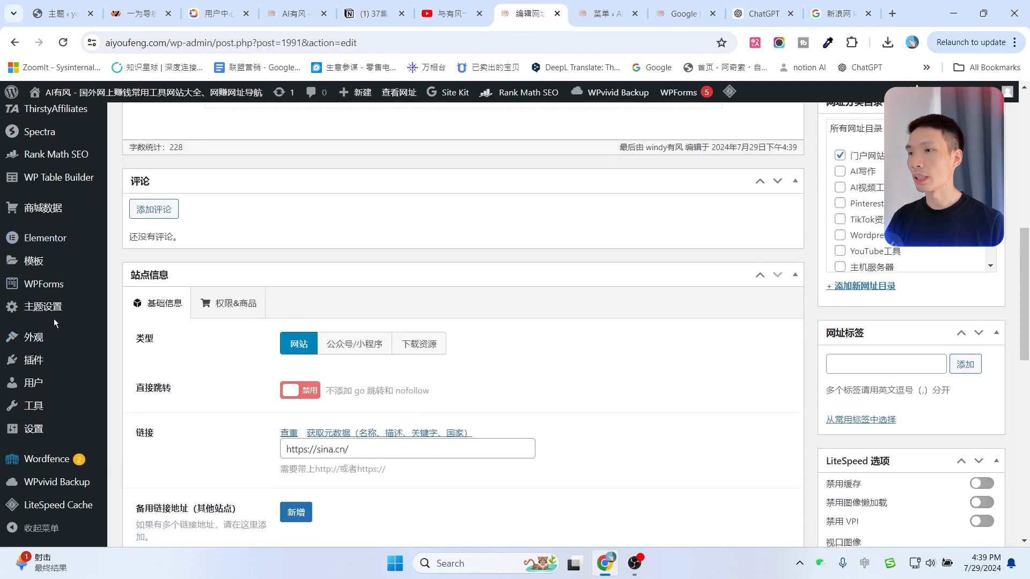
scroll(54, 319, down, 2)
Reopen the Menus page in a new tab and close the old Menus tab.
mouse_move(35, 434)
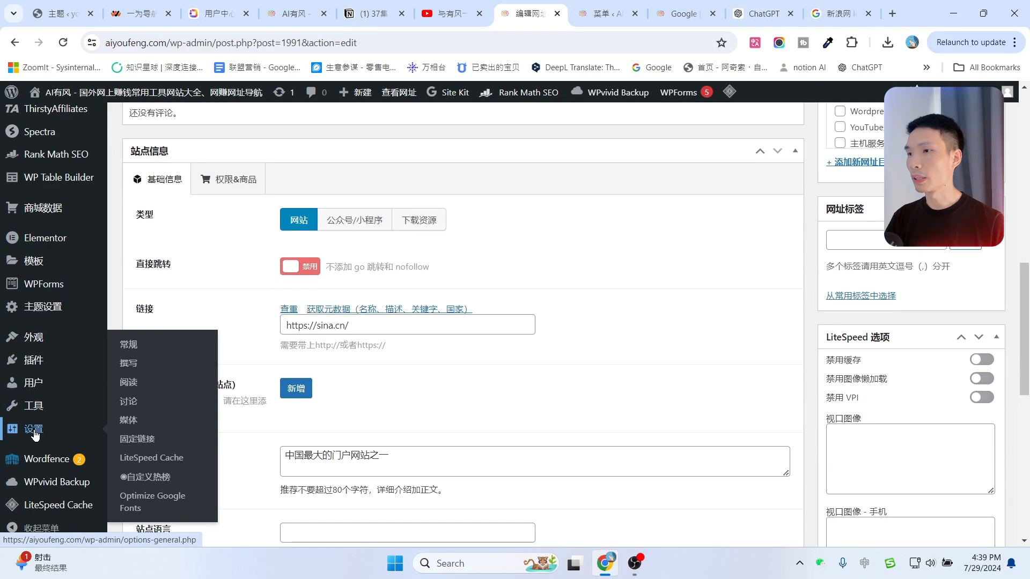
mouse_move(37, 338)
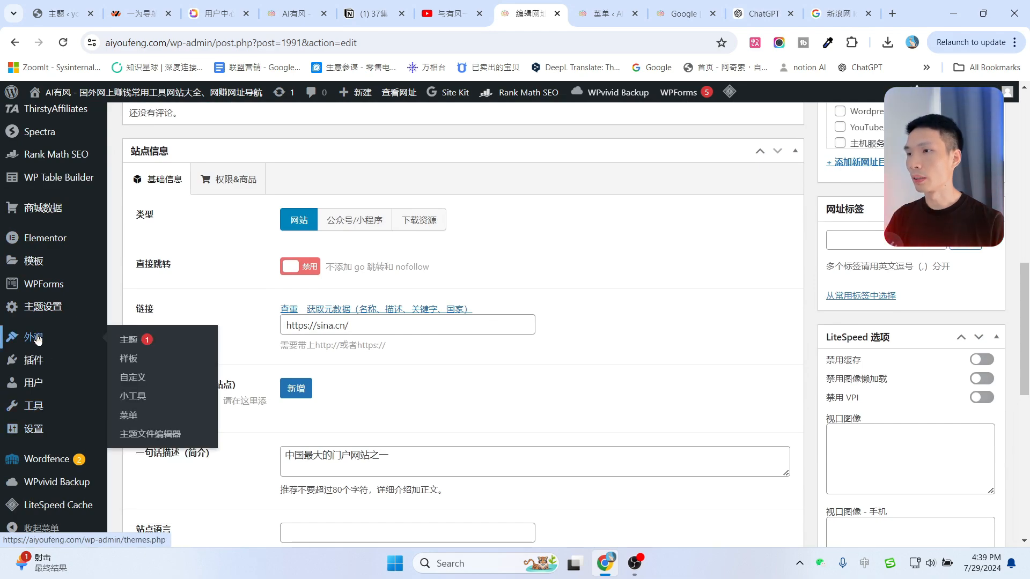
middle_click(129, 416)
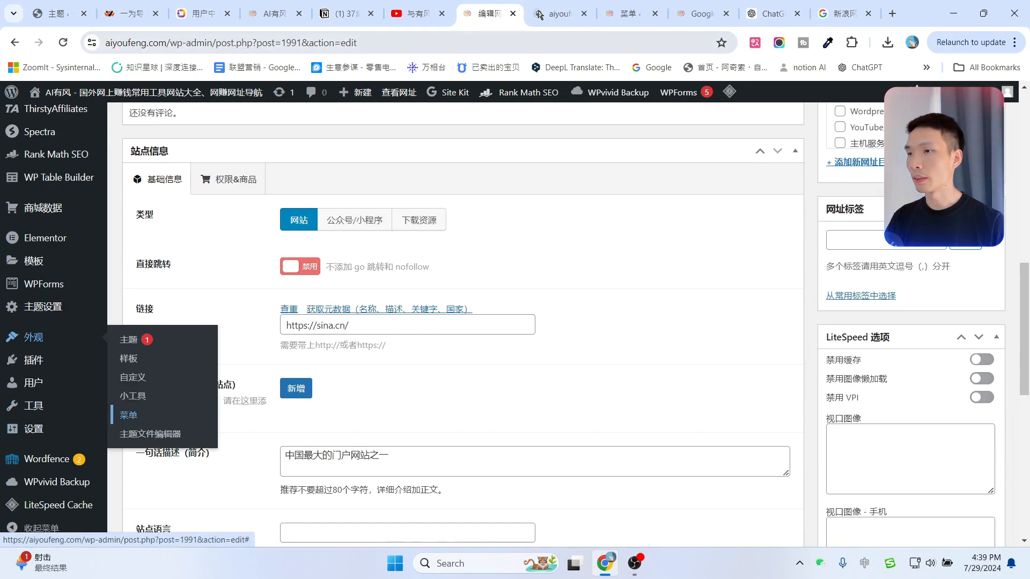
click(655, 14)
click(572, 5)
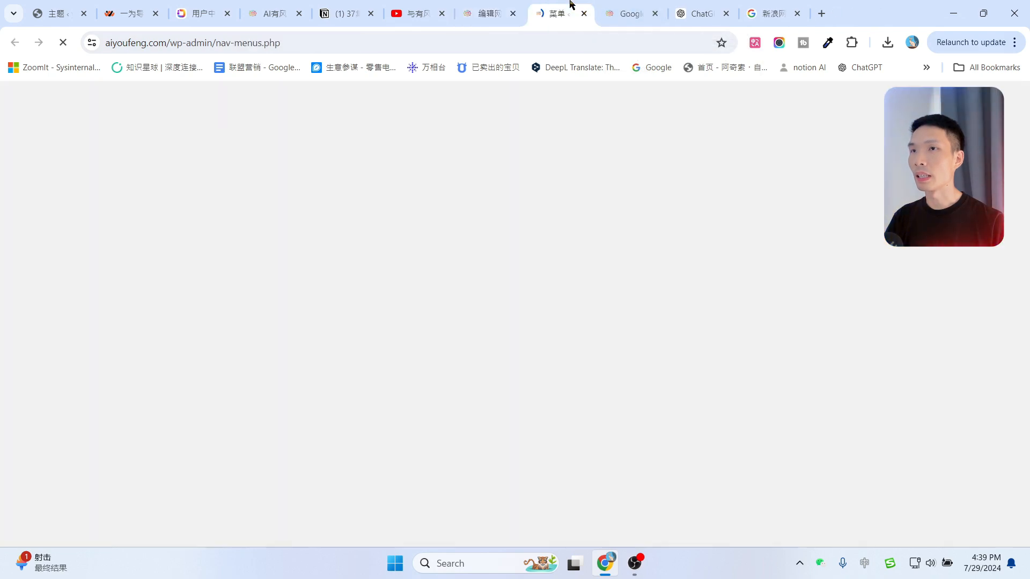
Review the 主菜单 menu items and toggle Screen Options open and closed.
scroll(189, 348, down, 5)
scroll(195, 321, up, 3)
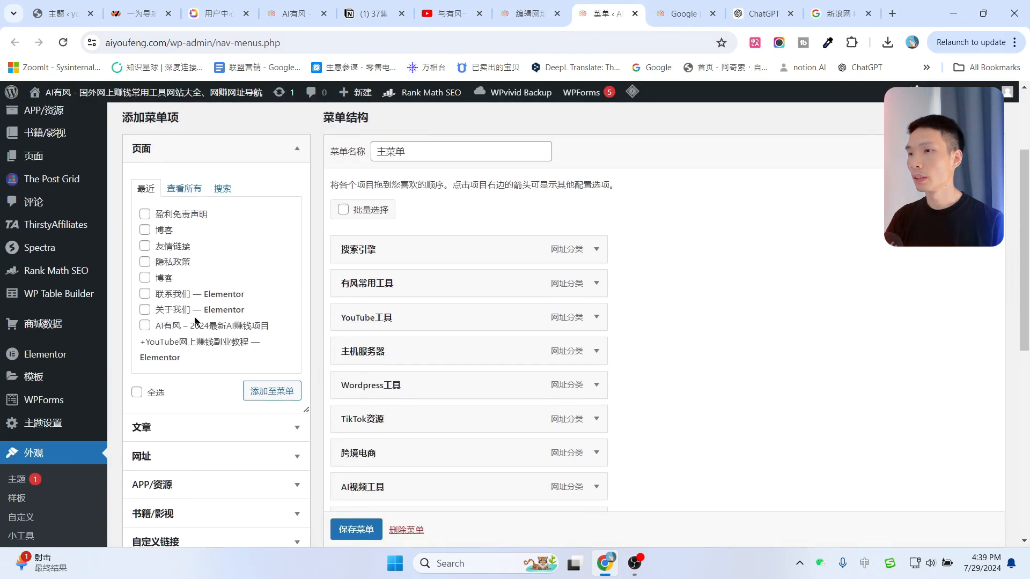
scroll(196, 322, down, 5)
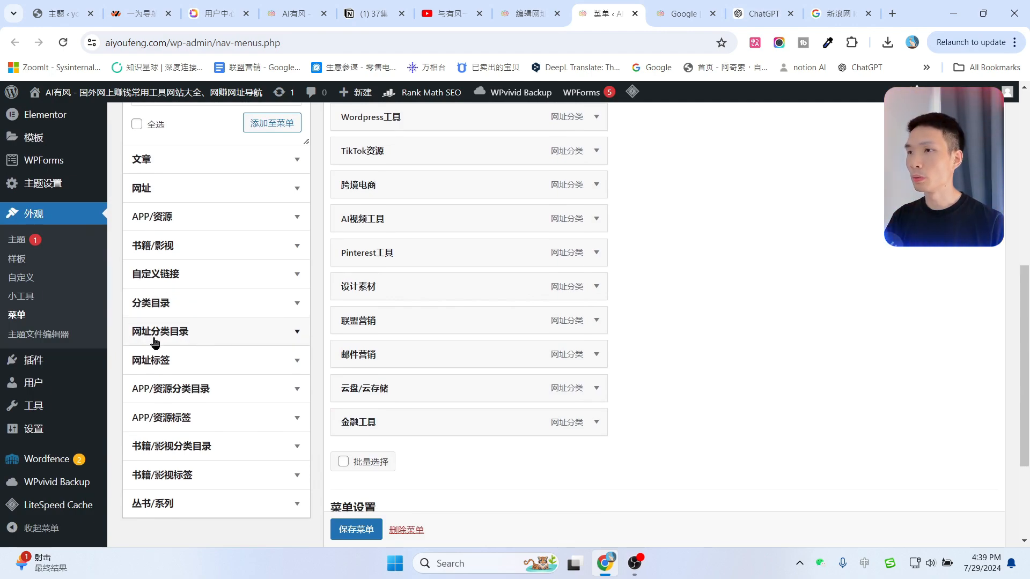
scroll(846, 320, up, 8)
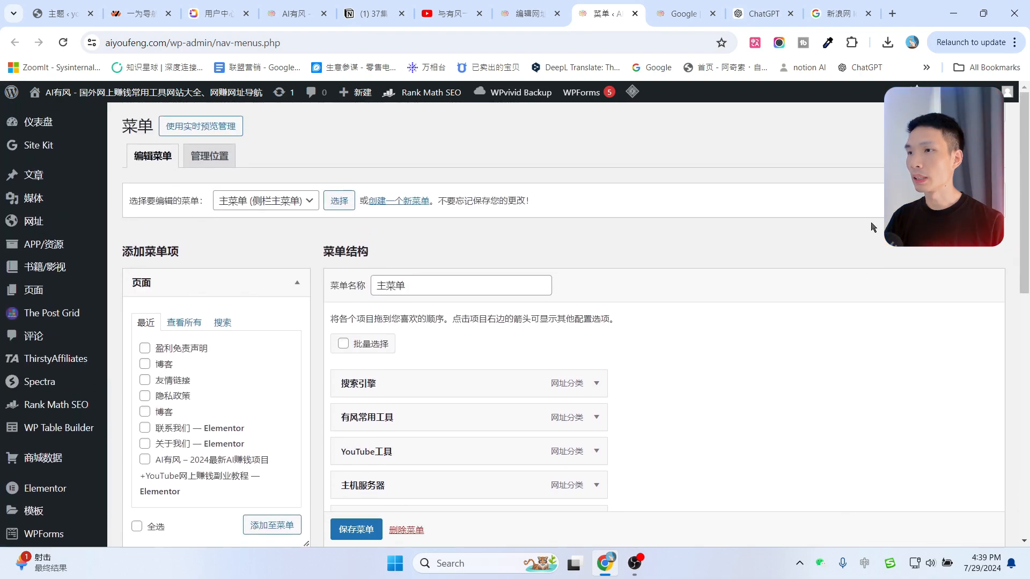
click(910, 115)
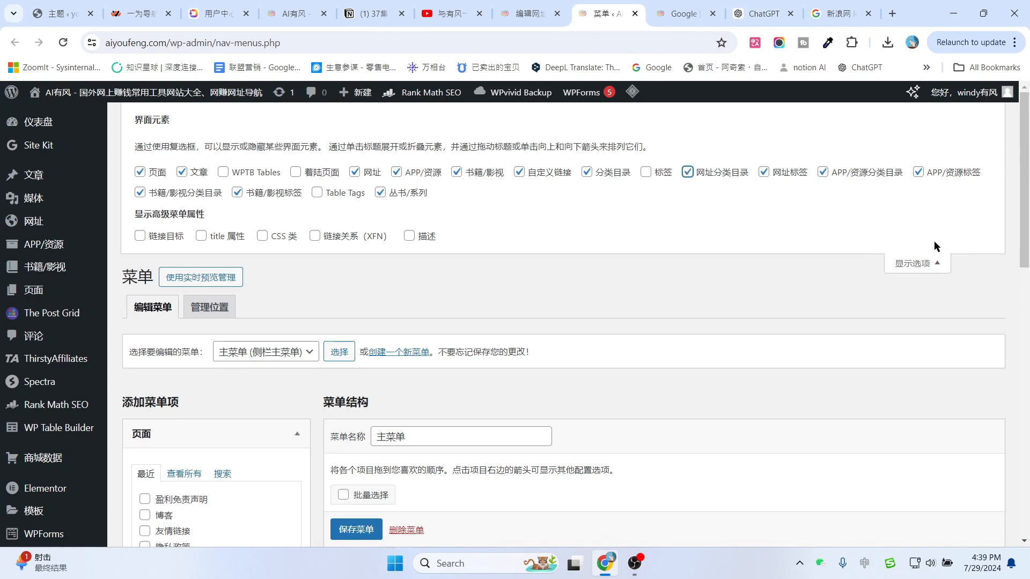
click(917, 264)
scroll(175, 417, down, 5)
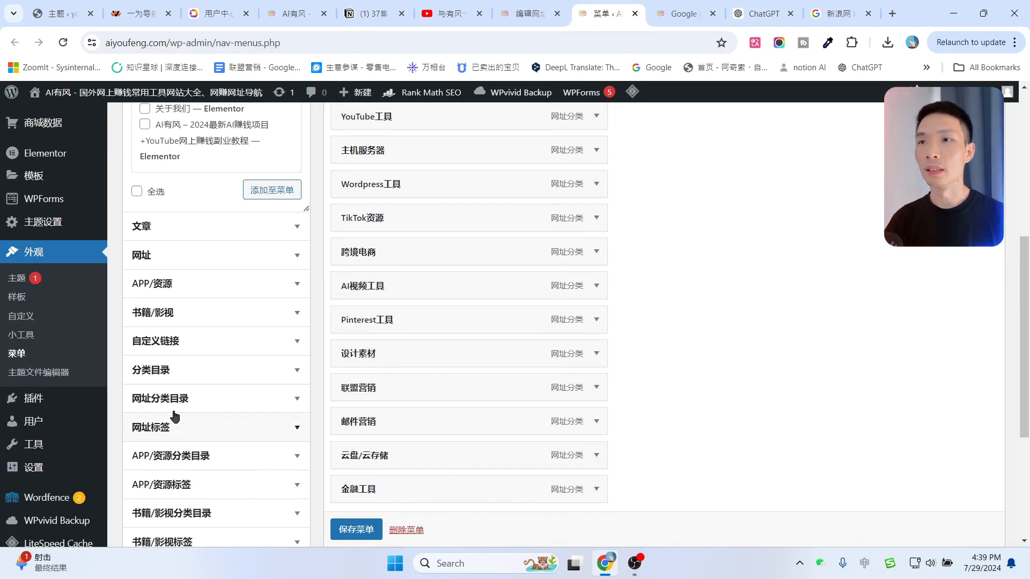
Add the 门户网站 site category to the 主菜单 menu.
click(292, 400)
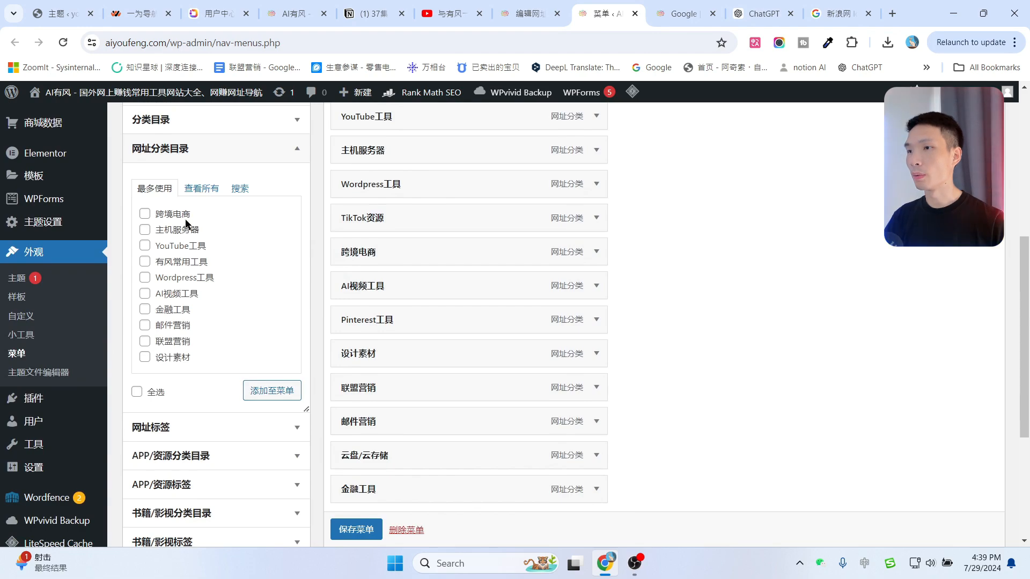
click(201, 189)
scroll(224, 341, down, 1)
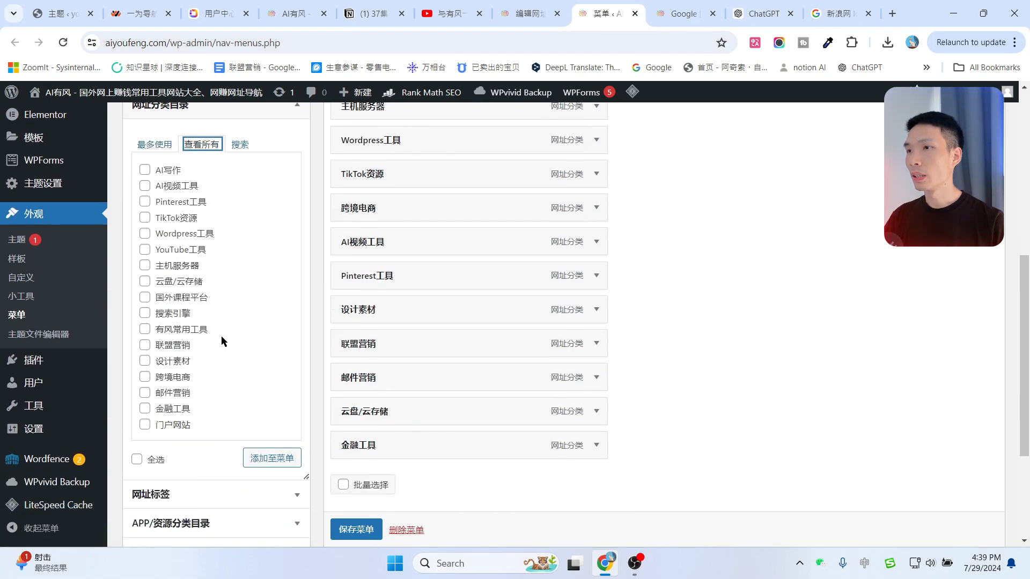
scroll(221, 336, down, 1)
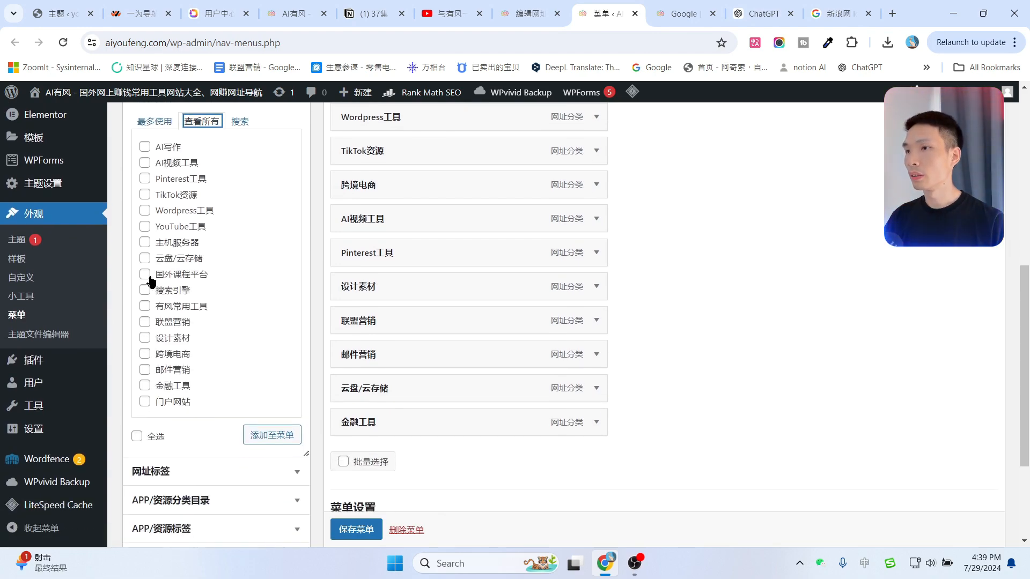
scroll(161, 311, down, 1)
click(145, 336)
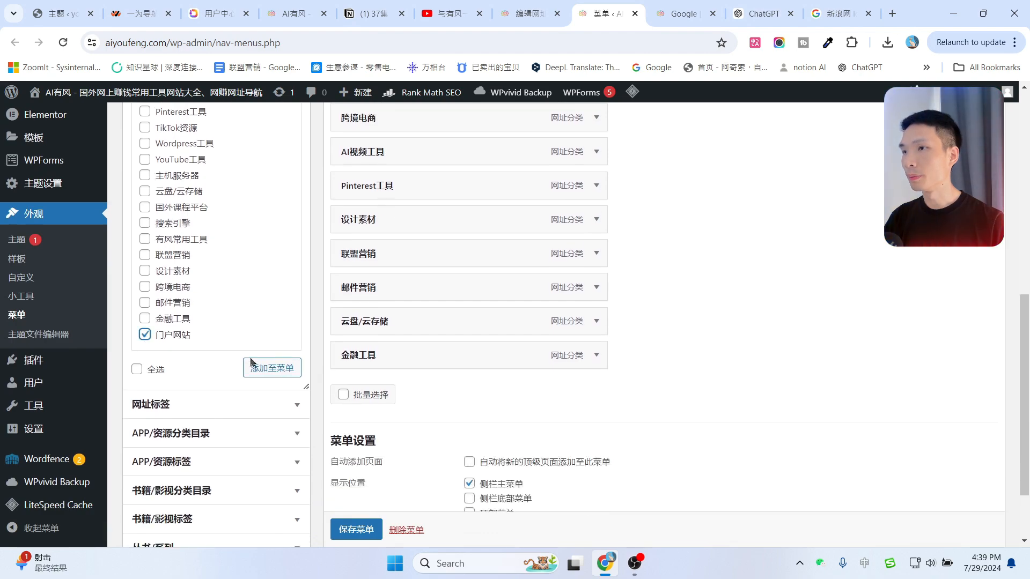
click(272, 368)
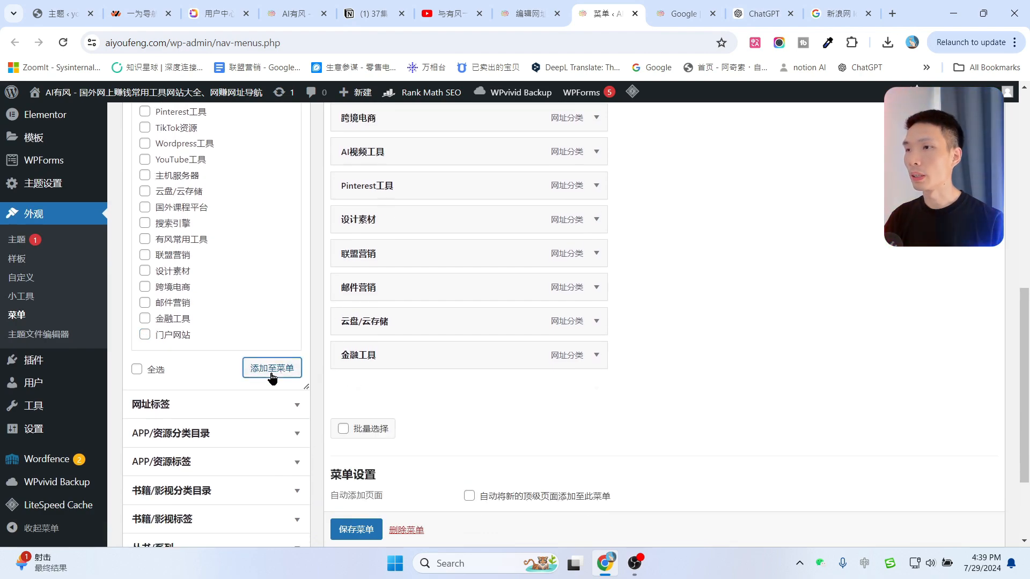
Drag 门户网站 to the top of the menu structure and save the menu.
scroll(434, 470, up, 1)
drag(411, 462, 449, 259)
scroll(424, 280, up, 2)
drag(399, 290, 403, 179)
scroll(419, 290, up, 2)
drag(414, 320, 386, 246)
scroll(784, 341, down, 6)
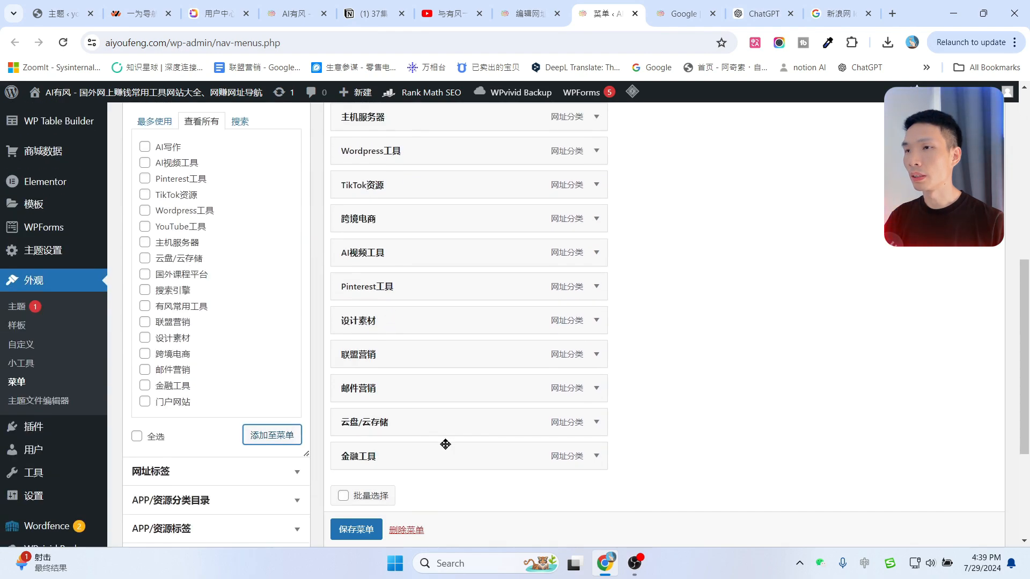
click(347, 531)
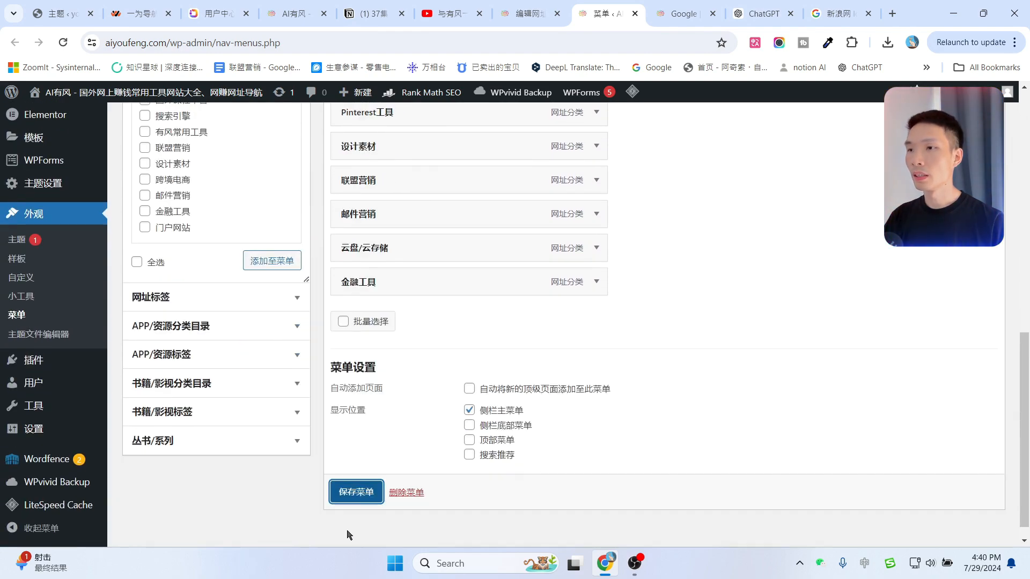
key(ctrl+shift+Tab)
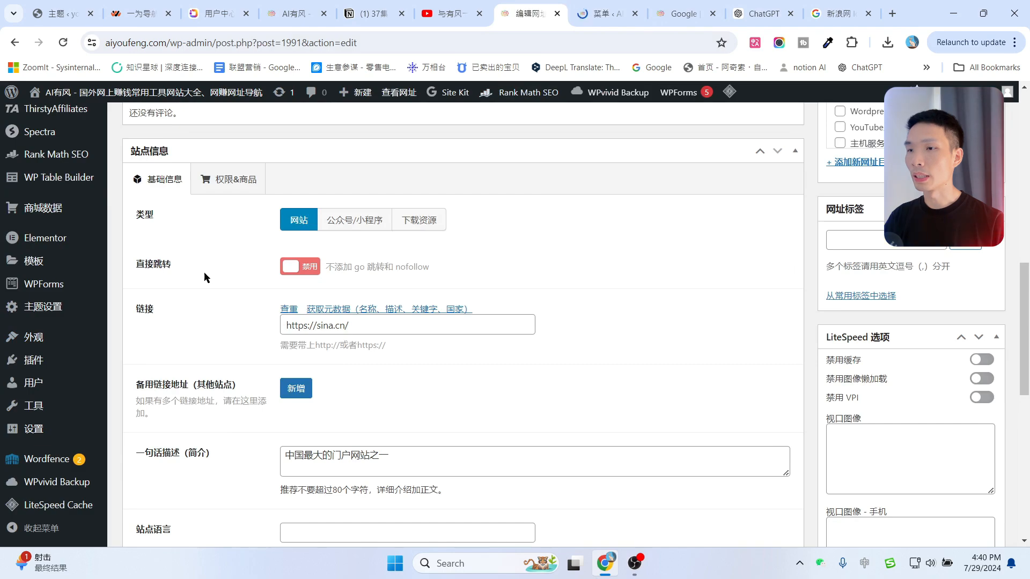
Reload the live AI有风 front page to check the new 门户网站 and 搜索引擎 sections.
click(60, 99)
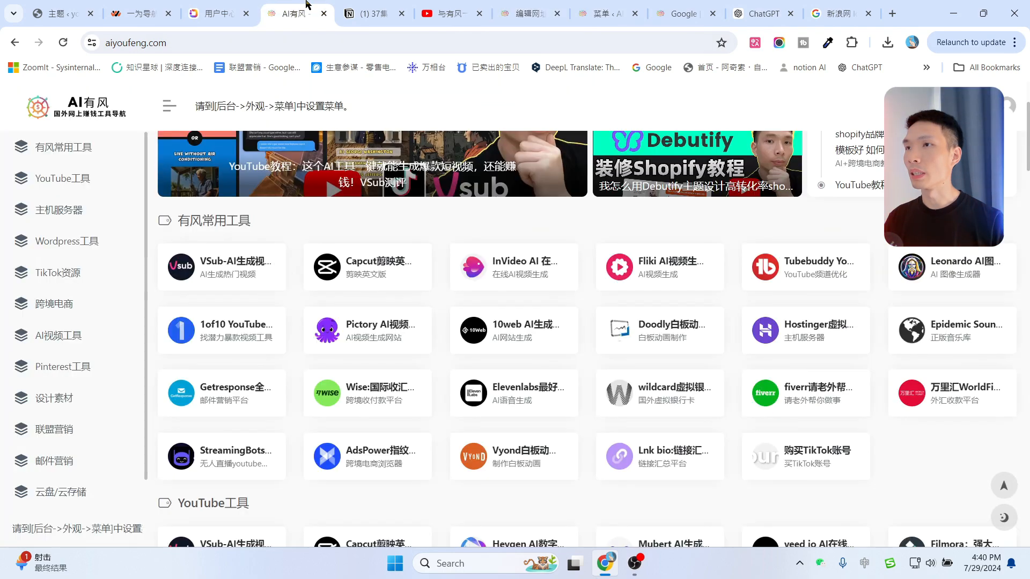
click(64, 42)
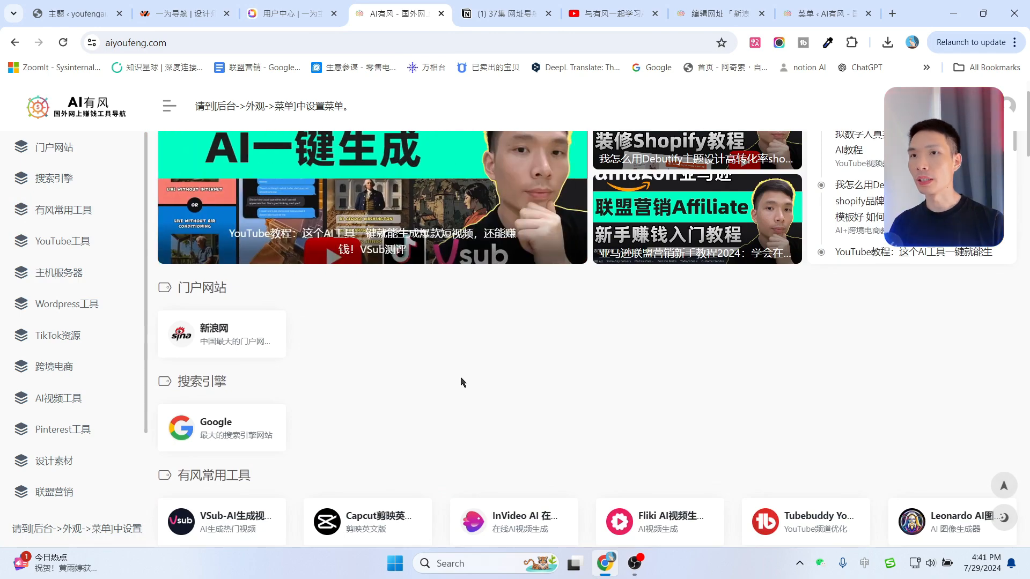
scroll(463, 382, up, 1)
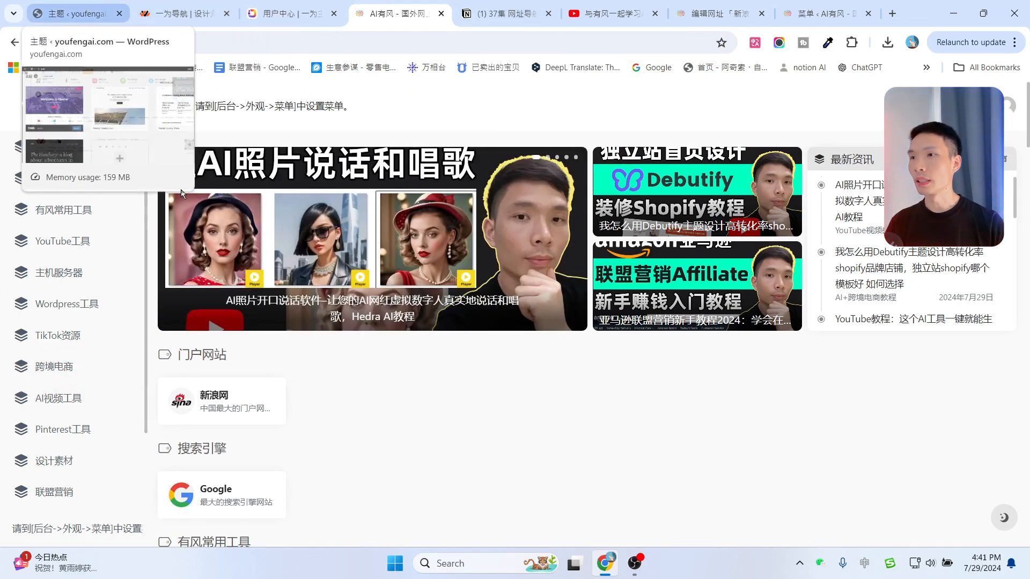
scroll(183, 193, down, 6)
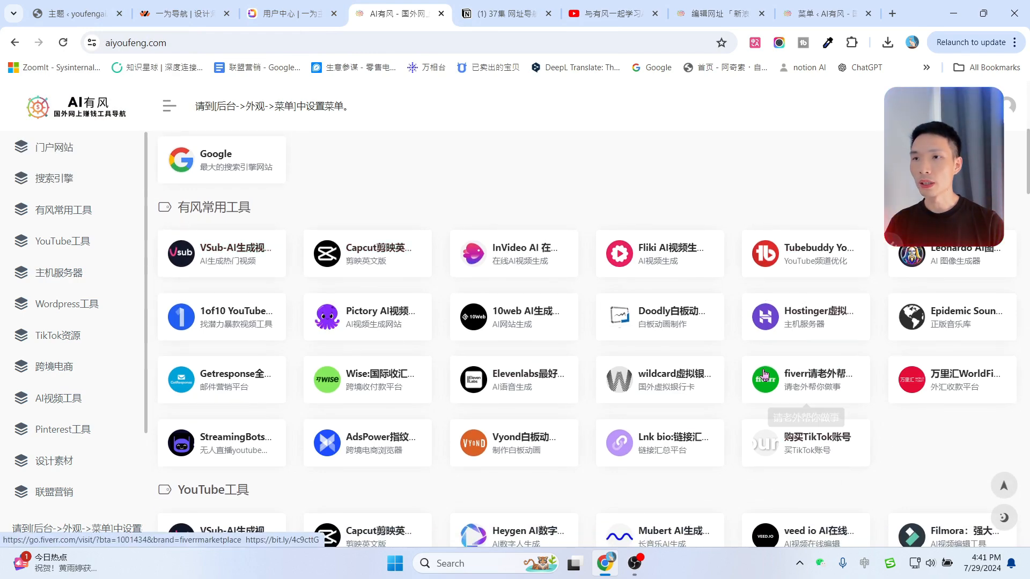
click(75, 14)
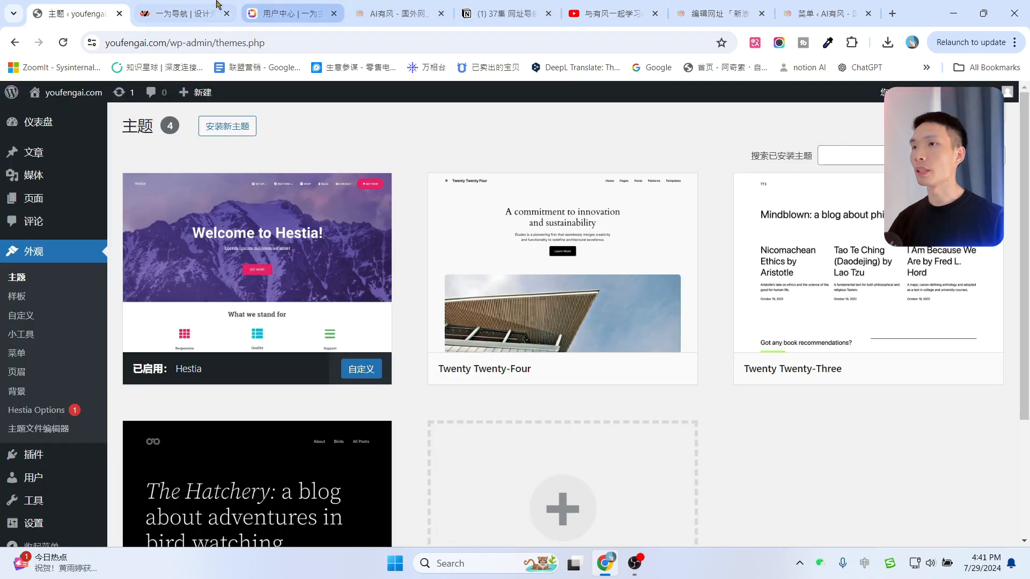
From the 编辑网址 page, open the OneNav 主题设置 in the admin sidebar.
click(708, 11)
scroll(57, 317, down, 3)
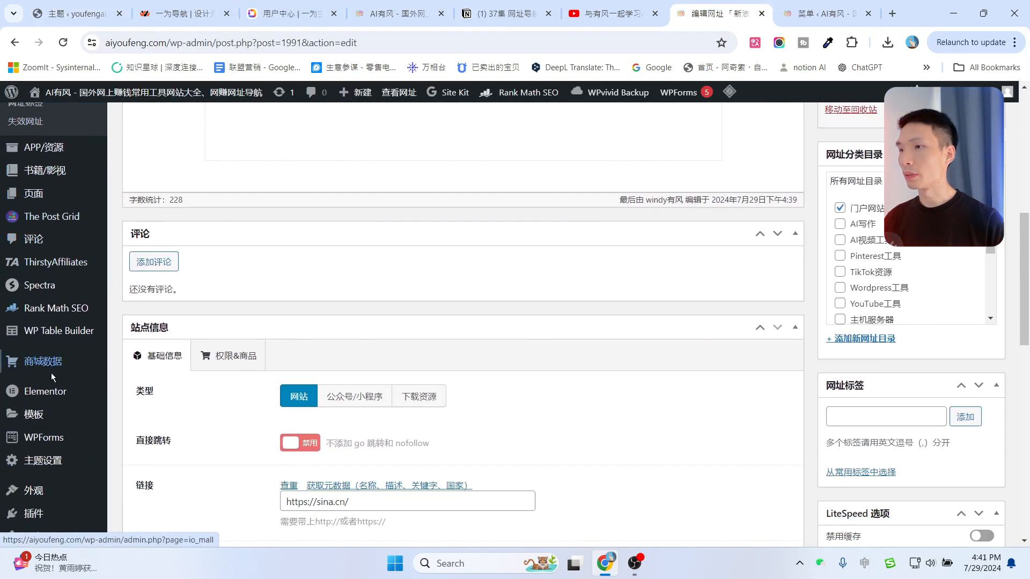
scroll(50, 392, down, 1)
mouse_move(49, 401)
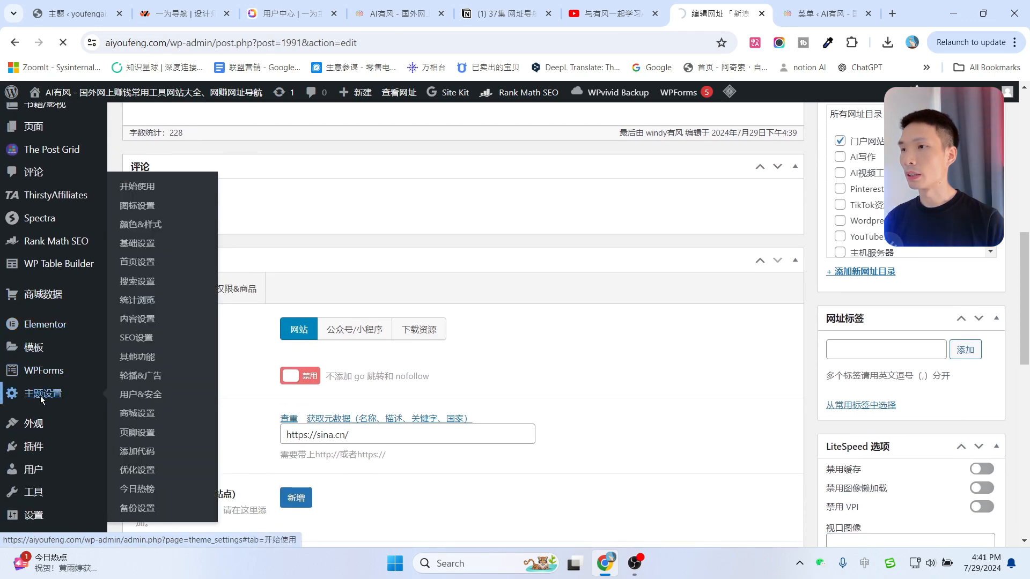
click(40, 396)
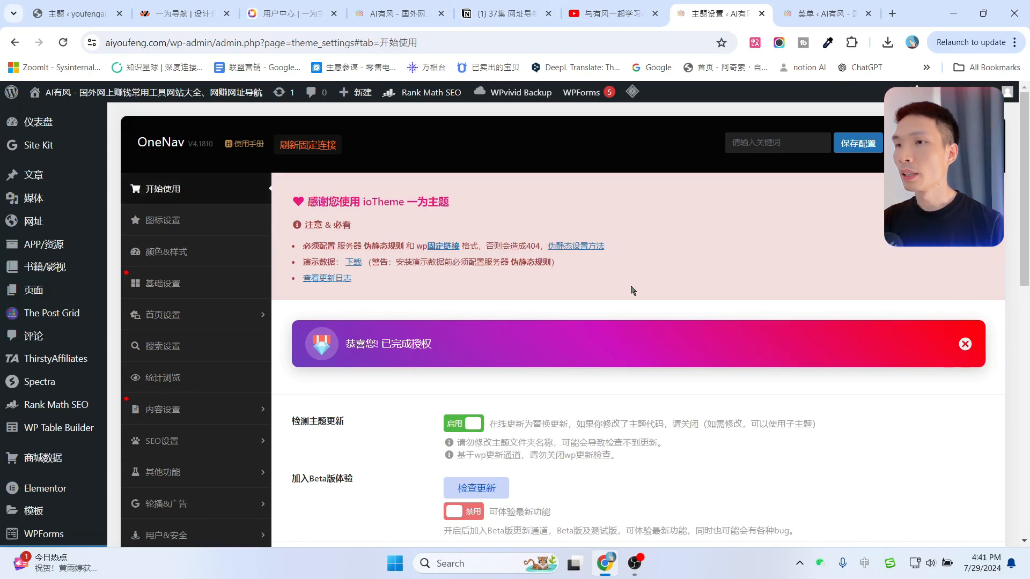
Review the dark, light and square logos and favicon under 图标设置.
scroll(631, 290, down, 3)
scroll(632, 285, down, 3)
scroll(152, 223, up, 5)
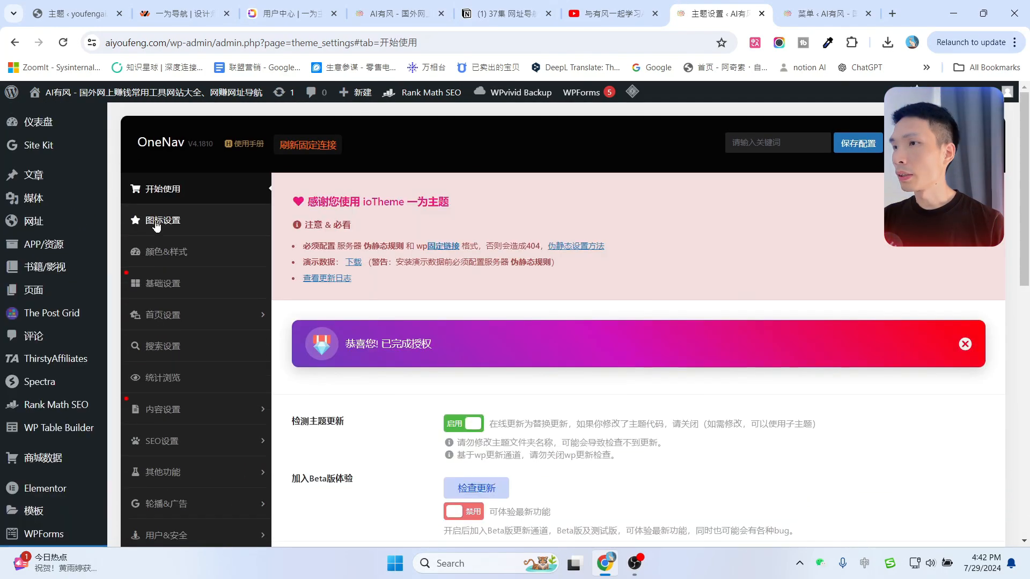
click(159, 224)
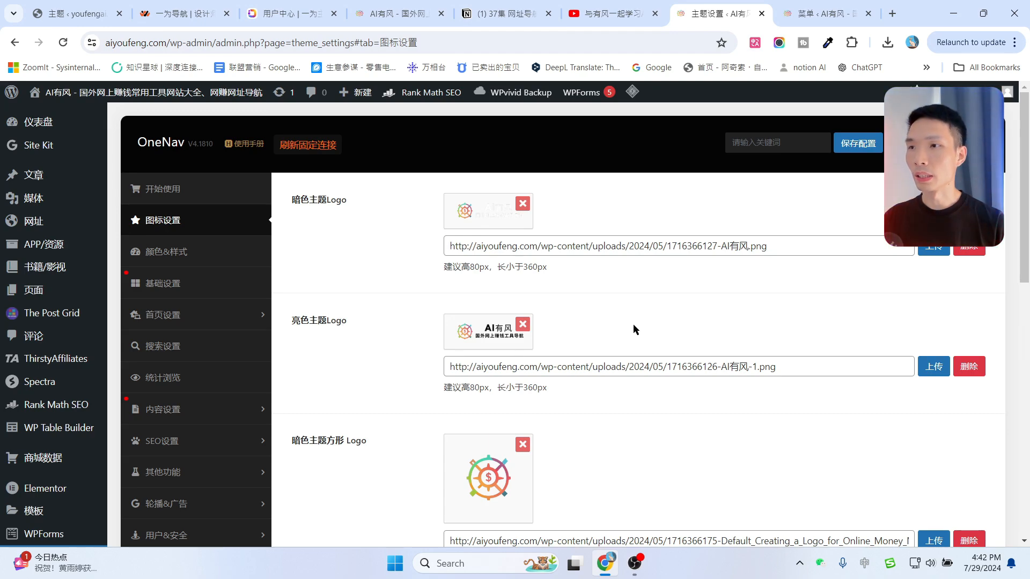
scroll(638, 319, down, 3)
scroll(638, 319, up, 3)
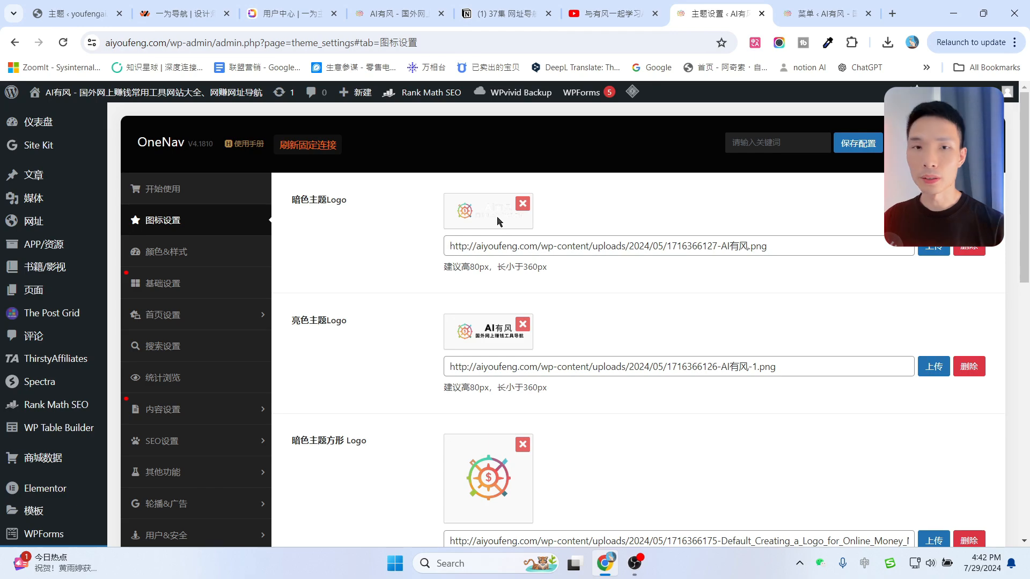
double_click(476, 214)
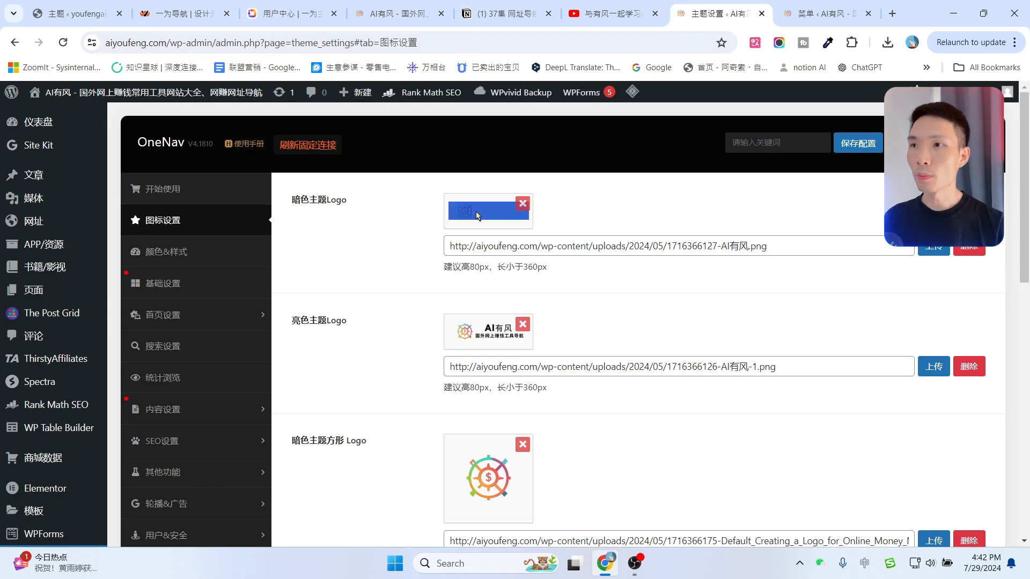
click(651, 206)
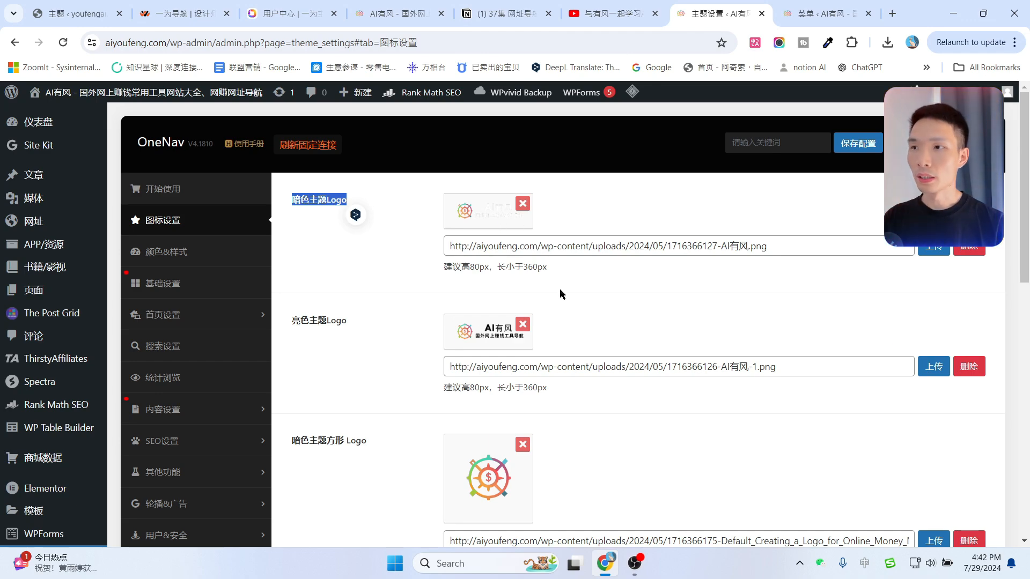
scroll(642, 270, down, 2)
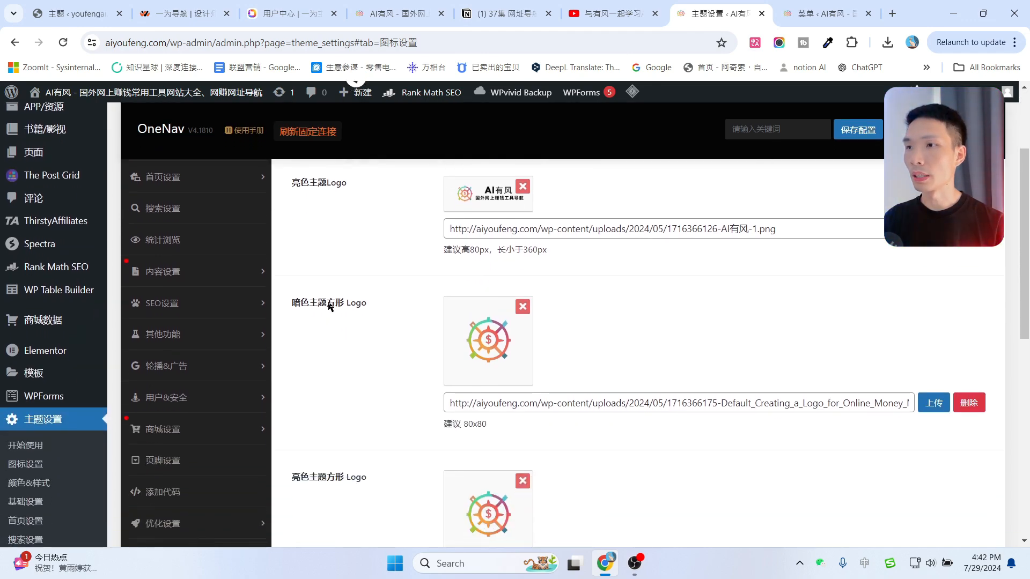
scroll(316, 285, down, 1)
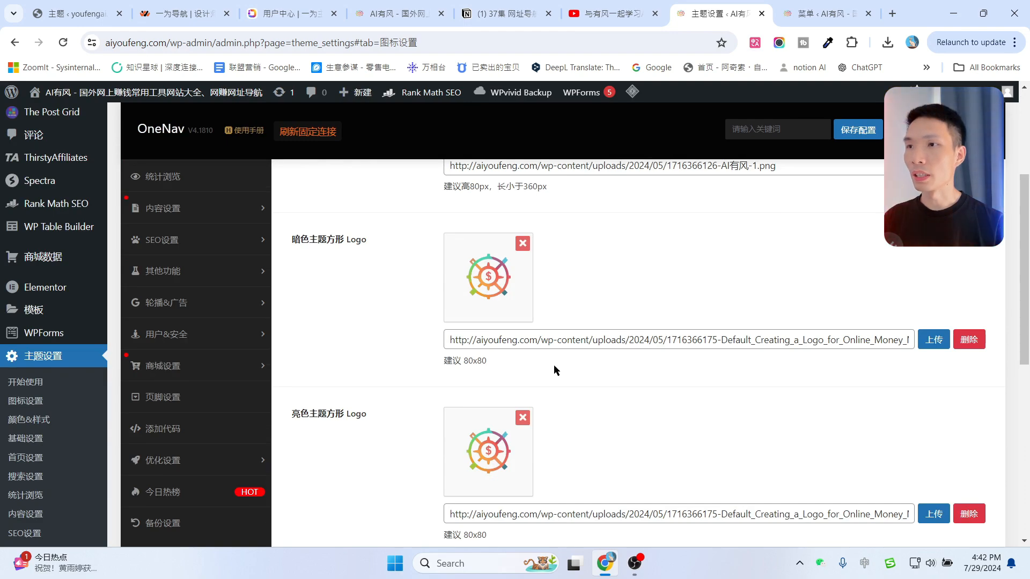
scroll(554, 370, down, 5)
scroll(336, 363, up, 1)
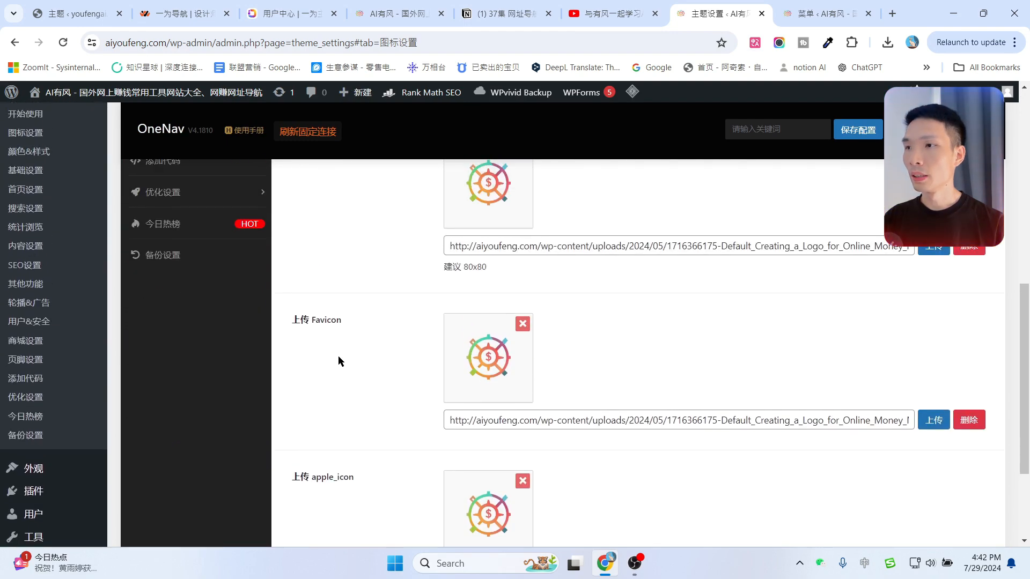
scroll(320, 315, up, 7)
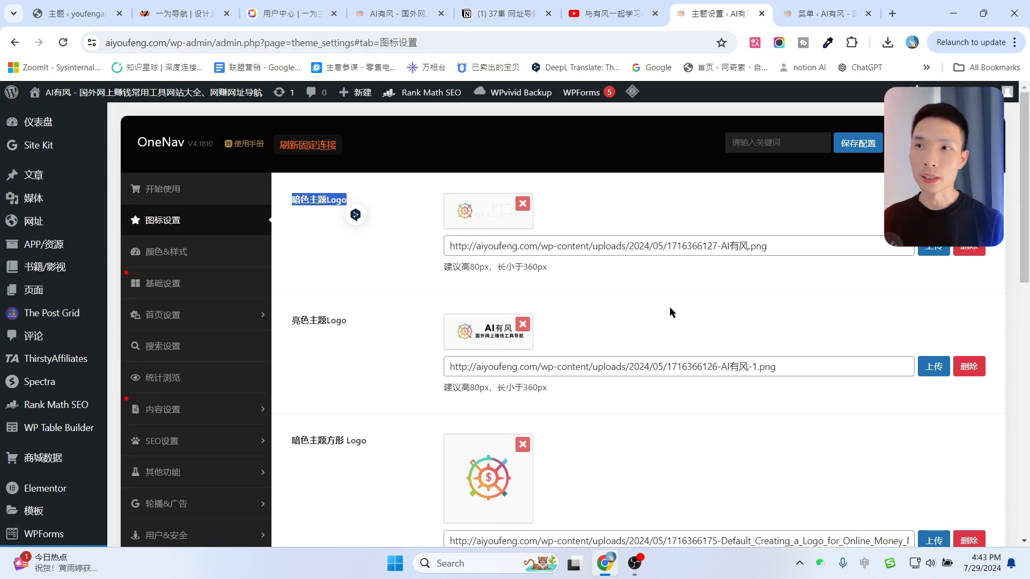
Open Leonardo.Ai's image generation page in a new tab.
click(894, 12)
text(lei)
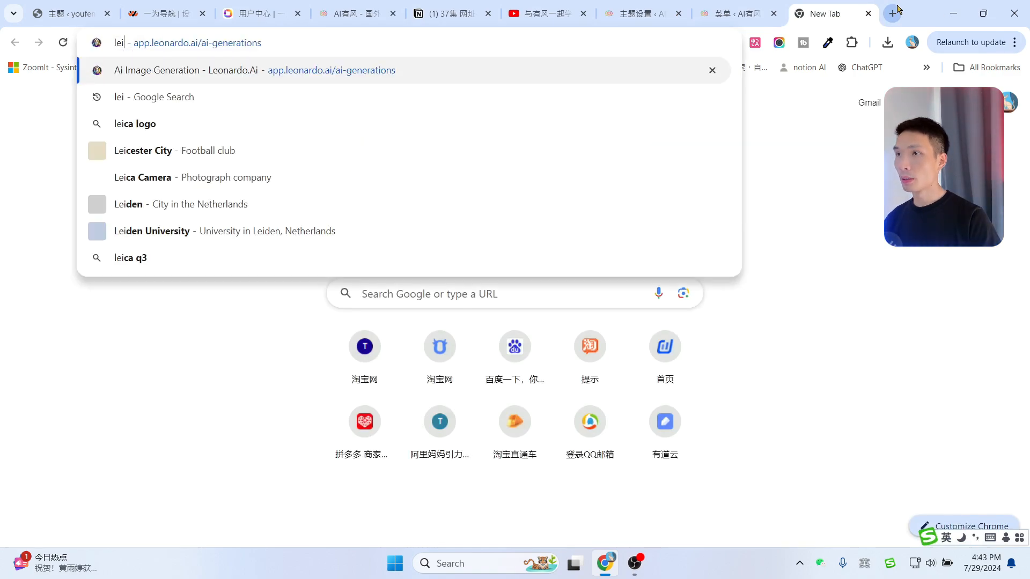
key(Return)
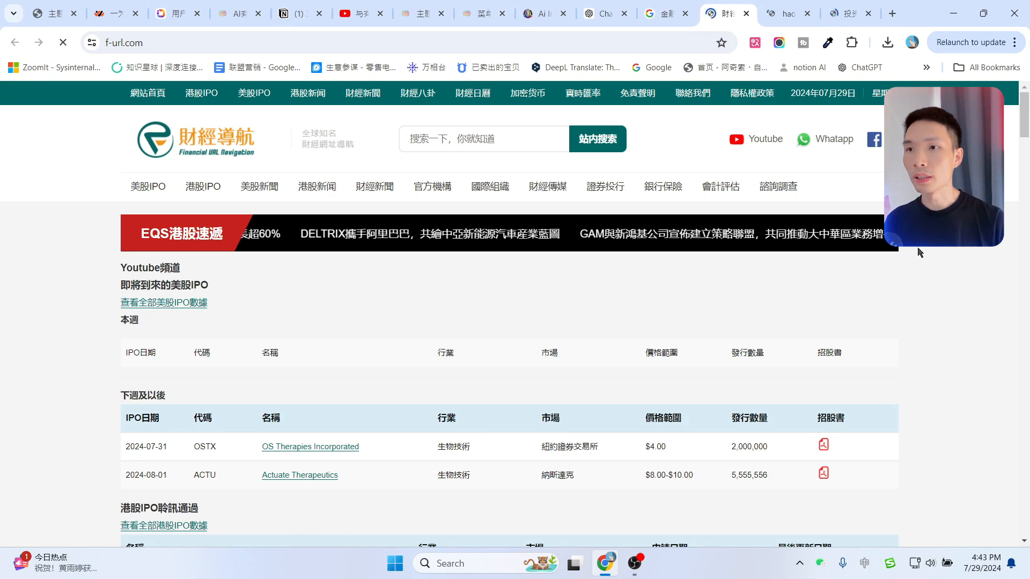
scroll(920, 253, down, 3)
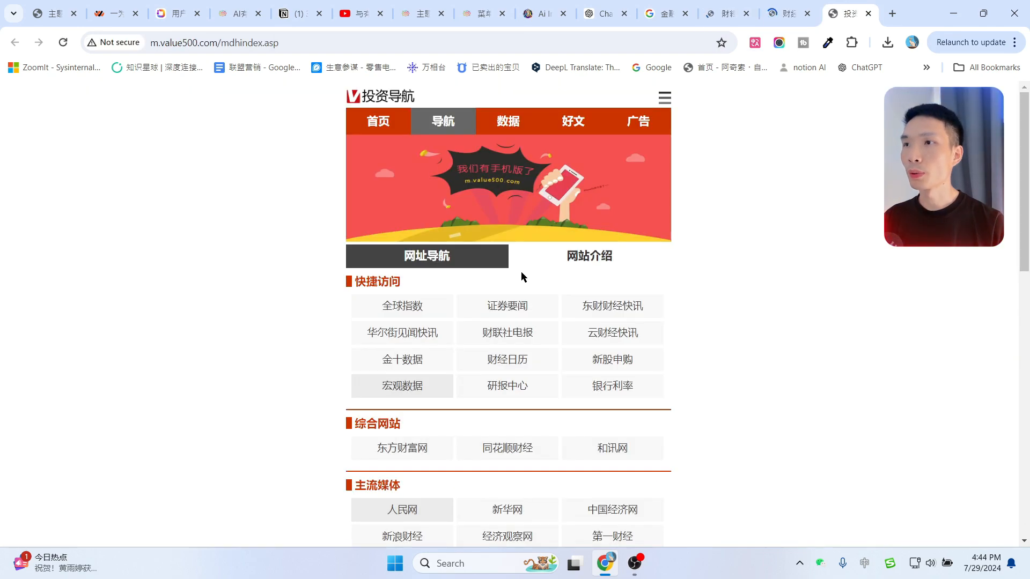
Close the value500, hao.360, f-url and Google 金融网 finance reference tabs.
click(869, 15)
scroll(192, 281, down, 2)
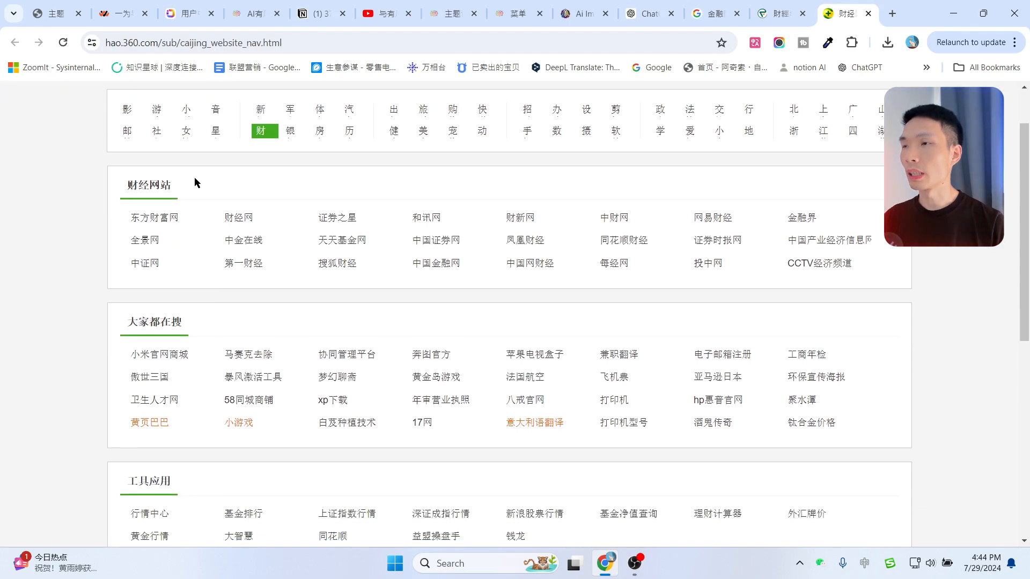
scroll(206, 246, down, 4)
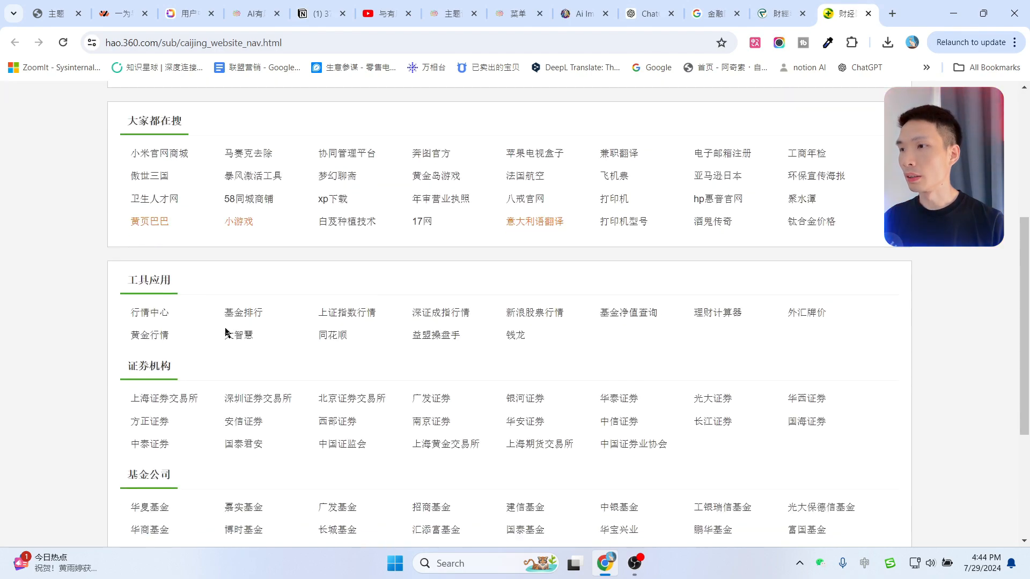
scroll(226, 332, down, 4)
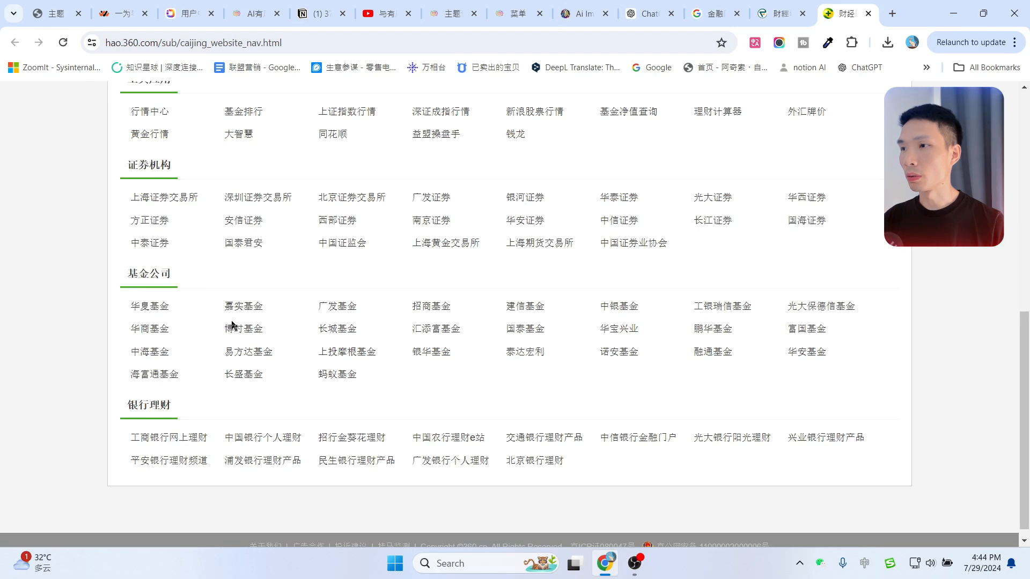
scroll(875, 375, up, 2)
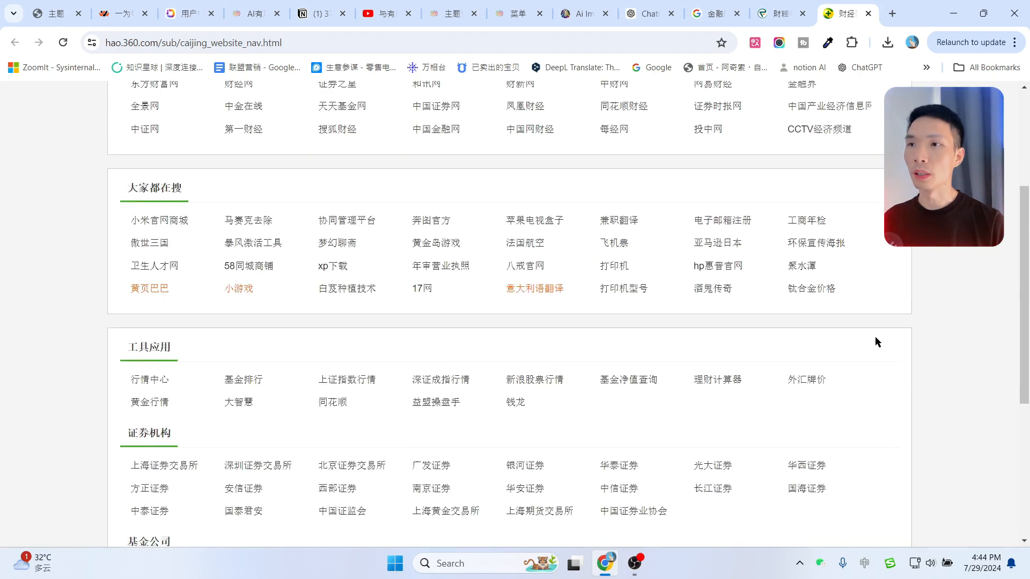
scroll(874, 338, up, 3)
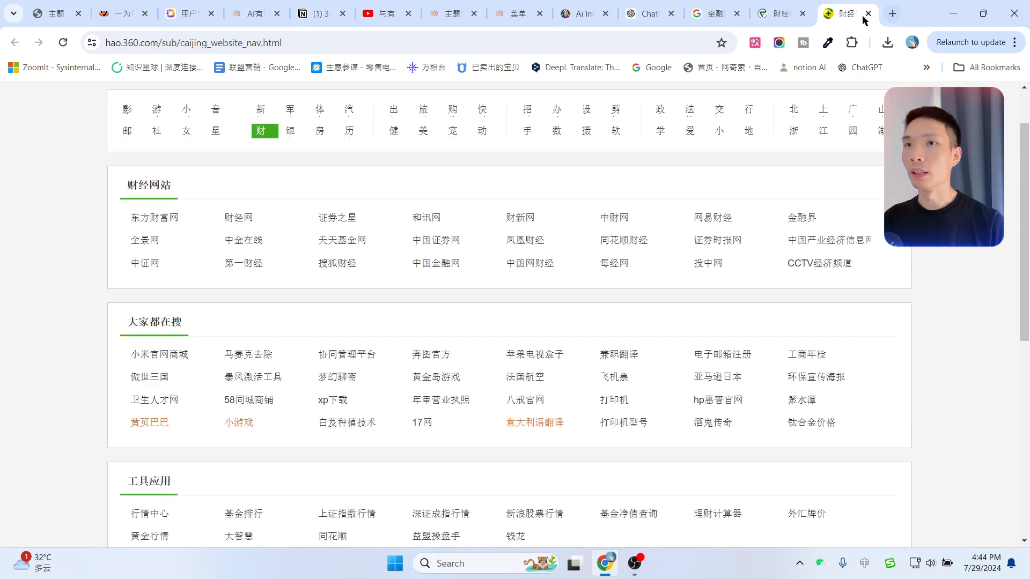
scroll(982, 277, up, 1)
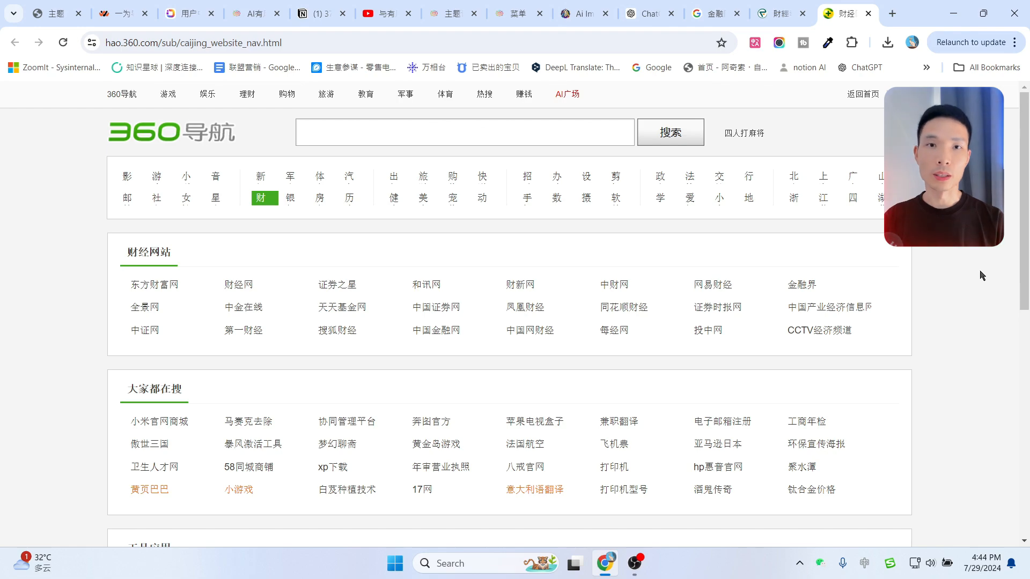
scroll(976, 276, down, 3)
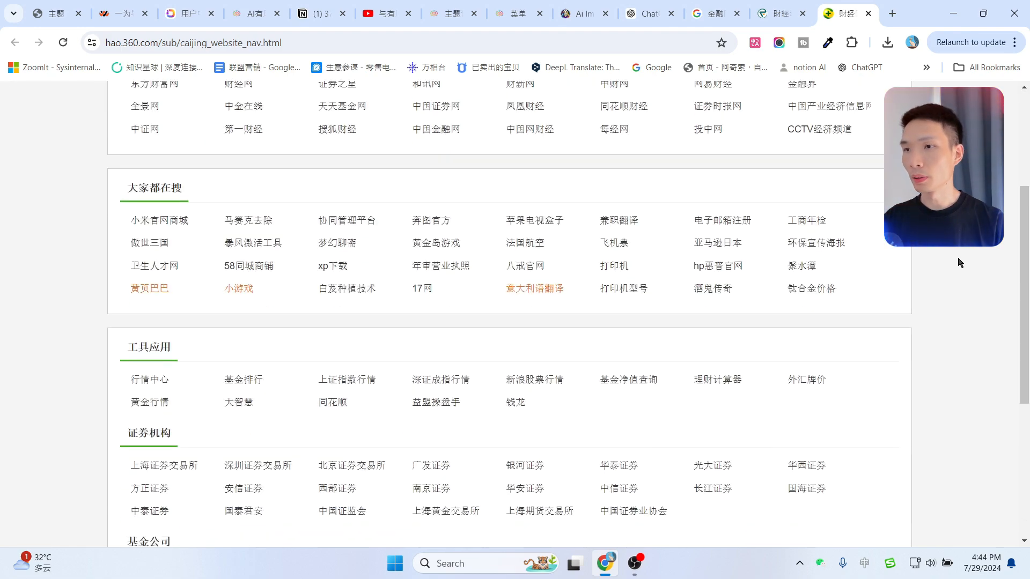
click(868, 14)
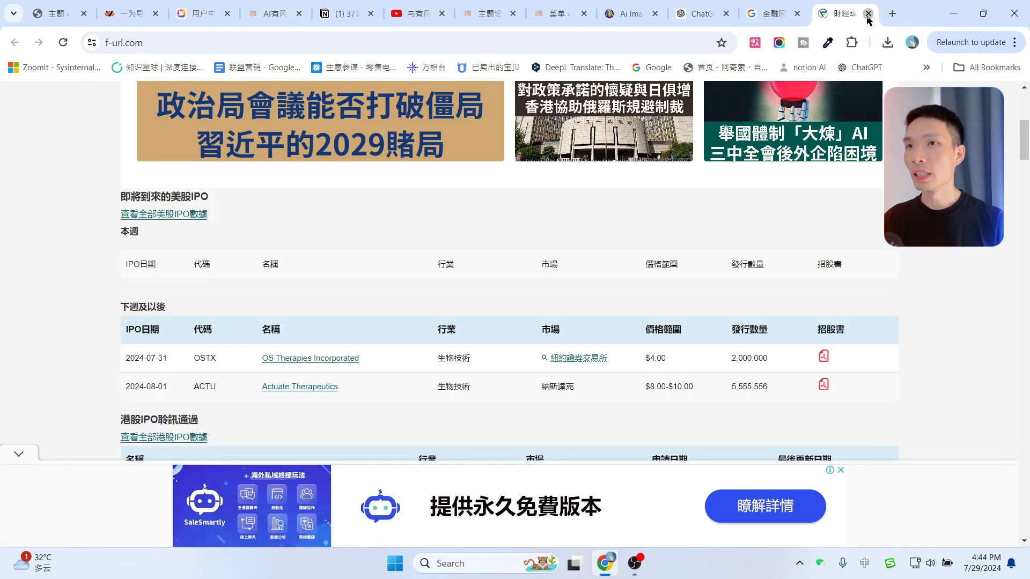
click(868, 14)
click(868, 14)
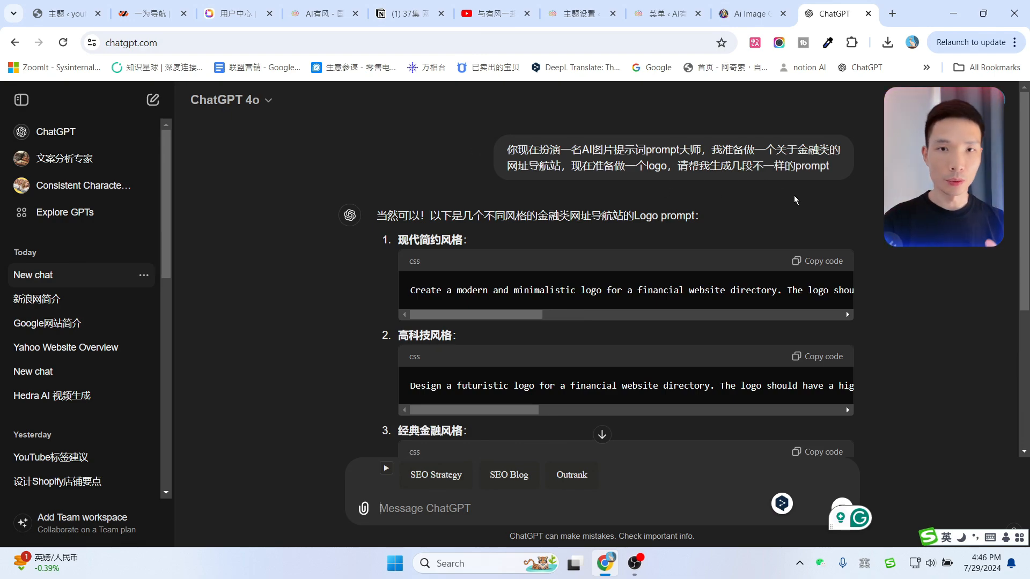
Ask ChatGPT '你能直接生成出对应的图片吗' to generate the logo image.
scroll(574, 279, down, 1)
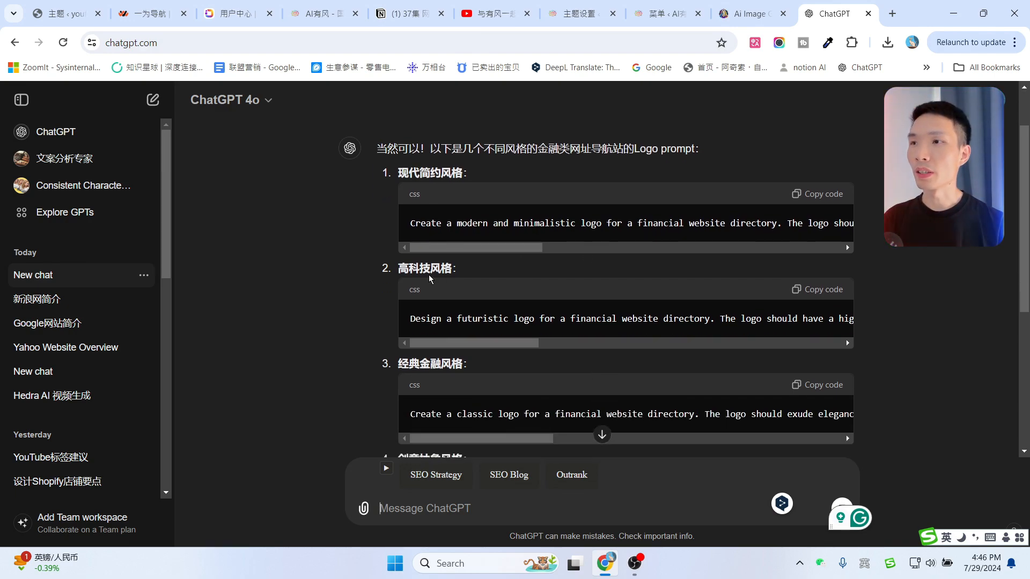
scroll(511, 274, down, 1)
scroll(510, 274, down, 3)
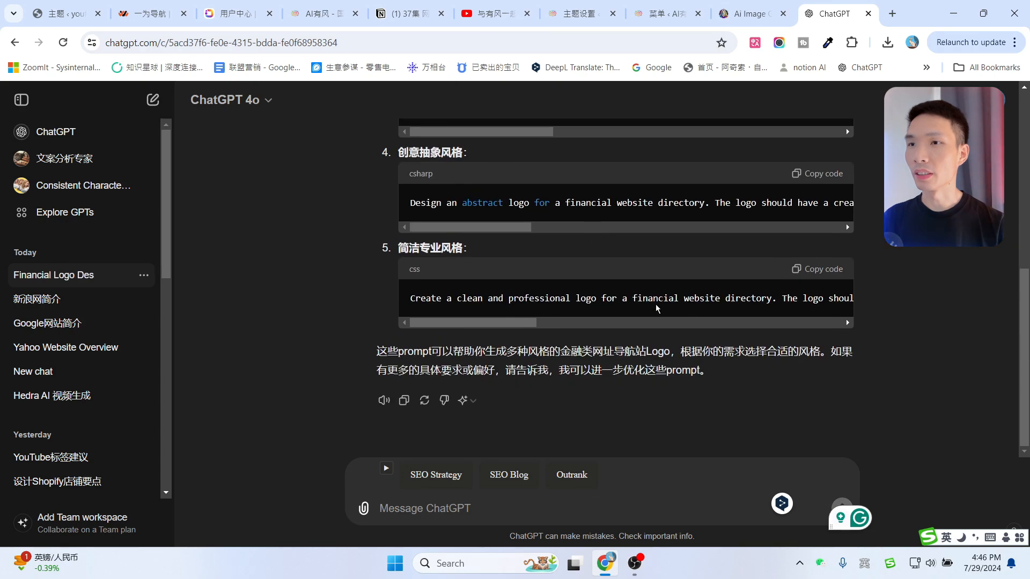
scroll(666, 303, up, 6)
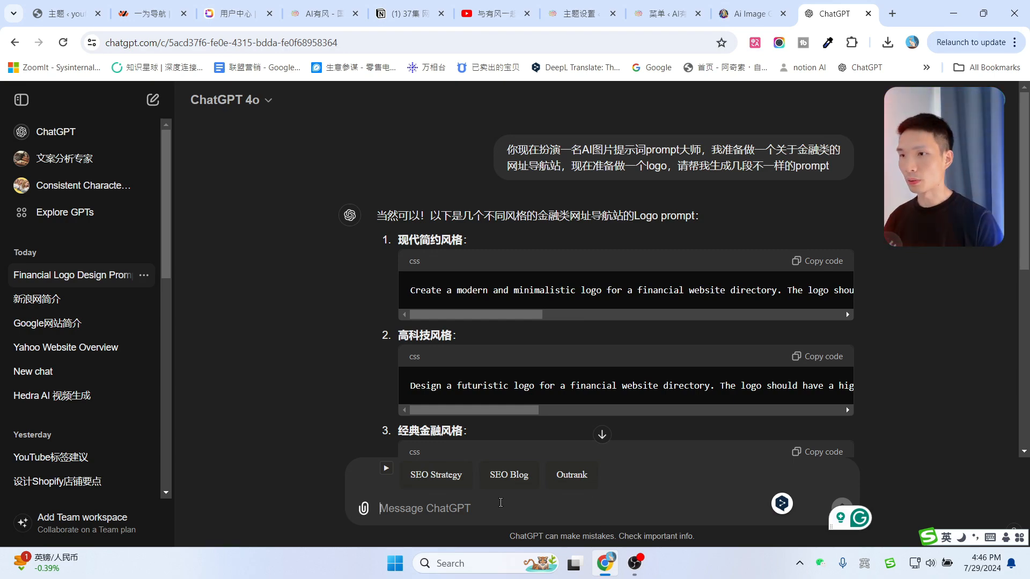
text(你能直接生成出对应的图片吗)
key(Return)
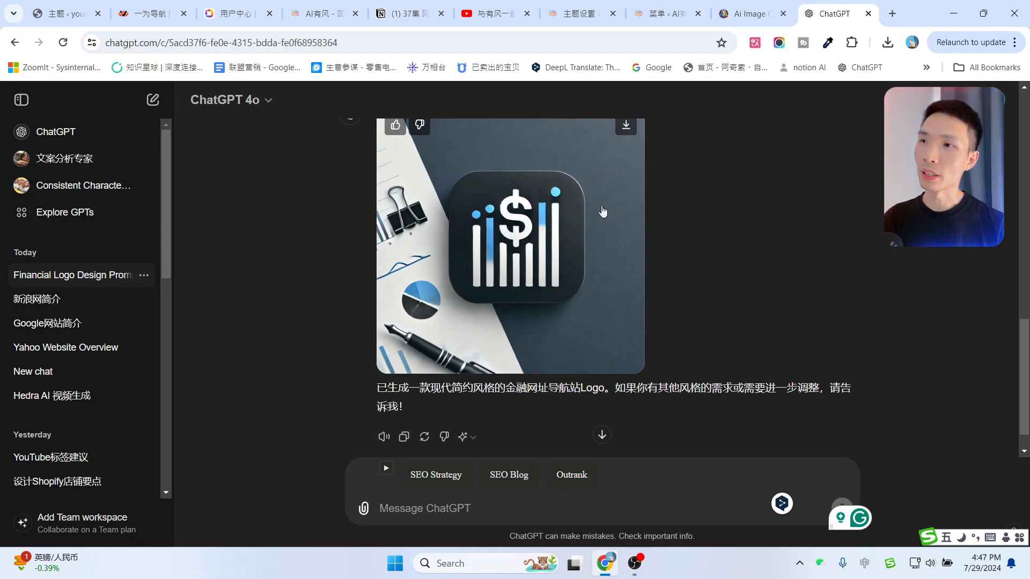
Copy the modern minimalist logo prompt (prompt 1) from the reply.
scroll(627, 322, up, 10)
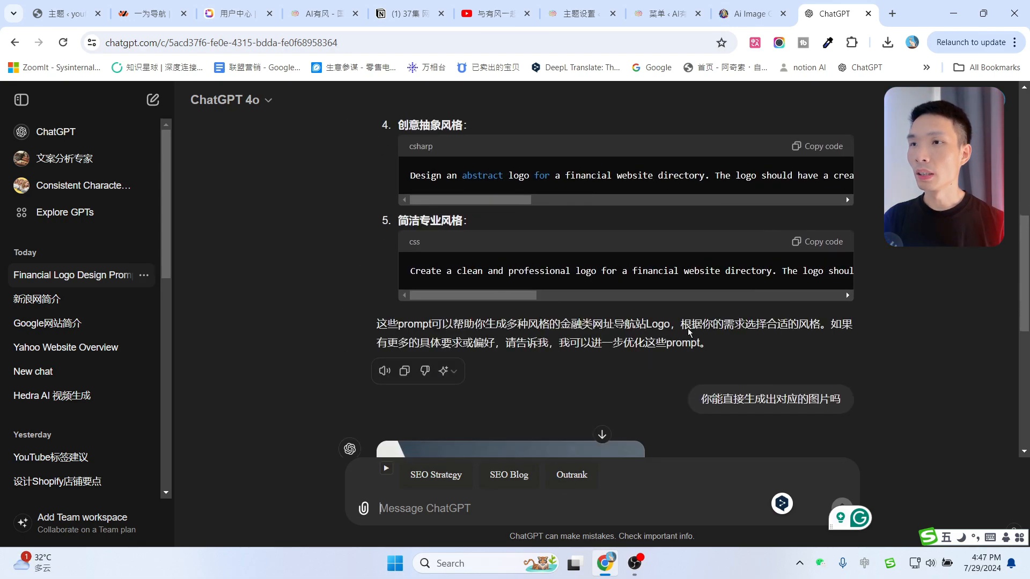
scroll(475, 324, down, 6)
scroll(512, 322, up, 8)
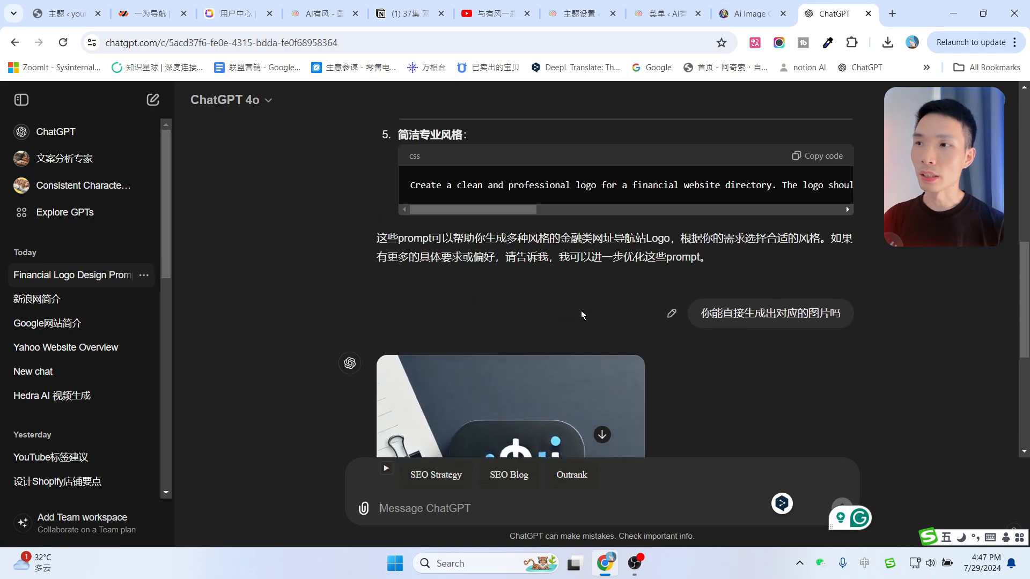
click(812, 226)
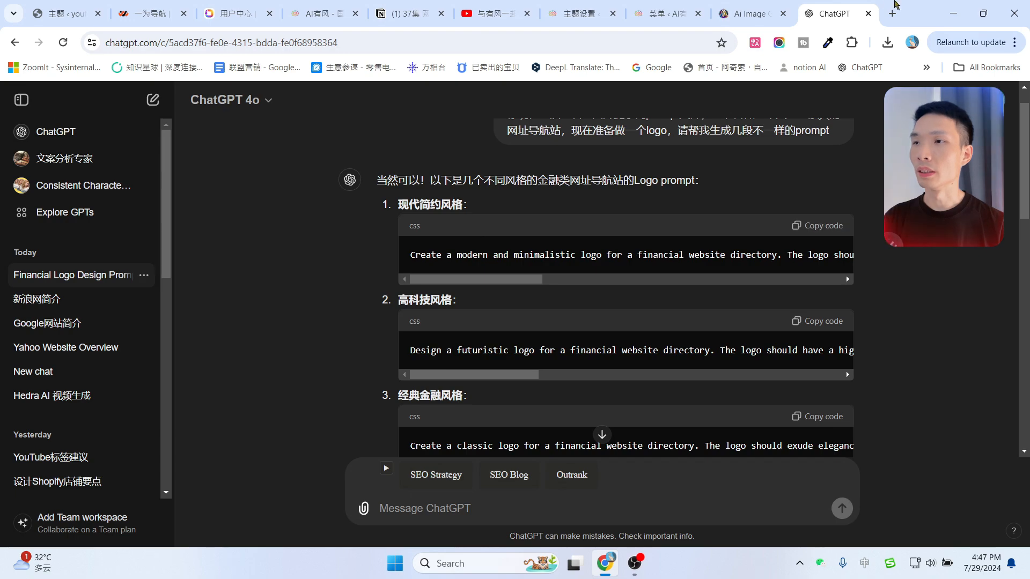
Replace Leonardo.Ai's pet food prompt with the pasted financial logo prompt.
click(746, 13)
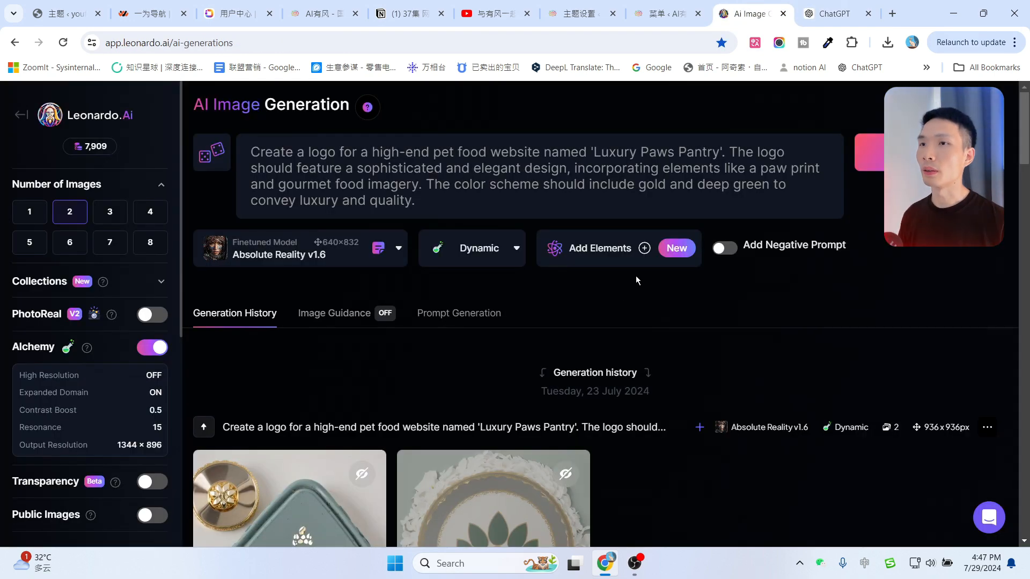
click(403, 168)
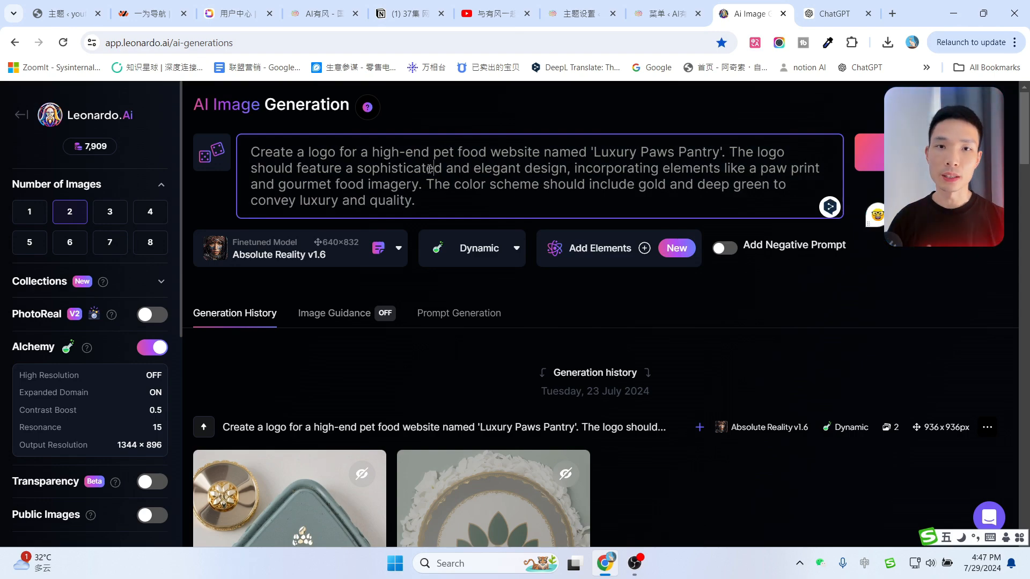
key(ctrl+a)
key(ctrl+v)
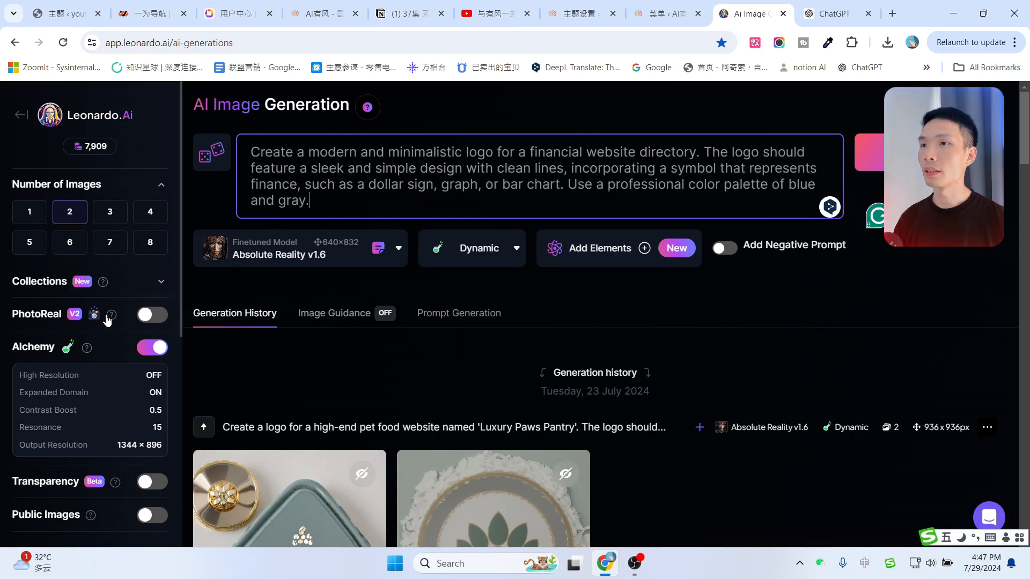
Set a square 1:1, 624×624 output and the Absolute Reality v1.6 model.
scroll(108, 320, down, 7)
click(119, 291)
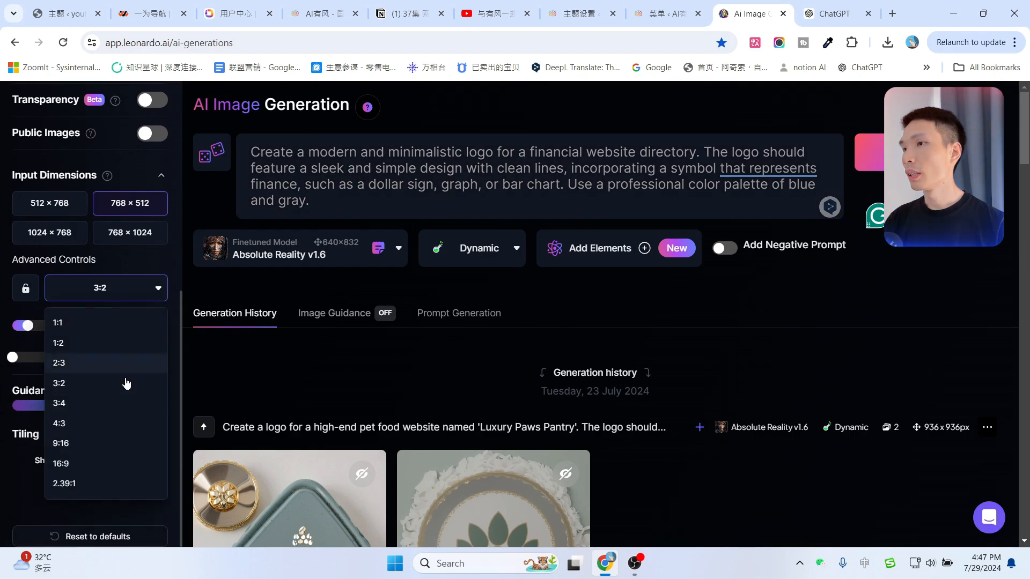
click(66, 328)
click(322, 250)
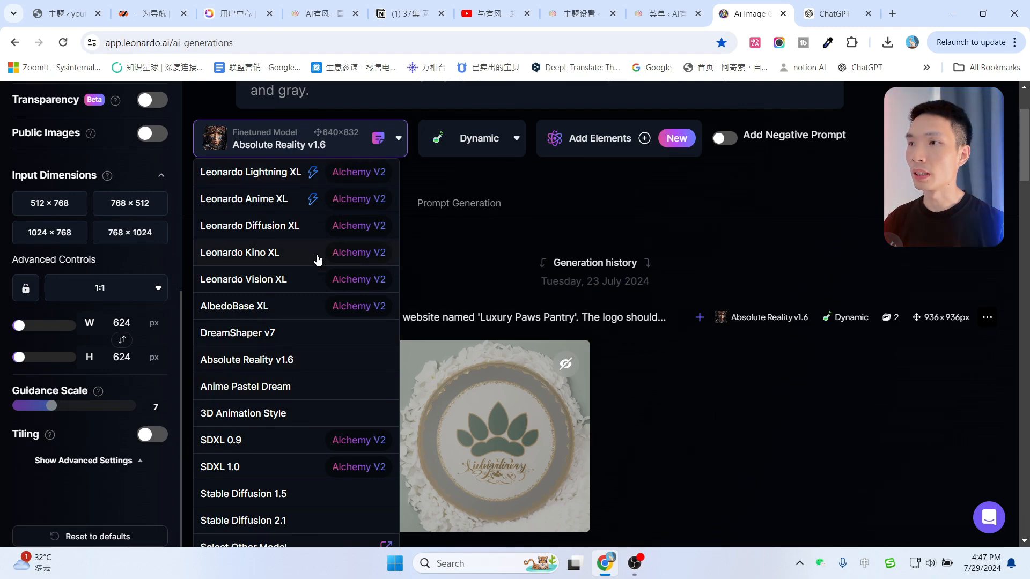
click(249, 231)
click(309, 149)
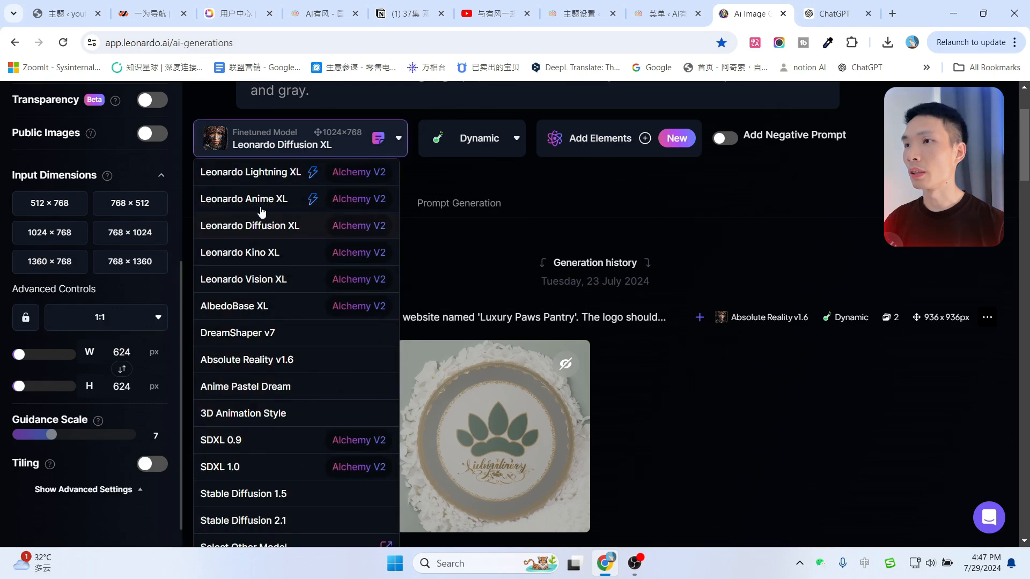
click(245, 366)
scroll(306, 161, up, 1)
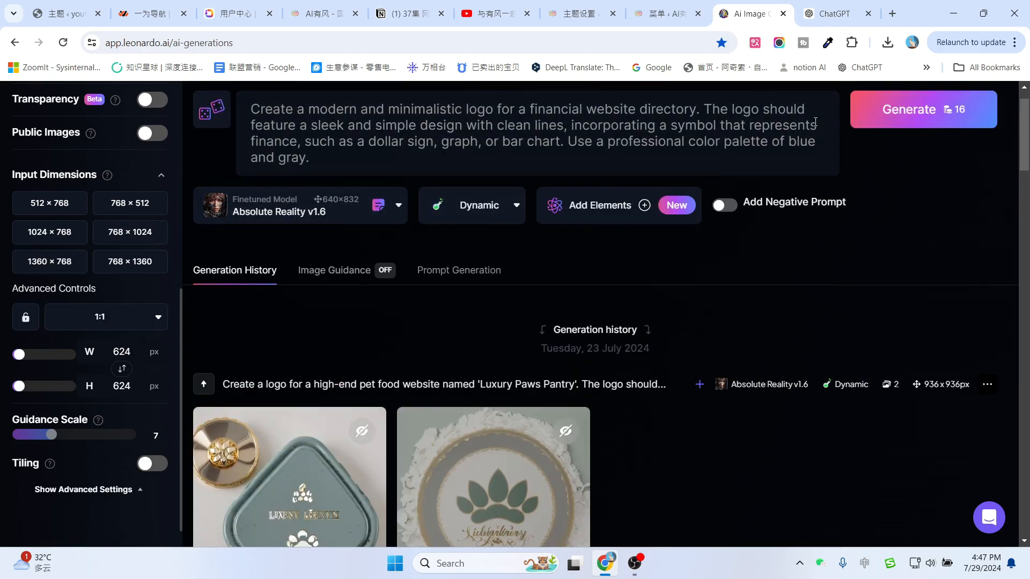
Generate logos with Absolute Reality, then with Leonardo Diffusion XL in Creative style.
click(878, 122)
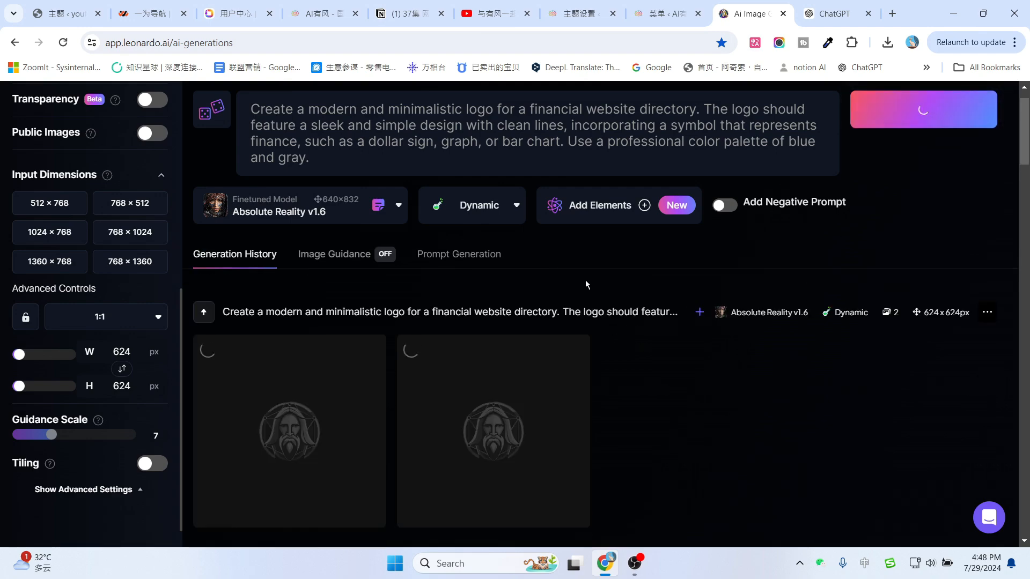
click(326, 217)
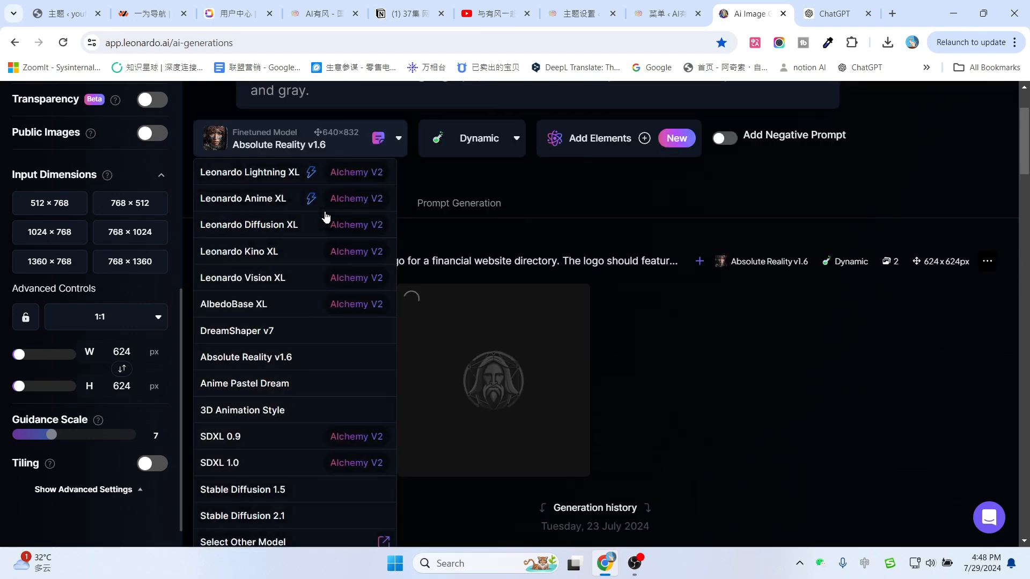
click(267, 228)
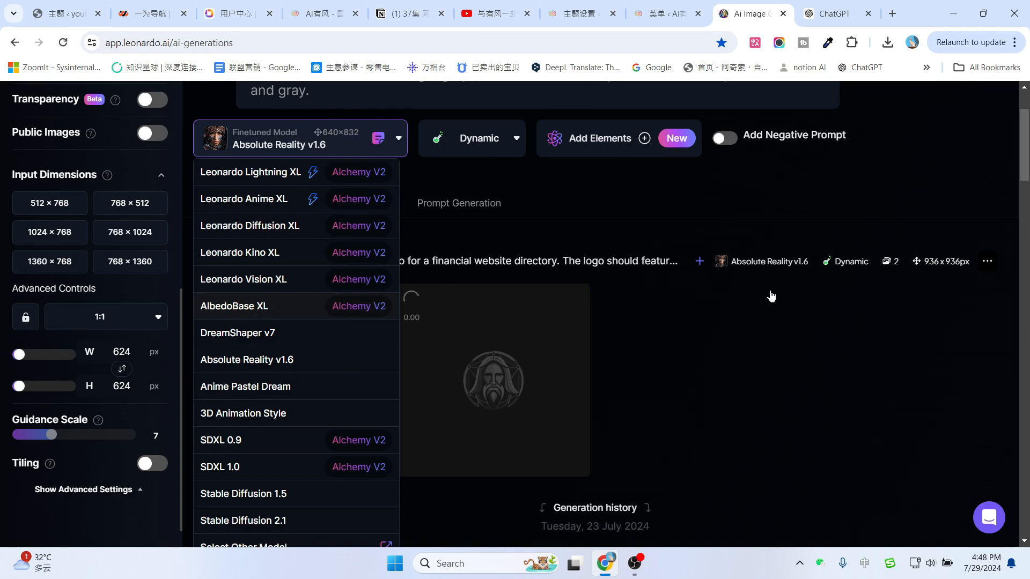
click(456, 265)
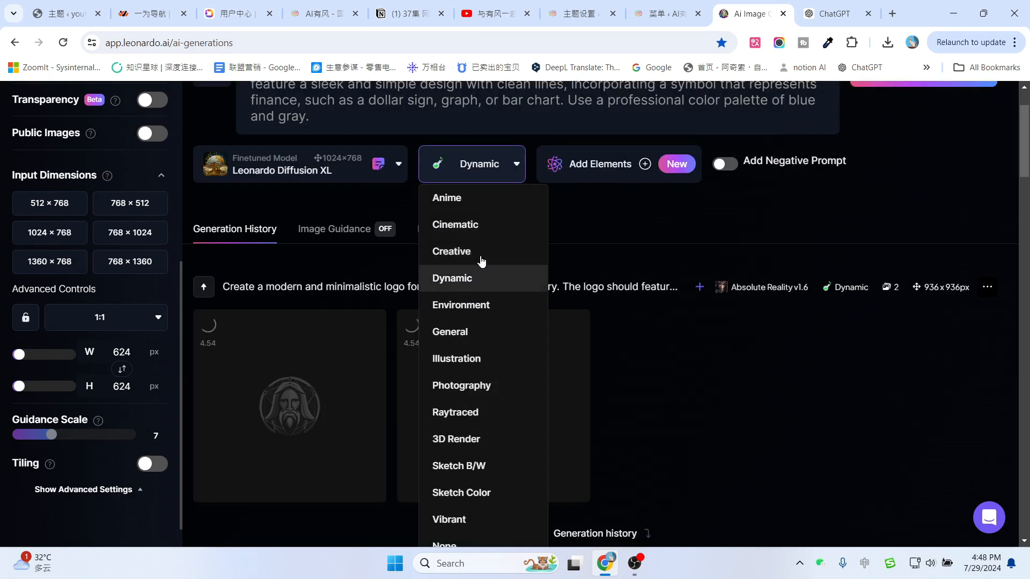
click(490, 258)
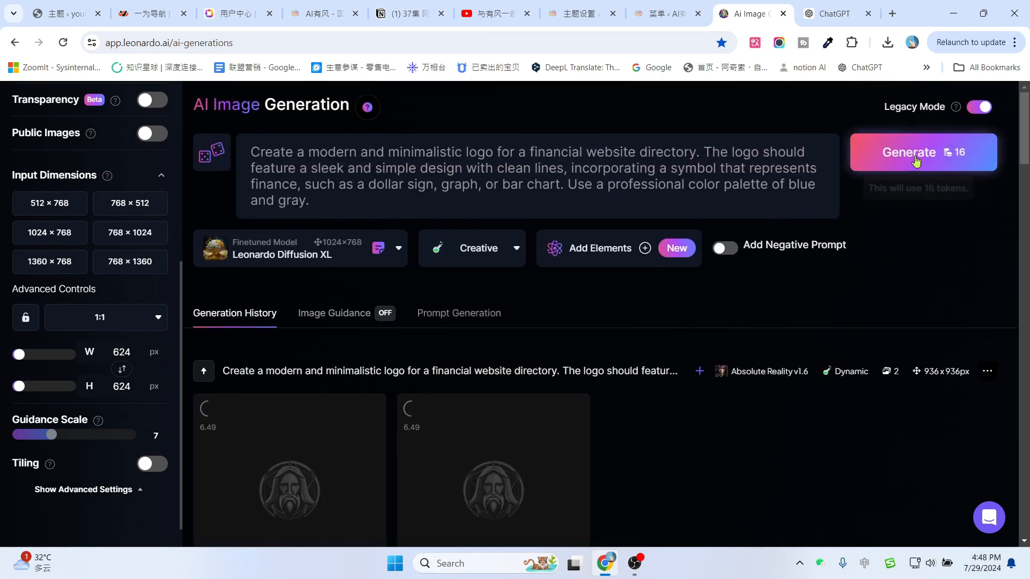
click(892, 154)
Generate logos with Anime Pastel Dream, preview a result, and return to ChatGPT.
click(317, 259)
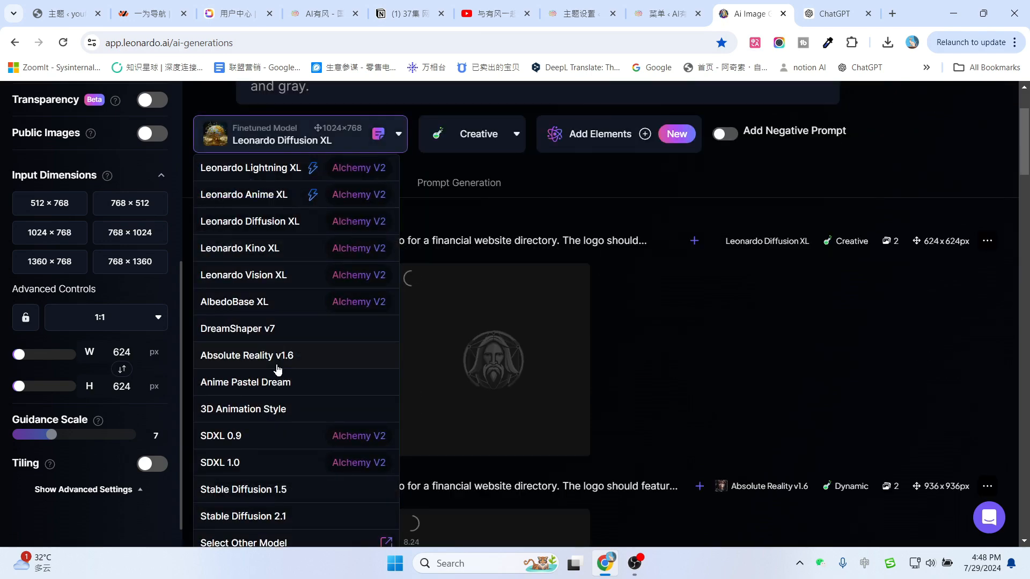
scroll(260, 387, down, 1)
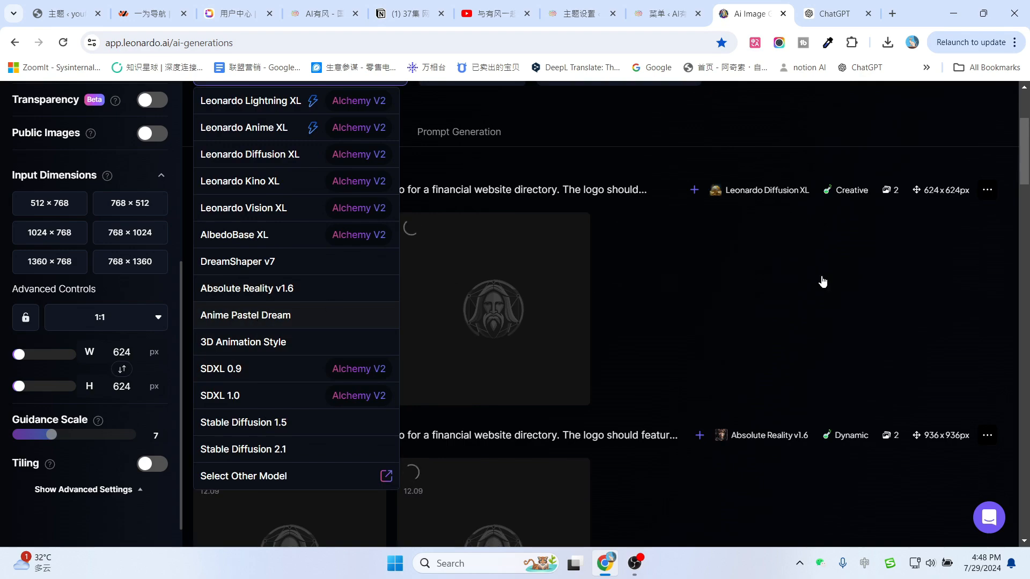
scroll(875, 343, up, 3)
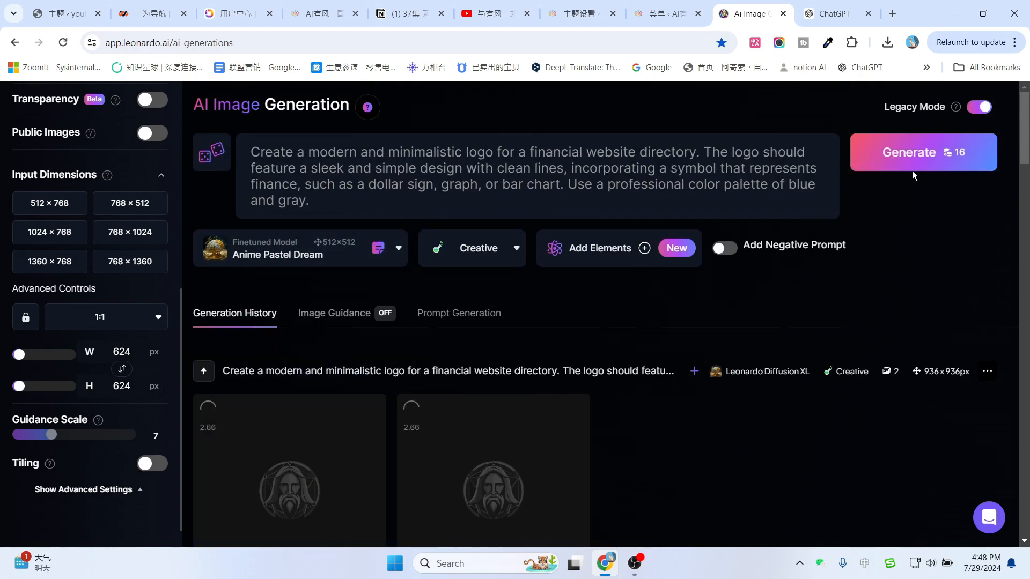
click(912, 165)
scroll(800, 324, down, 5)
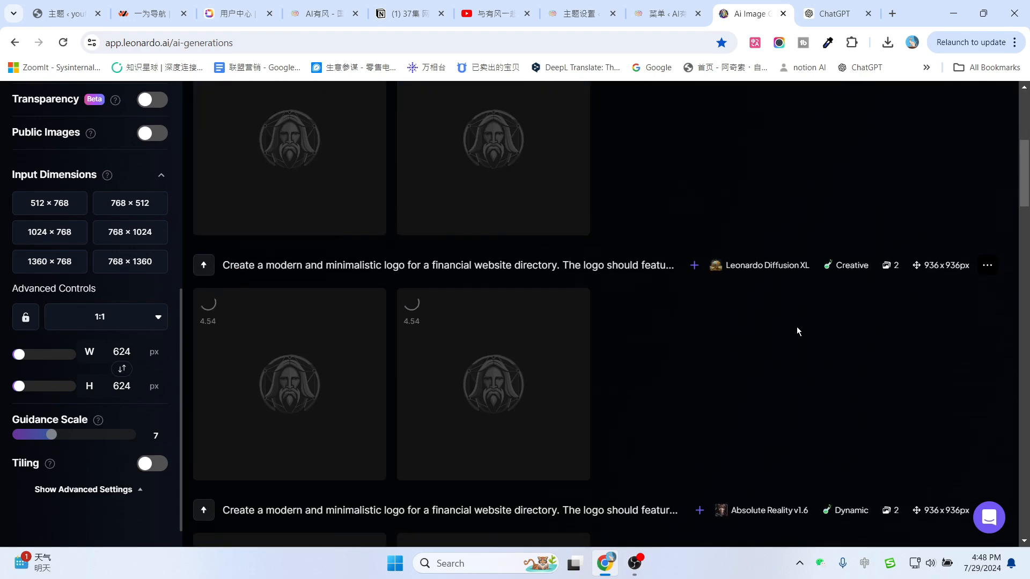
scroll(797, 331, down, 3)
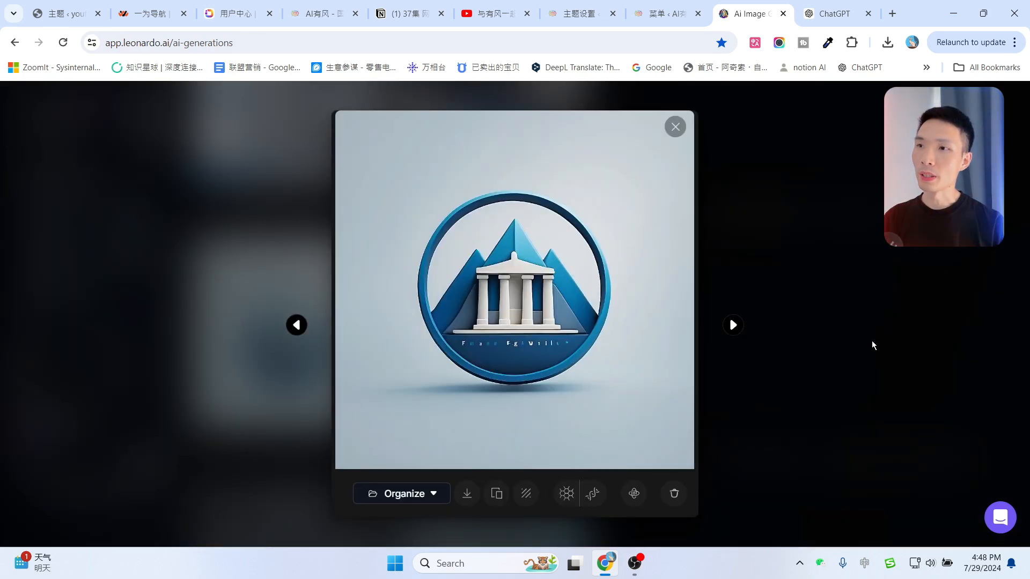
click(675, 128)
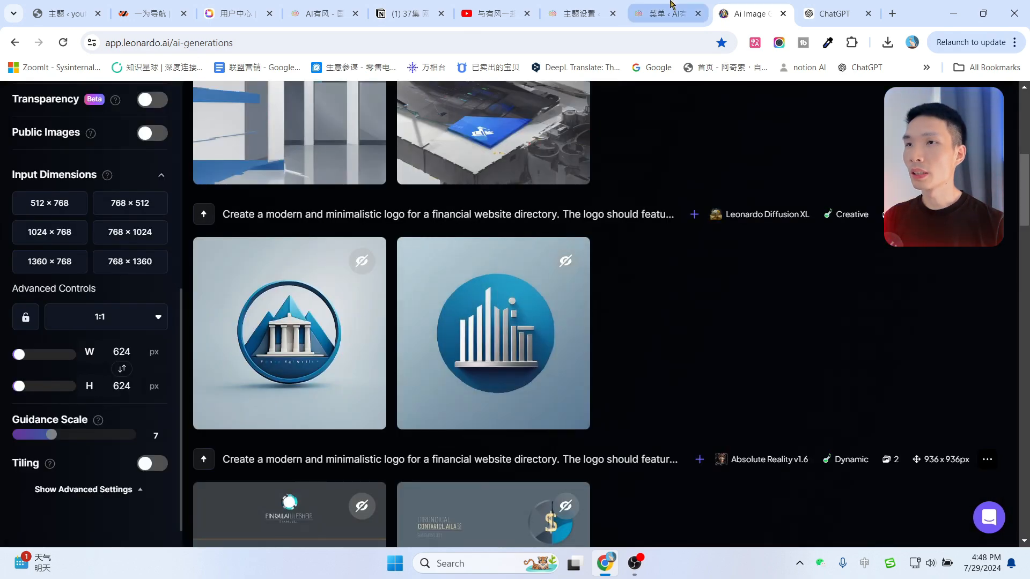
click(843, 12)
scroll(696, 279, down, 2)
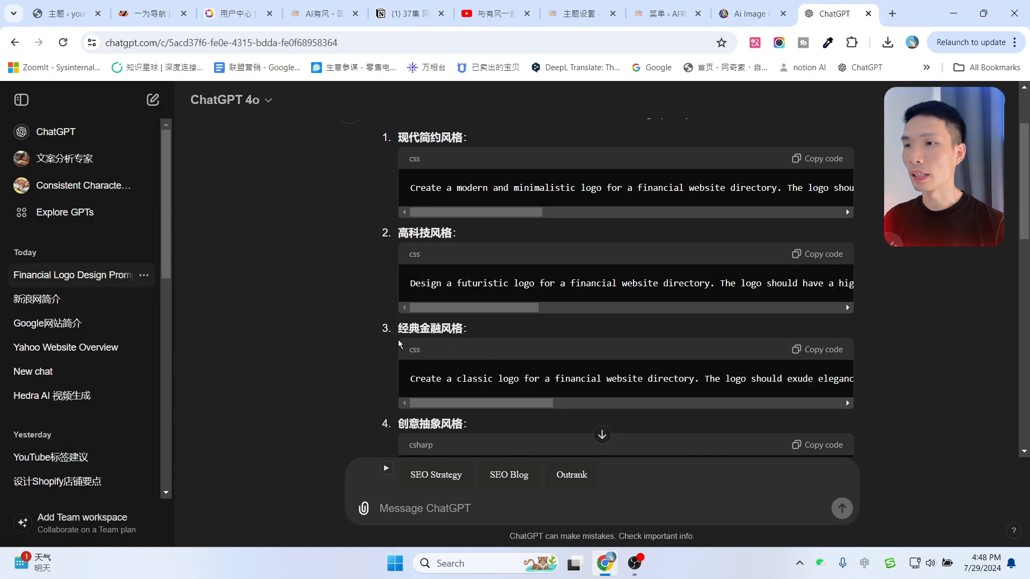
Paste the clean professional logo prompt from ChatGPT into Leonardo.Ai's prompt box.
click(811, 349)
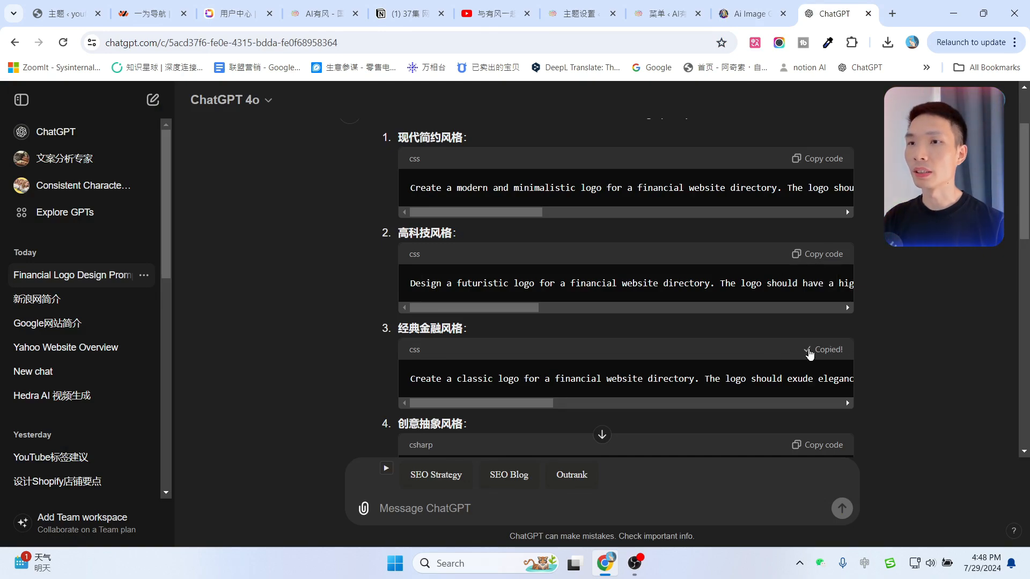
click(751, 13)
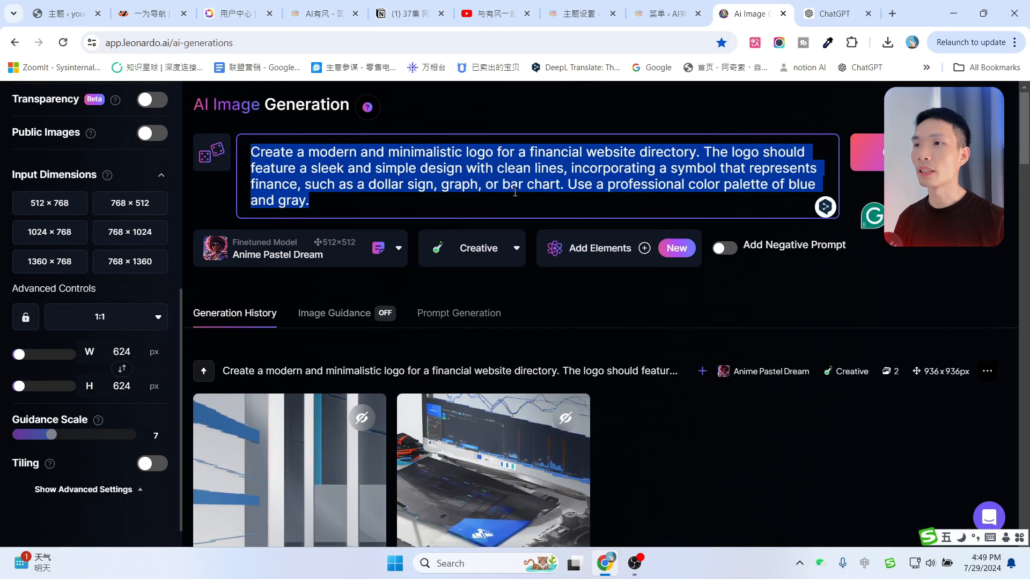
key(ctrl+v)
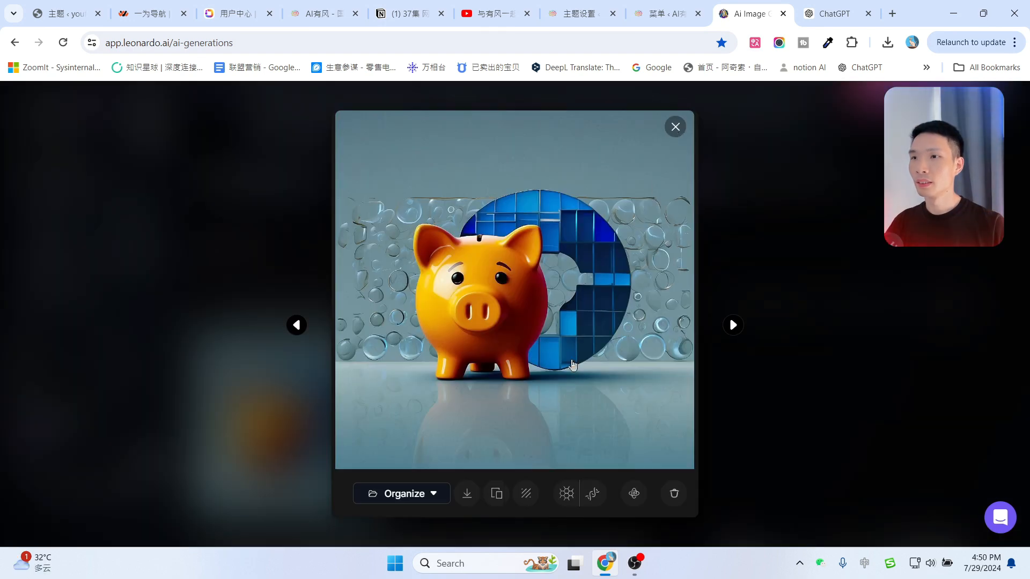
key(Escape)
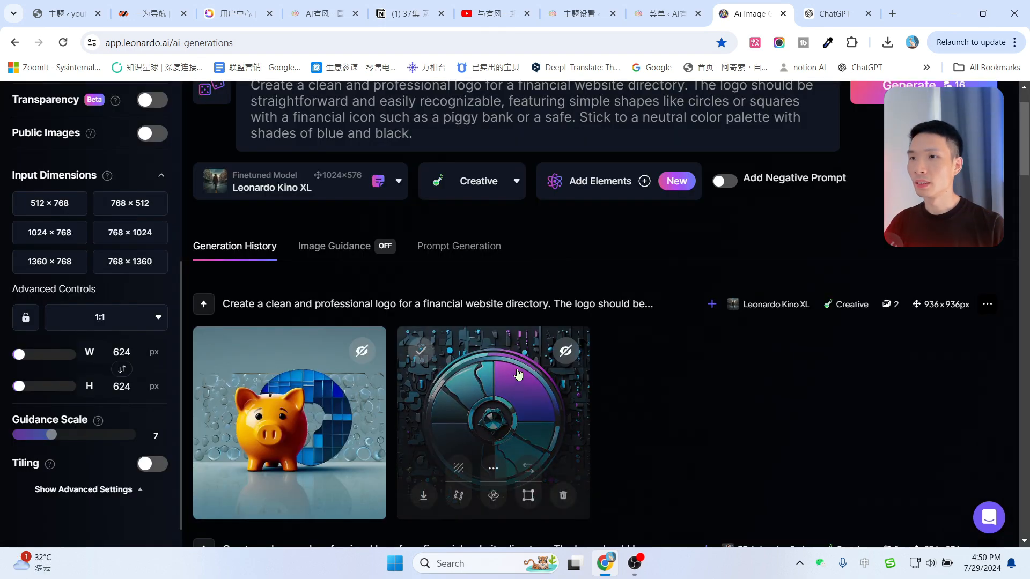
Open the wheel logo image, remove its background, then open a blank browser tab.
click(589, 354)
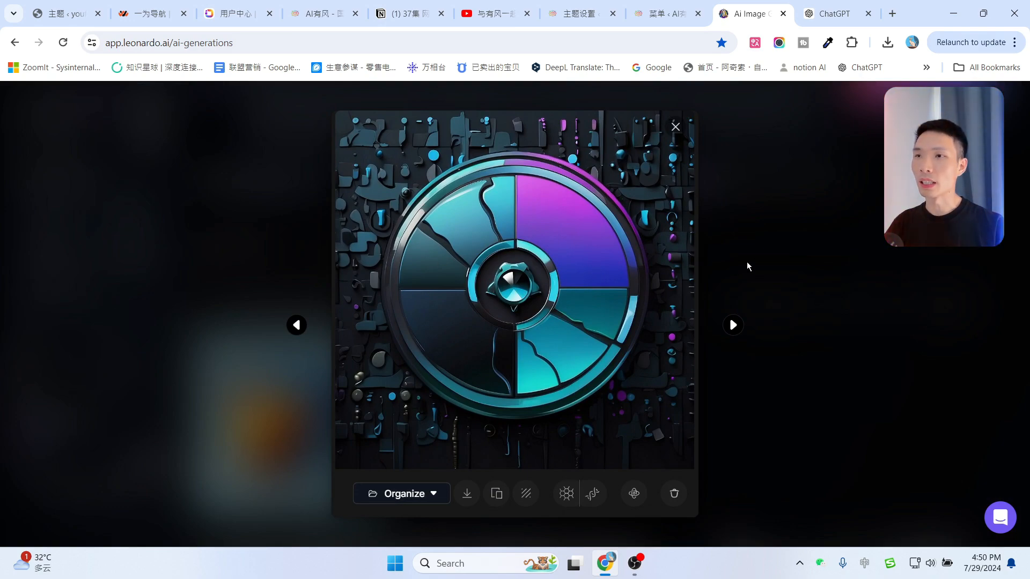
click(747, 264)
scroll(505, 320, down, 1)
click(474, 324)
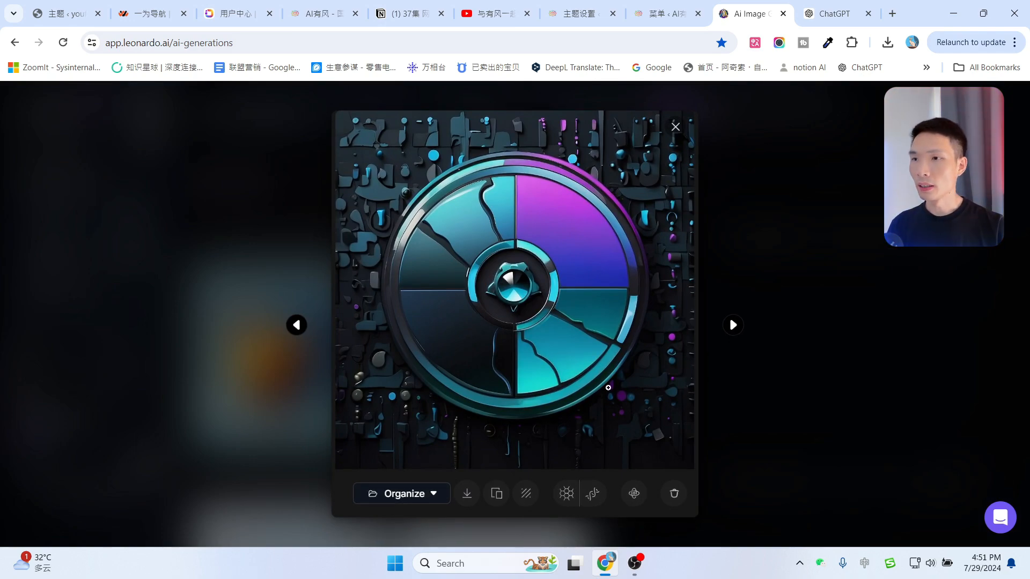
click(421, 493)
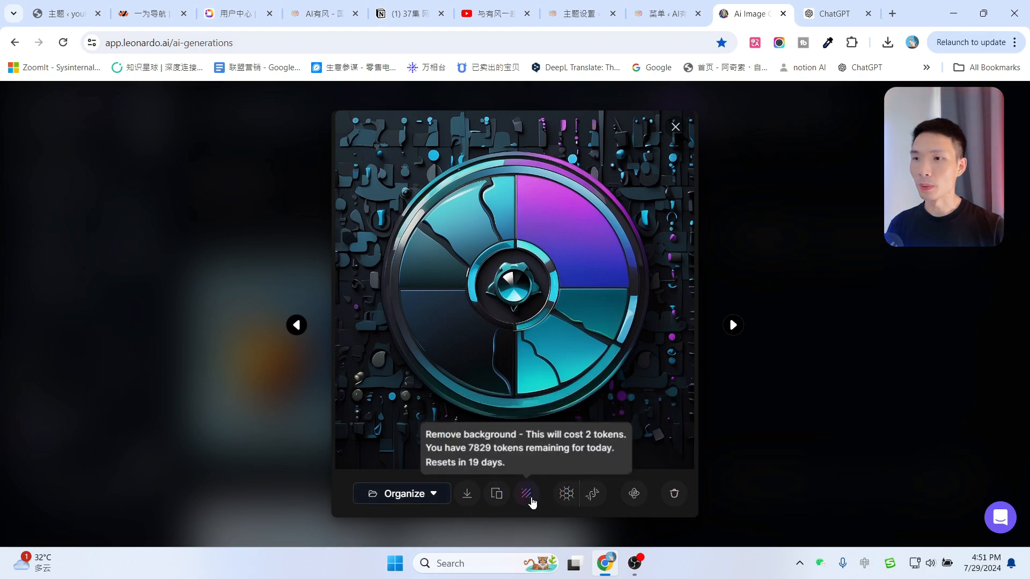
click(526, 494)
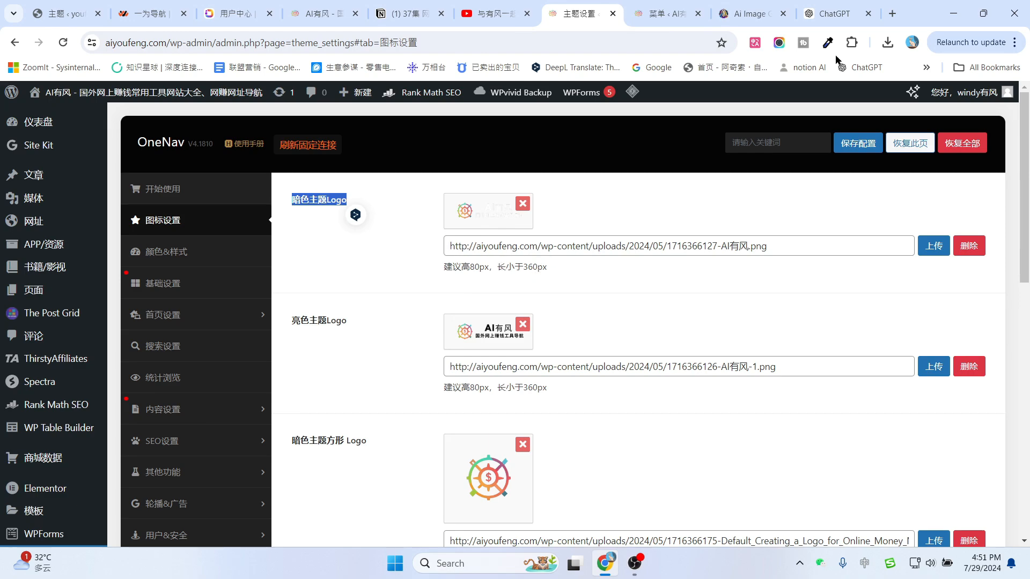
click(894, 14)
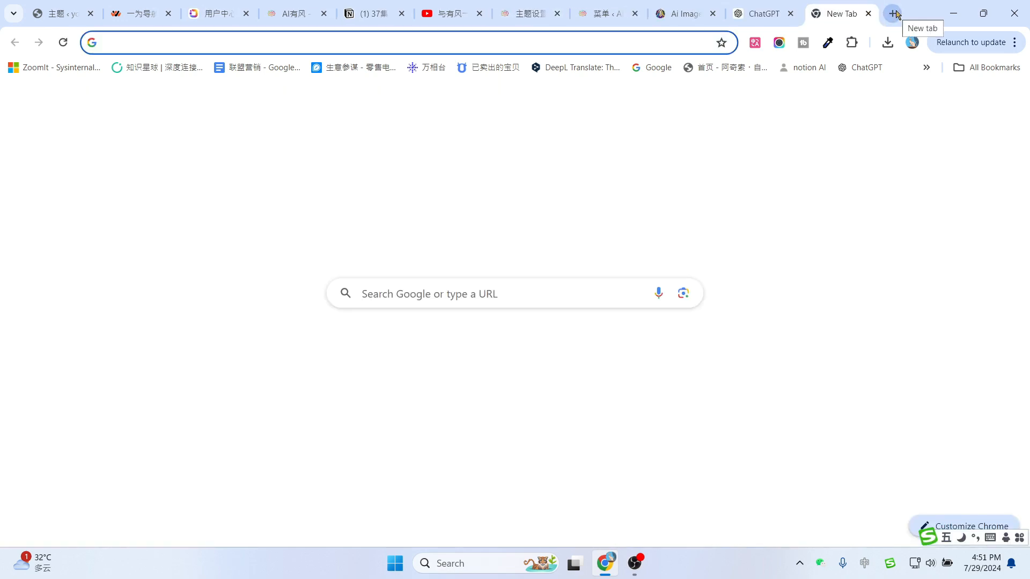
Go to canva.com and create a custom-size design 360 px wide by 80 px high.
text(canva.com)
key(shift)
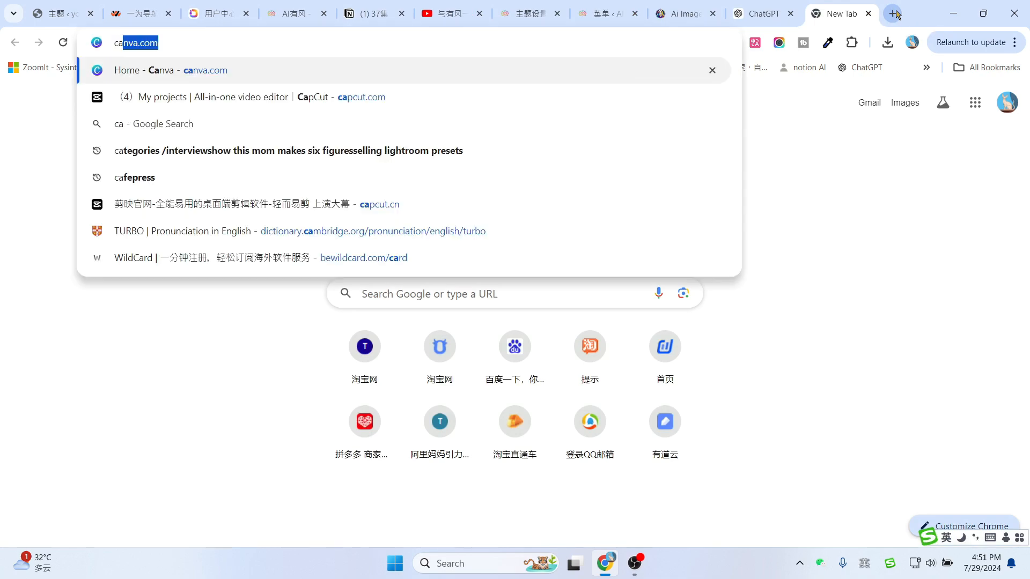
key(Return)
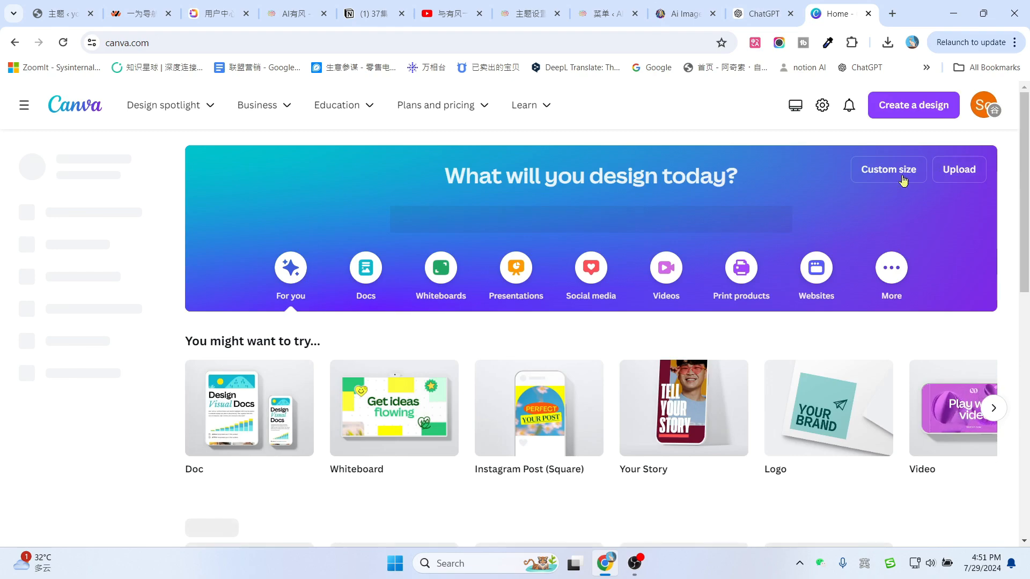
click(896, 175)
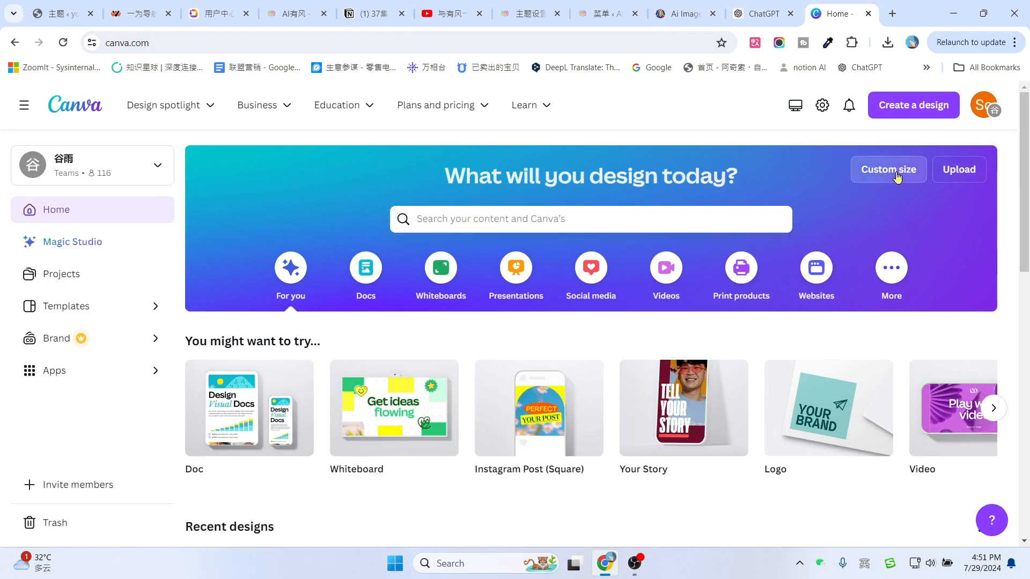
click(728, 230)
text(360)
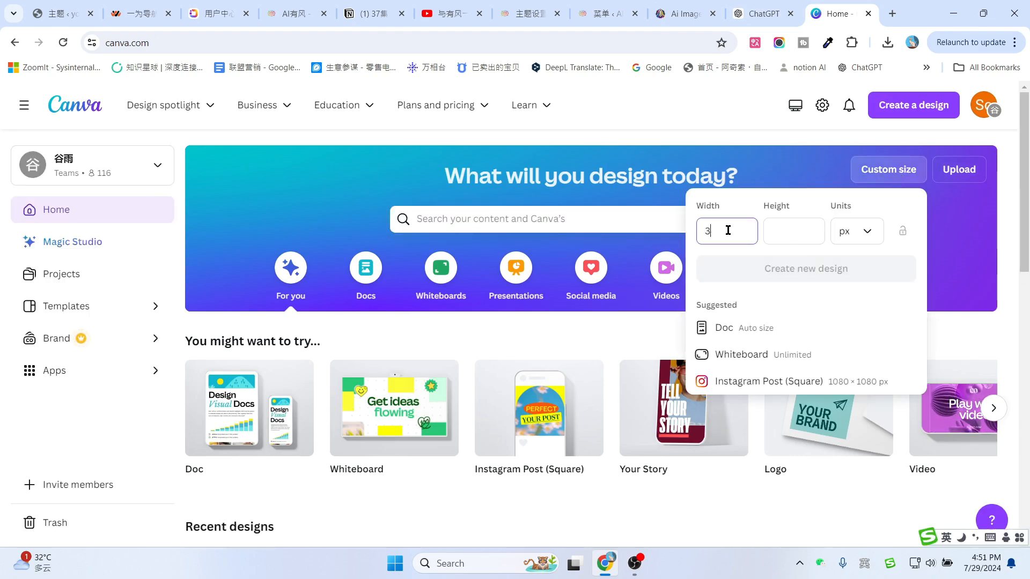
click(778, 228)
text(80)
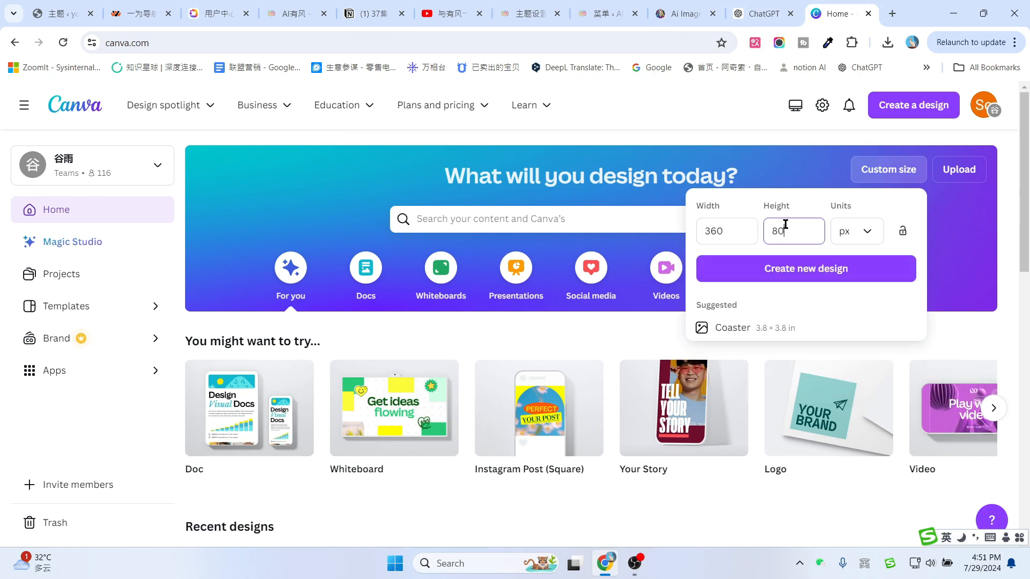
click(806, 273)
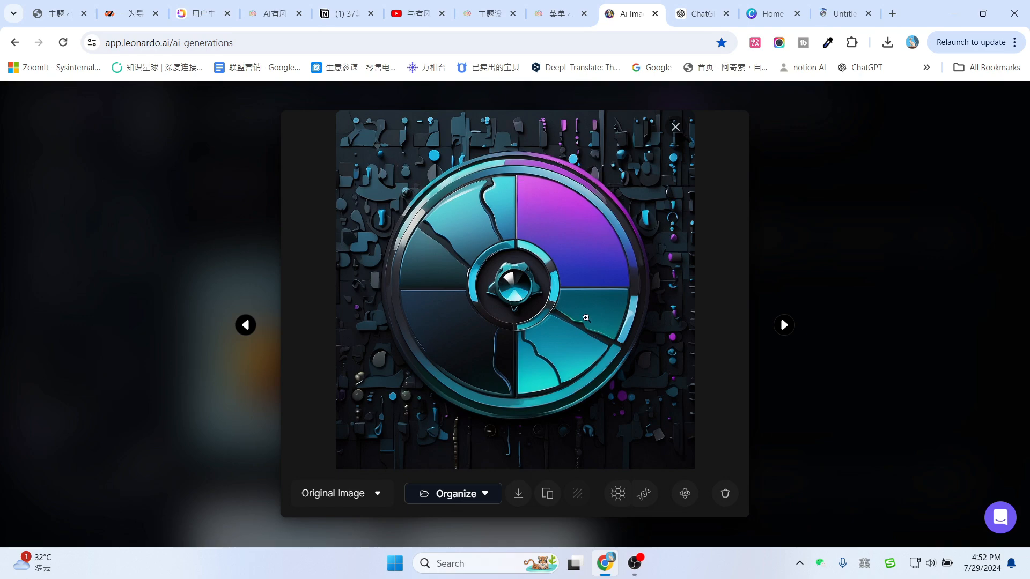
Switch the wheel emblem to its No Background version and download it.
click(328, 492)
click(321, 471)
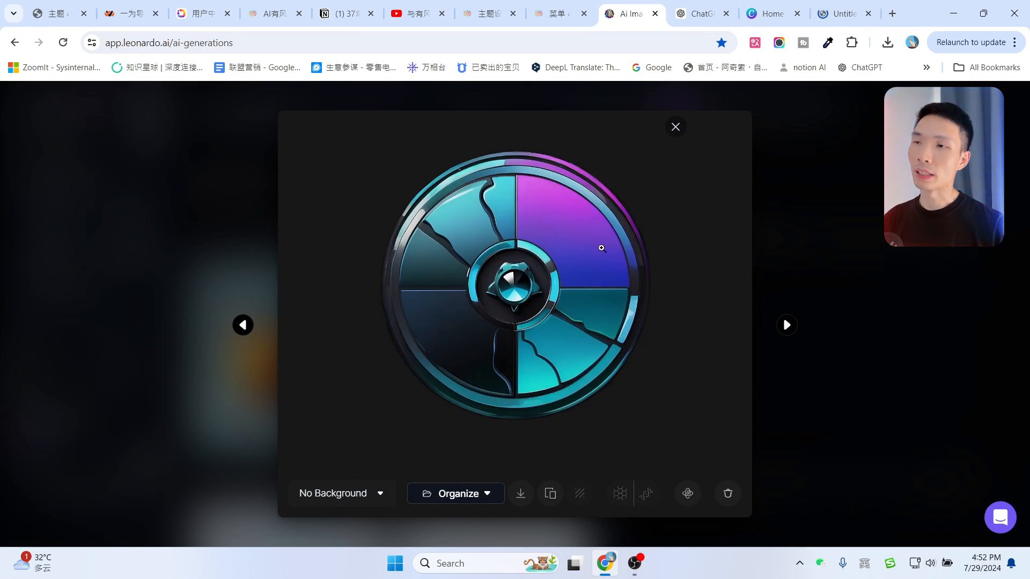
click(520, 493)
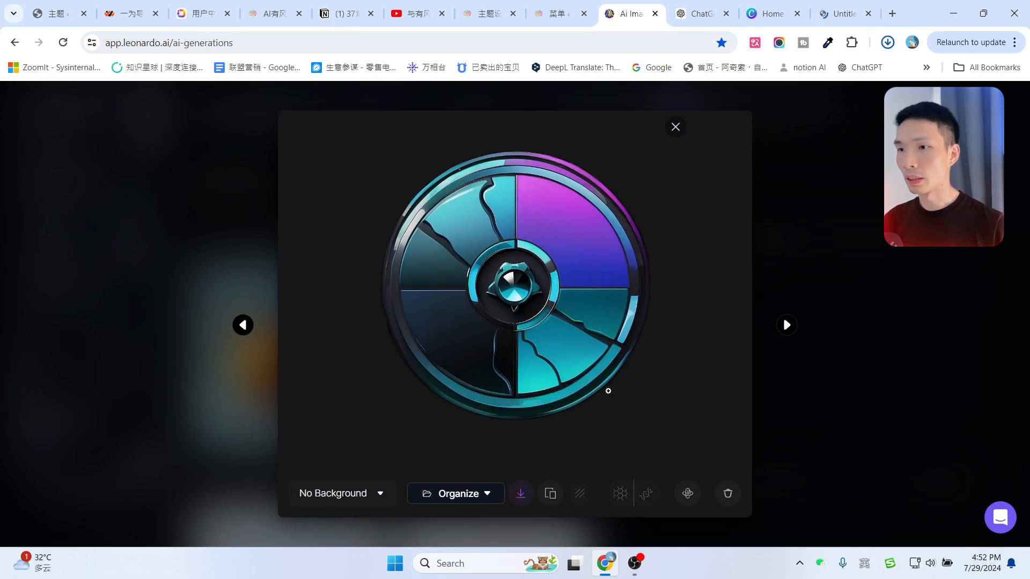
Open remove.bg in a new tab and browse its before-and-after sample comparison.
click(892, 14)
text(remove.bg)
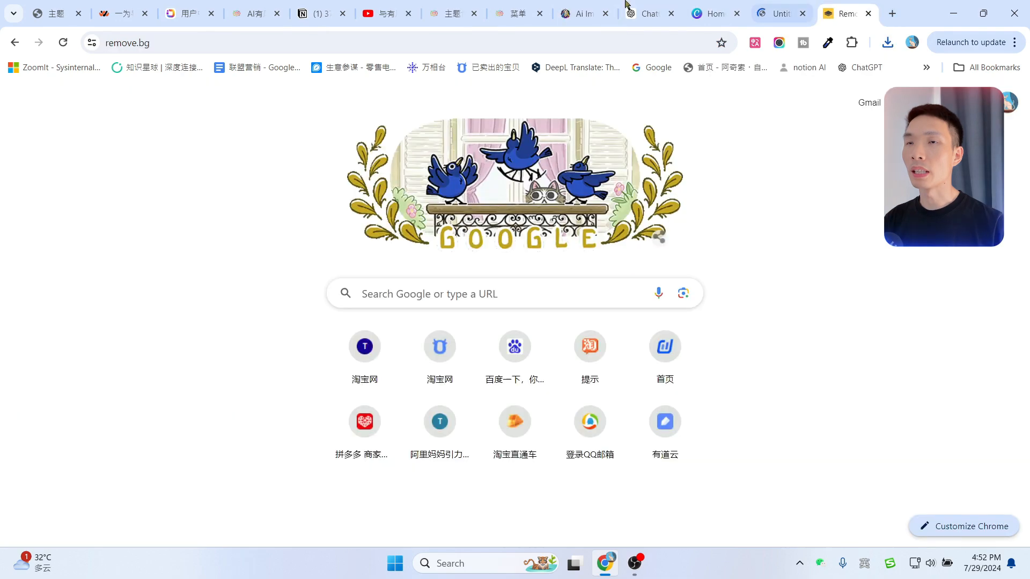
key(Return)
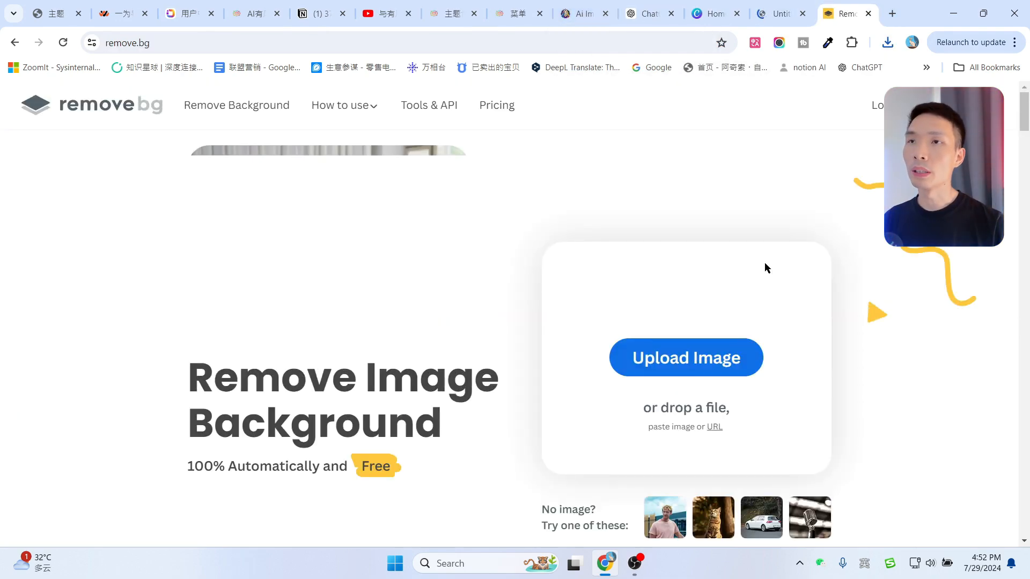
scroll(773, 244, down, 10)
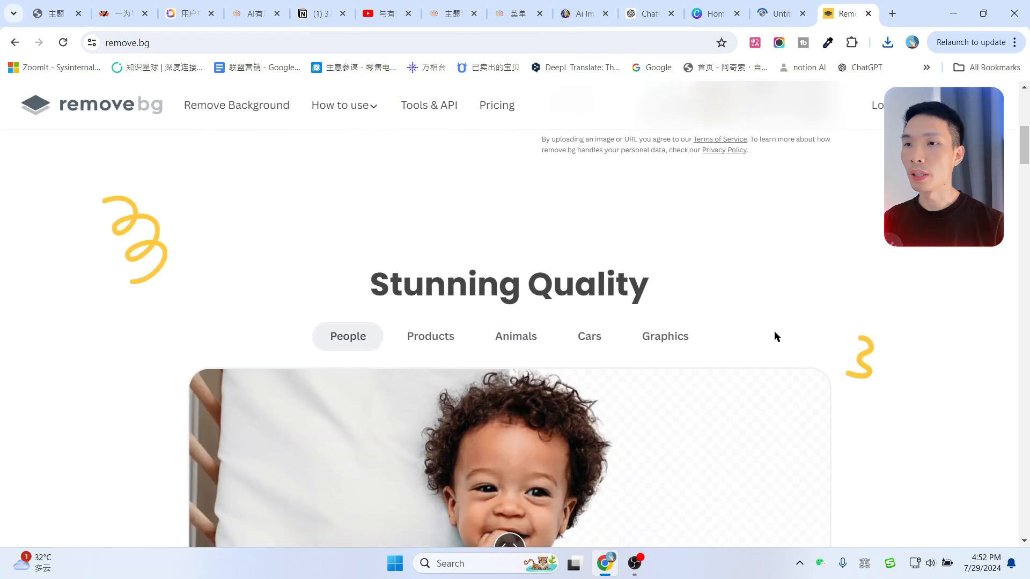
drag(504, 361, 284, 361)
scroll(706, 367, up, 10)
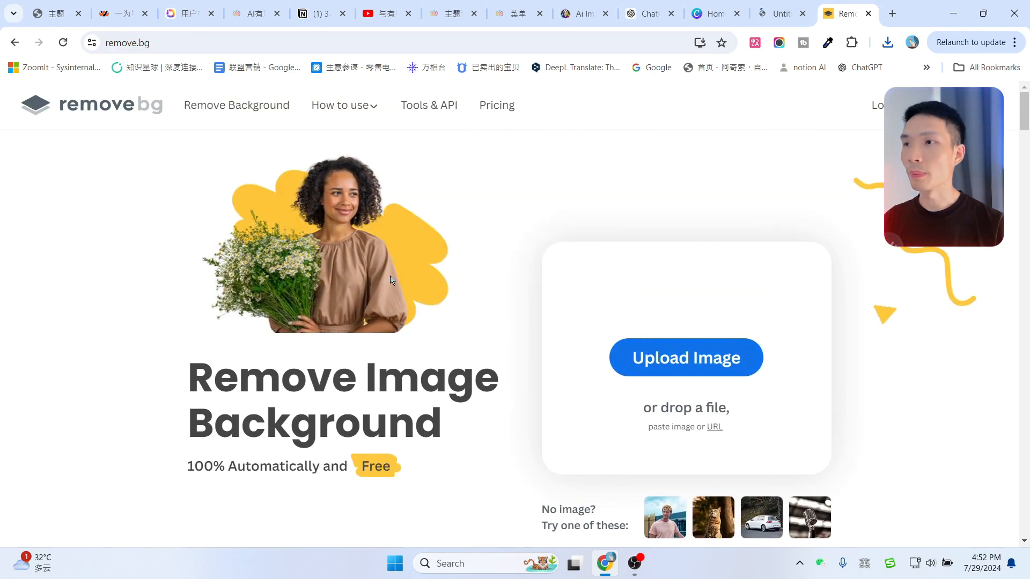
Upload the downloaded wheel logo PNG to Canva and add it to the design.
click(778, 5)
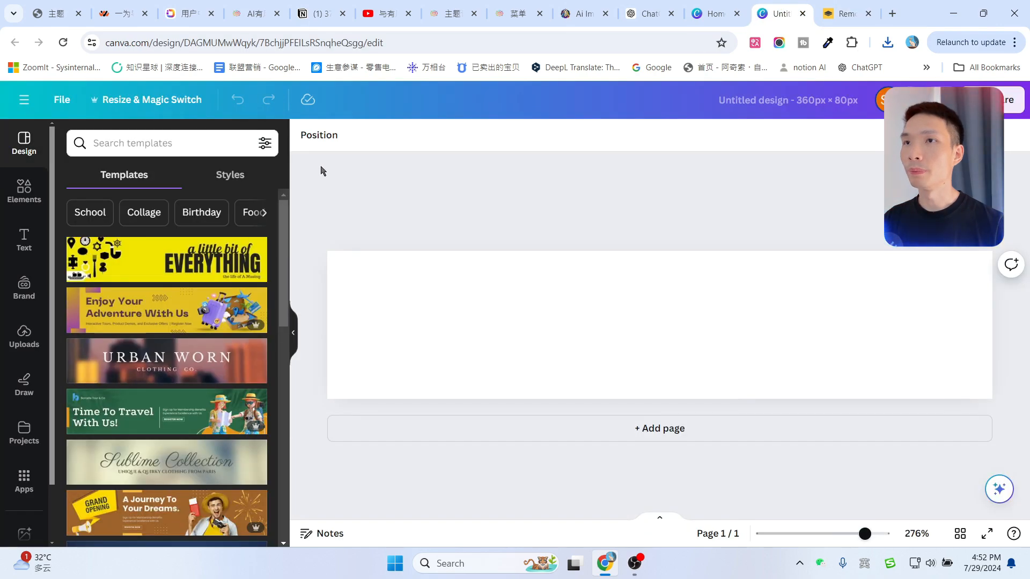
click(23, 339)
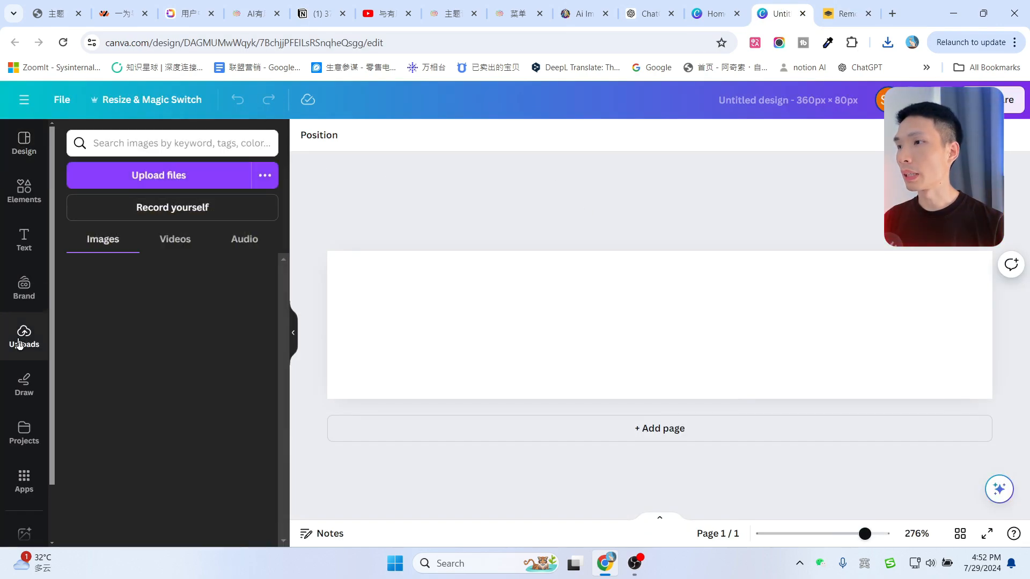
click(888, 42)
drag(789, 115, 144, 275)
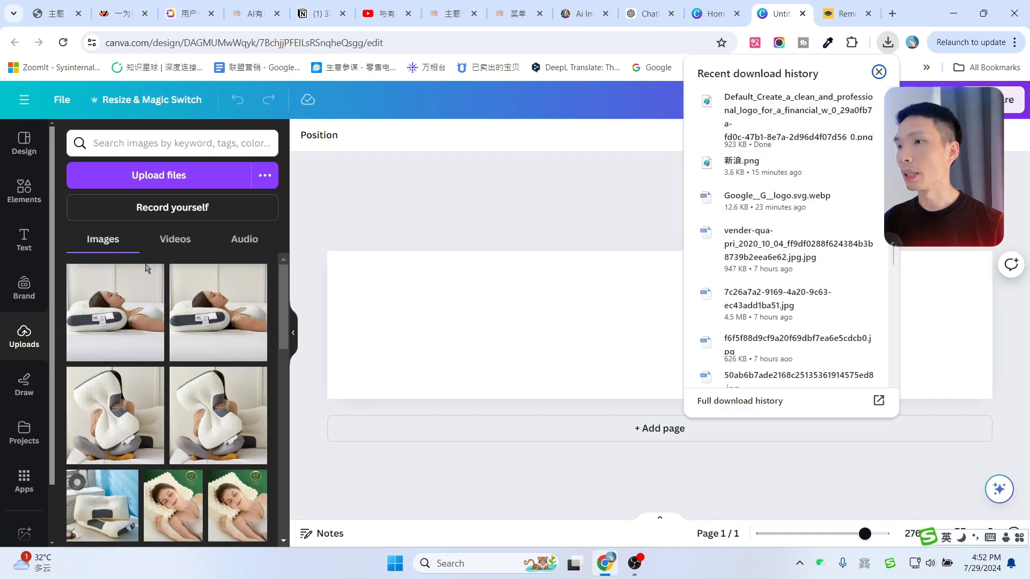
click(115, 311)
Move the wheel logo to the left and enlarge it to fill the height.
drag(688, 325, 451, 322)
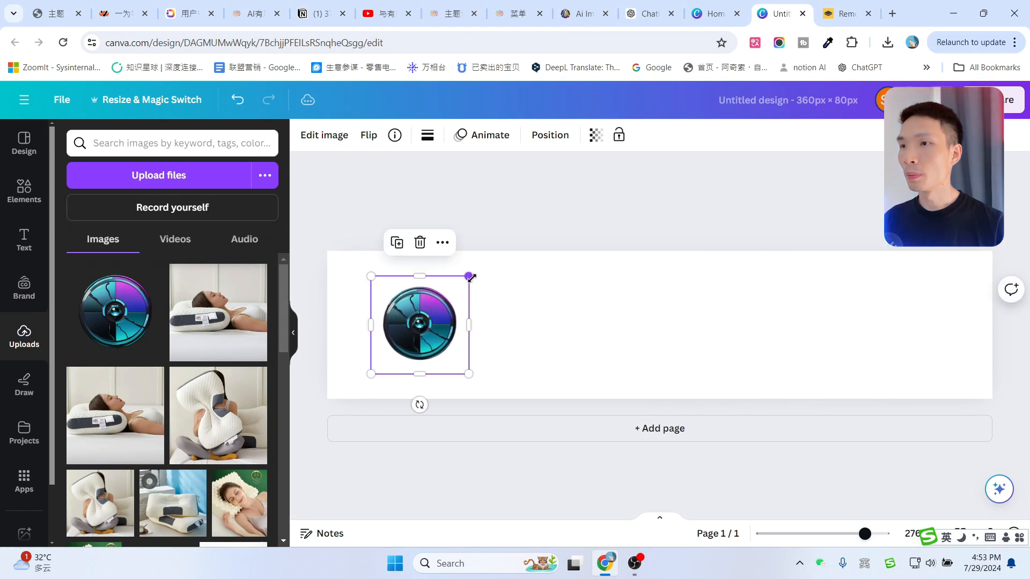
drag(471, 275, 523, 257)
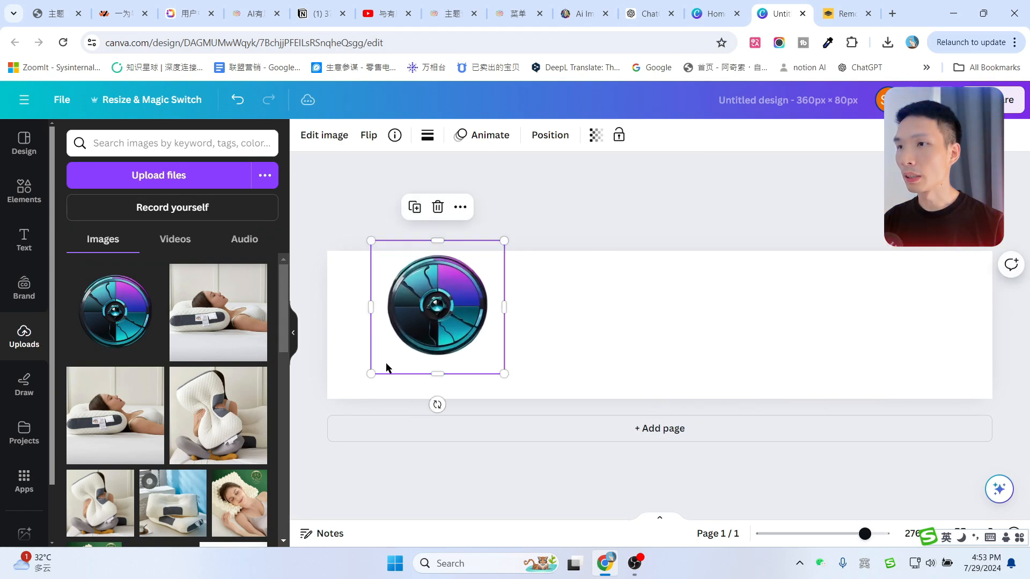
drag(370, 378, 343, 402)
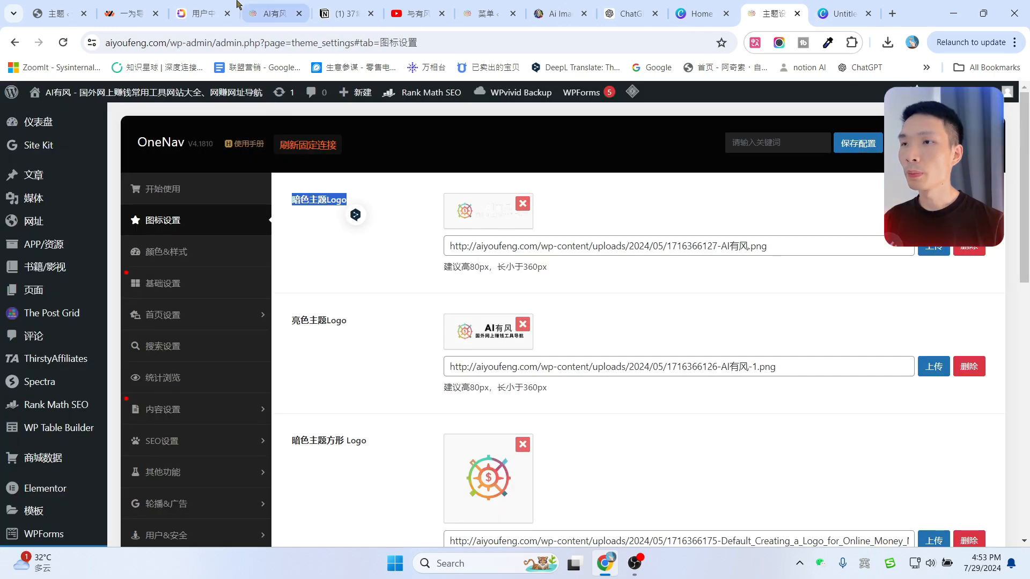
Check the live AI有风 front page logo, then go back to the Canva design.
click(273, 14)
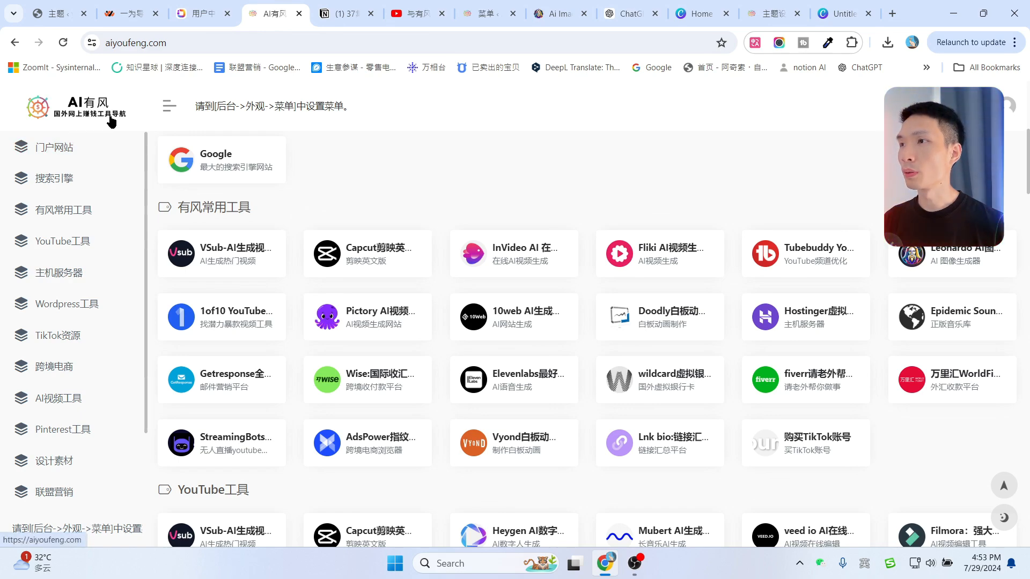
click(822, 2)
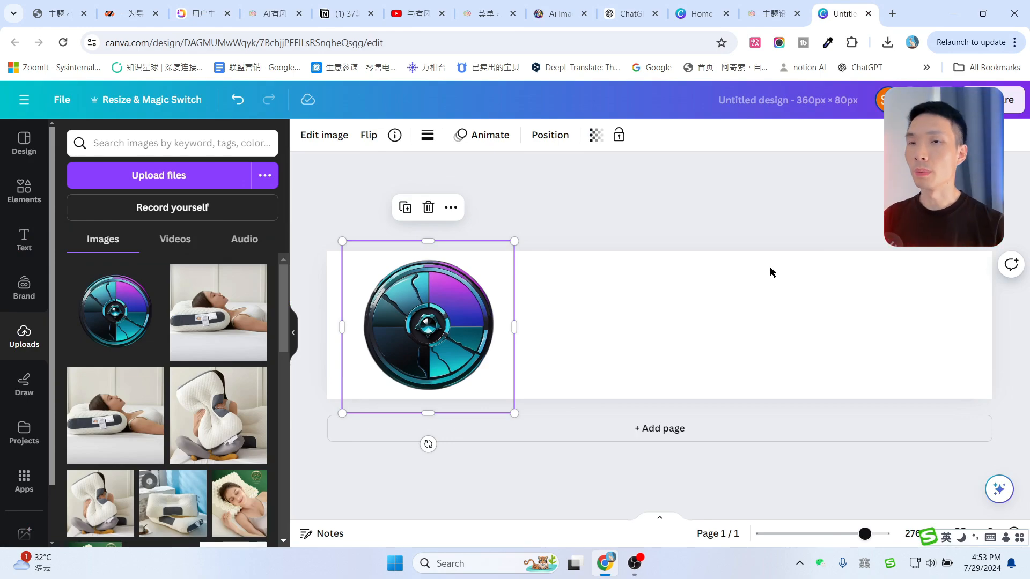
Copy the name 财富导航站 from ChatGPT's ten suggested finance site names.
click(628, 14)
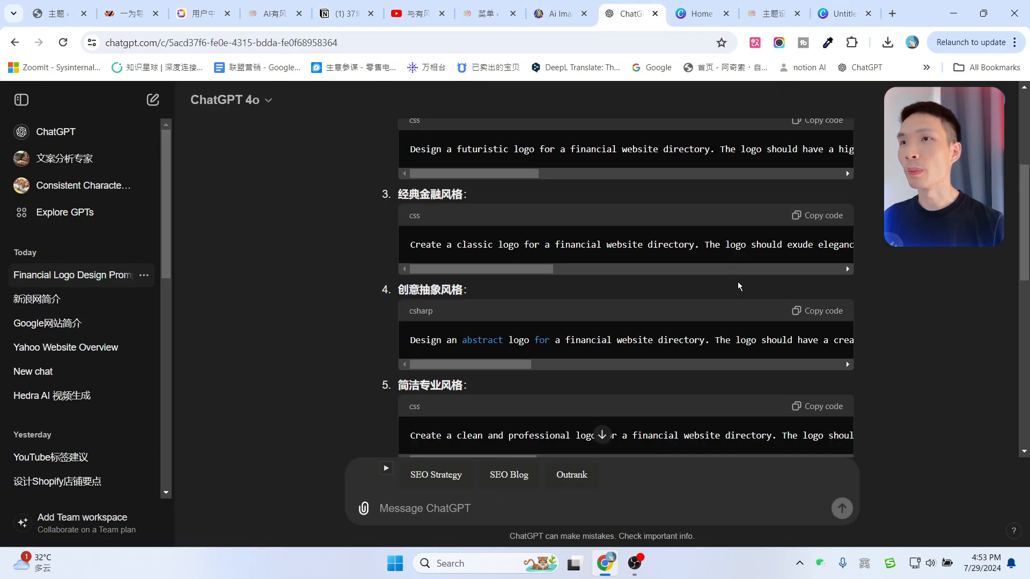
scroll(729, 349, down, 10)
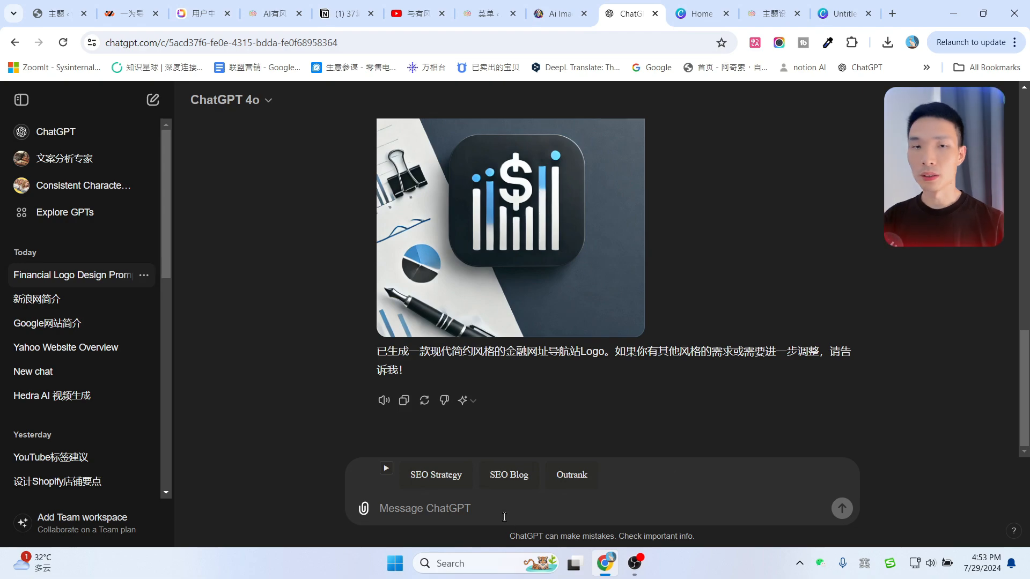
click(504, 518)
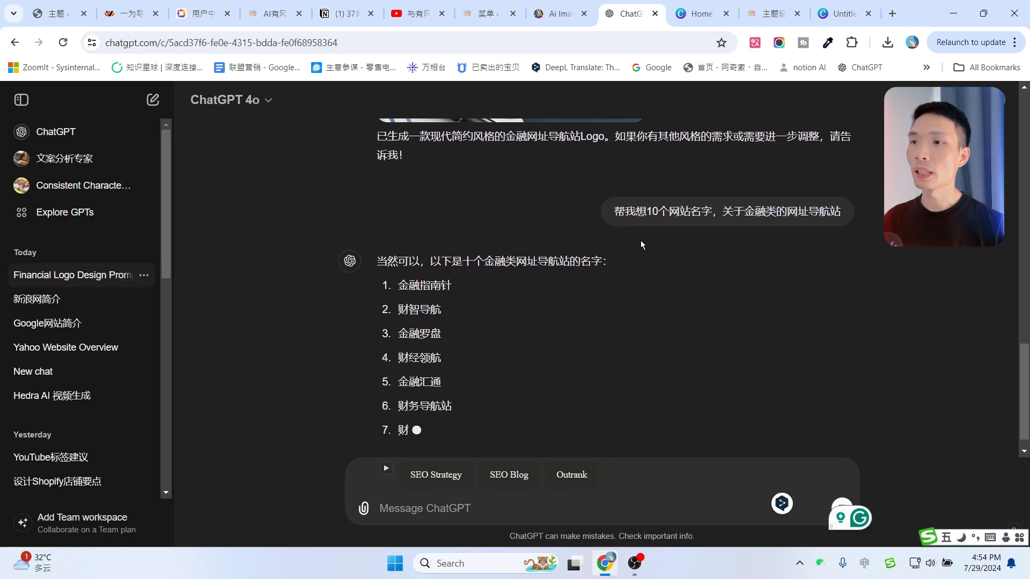
scroll(665, 247, up, 3)
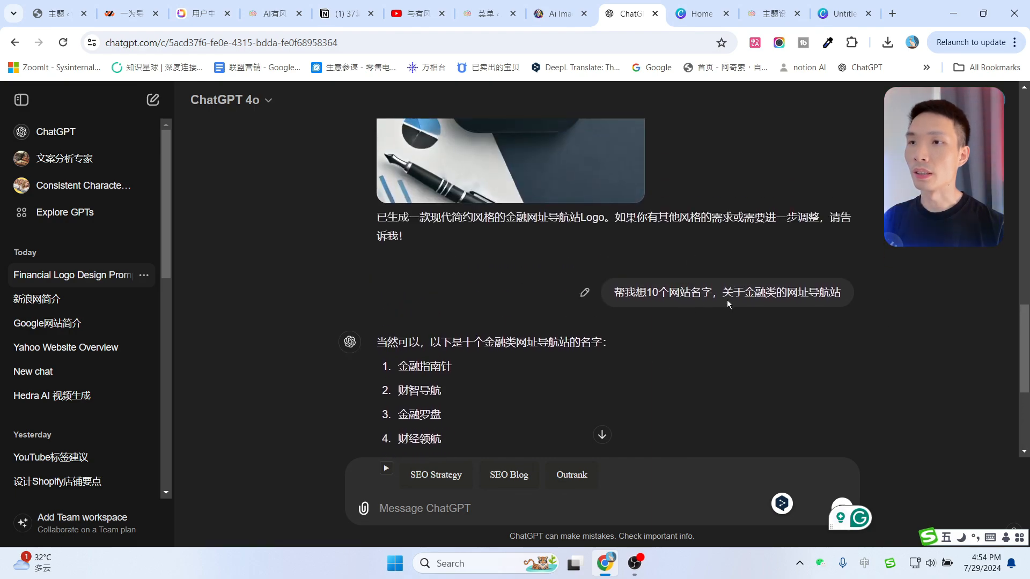
scroll(813, 299, down, 3)
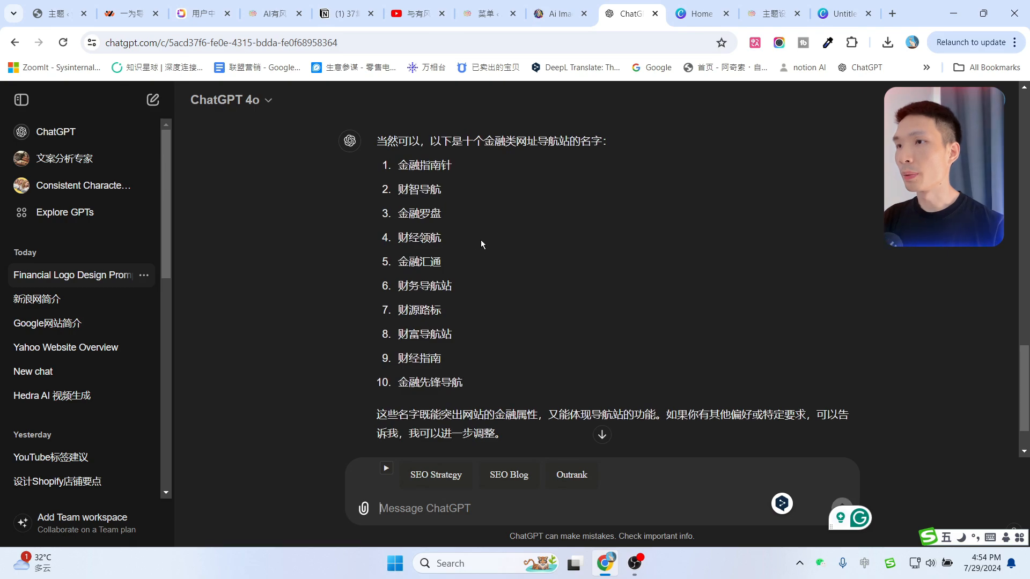
drag(453, 334, 401, 335)
key(ctrl+c)
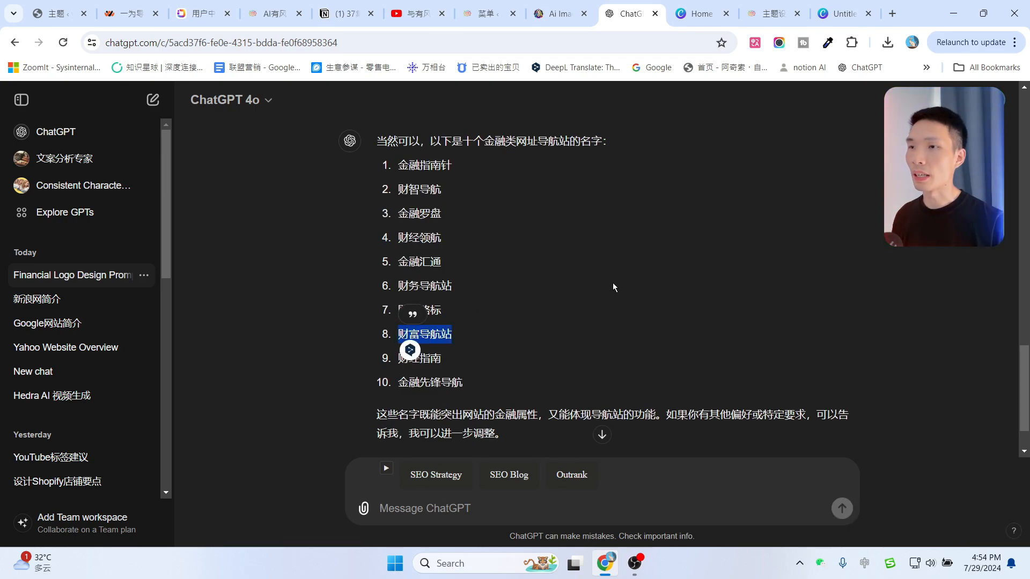
click(837, 12)
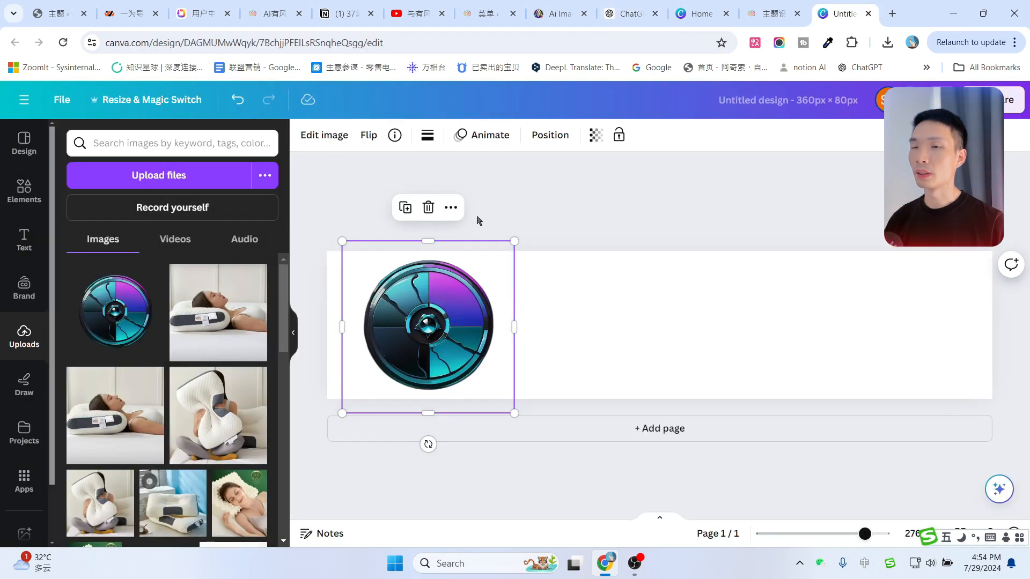
Add a heading with the pasted 财富导航站 and enlarge it beside the wheel icon.
click(24, 240)
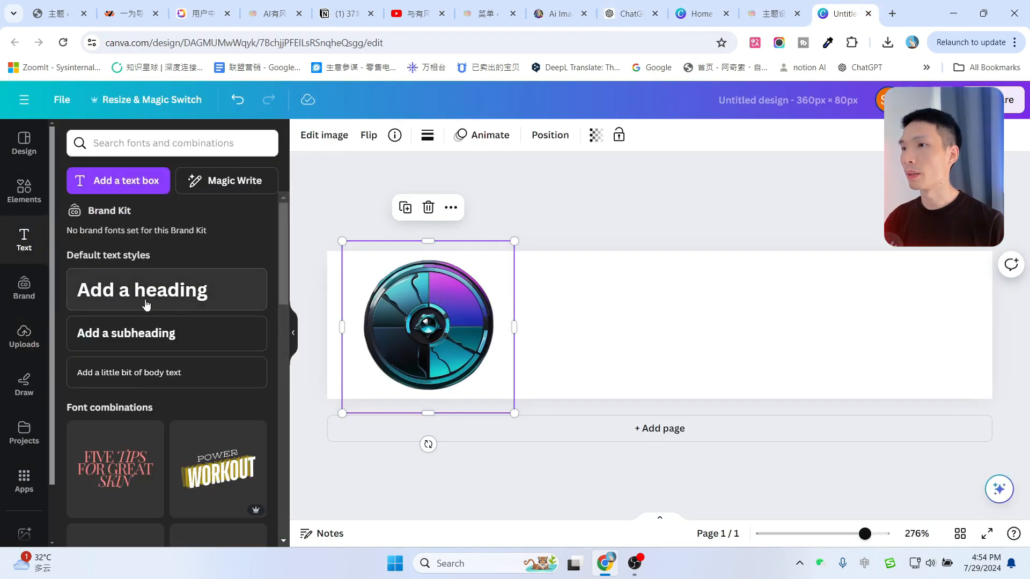
click(178, 299)
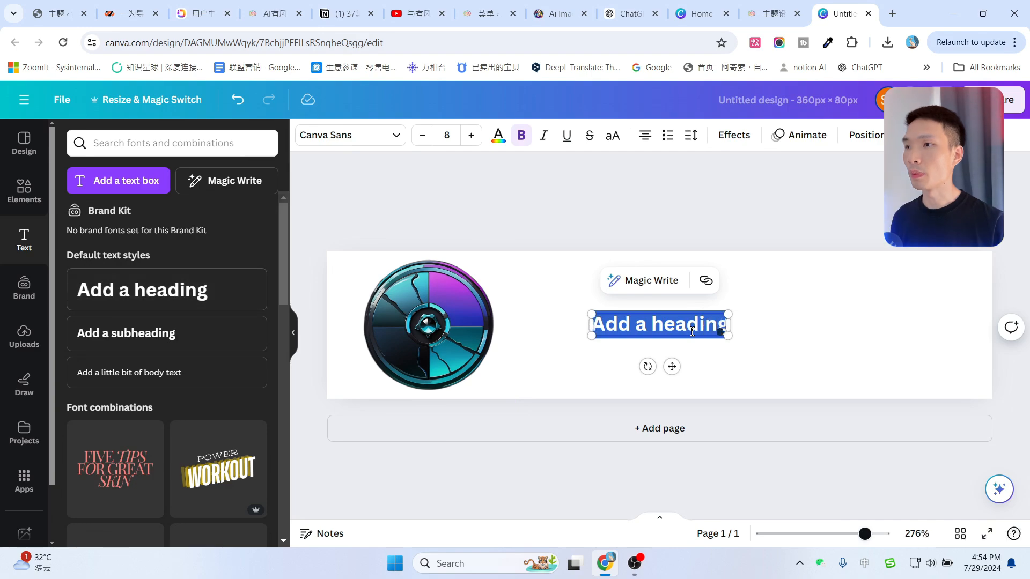
key(ctrl+v)
click(775, 309)
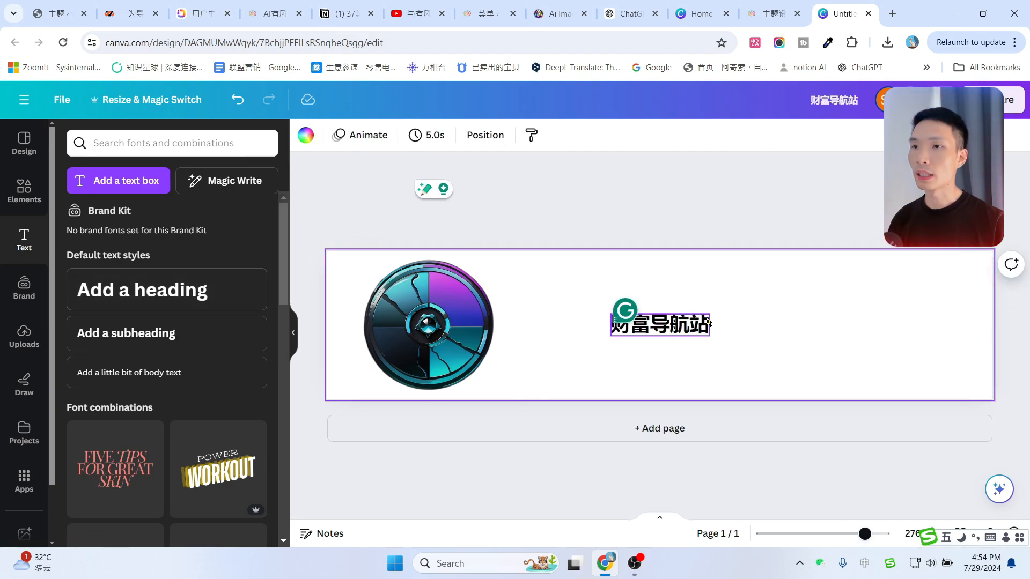
click(702, 324)
drag(709, 314, 928, 279)
drag(890, 317, 902, 324)
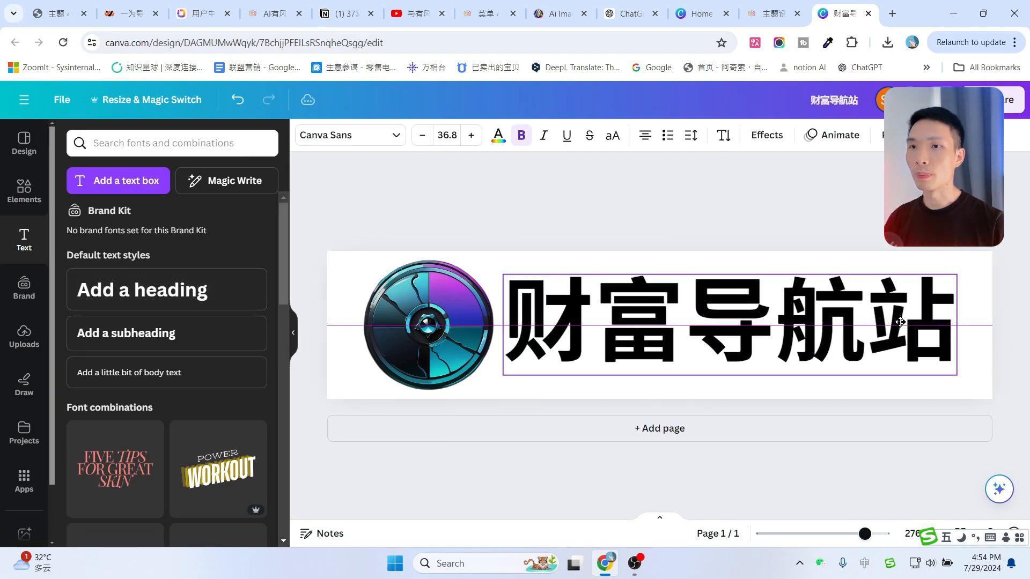
Add an extra blank page to the design and delete it again.
click(434, 328)
click(860, 431)
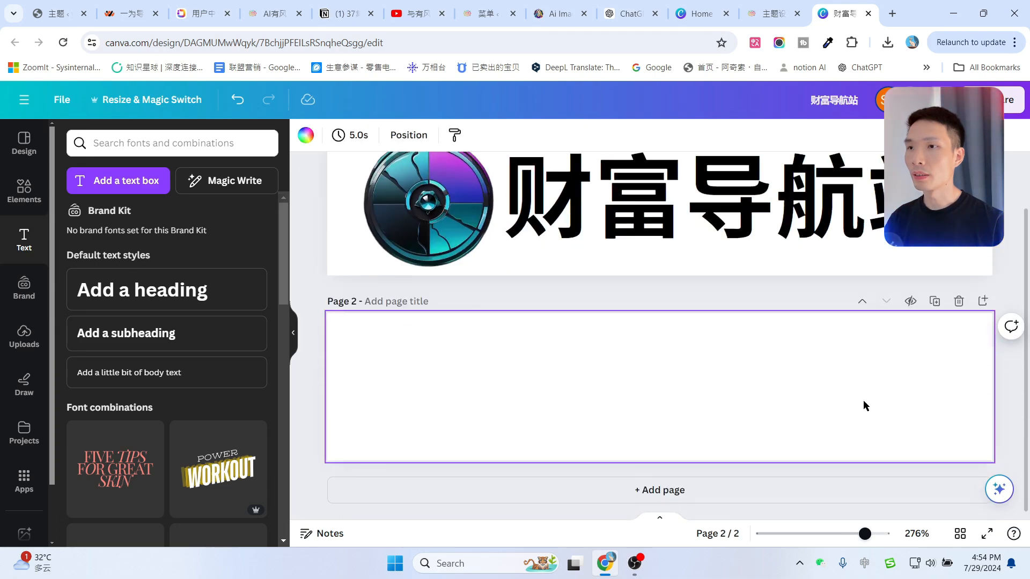
key(Delete)
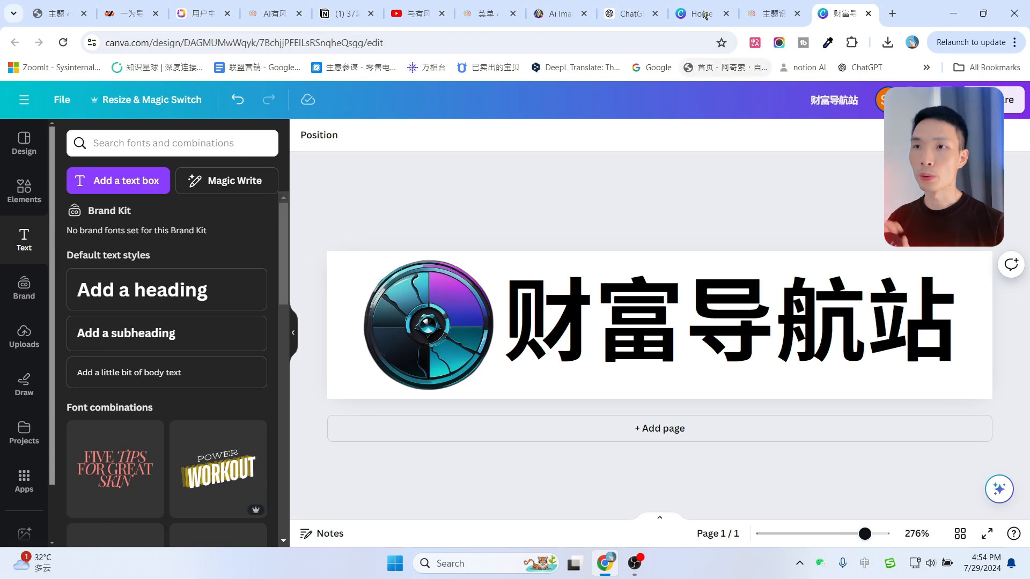
click(773, 13)
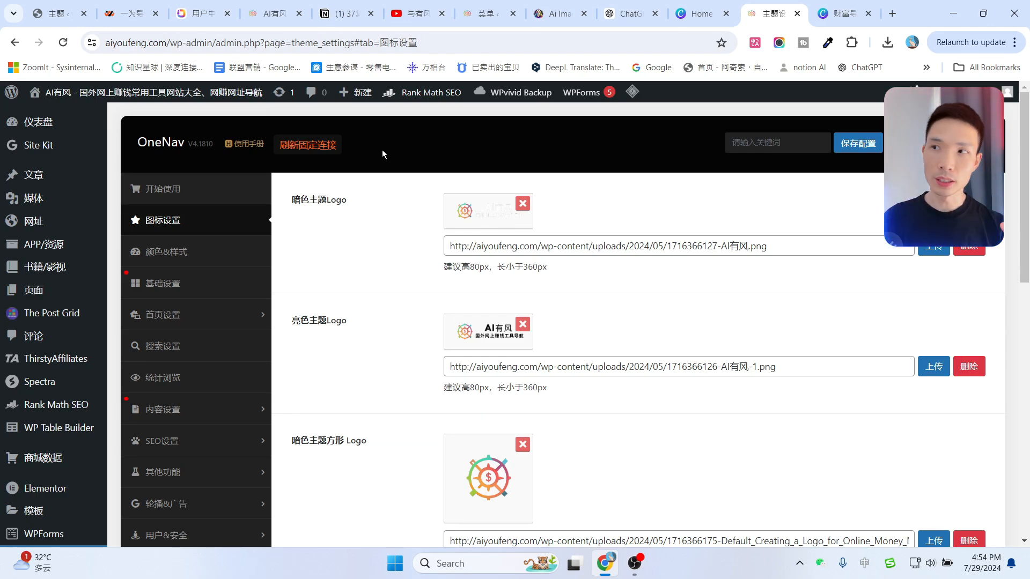
Compare the live AI有风 homepage logo with the OneNav theme logo settings.
click(267, 6)
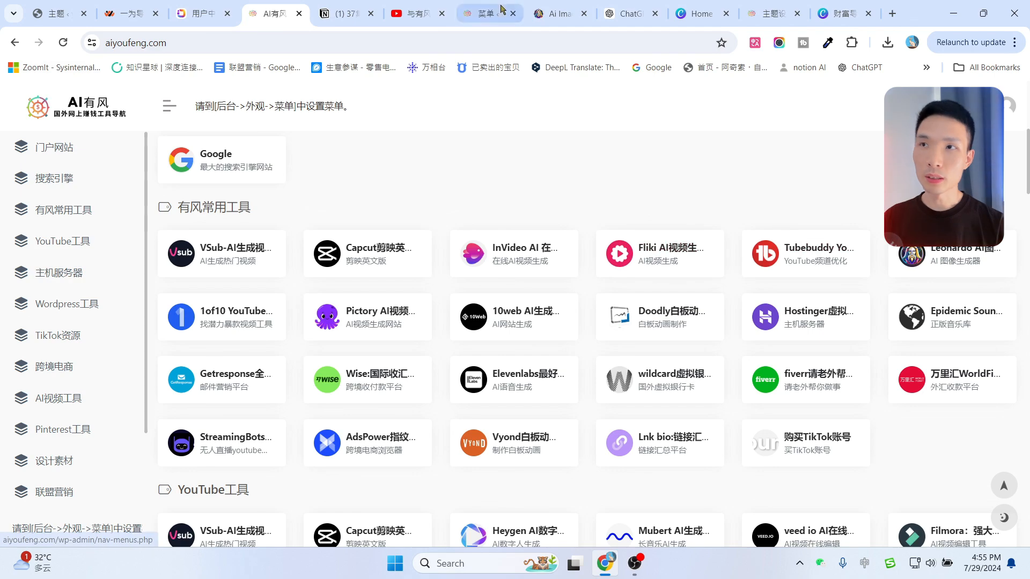
click(768, 14)
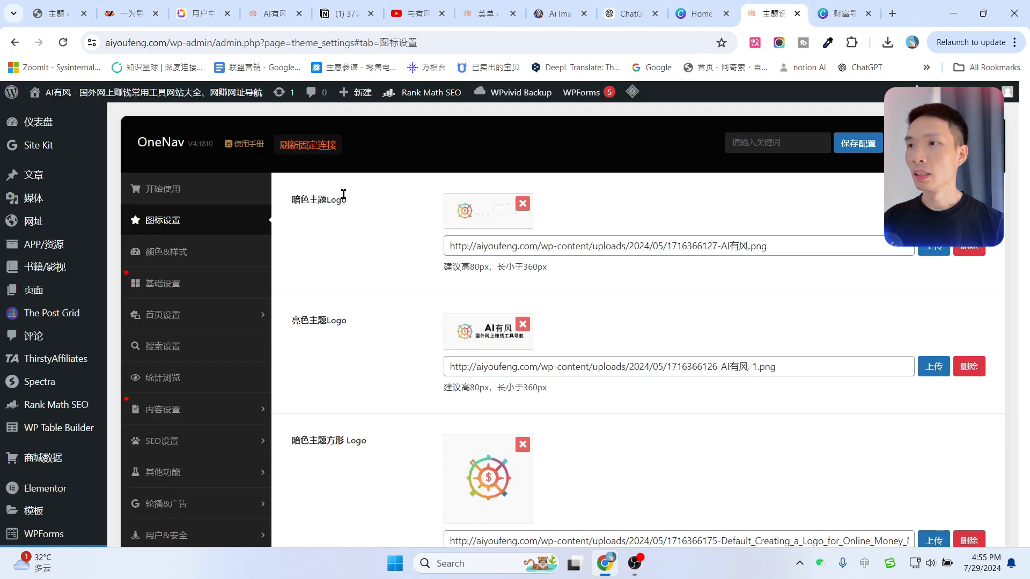
click(843, 14)
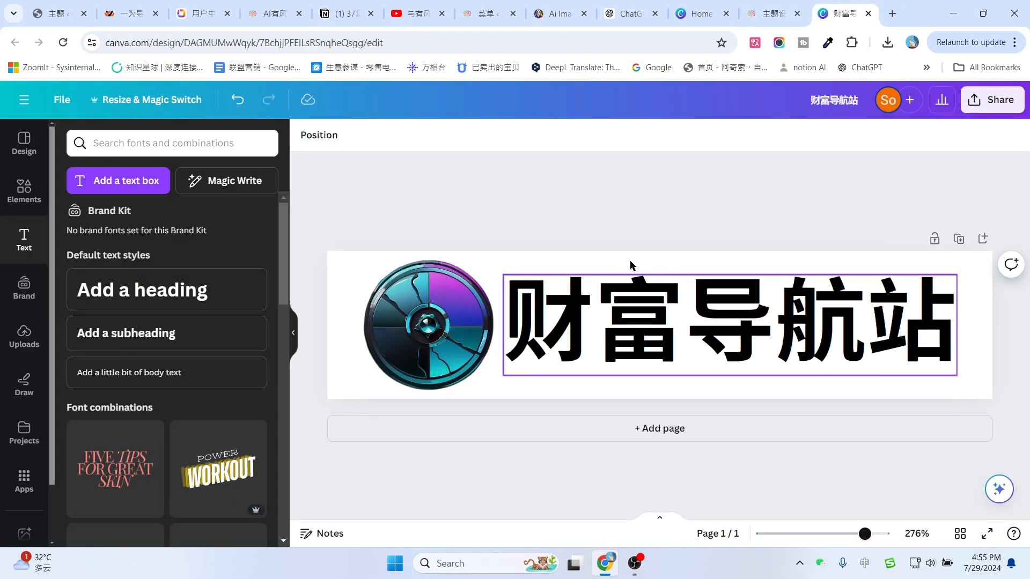
Duplicate the logo page, turn its text white, then delete it, leaving only the wheel icon.
click(960, 241)
click(648, 377)
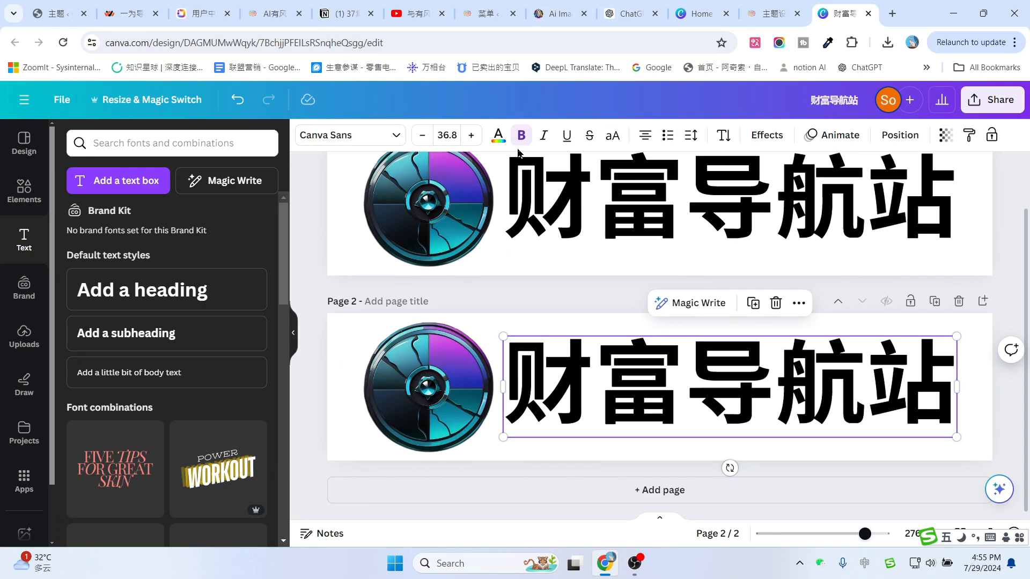
click(497, 137)
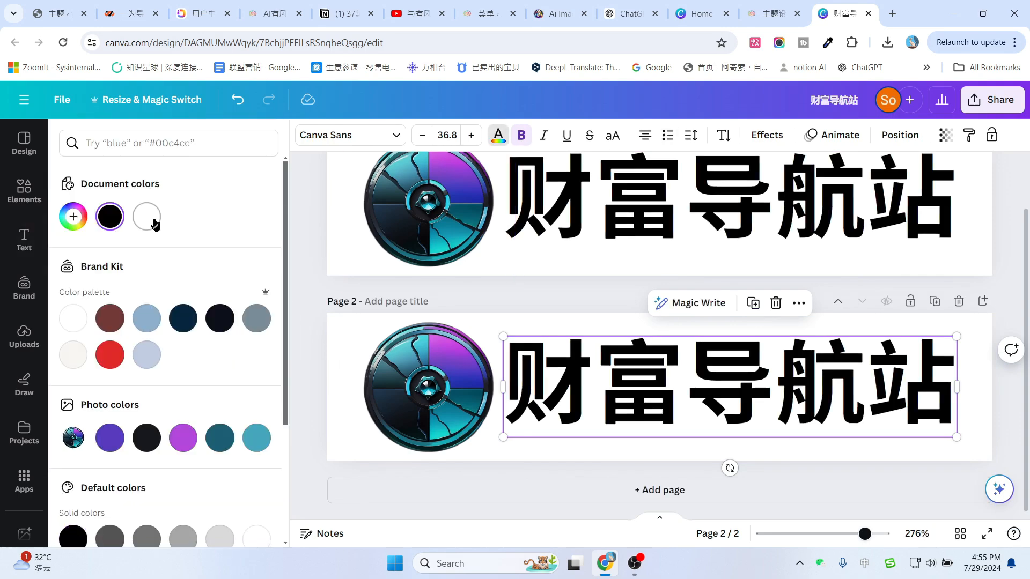
click(74, 218)
click(147, 217)
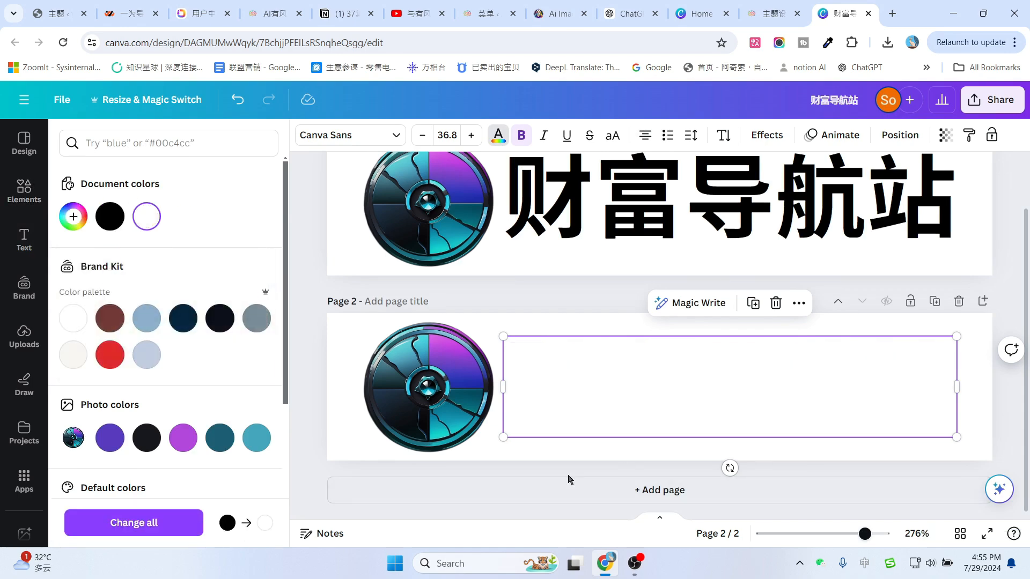
double_click(676, 388)
key(BackSpace)
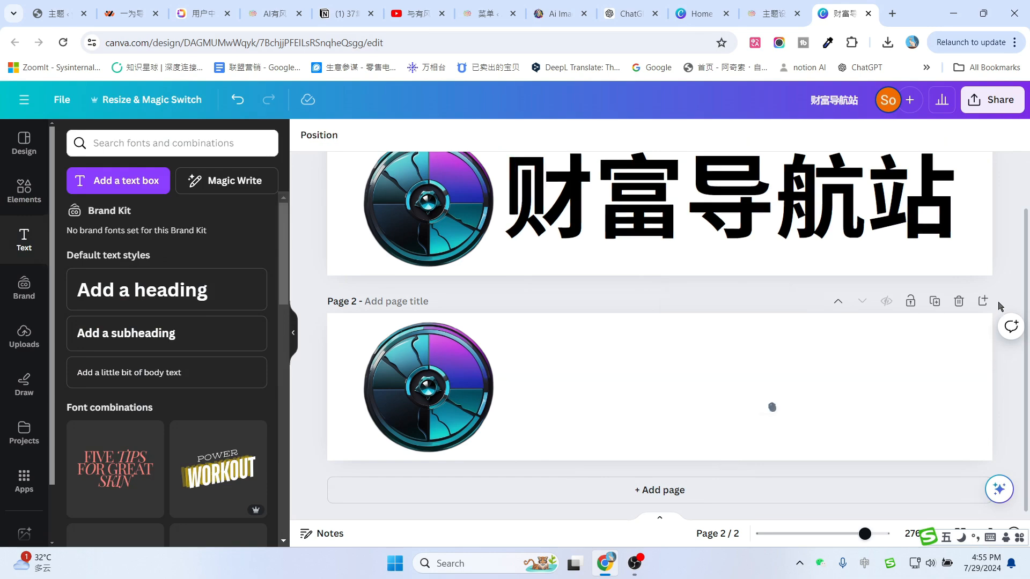
Open the download settings from the Share menu for a PNG export.
scroll(733, 368, up, 2)
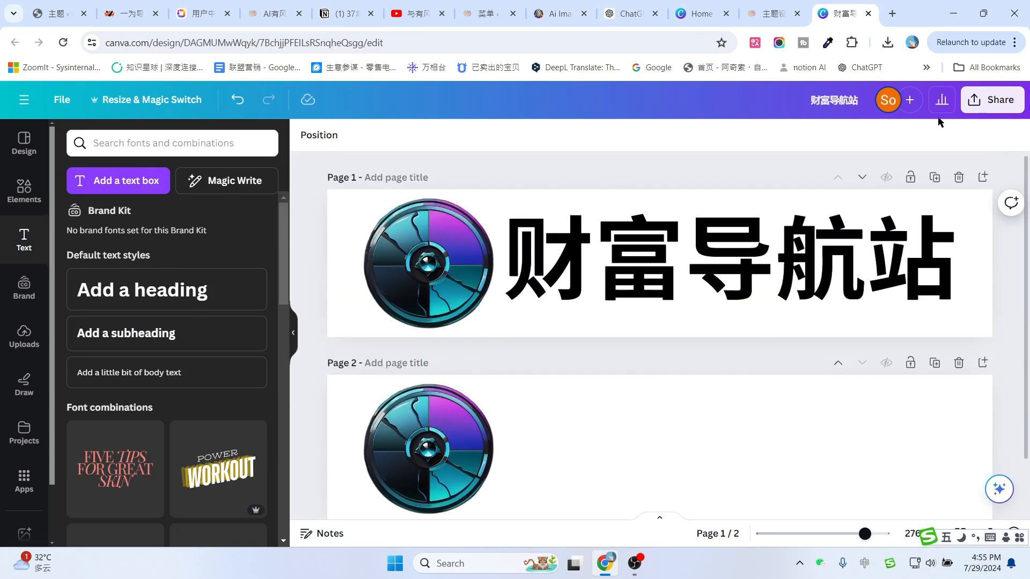
click(986, 103)
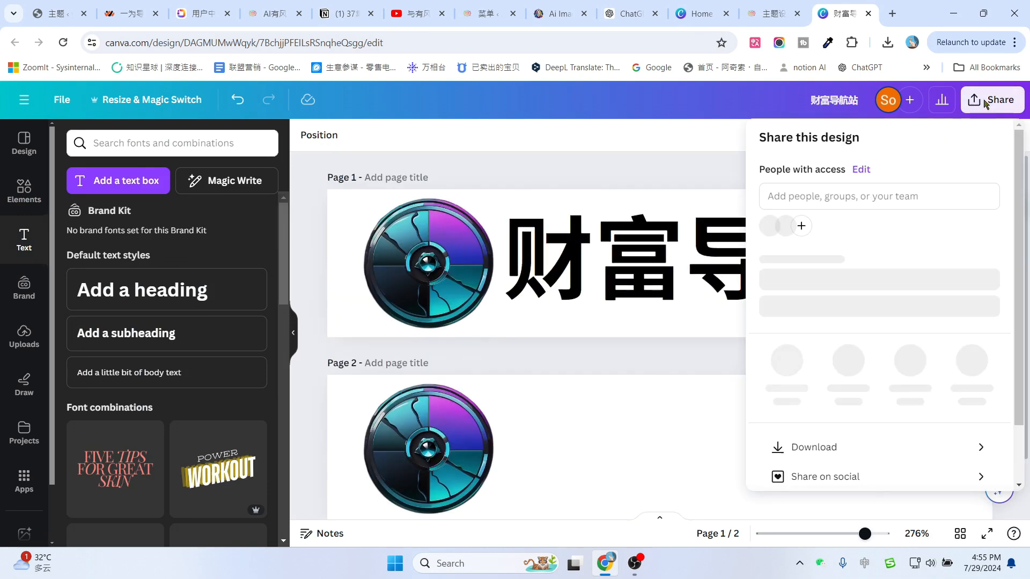
scroll(806, 382, down, 3)
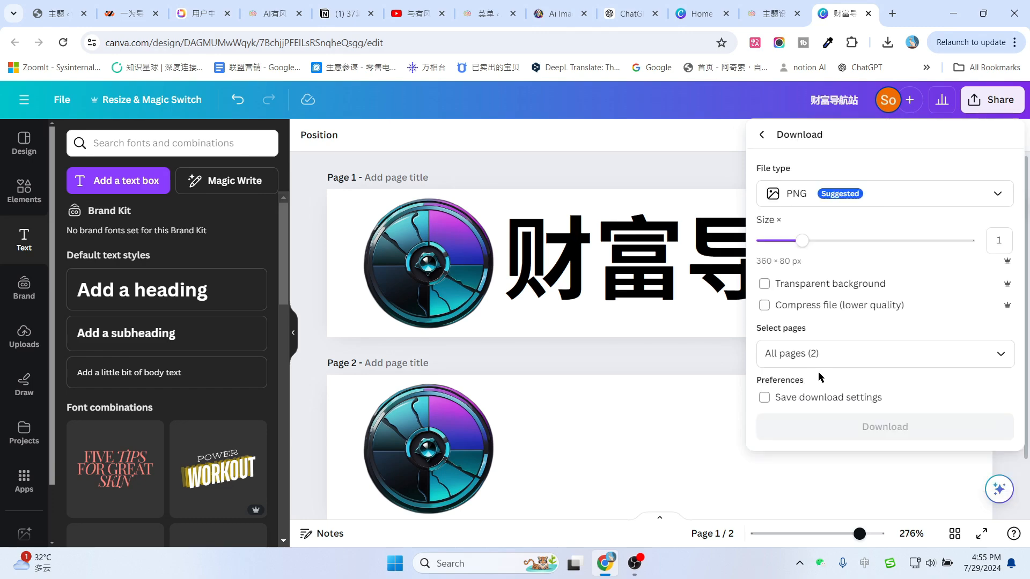
click(806, 381)
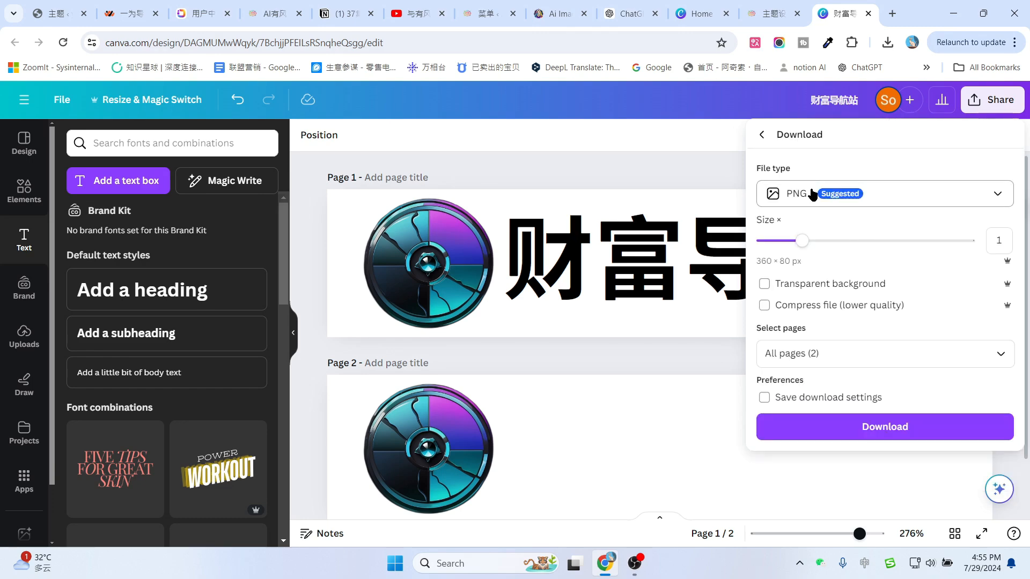
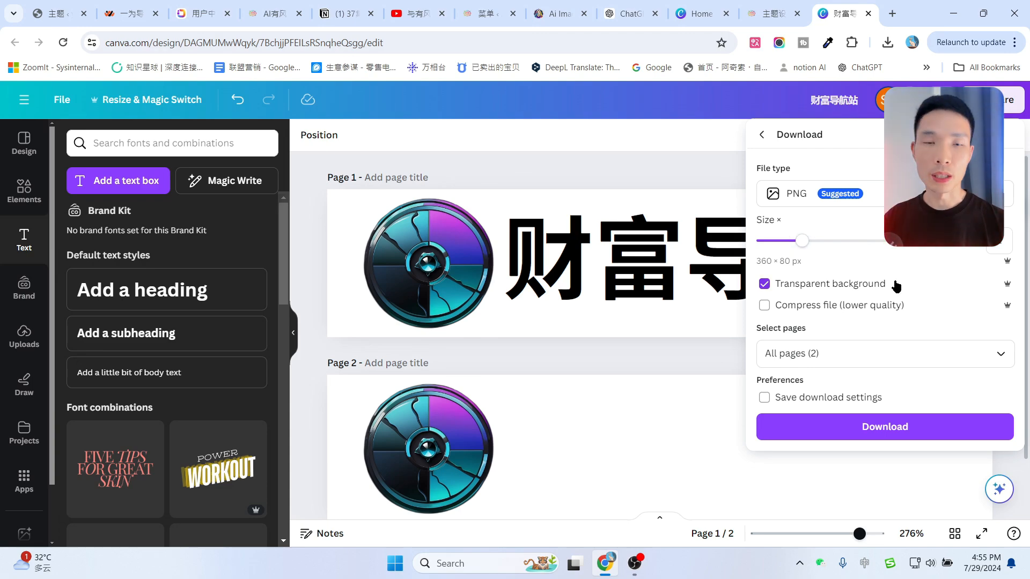
Download both 360×80 logo pages as PNGs and open the folder holding the zip.
click(892, 13)
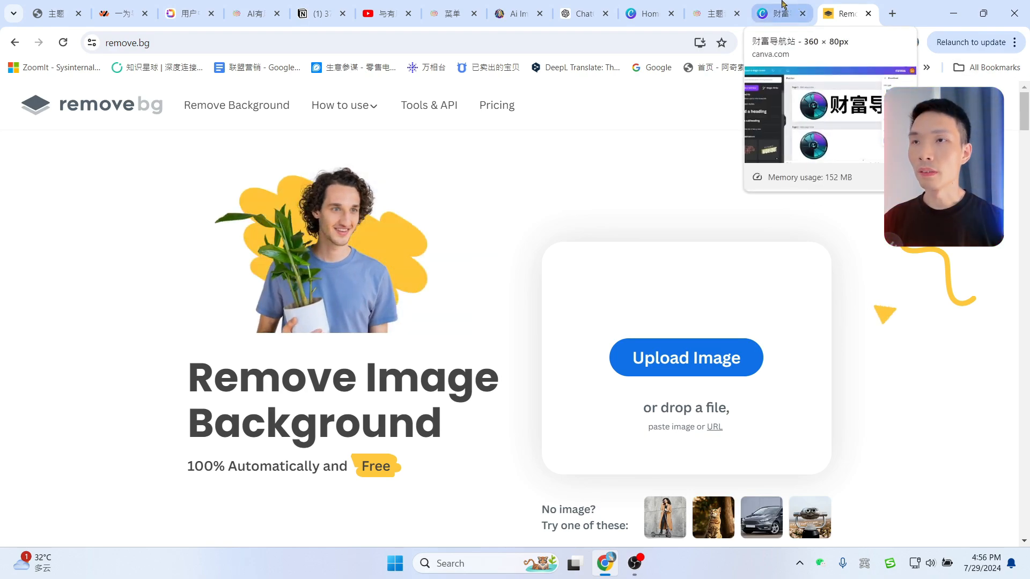
click(783, 5)
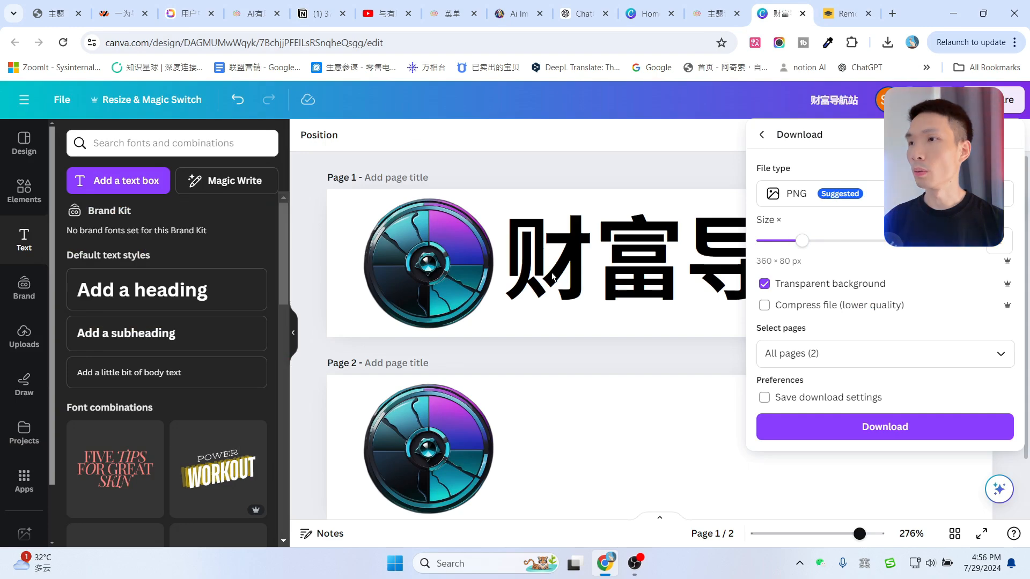
click(891, 422)
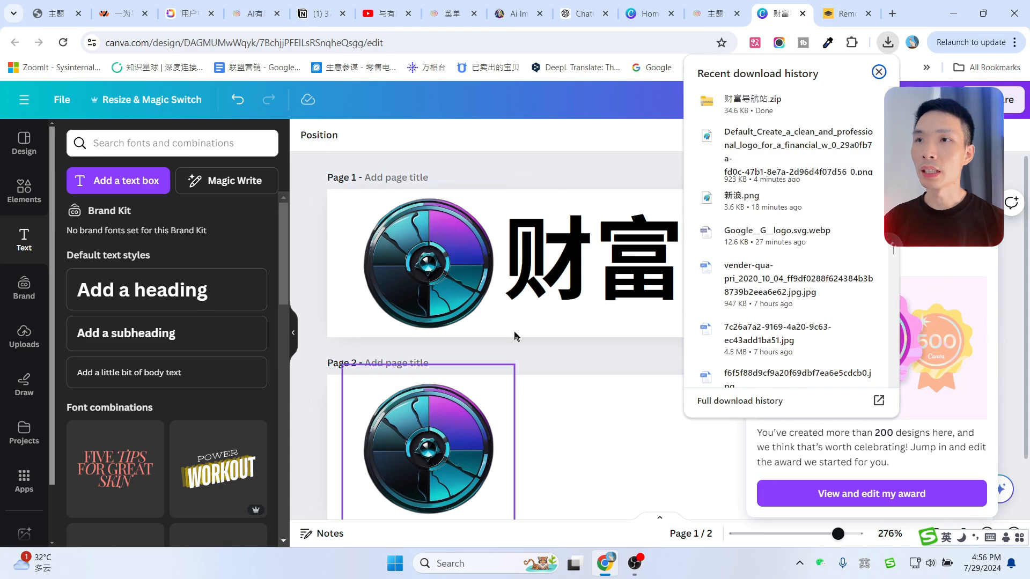
mouse_move(761, 103)
click(841, 101)
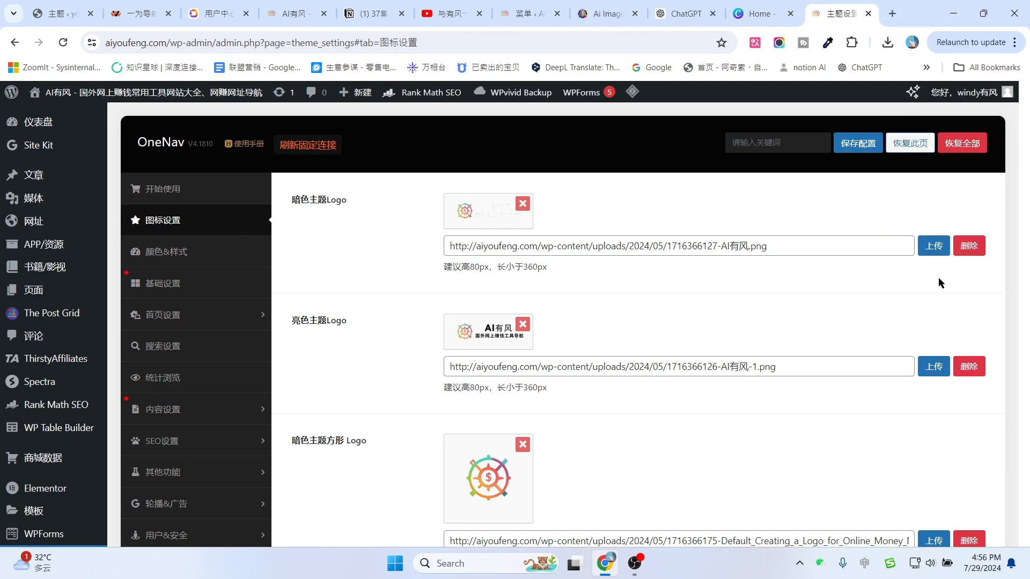
click(936, 246)
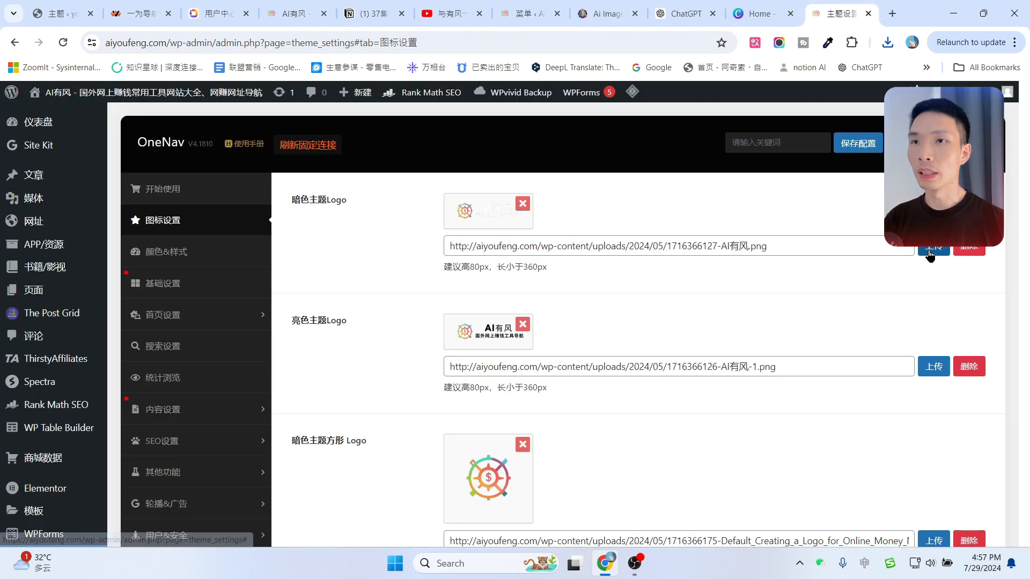
click(936, 246)
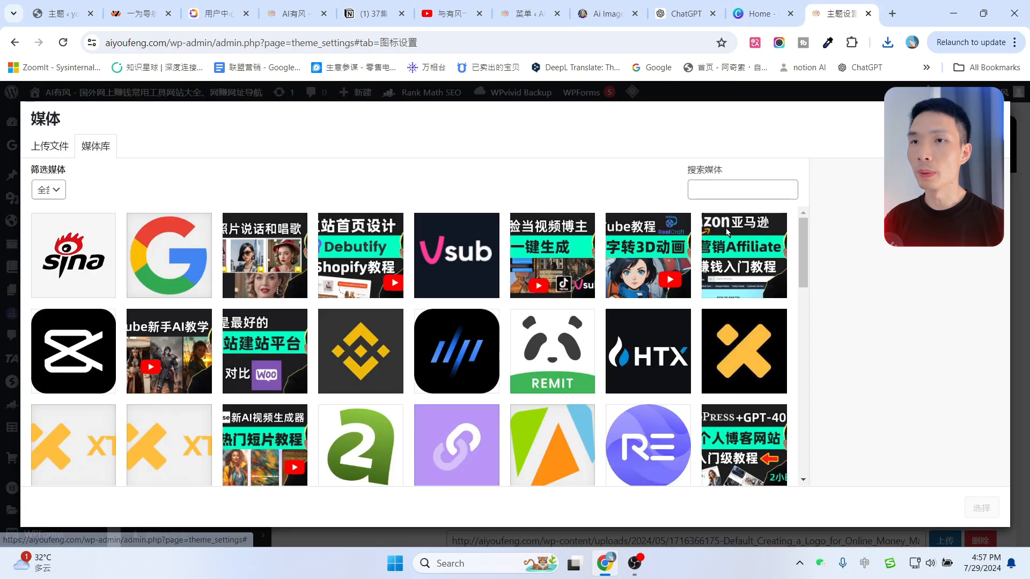
click(50, 146)
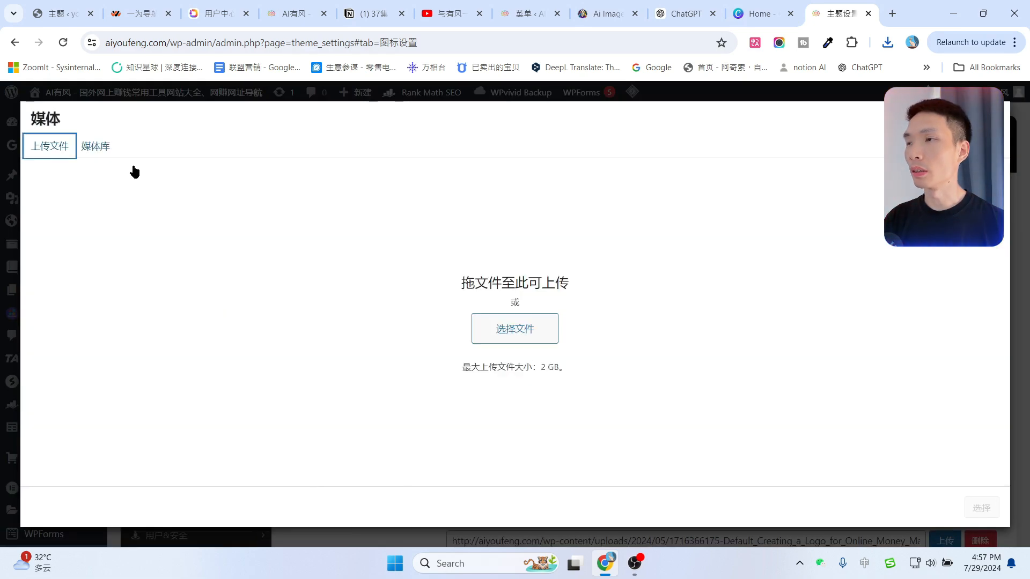
click(516, 325)
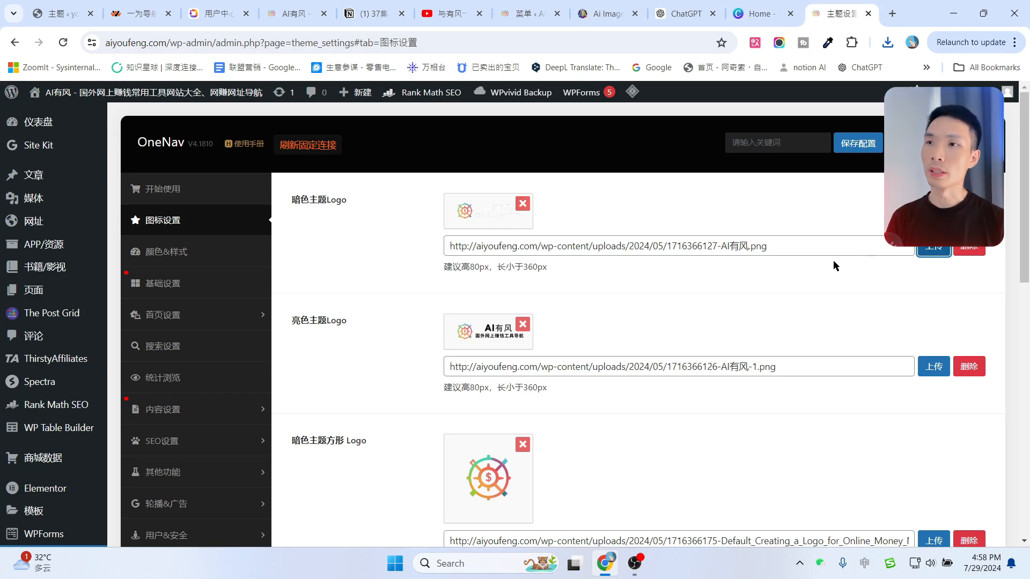
click(928, 246)
click(981, 508)
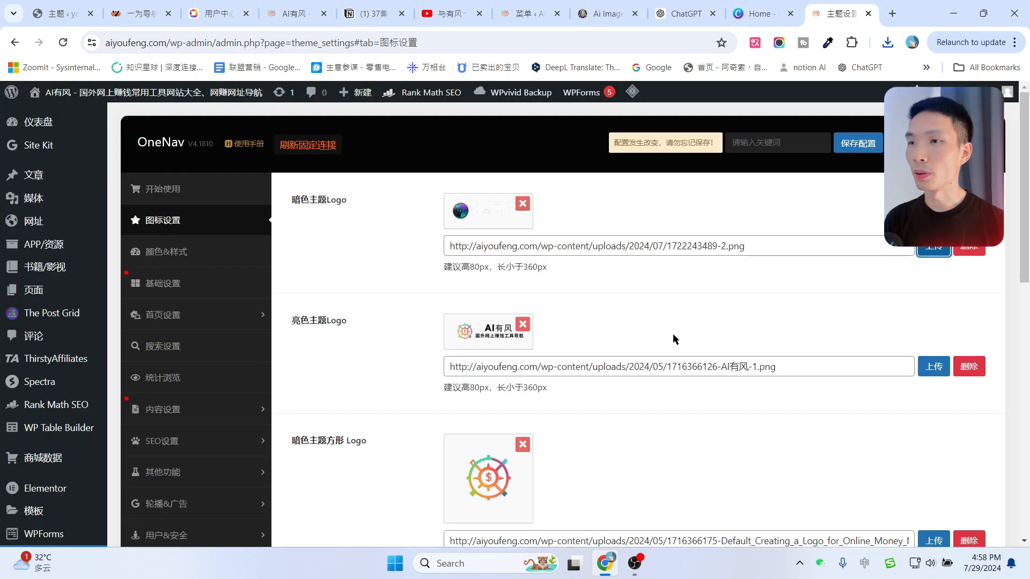
click(938, 366)
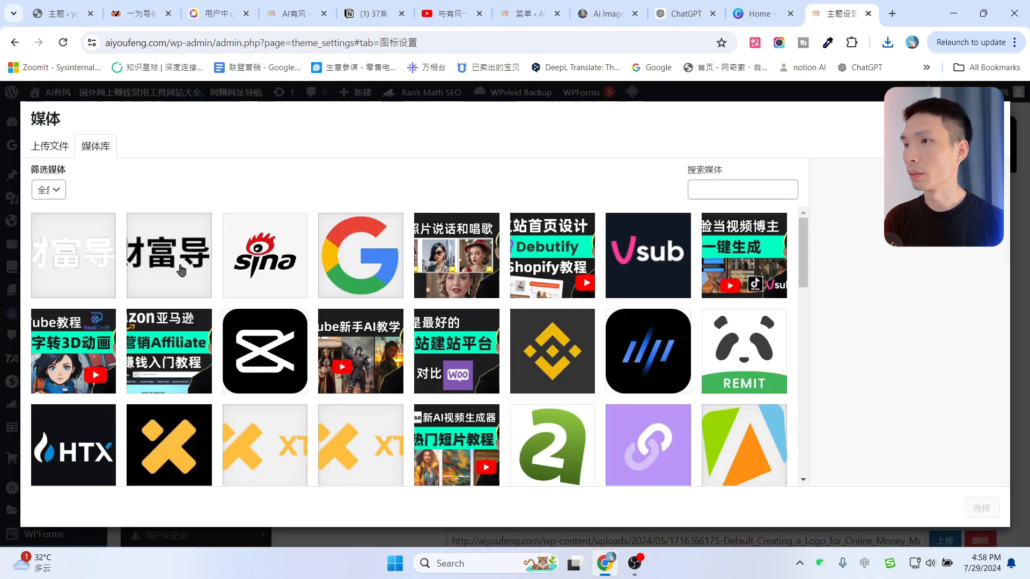
click(181, 271)
click(981, 507)
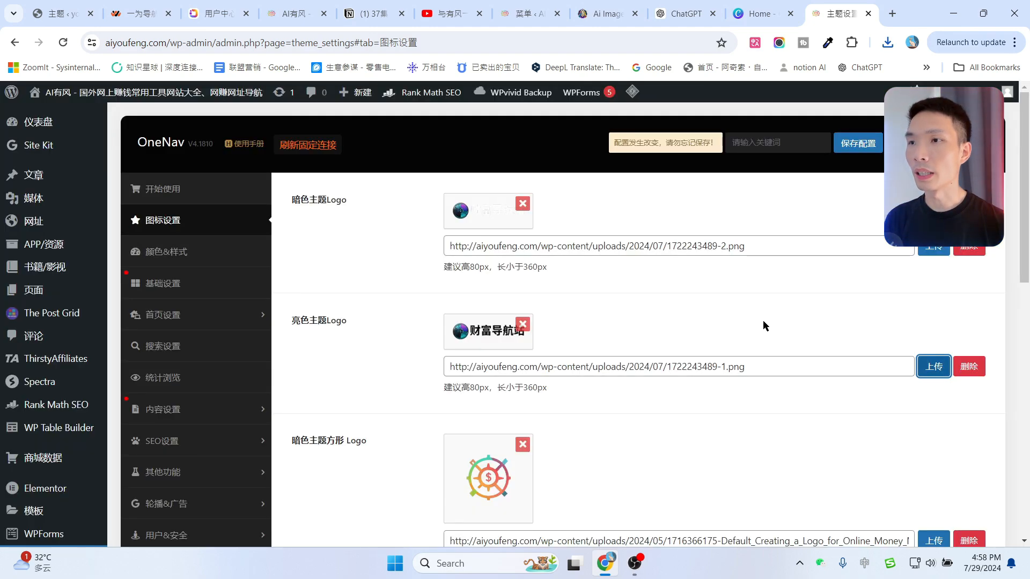
scroll(763, 320, down, 3)
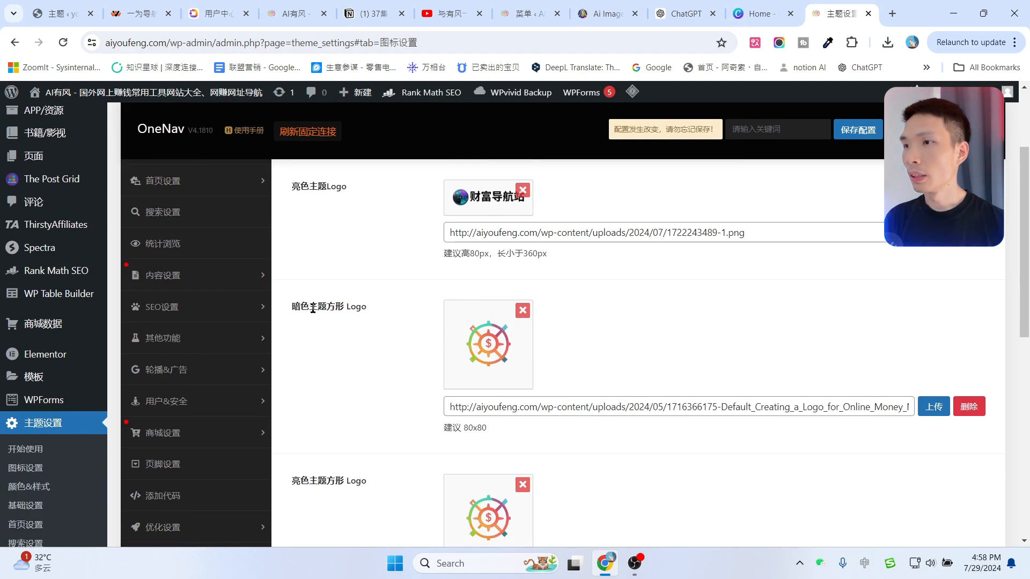
scroll(455, 332, down, 2)
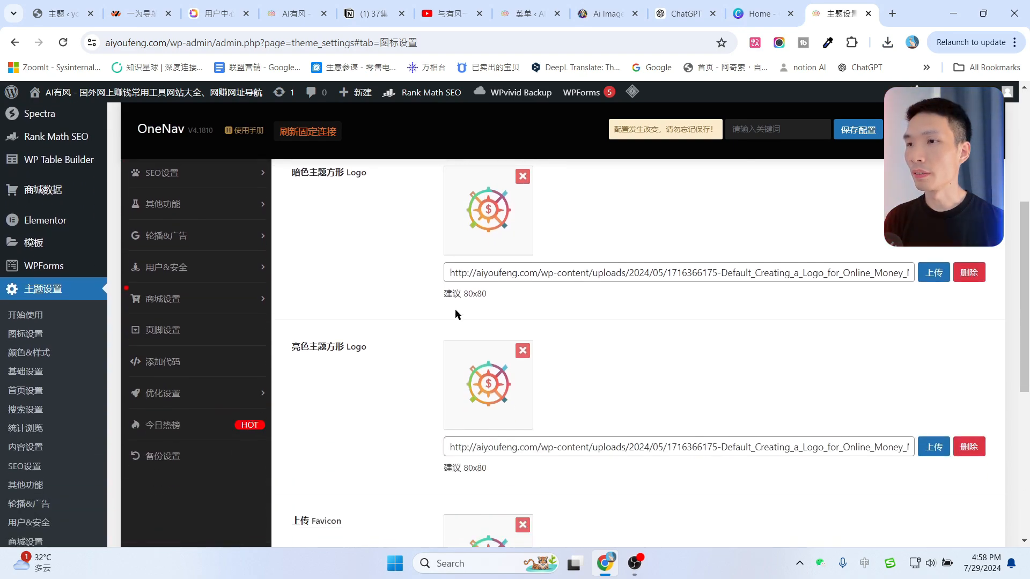
double_click(467, 294)
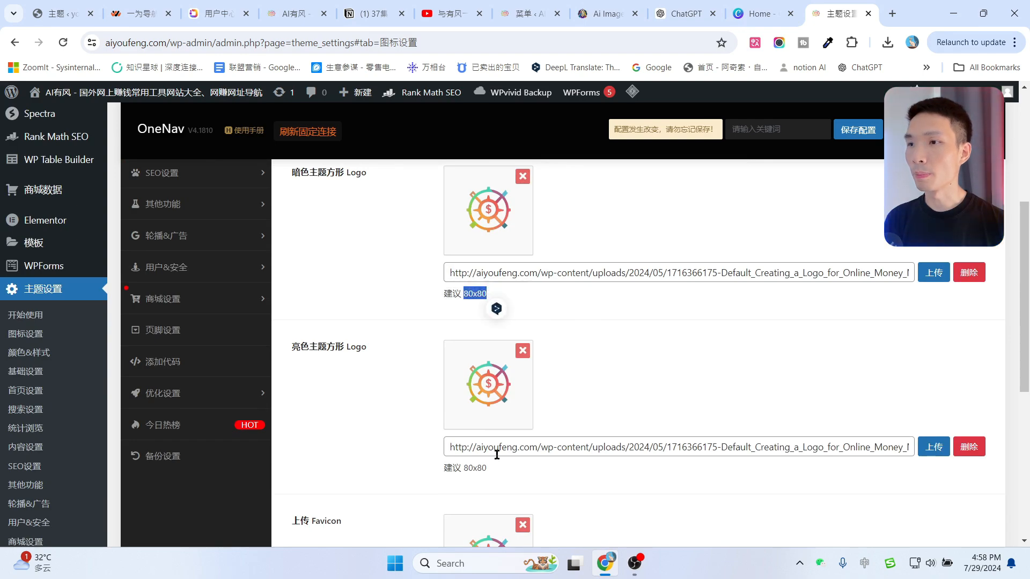
click(685, 318)
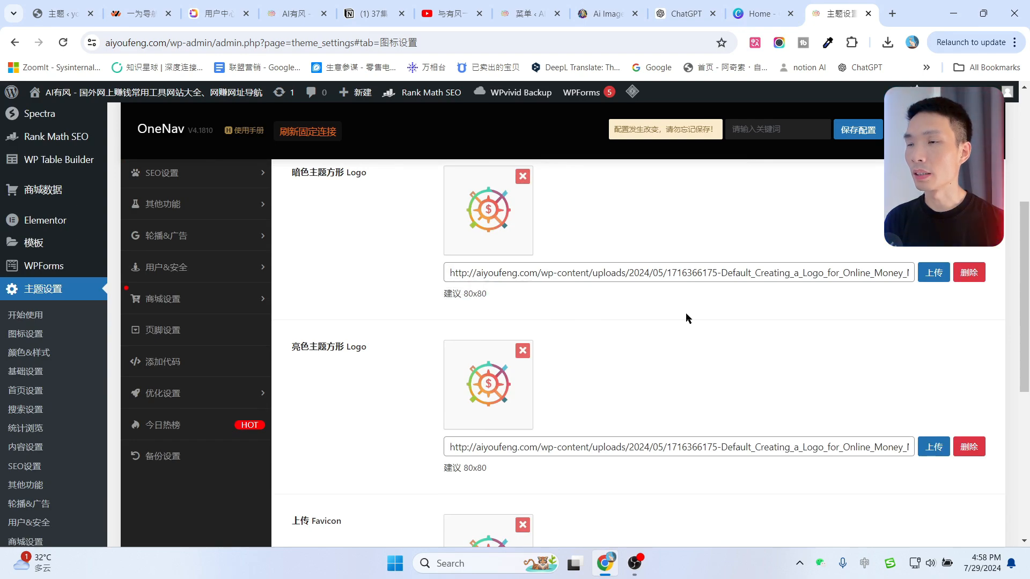
Create a new custom-size Canva design of 80×80 px.
click(774, 6)
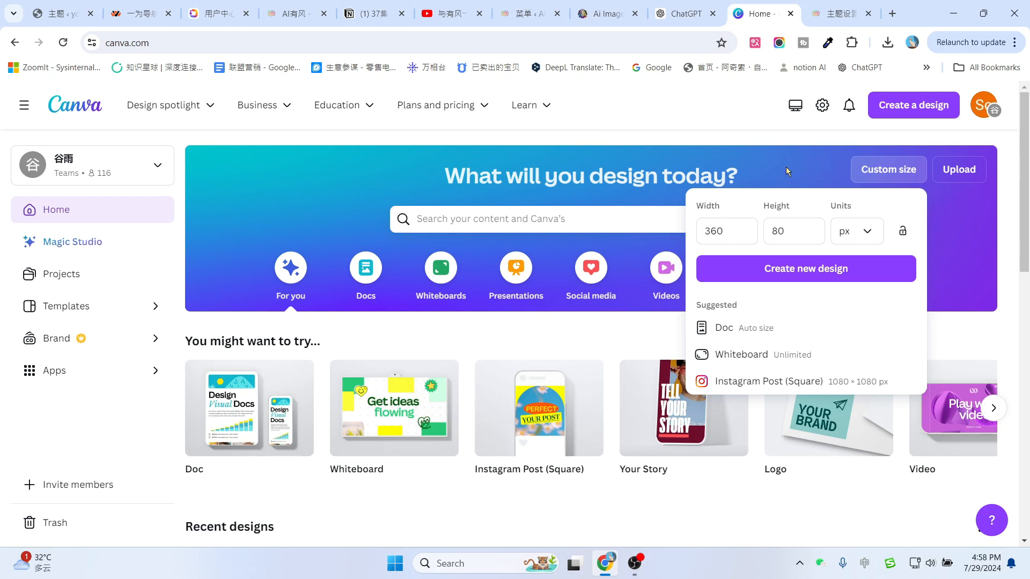
click(694, 132)
click(895, 170)
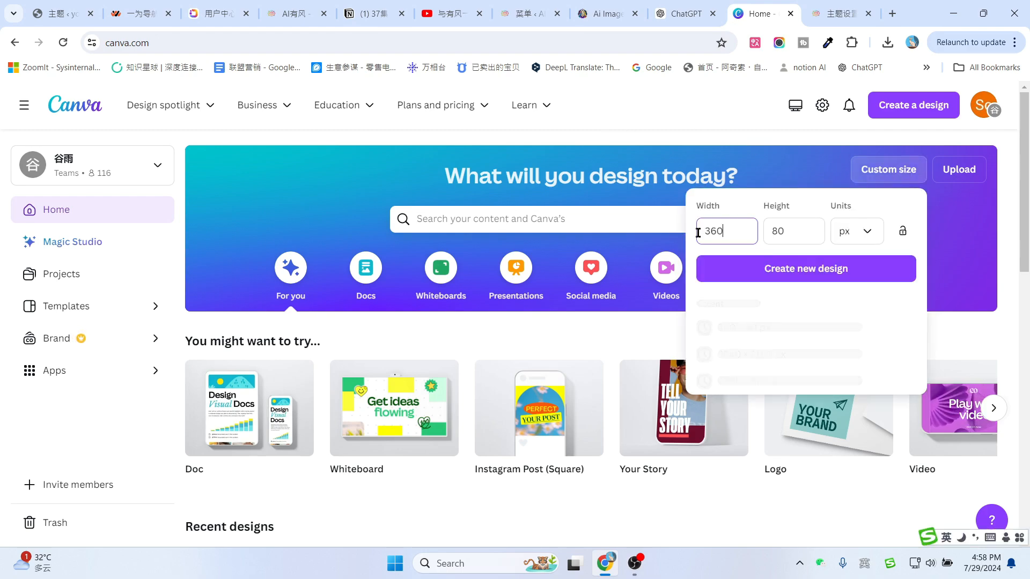
text(80)
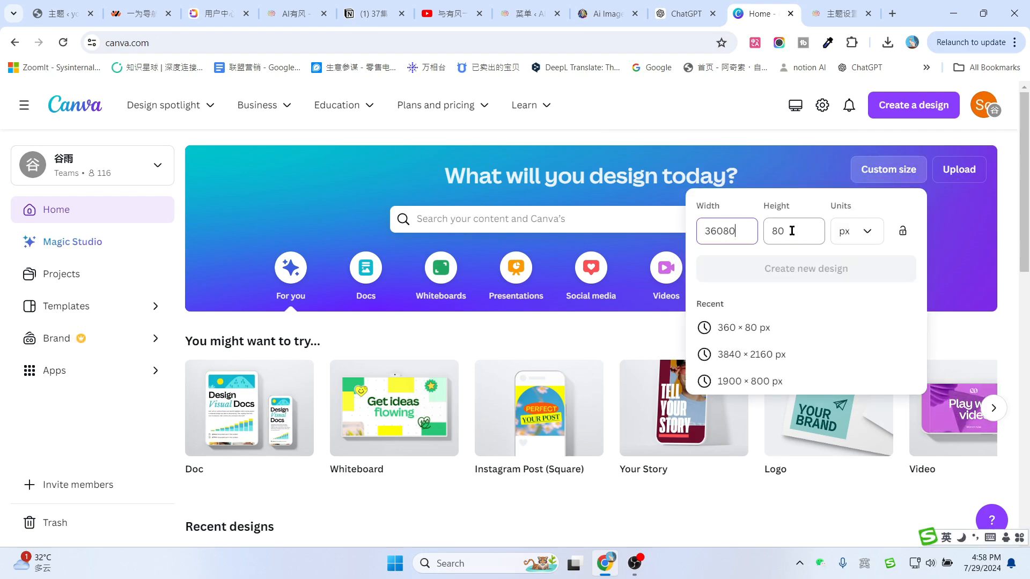
double_click(727, 223)
text(80)
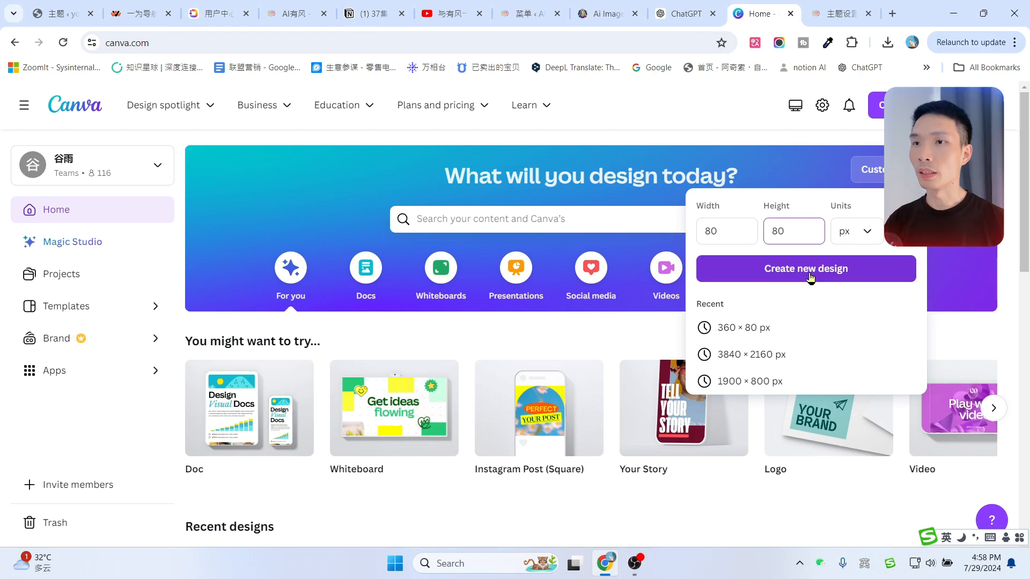
click(807, 270)
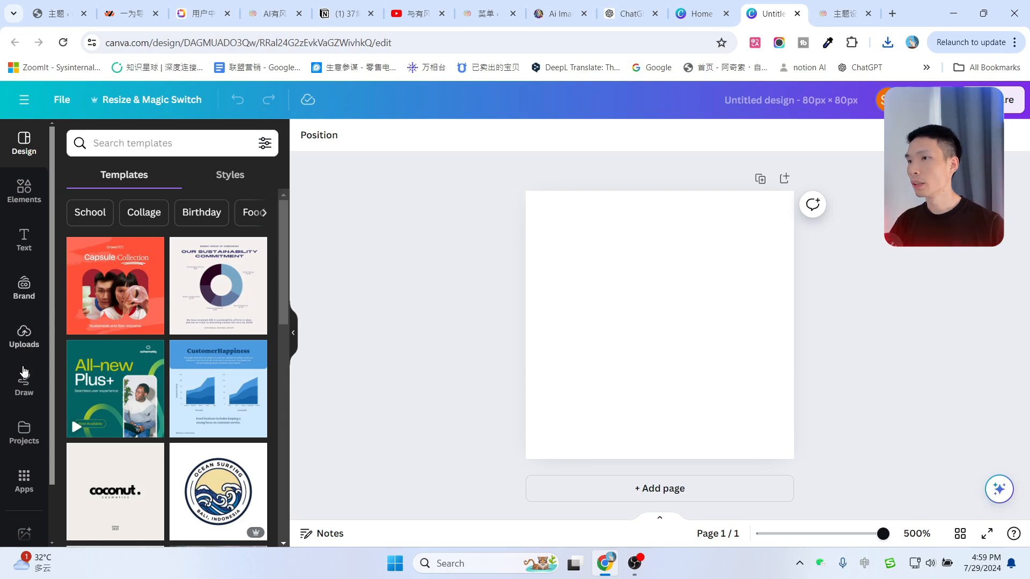
Add the uploaded circular logo and enlarge and centre it to fill the canvas.
click(22, 341)
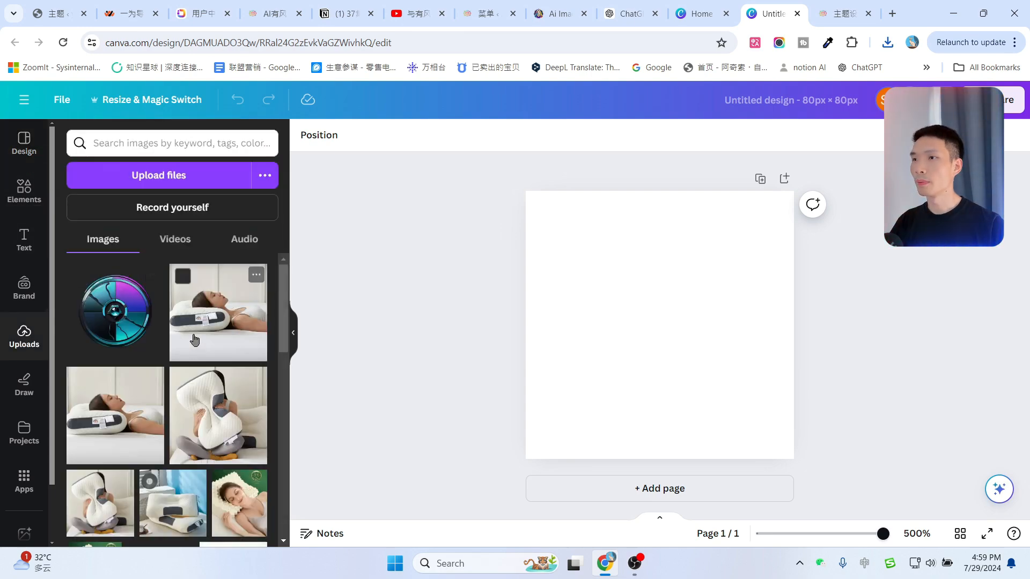
click(115, 311)
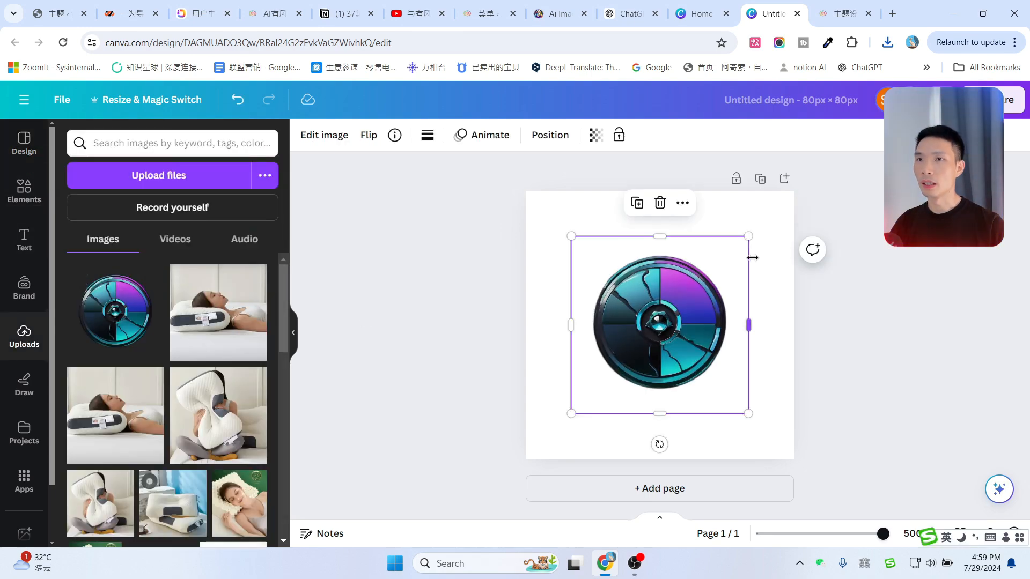
drag(751, 235, 819, 202)
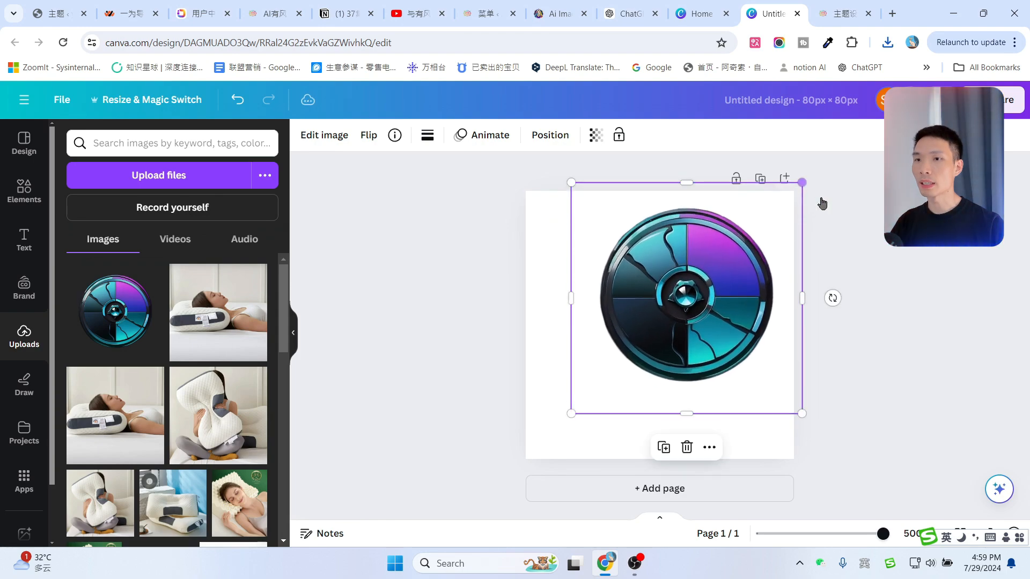
drag(572, 415, 490, 475)
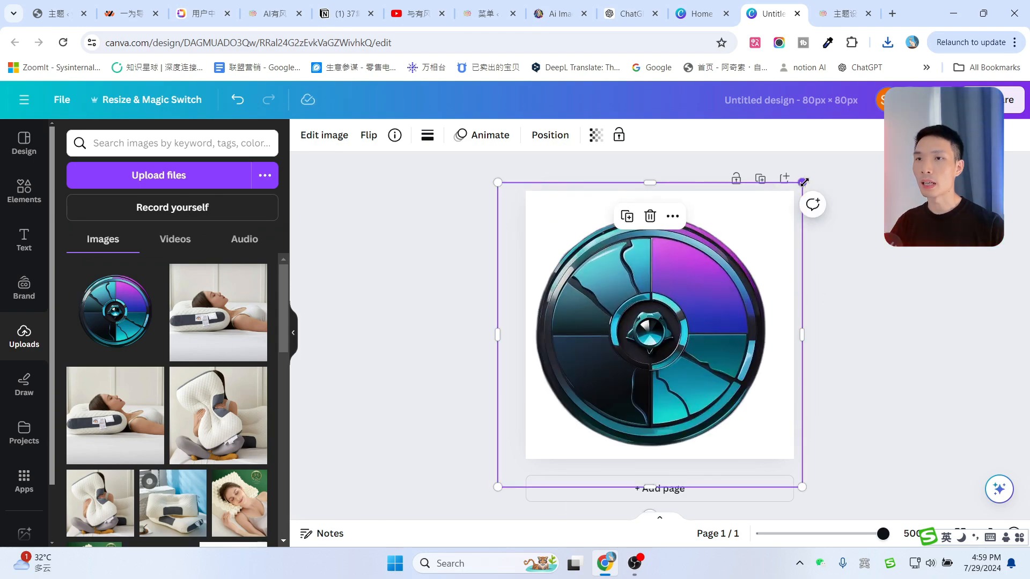
drag(805, 183, 829, 166)
drag(673, 304, 674, 310)
click(869, 247)
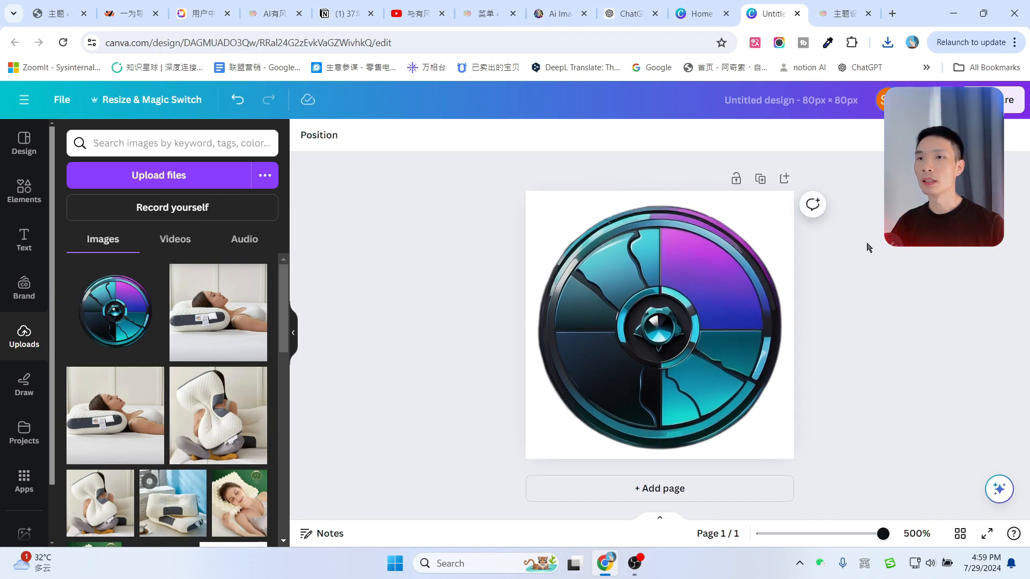
Download the 80×80 design as a PNG with transparent background.
click(1002, 100)
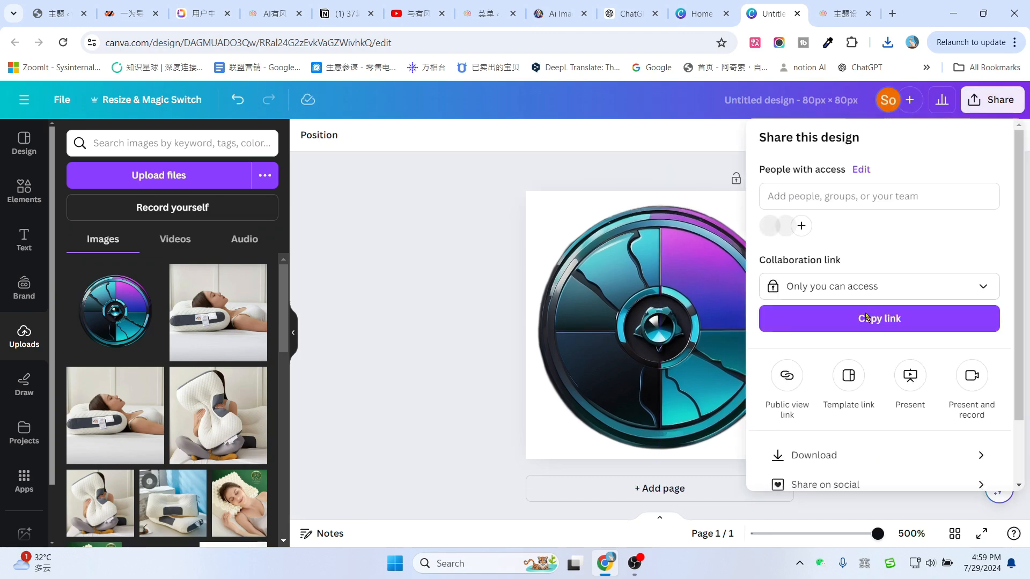
scroll(827, 397, down, 2)
click(824, 389)
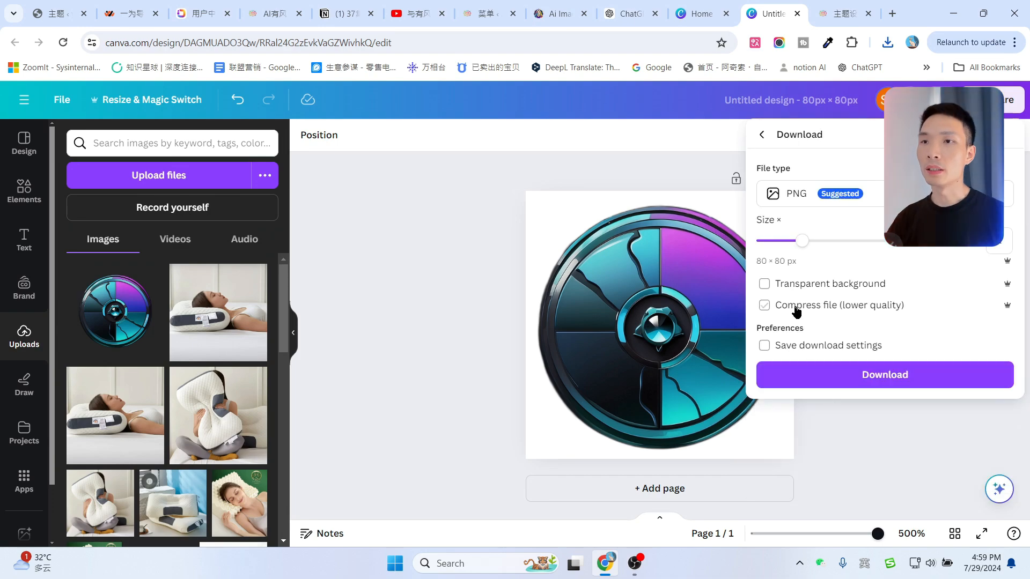
click(765, 292)
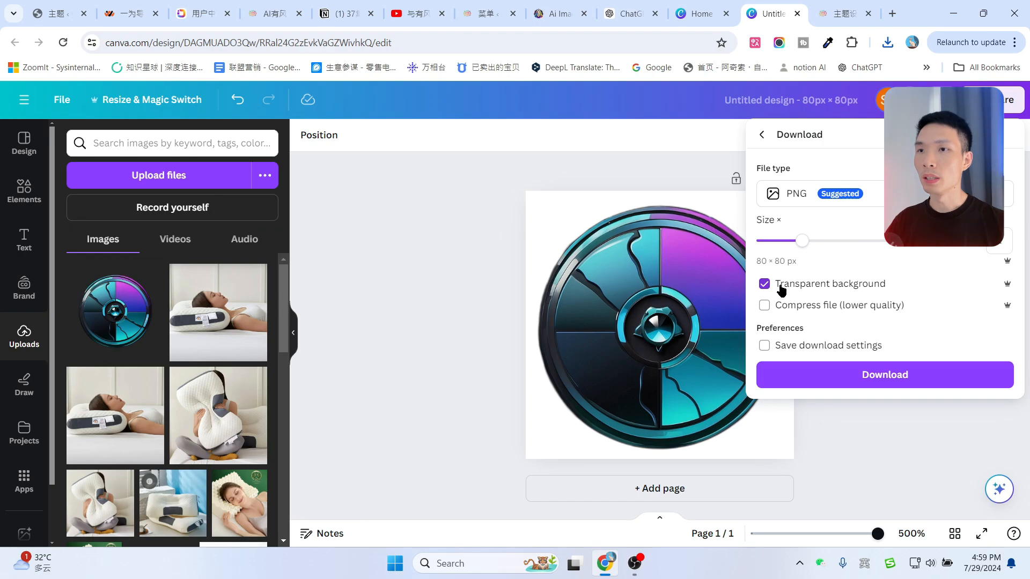
click(885, 375)
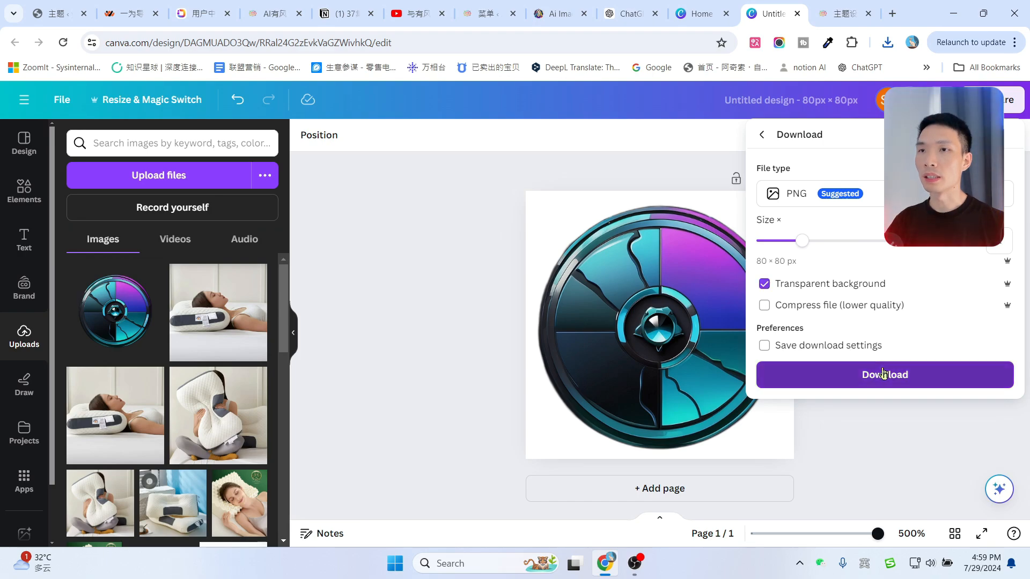
Upload Untitled design (2).png and use it as the dark-theme square logo.
key(ctrl+Tab)
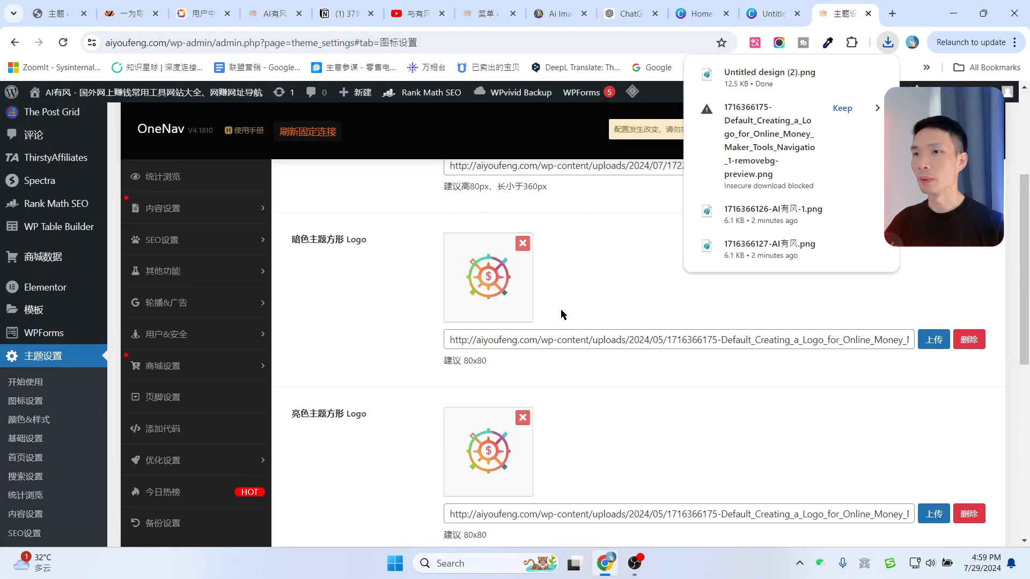
click(935, 340)
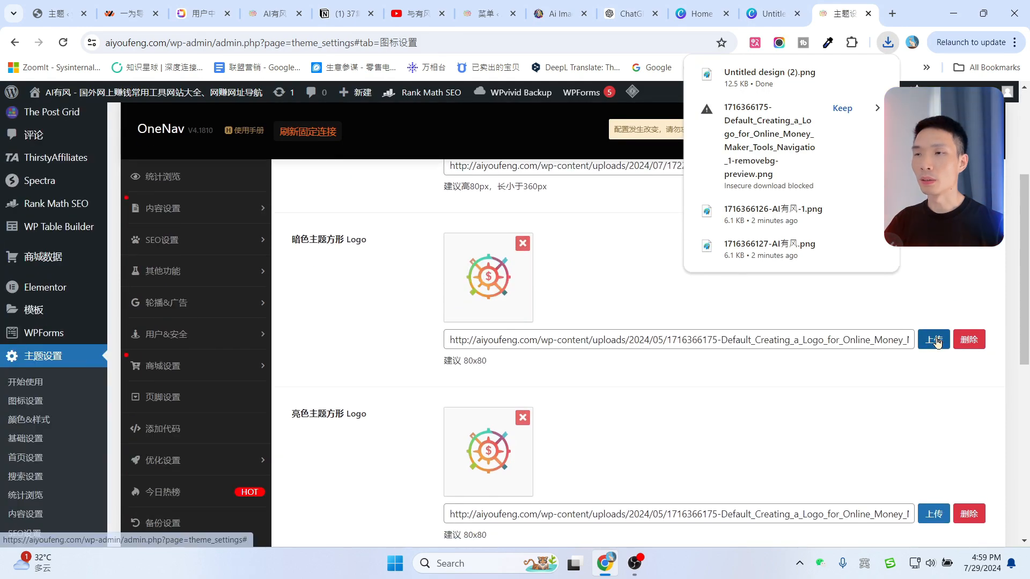
click(51, 147)
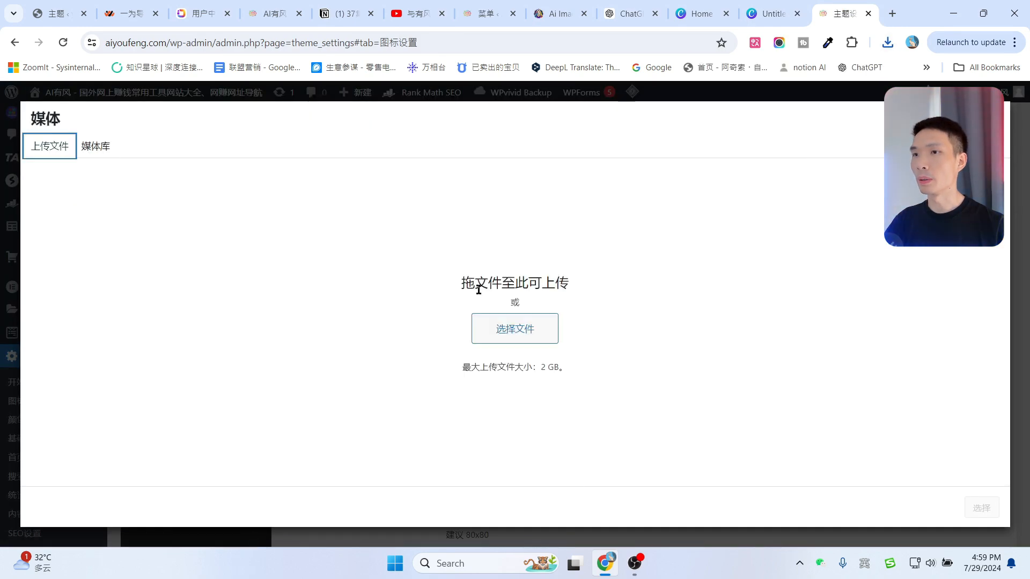
click(888, 42)
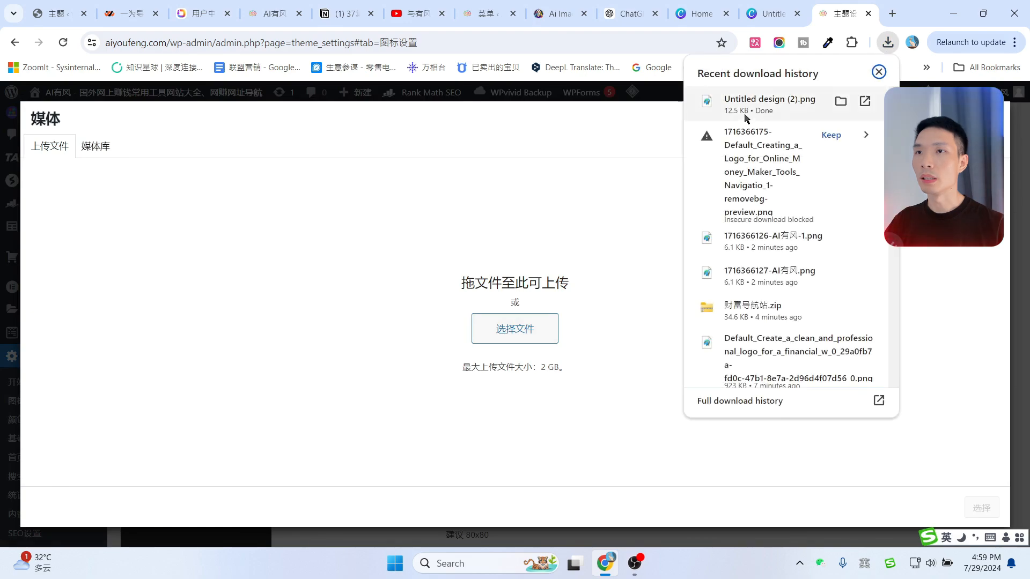
drag(744, 105, 523, 305)
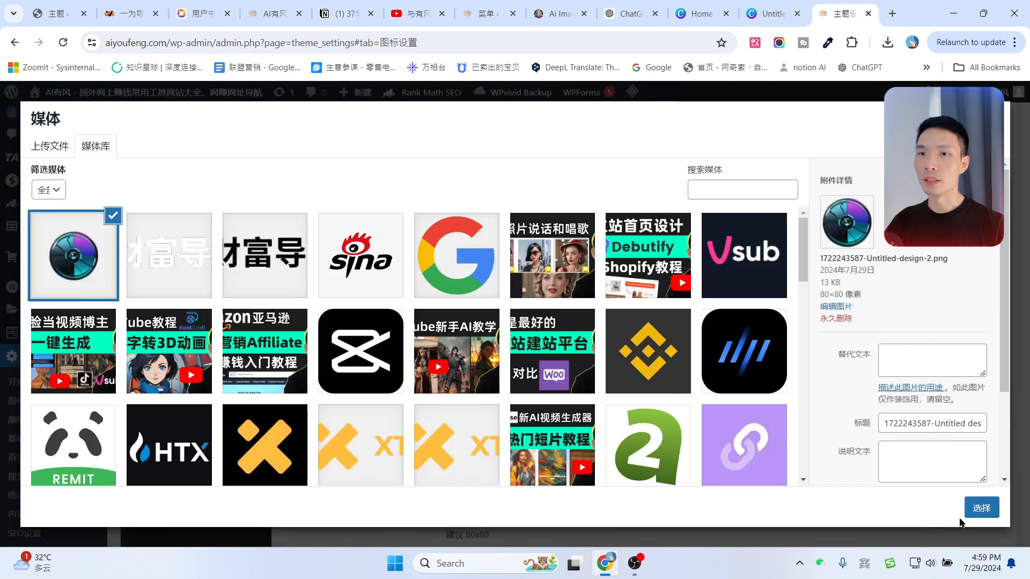
click(977, 511)
Set the same lens icon image as the light-theme square logo.
scroll(719, 385, down, 1)
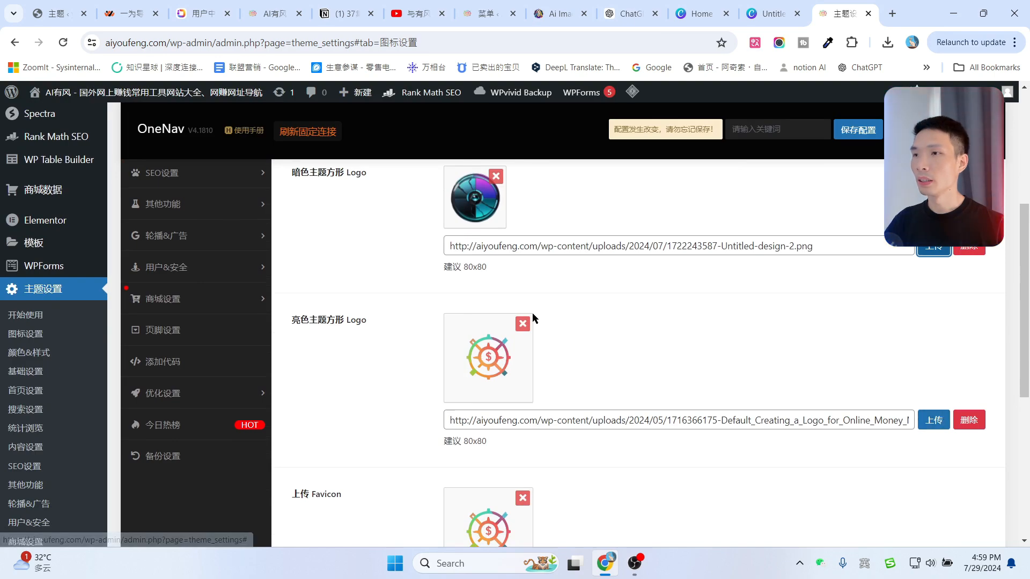
scroll(590, 319, up, 2)
scroll(477, 346, down, 7)
scroll(486, 358, up, 5)
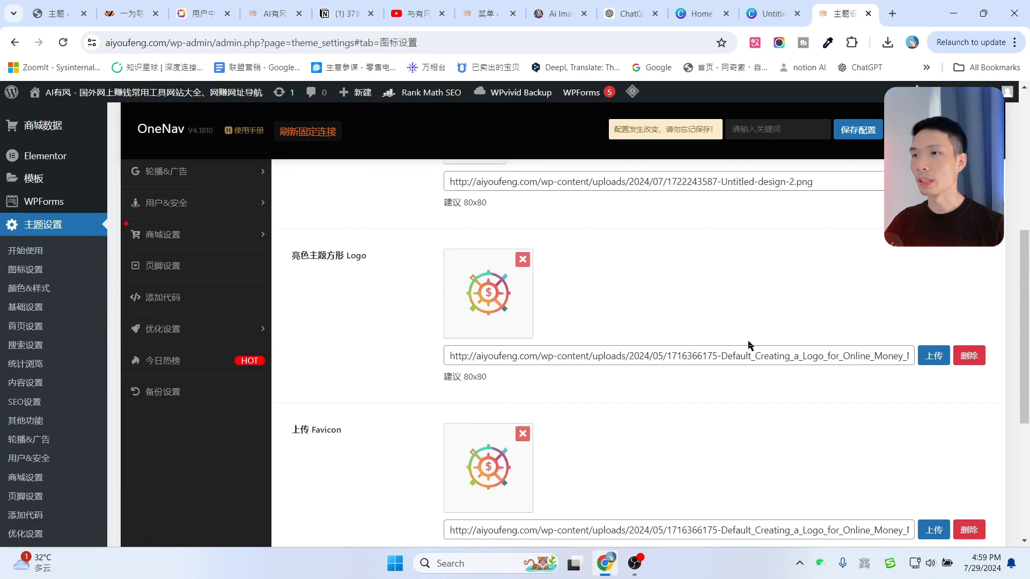
click(933, 357)
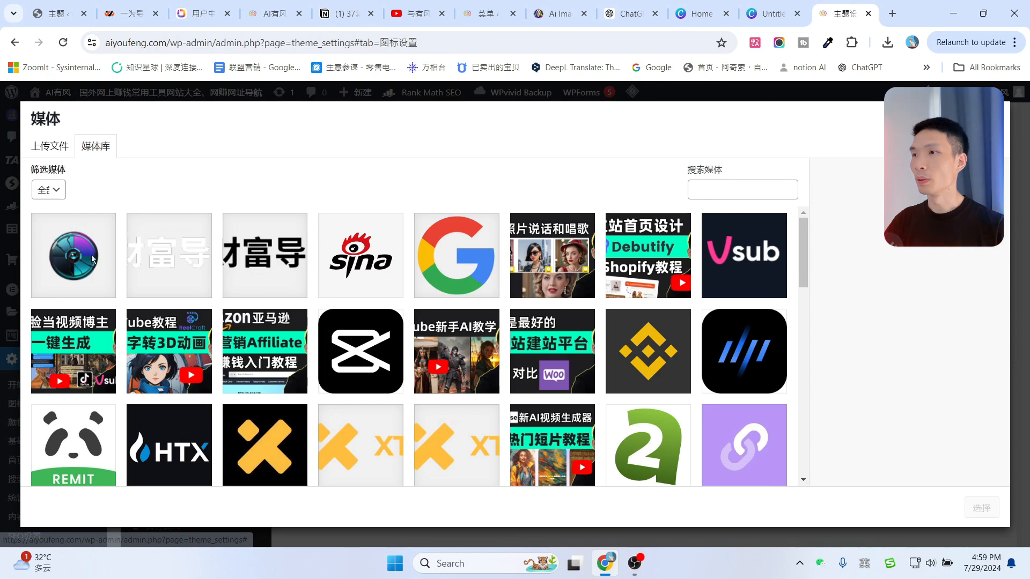
click(73, 255)
click(982, 508)
scroll(564, 370, down, 3)
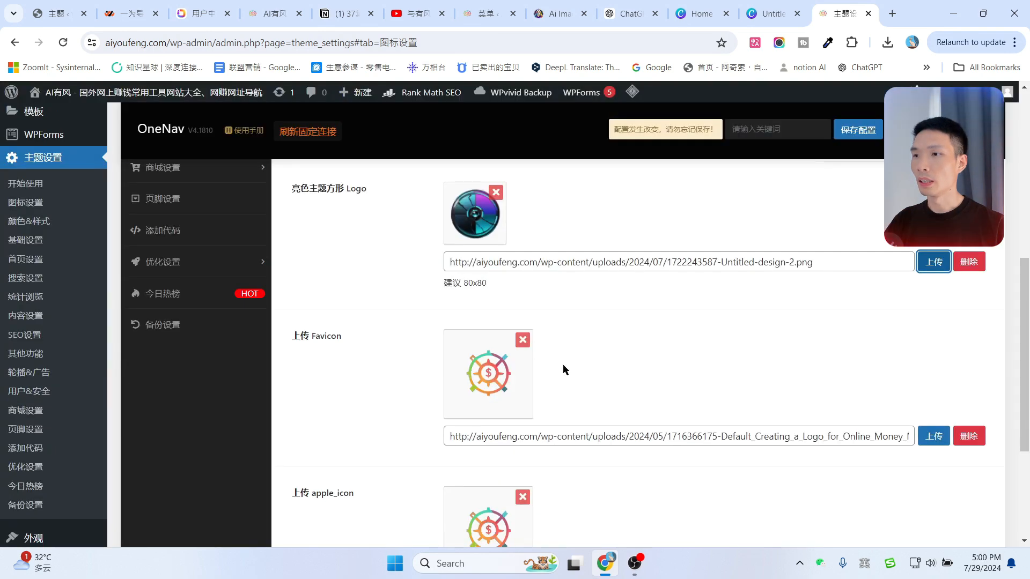
drag(300, 337, 337, 337)
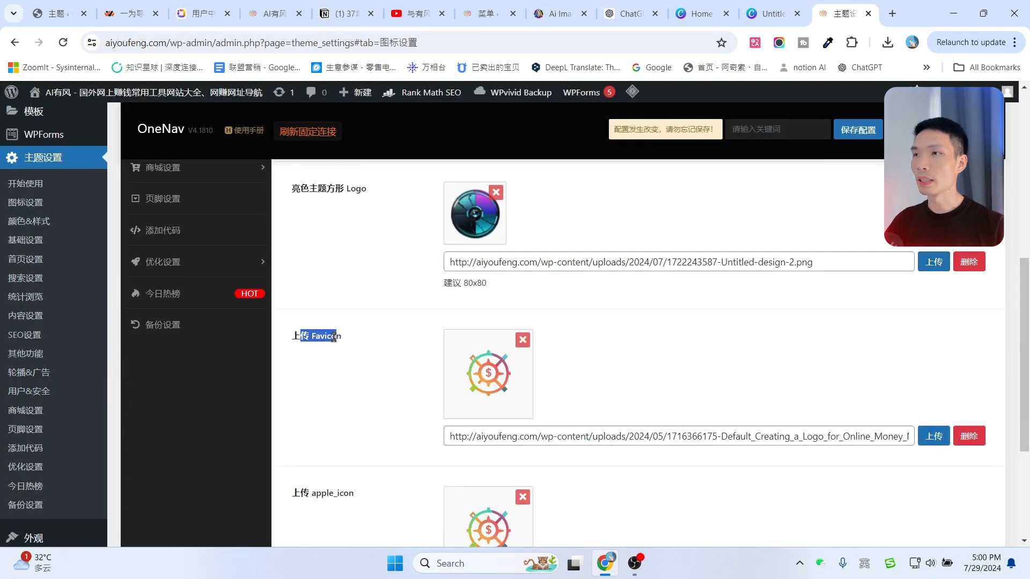
Check the live homepage, then set the lens image as the site Favicon.
click(280, 8)
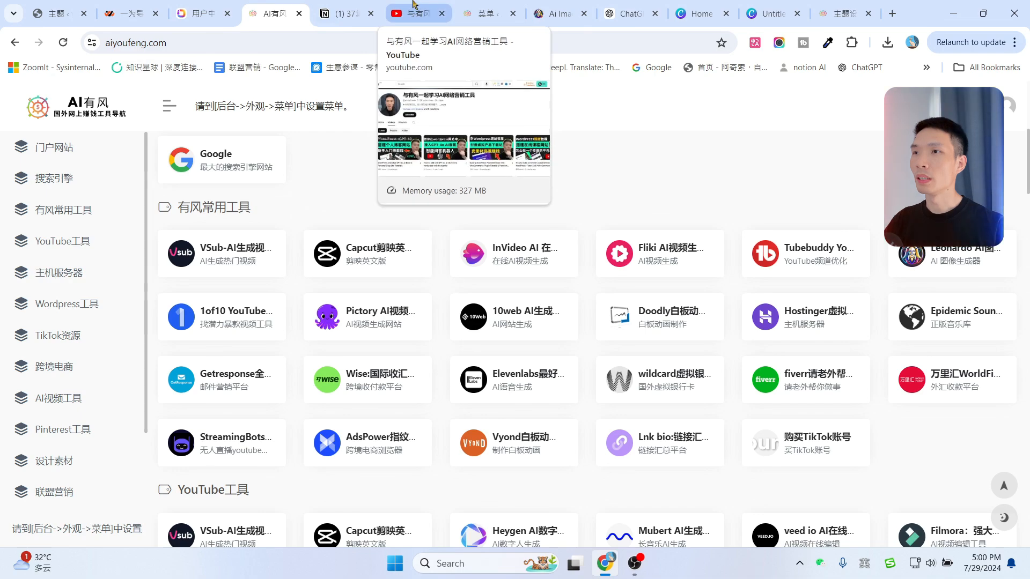
click(412, 11)
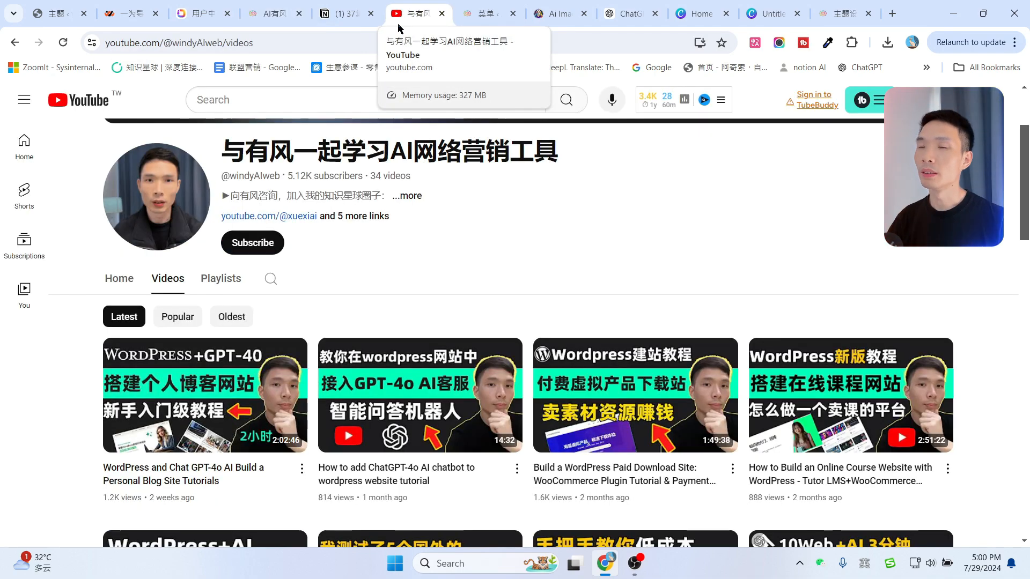
click(844, 14)
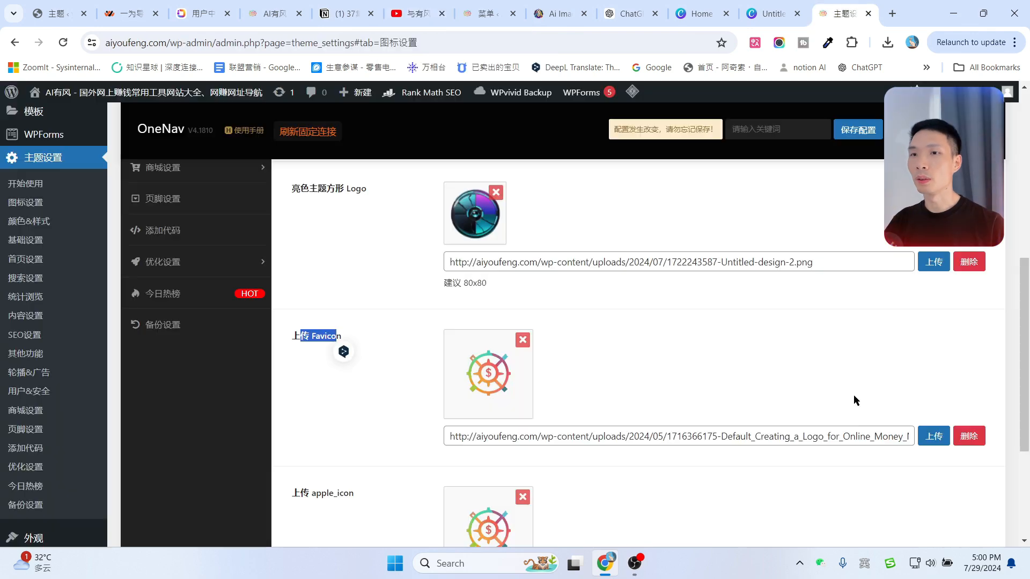
click(947, 440)
click(981, 508)
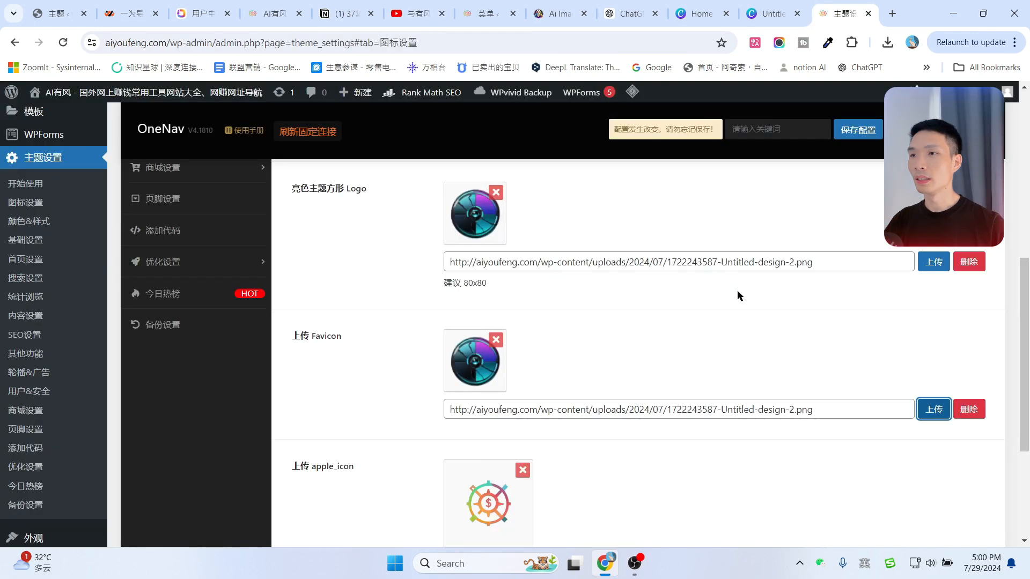
Set the lens image as the apple_icon and save the OneNav icon settings.
click(936, 433)
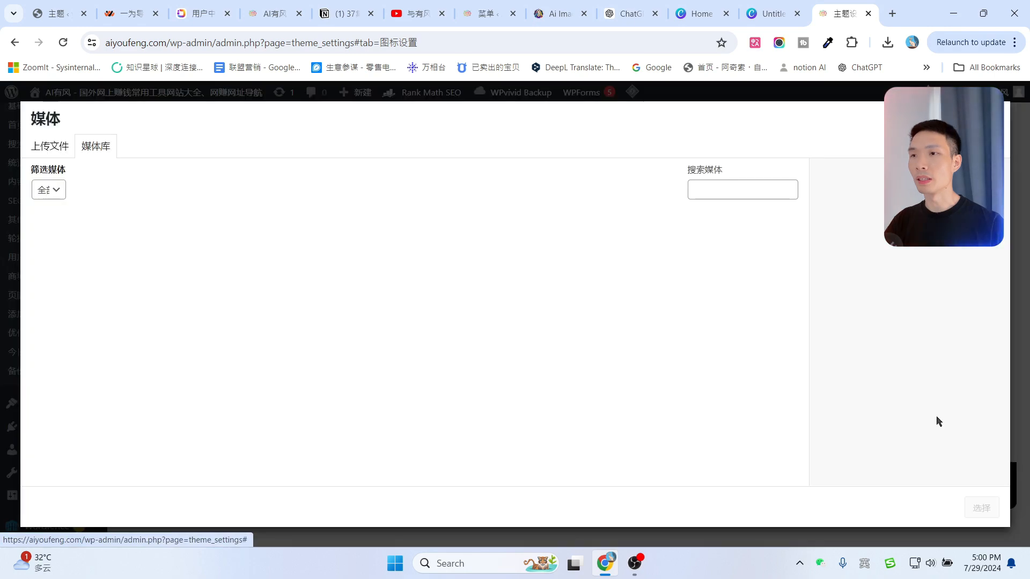
click(98, 252)
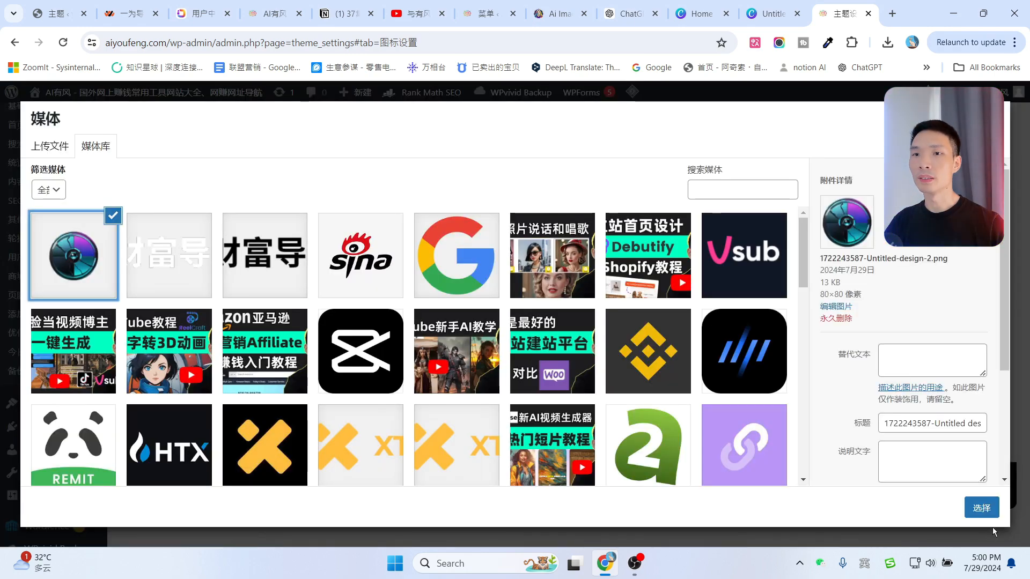
click(984, 510)
scroll(685, 313, down, 3)
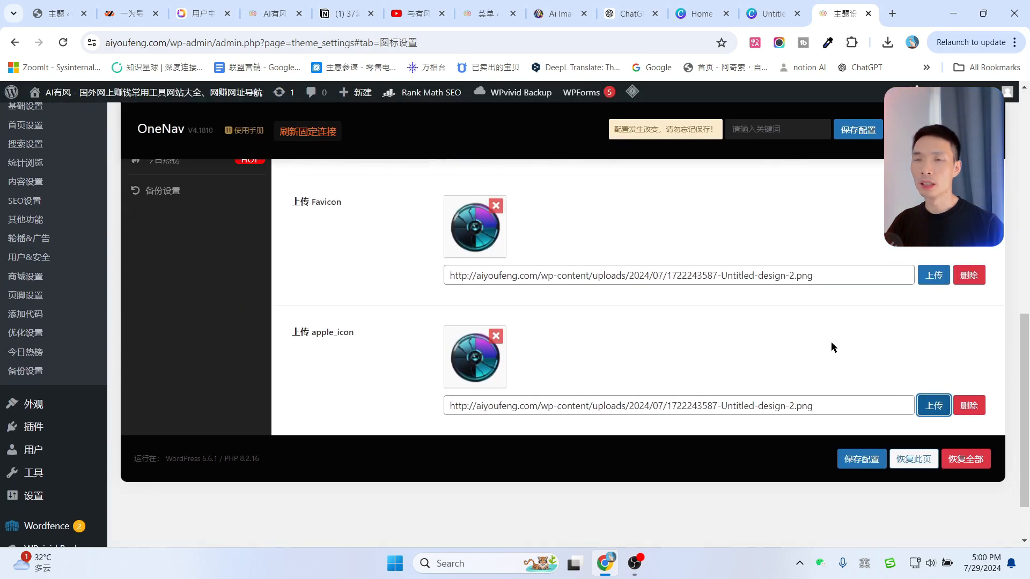
click(860, 460)
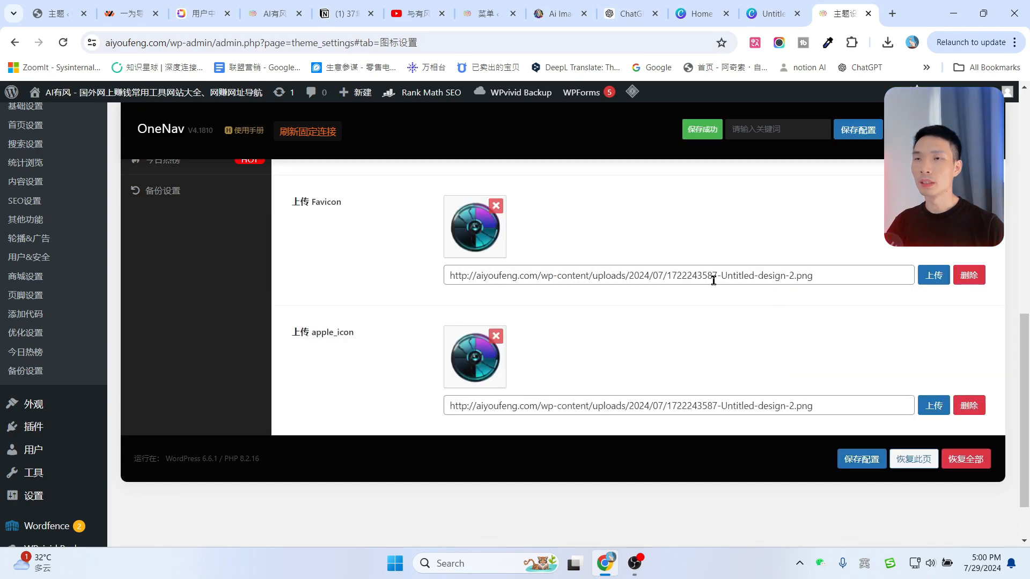
scroll(750, 295, up, 10)
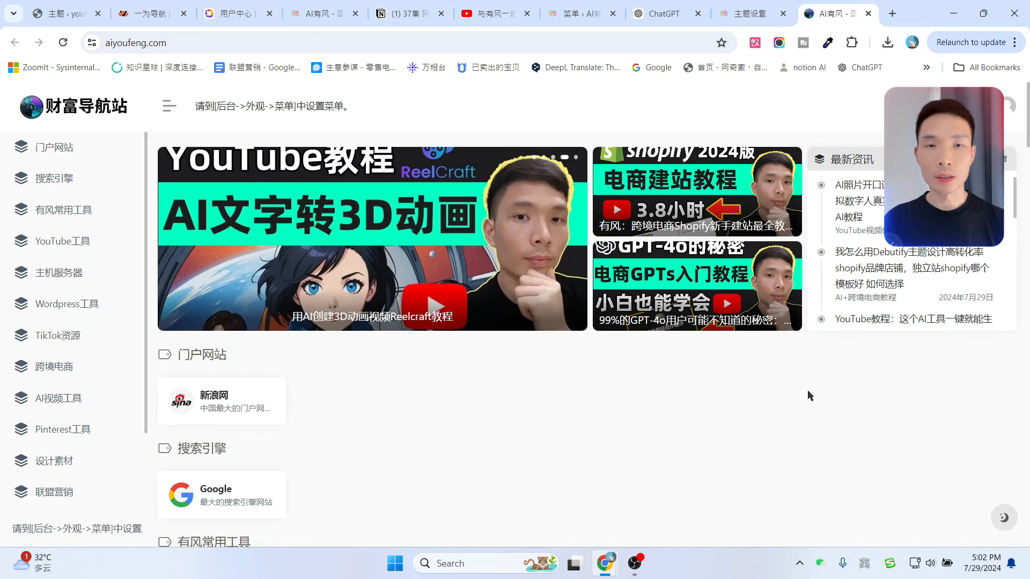
Open DevTools and preview the homepage in the iPhone SE device view.
right_click(753, 371)
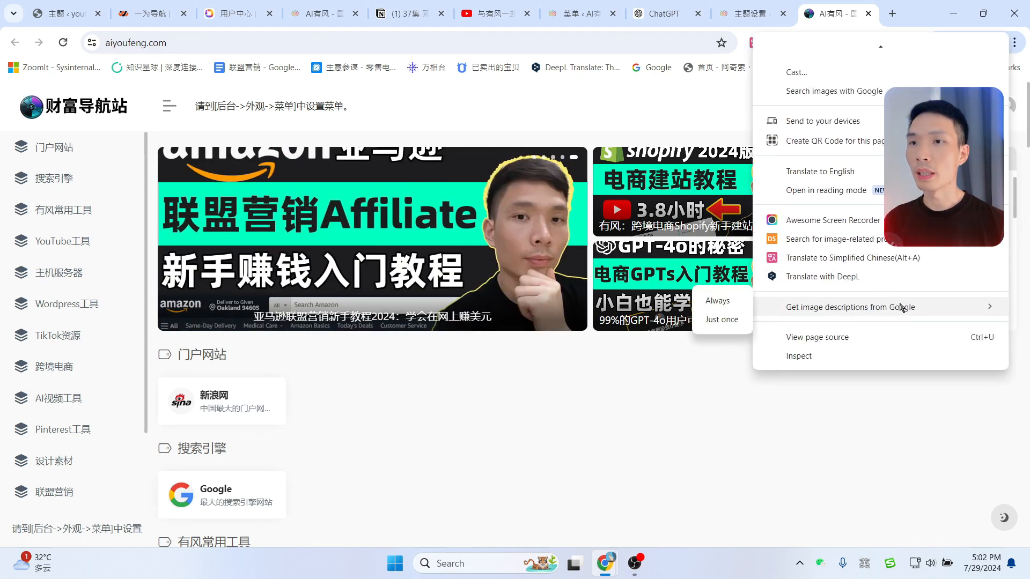
click(802, 357)
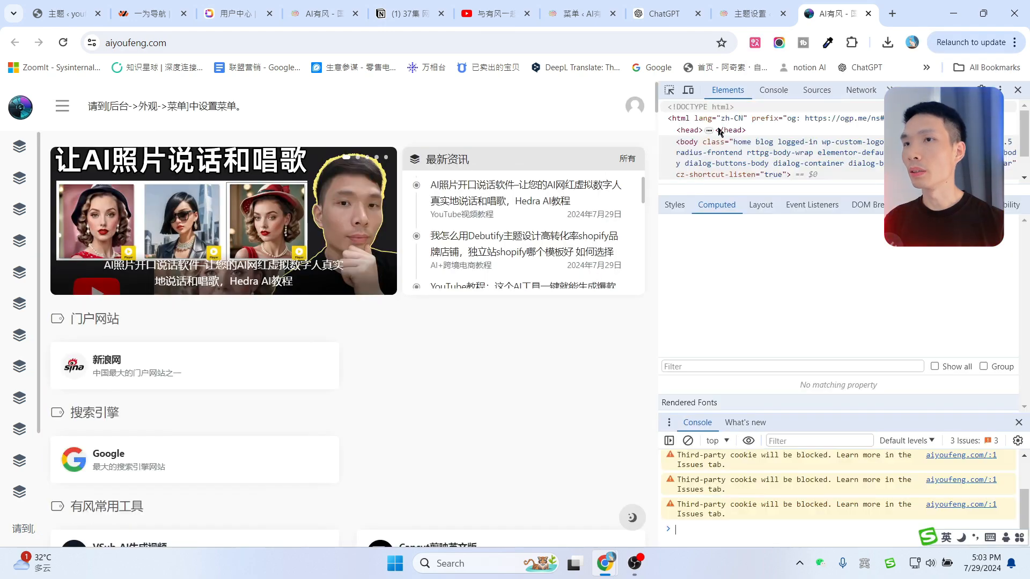
click(689, 91)
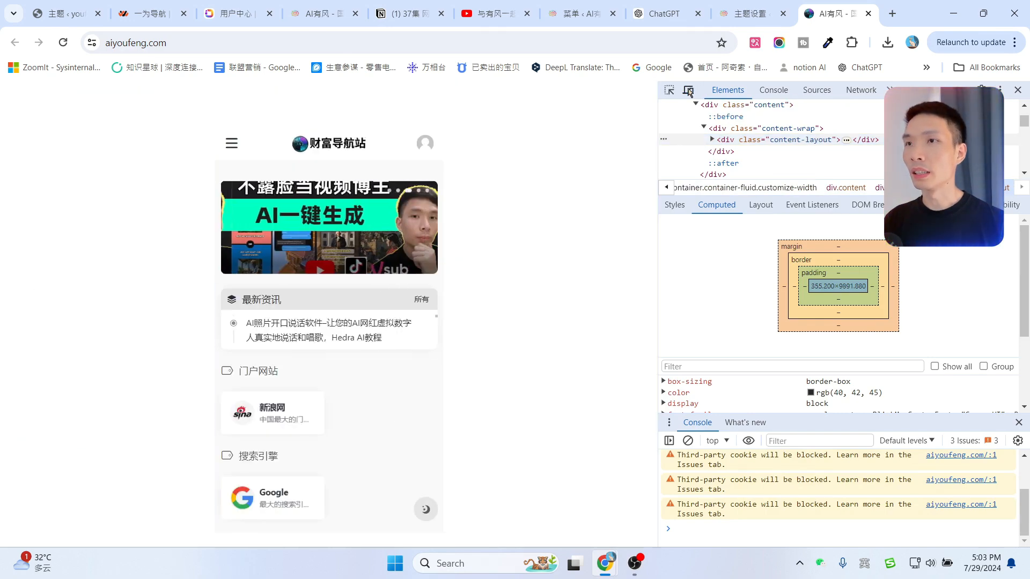
click(690, 91)
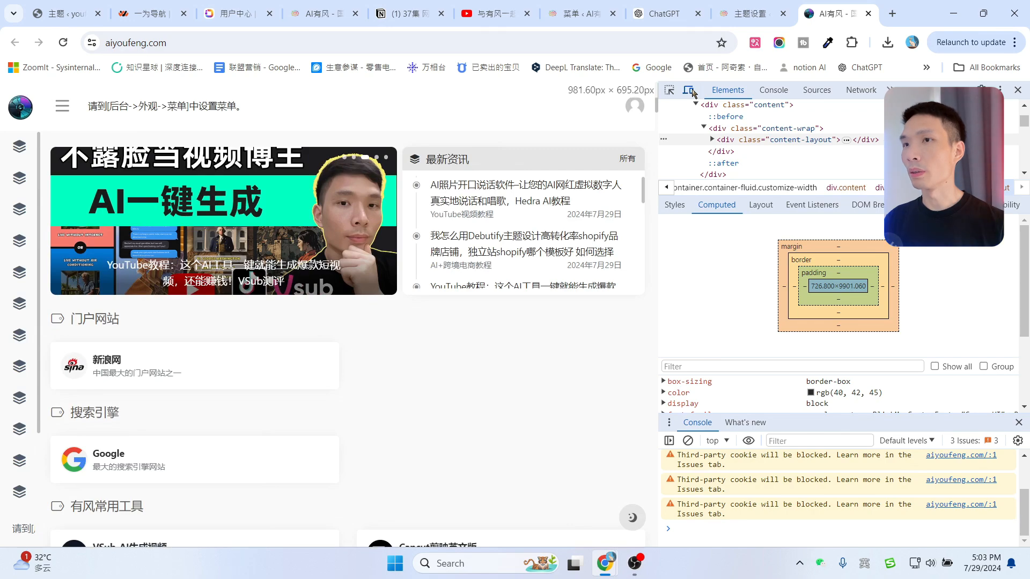
click(691, 91)
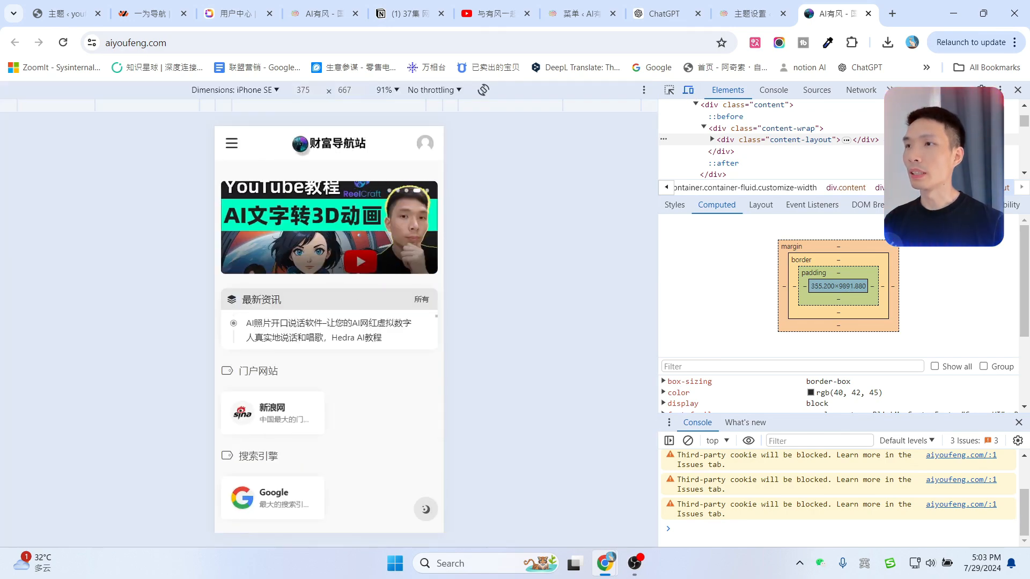
scroll(356, 345, down, 10)
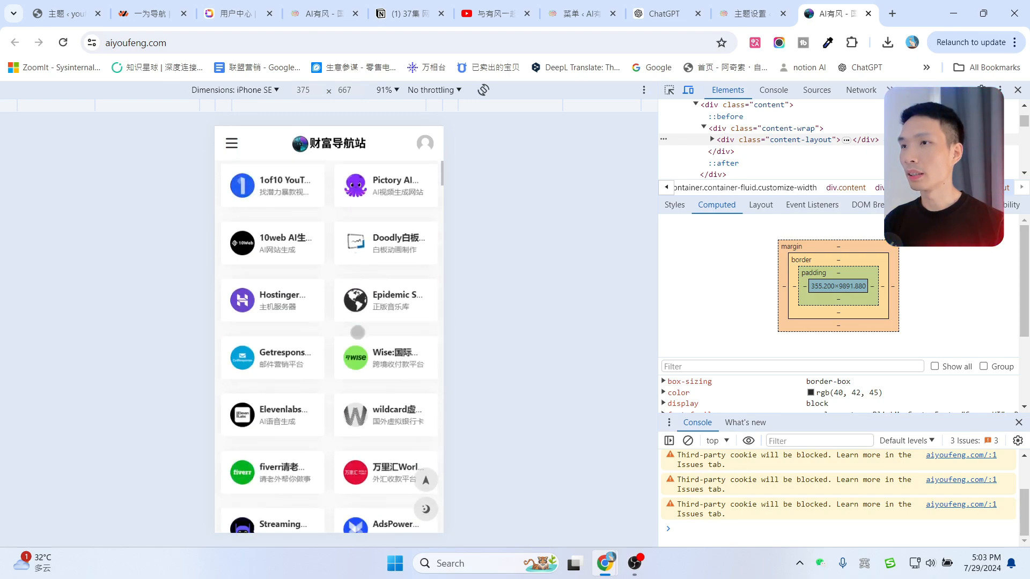
scroll(358, 333, down, 19)
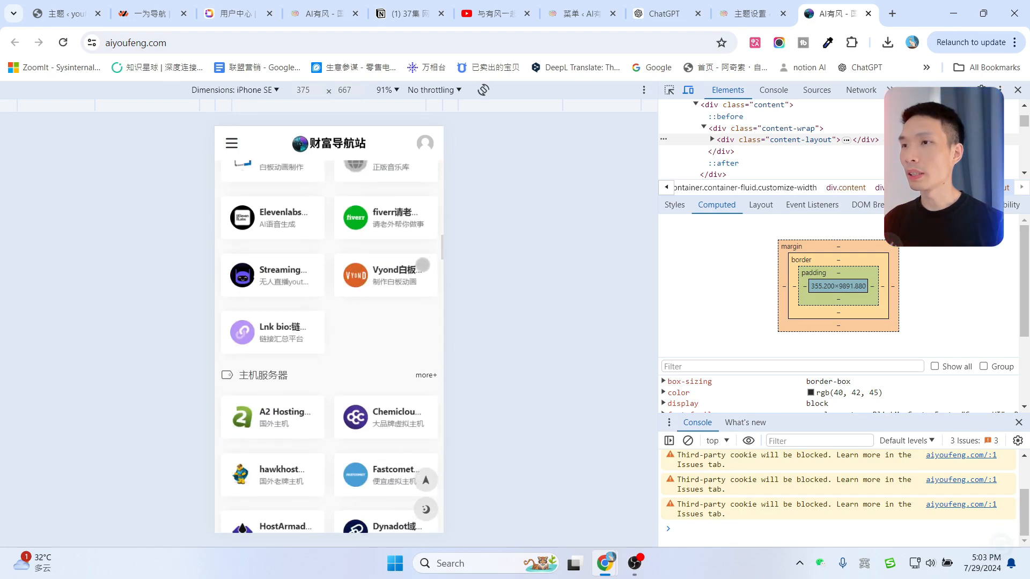
Reload the mobile preview and toggle the site to dark mode, then back to light.
key(F5)
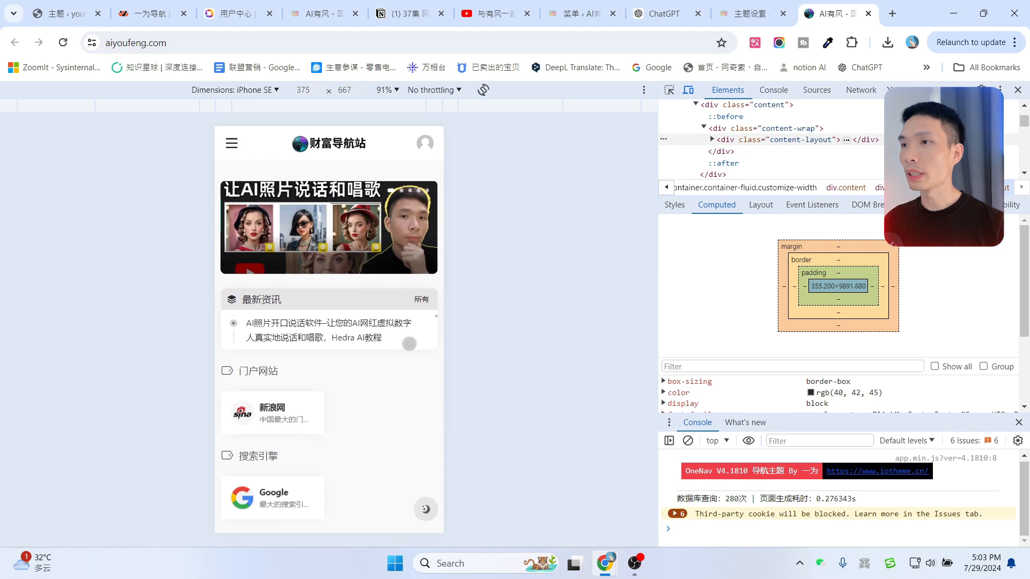
click(426, 510)
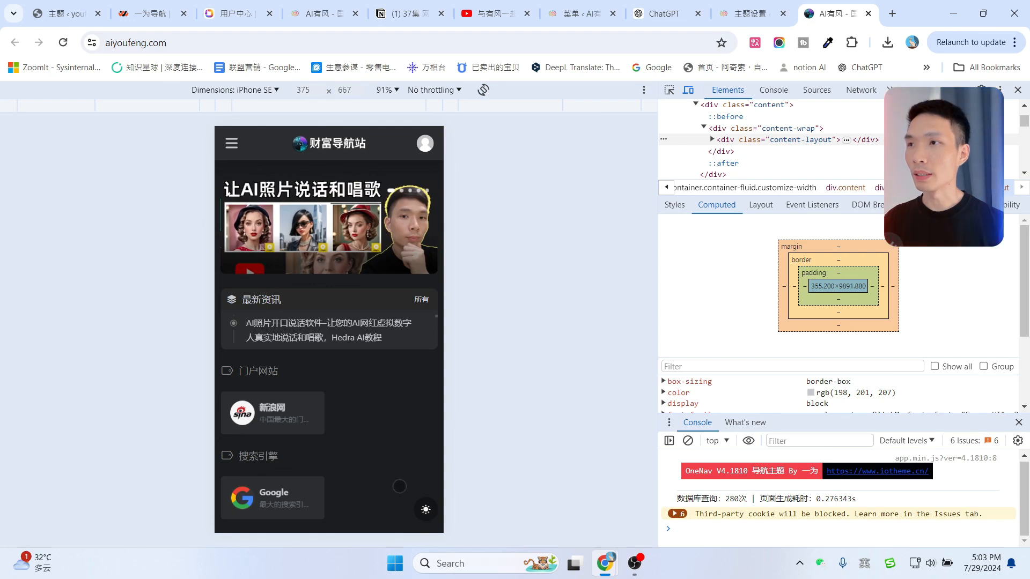
click(425, 509)
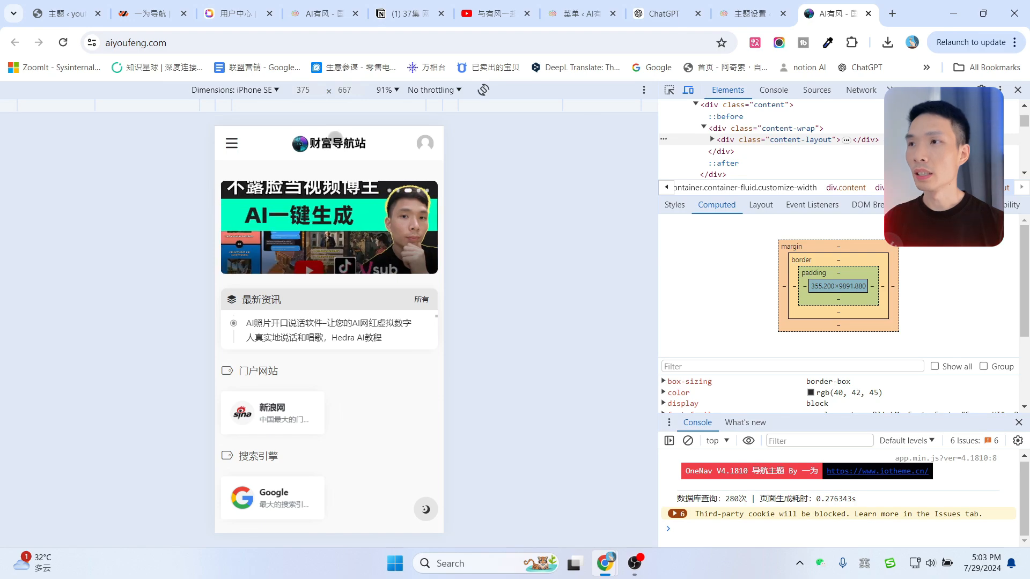
Switch the live site's mobile preview to dark mode and scroll through the homepage.
click(776, 8)
scroll(708, 333, up, 5)
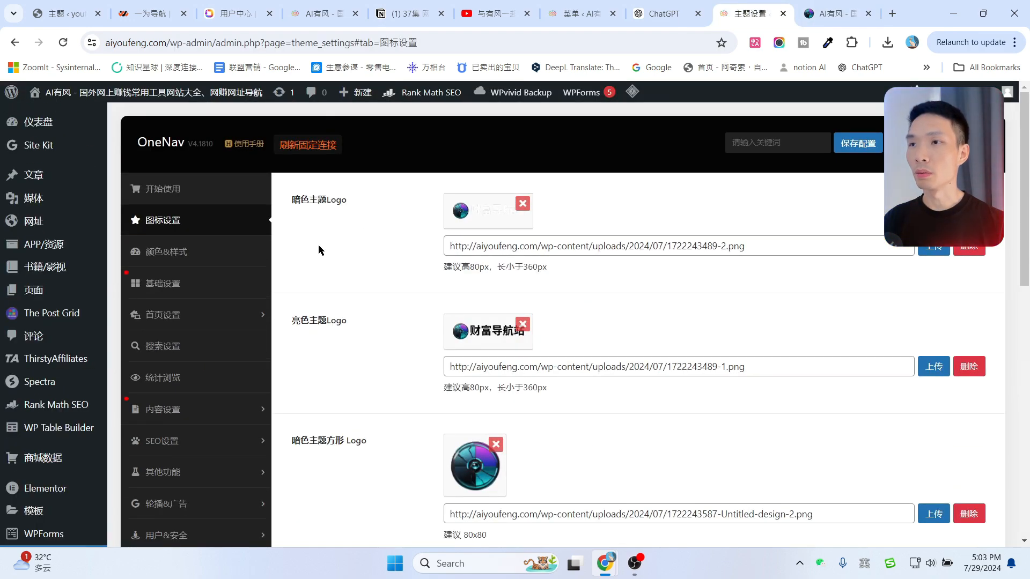
click(837, 14)
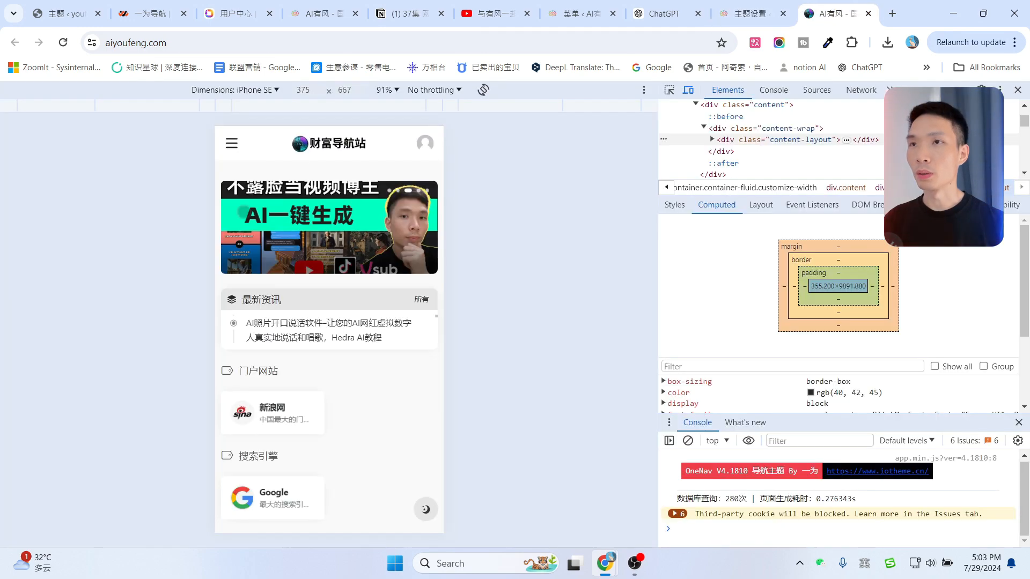
click(425, 509)
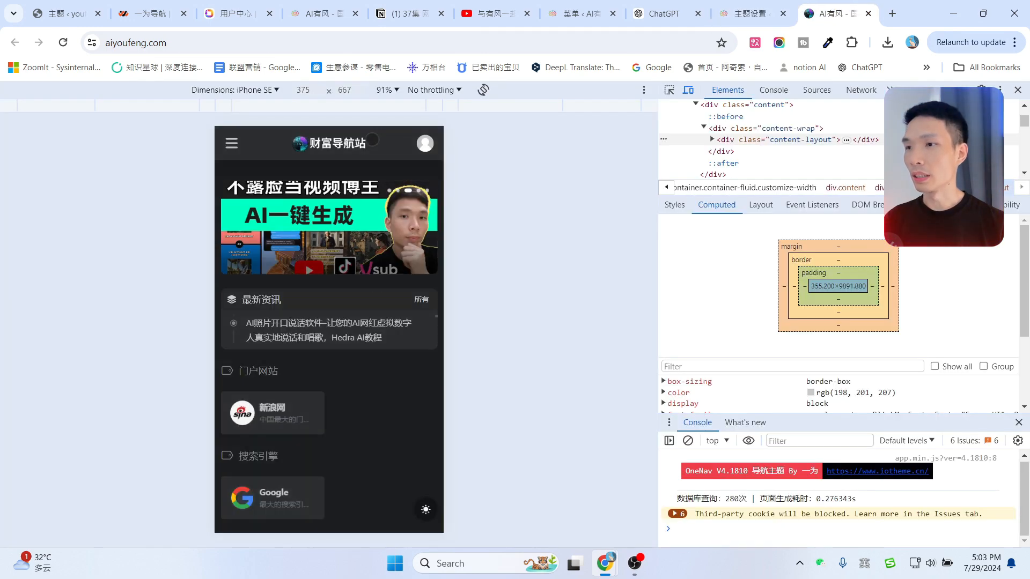
scroll(376, 390, down, 5)
scroll(375, 389, down, 15)
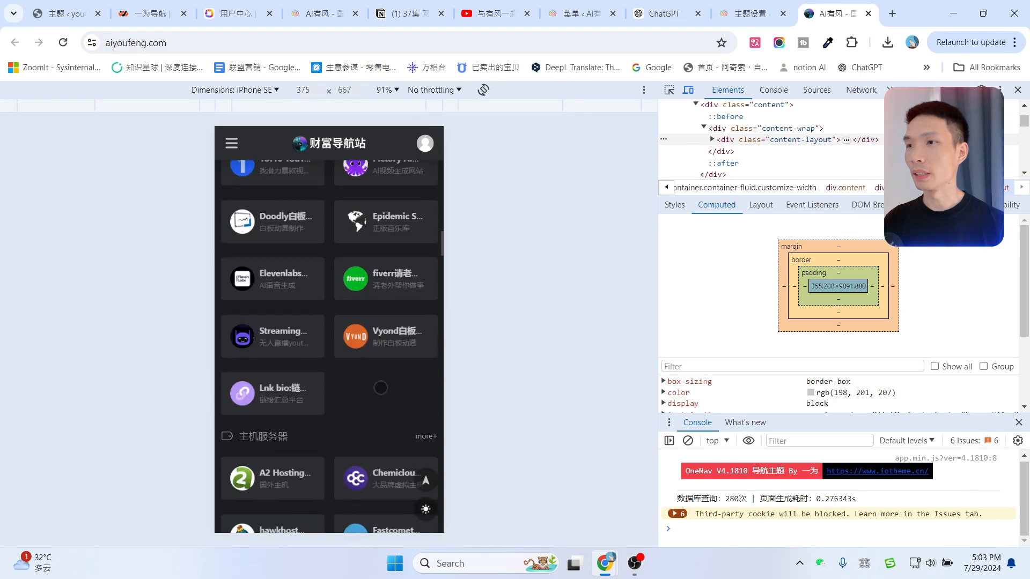
scroll(381, 372, down, 15)
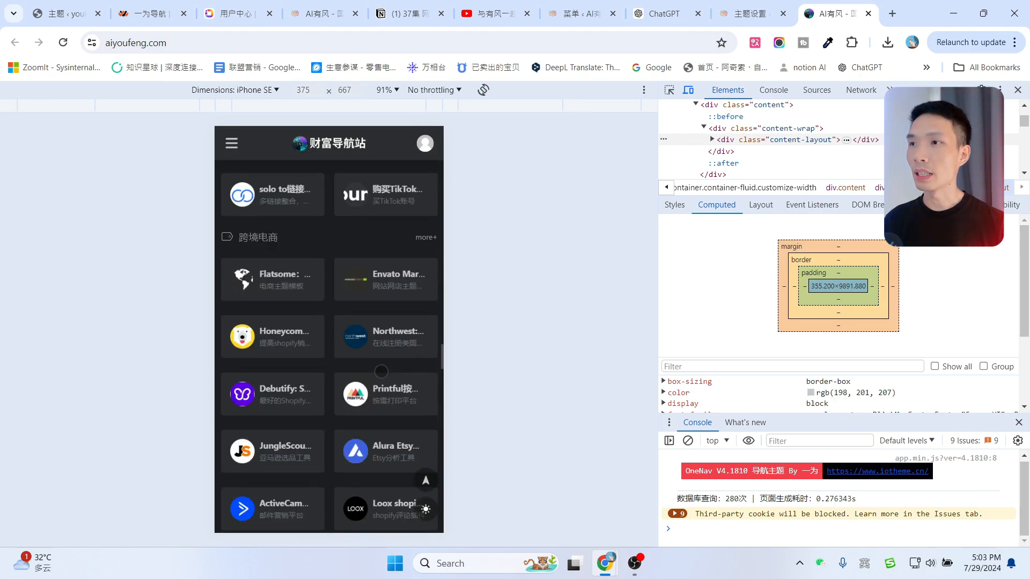
scroll(381, 315, up, 1)
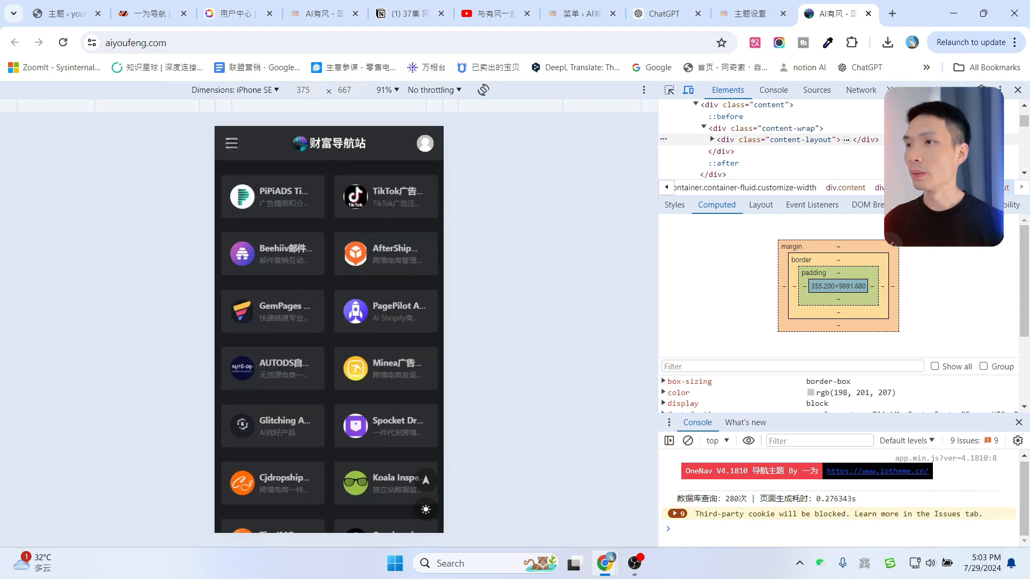
Use the mobile side menu to jump to 门户网站 and another category.
click(232, 143)
click(268, 189)
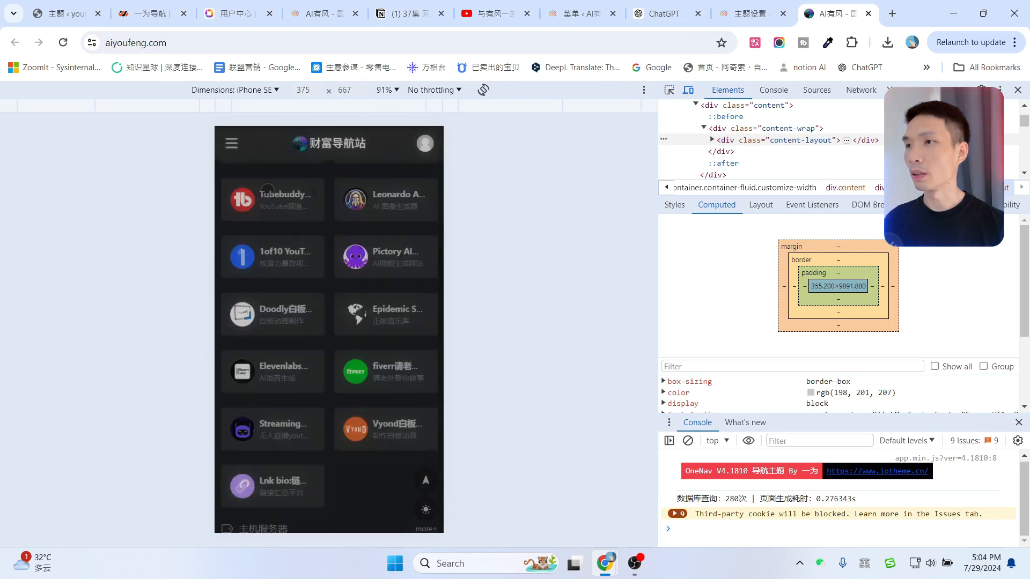
click(232, 143)
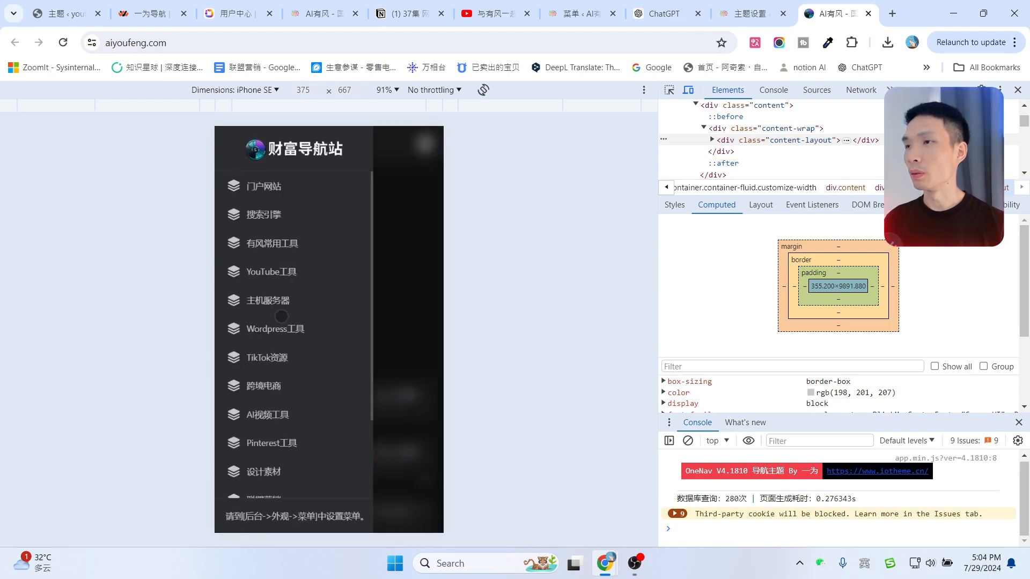
click(282, 303)
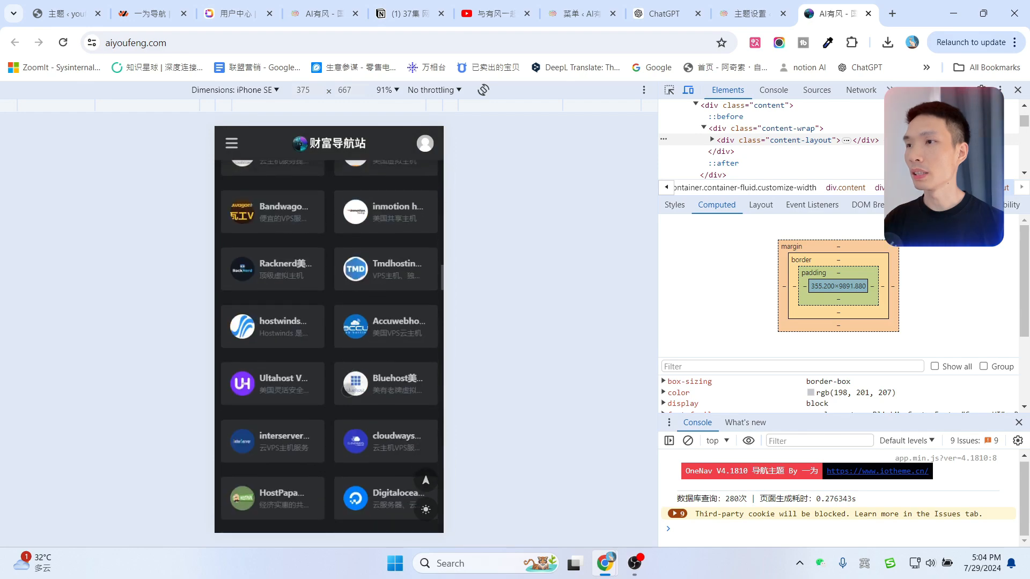
scroll(348, 390, up, 5)
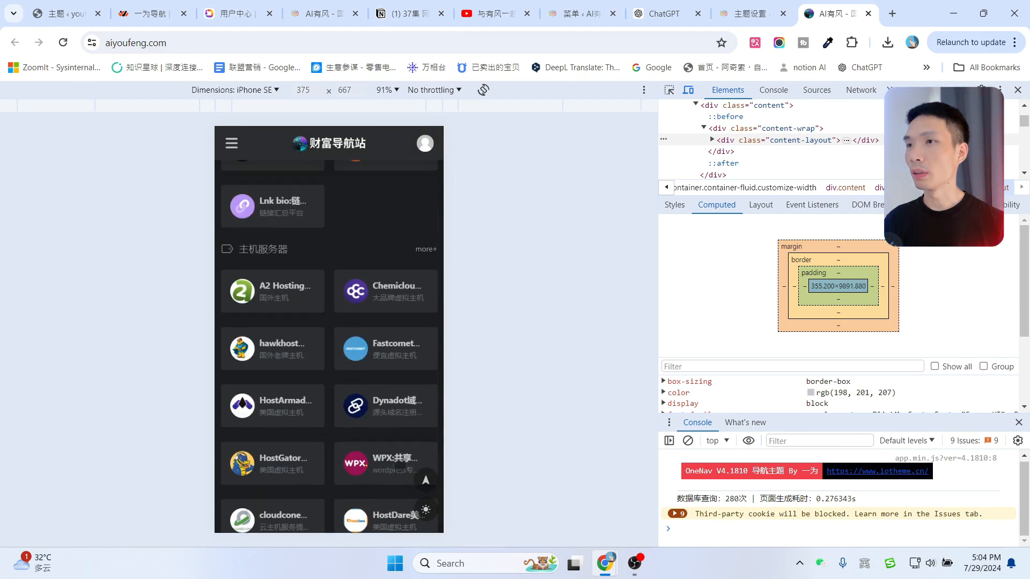
scroll(343, 364, up, 10)
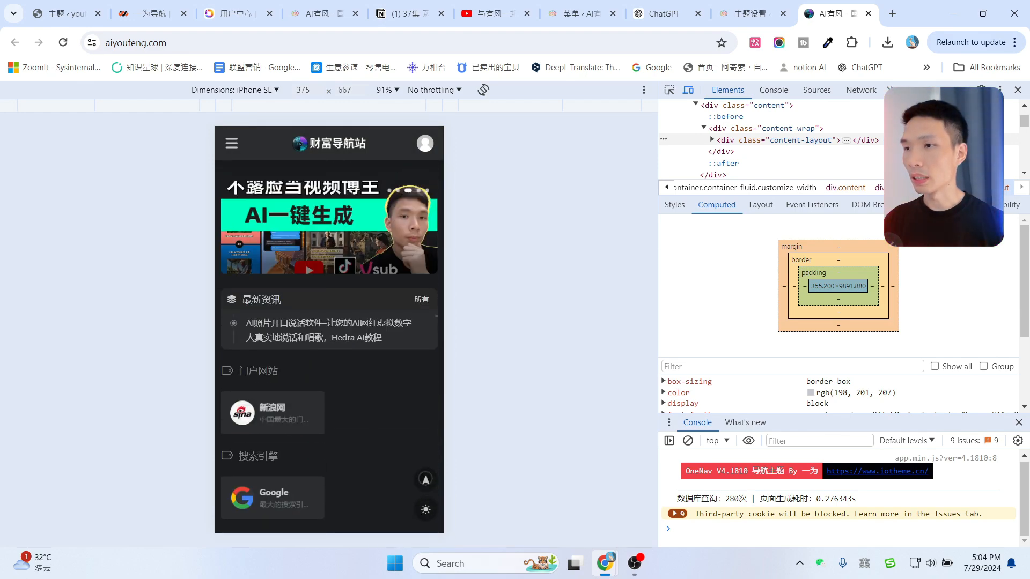
Close DevTools and toggle the desktop site between dark and light, ending in light.
click(1019, 90)
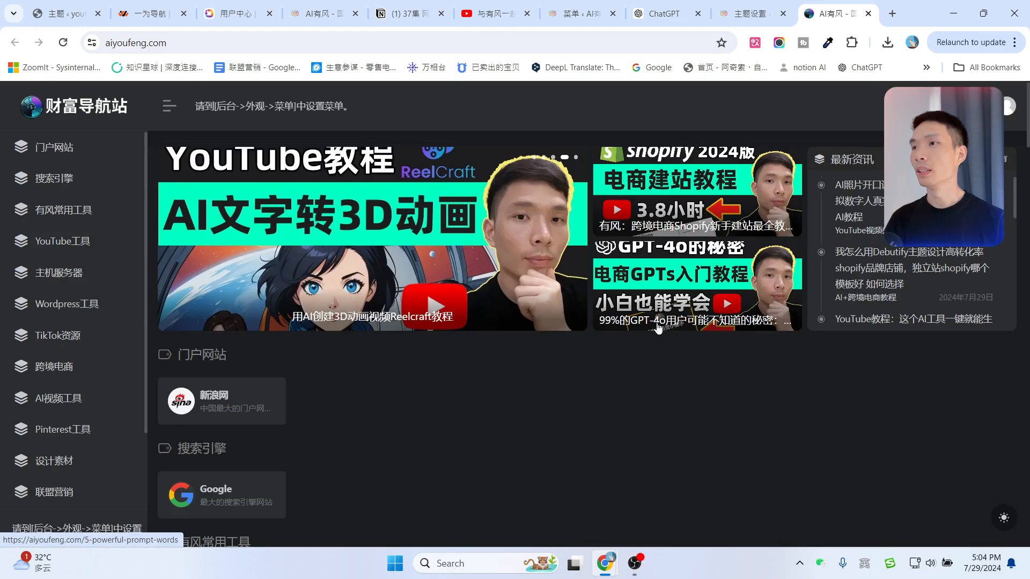
click(1004, 520)
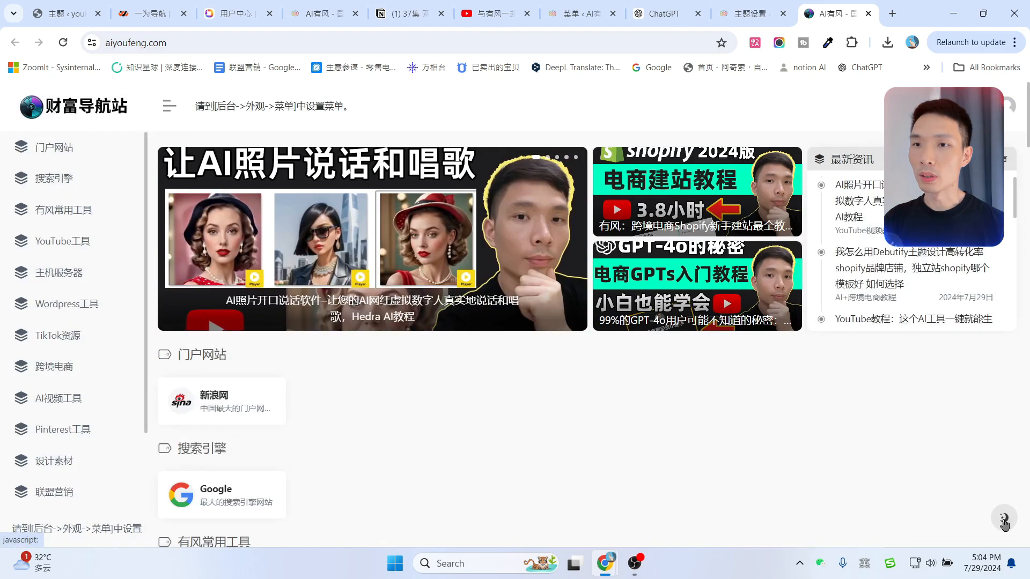
click(1003, 520)
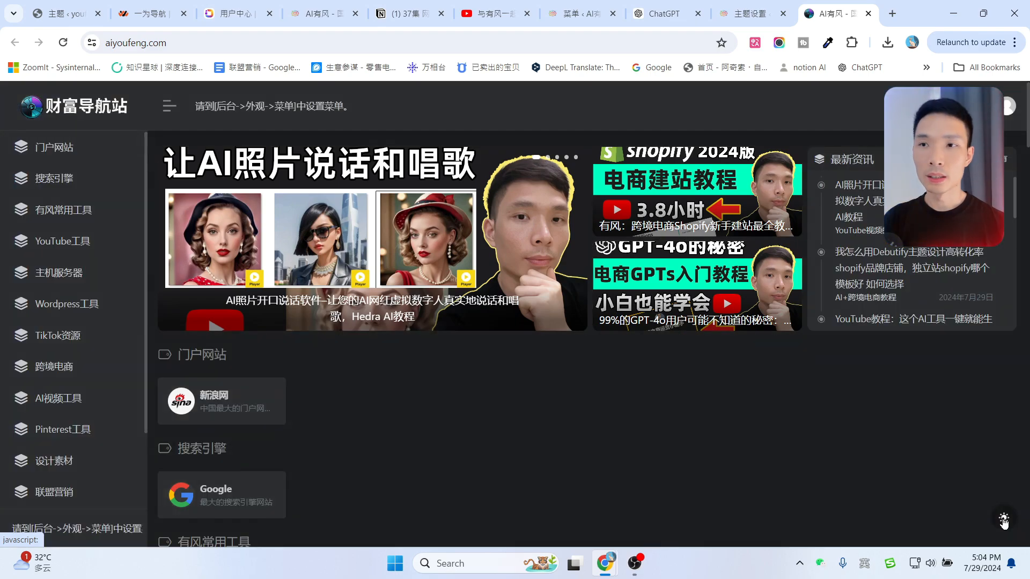
click(1004, 520)
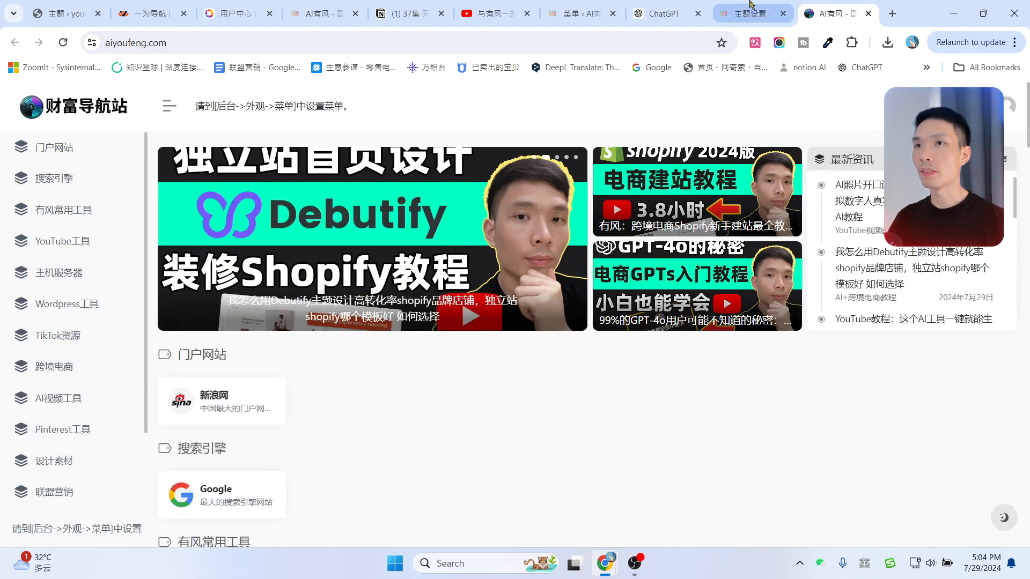
click(751, 12)
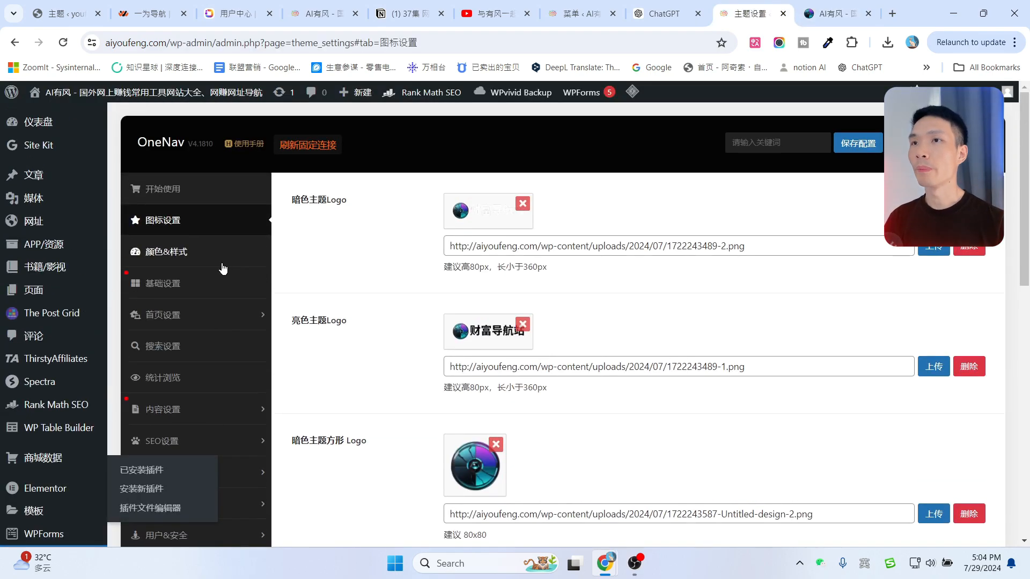
Try the 暗色 colour theme and manual theme switching, then revert to following the system.
click(158, 257)
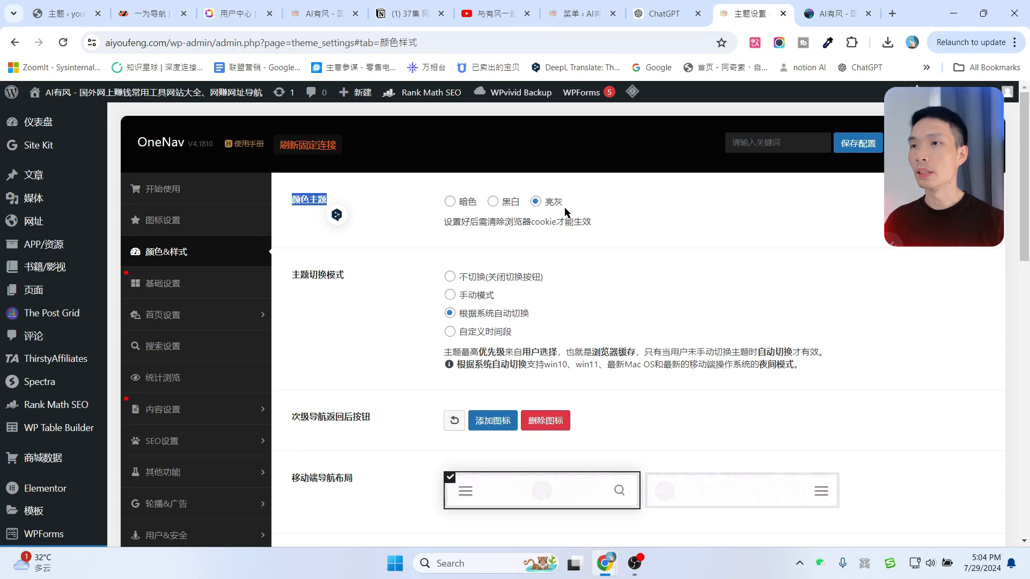
click(450, 202)
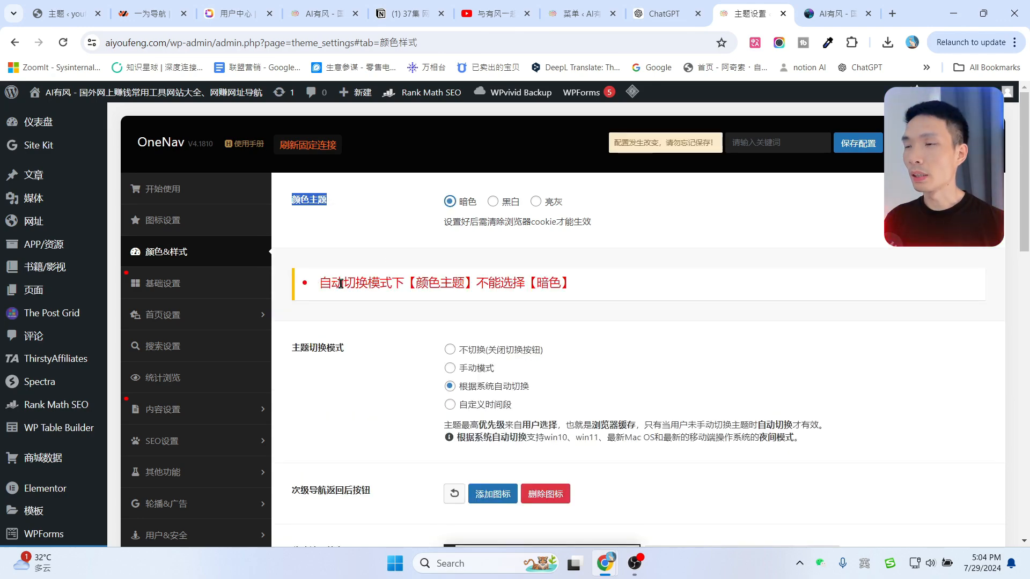
scroll(330, 321, down, 1)
drag(291, 283, 363, 282)
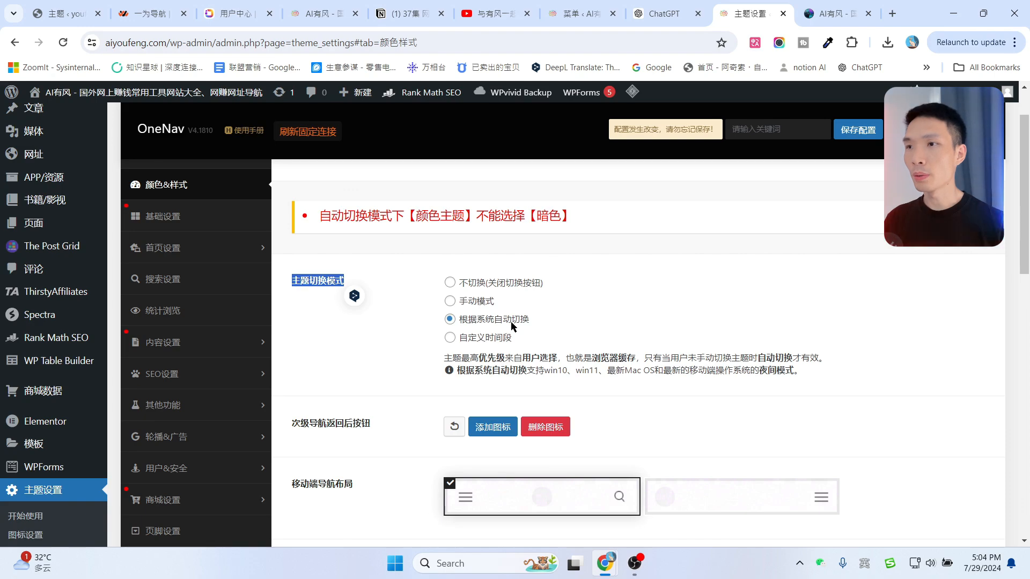
click(450, 302)
scroll(672, 336, up, 1)
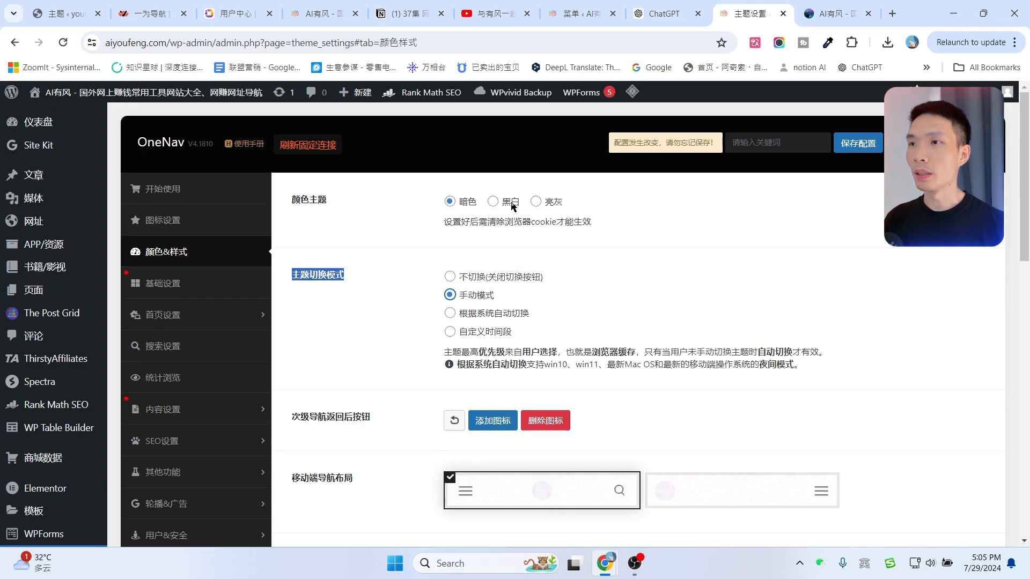
click(450, 314)
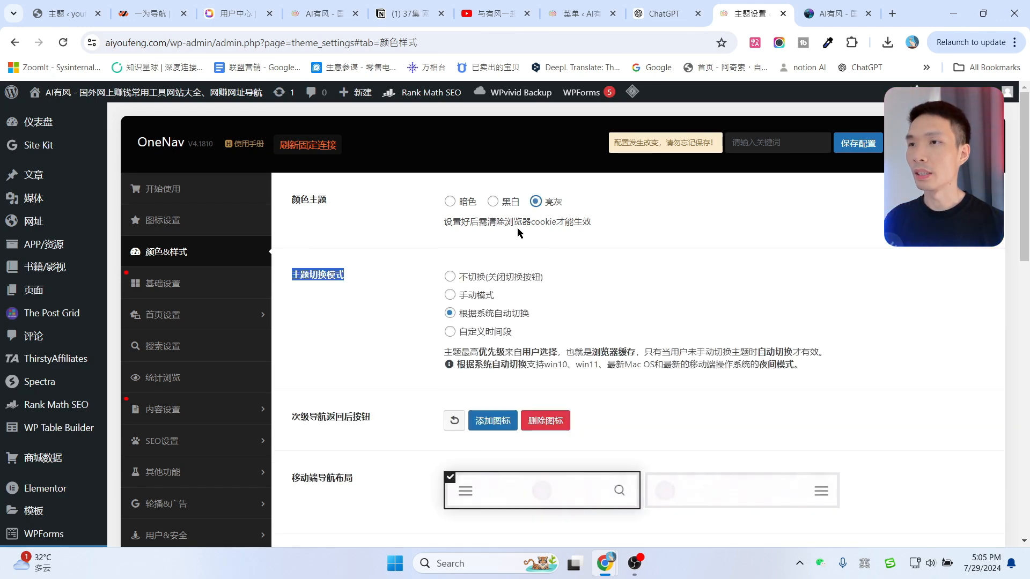
click(587, 307)
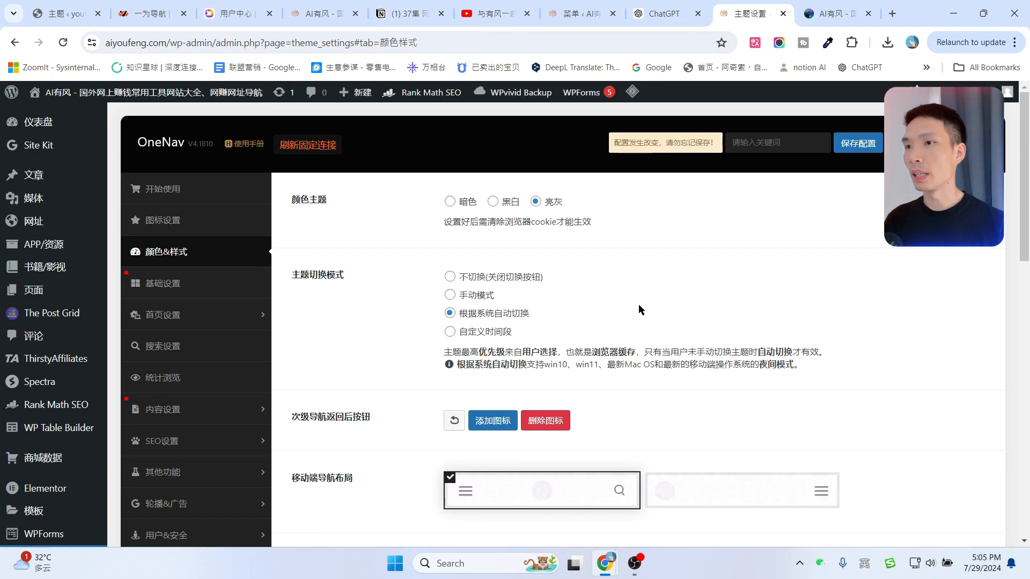
Try the second mobile navigation layout, then go back to the first.
scroll(640, 301, down, 3)
drag(292, 277, 351, 275)
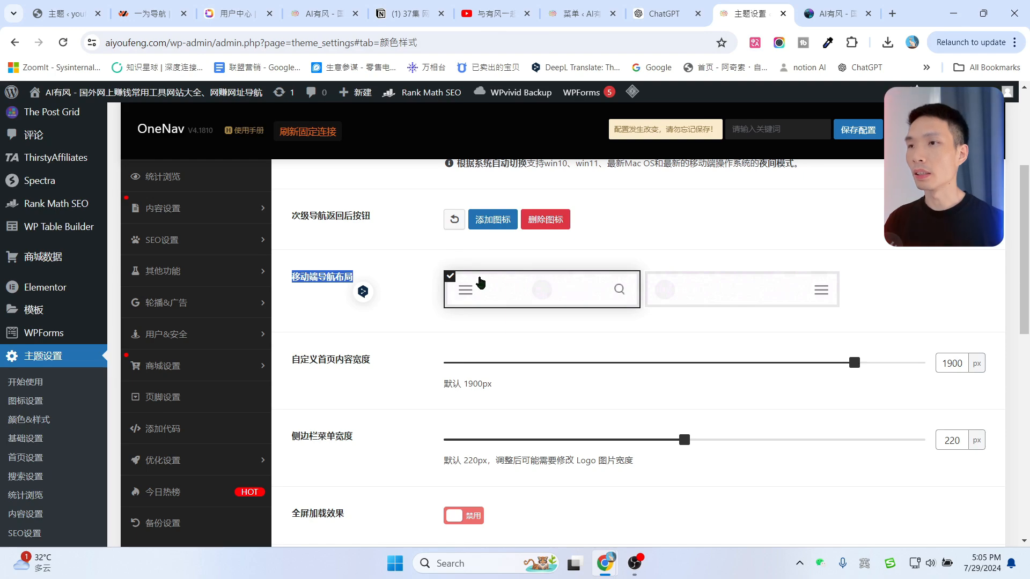
click(729, 293)
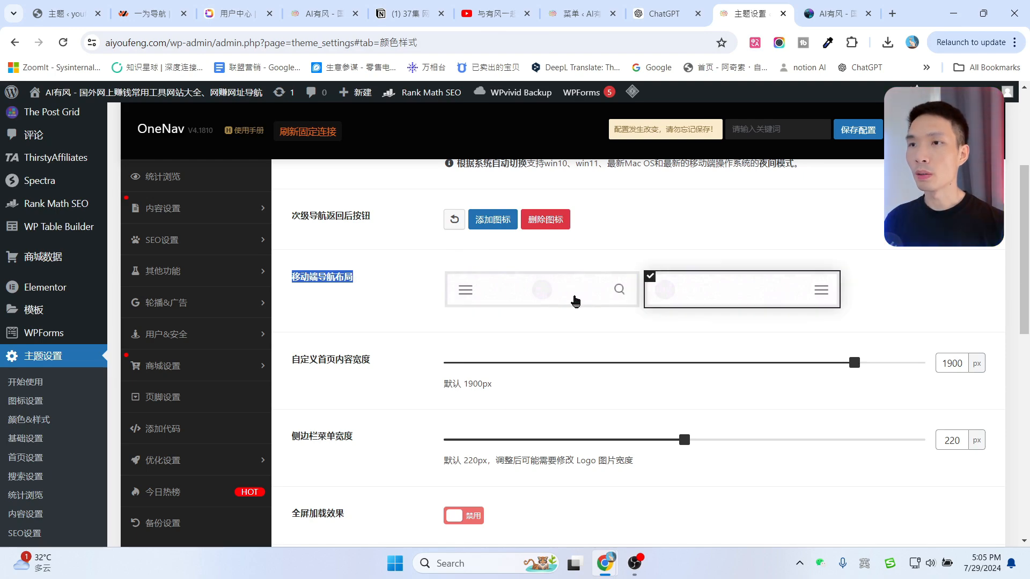
click(542, 294)
Open the live site's mobile preview and check its side navigation menu.
click(837, 14)
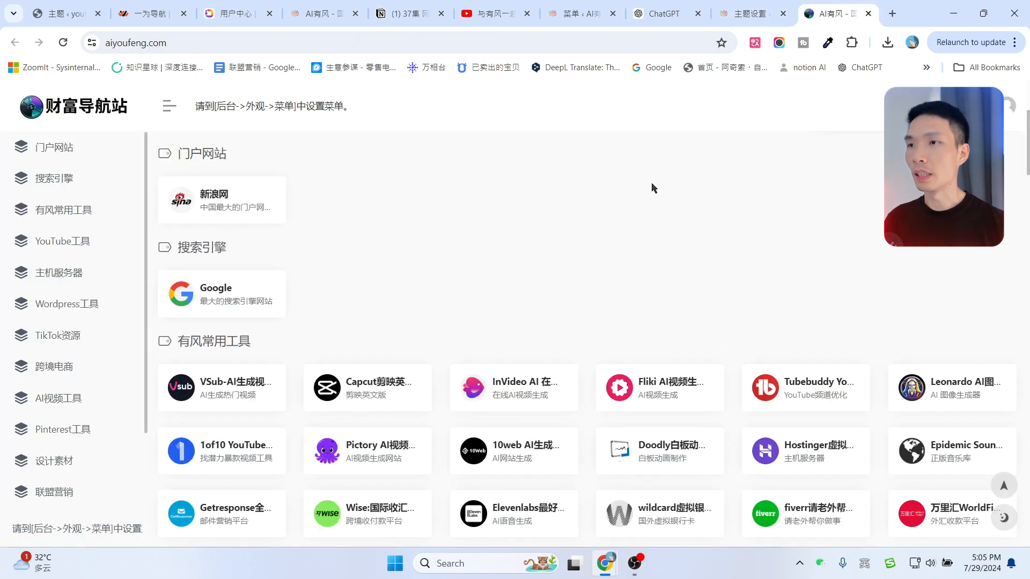
right_click(651, 184)
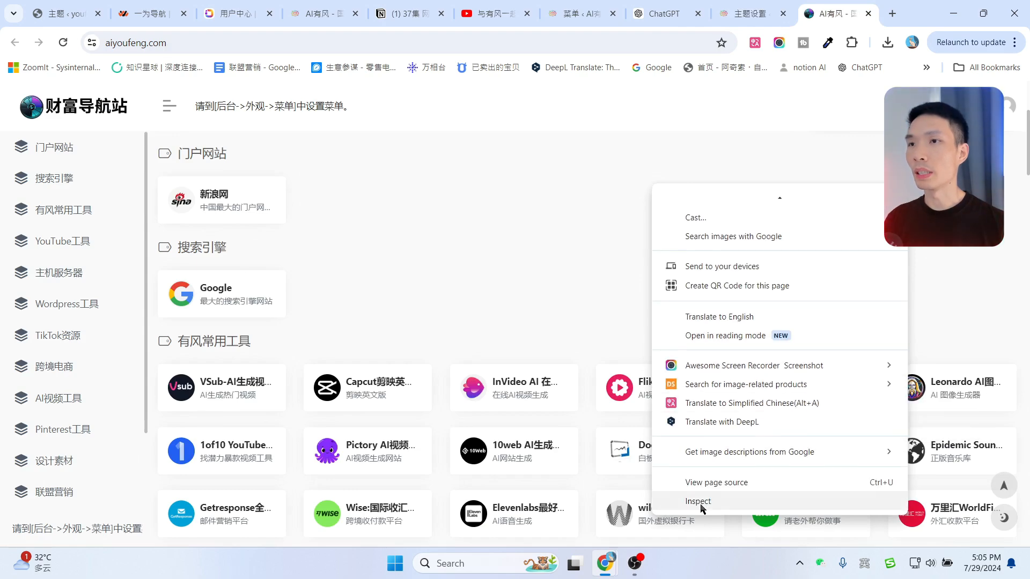
click(697, 497)
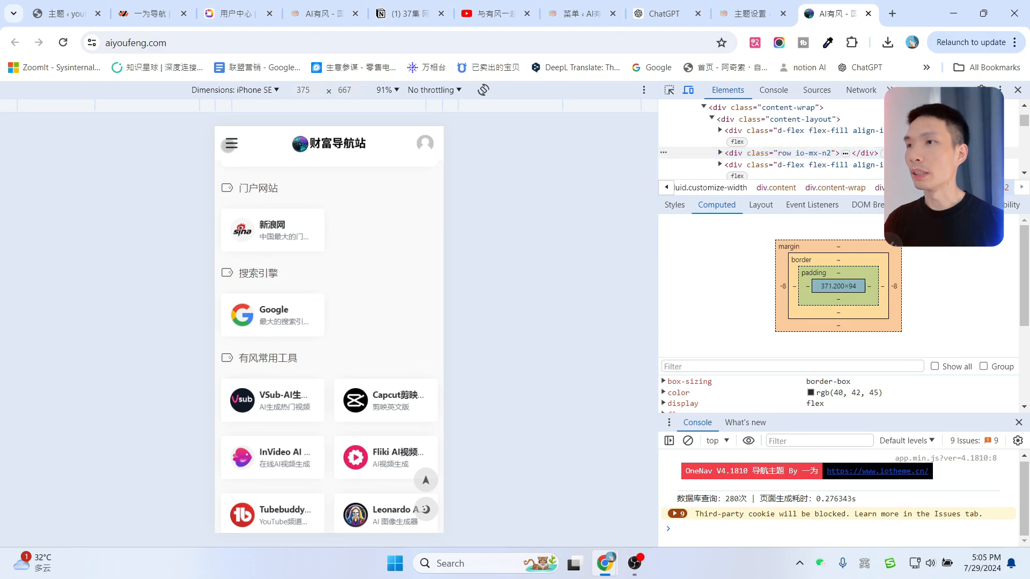
click(231, 145)
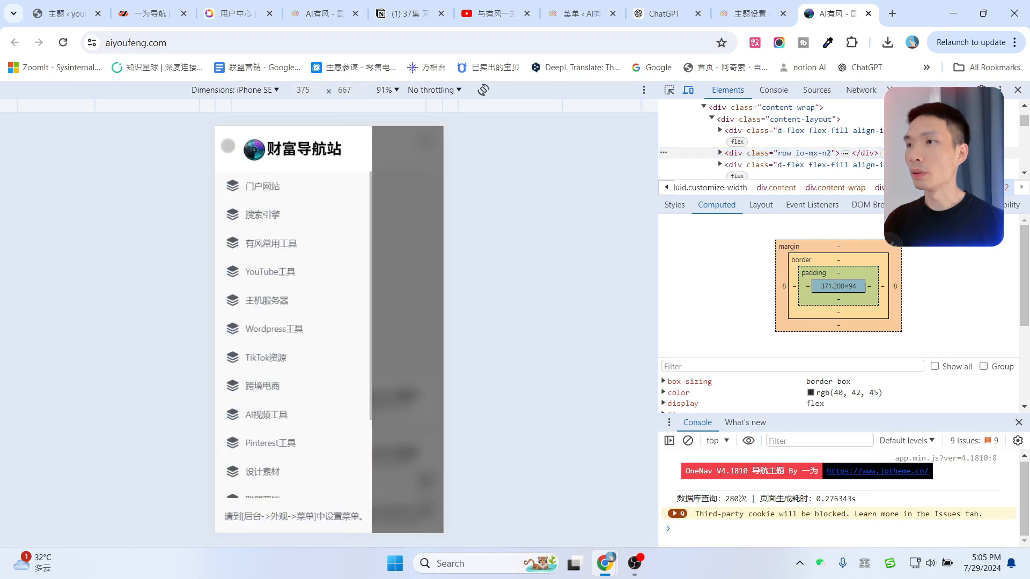
click(752, 7)
Save and test the second mobile navigation layout, then revert to the first and save.
click(784, 303)
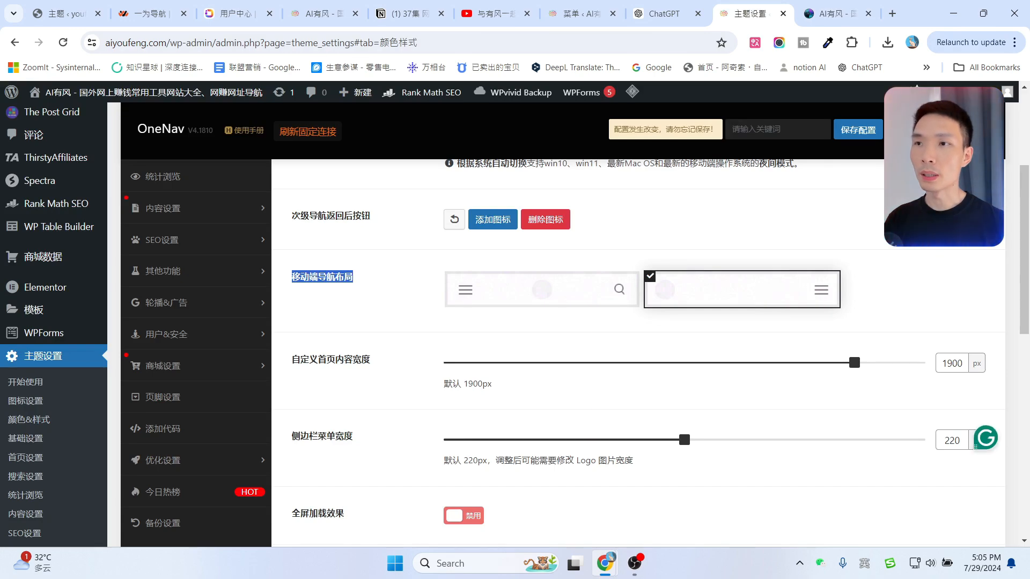
click(858, 134)
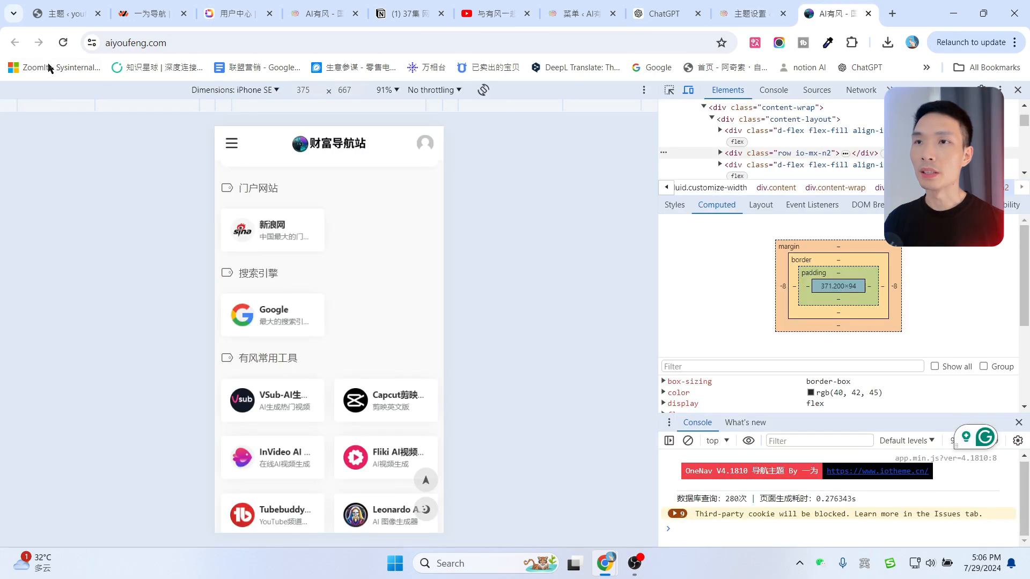
click(63, 42)
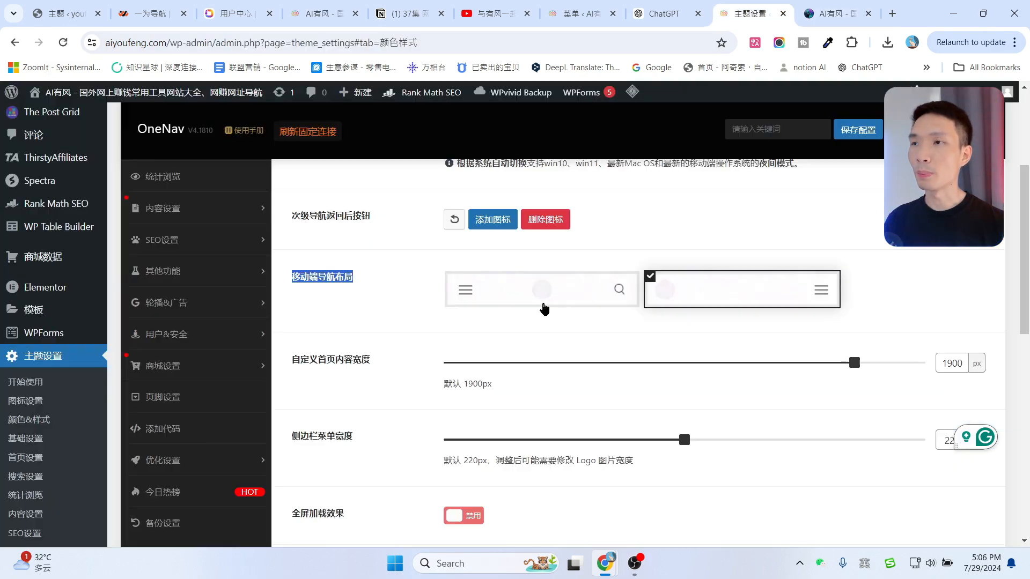
click(541, 292)
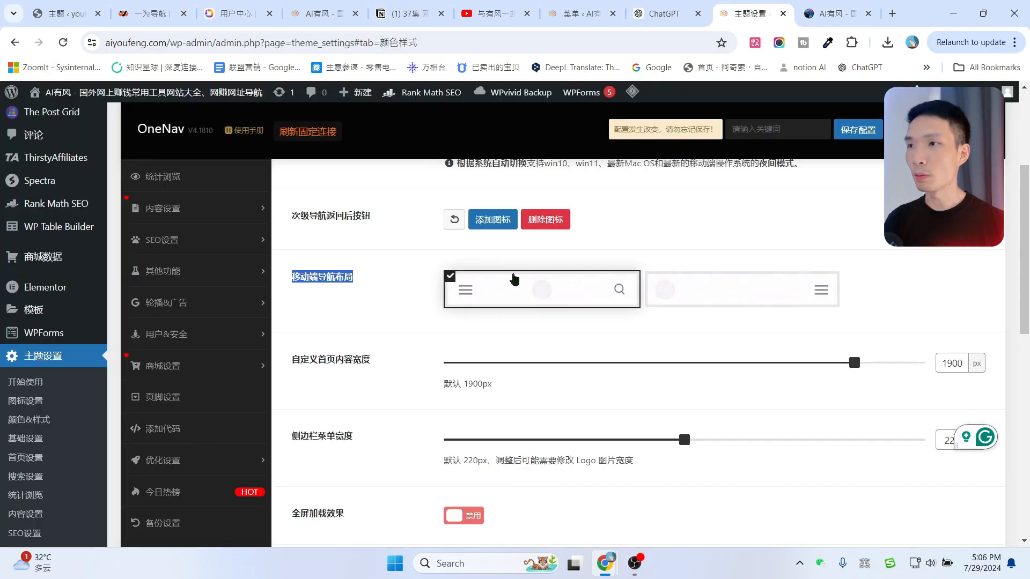
click(857, 134)
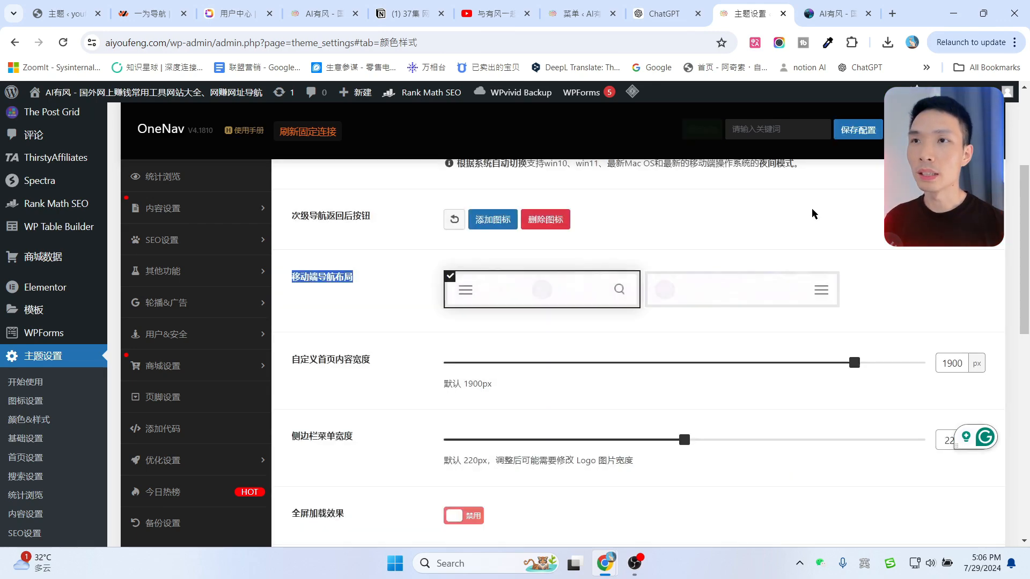
Set homepage content width to 1000 px, save, and check it on the site.
scroll(794, 241, down, 1)
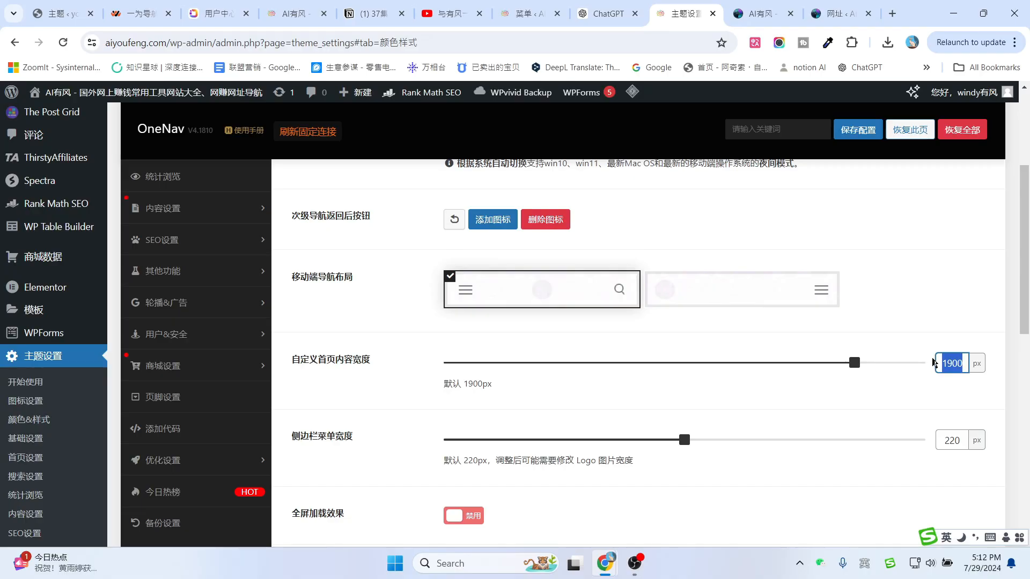
text(1000)
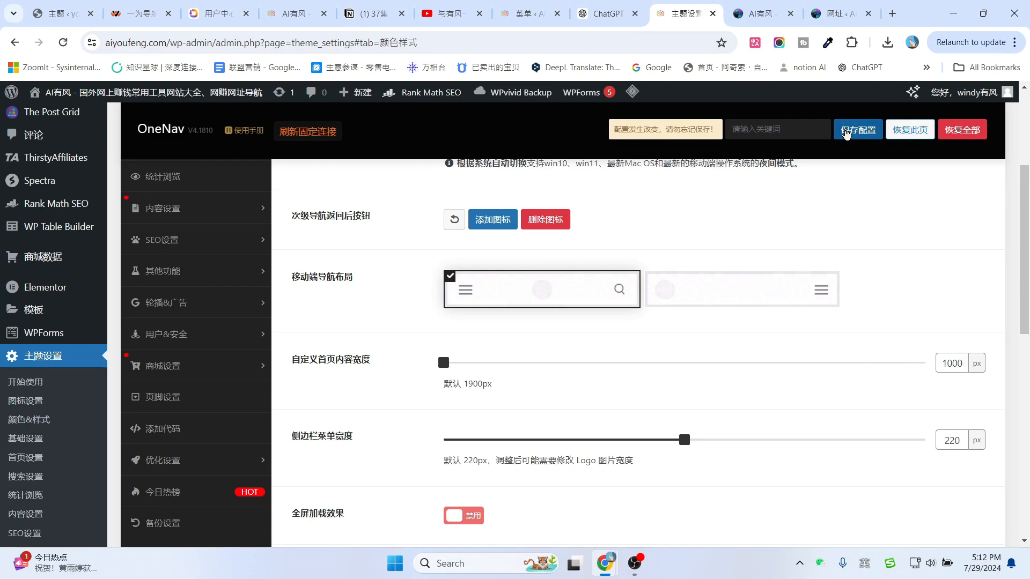
click(846, 134)
click(761, 17)
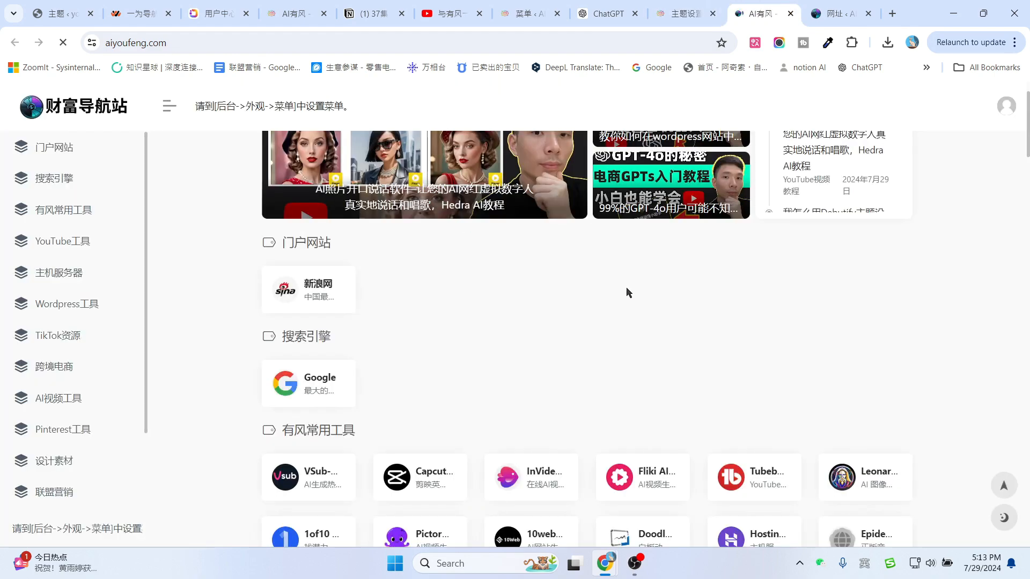
scroll(633, 290, up, 1)
scroll(213, 232, down, 2)
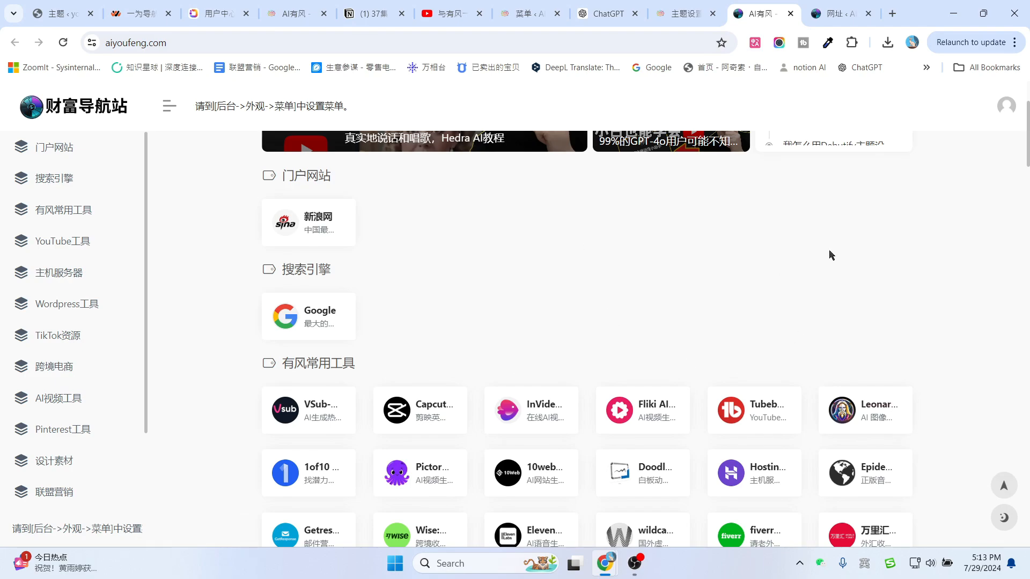
scroll(436, 294, down, 10)
scroll(616, 290, up, 5)
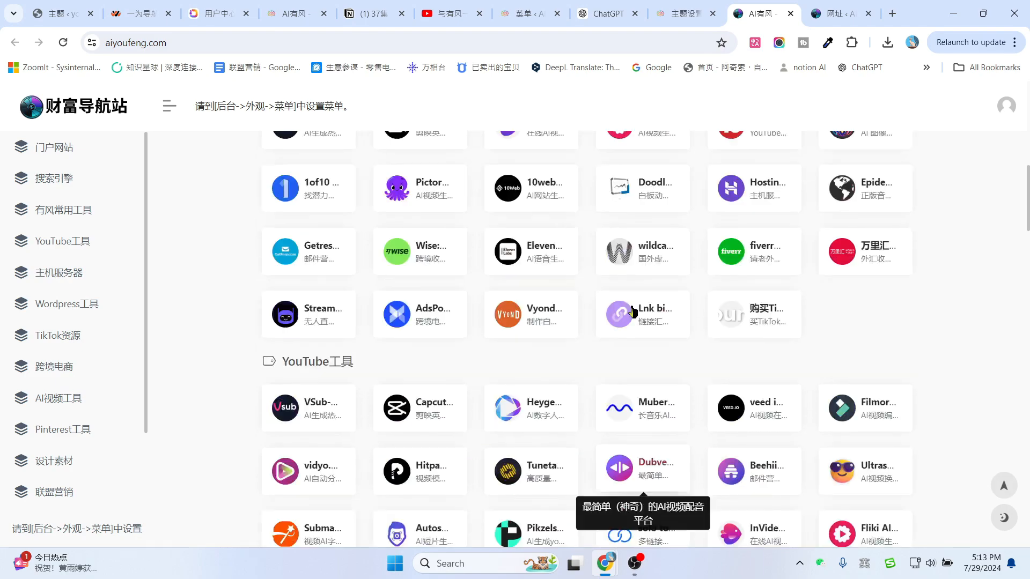
scroll(633, 311, down, 7)
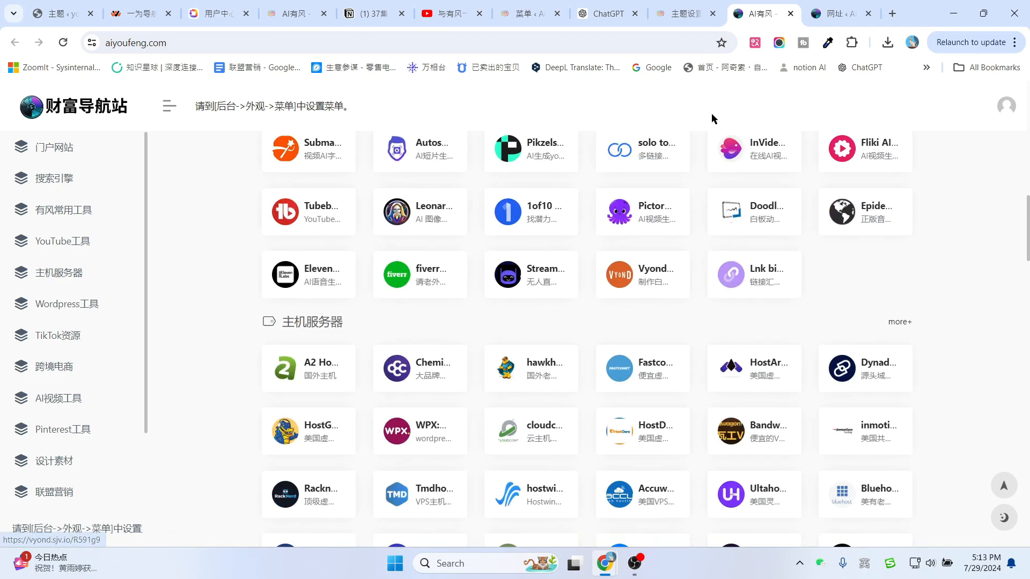
click(689, 12)
Restore the content width to 1900 px, save, and refresh the site.
double_click(966, 365)
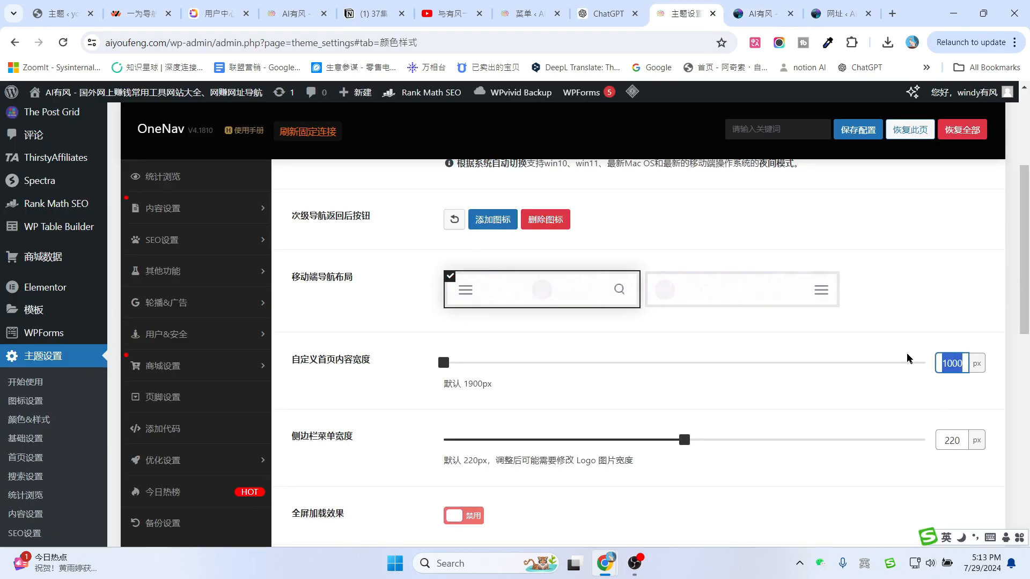
text(1900)
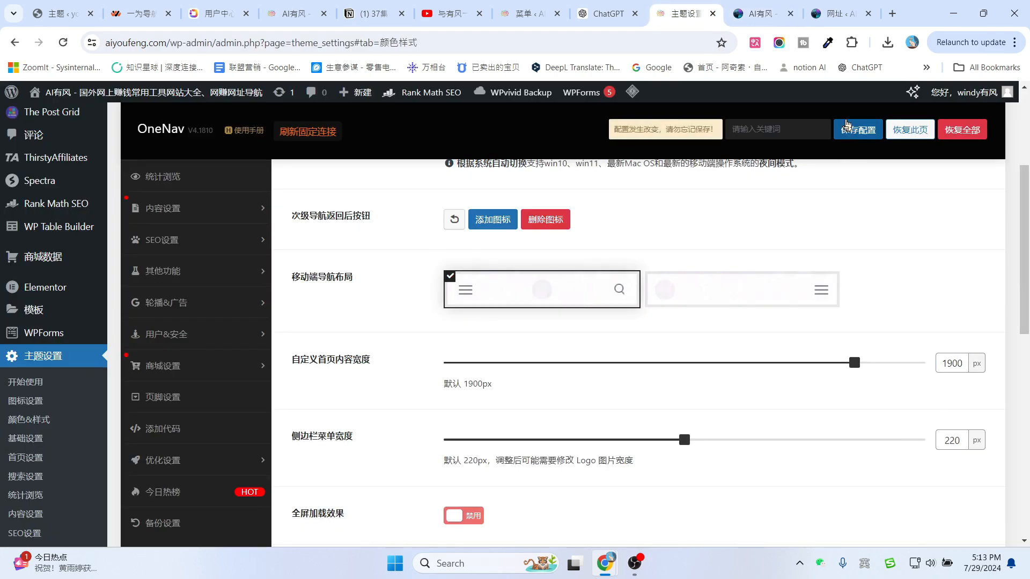
click(851, 130)
click(785, 7)
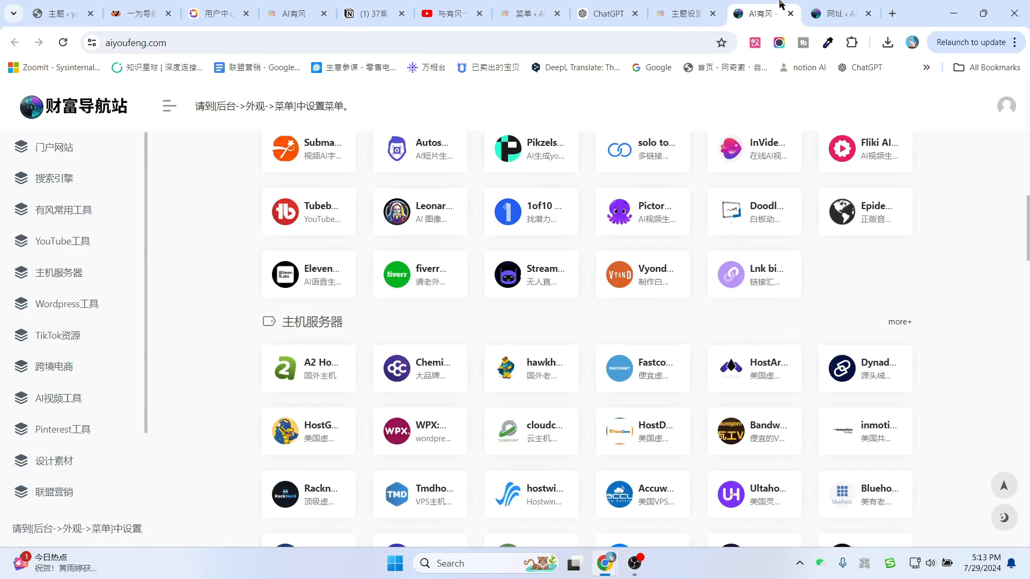
click(62, 43)
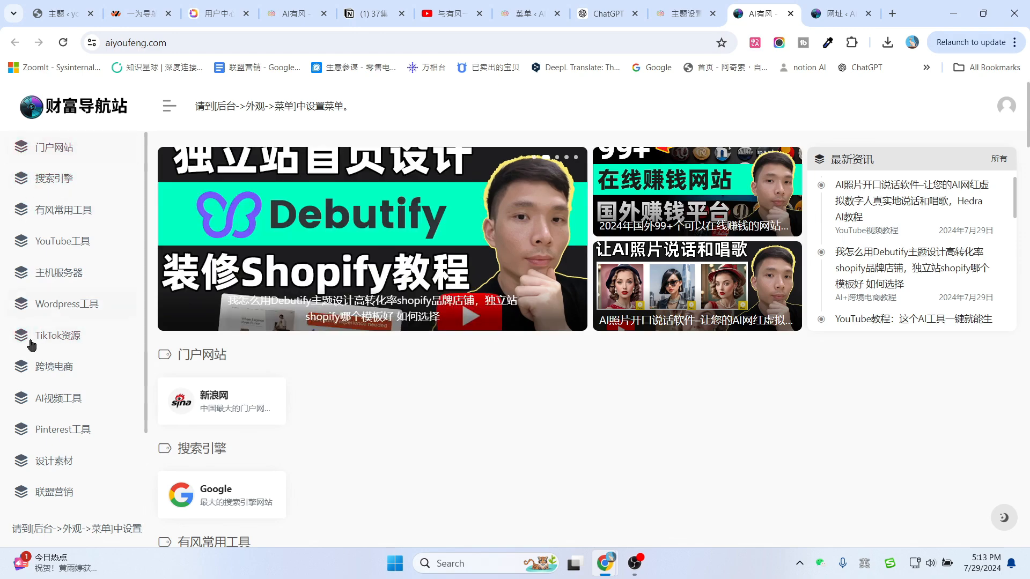
Narrow the sidebar menu width to 120 px, save, and reload the site.
click(680, 13)
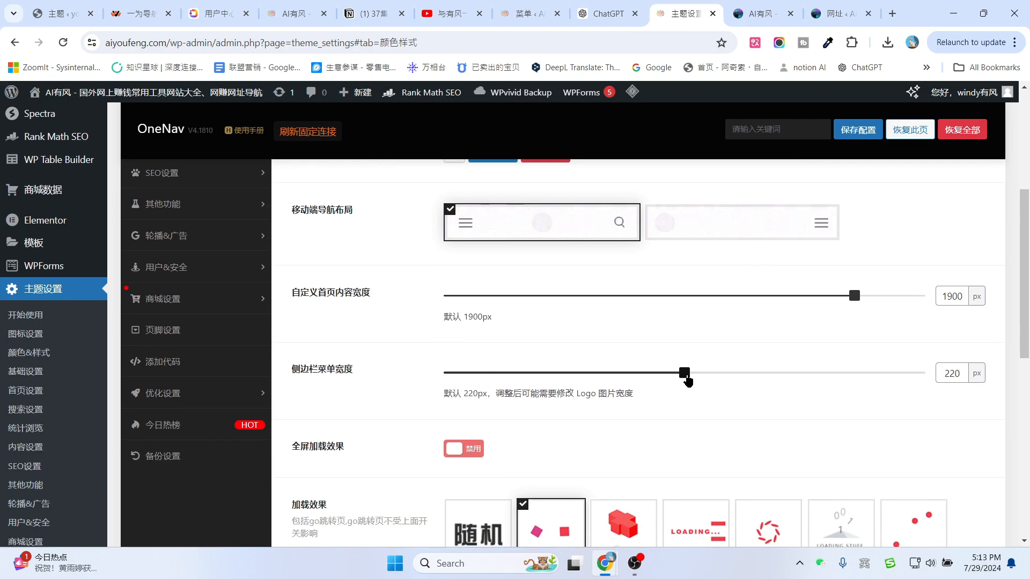
drag(685, 374, 371, 384)
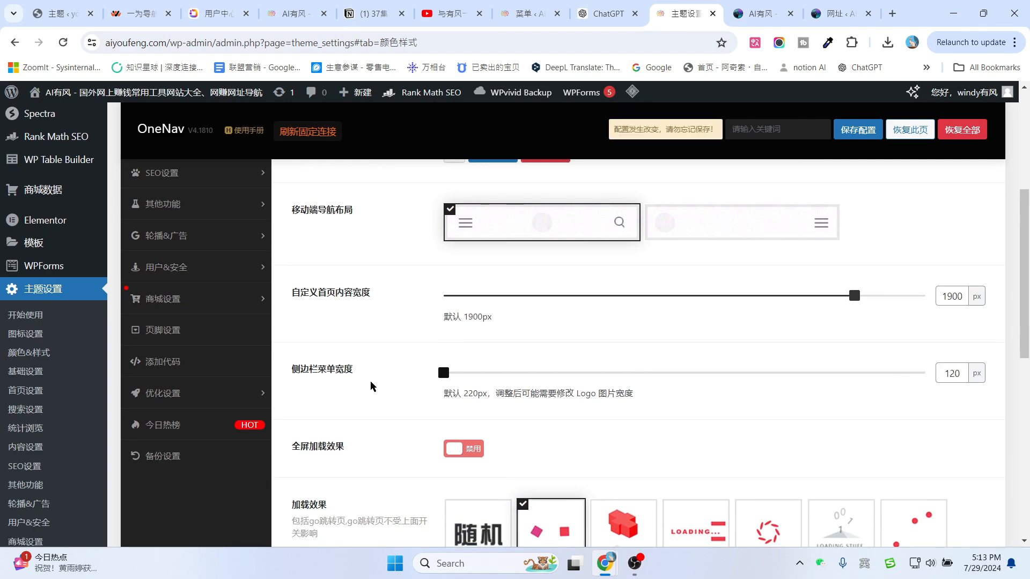
click(858, 129)
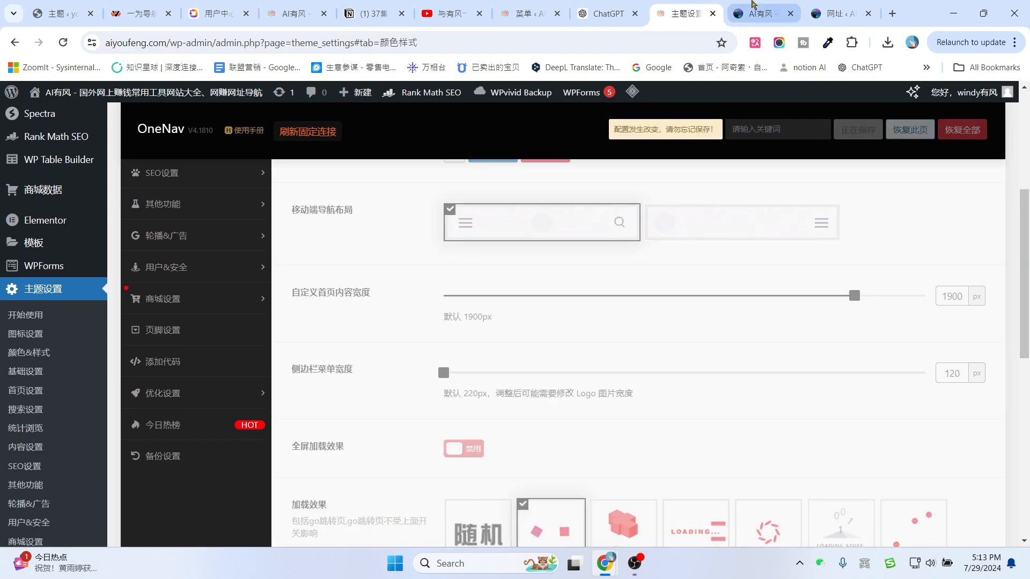
click(758, 4)
key(F5)
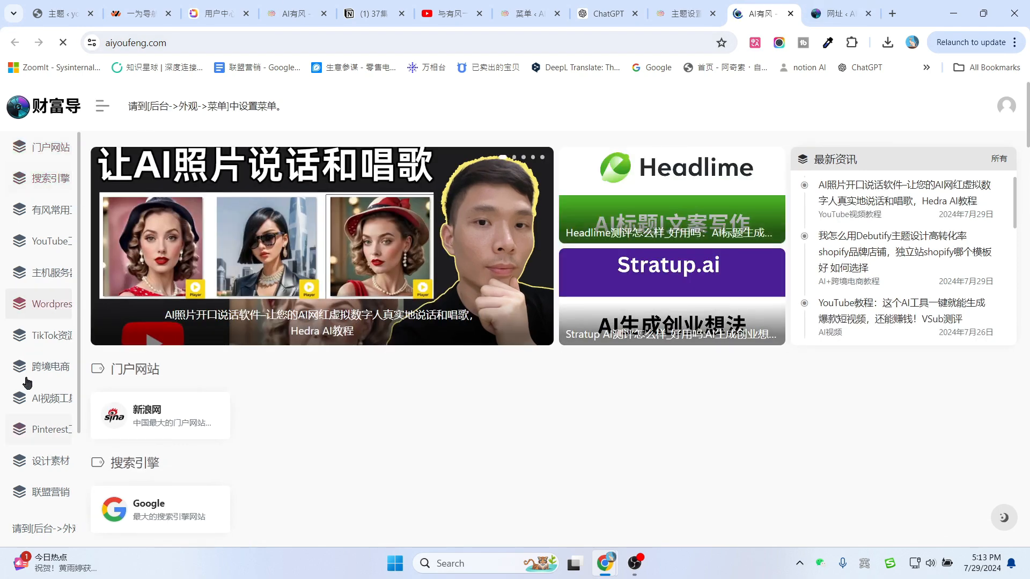
Restore the sidebar menu width to 220 px and save.
click(687, 13)
double_click(953, 373)
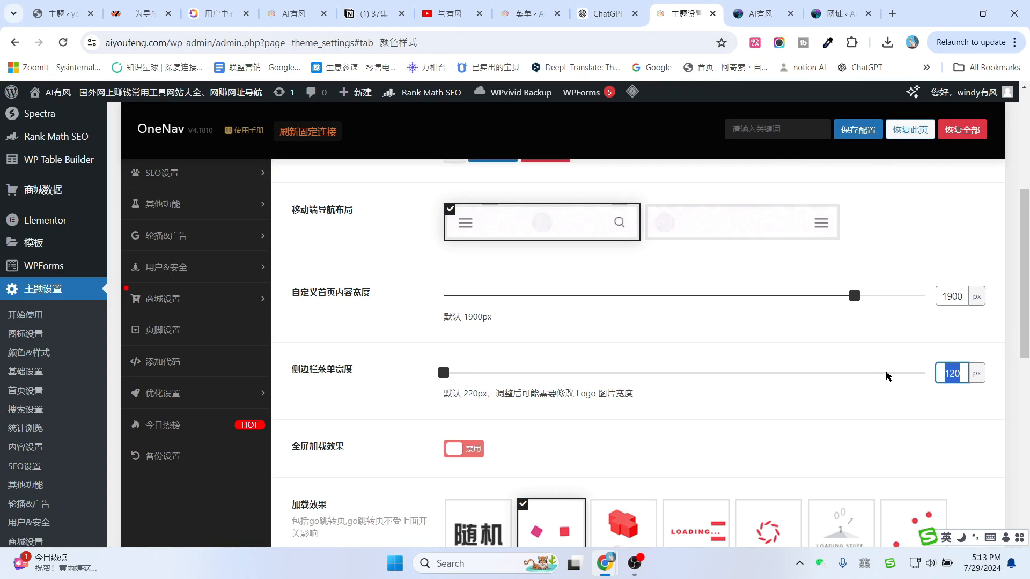
text(220)
click(862, 132)
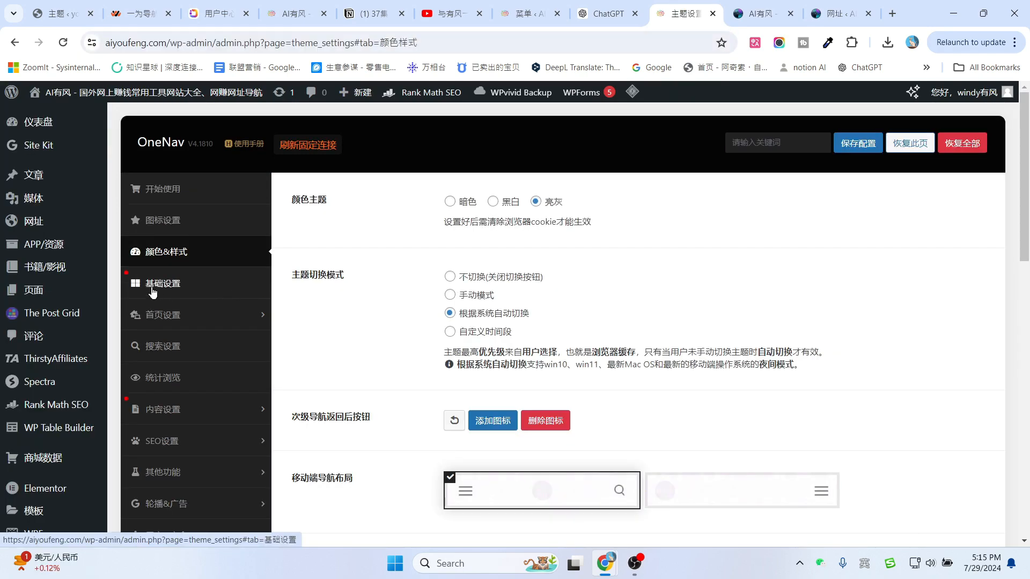
click(153, 290)
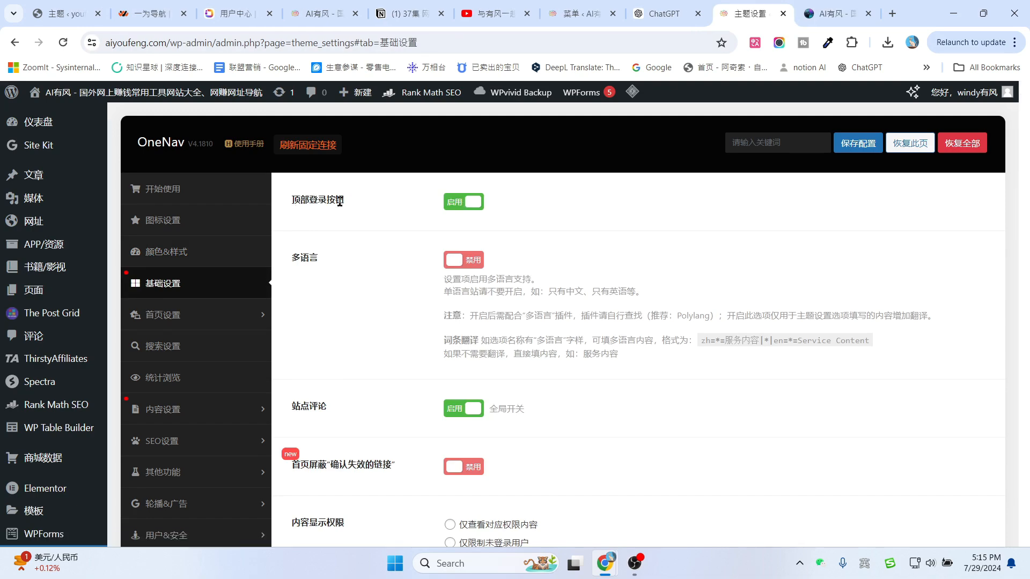
click(821, 5)
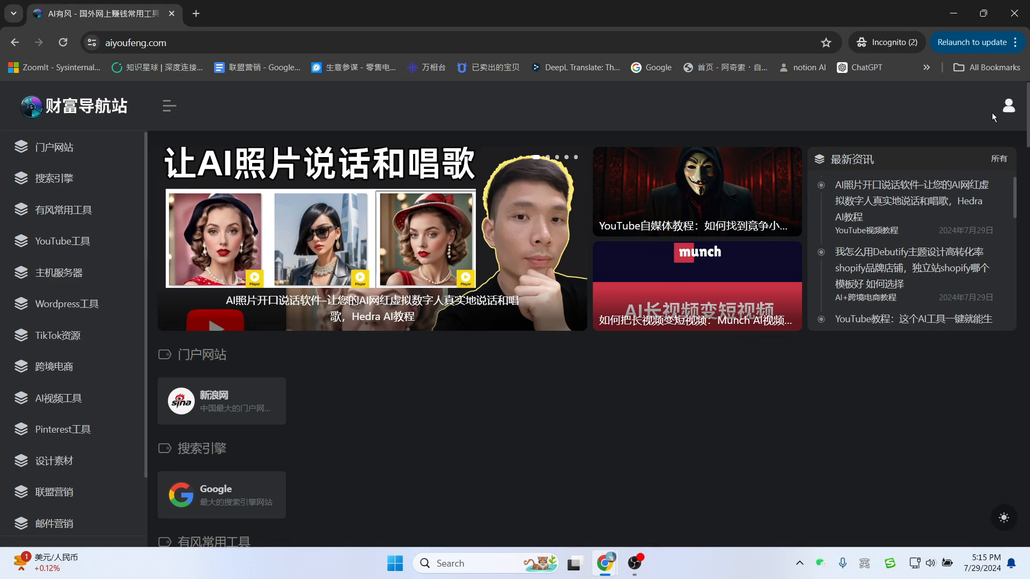
click(1007, 110)
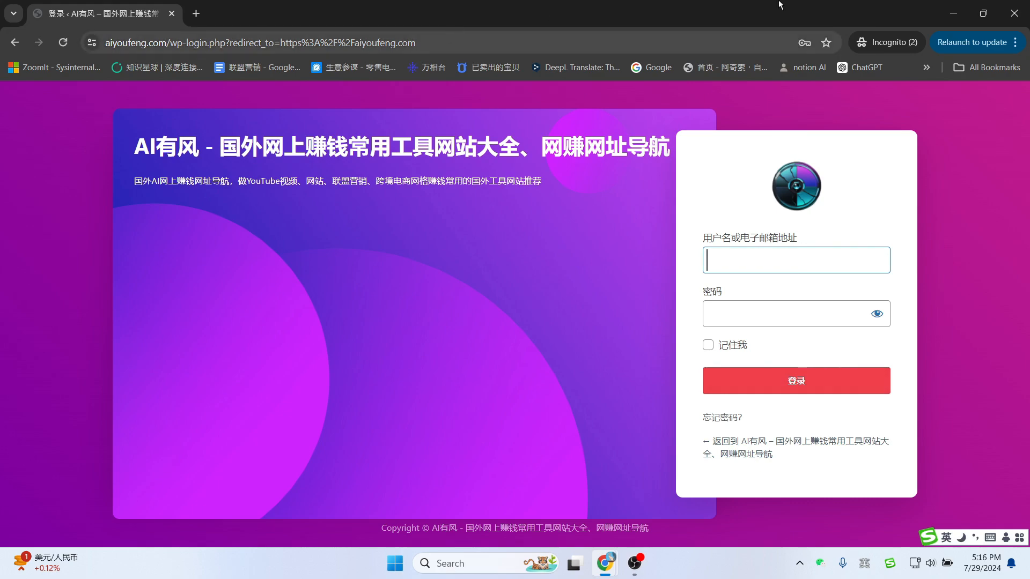
click(957, 15)
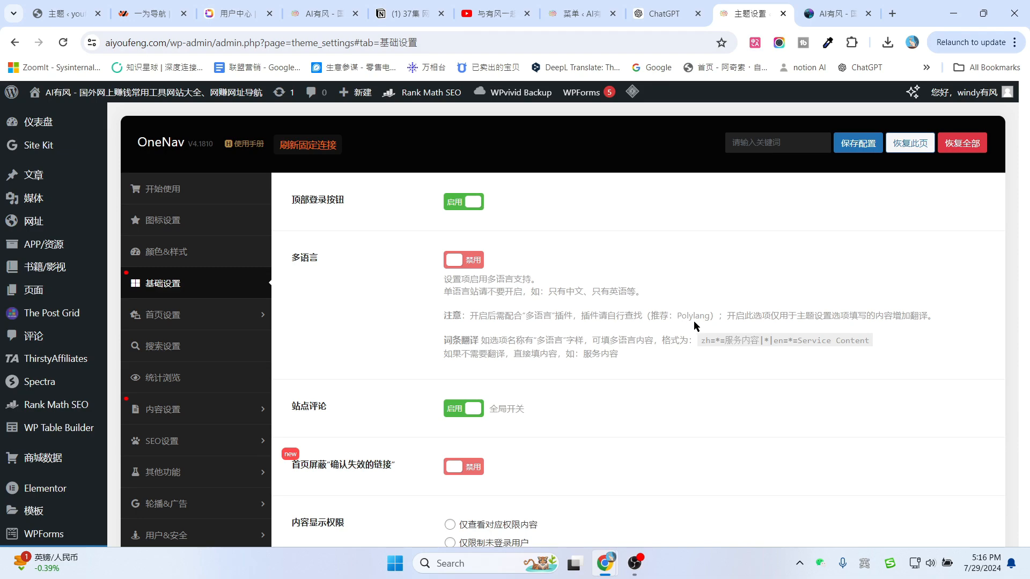
Review the Polylang note in the settings and look over the site's front page.
drag(715, 314, 719, 315)
click(722, 262)
scroll(756, 351, down, 3)
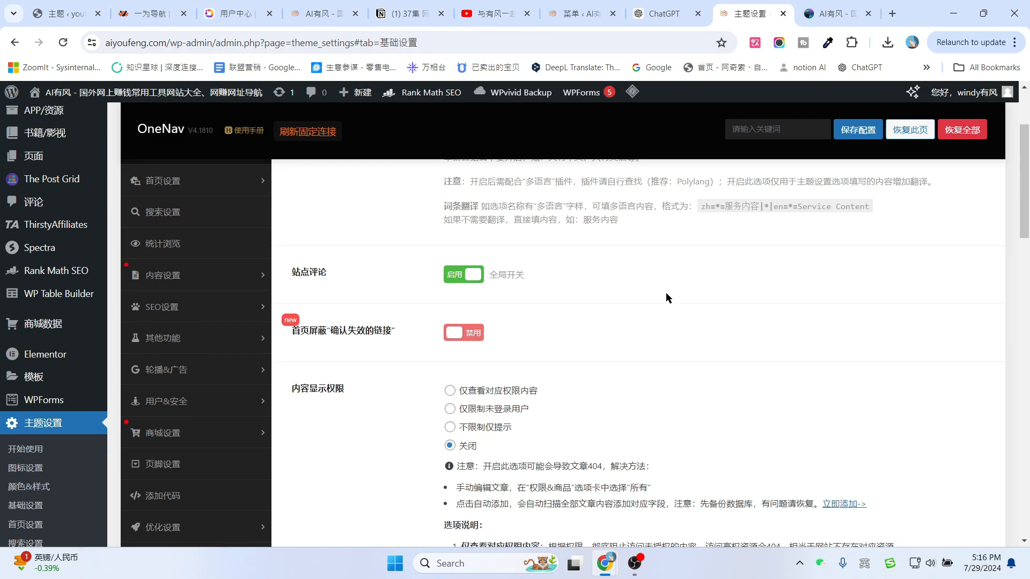
scroll(665, 293, down, 1)
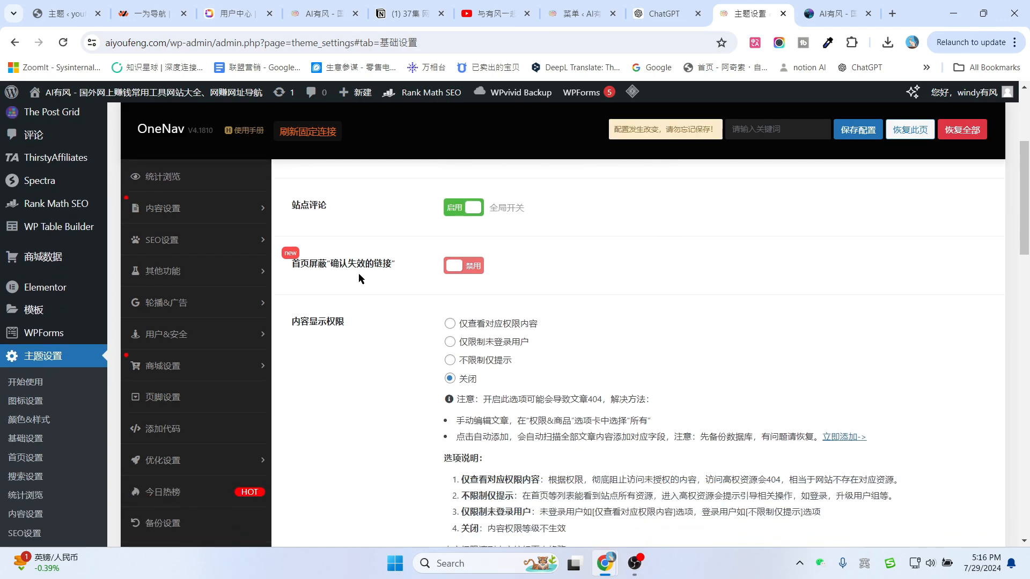
click(829, 11)
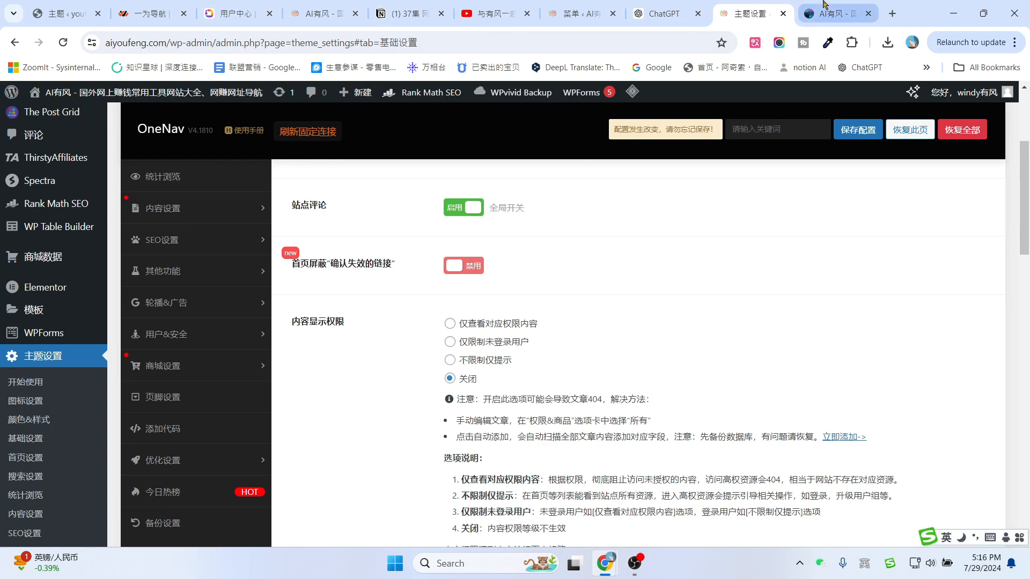
scroll(486, 322, down, 6)
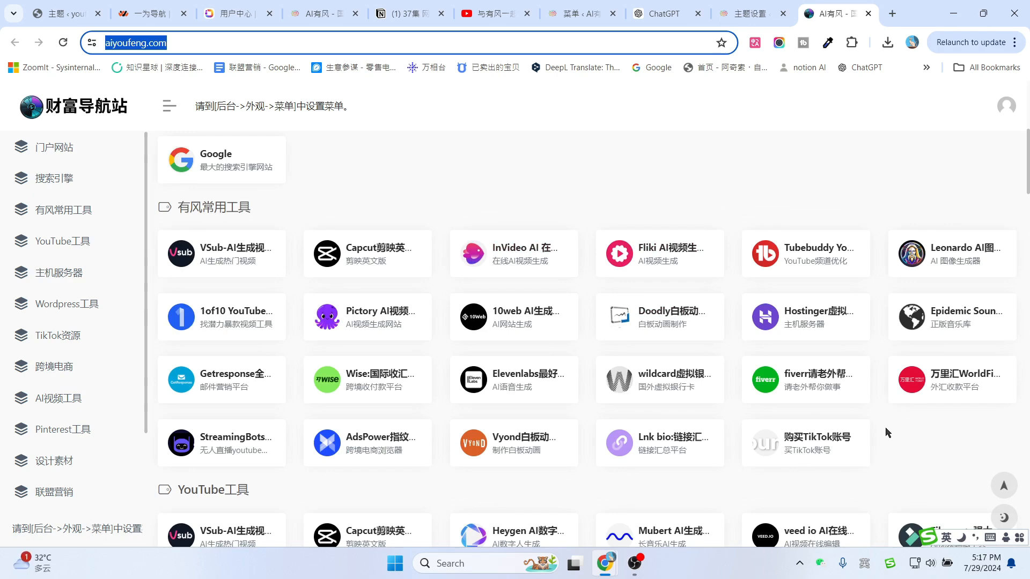
click(742, 13)
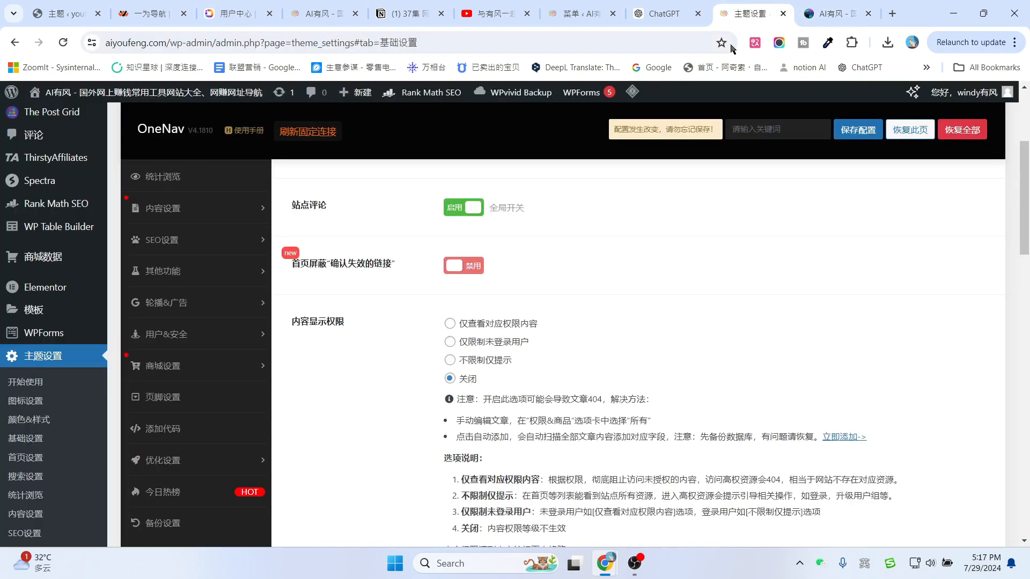
Switch 首页屏蔽"确认失效的链接" to 启用 and scroll down to the mini sidebar options.
click(463, 265)
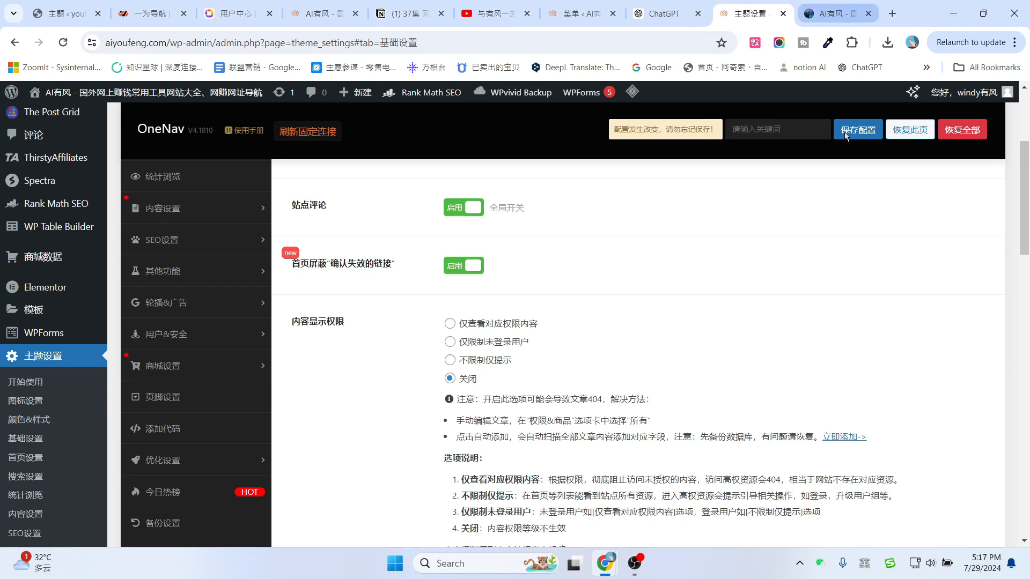
scroll(698, 302, up, 4)
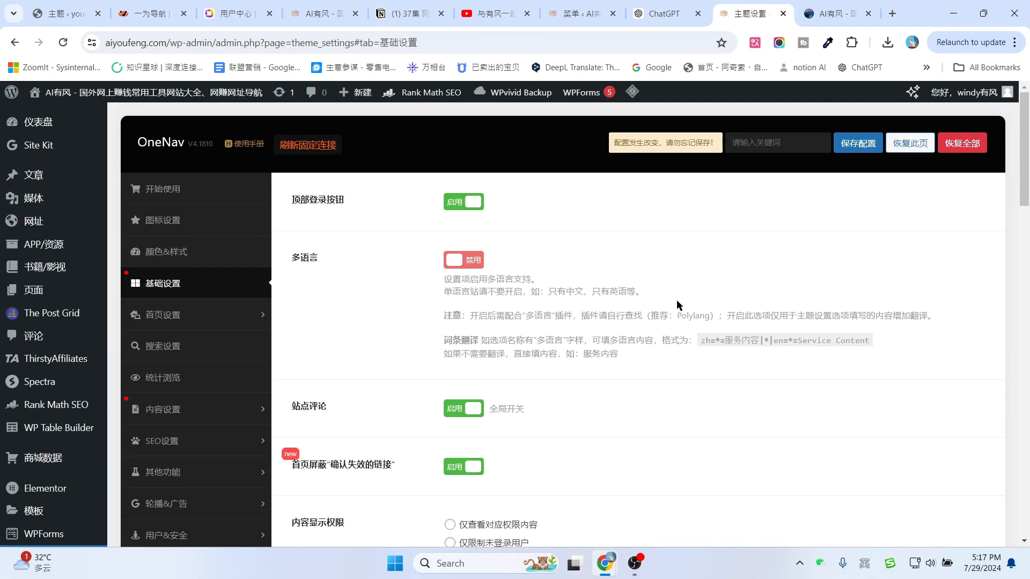
scroll(294, 323, down, 3)
scroll(558, 326, down, 1)
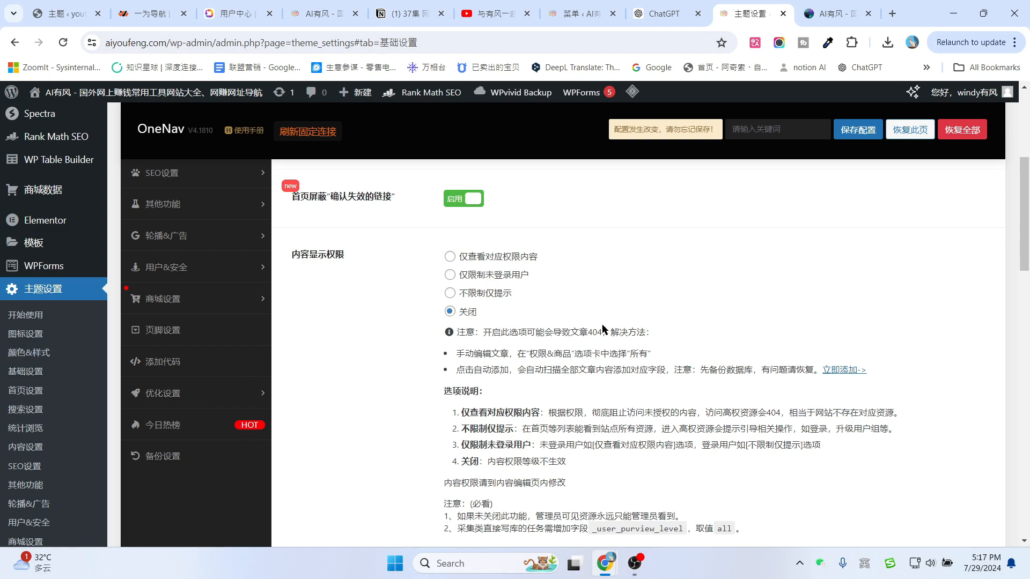
scroll(621, 349, down, 5)
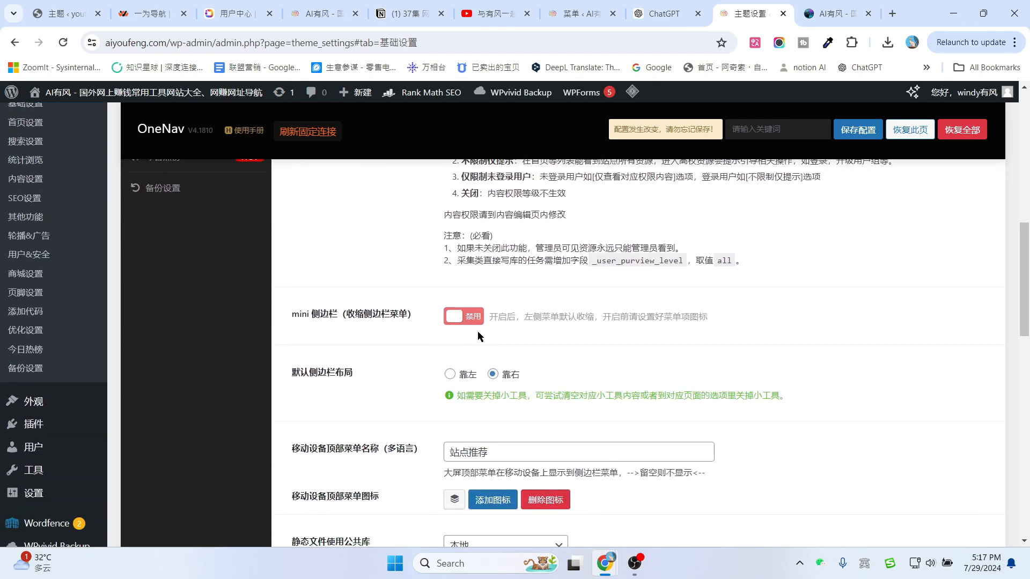
Enable the mini 侧边栏, save, and reload the live site to see the collapsed sidebar.
click(461, 322)
click(863, 131)
click(812, 6)
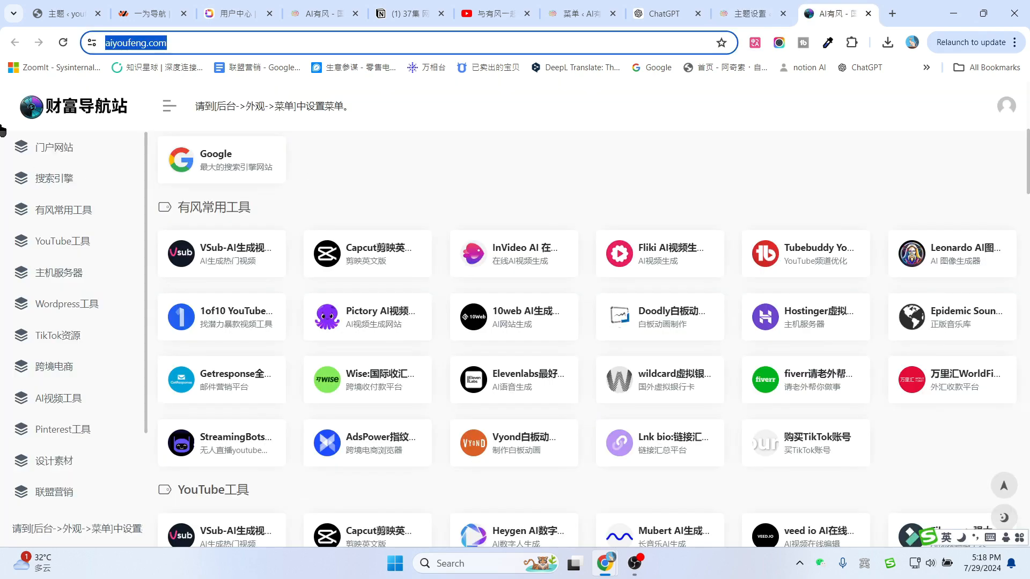
click(63, 42)
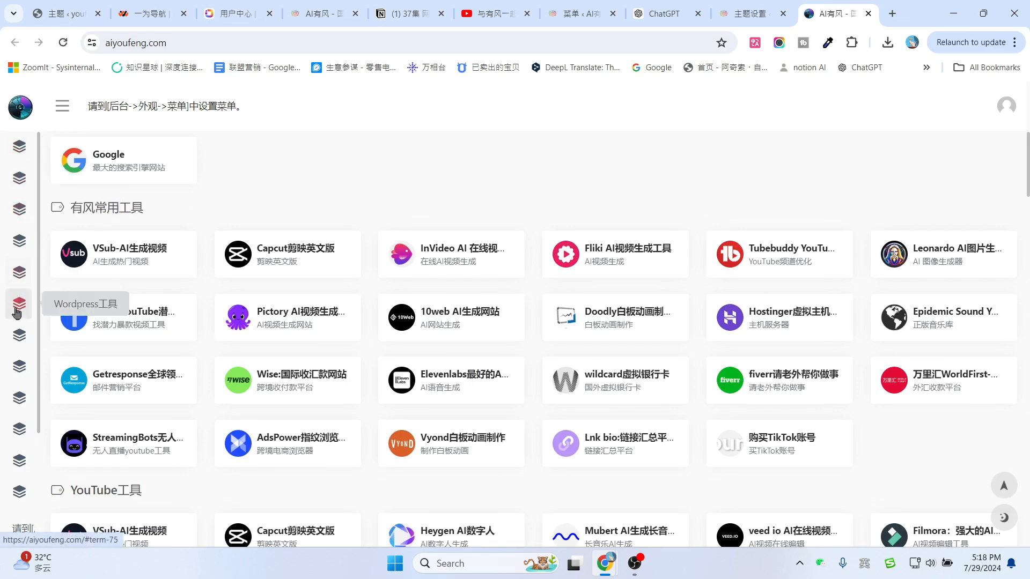
click(21, 156)
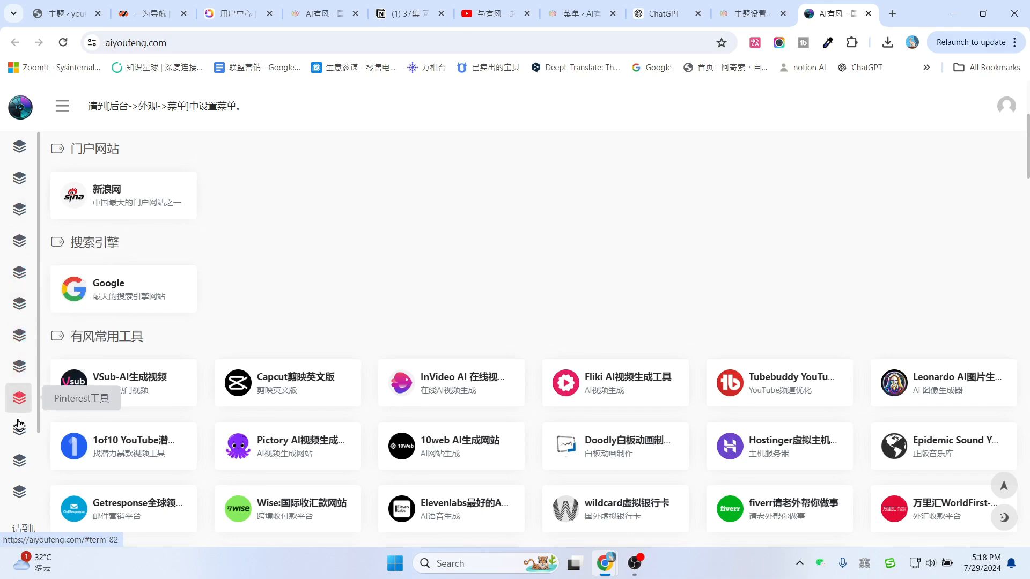
Set the mini 侧边栏 back to 禁用 and recheck the live site.
click(733, 4)
click(470, 312)
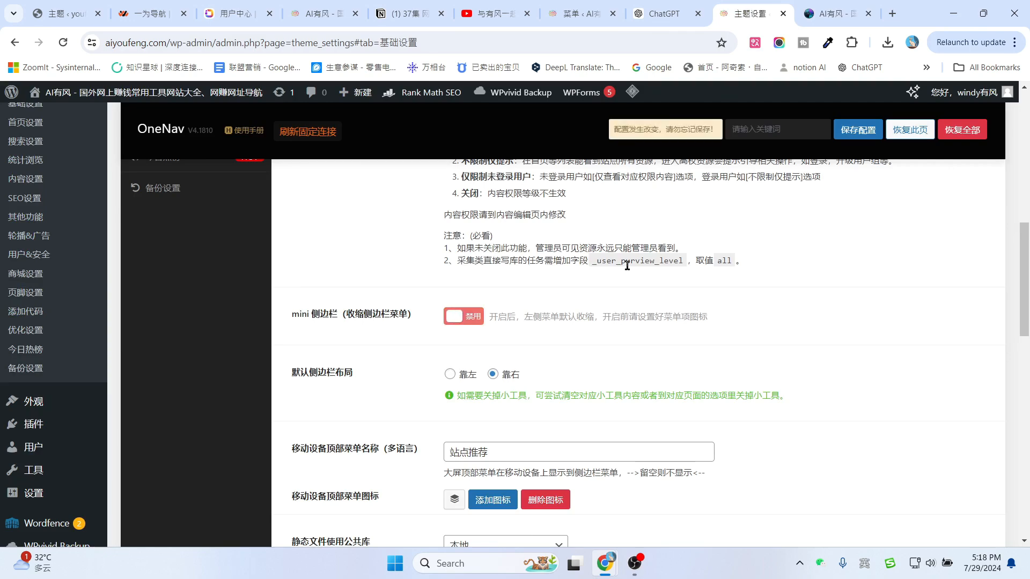
click(836, 13)
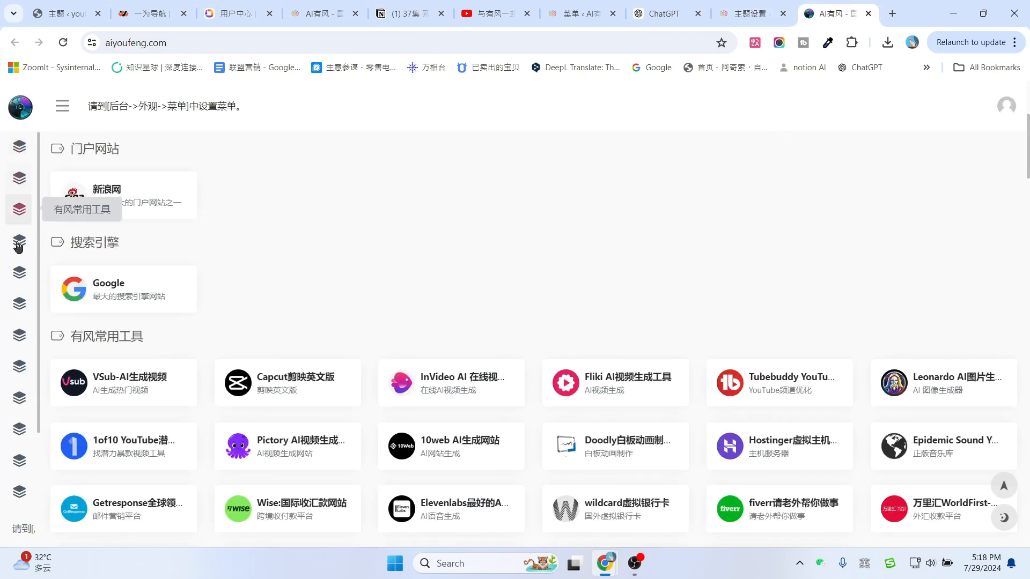
click(747, 13)
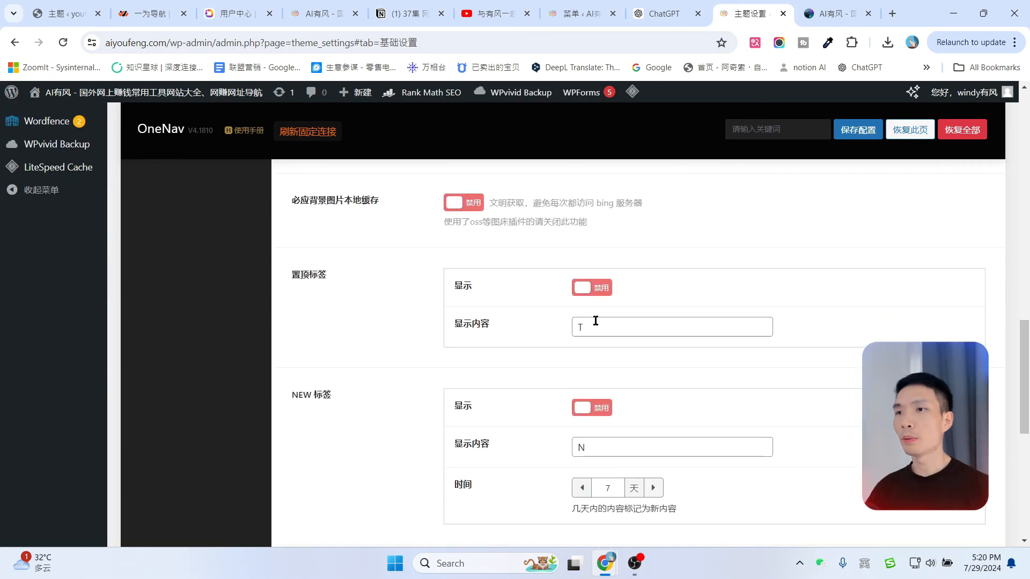
scroll(594, 319, down, 7)
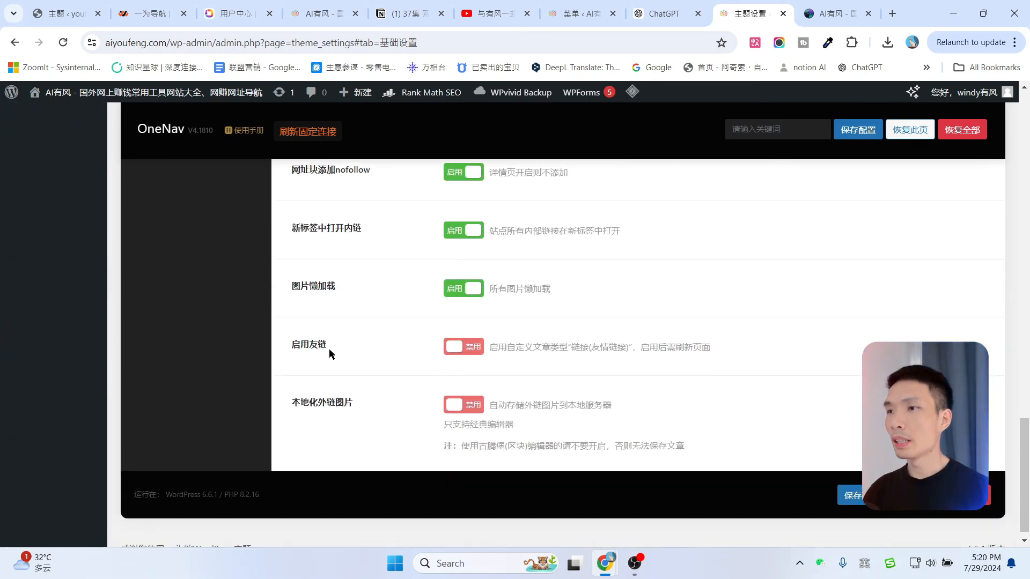
Enable 启用友链, save, and find the 友情链接 section in the live site's footer.
click(472, 347)
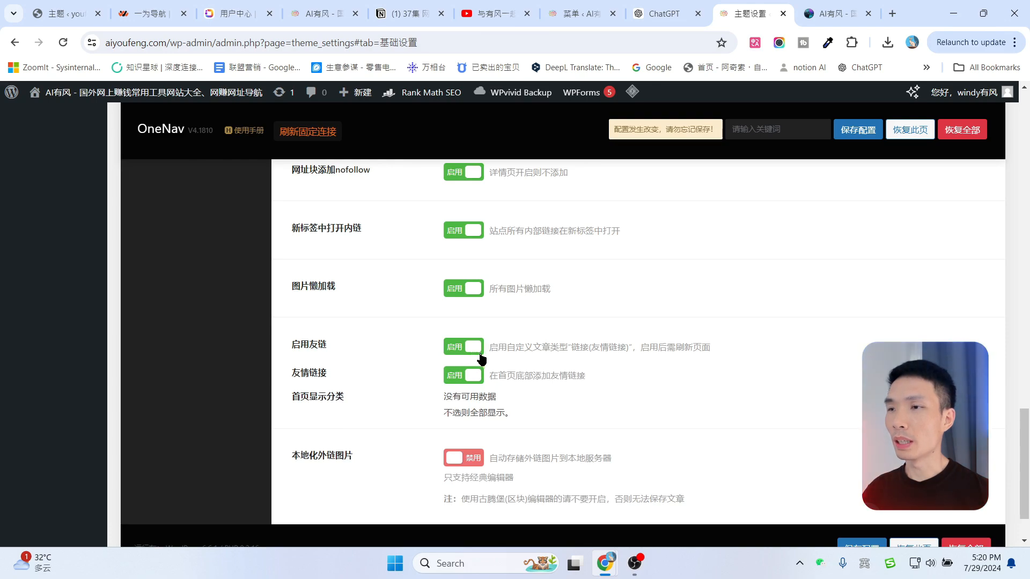
click(859, 131)
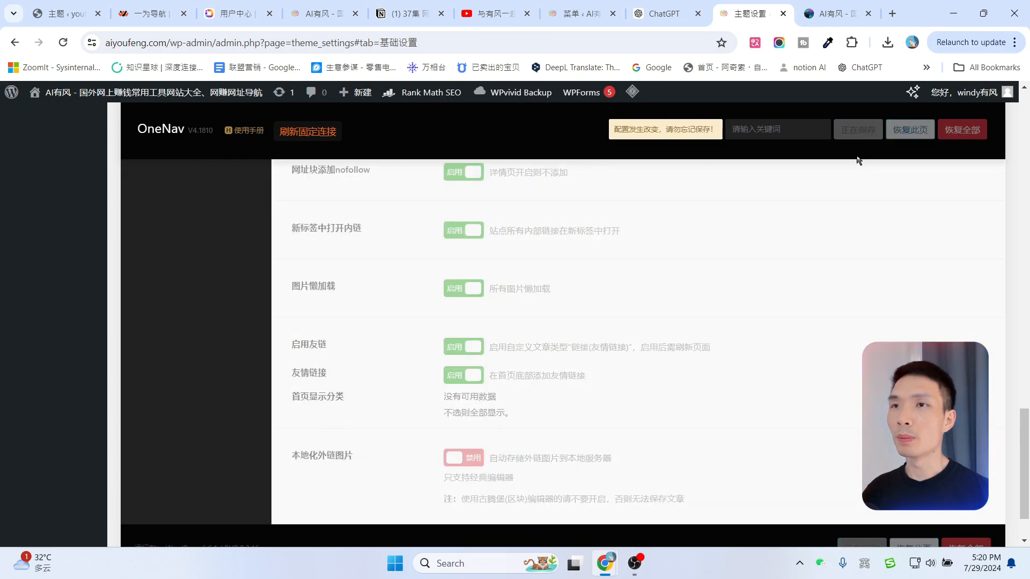
click(838, 14)
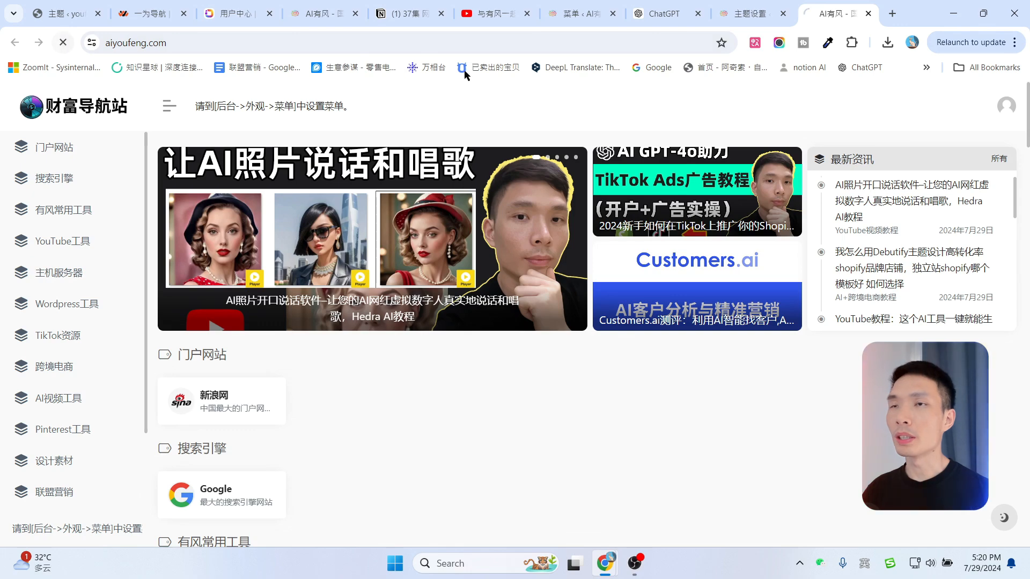
click(63, 43)
scroll(200, 277, down, 20)
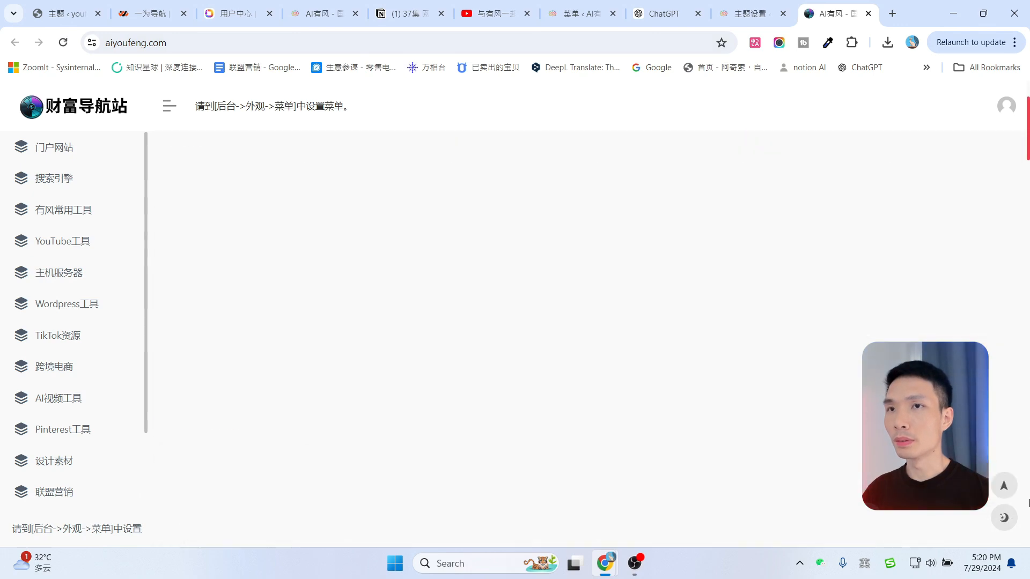
drag(191, 276, 236, 280)
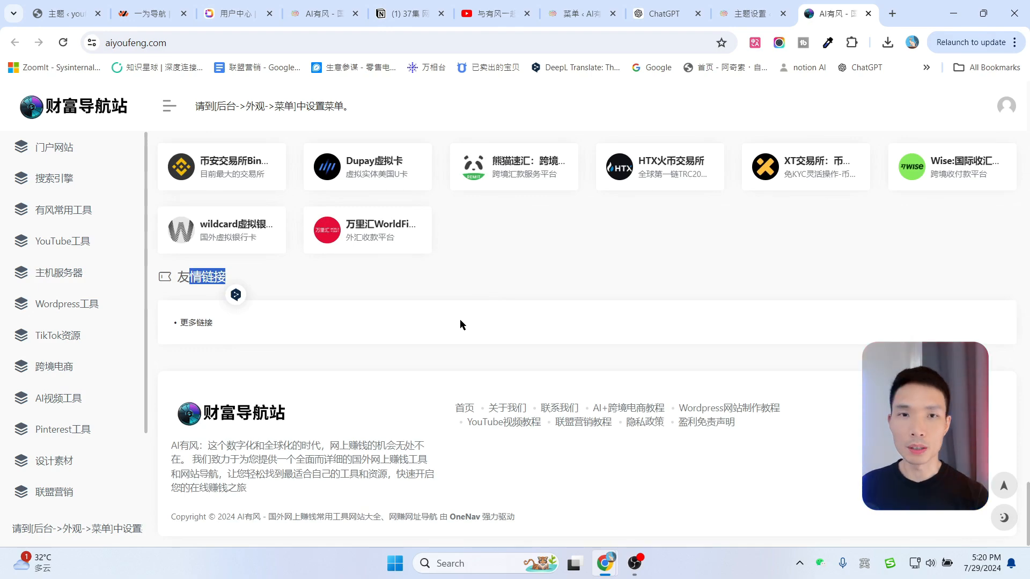
click(274, 353)
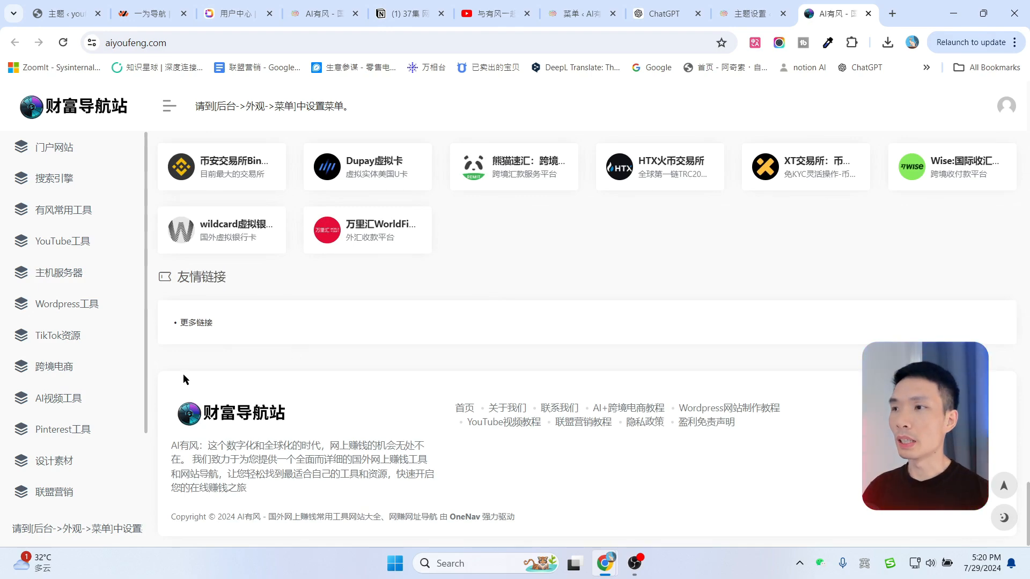
Disable 启用友链 again and save, leaving 本地化外链图片 off.
click(756, 12)
click(475, 348)
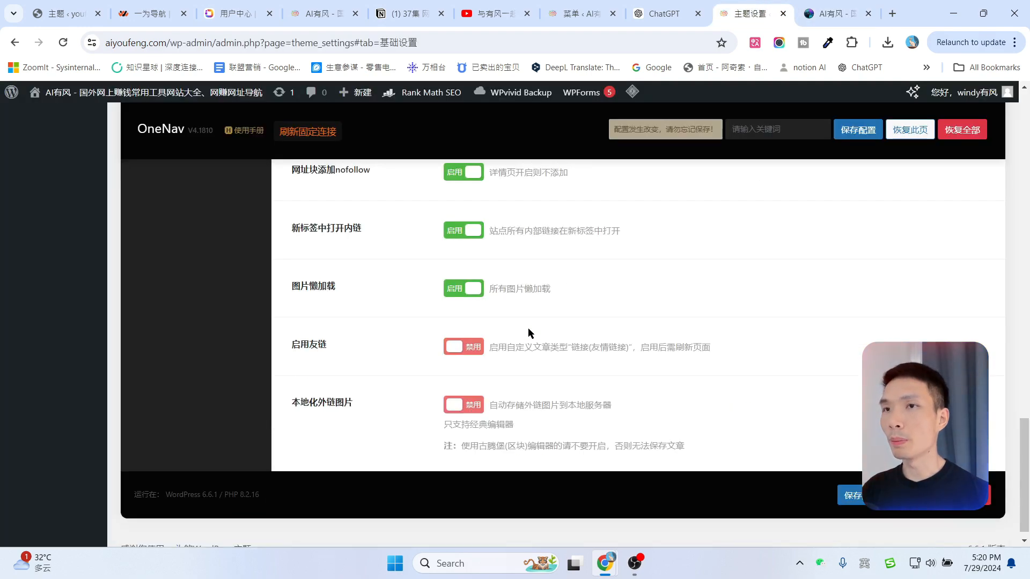
click(858, 133)
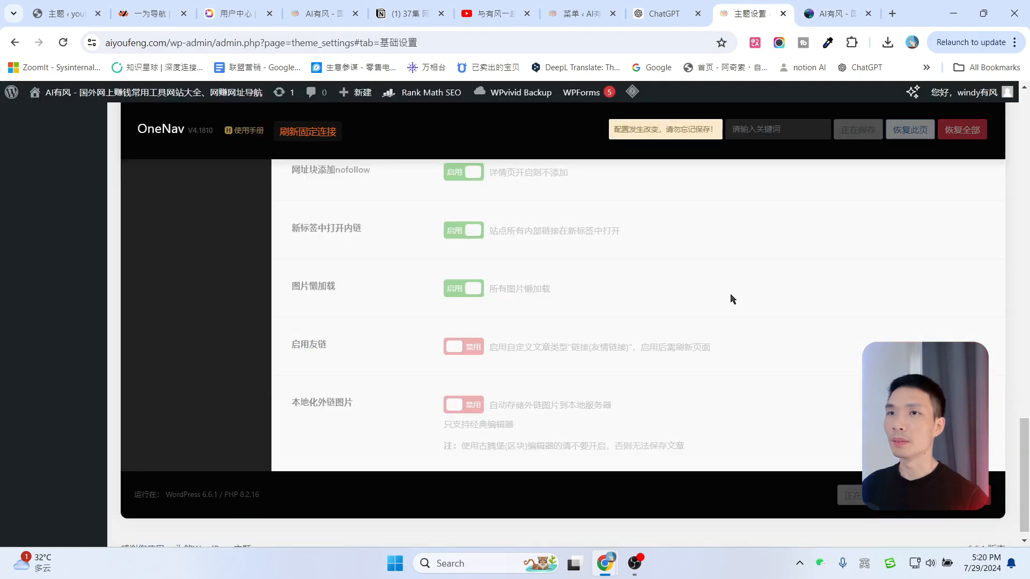
drag(291, 388, 351, 386)
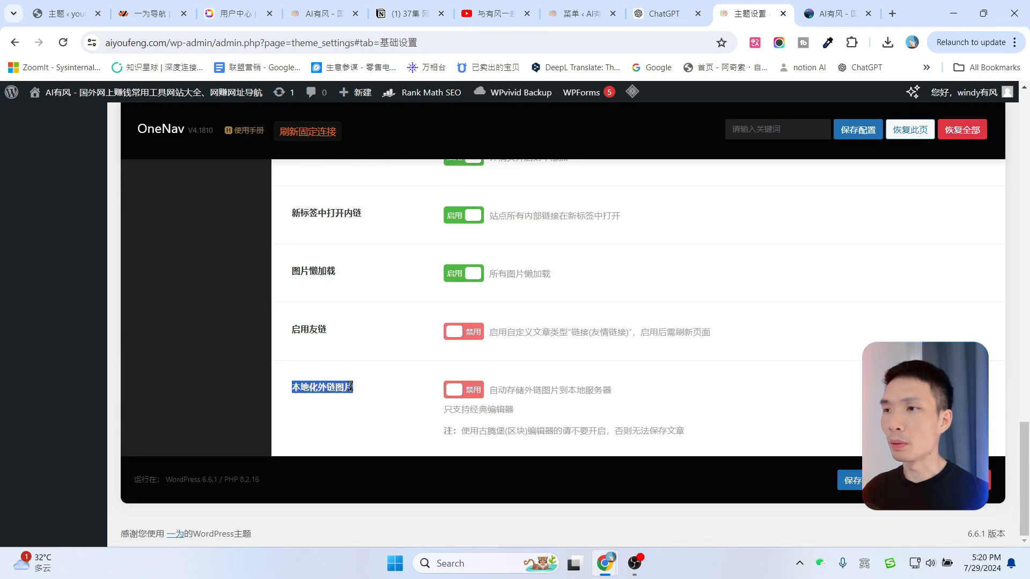
click(365, 374)
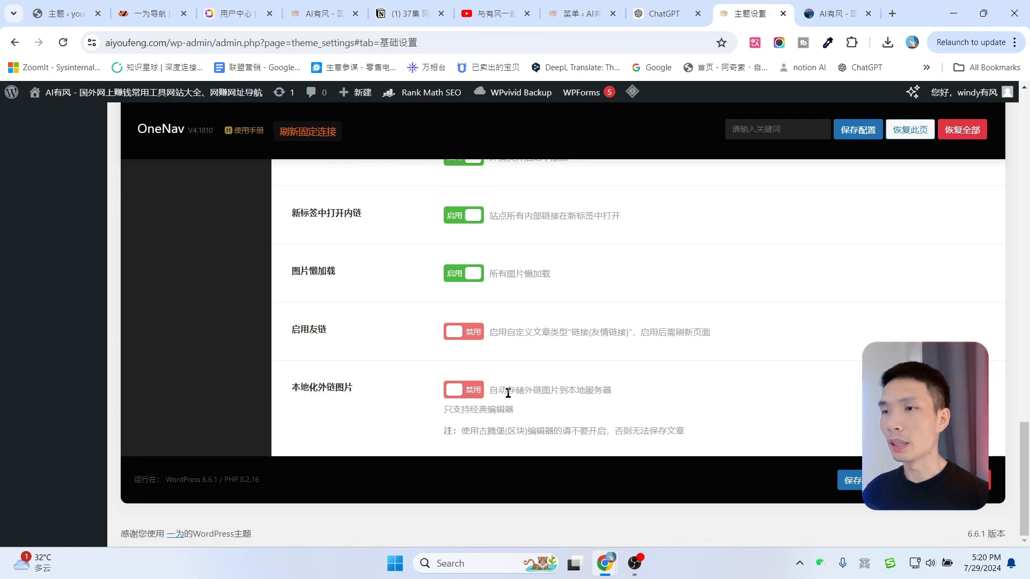
Compare the 一为导航 demo's 用户演示 cards with your own AI有风 site.
click(271, 3)
key(ctrl+shift+Tab)
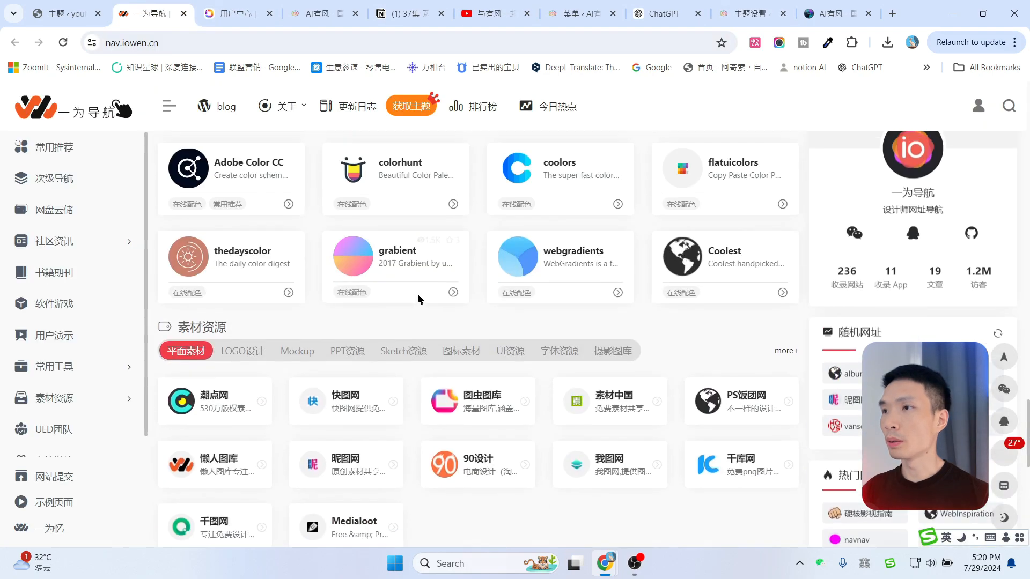
scroll(397, 317, up, 8)
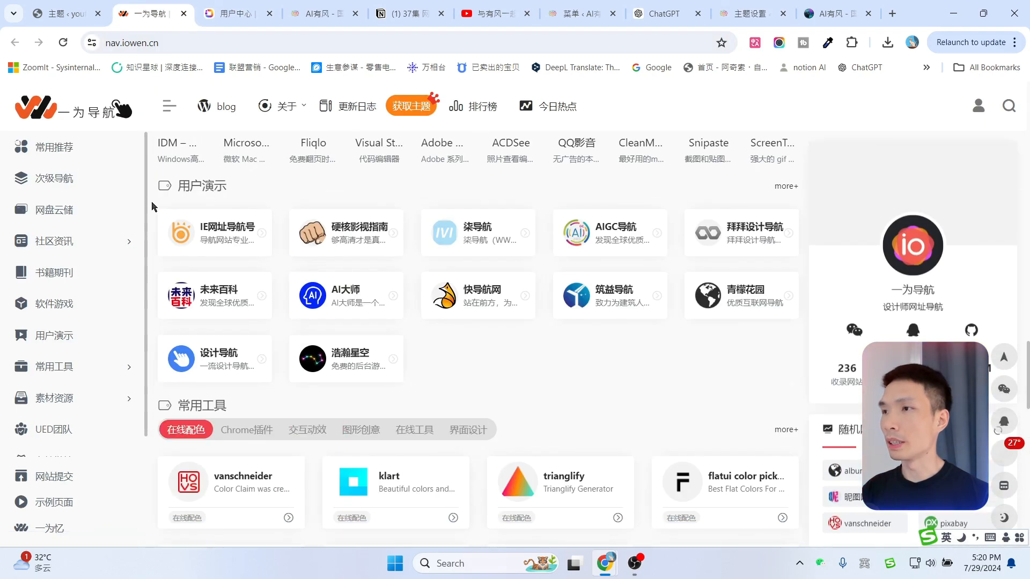
drag(152, 207, 290, 248)
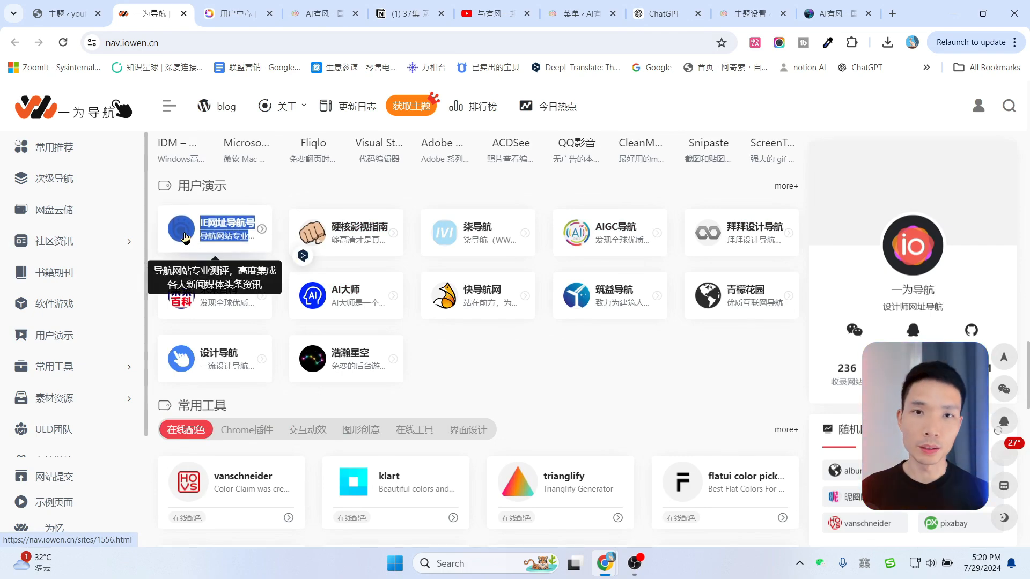
click(837, 13)
click(762, 11)
click(123, 5)
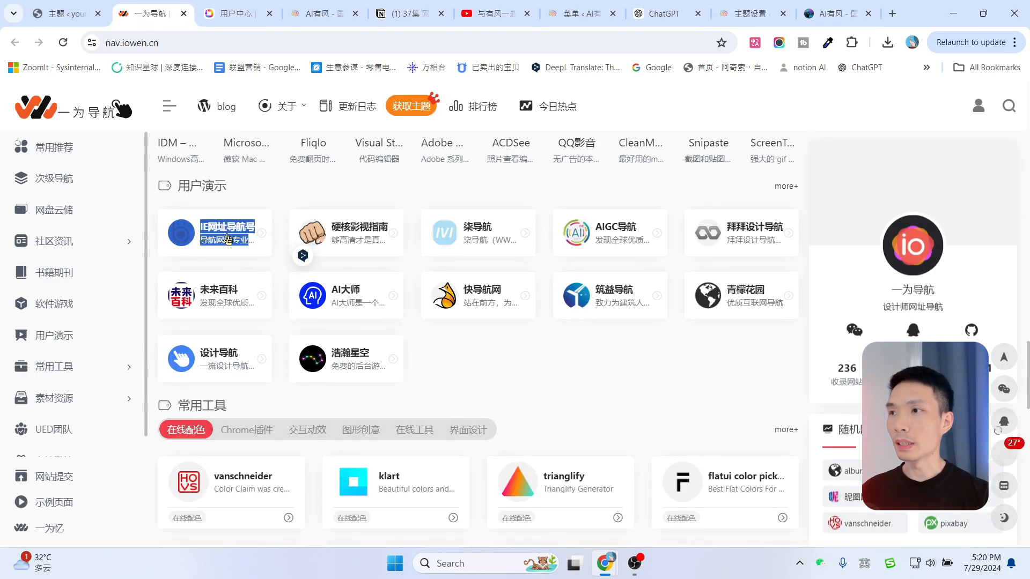
click(824, 5)
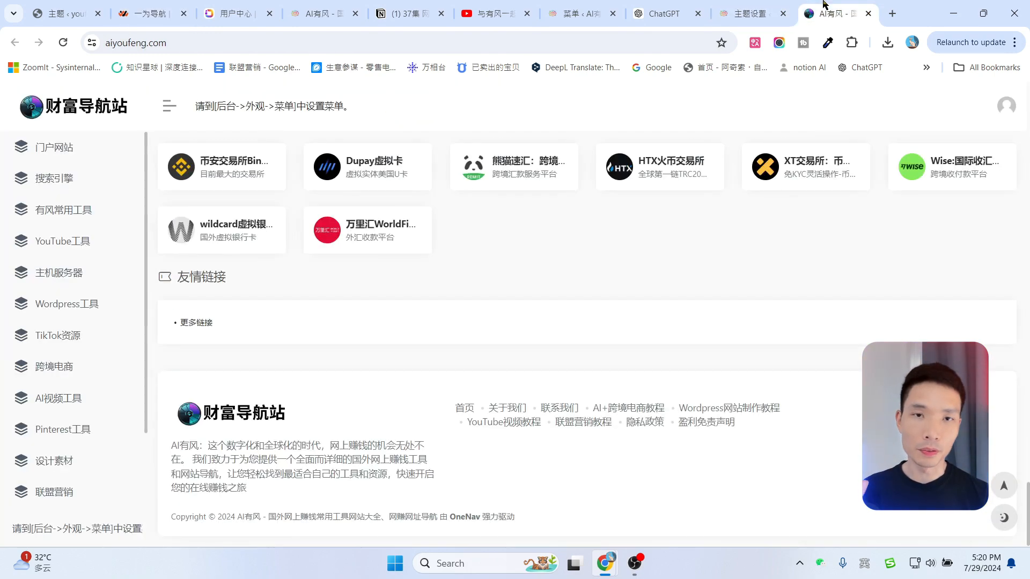
Go back to 主题设置 and open 首页设置 > 首页常规.
click(773, 9)
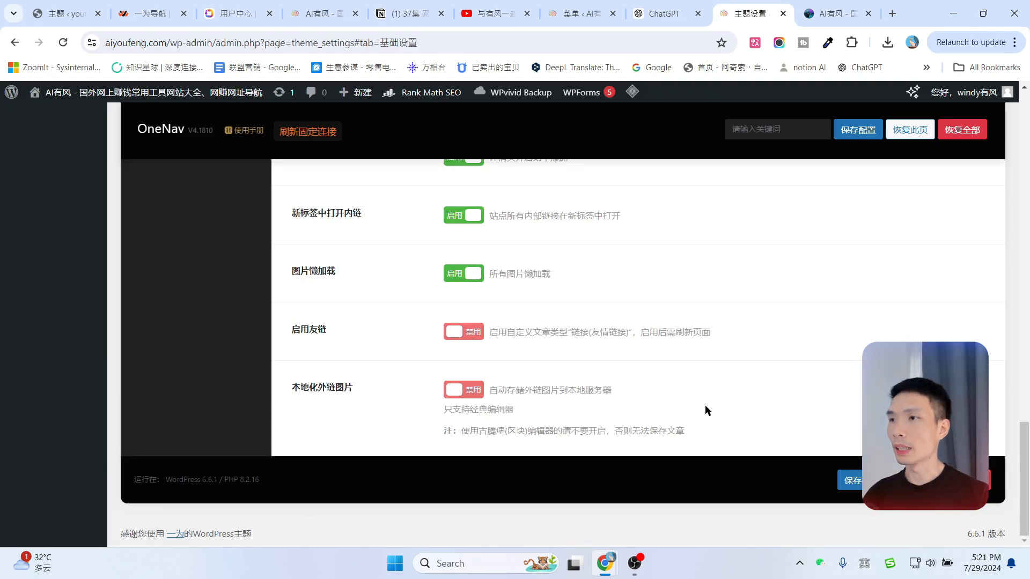
scroll(705, 404, up, 15)
click(159, 317)
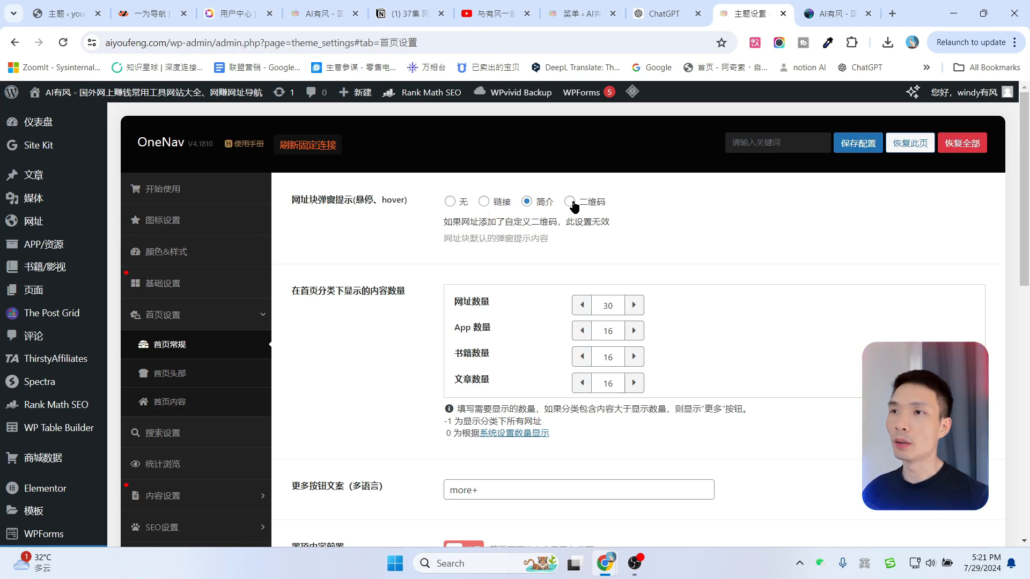
Set 网址块弹窗提示 to show the link, save, and test the hover popup on the live site.
click(819, 15)
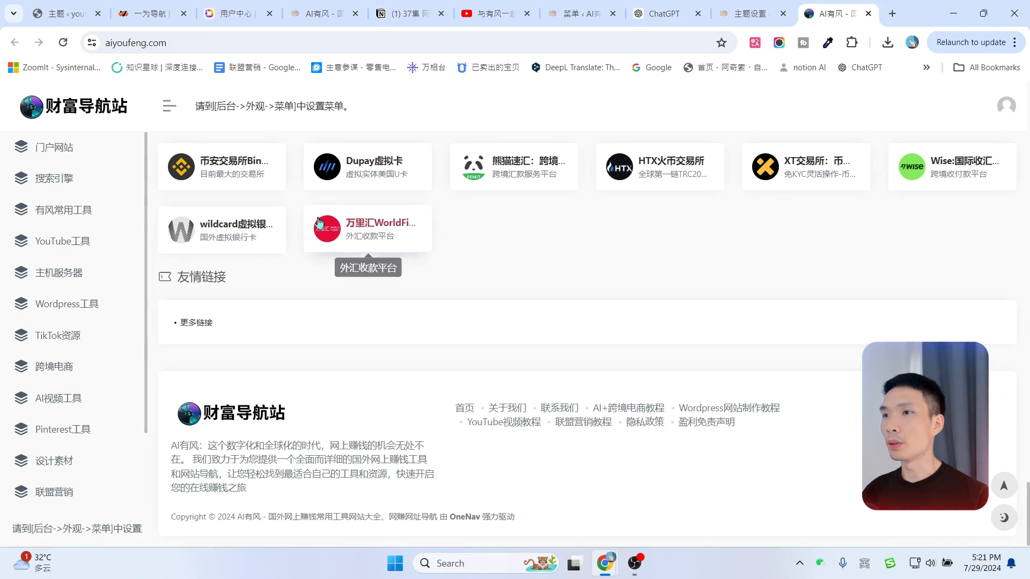
scroll(518, 423, up, 5)
scroll(518, 424, up, 20)
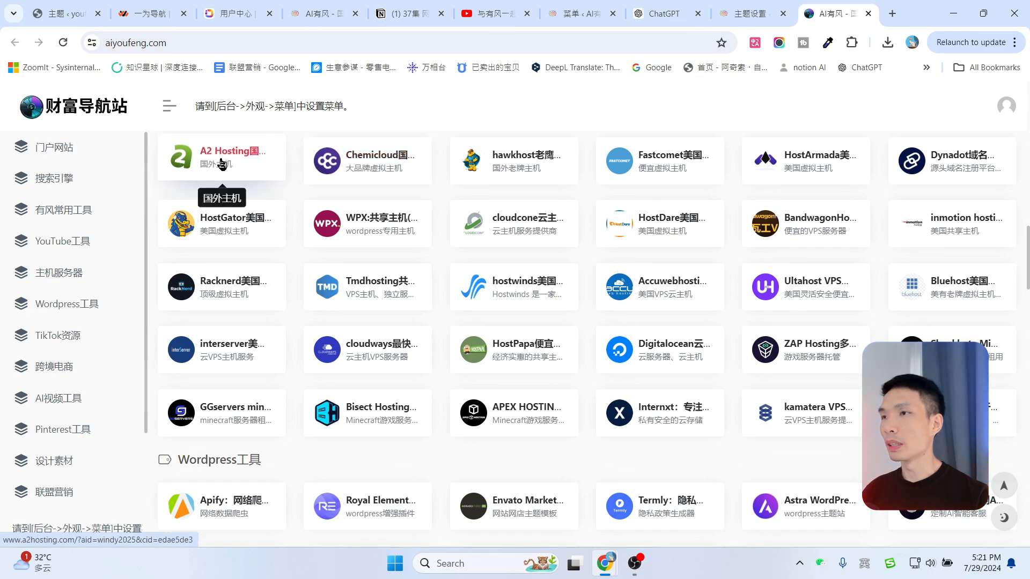
click(750, 14)
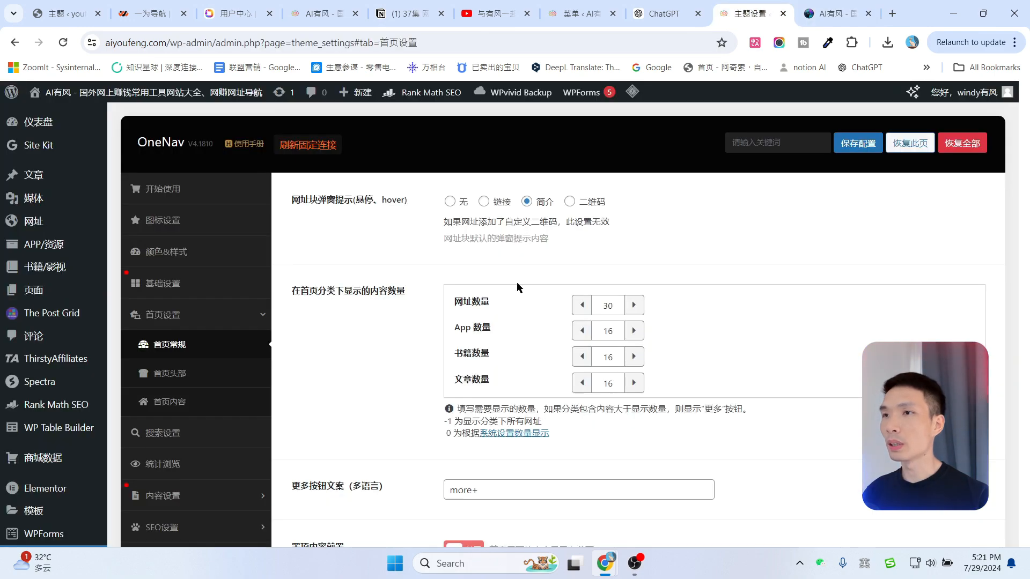
click(485, 202)
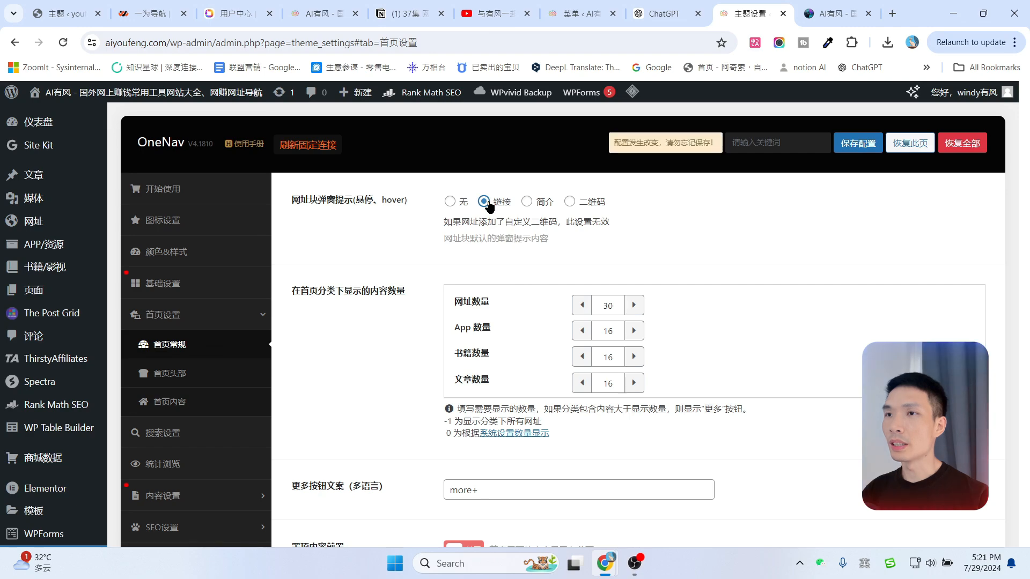
click(858, 143)
click(837, 13)
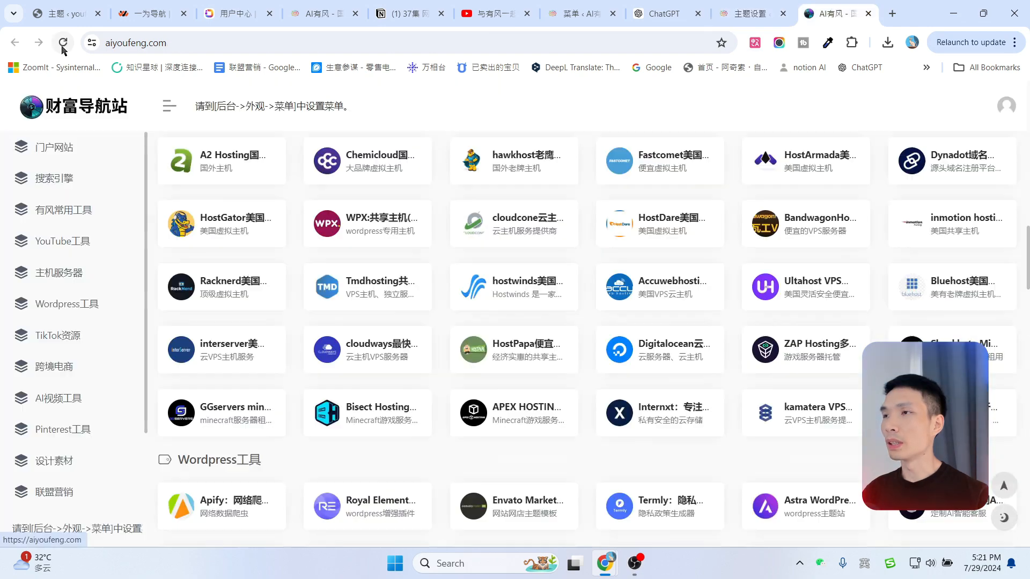
click(62, 43)
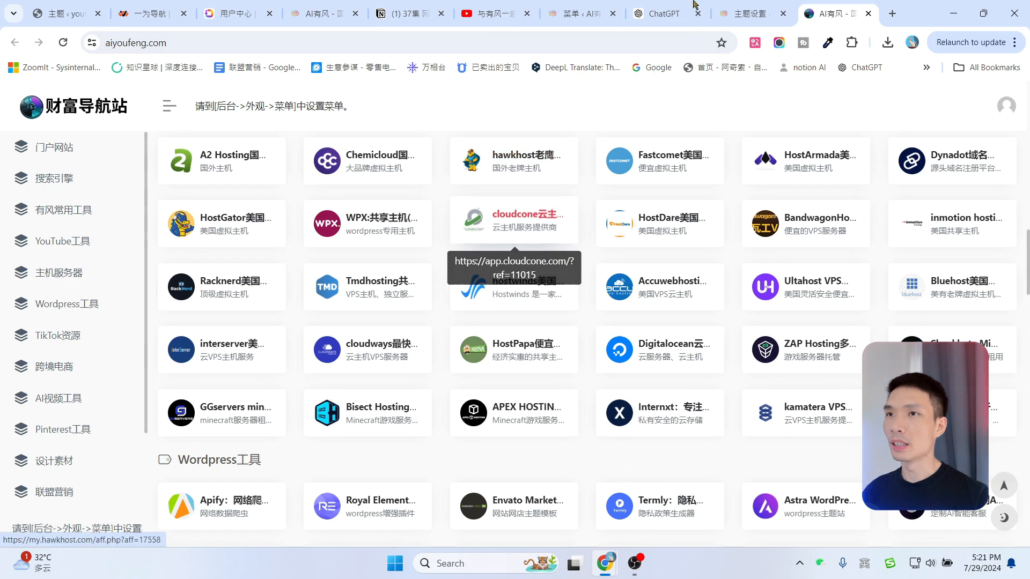
Change 网址块弹窗提示 to 简介 and save the theme settings.
click(752, 7)
click(531, 201)
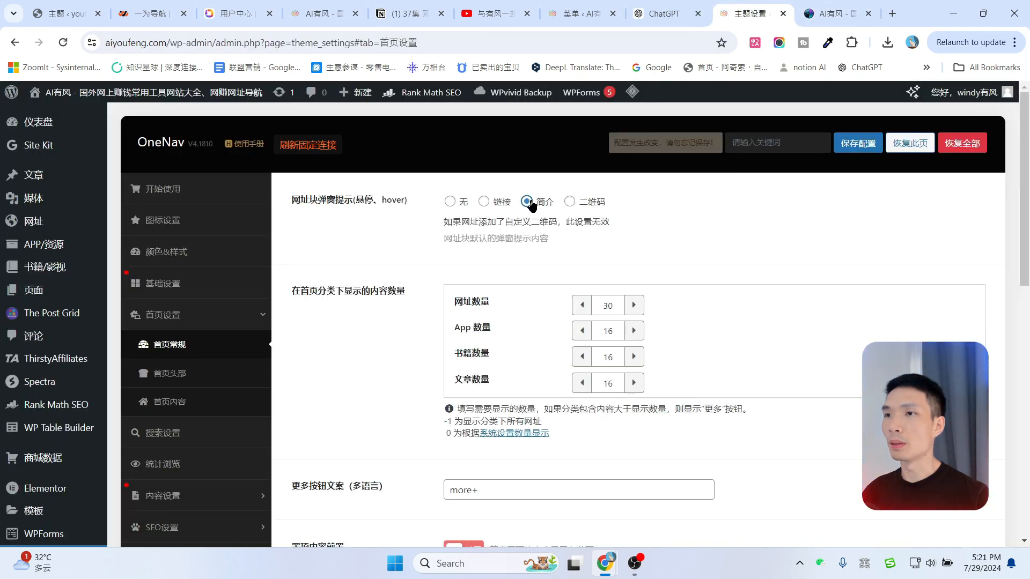
click(843, 152)
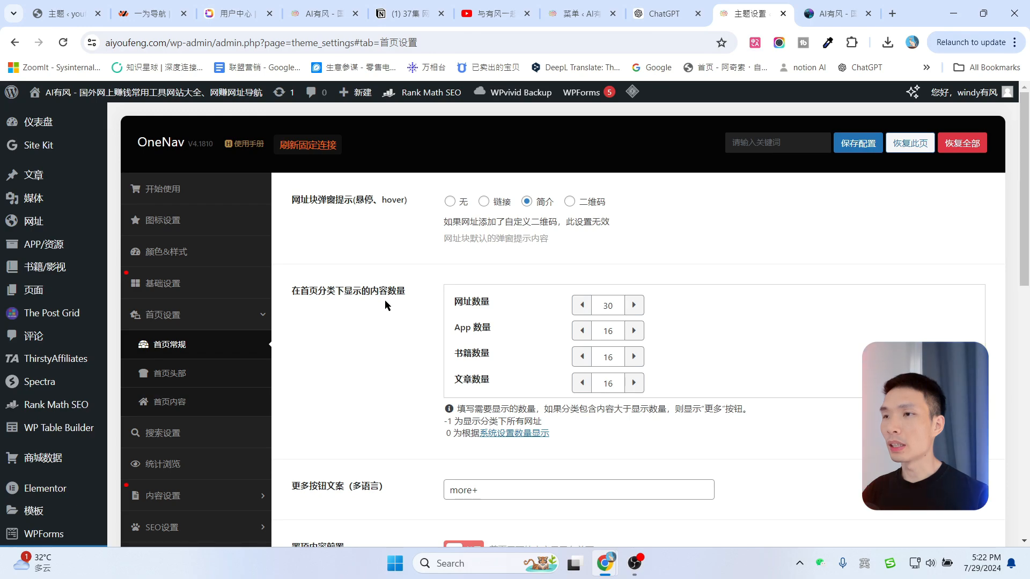
drag(455, 300, 504, 301)
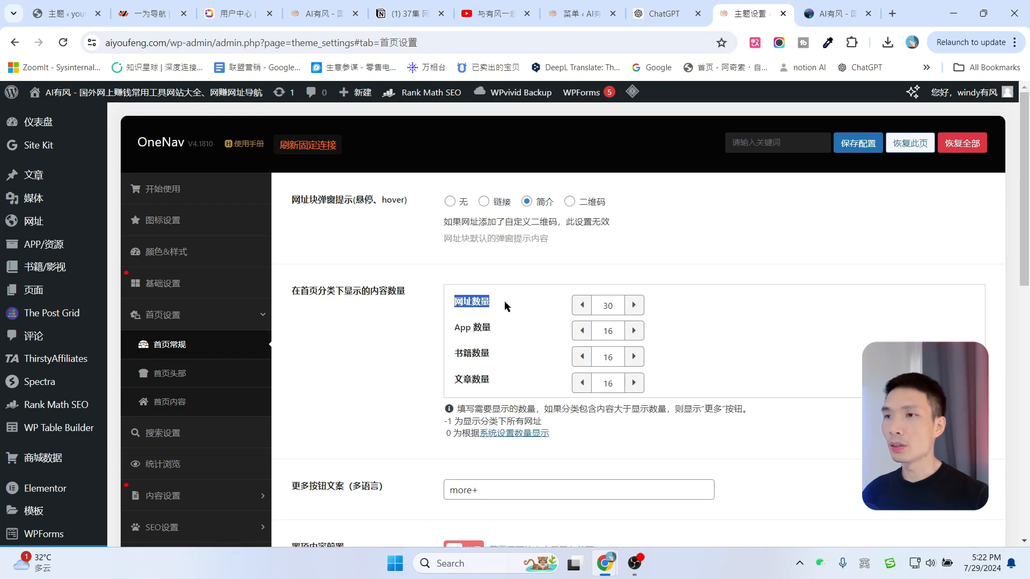
click(803, 17)
scroll(255, 262, up, 3)
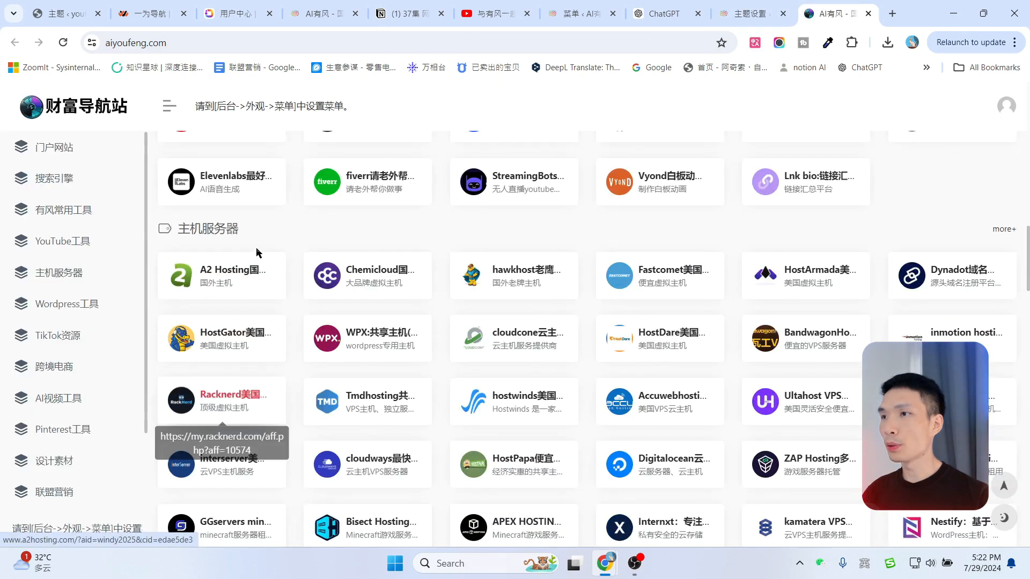
click(754, 6)
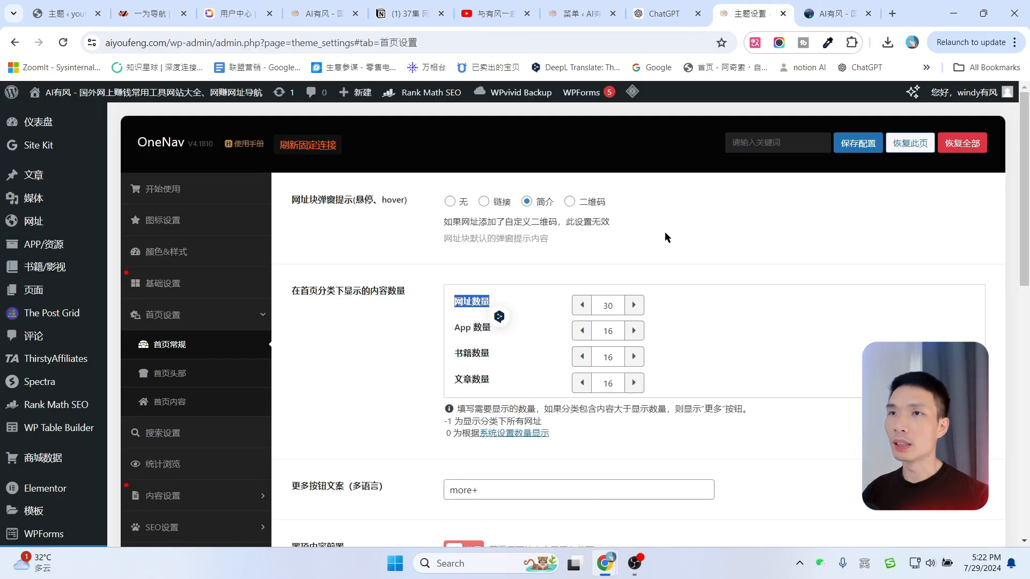
key(ctrl+Tab)
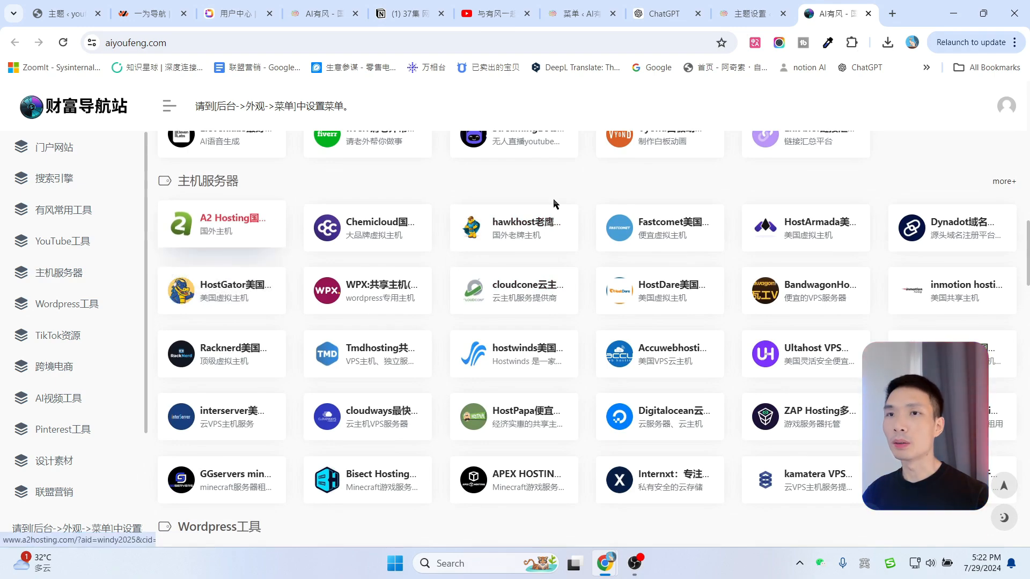
click(1004, 184)
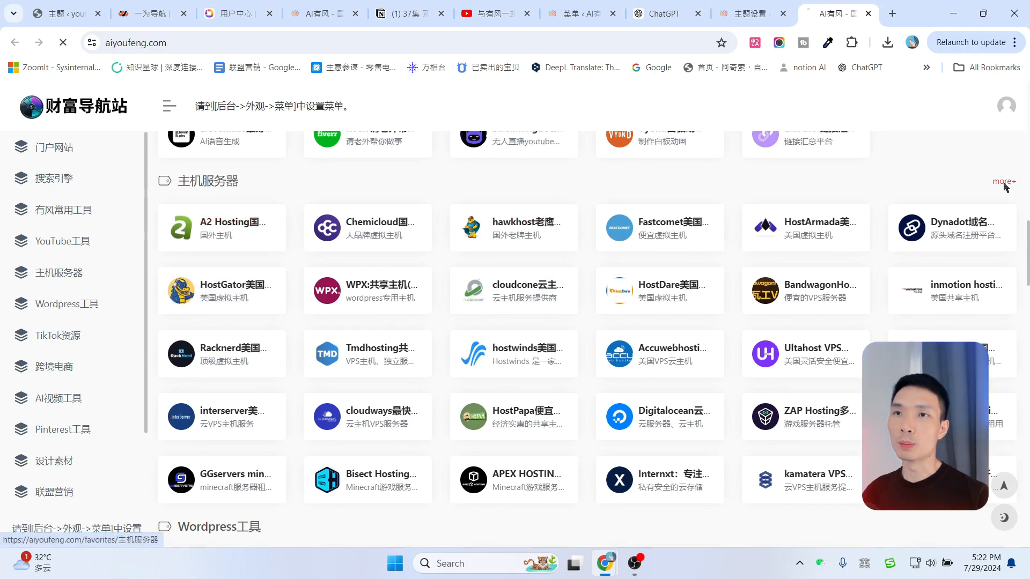
scroll(666, 322, down, 6)
scroll(329, 232, up, 2)
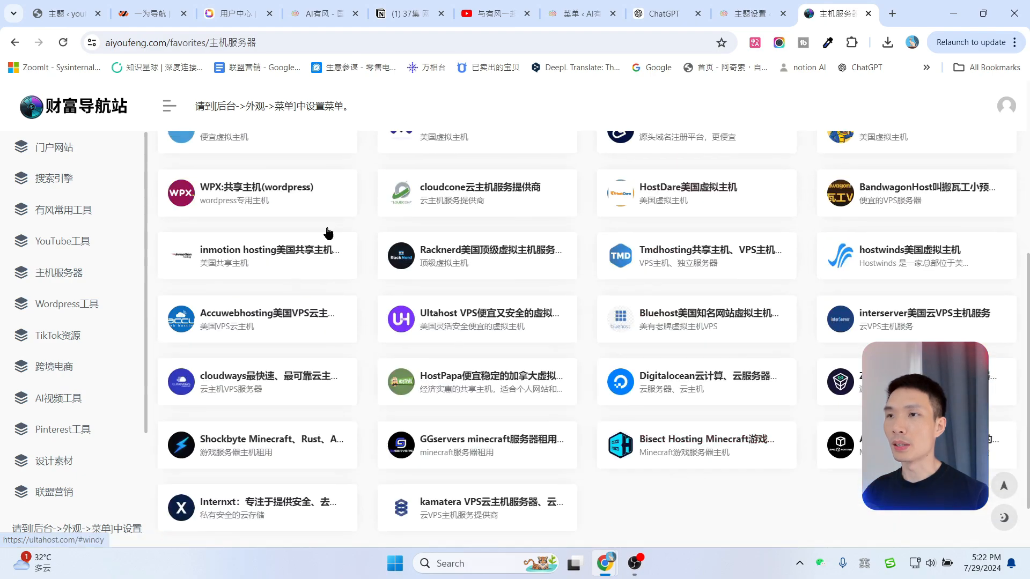
key(ctrl+Page_Up)
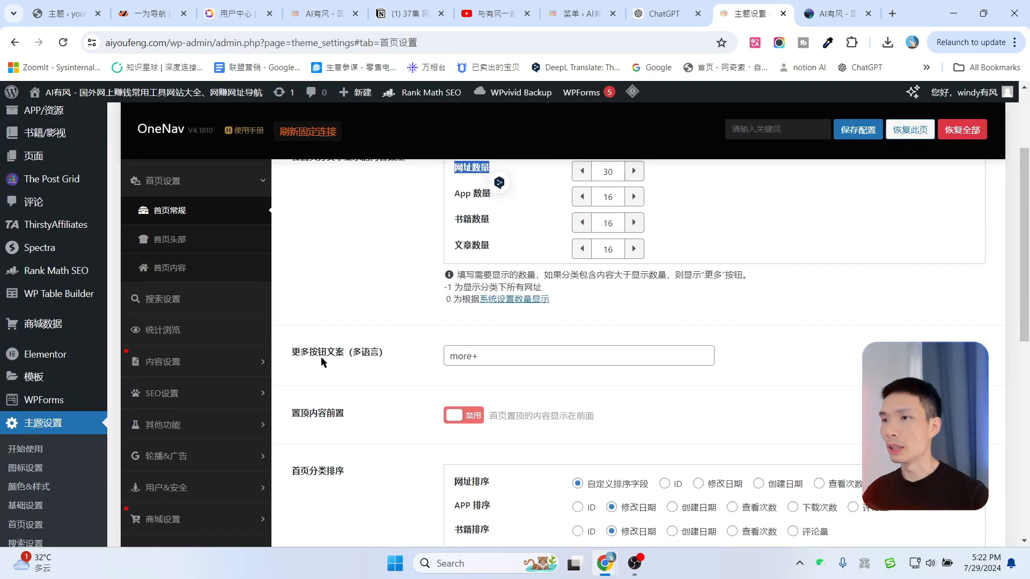
Change the 更多按钮文案 to 查看更多+, save, and reload the live homepage to see it.
triple_click(465, 356)
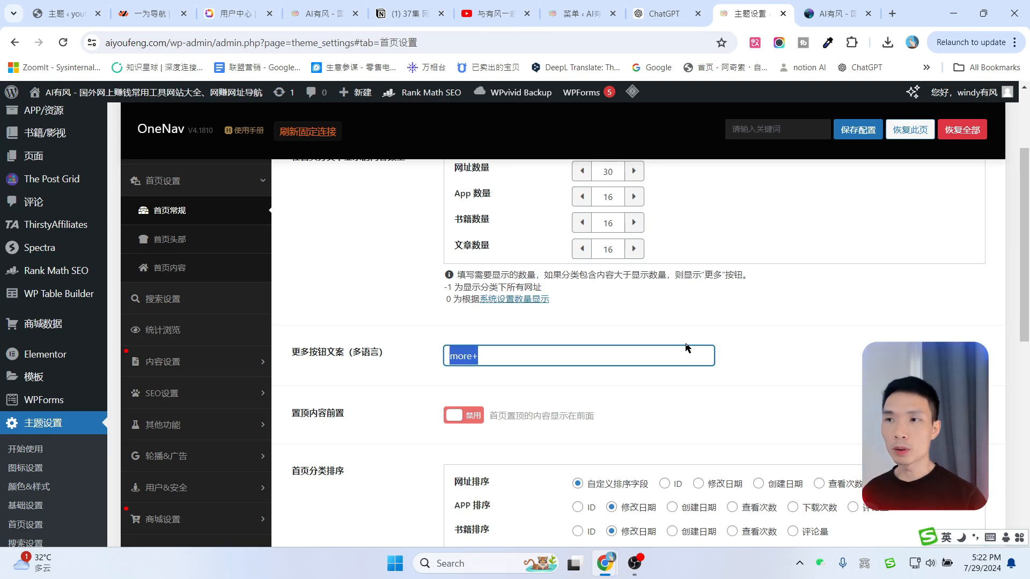
key(Left)
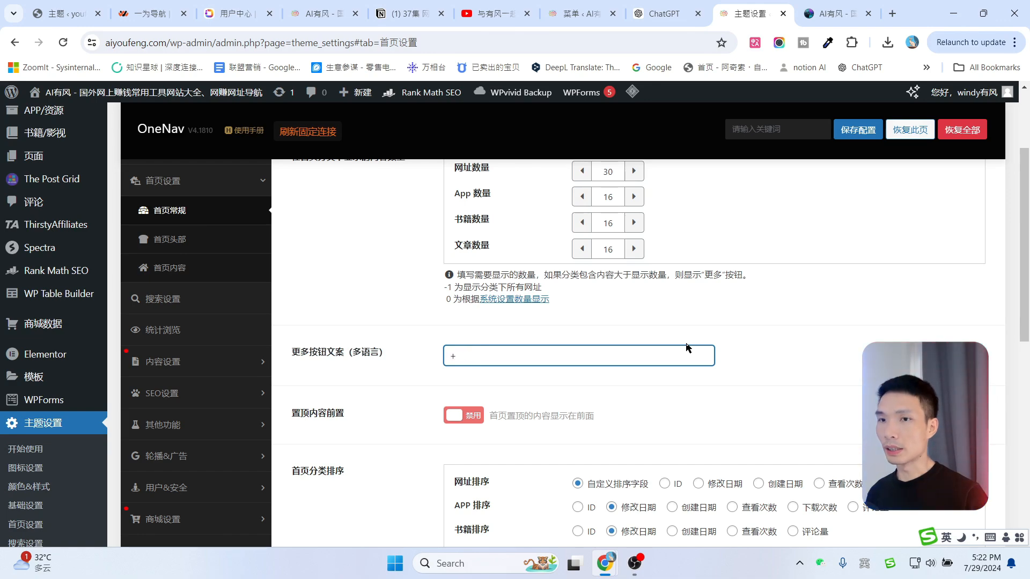
text(查看更多)
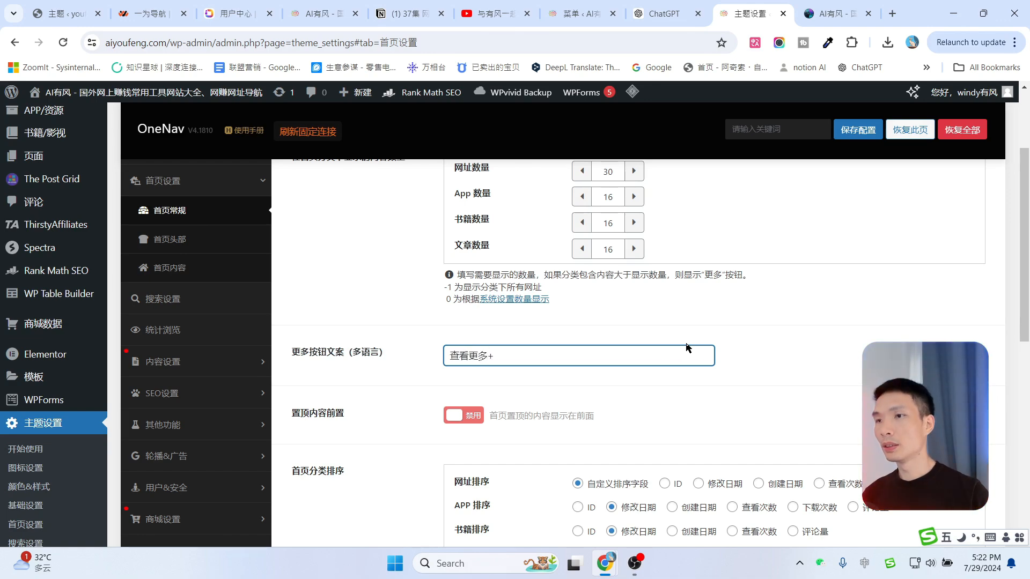
click(858, 129)
click(837, 13)
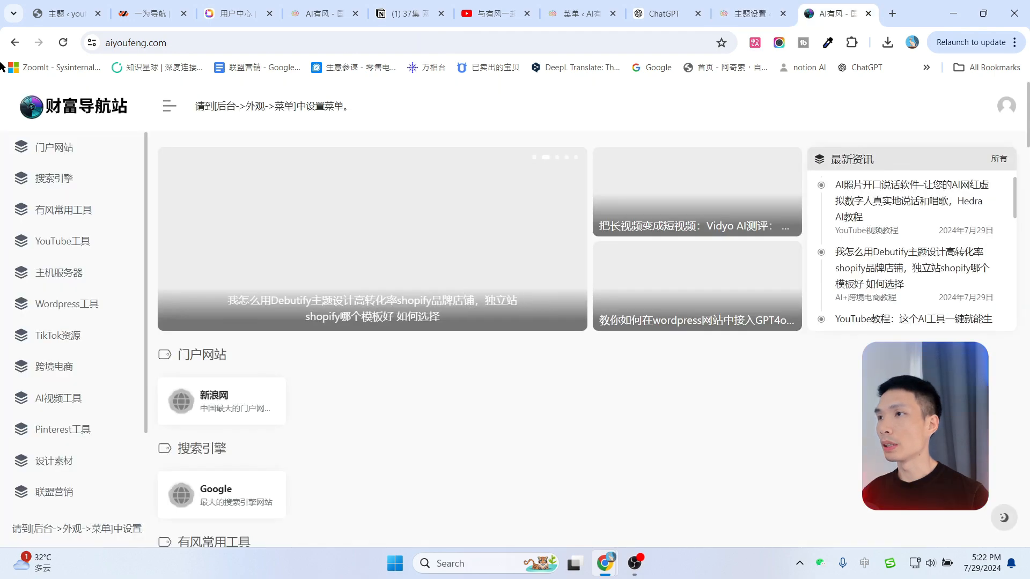
click(65, 43)
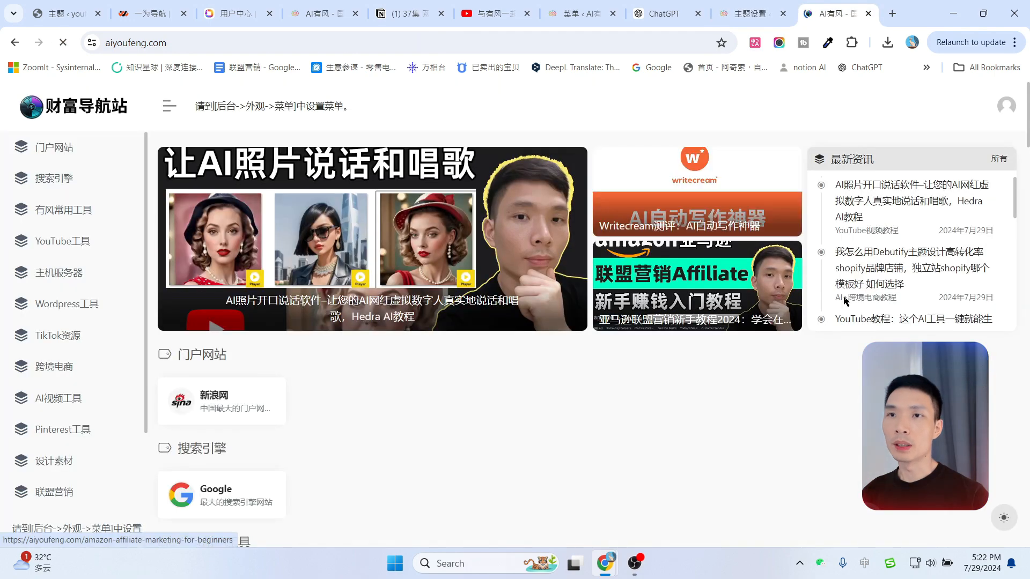
scroll(1004, 240, down, 15)
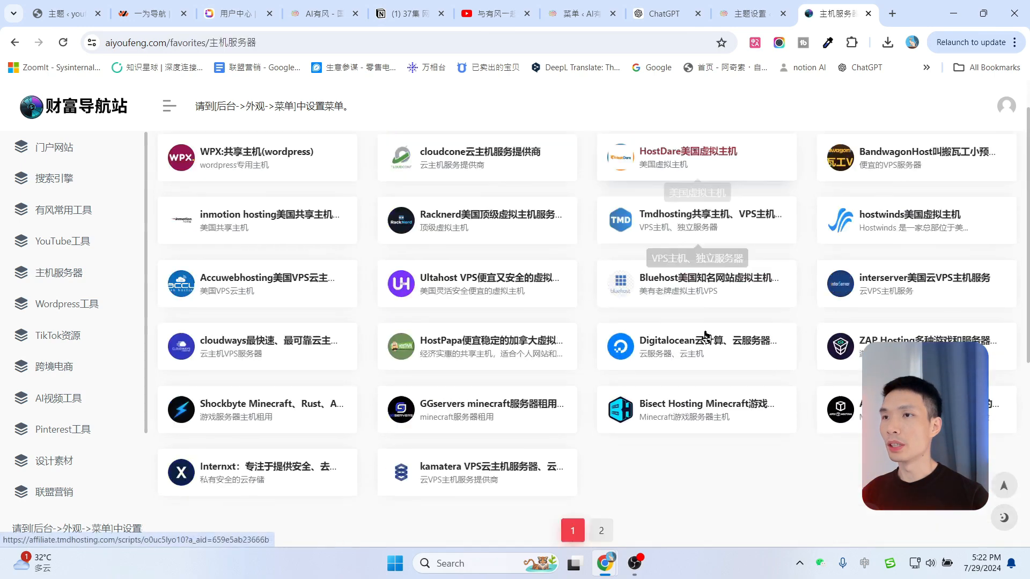
Point out 首页分类排序 in 首页设置, check the live site, then return to 主题设置.
click(21, 49)
key(ctrl+shift+Tab)
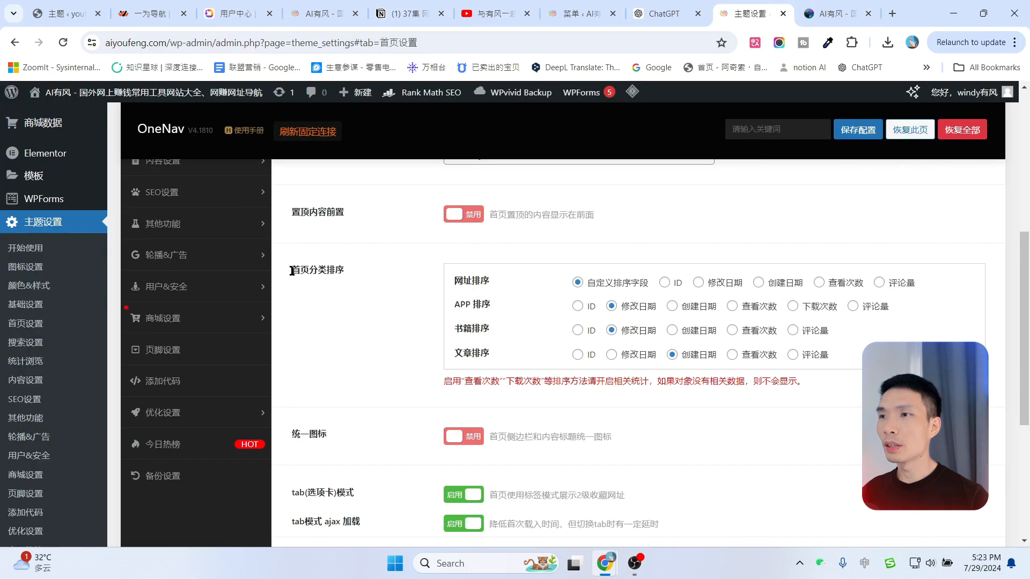
drag(291, 270, 349, 269)
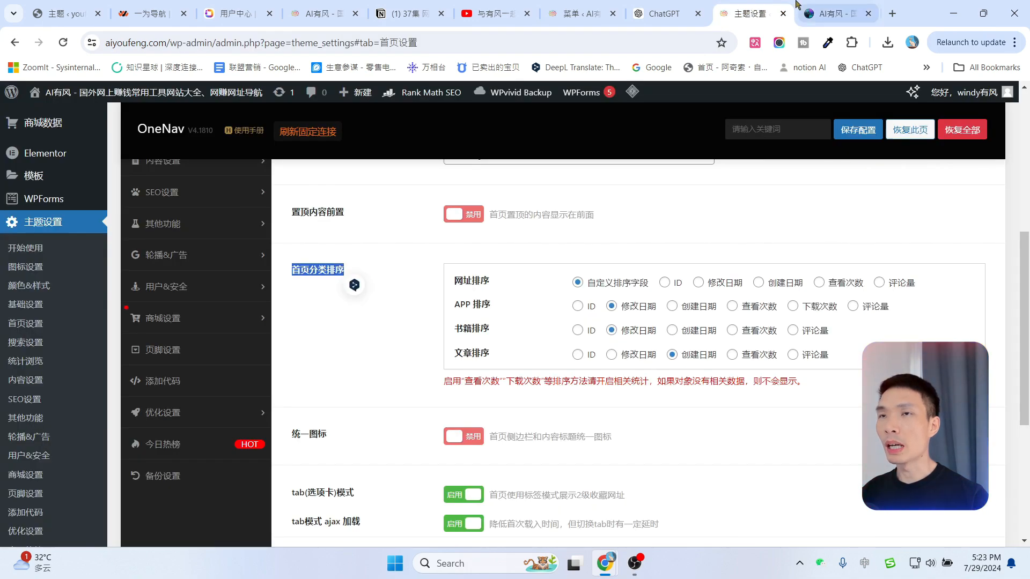
click(837, 13)
scroll(276, 315, up, 2)
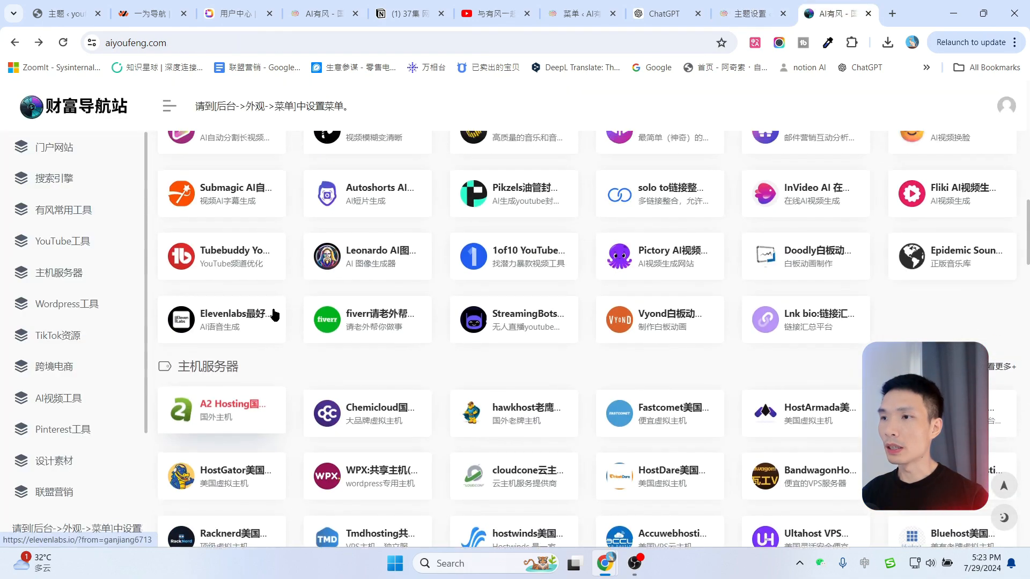
scroll(284, 313, down, 2)
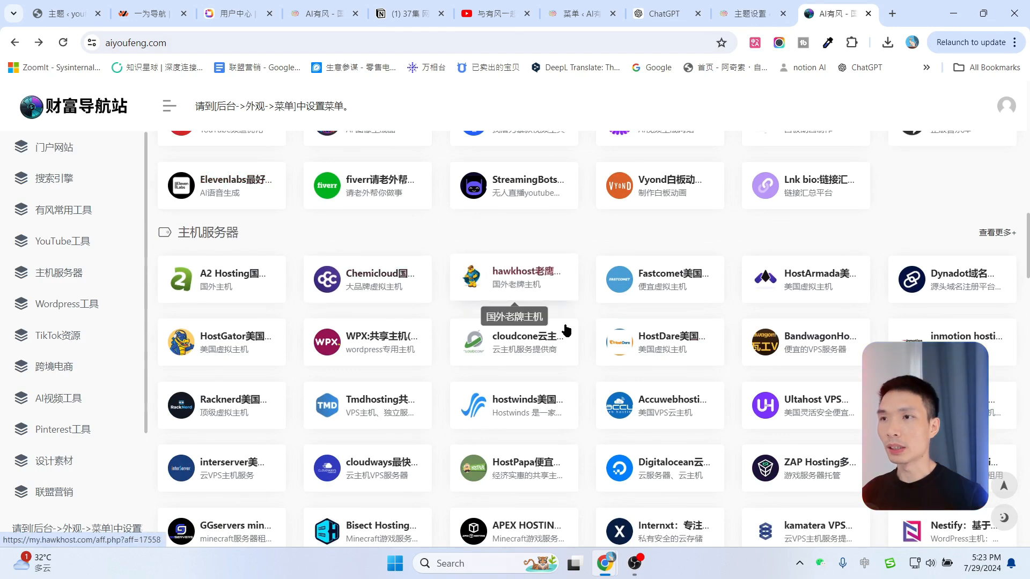
click(750, 7)
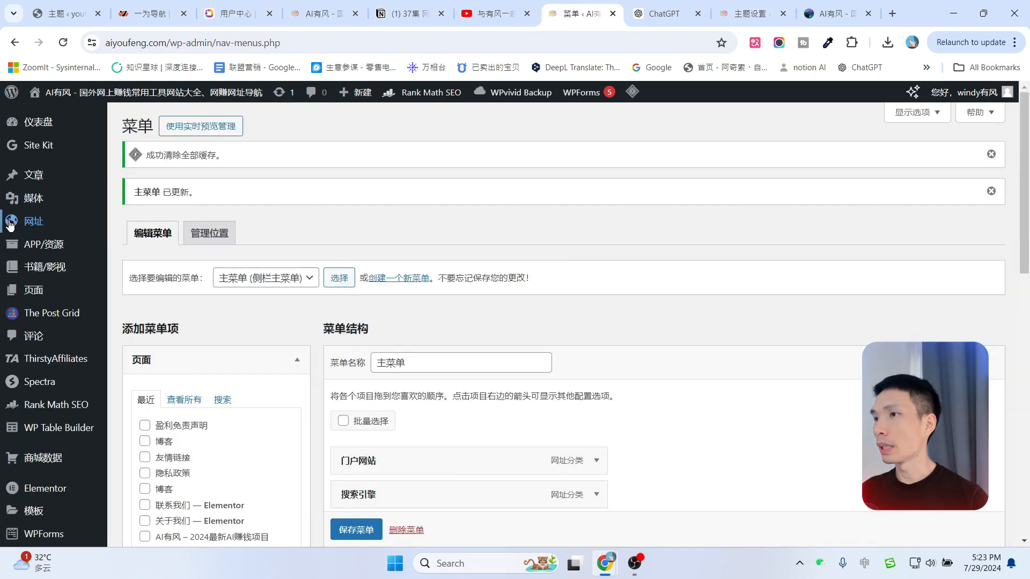
Filter the 网址 admin list to the AI视频工具 category.
mouse_move(30, 228)
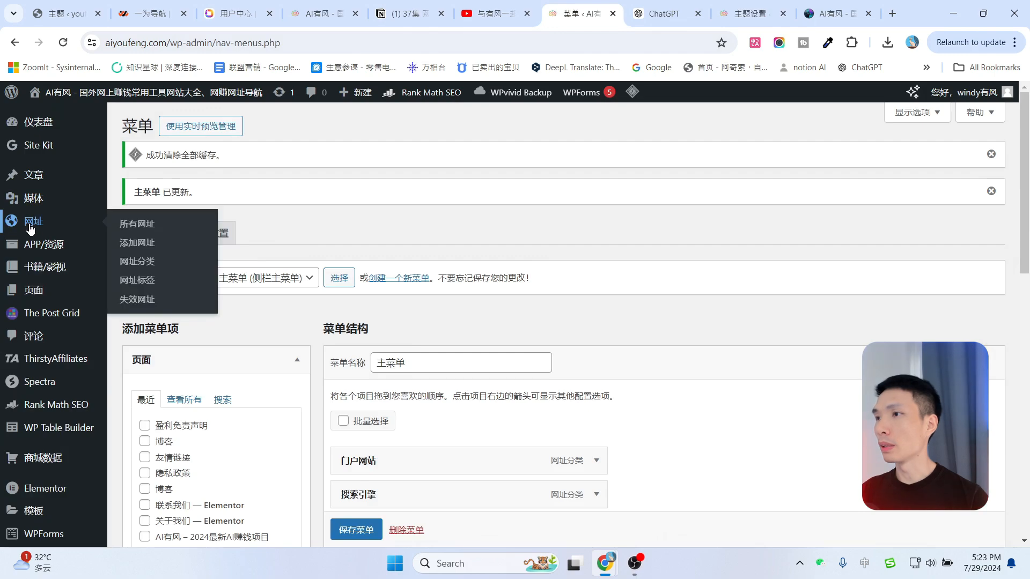
click(137, 225)
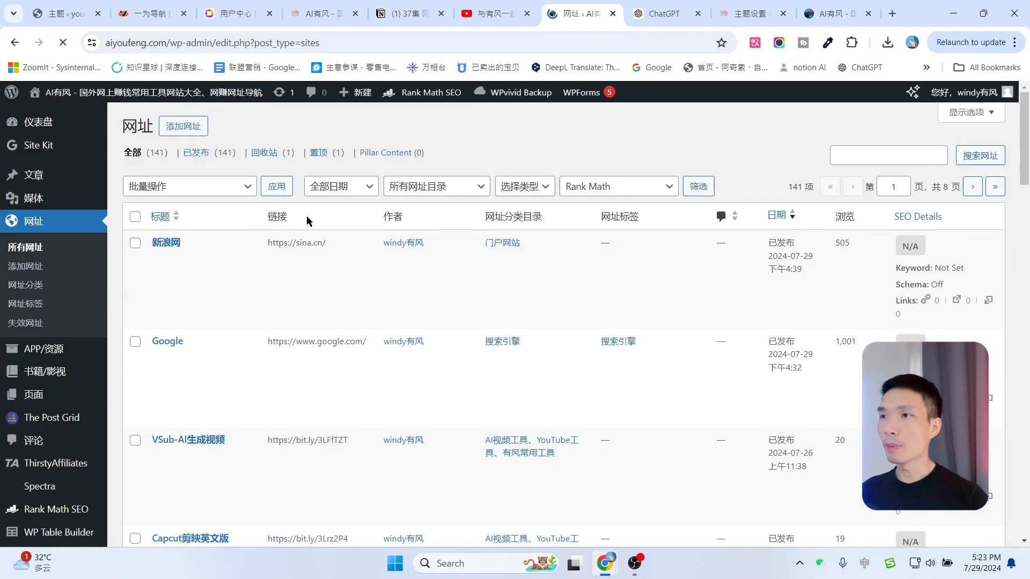
click(203, 192)
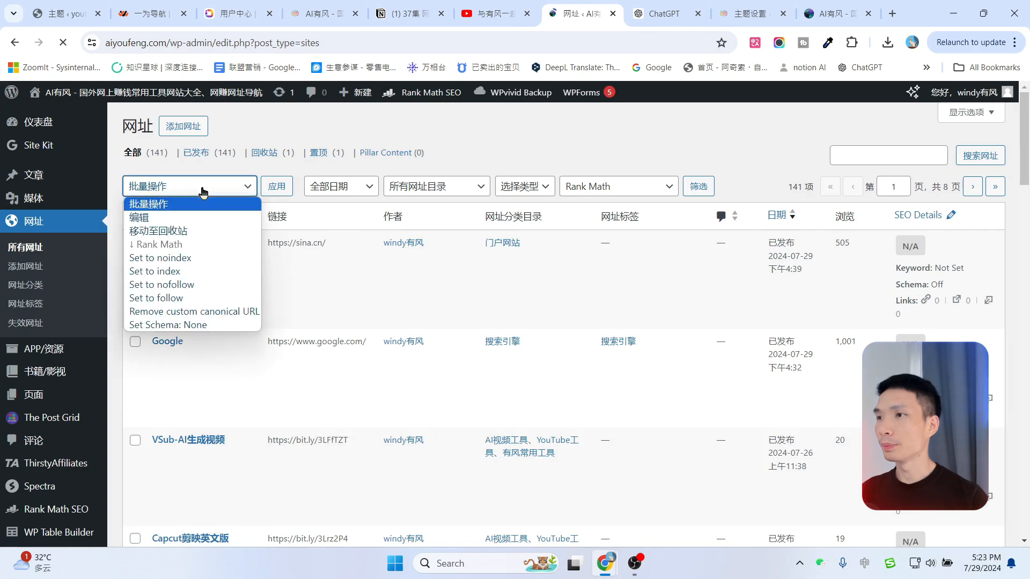
click(432, 188)
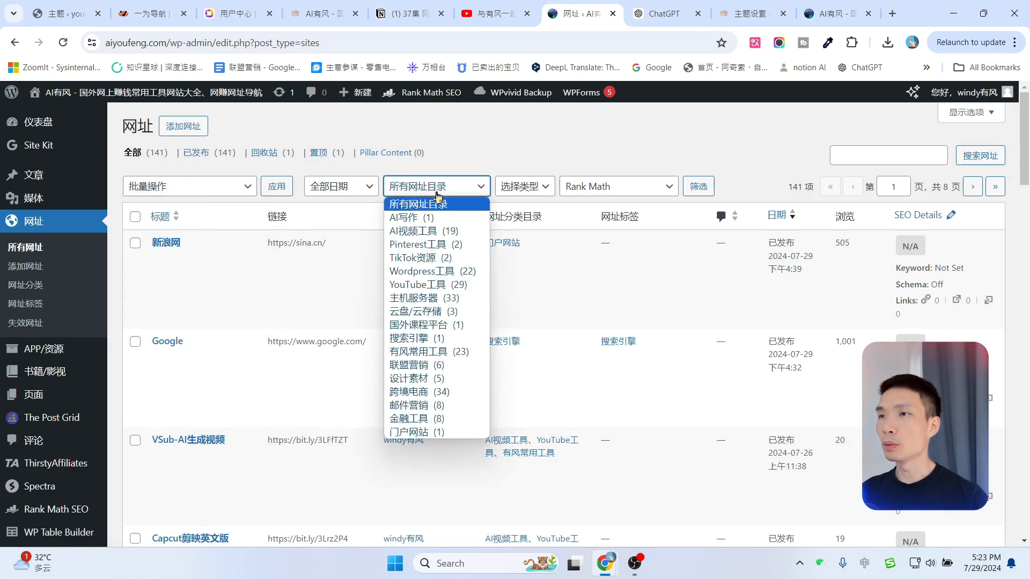
click(421, 231)
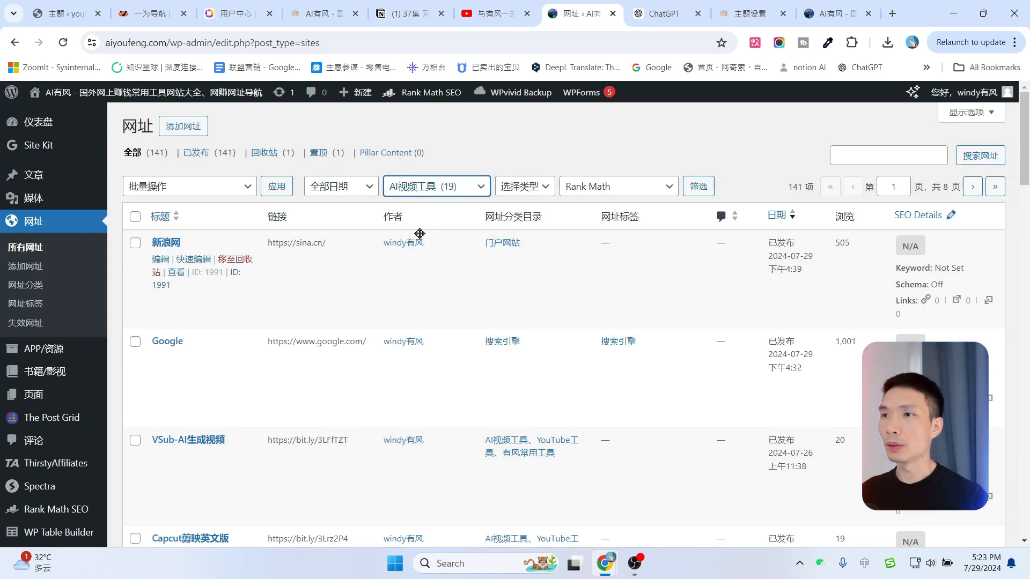
click(696, 187)
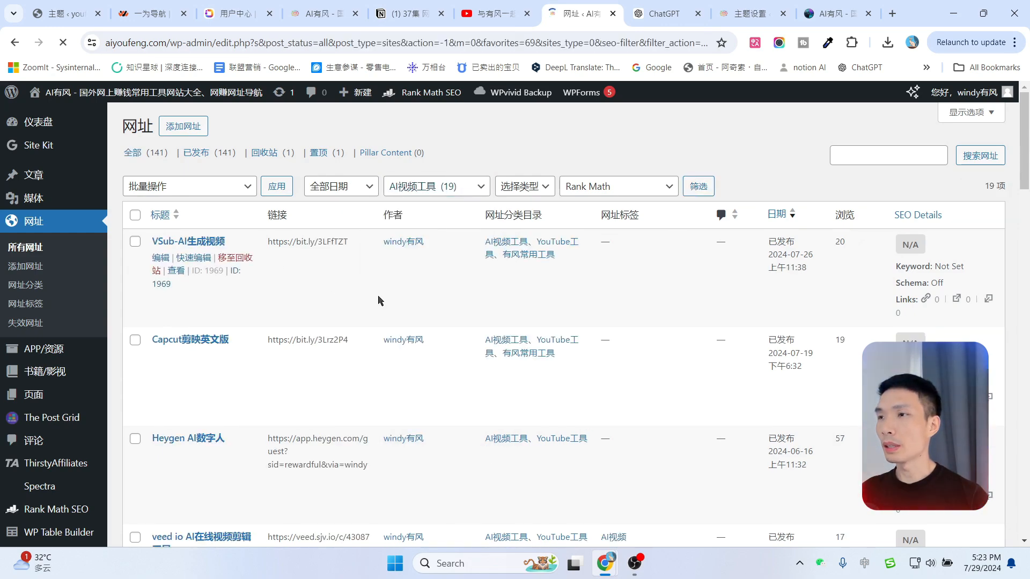
scroll(380, 298, down, 7)
scroll(408, 405, up, 7)
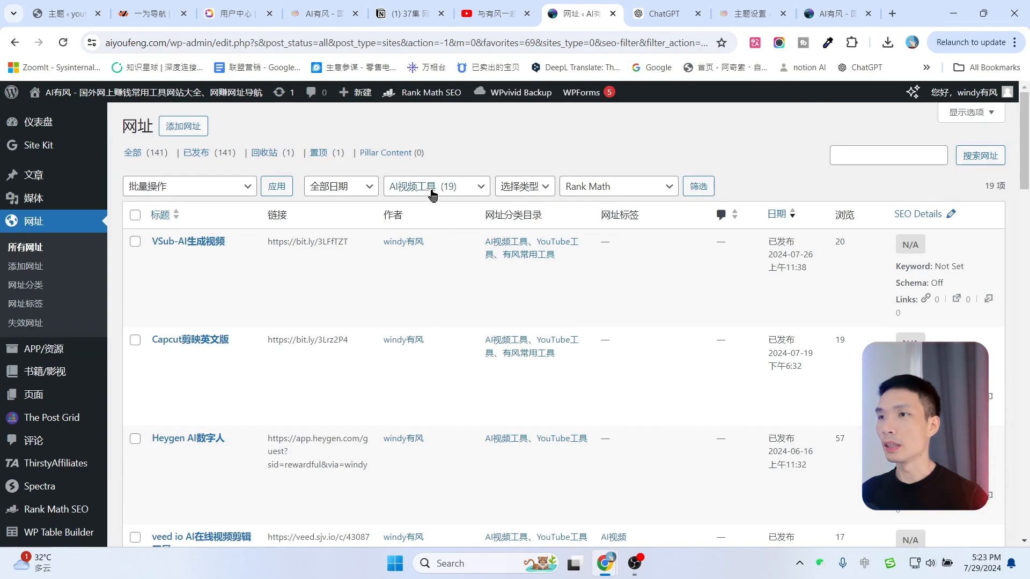
Check the current AI视频工具 order on the live site against the admin list.
click(836, 13)
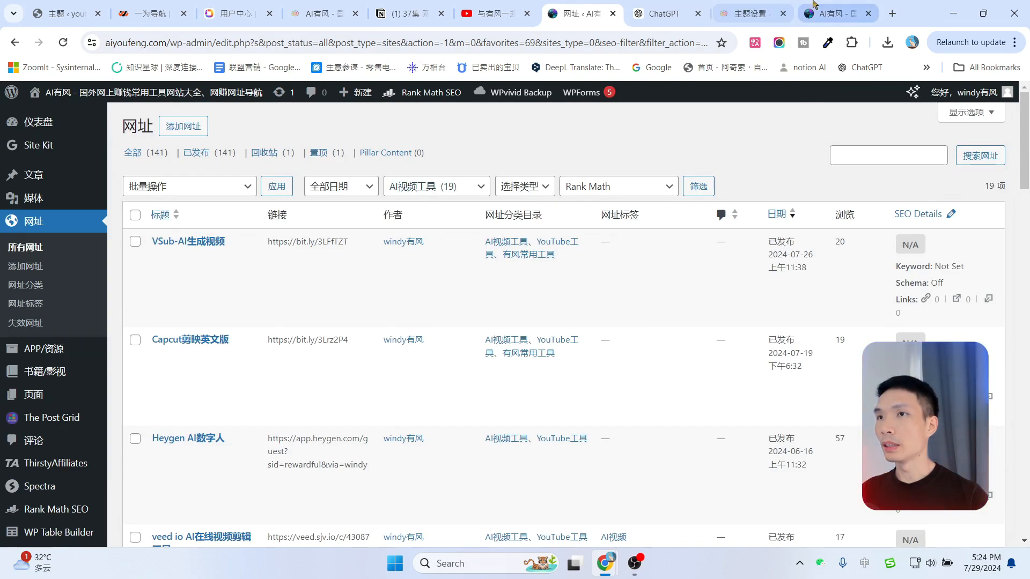
click(579, 14)
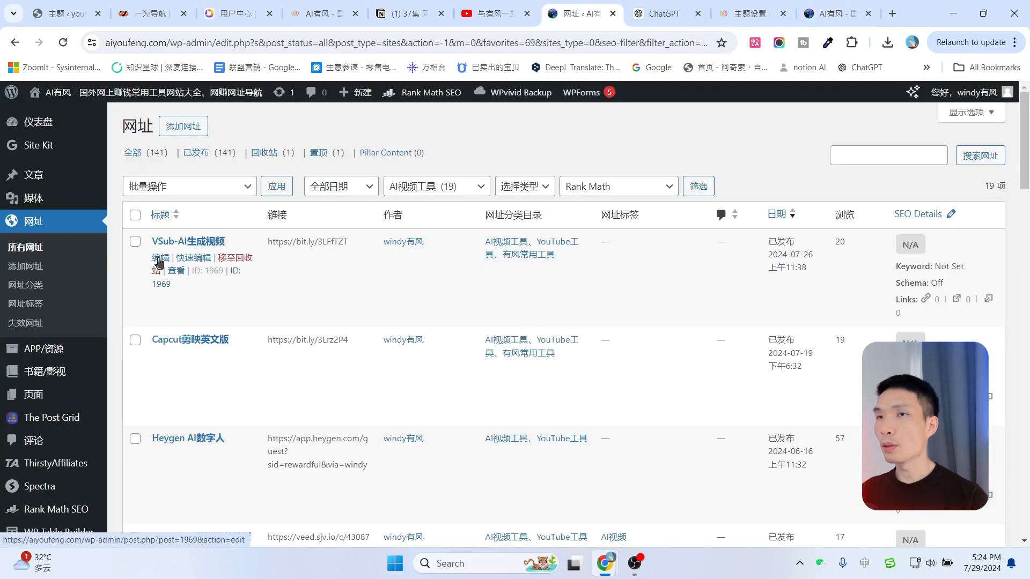
click(842, 8)
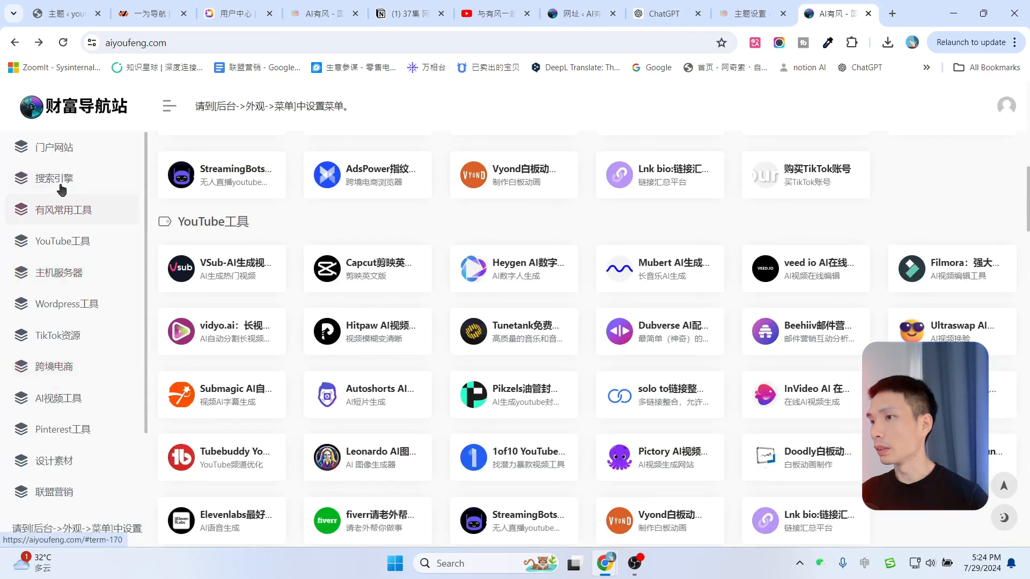
click(68, 409)
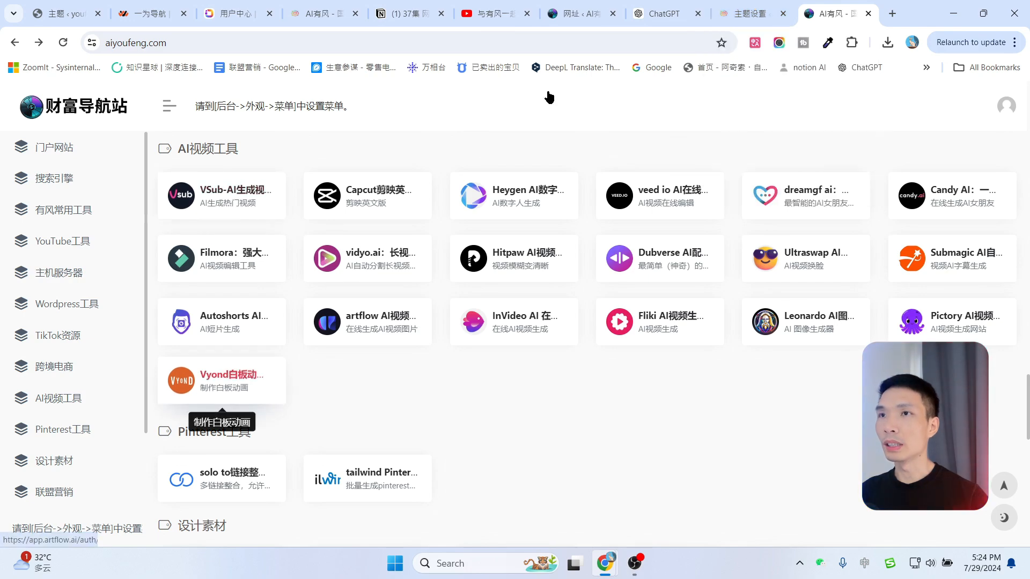
click(752, 7)
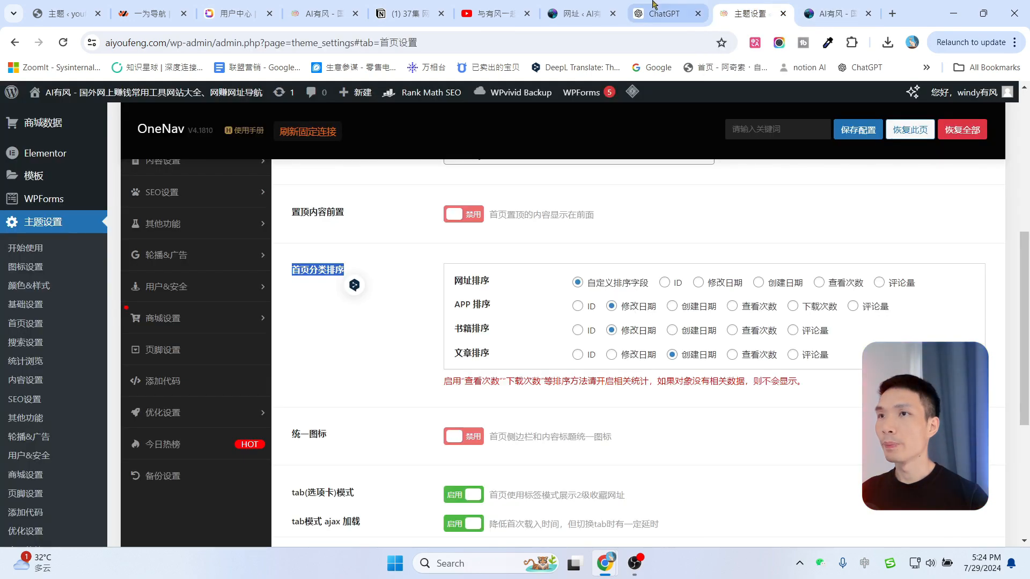
click(664, 13)
click(581, 14)
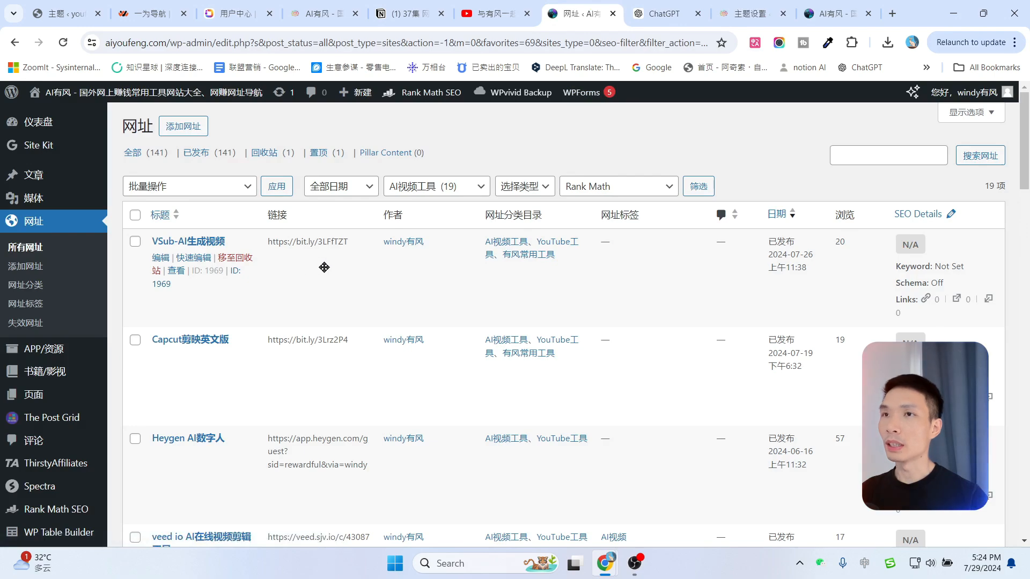
click(848, 13)
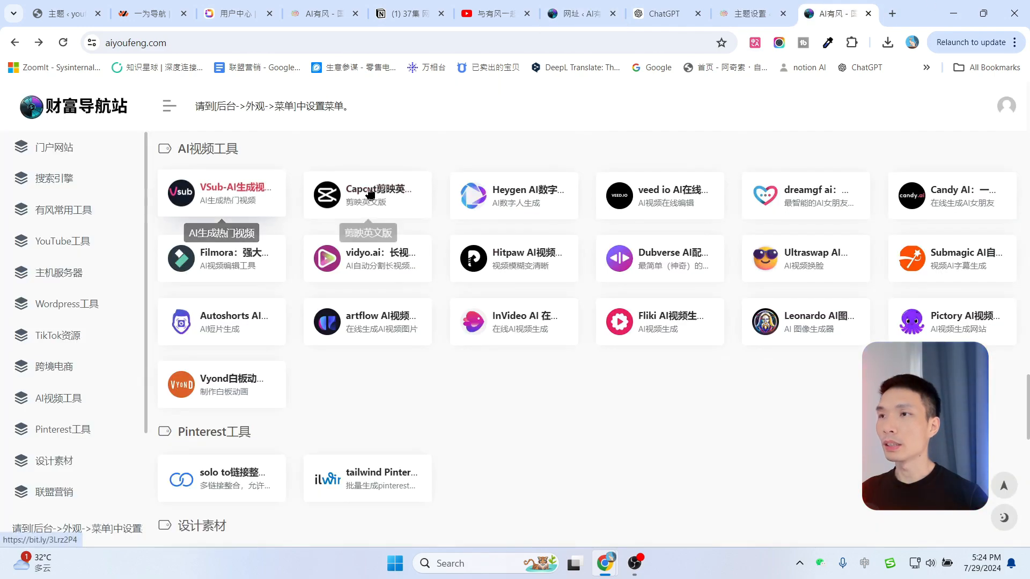
click(582, 12)
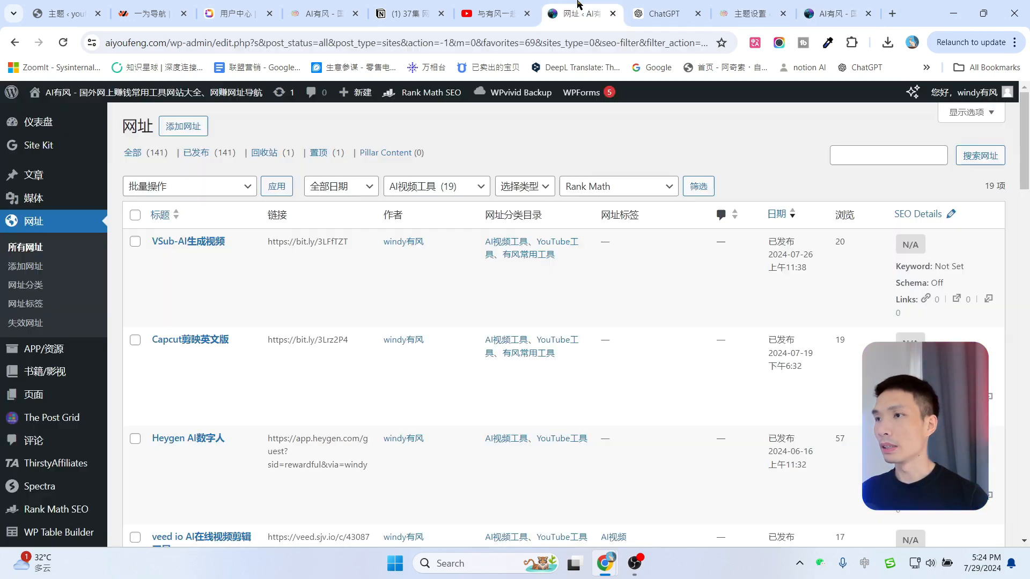
Drag VSub-AI生成视频 below Capcut剪映英文版 and reload the site to confirm the order.
drag(456, 285, 438, 362)
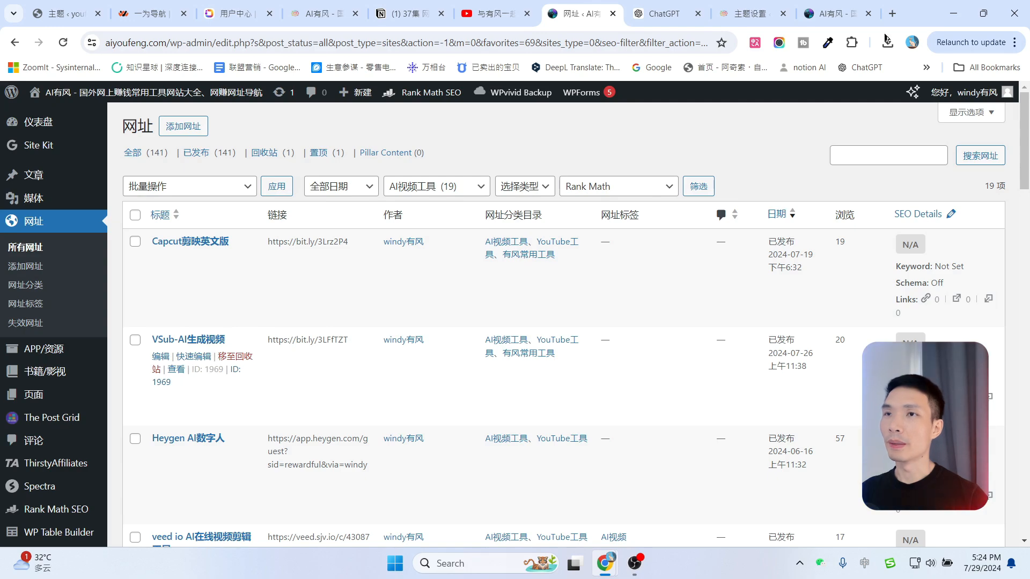
click(837, 13)
click(63, 41)
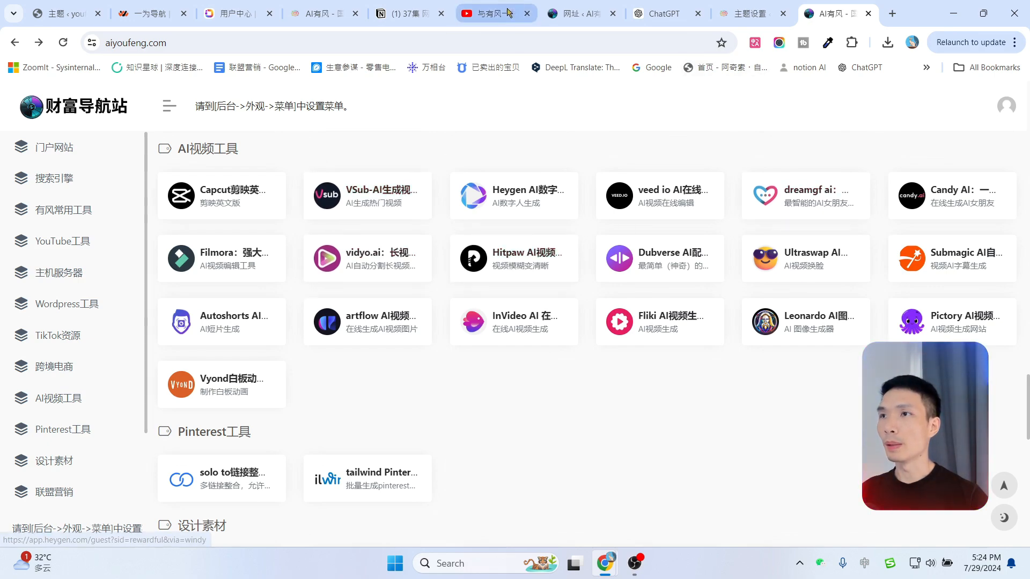
click(579, 13)
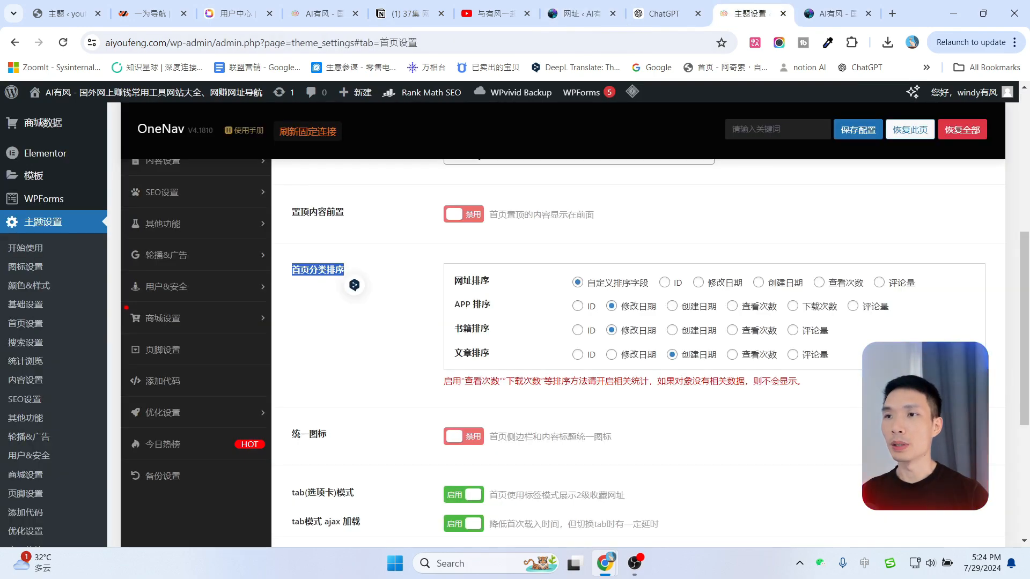
Glance at the live site, then scroll back through the OneNav 首页常规 settings.
scroll(385, 370, down, 1)
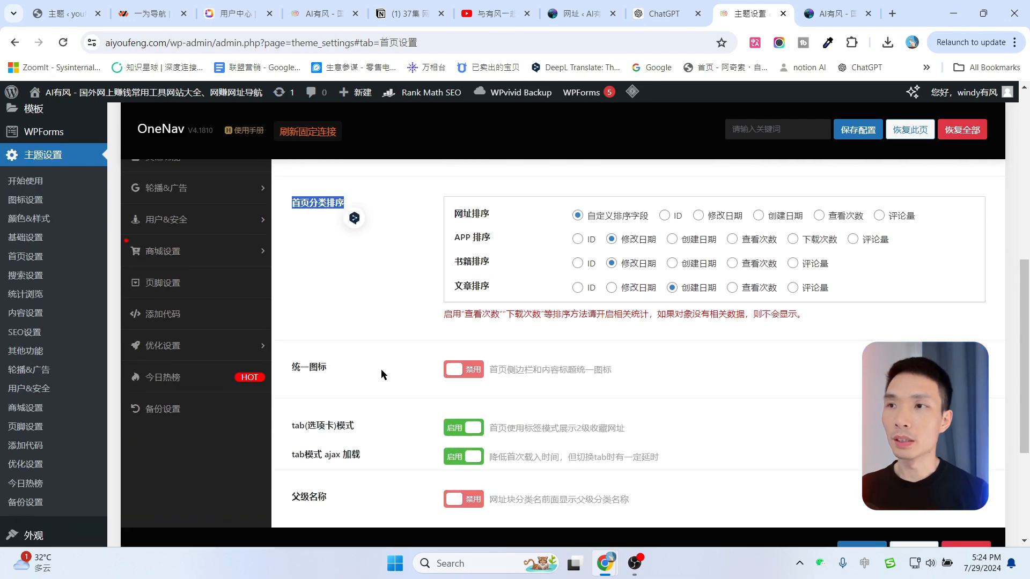
click(835, 7)
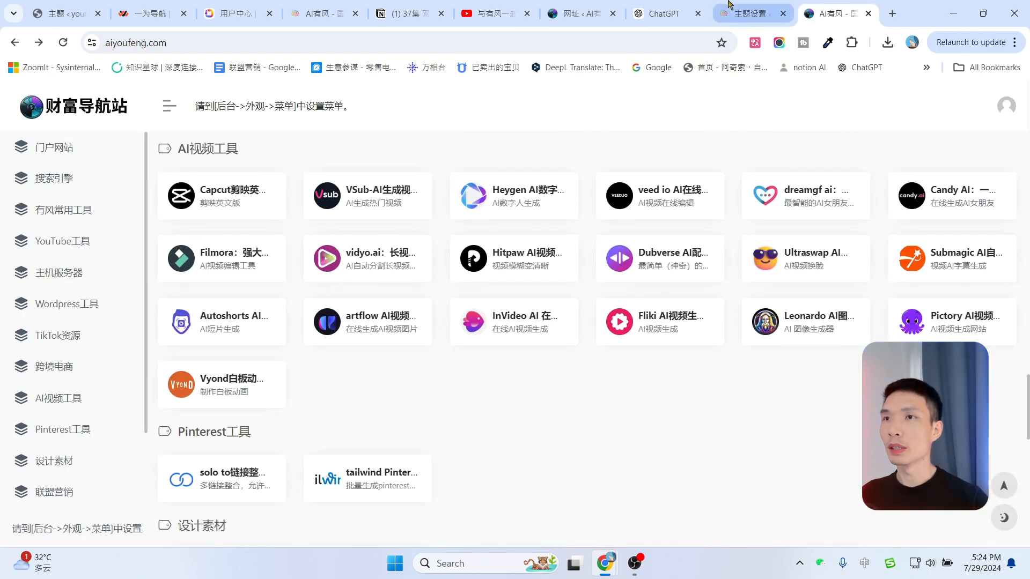
click(747, 13)
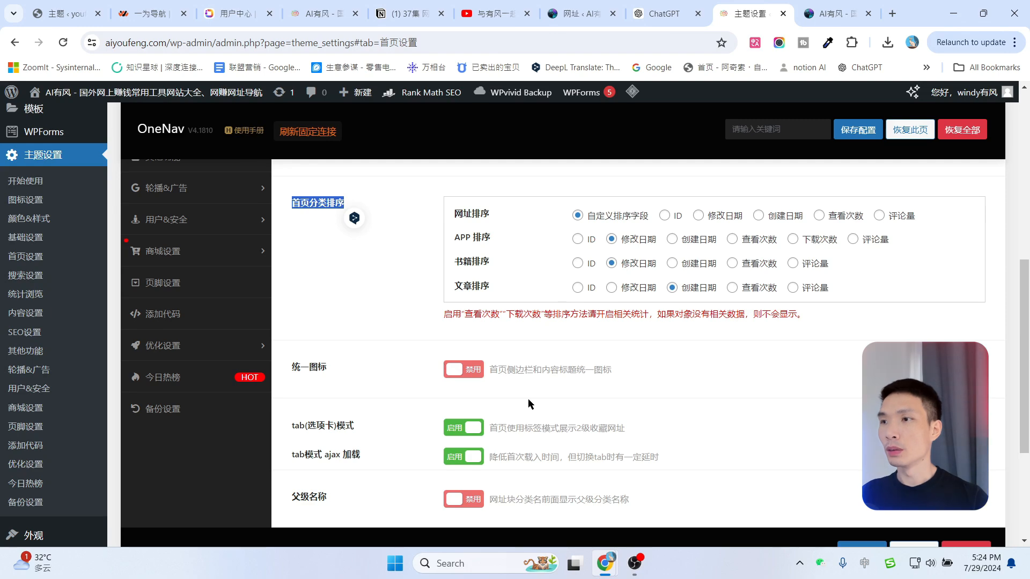
scroll(687, 399, down, 1)
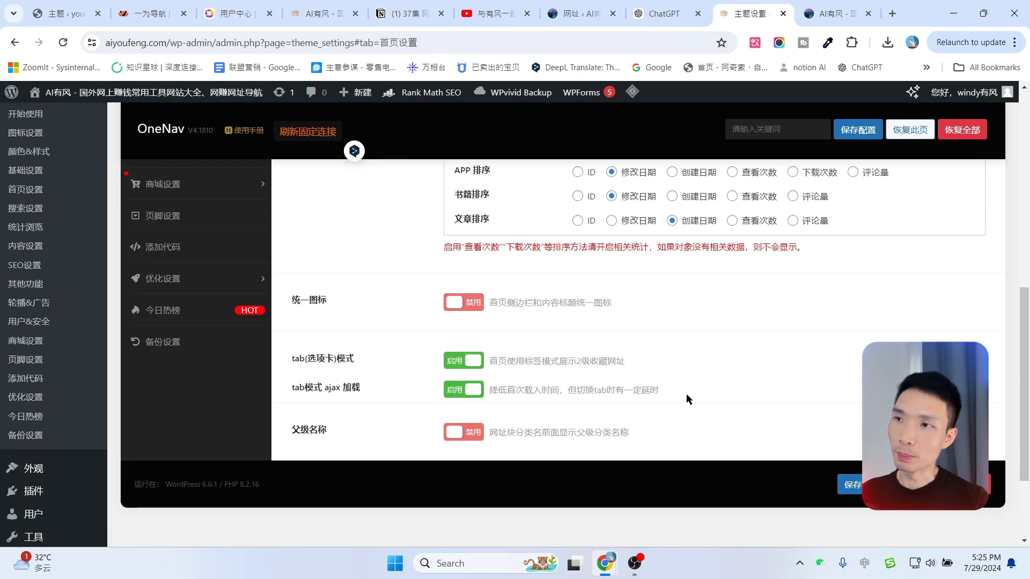
scroll(601, 335, up, 8)
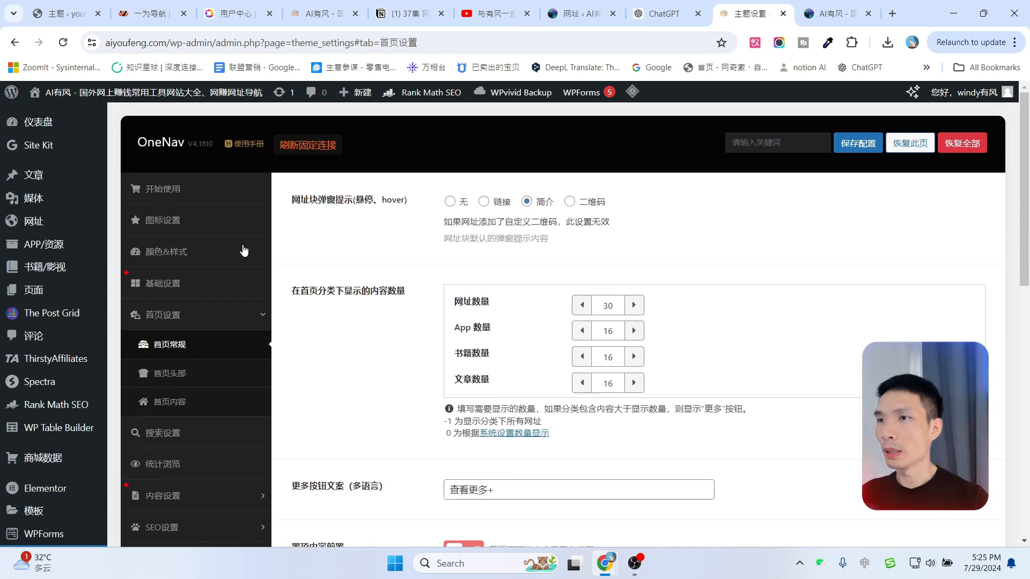
Open 首页设置 > 首页头部 and compare it with the live homepage header.
click(173, 377)
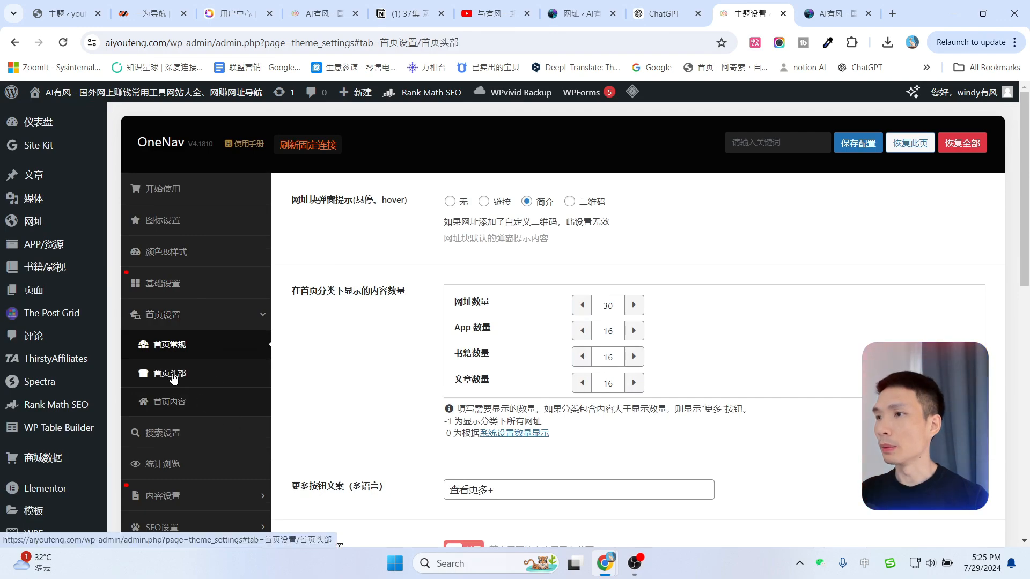
click(848, 13)
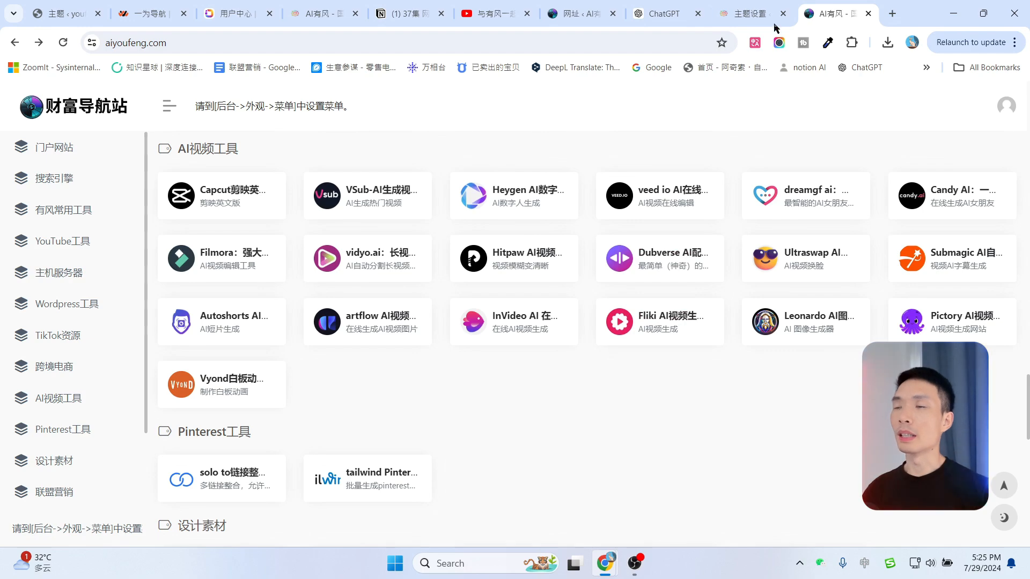
click(779, 3)
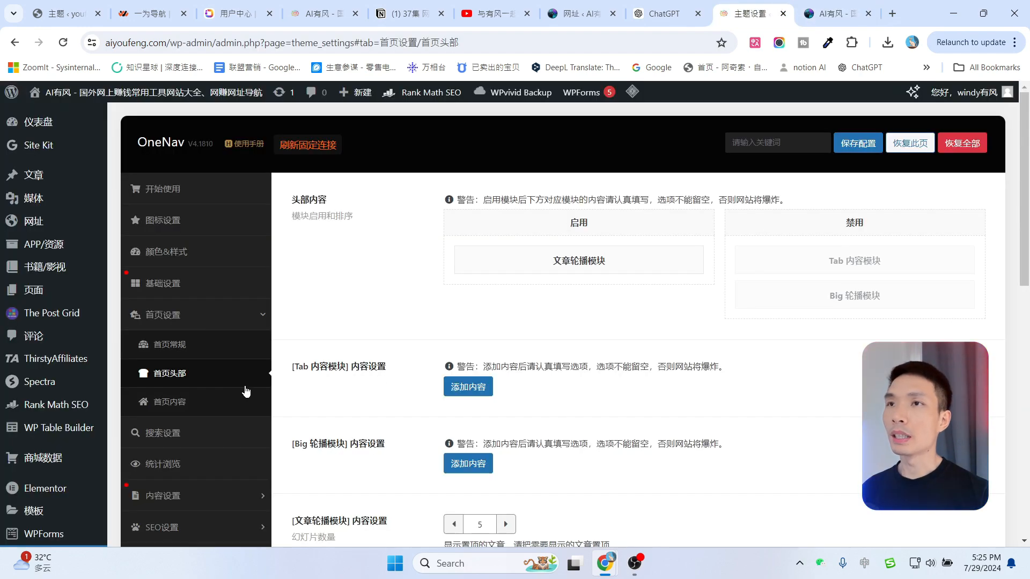
key(ctrl+Tab)
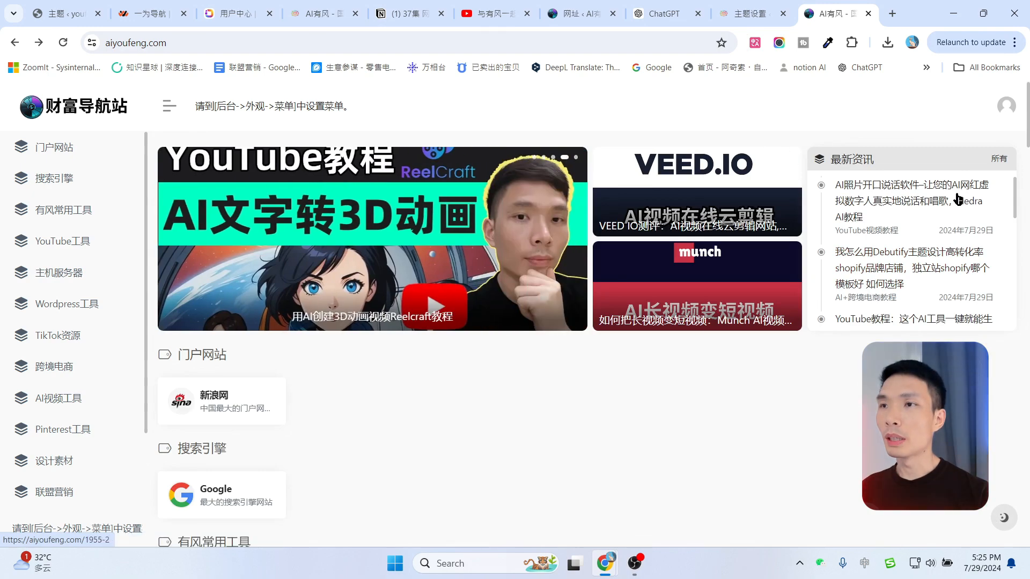
click(747, 13)
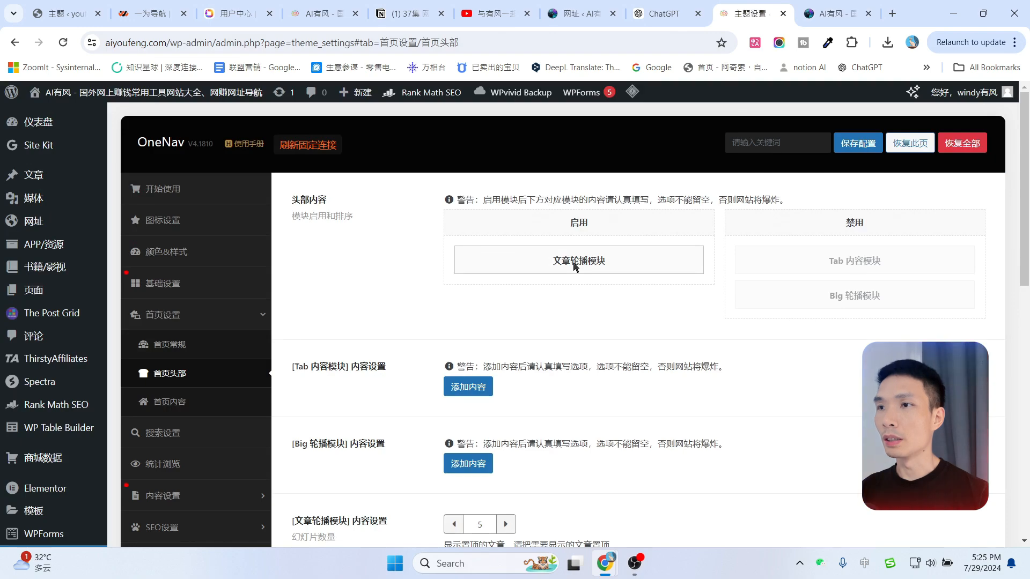
Move the 文章轮播模块 to the disabled modules, save, and reload the homepage.
drag(573, 267, 853, 268)
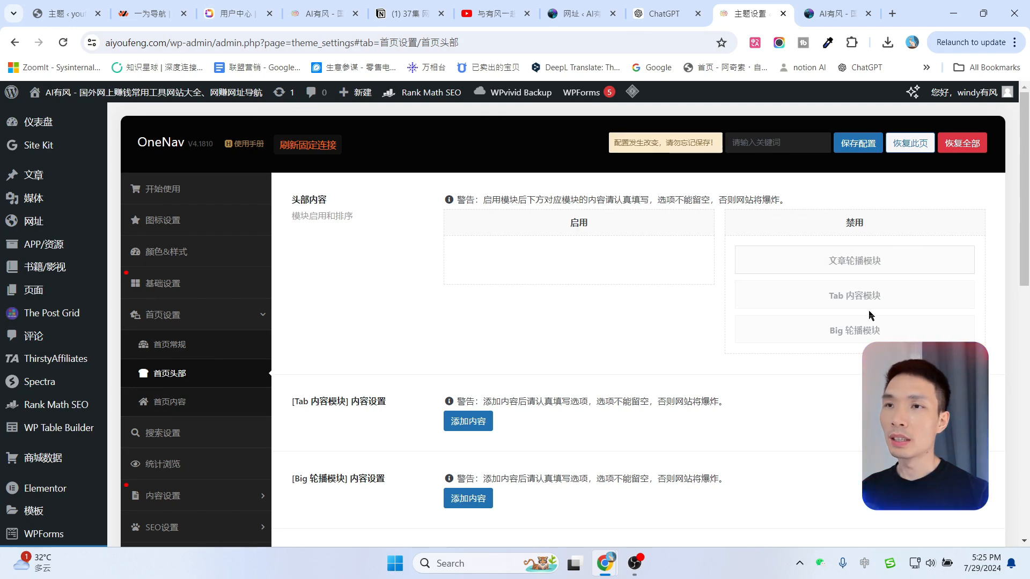
click(840, 7)
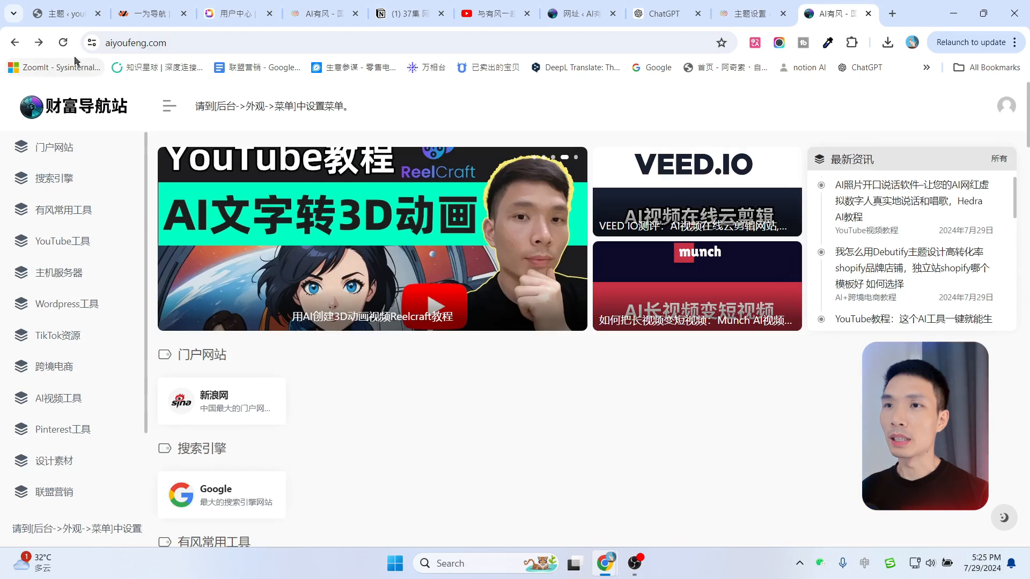
click(63, 42)
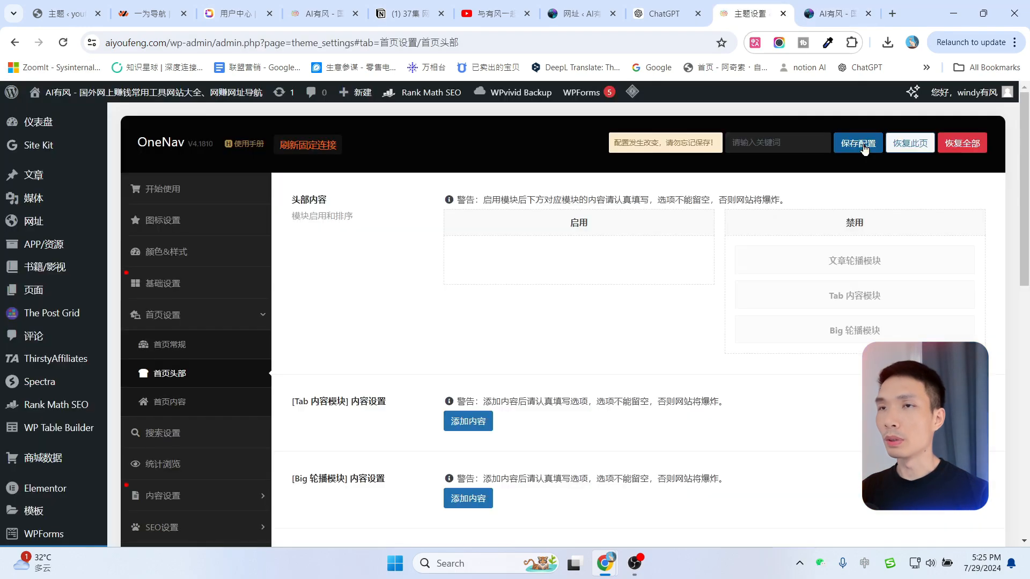
click(863, 149)
click(840, 13)
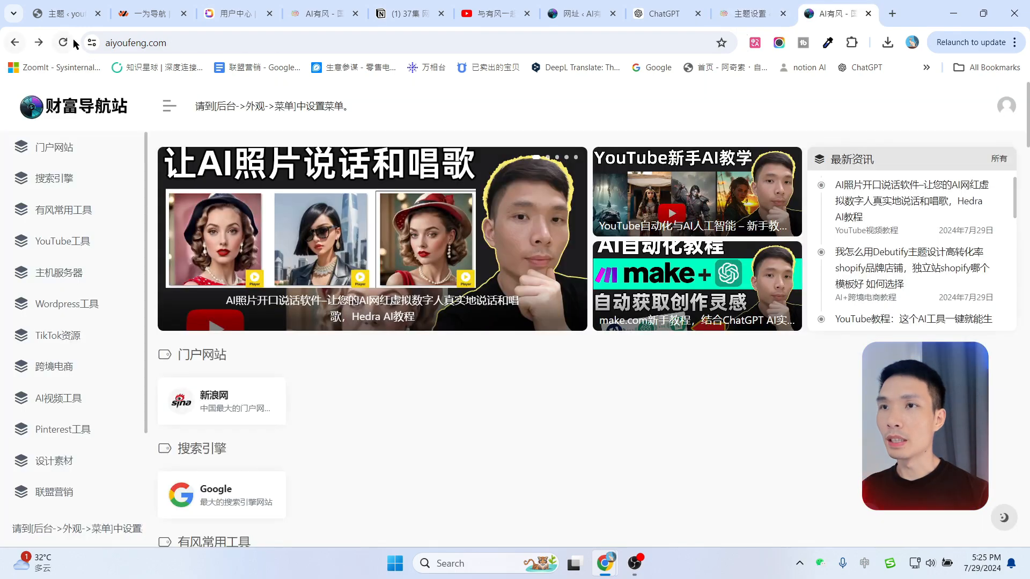
click(62, 42)
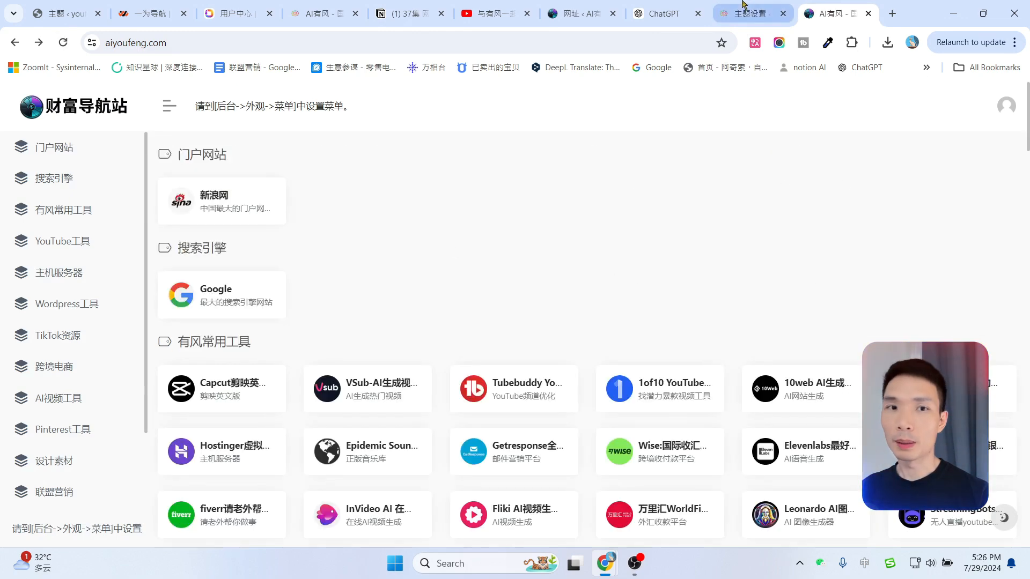
Re-enable the 文章轮播模块, keep Tab 内容模块 disabled, and save the header configuration.
click(750, 13)
drag(848, 265, 648, 259)
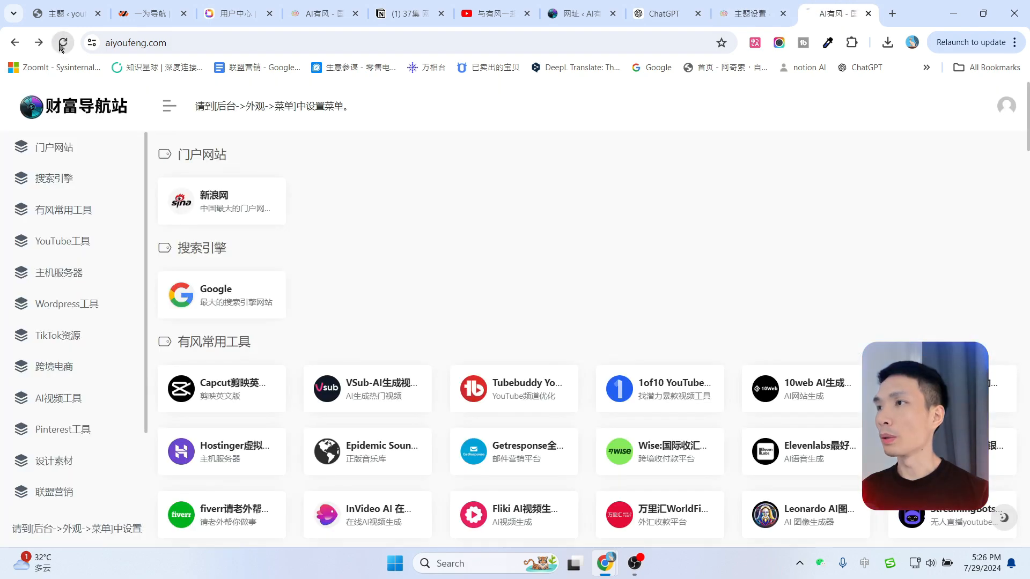
click(62, 43)
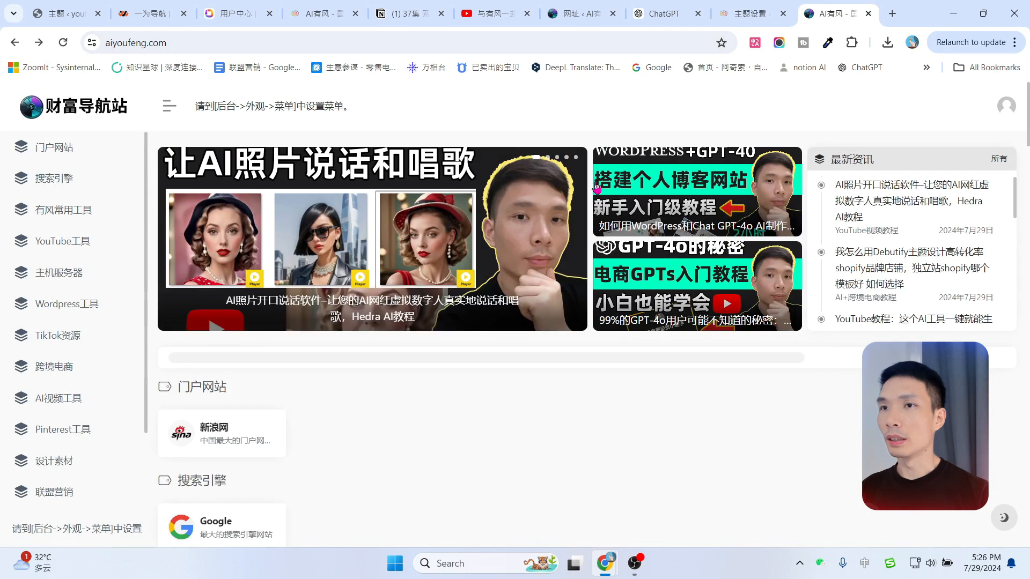
click(750, 12)
drag(617, 296, 858, 325)
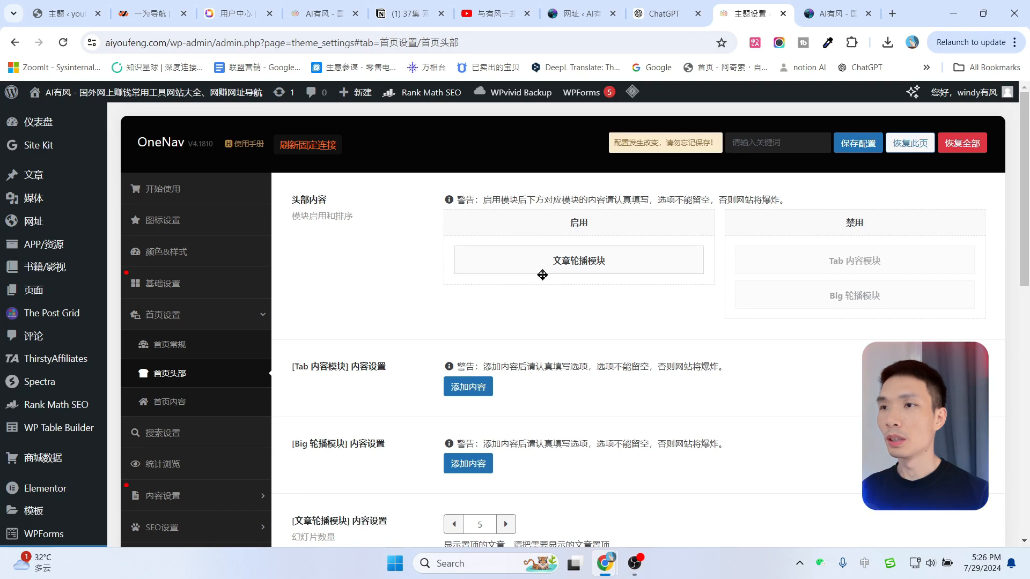
click(852, 148)
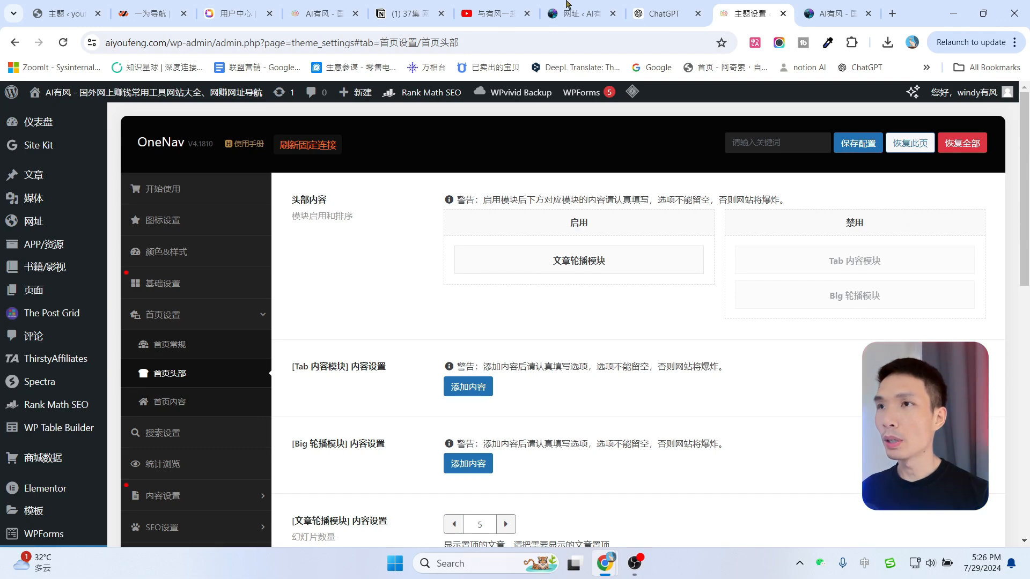
Check the admin menus, the posts list and the live homepage, then return to 主题设置.
click(333, 2)
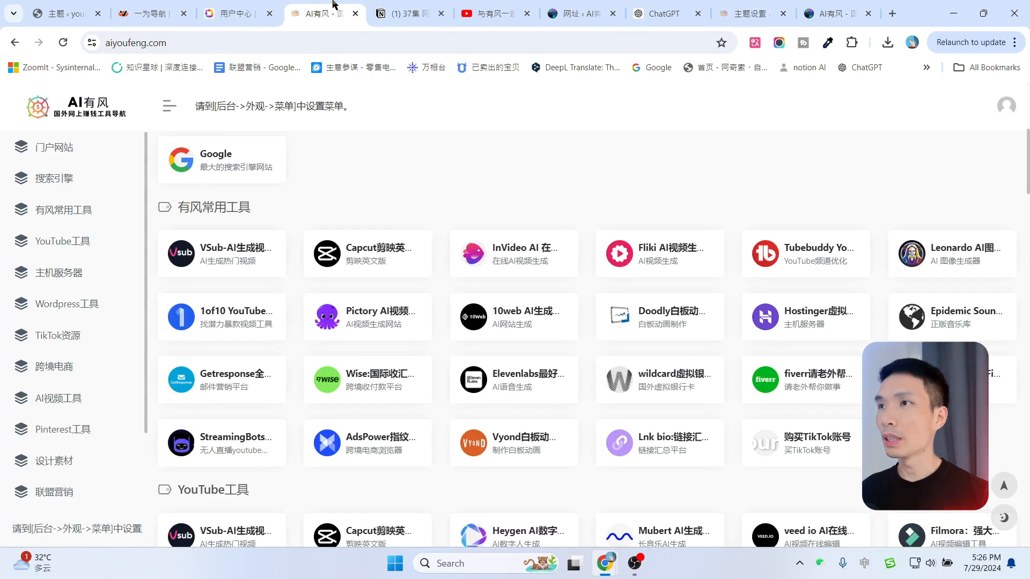
click(204, 106)
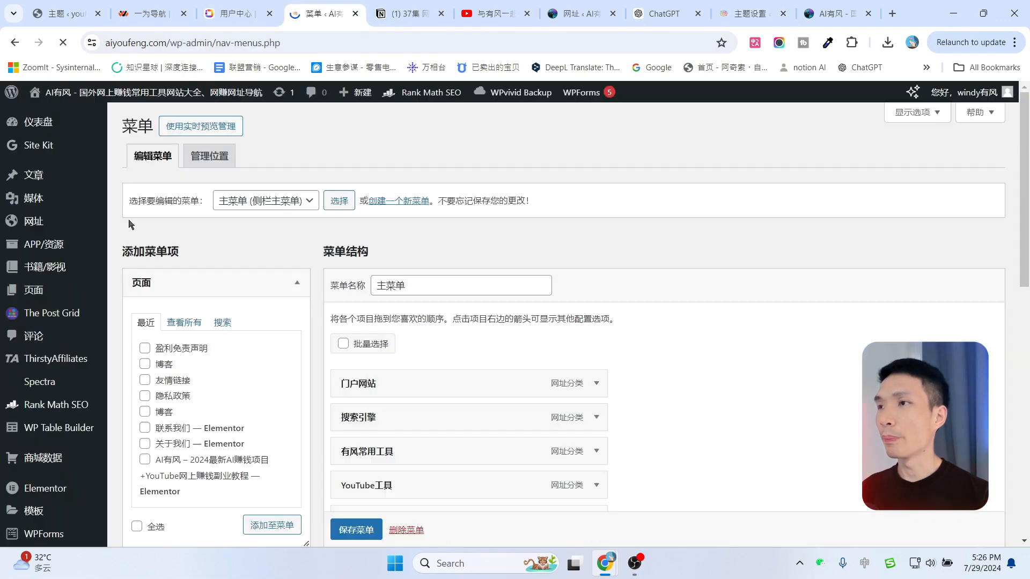
click(34, 177)
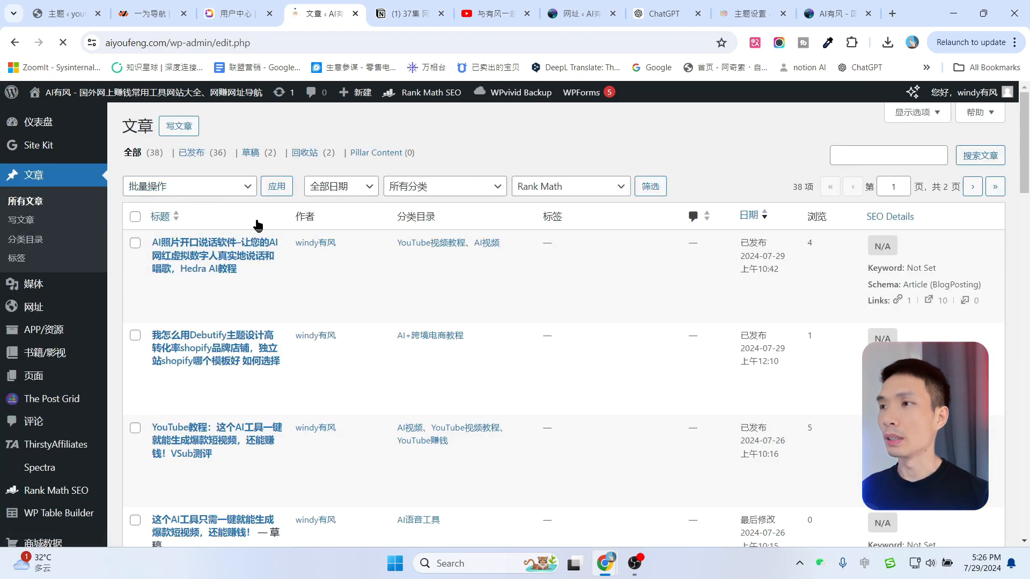
click(851, 4)
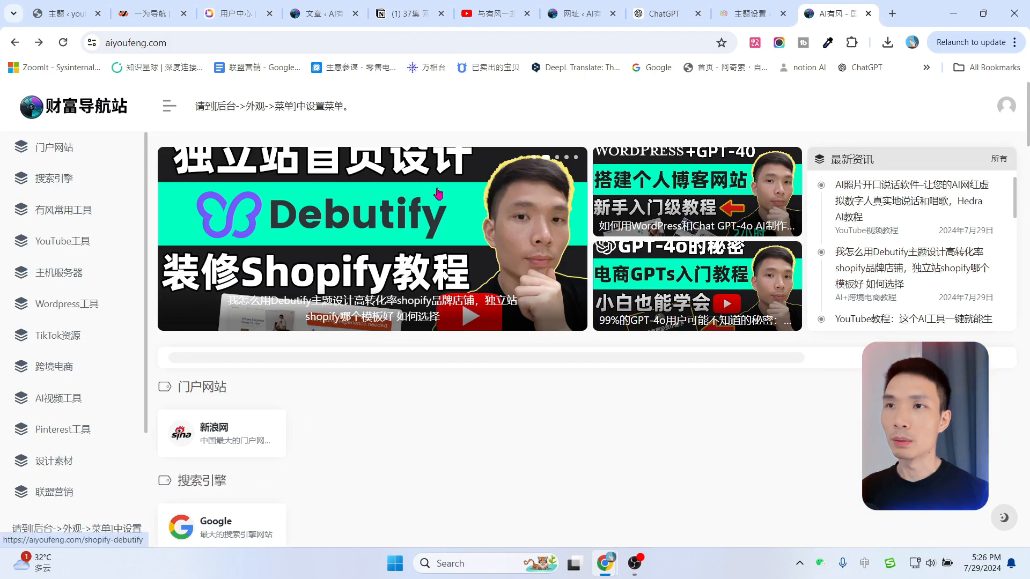
click(750, 4)
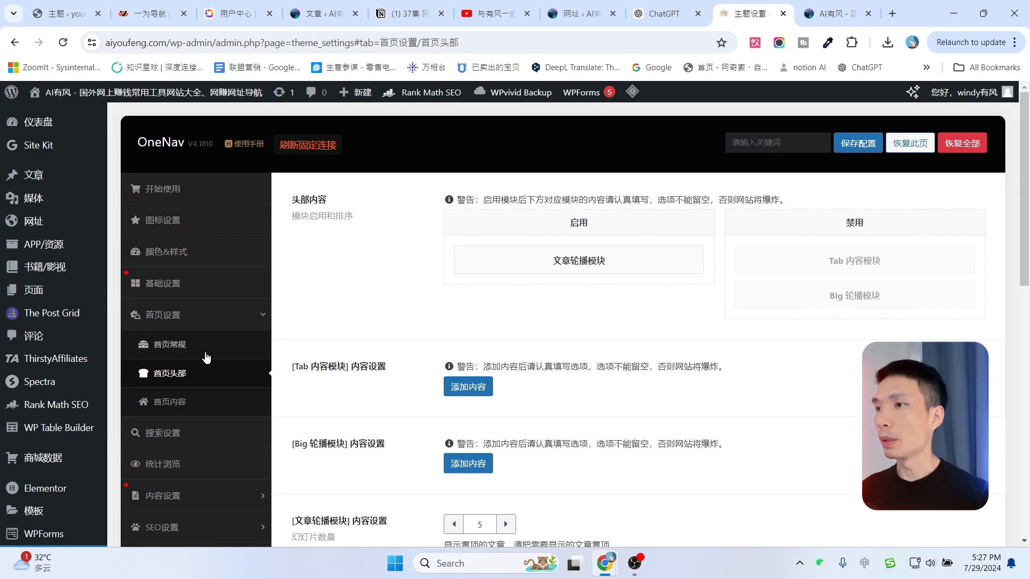
scroll(195, 368, down, 1)
Turn on the 启用公告 announcements option, save the settings, and view the homepage.
click(168, 338)
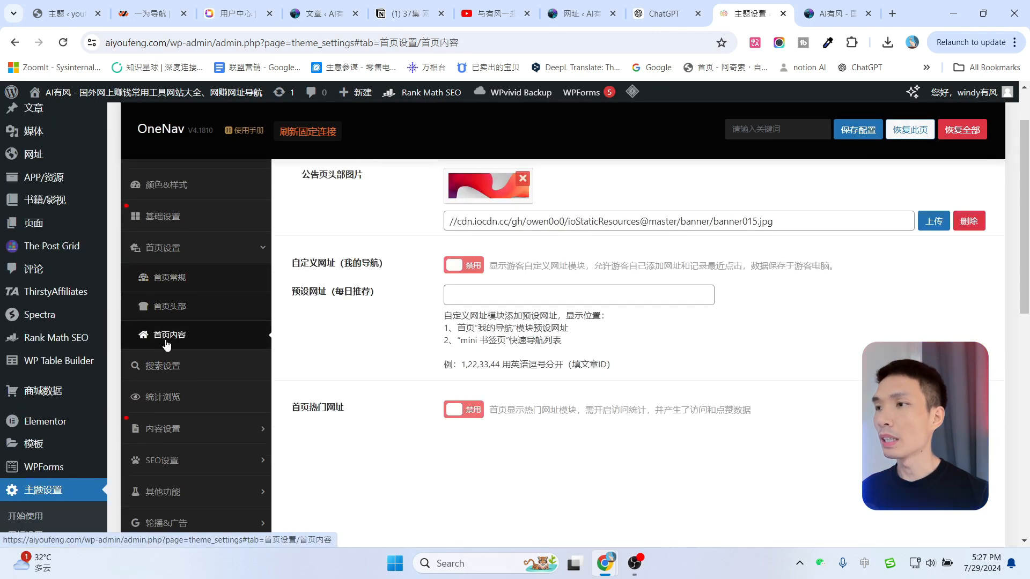
scroll(560, 320, up, 1)
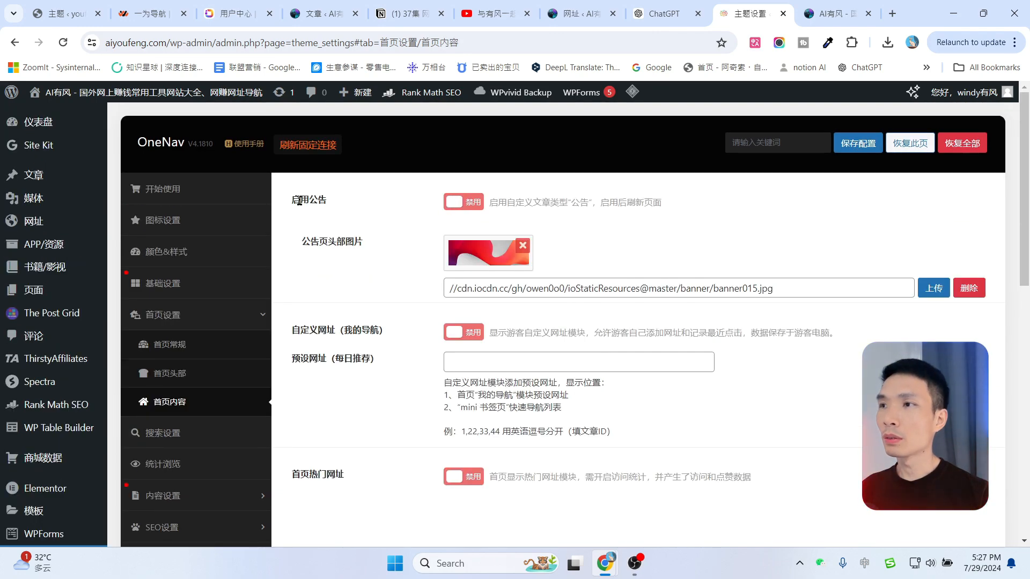
click(444, 202)
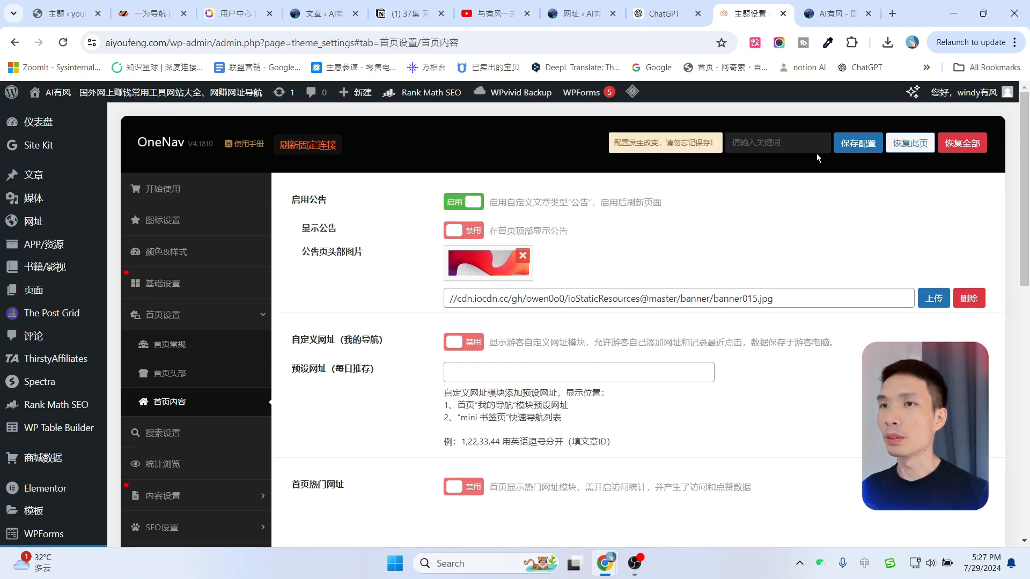
click(847, 145)
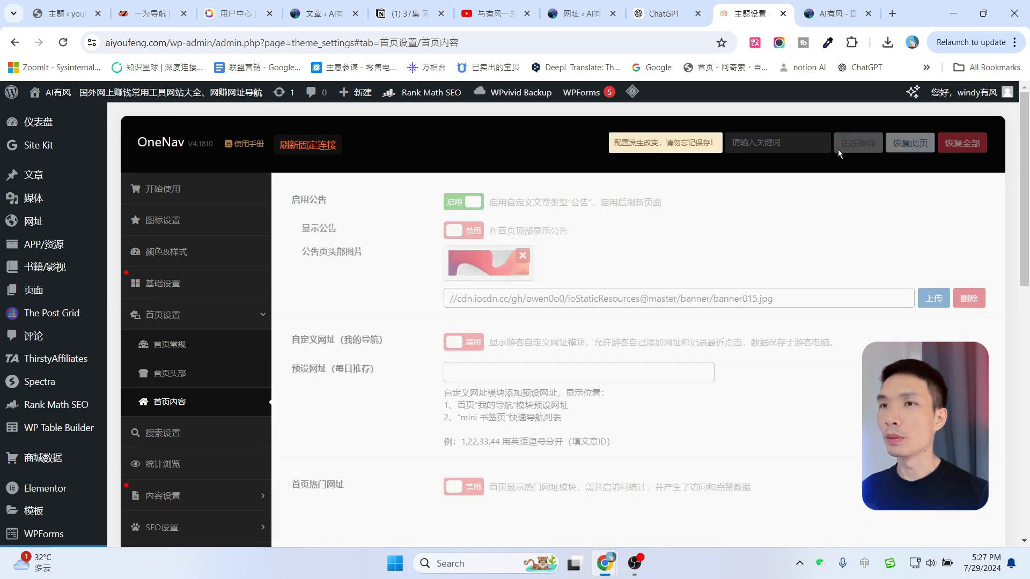
click(829, 8)
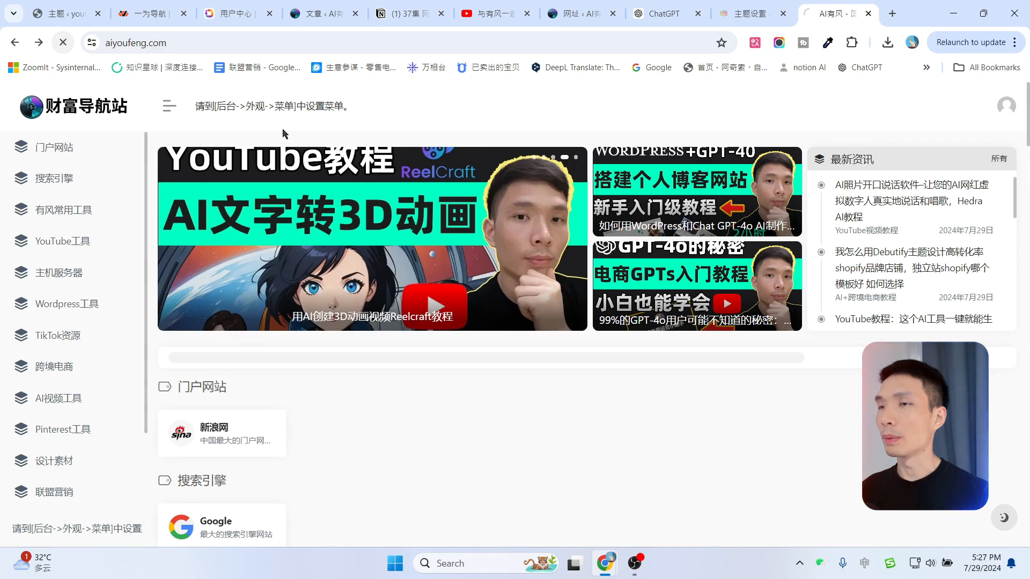
Set 公告数量 to 2, save, and confirm the announcement bar on the homepage.
key(ctrl+shift+Tab)
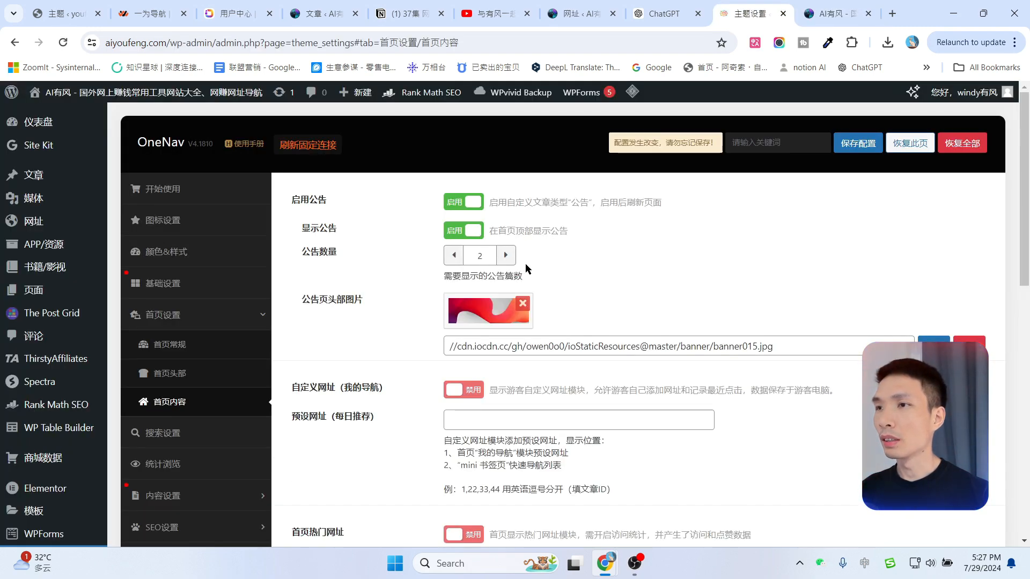
click(504, 257)
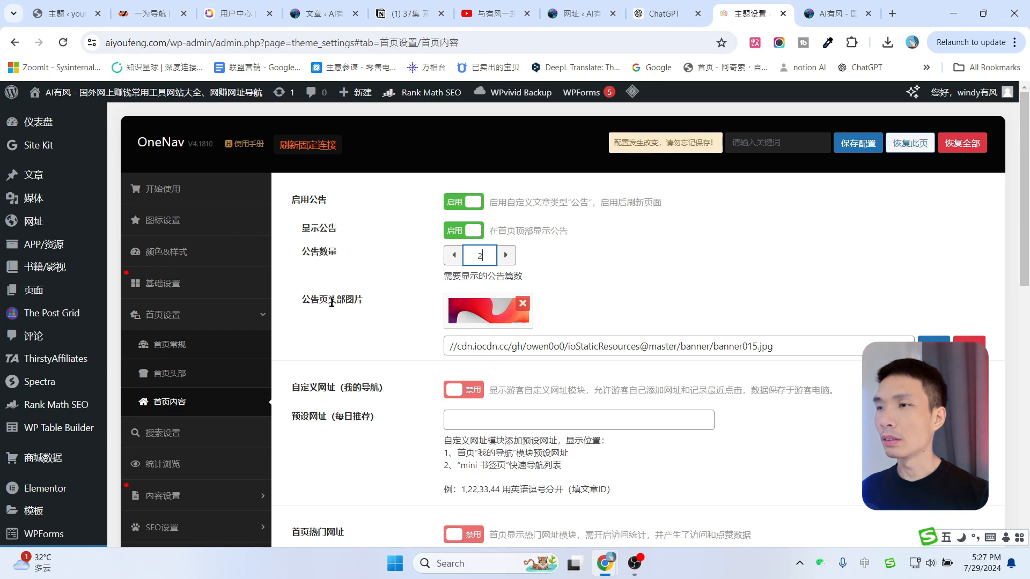
click(853, 149)
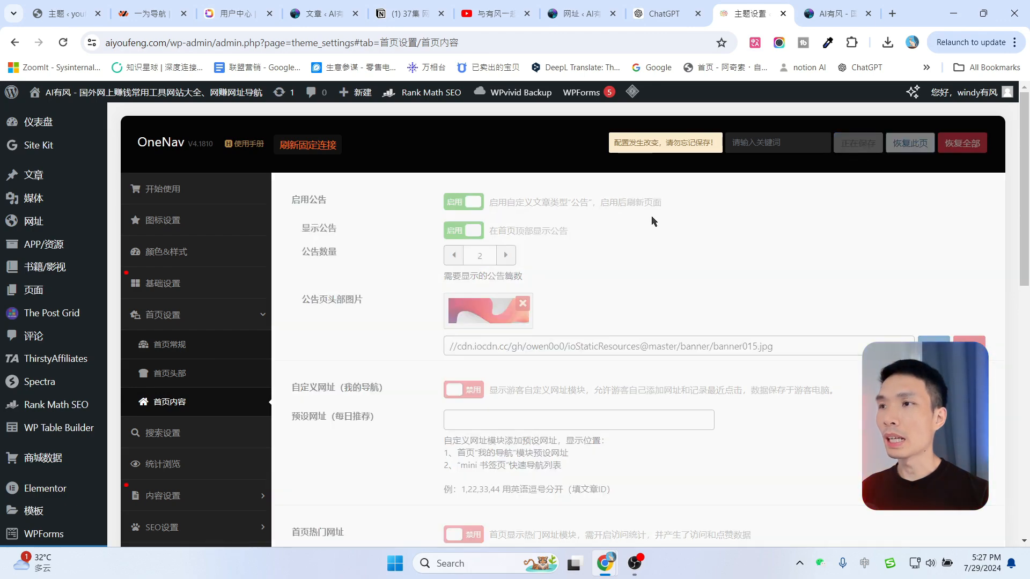
click(830, 10)
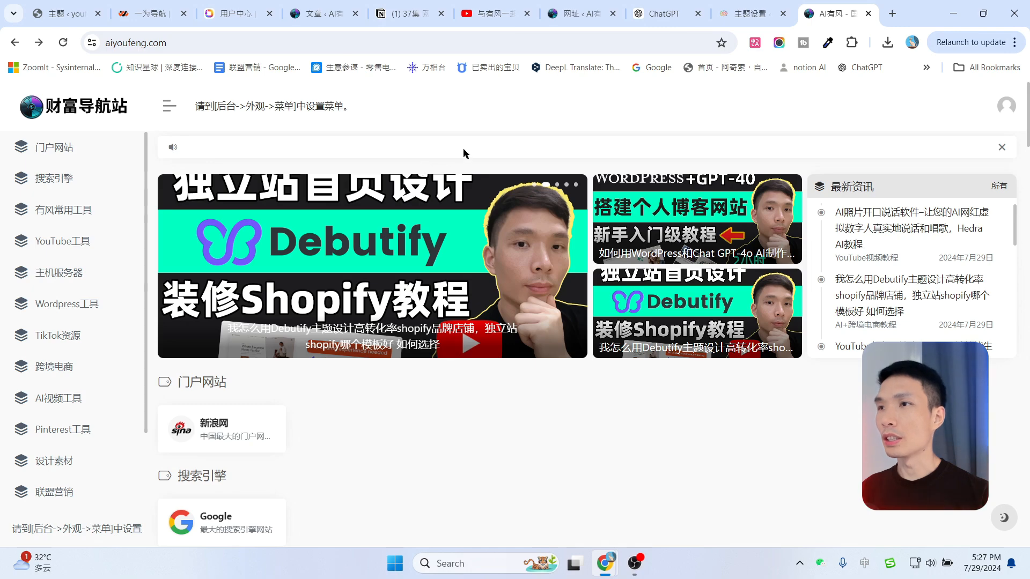
click(751, 4)
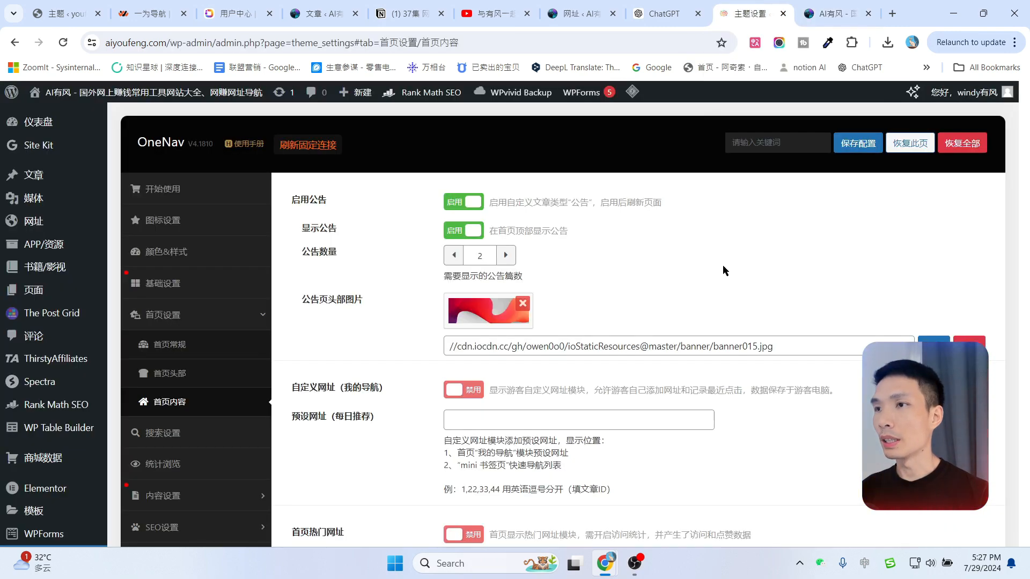
Switch off 显示公告 and 启用公告, and locate the 自定义网址（我的导航） option.
click(463, 230)
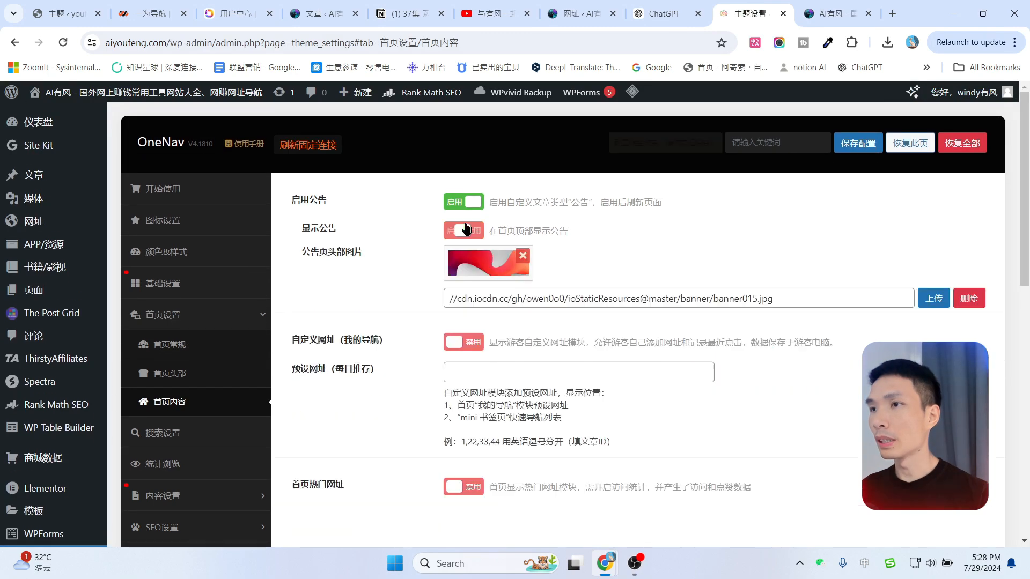
click(463, 202)
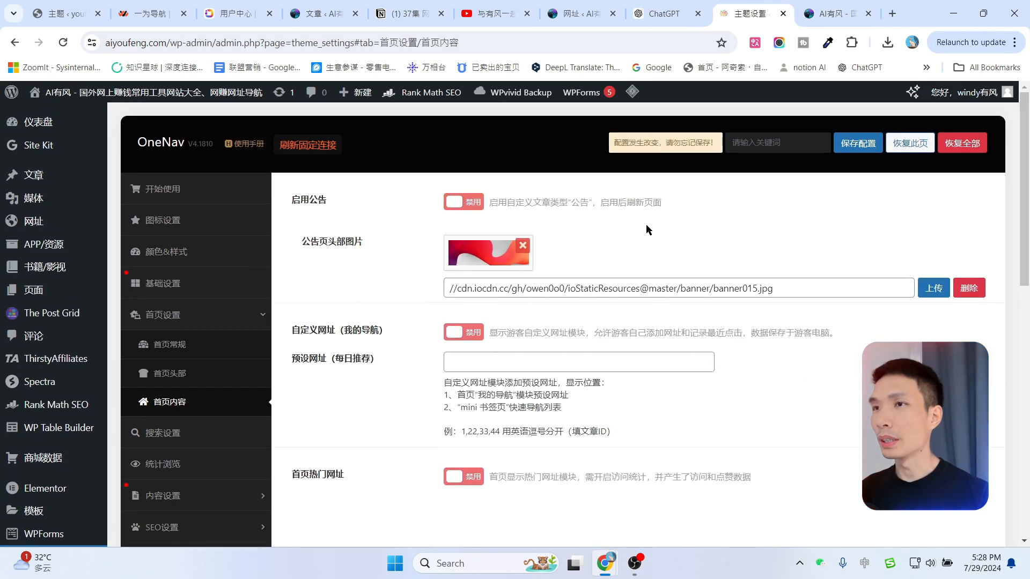
scroll(314, 267, down, 1)
drag(295, 266, 395, 274)
click(390, 249)
click(829, 14)
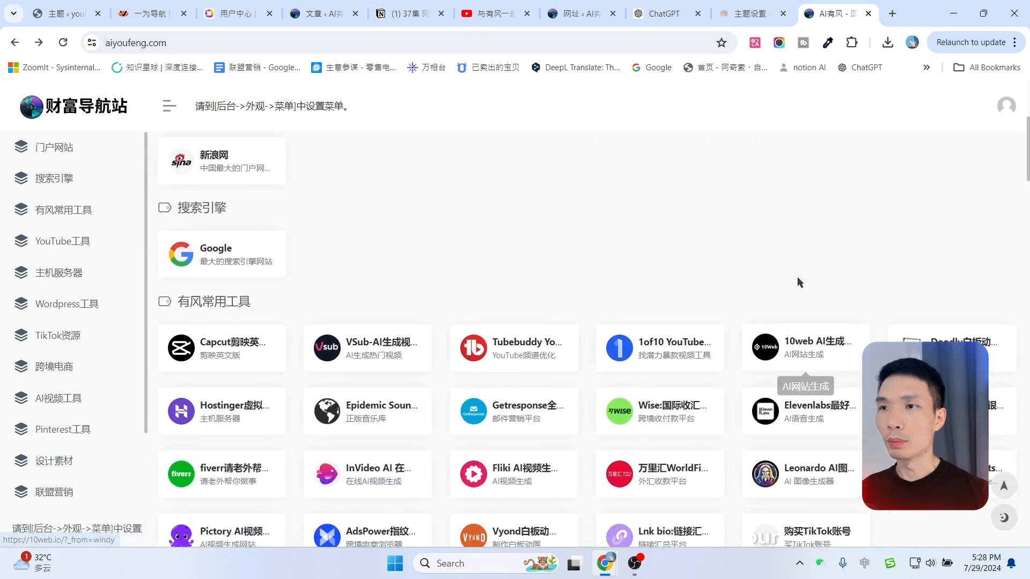
click(754, 13)
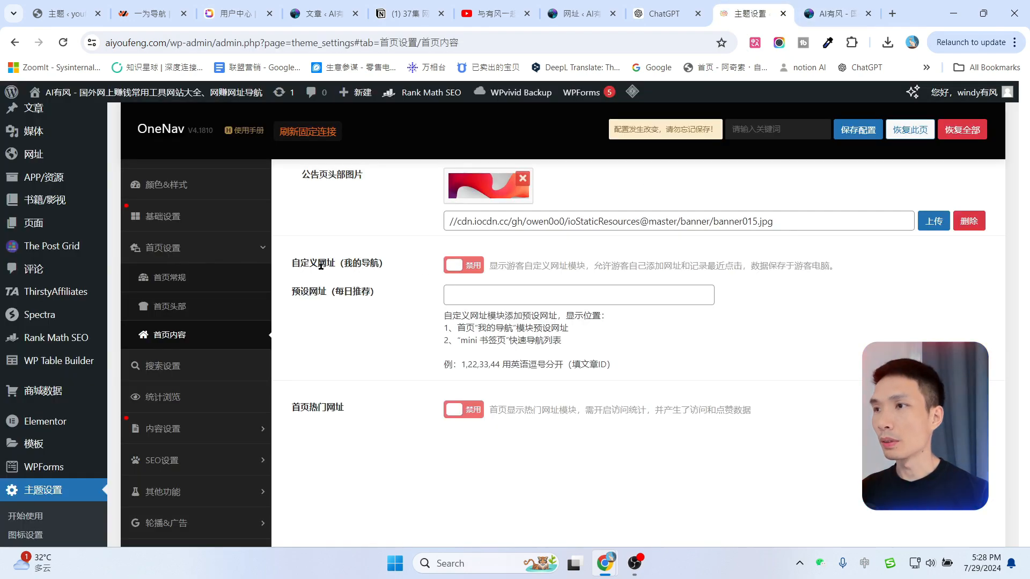
Enable 自定义网址（我的导航）, save, and reload the homepage to show the 我的导航 section.
click(463, 265)
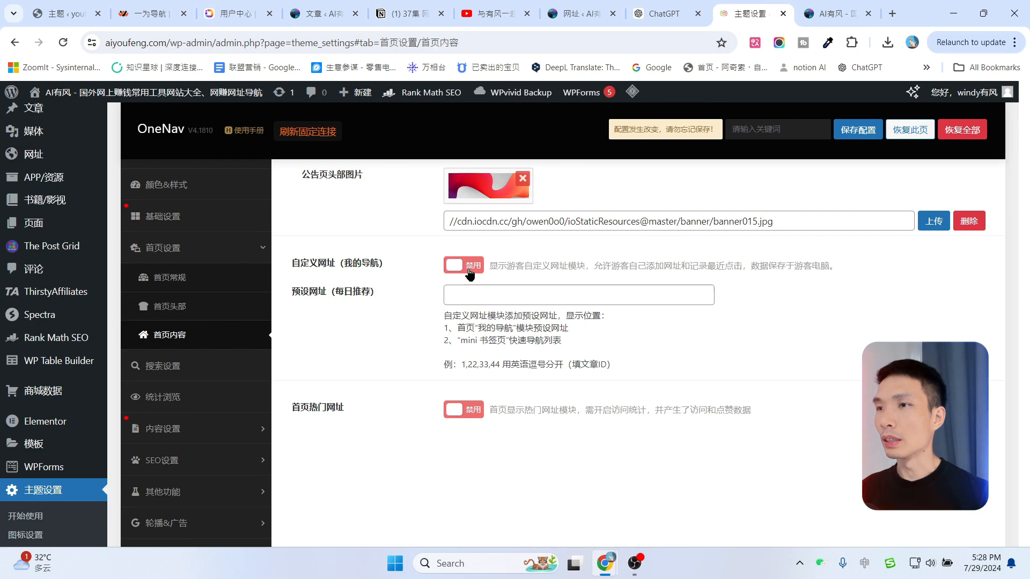
click(860, 134)
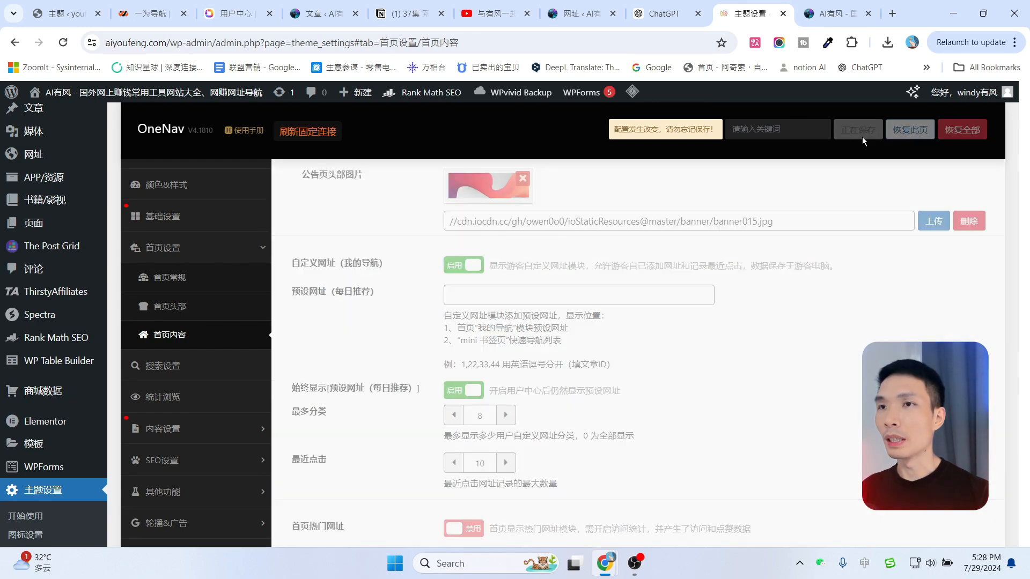
click(831, 7)
key(F5)
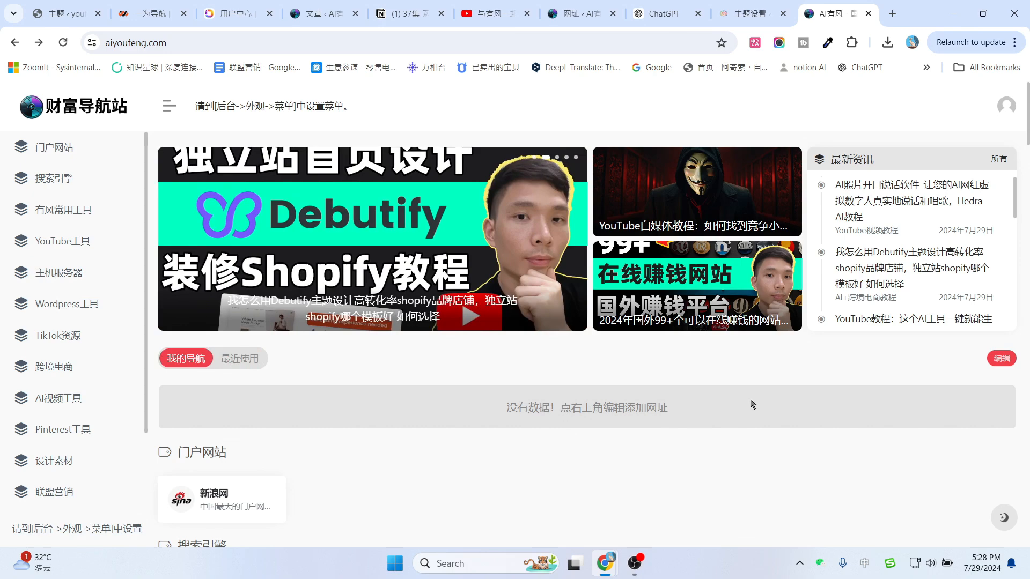
Try 我的导航's 编辑 mode, opening and cancelling the + custom site form.
click(998, 359)
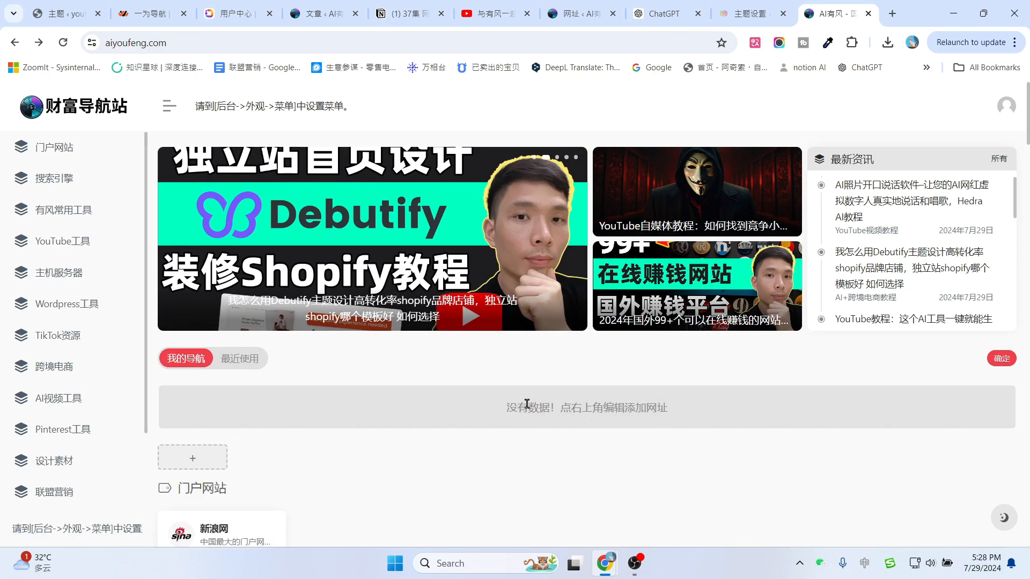
click(200, 460)
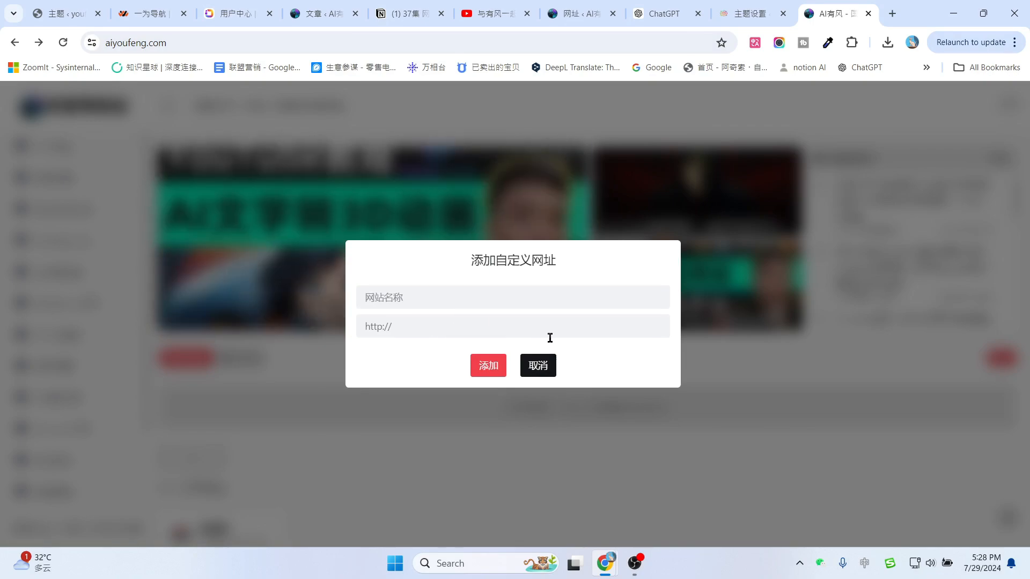
click(548, 372)
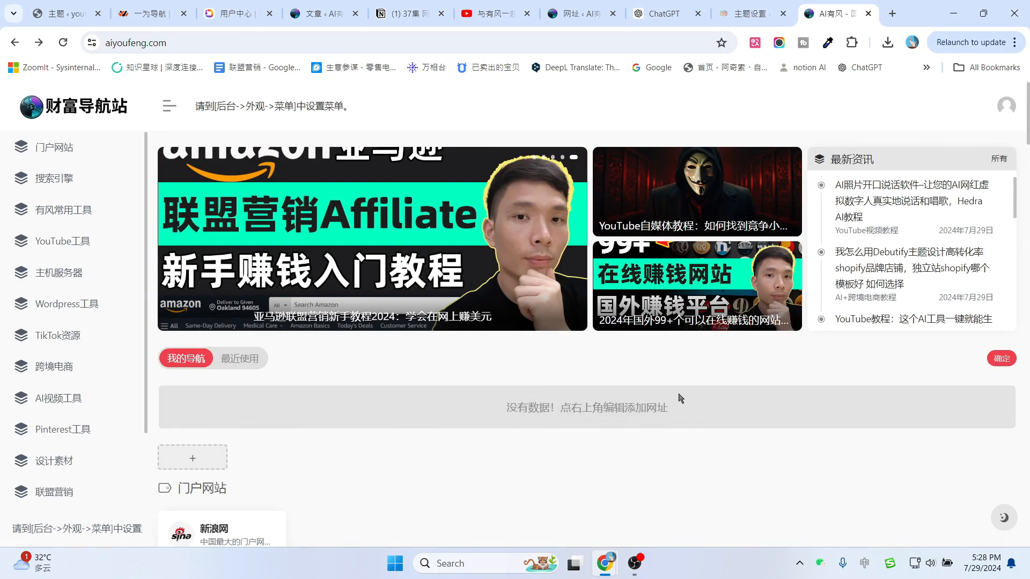
scroll(819, 413, down, 1)
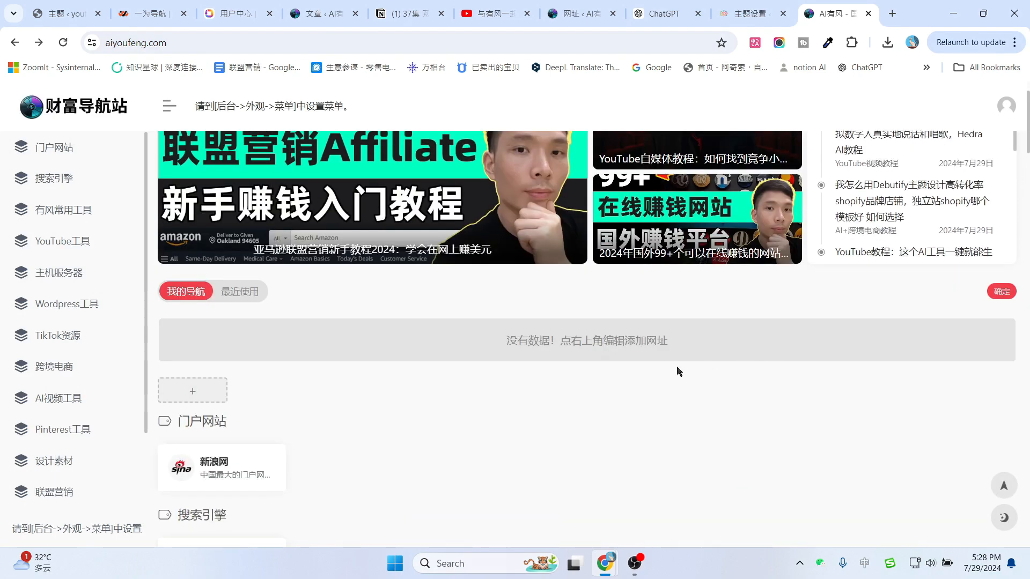
Set 自定义网址（我的导航） back to 禁用 in the theme settings.
click(738, 6)
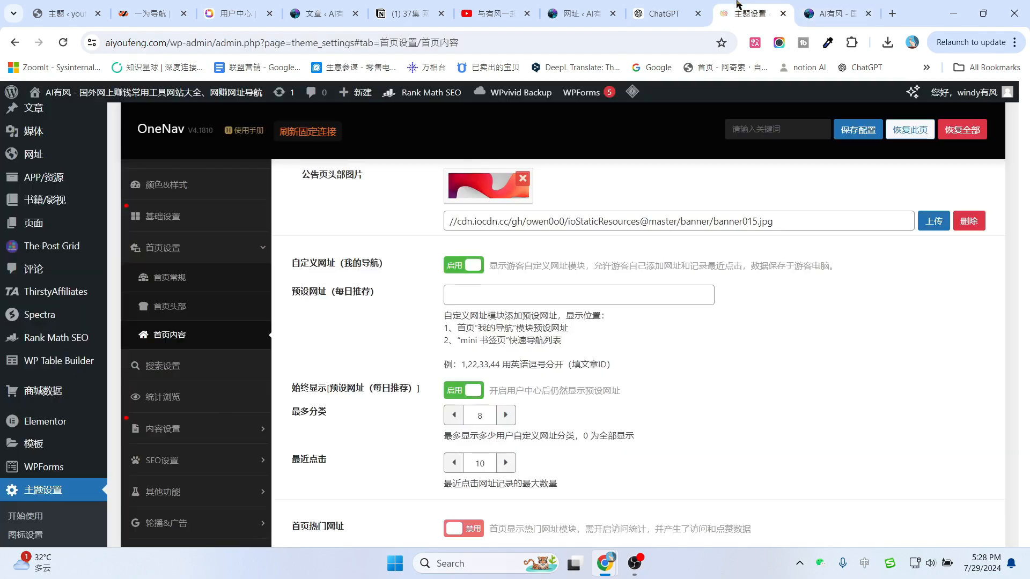
click(472, 268)
scroll(361, 366, down, 1)
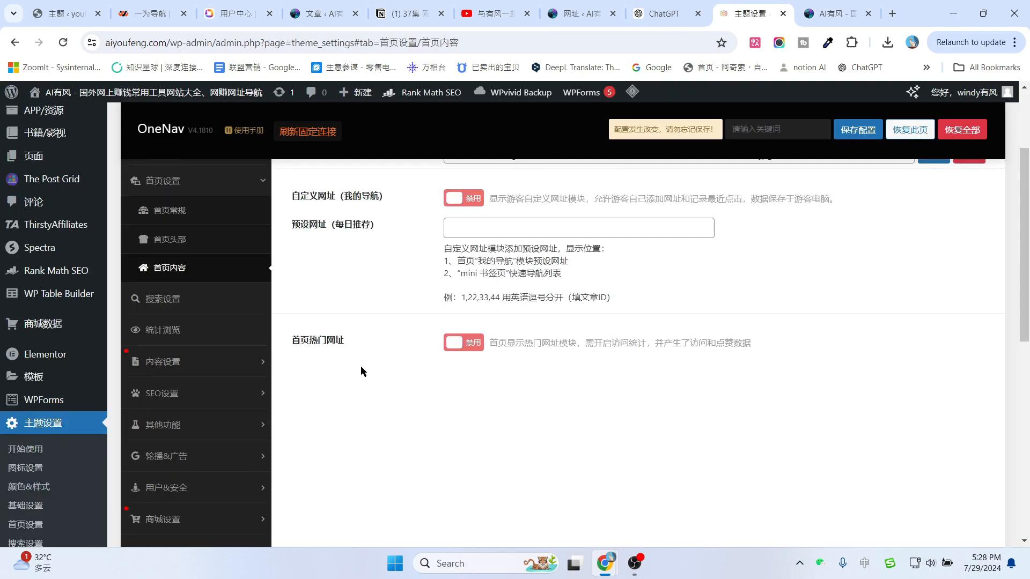
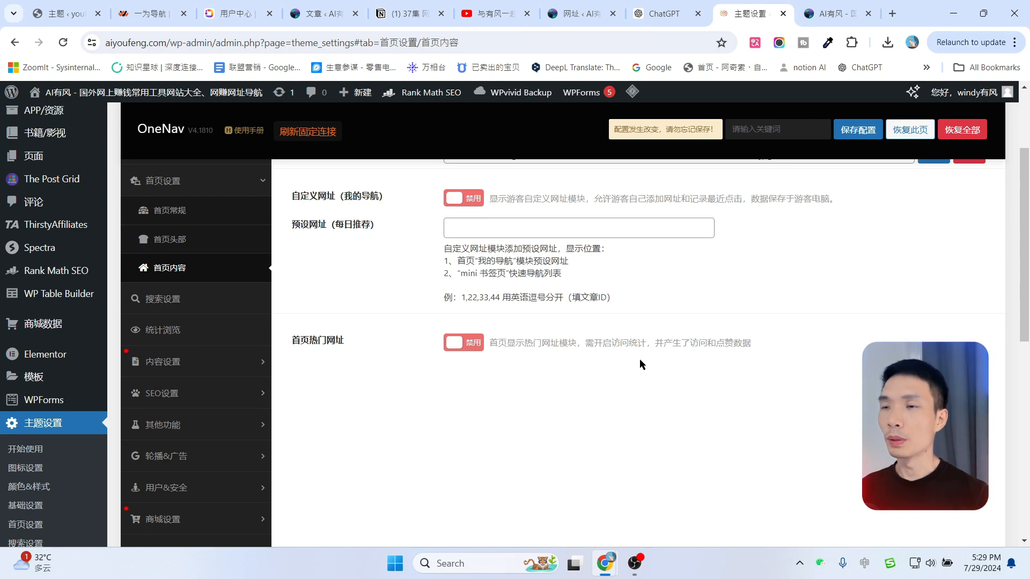
Enable the 首页热门网址 module, expand its settings, and save the configuration.
click(451, 348)
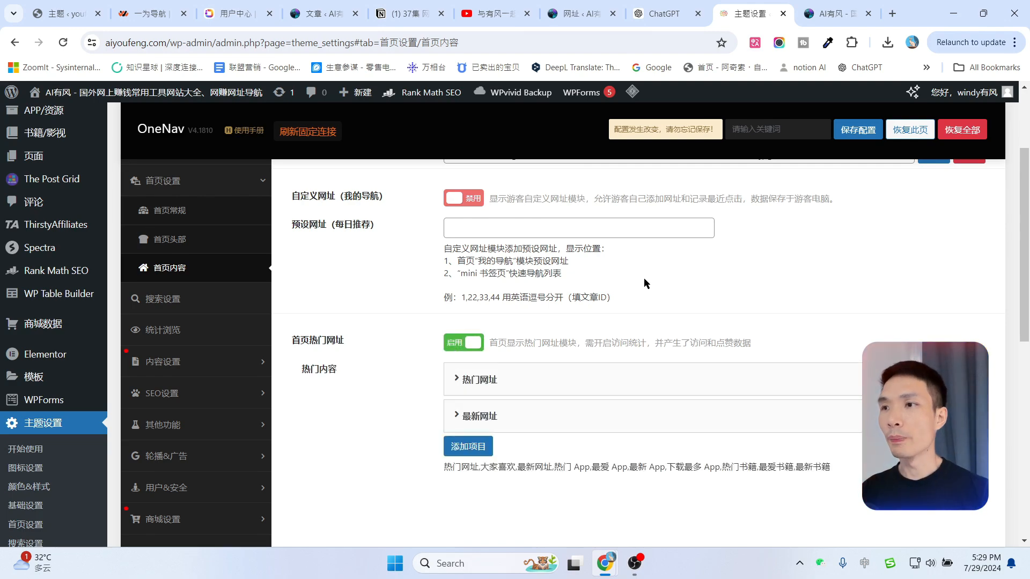
click(457, 380)
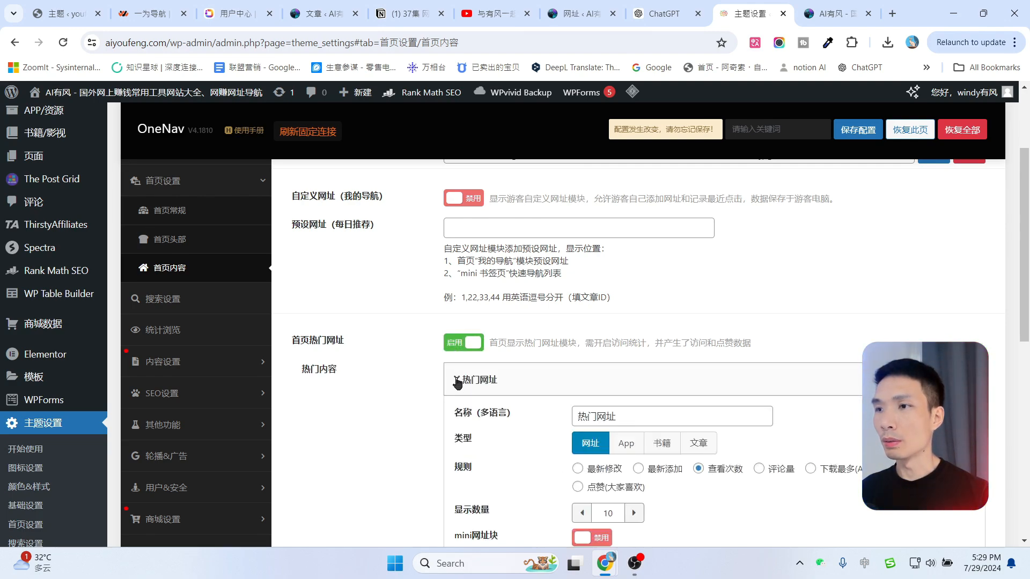
scroll(457, 382, down, 2)
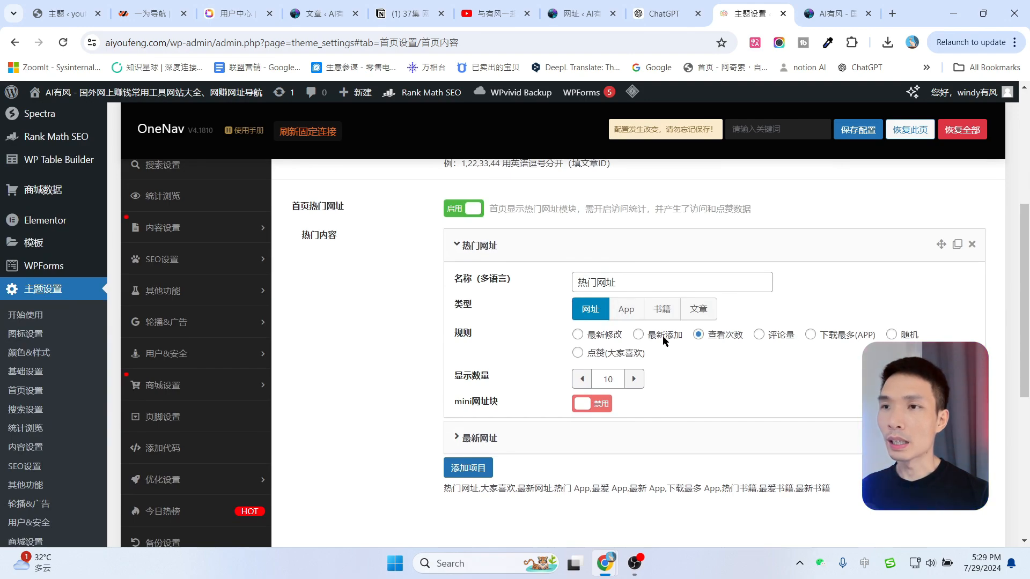
scroll(518, 322, up, 2)
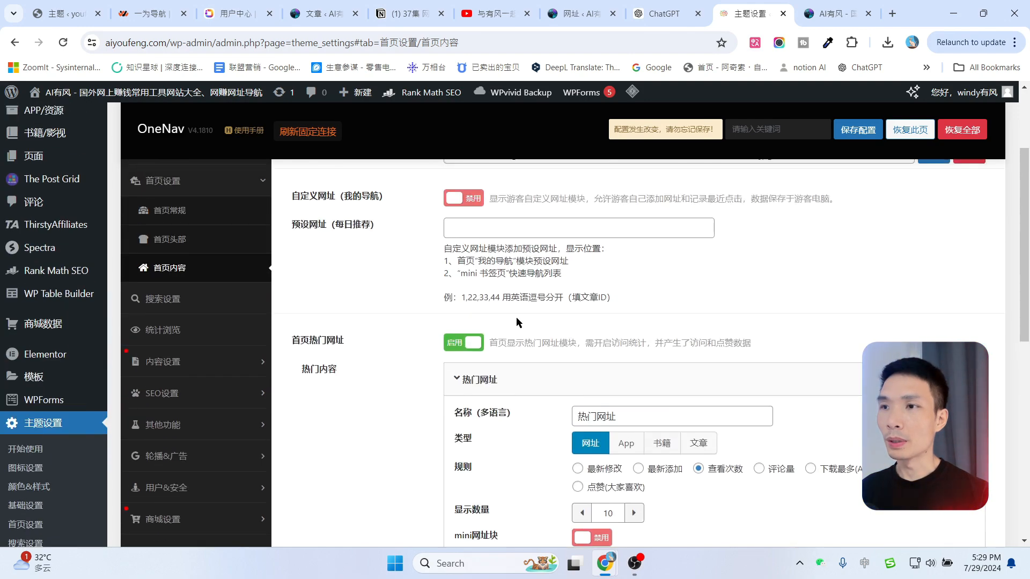
click(857, 130)
Preview the live homepage's 热门网址 and 最新网址 tabs.
click(837, 13)
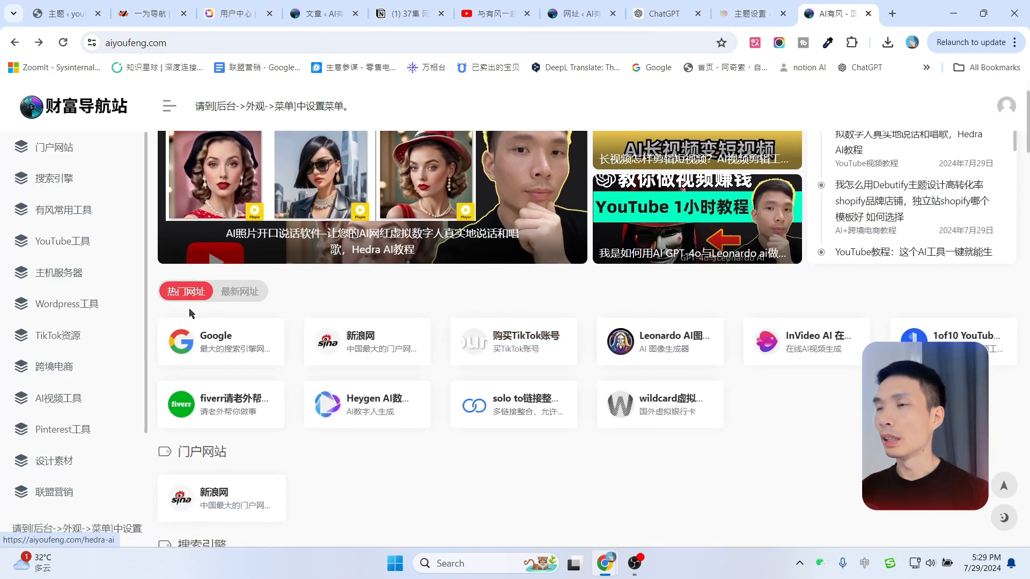
click(240, 293)
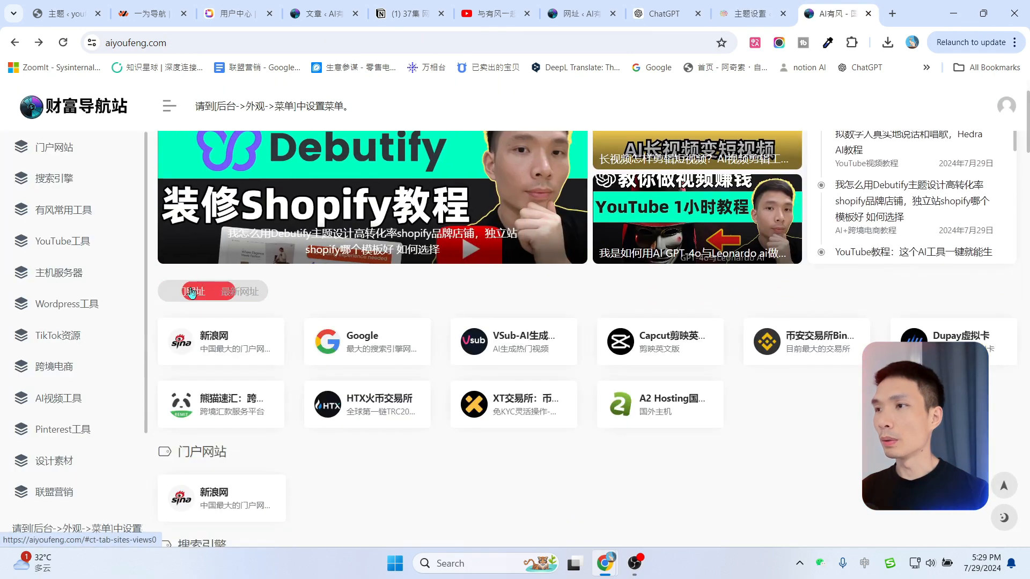
click(185, 292)
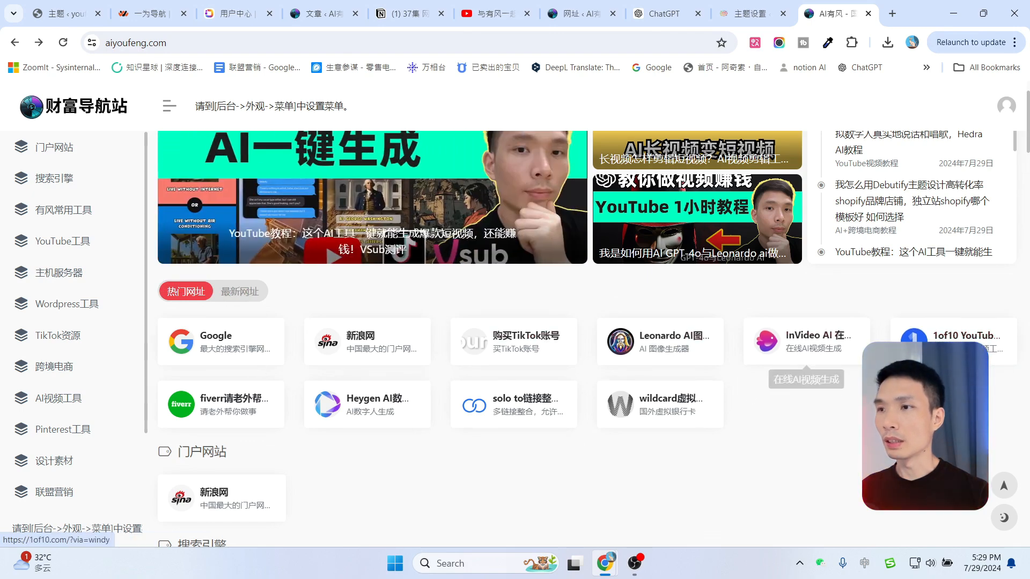
scroll(493, 384, down, 1)
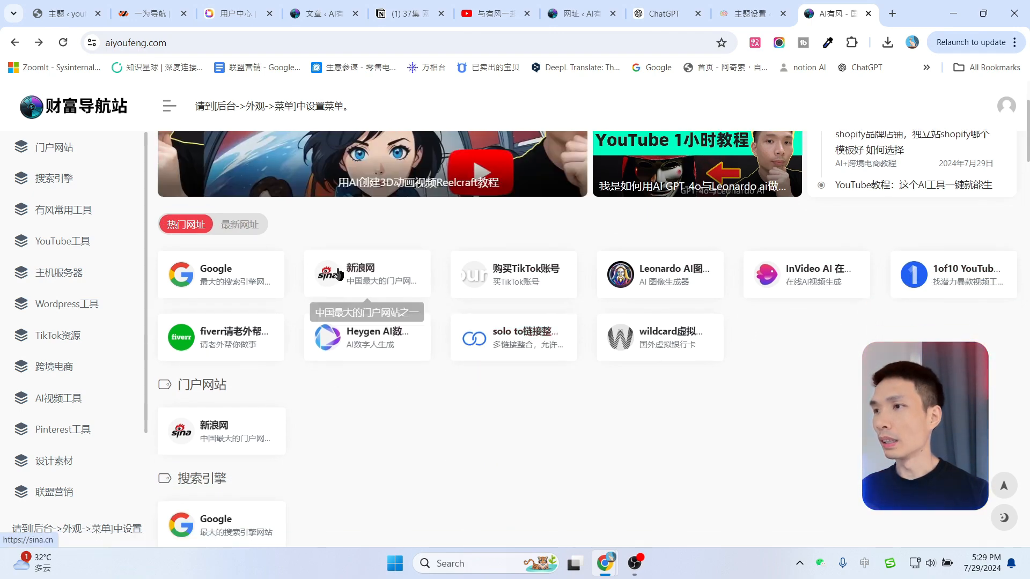
click(240, 224)
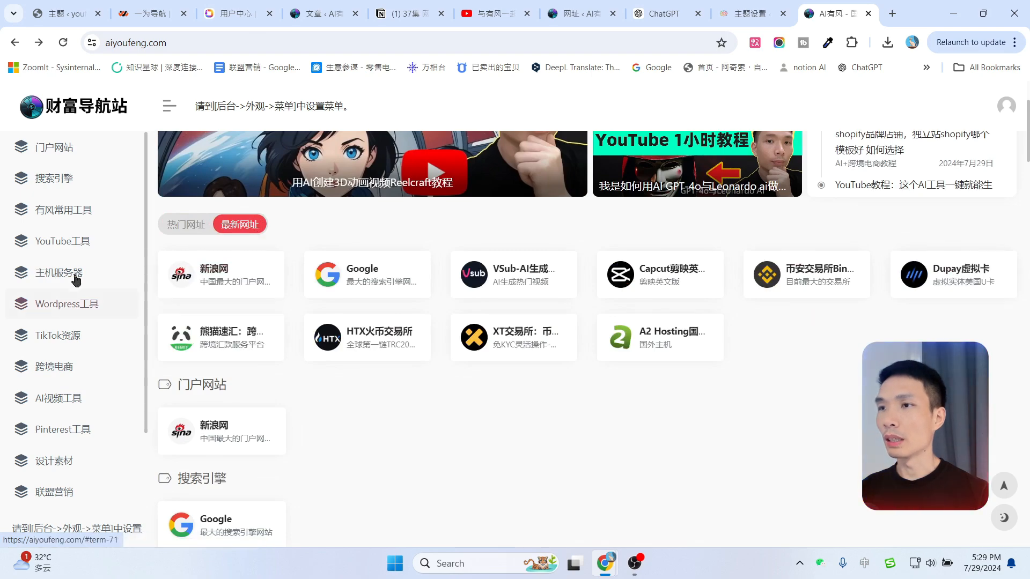
click(185, 225)
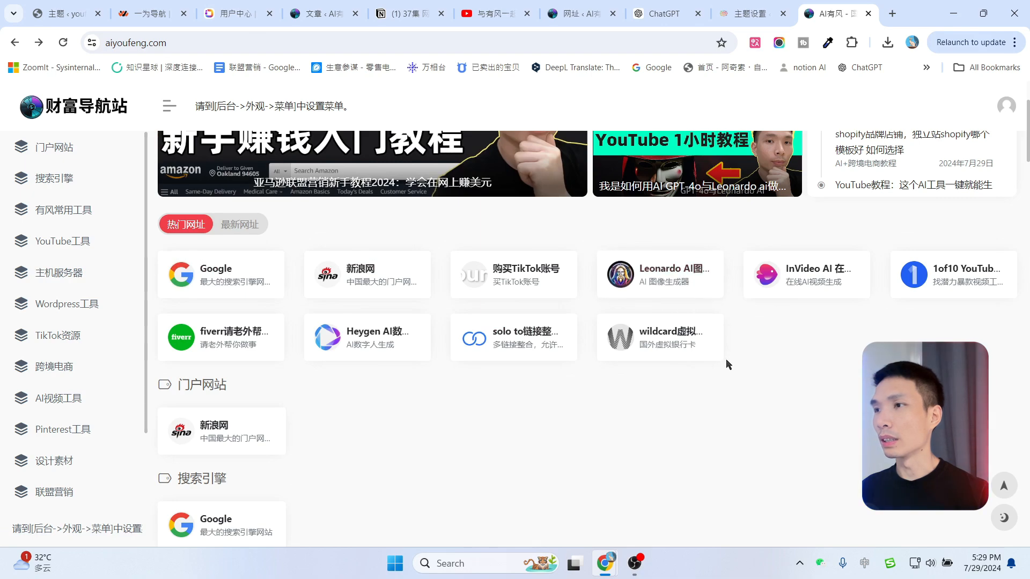
scroll(730, 360, down, 1)
click(751, 13)
In 搜索设置, show the search box in its 默认位置 with the first search layout style.
click(140, 299)
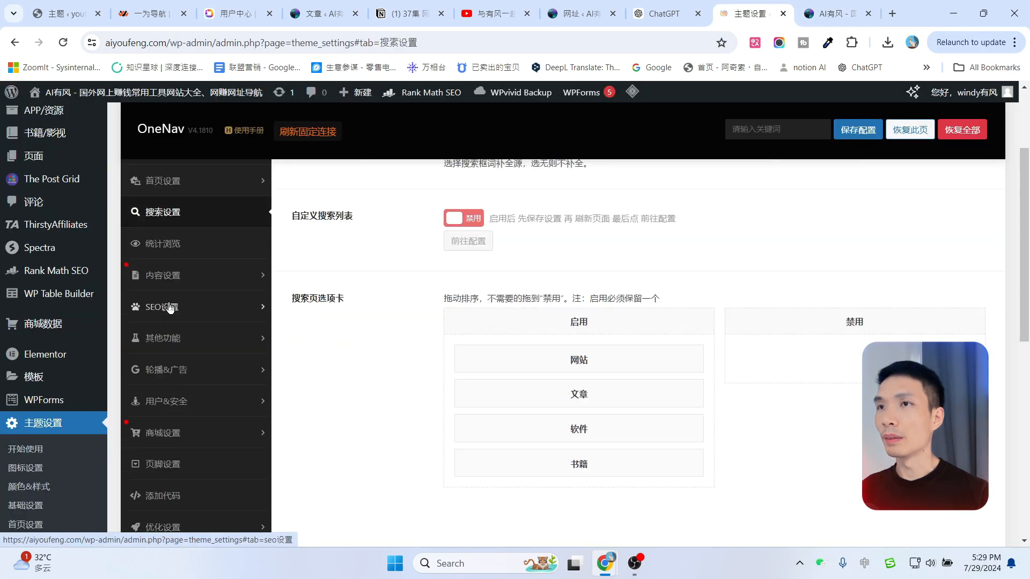
scroll(547, 259, up, 3)
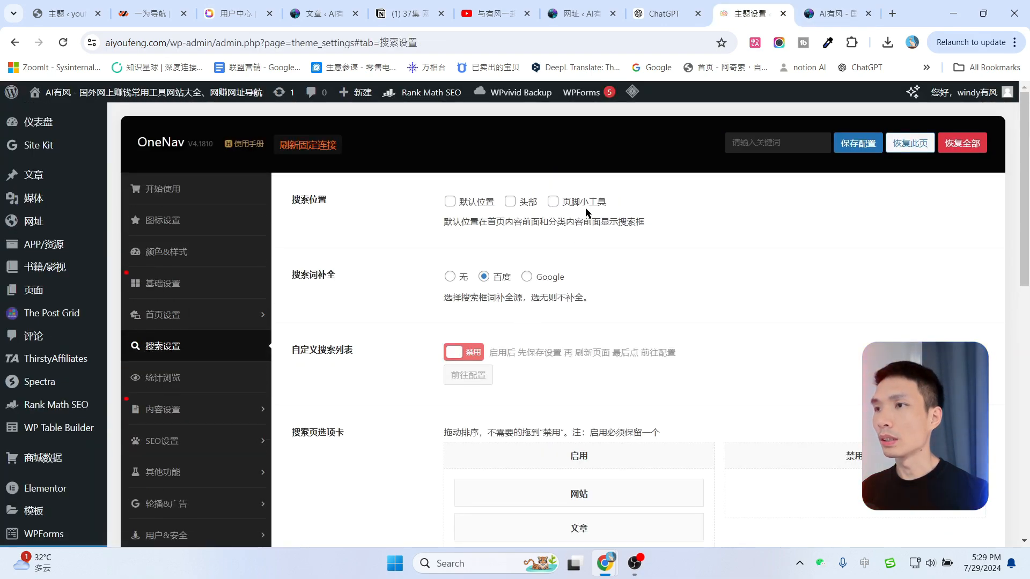
click(450, 202)
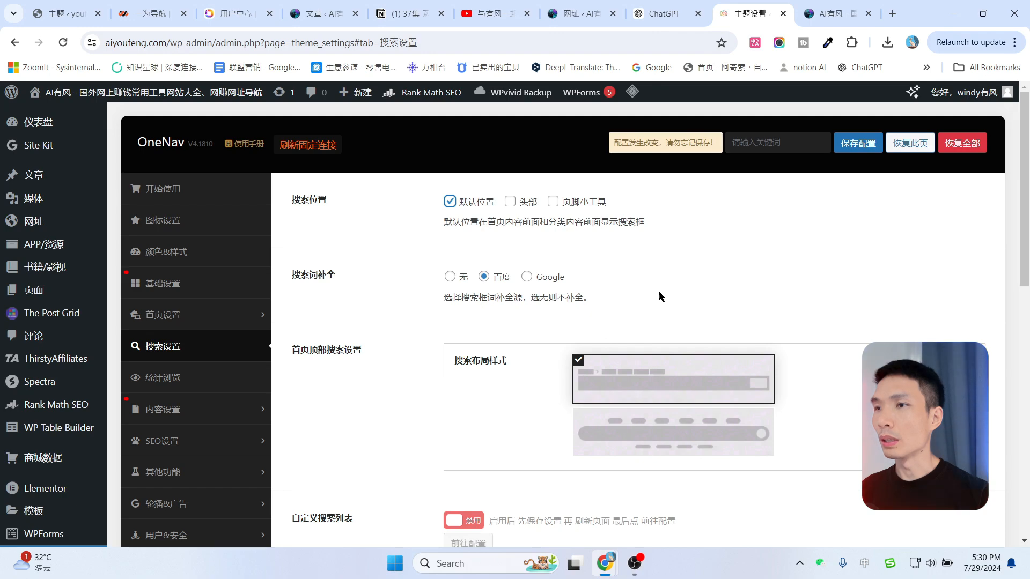
scroll(659, 291, down, 1)
click(637, 358)
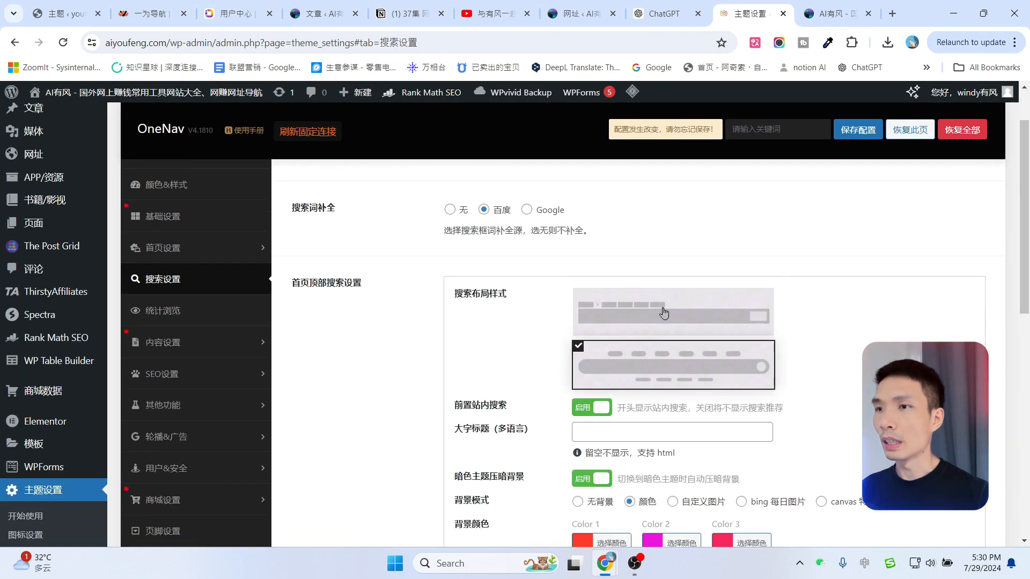
scroll(667, 275, down, 1)
click(659, 258)
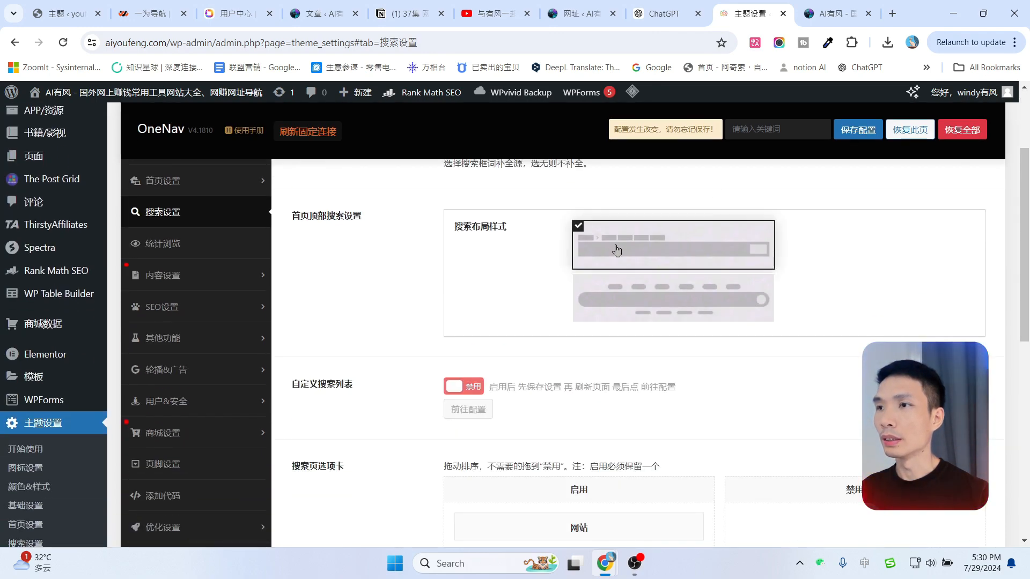
scroll(875, 285, up, 2)
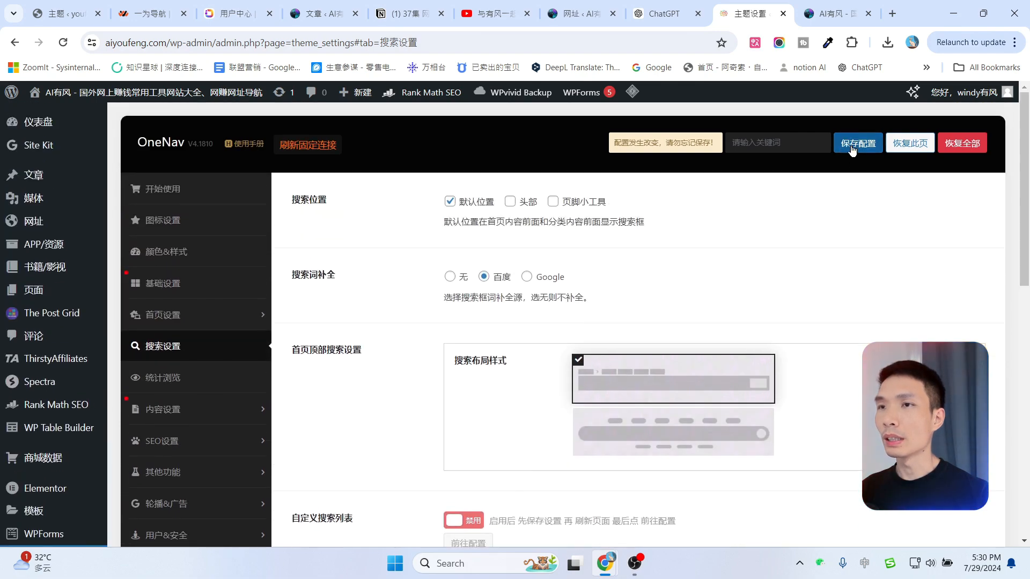
Test a Baidu web search from the new homepage search box.
click(837, 13)
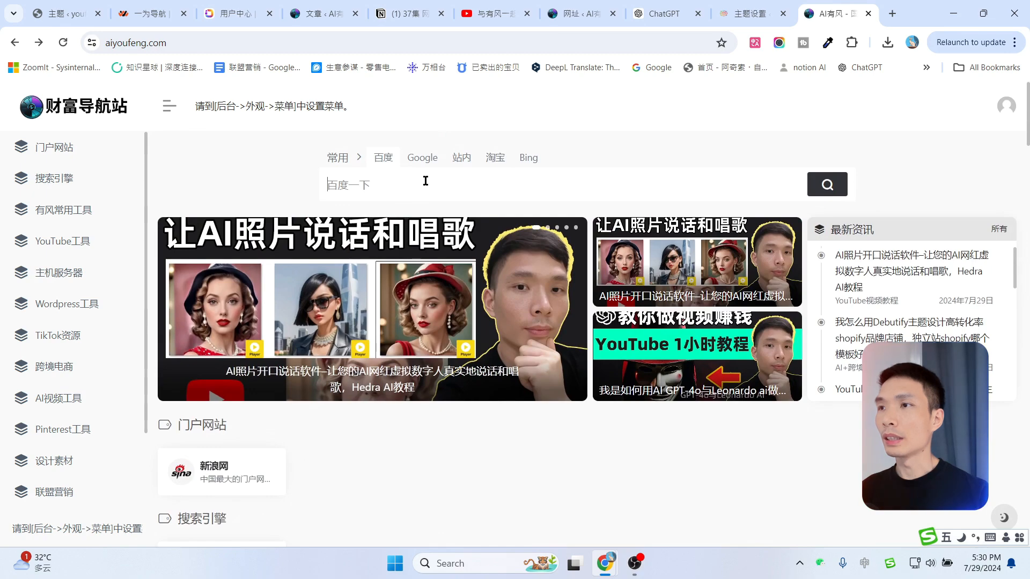
click(460, 159)
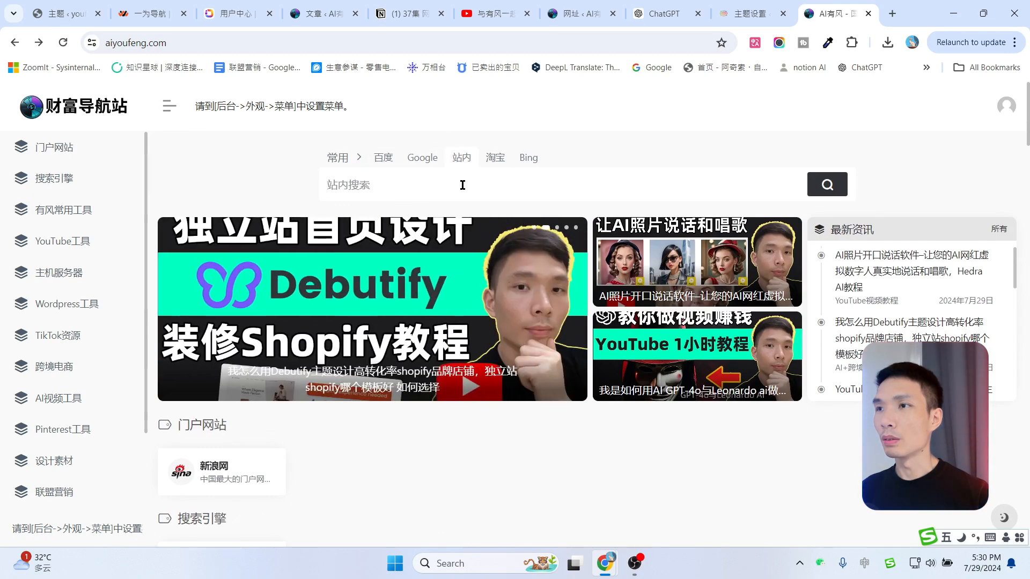
click(392, 155)
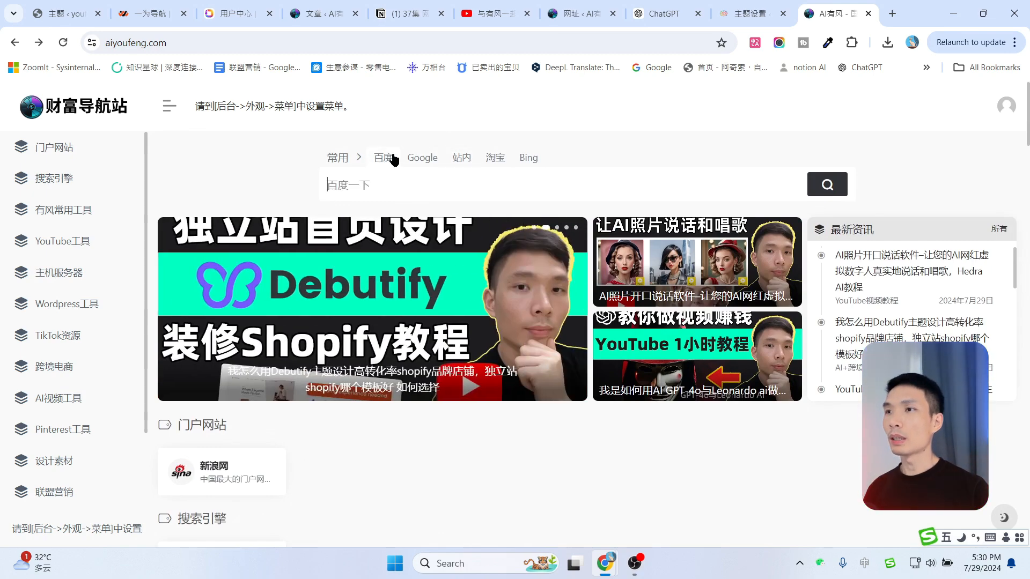
click(391, 178)
text(hh)
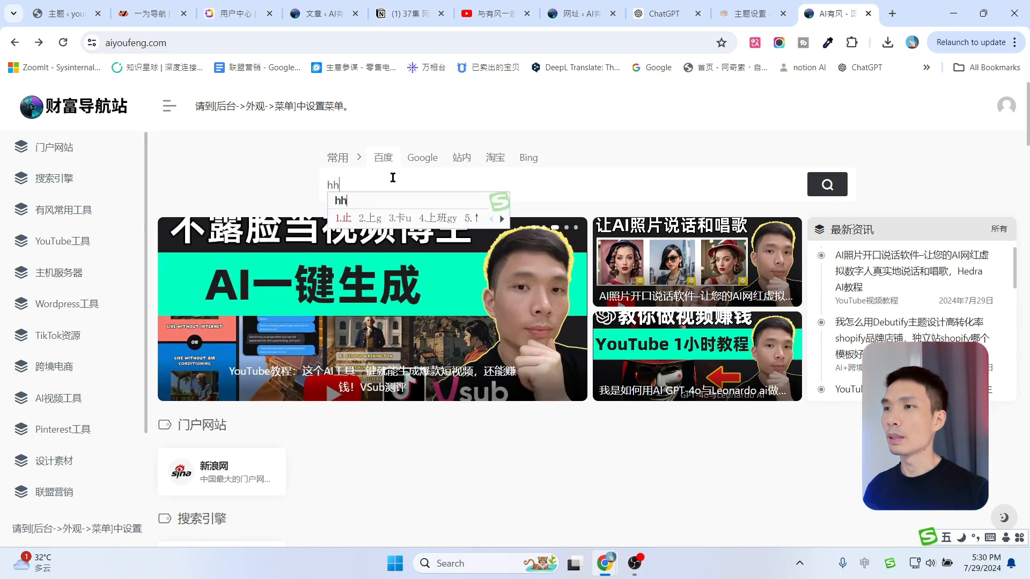
key(space)
click(827, 186)
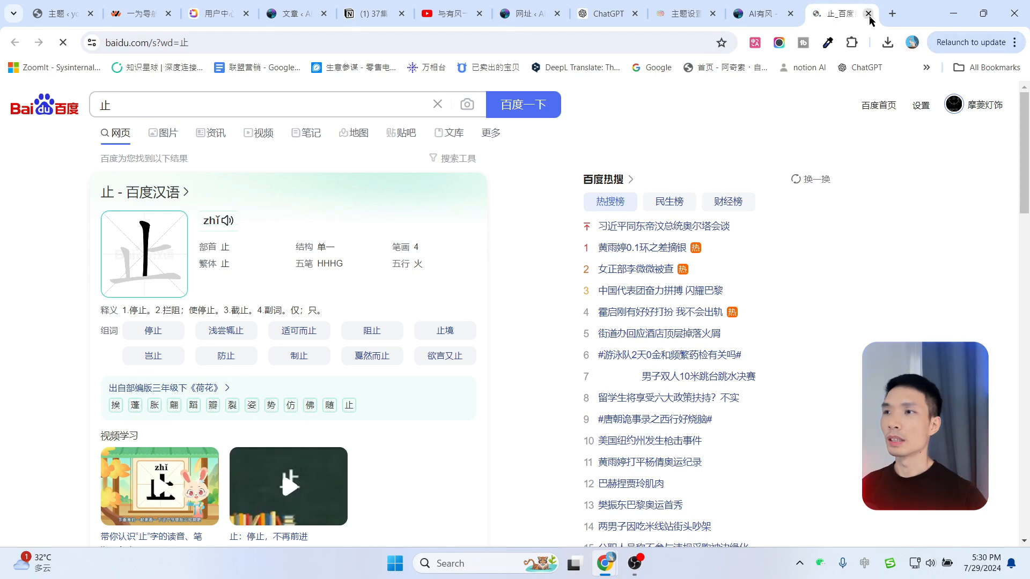
key(ctrl+w)
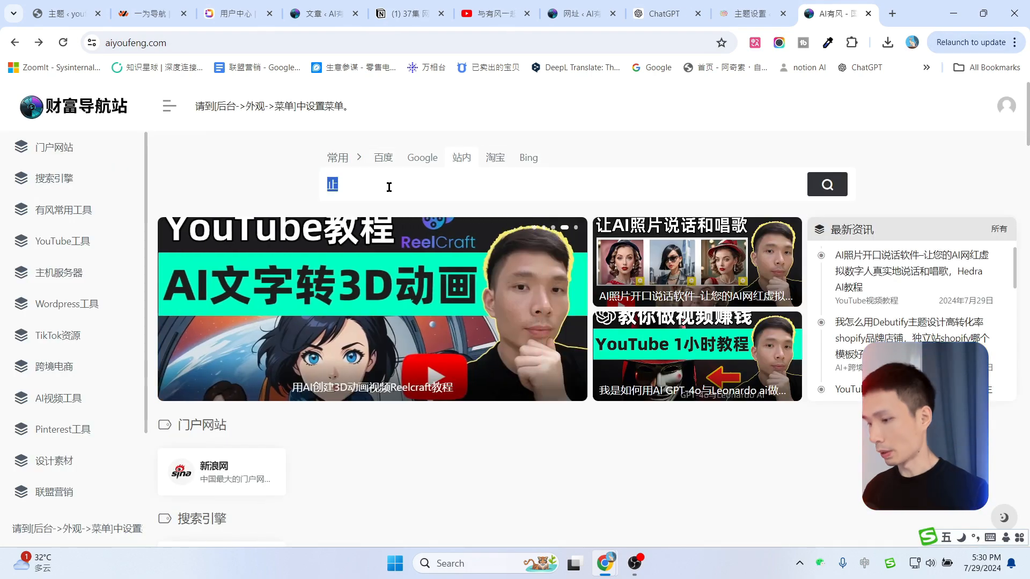
Run an on-site search for 'AI' and browse page 2 of the results.
text(AI)
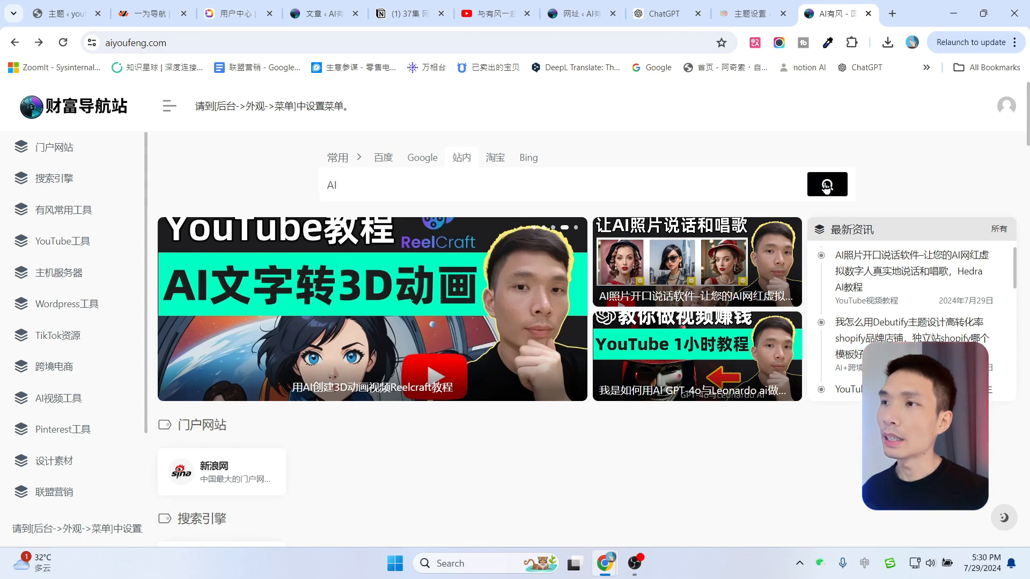
click(827, 184)
scroll(471, 264, down, 3)
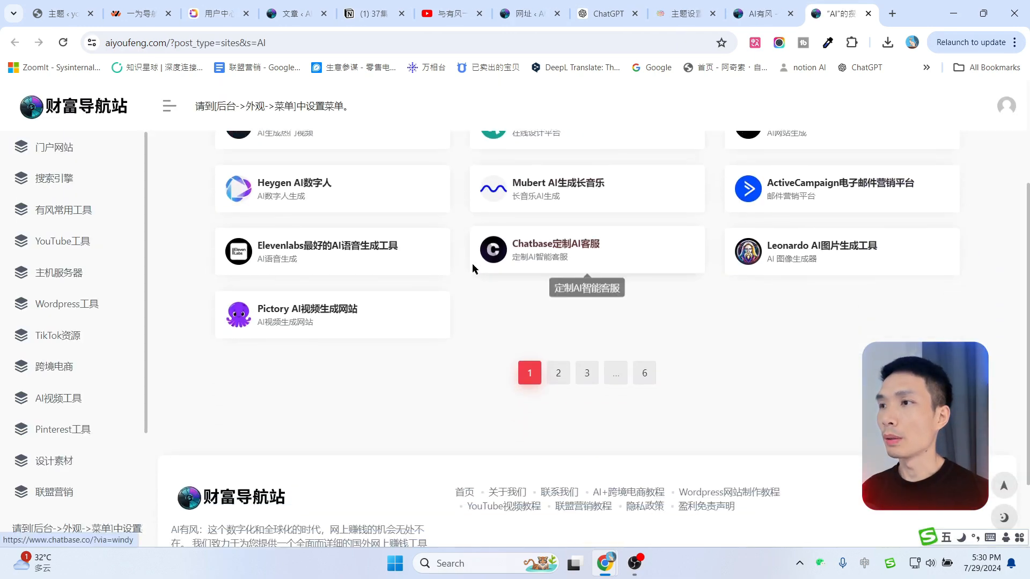
scroll(551, 322, up, 3)
click(555, 534)
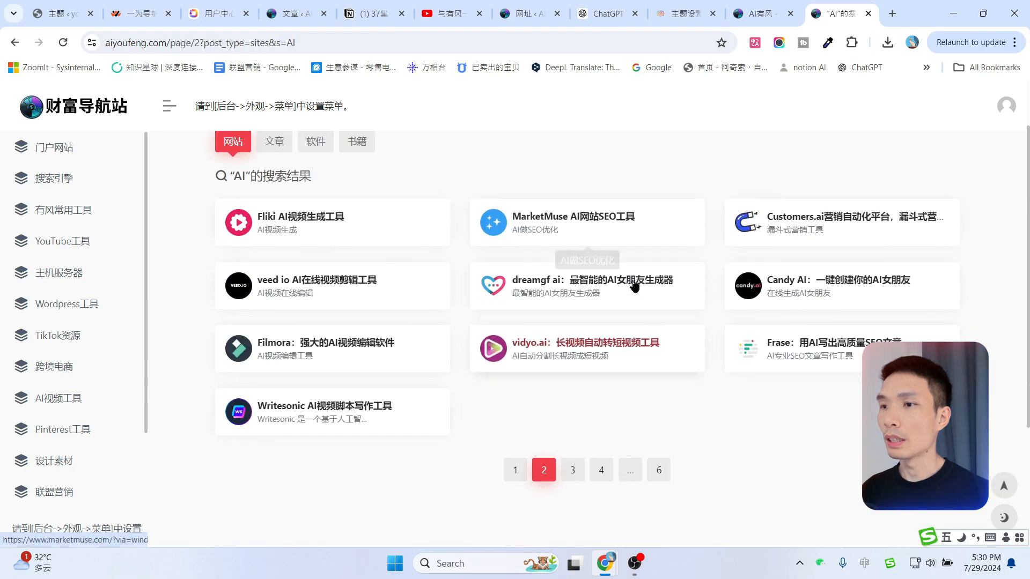
click(757, 14)
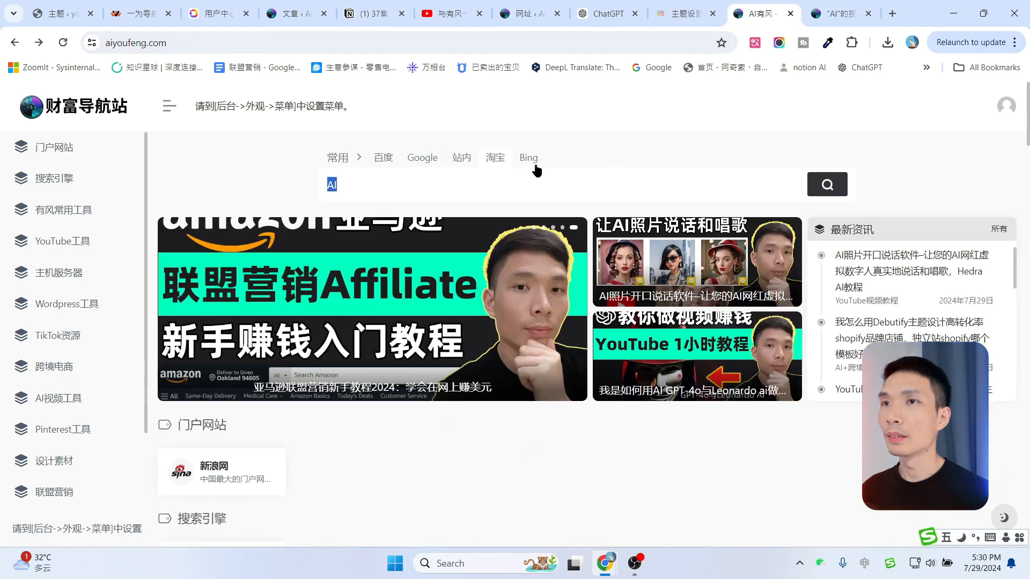
Set search-term completion to Google, choose the large centred search layout, and save.
click(686, 14)
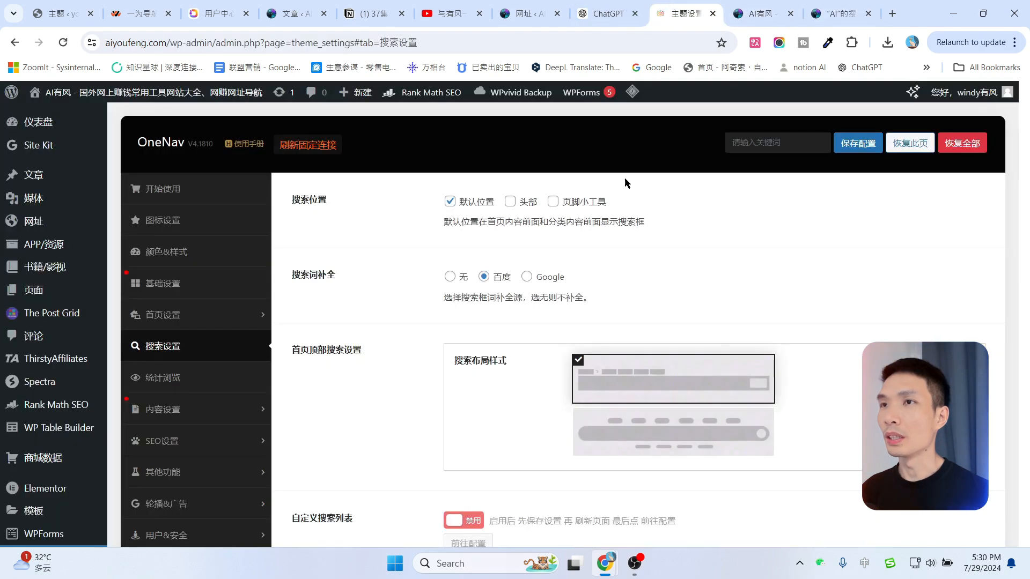
click(539, 278)
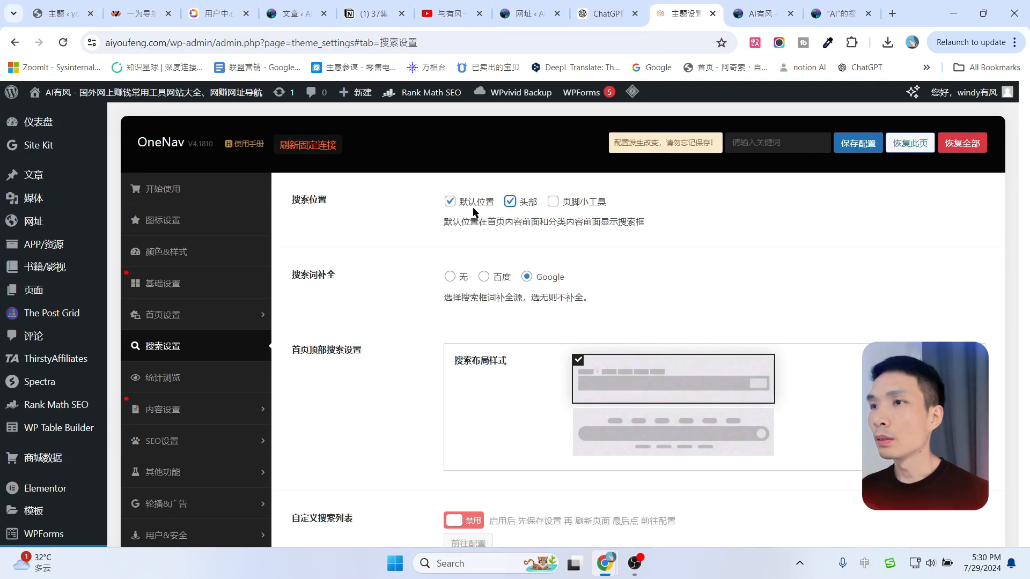
click(665, 433)
scroll(662, 370, down, 1)
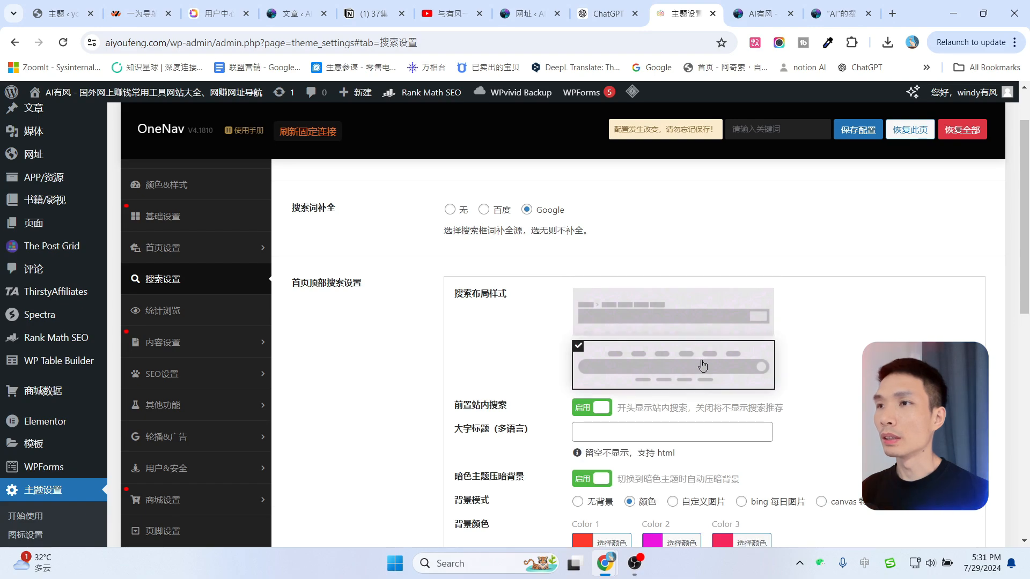
click(657, 313)
scroll(657, 276, down, 2)
click(655, 242)
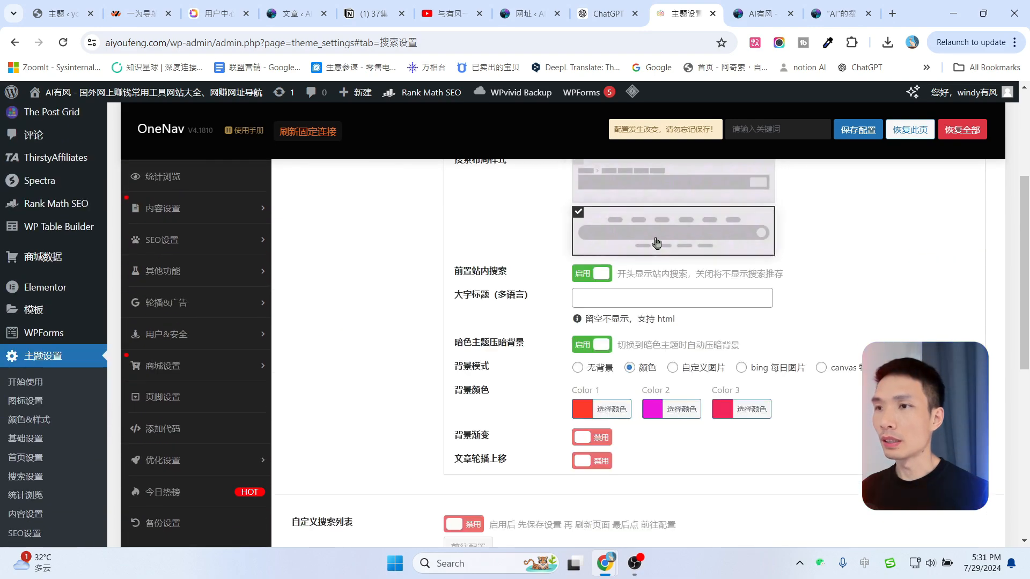
scroll(842, 244, up, 3)
scroll(847, 247, up, 1)
click(853, 143)
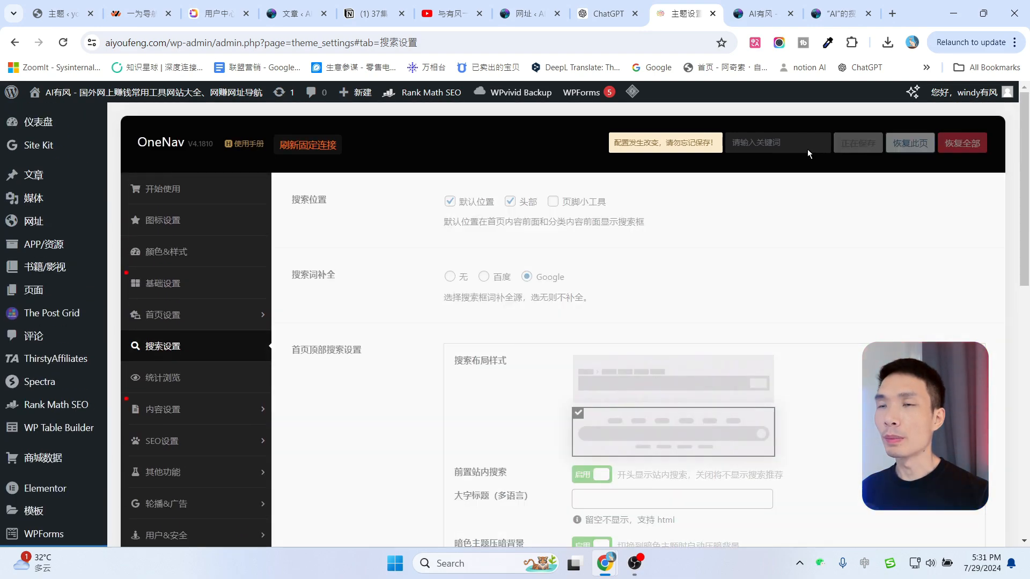
Reload the live homepage to preview the new pink tabbed search header.
click(759, 13)
click(65, 43)
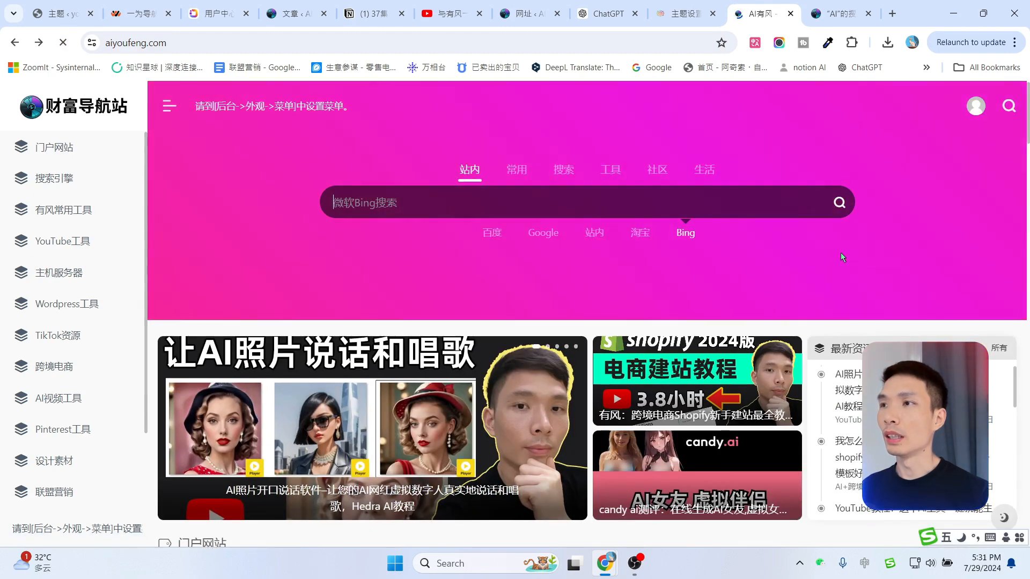
scroll(954, 252, down, 5)
scroll(858, 279, up, 5)
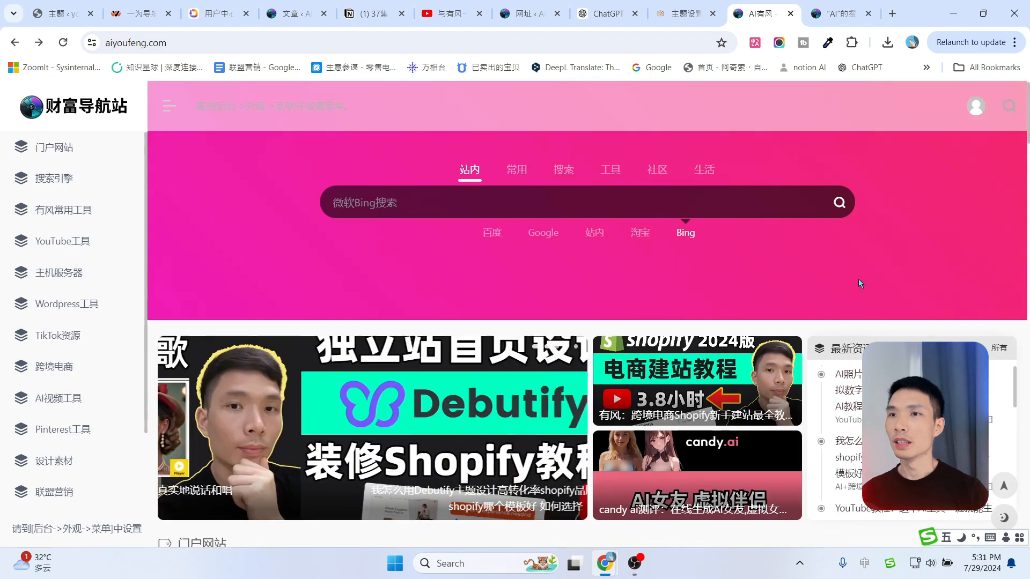
click(626, 201)
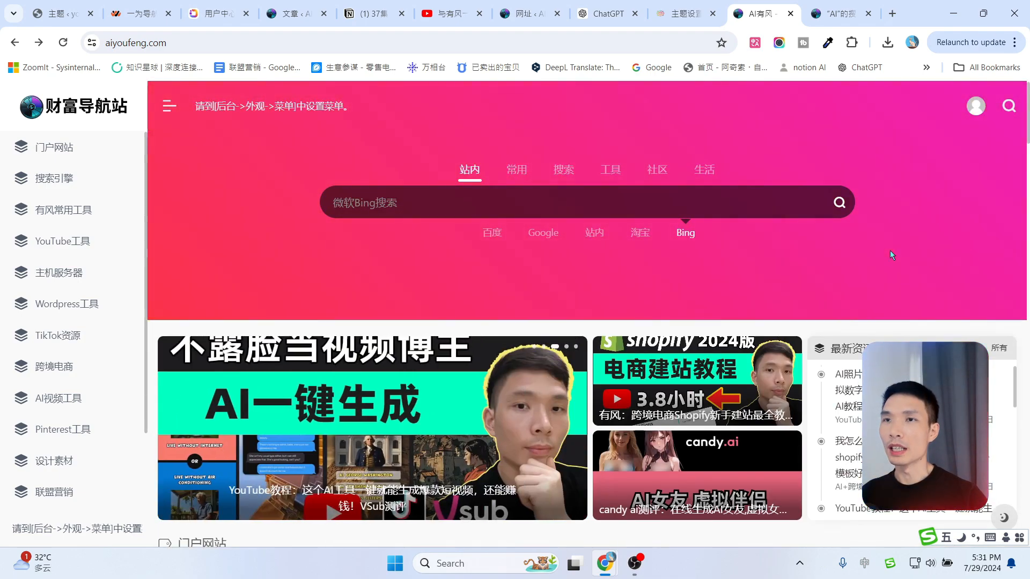
scroll(901, 258, down, 5)
scroll(837, 370, up, 5)
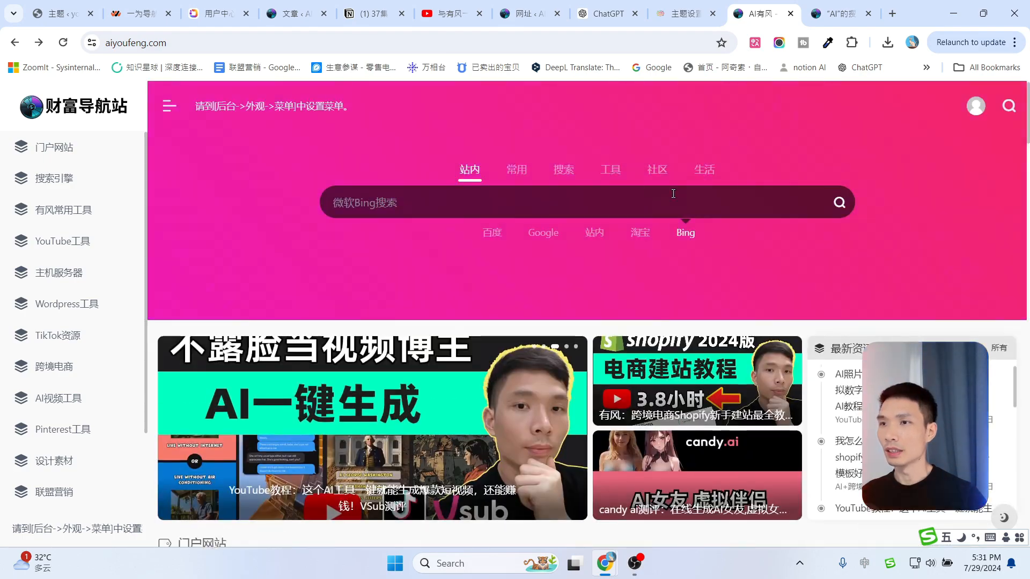
click(680, 13)
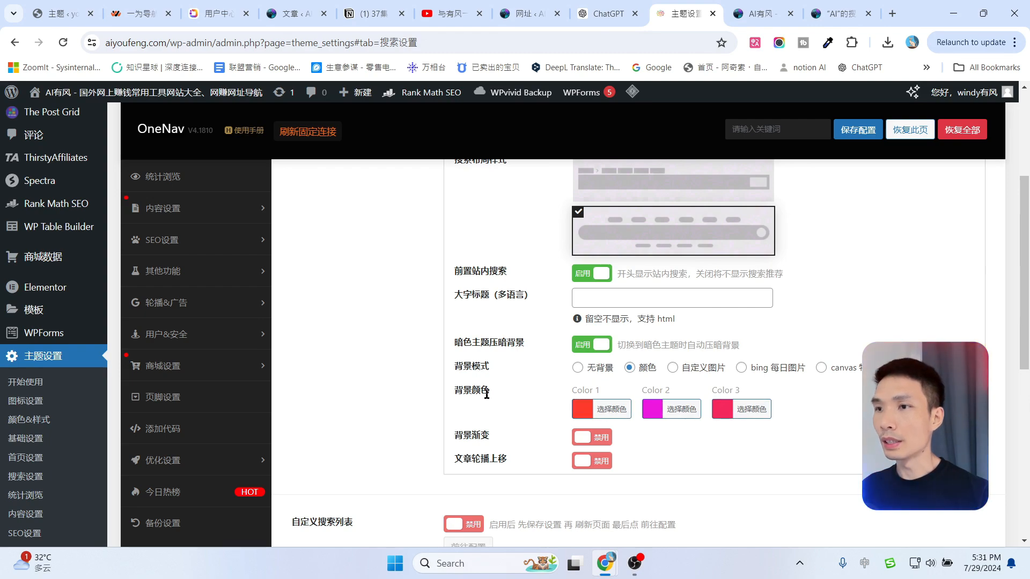
Set background Color 1 to off-white and Colors 2–3 to dark olive, save, and reload the homepage.
click(582, 410)
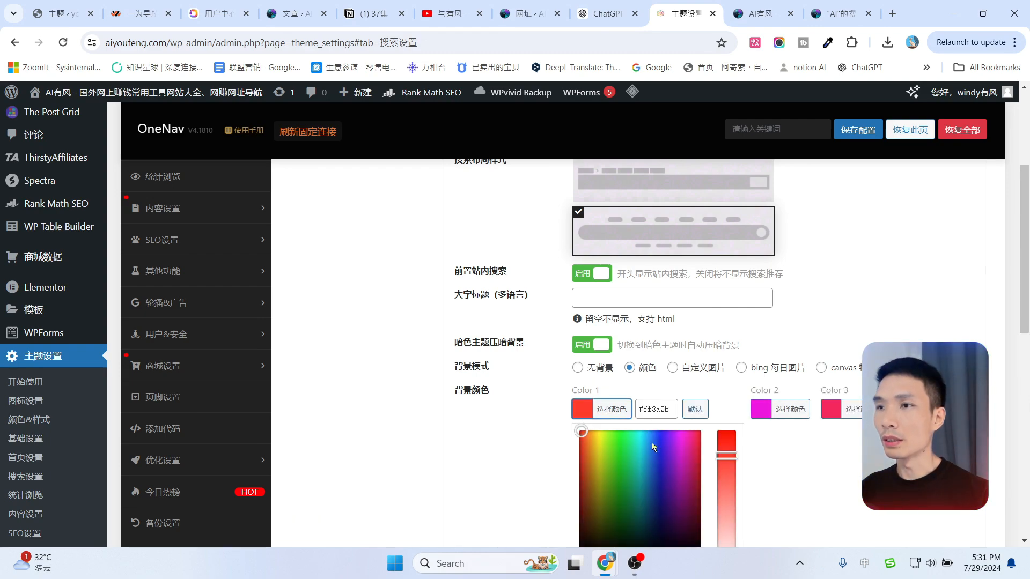
click(635, 449)
scroll(594, 519, down, 1)
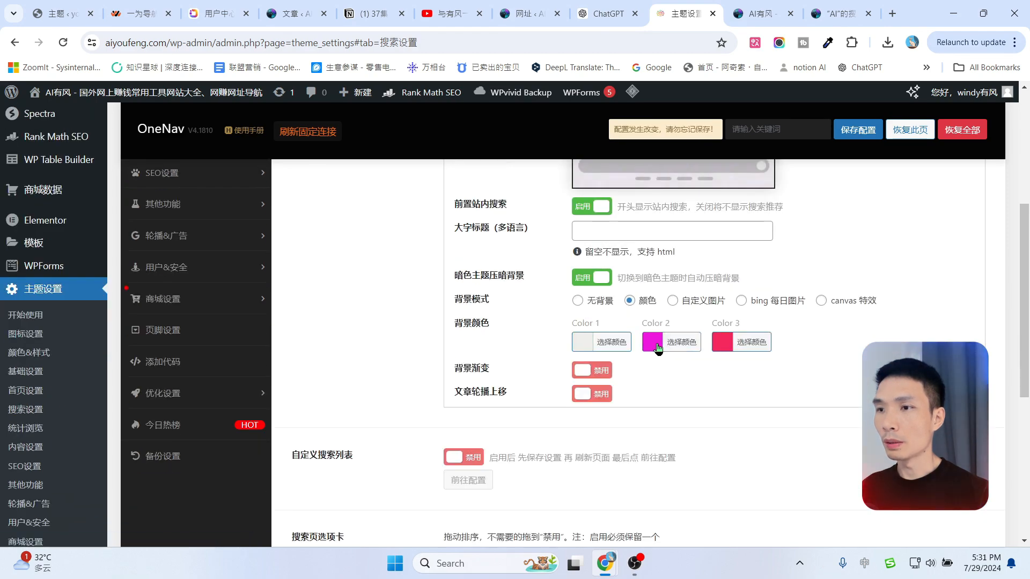
click(656, 346)
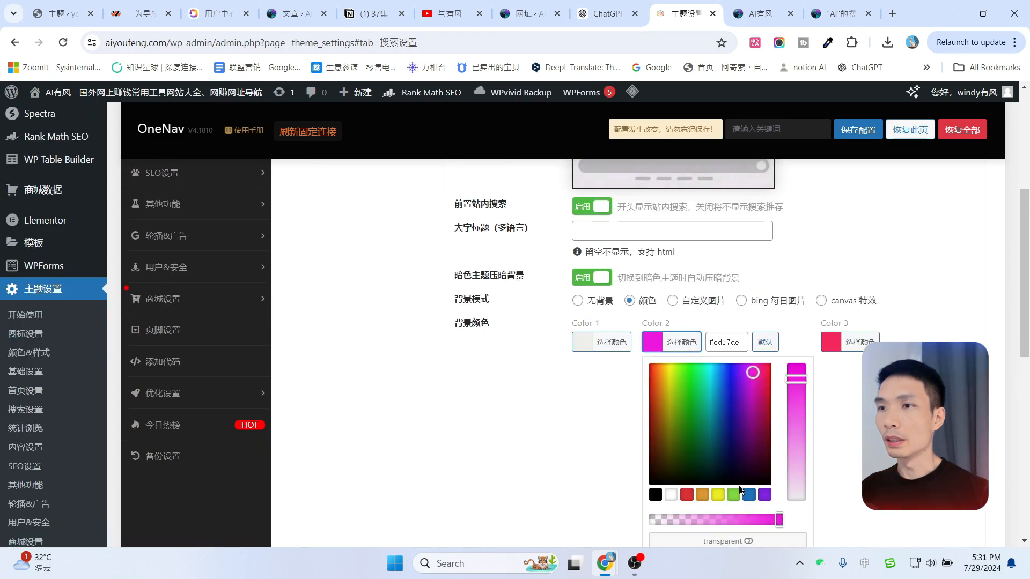
click(667, 462)
click(847, 447)
click(724, 345)
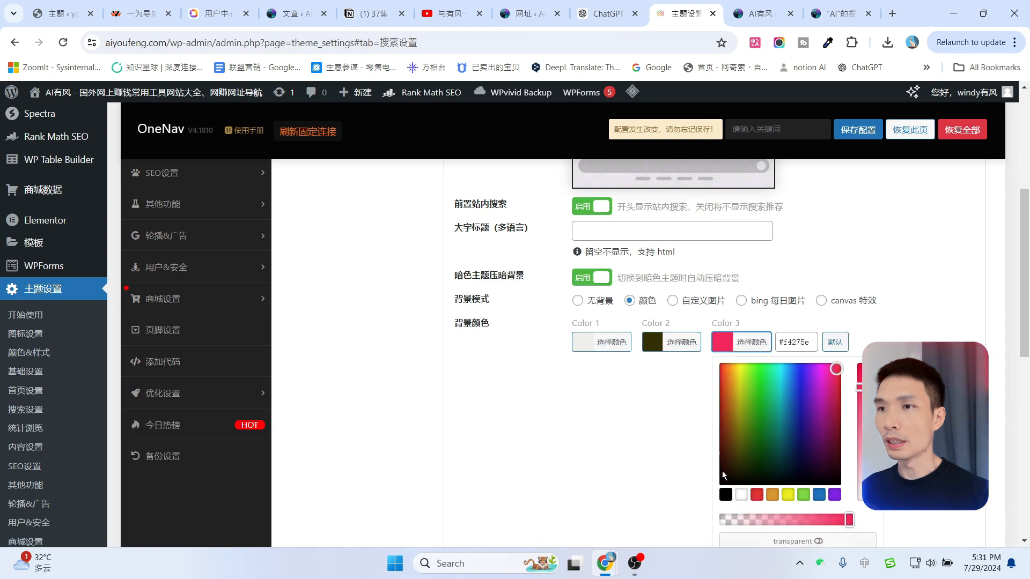
click(741, 456)
click(892, 172)
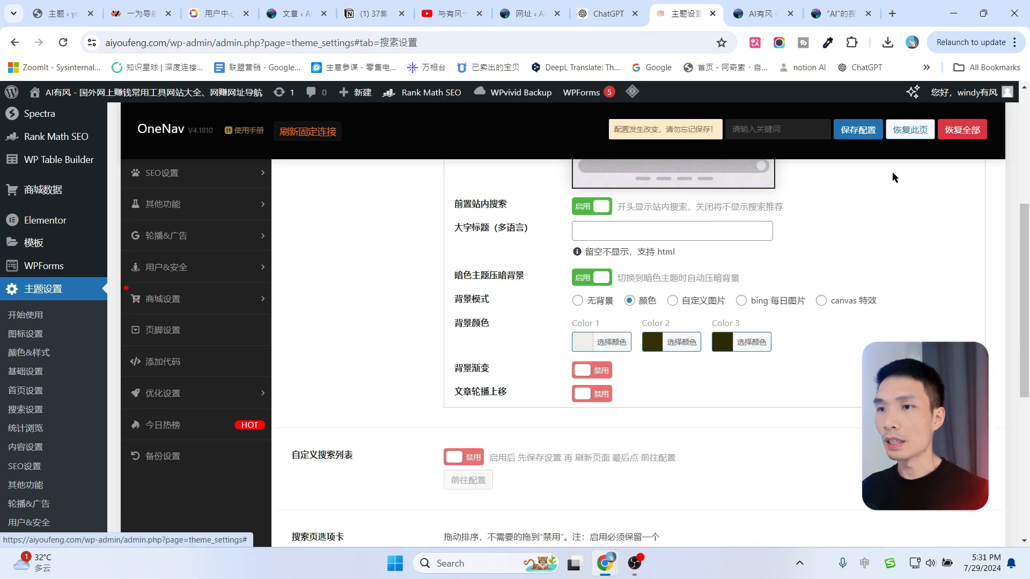
click(857, 132)
click(760, 14)
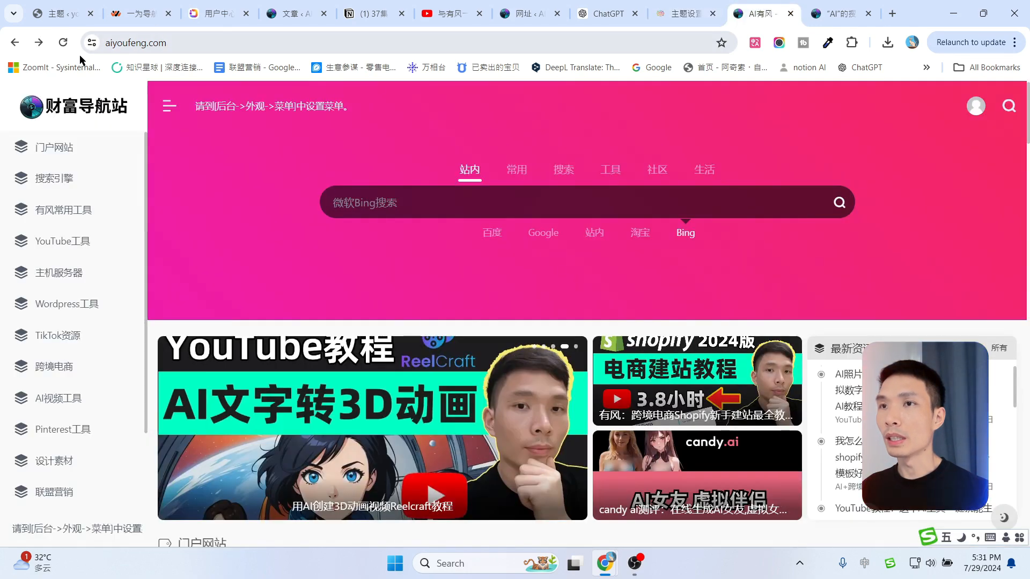
click(60, 45)
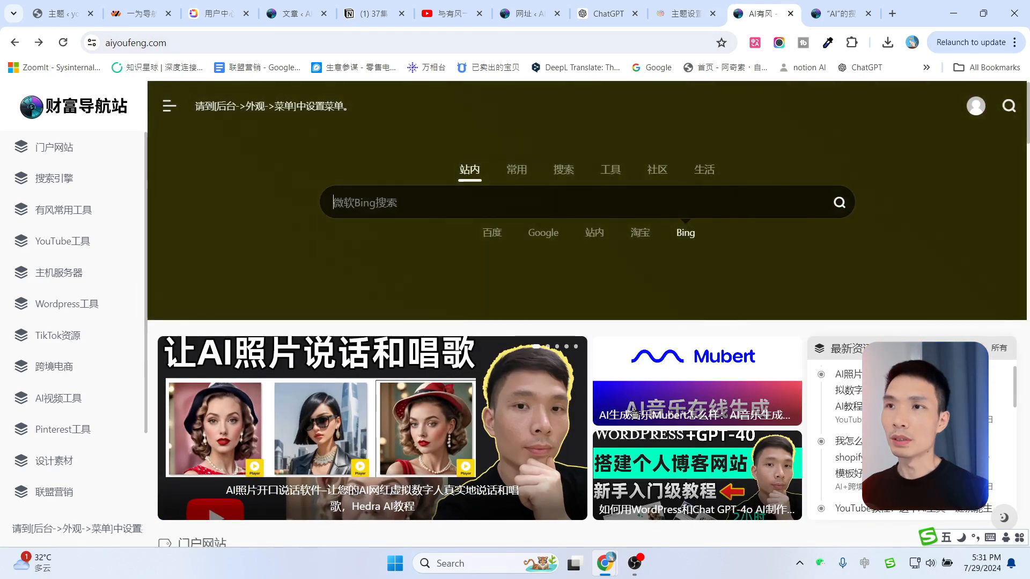
Set the search header 背景模式 to 无背景 and save.
click(686, 14)
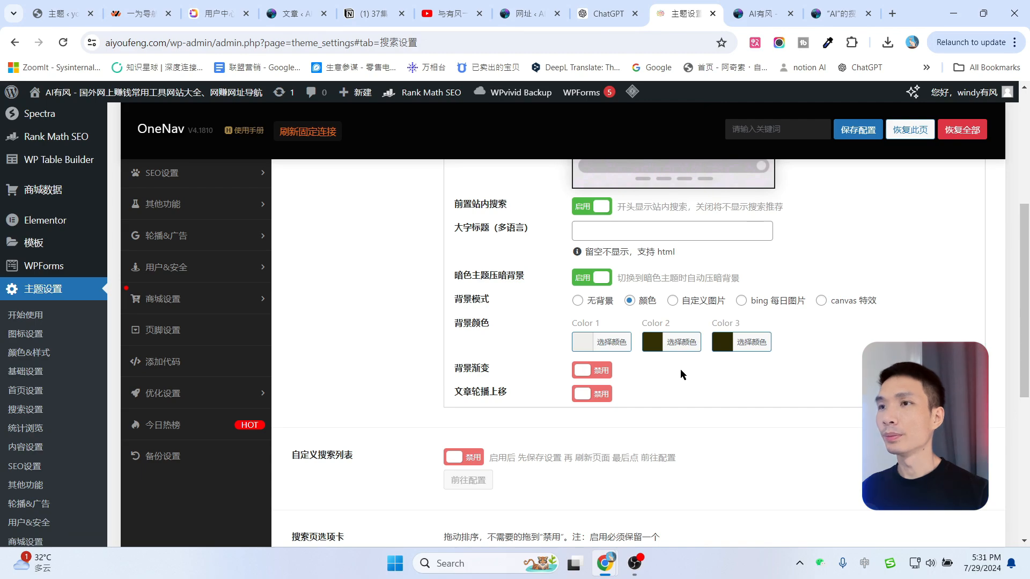
click(591, 302)
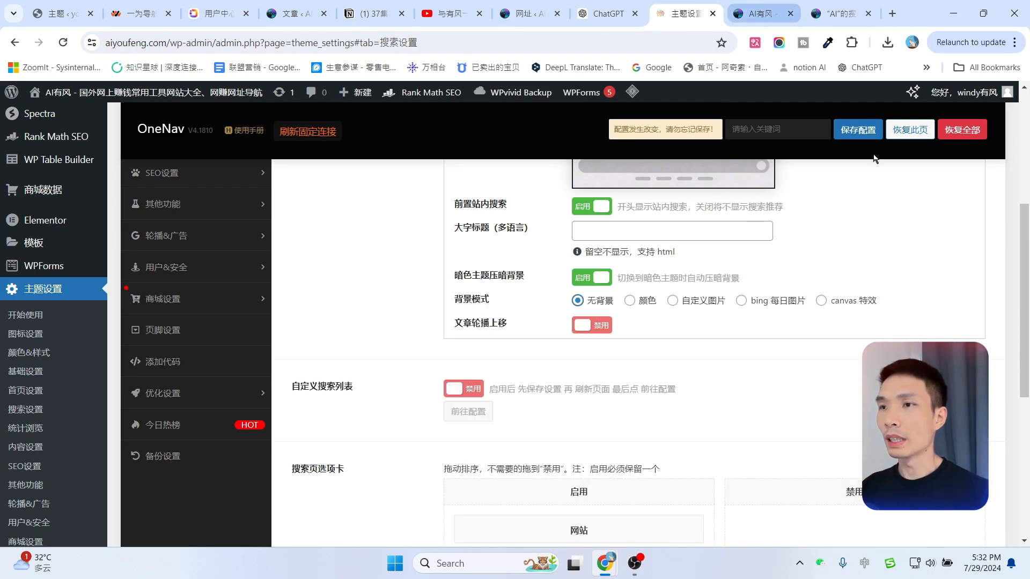
click(857, 129)
key(ctrl+Tab)
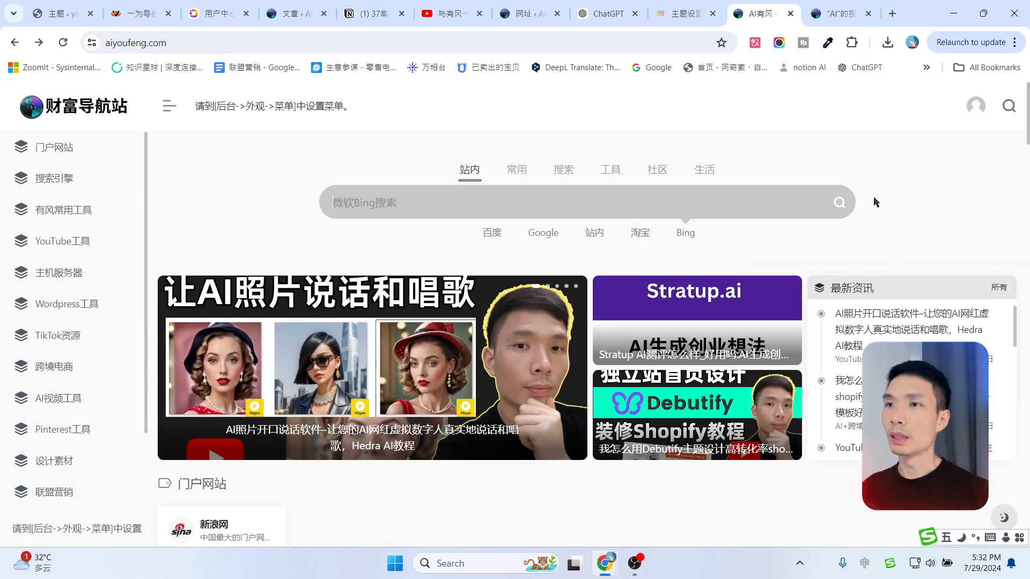
Set the search header background to bing 每日图片 and save.
click(689, 14)
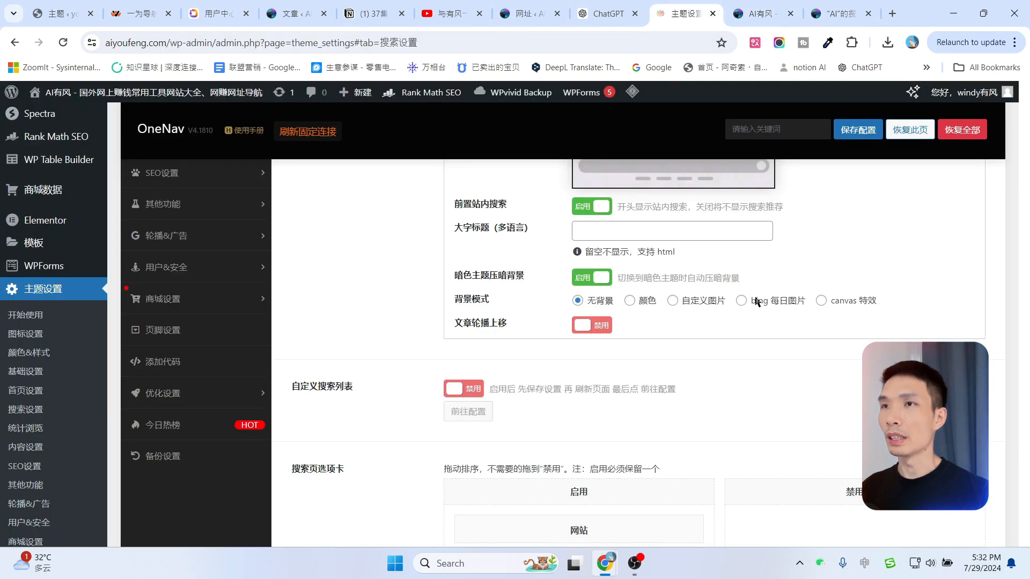
click(707, 303)
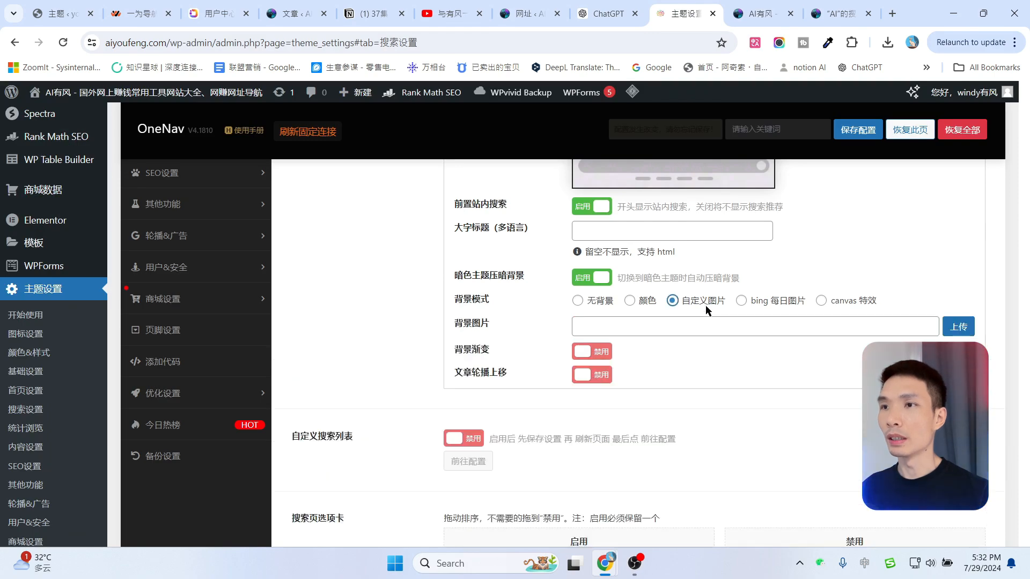
click(773, 304)
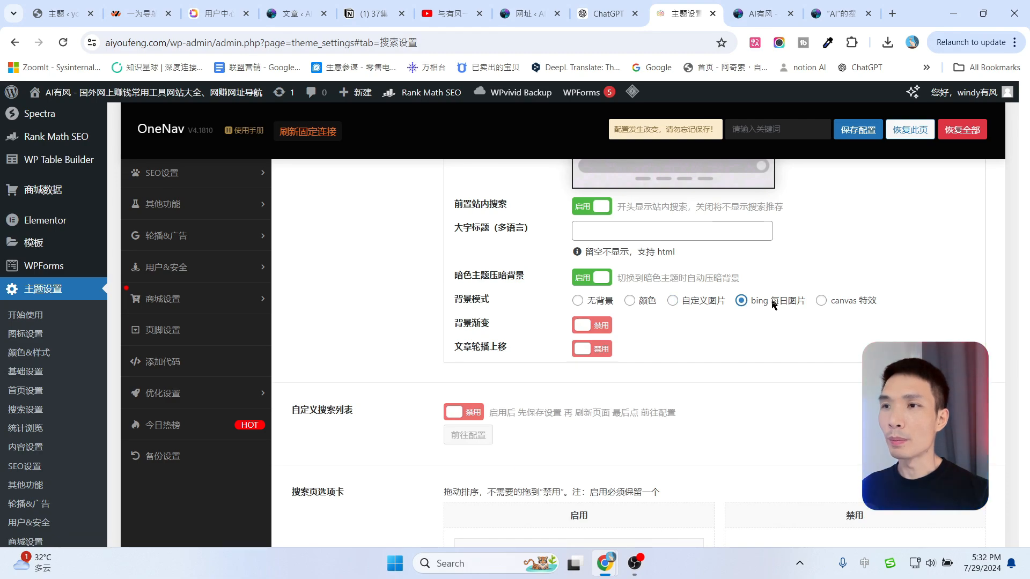
click(858, 130)
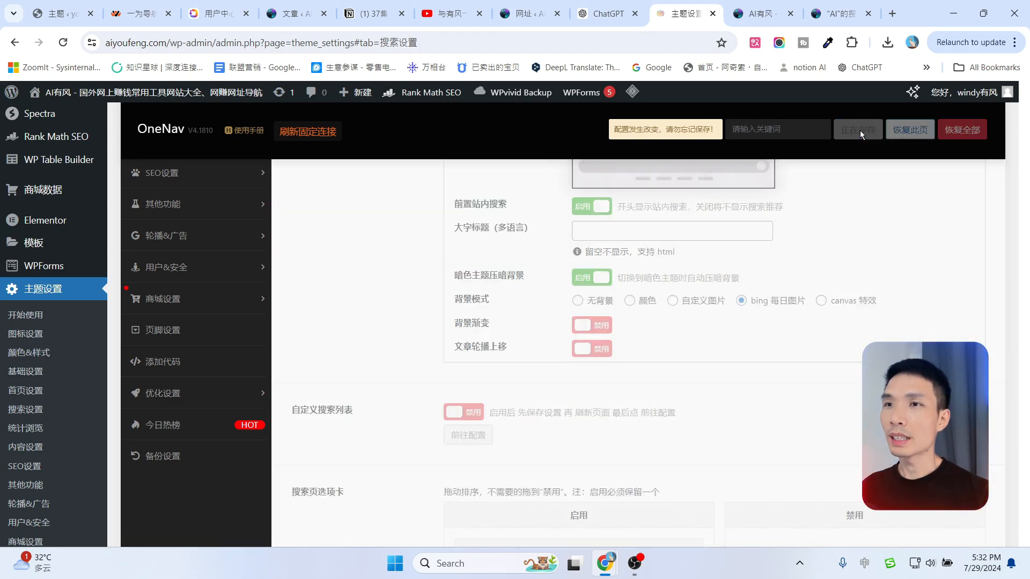
Reload the homepage several times to see different Bing background photos.
click(762, 13)
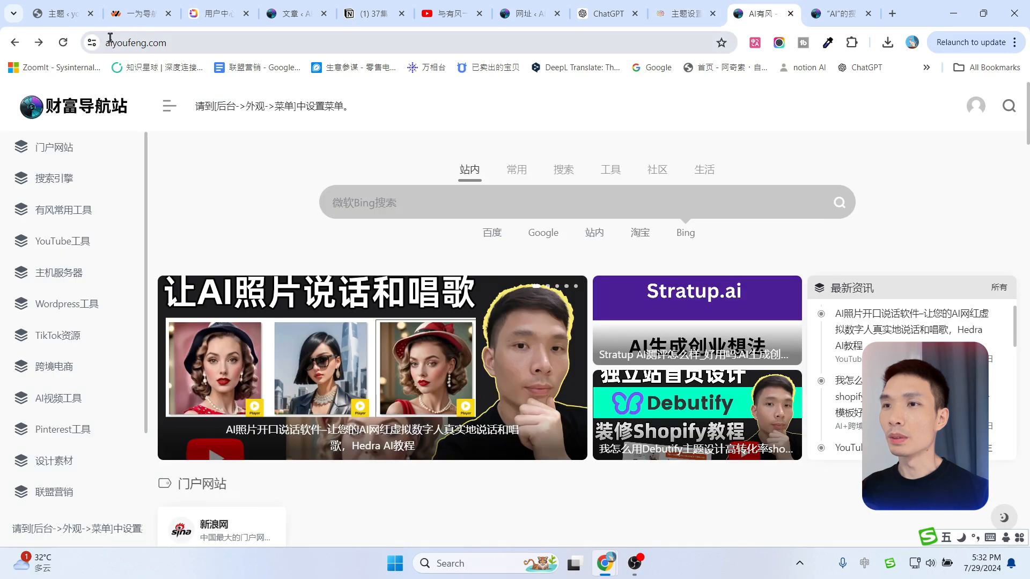
click(62, 43)
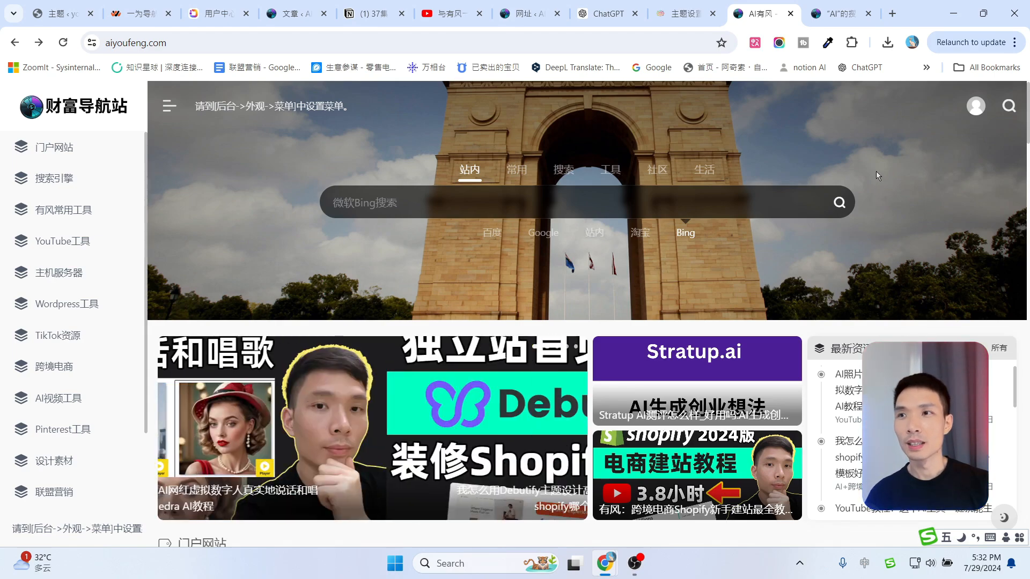
click(63, 43)
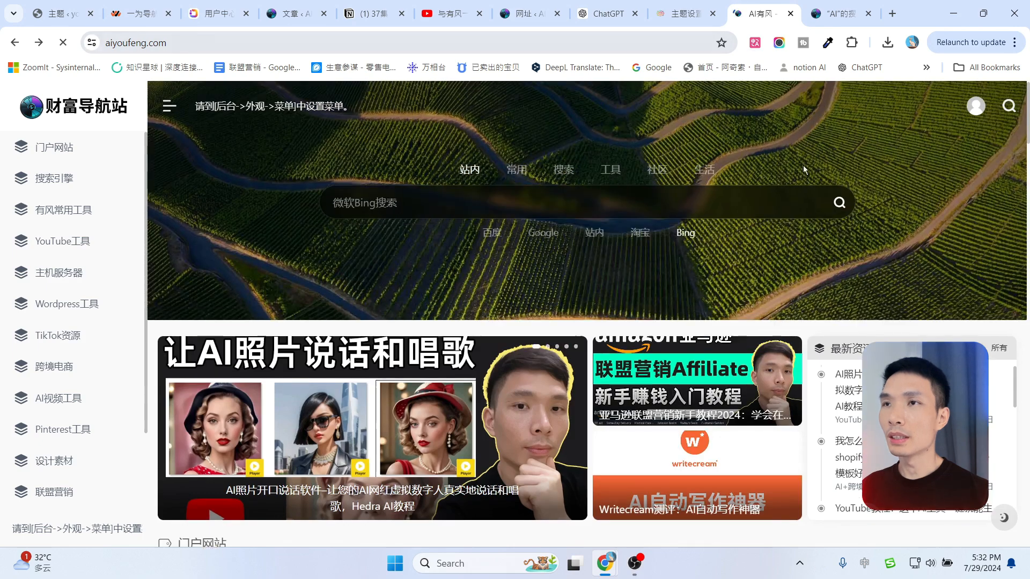
click(58, 44)
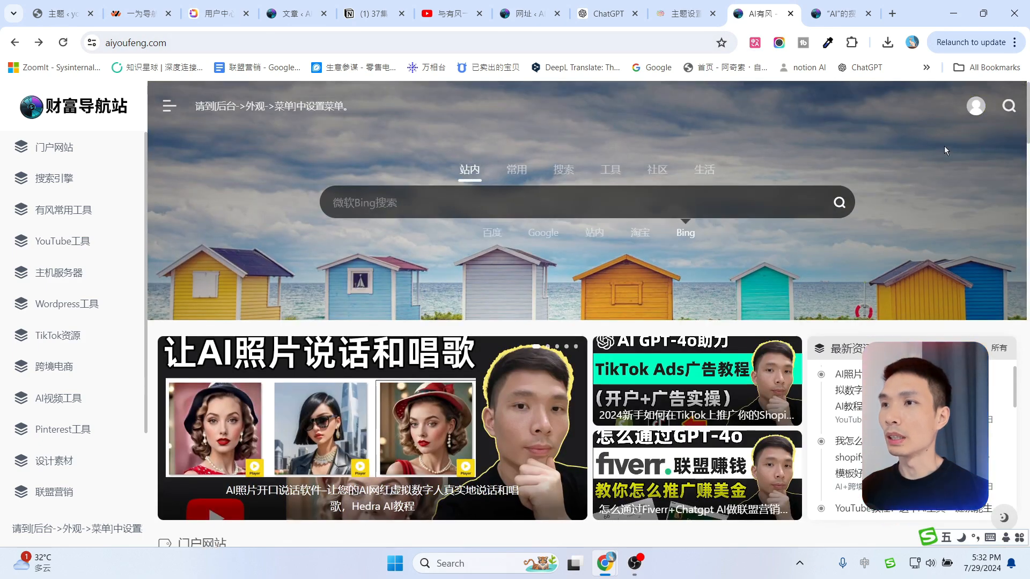
scroll(961, 186, down, 8)
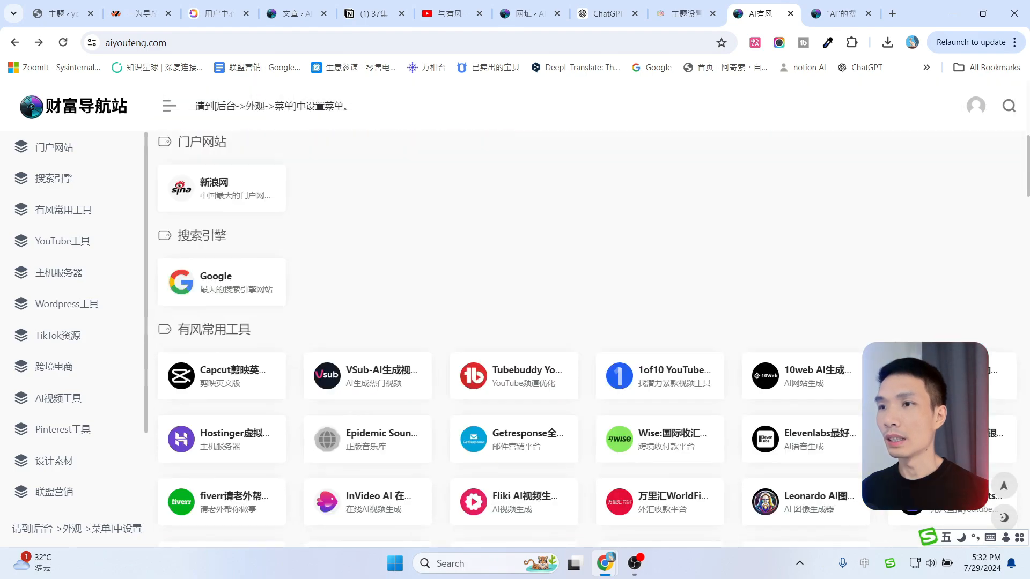
scroll(906, 285, up, 8)
Save the canvas-effect background and reload the homepage to see it.
click(684, 14)
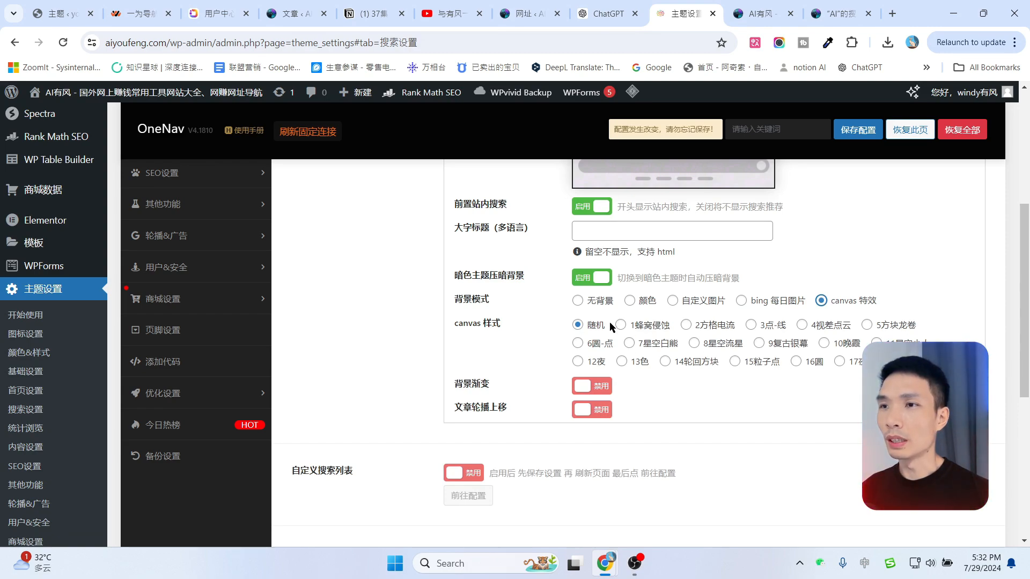
click(866, 144)
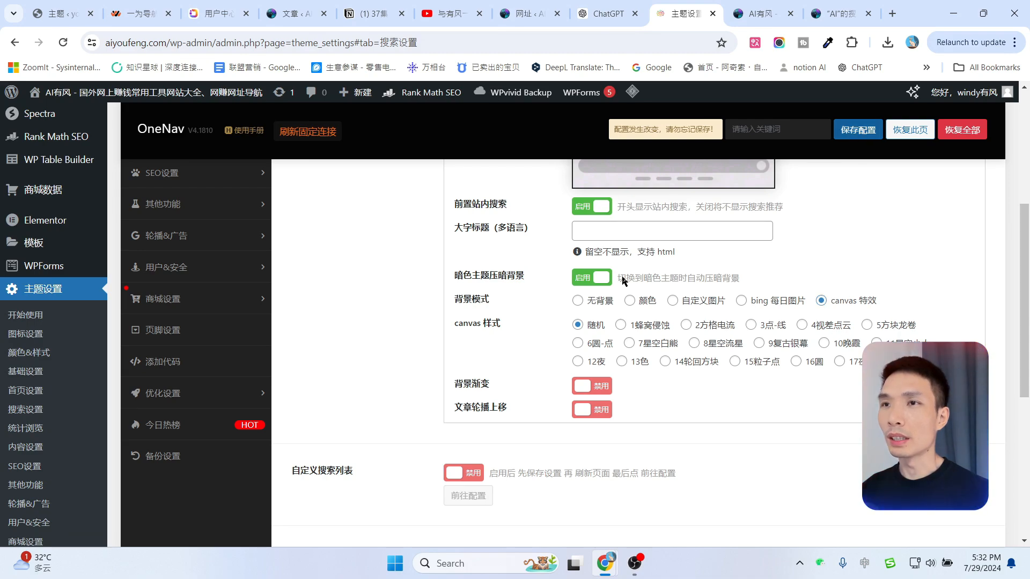
click(739, 5)
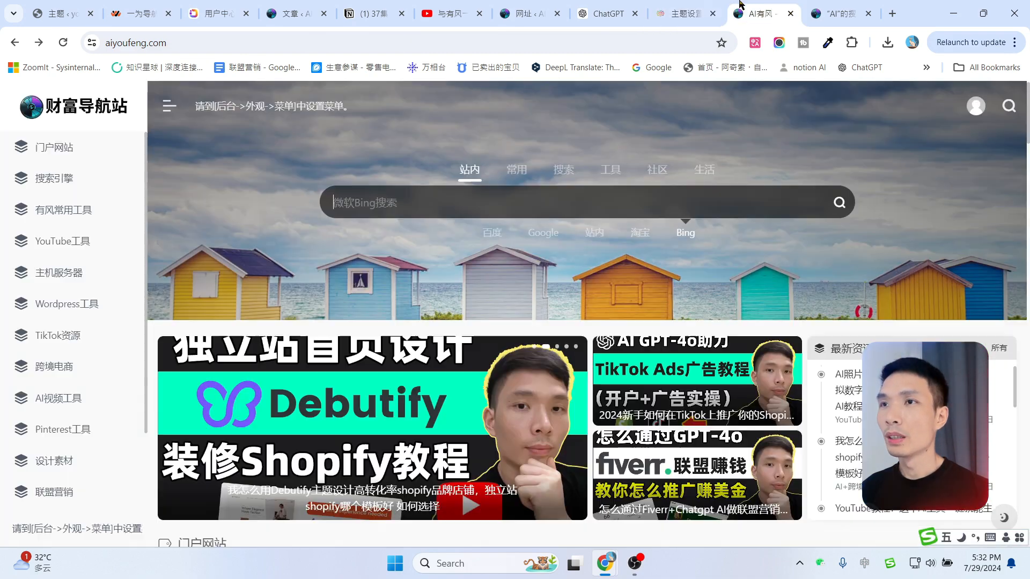
click(63, 42)
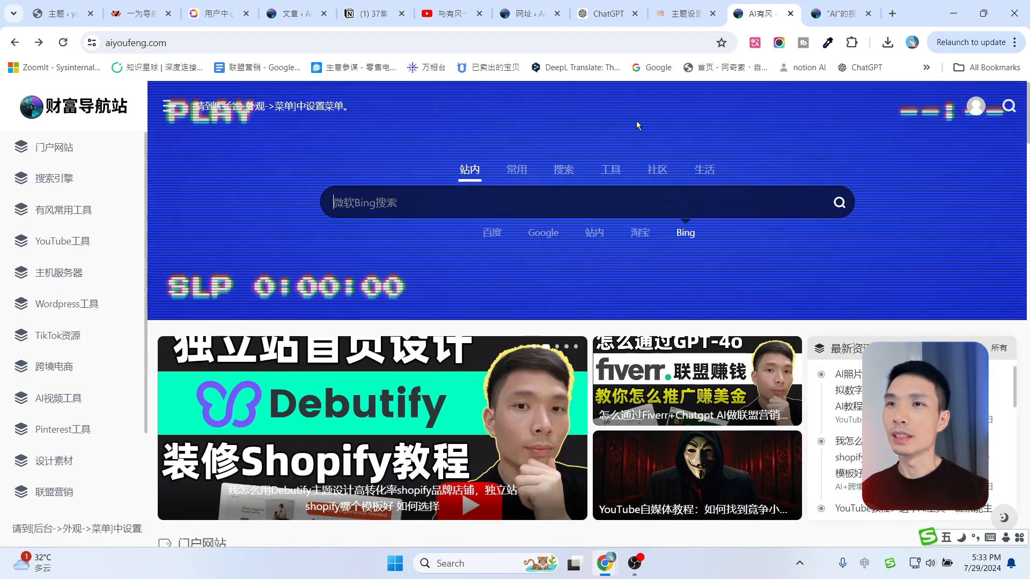
Choose the 3点-线 canvas style, save, and check the animated dots on the homepage.
click(677, 5)
click(751, 325)
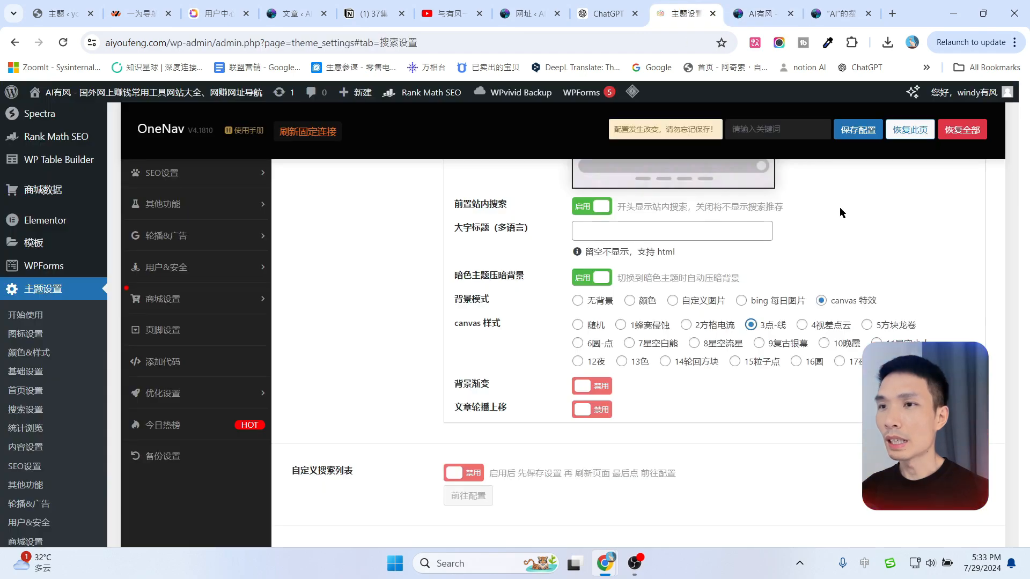
click(856, 134)
click(753, 7)
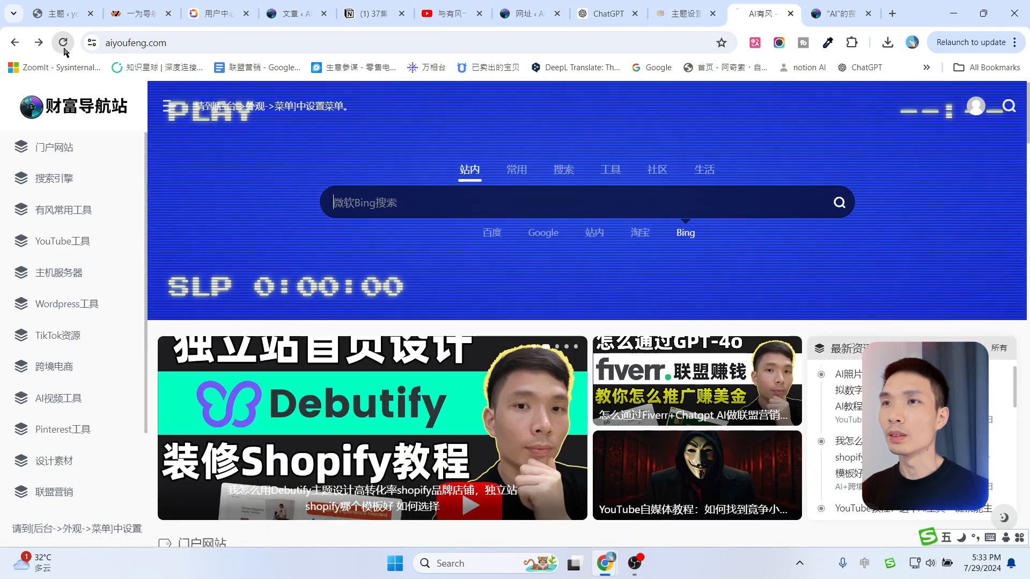
click(63, 41)
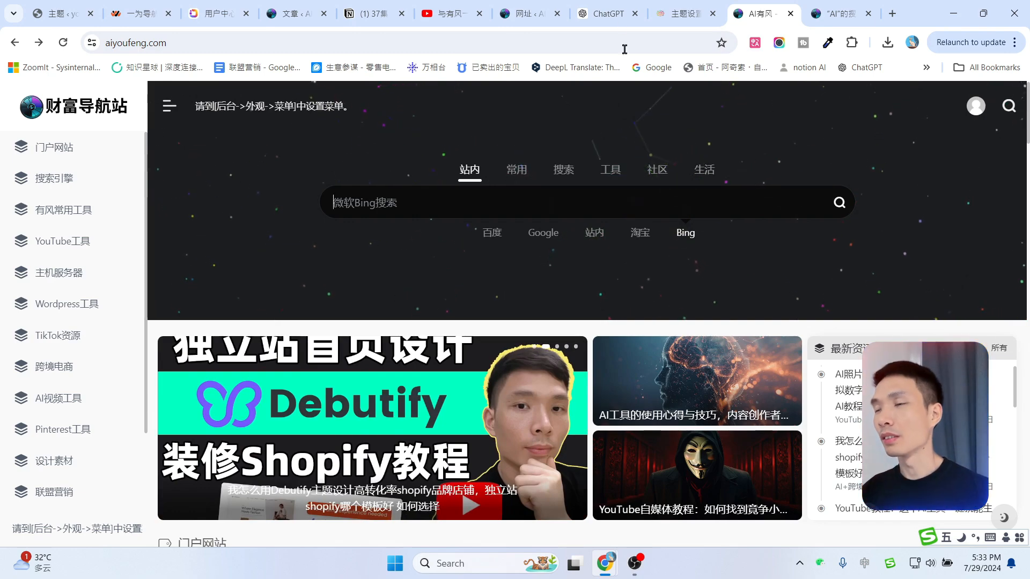
click(689, 15)
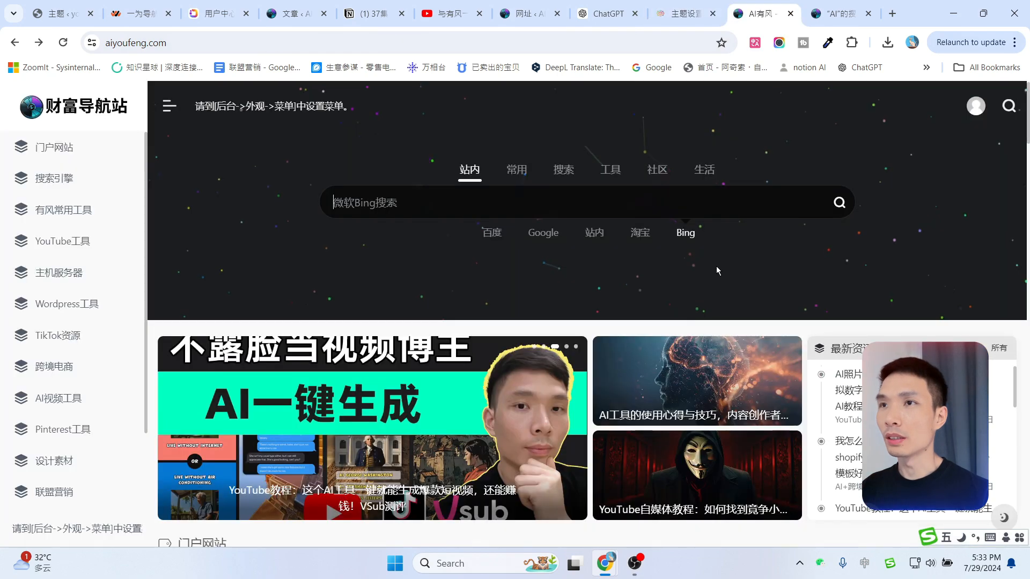
click(762, 13)
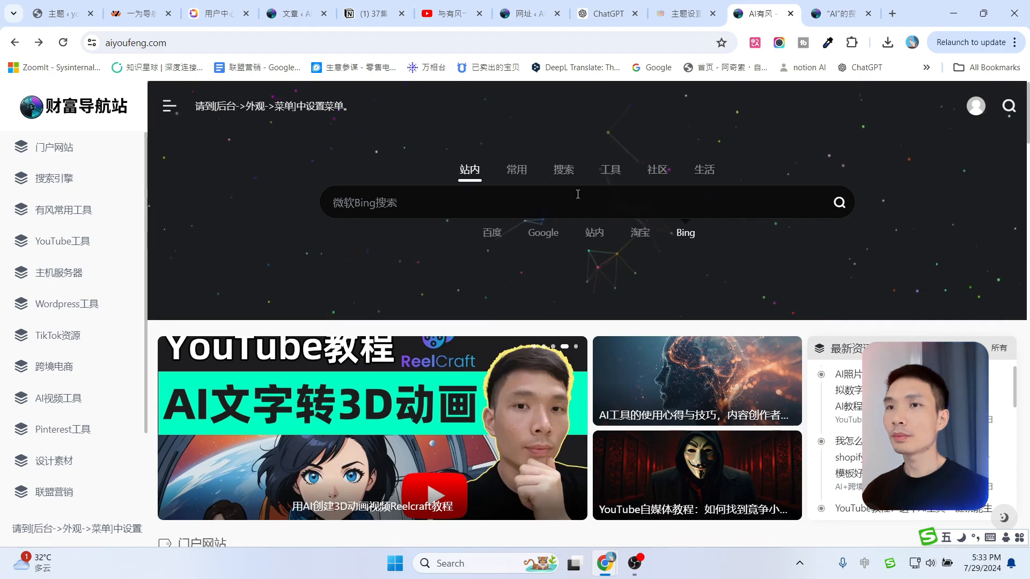
key(ctrl+shift+Tab)
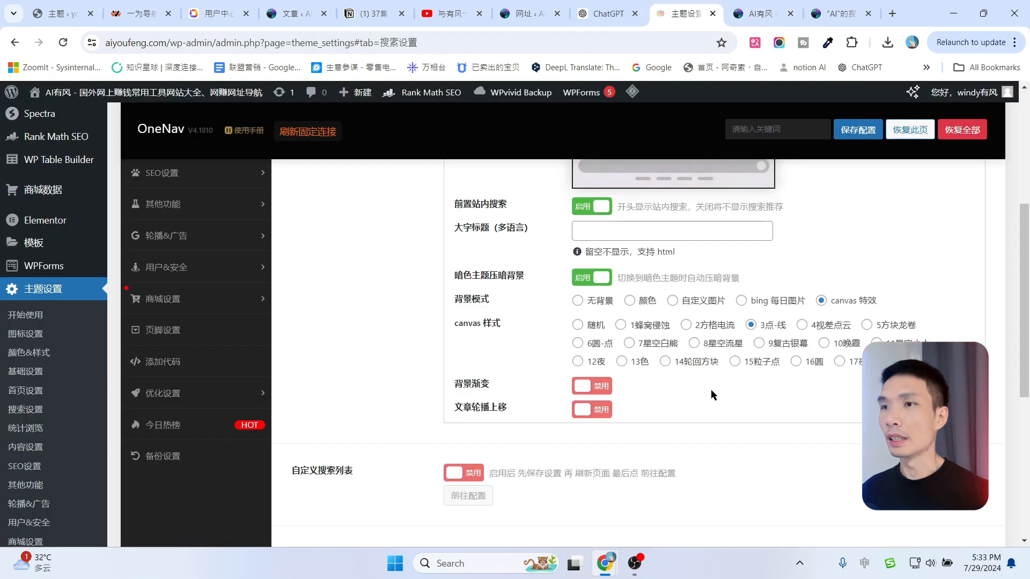
scroll(692, 349, up, 5)
click(735, 12)
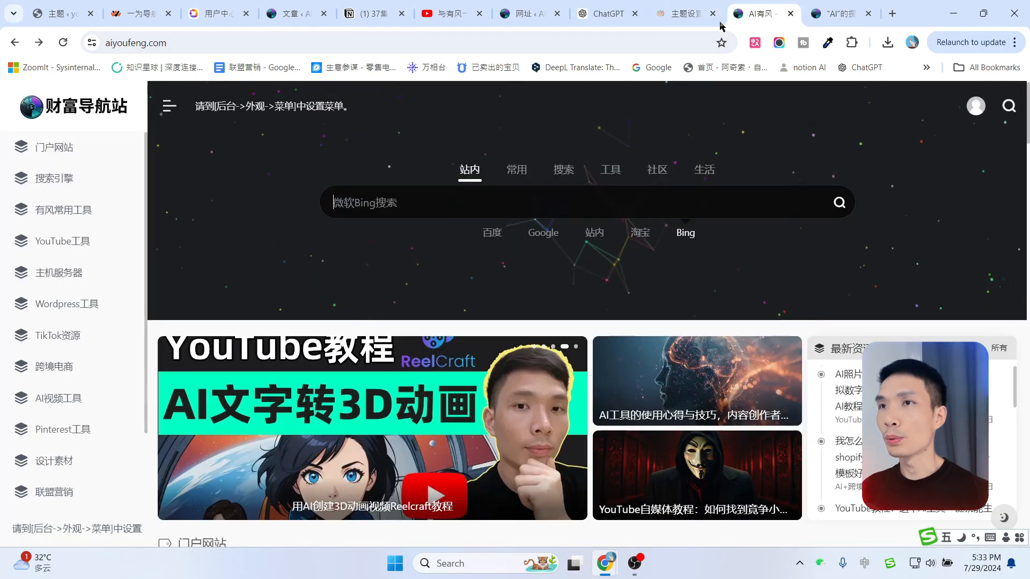
key(ctrl+shift+Tab)
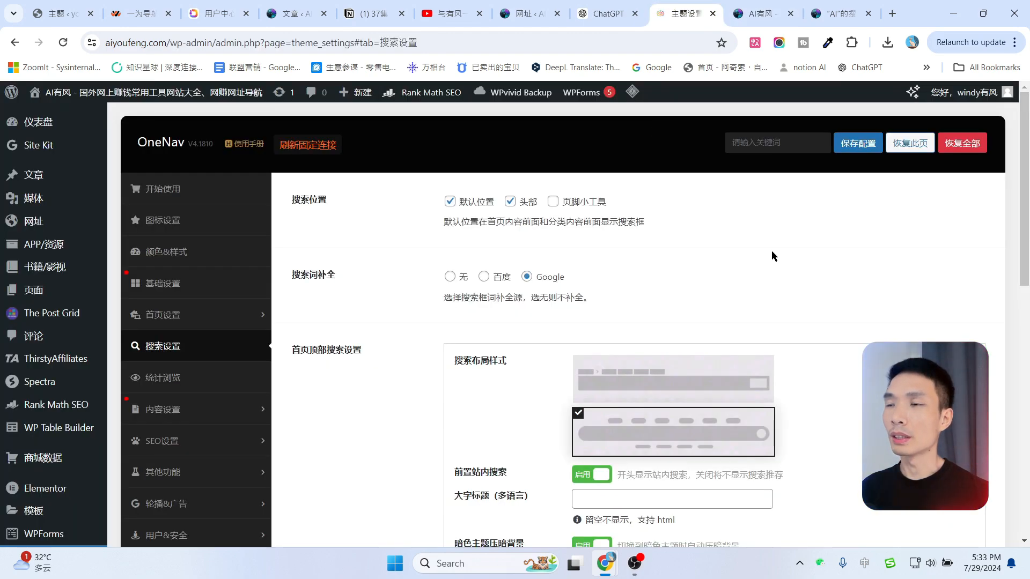
Open the 文章博客 content settings and view the newest post from 所有文章.
click(162, 409)
scroll(727, 338, up, 3)
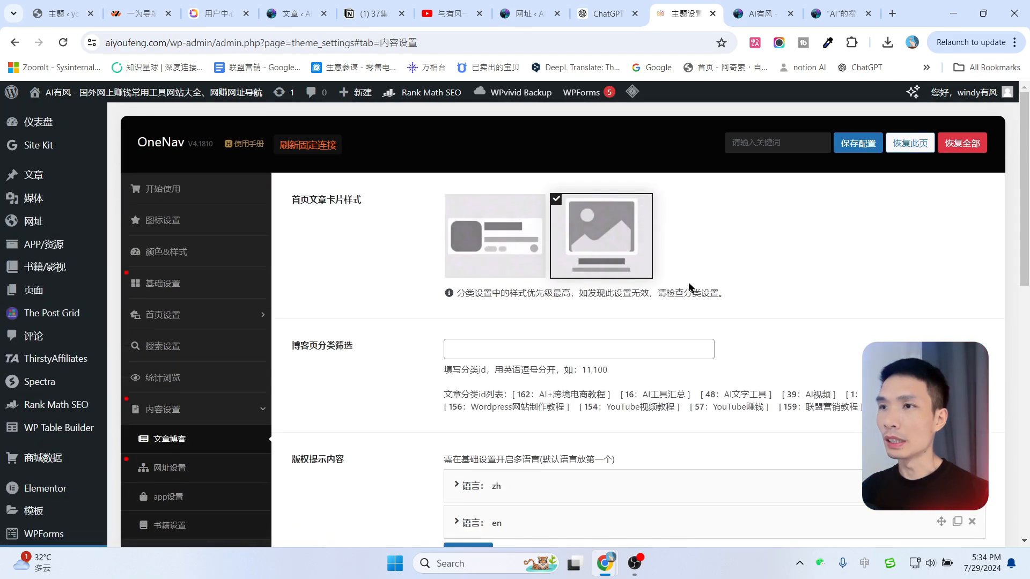
mouse_move(36, 177)
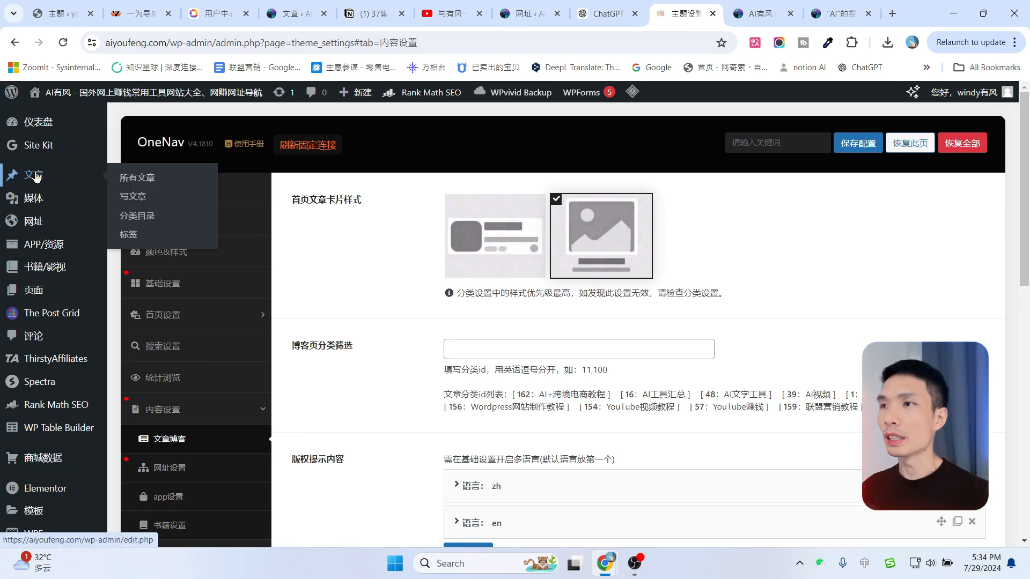
click(138, 181)
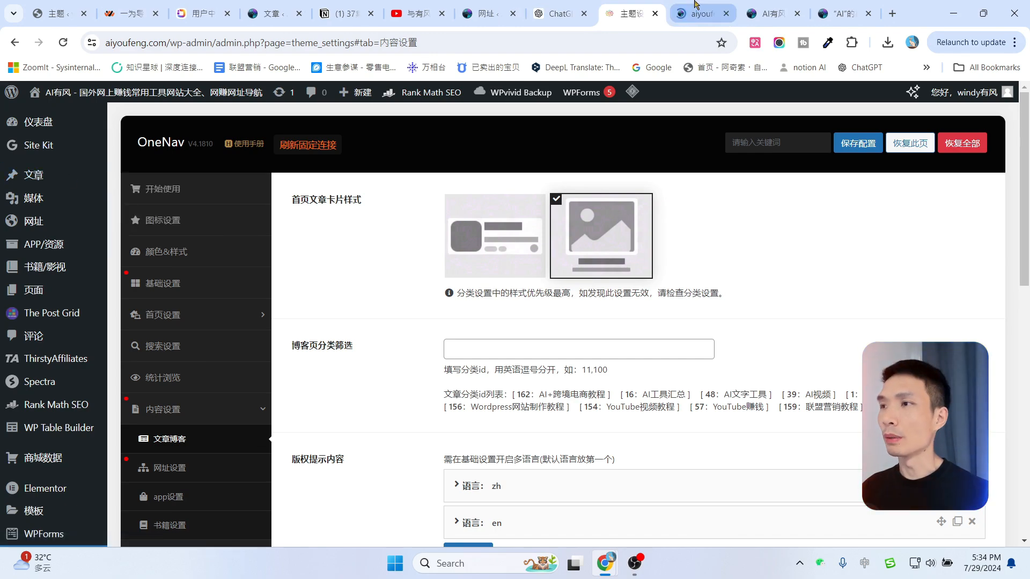
mouse_move(214, 276)
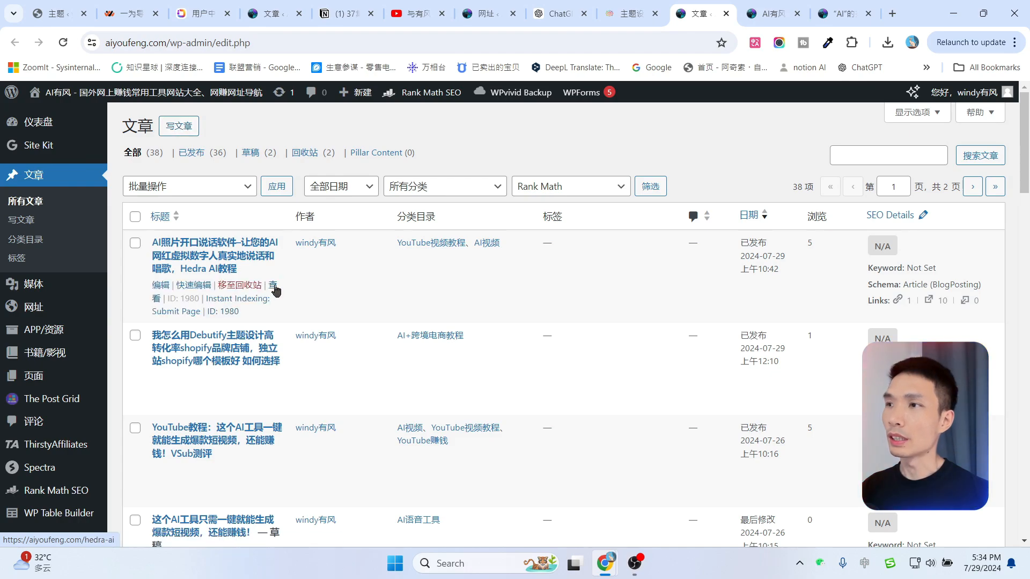
click(275, 290)
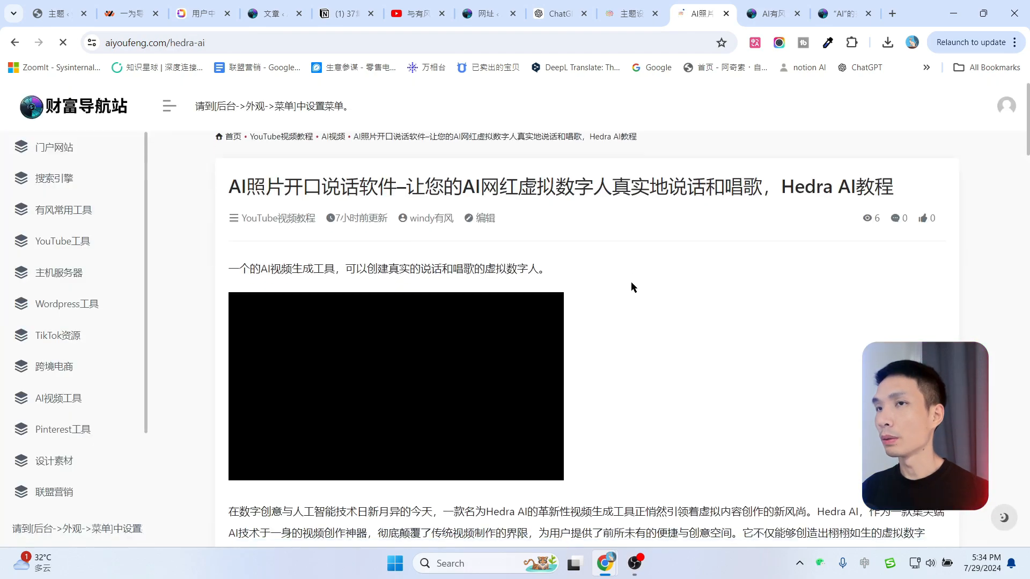
scroll(638, 281, down, 3)
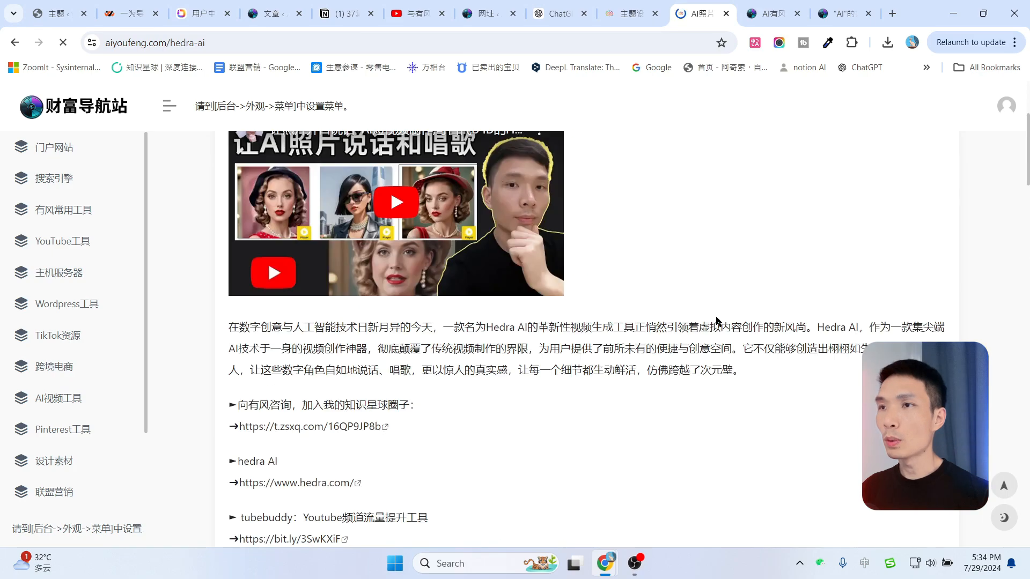
Choose the left post card style and check it on the Hedra AI article.
click(635, 13)
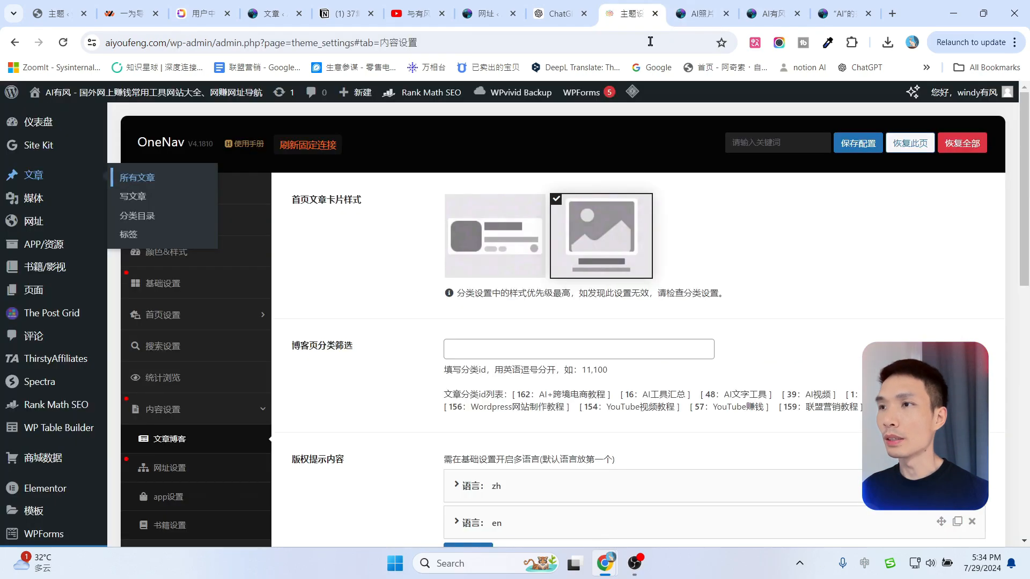
click(487, 240)
scroll(368, 355, down, 5)
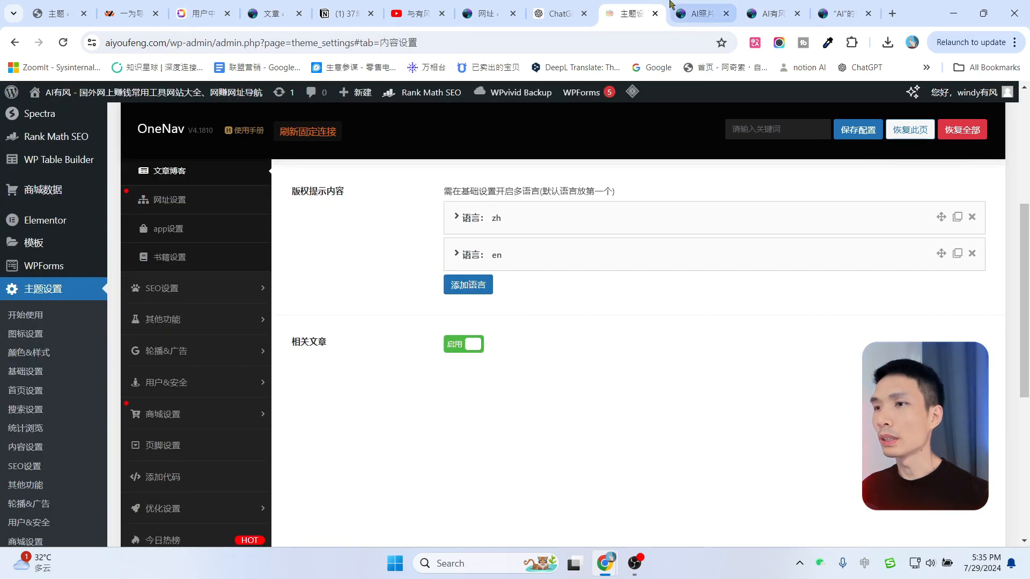
click(690, 6)
drag(1028, 123, 1028, 426)
scroll(335, 254, up, 1)
scroll(334, 253, down, 5)
scroll(463, 252, up, 4)
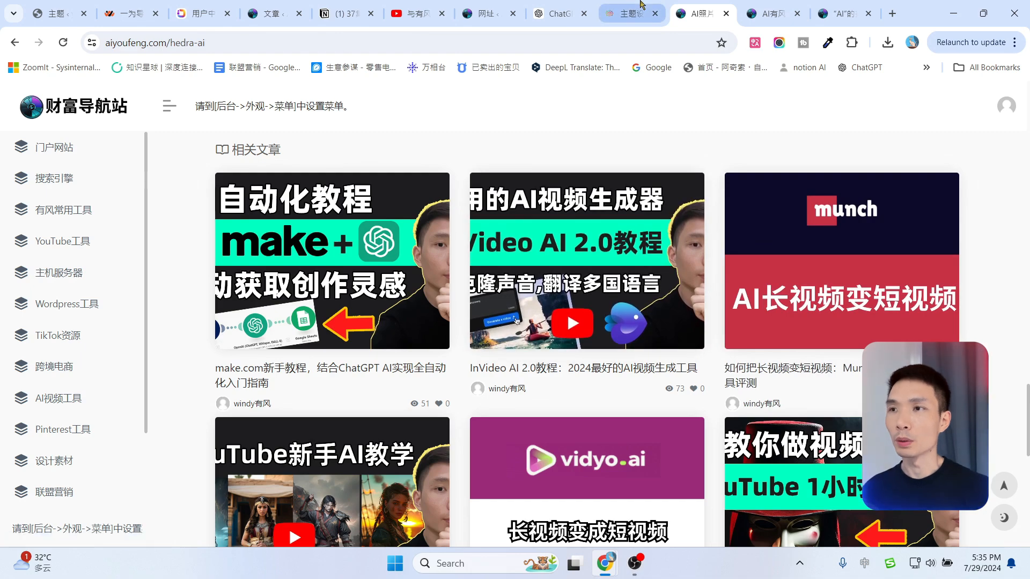
Turn 相关文章 off, check the article, then turn related articles back on.
click(641, 6)
click(465, 351)
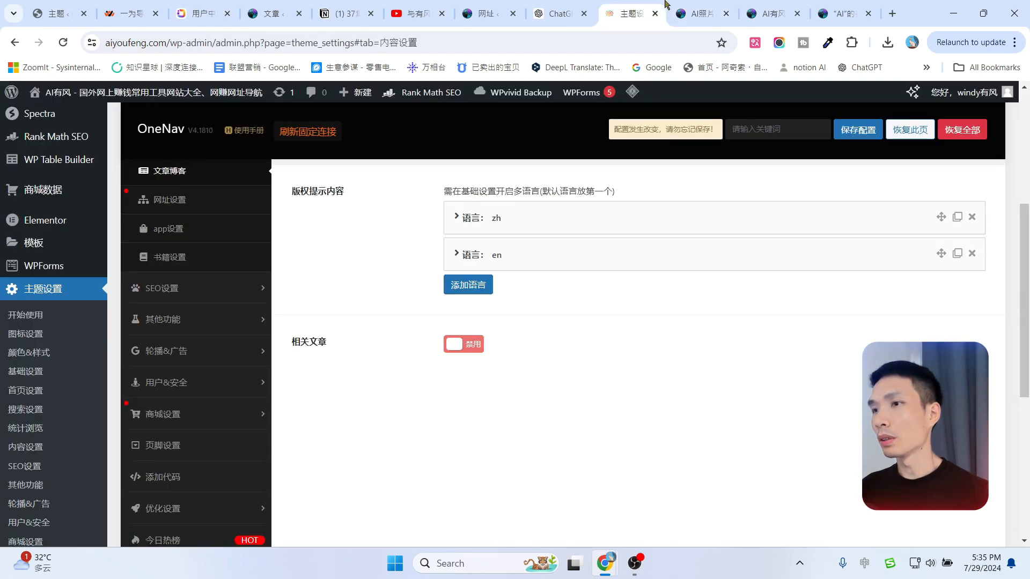
click(708, 7)
click(629, 12)
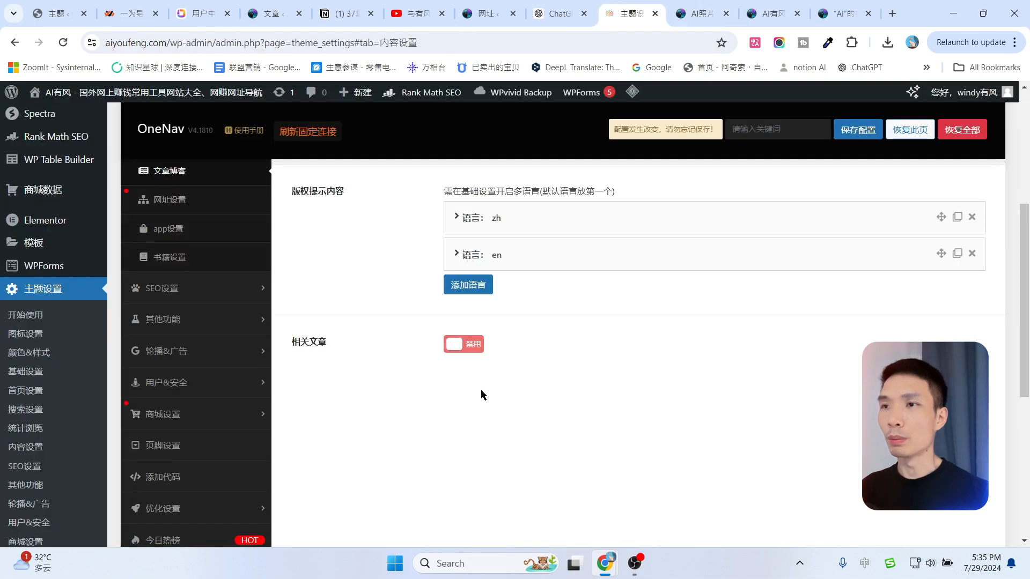
click(464, 345)
Open 网址设置 and view the current link cards on the site homepage.
scroll(177, 279, up, 1)
click(174, 274)
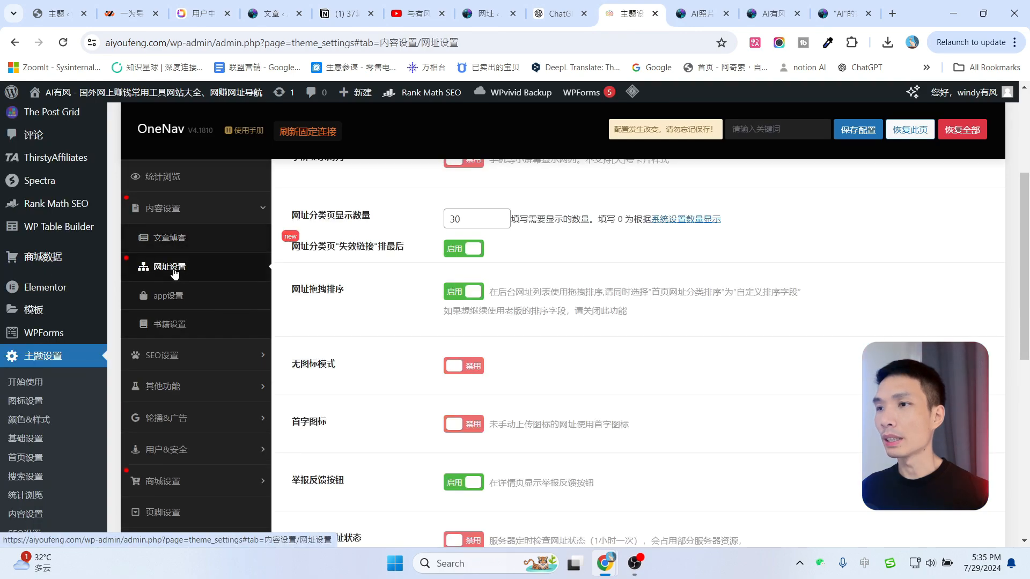
click(700, 14)
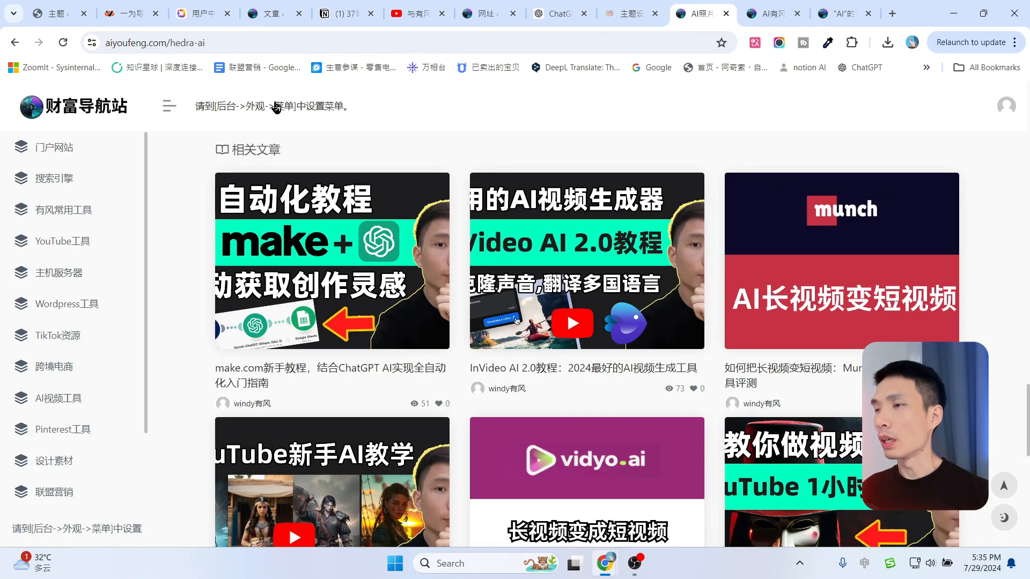
click(87, 108)
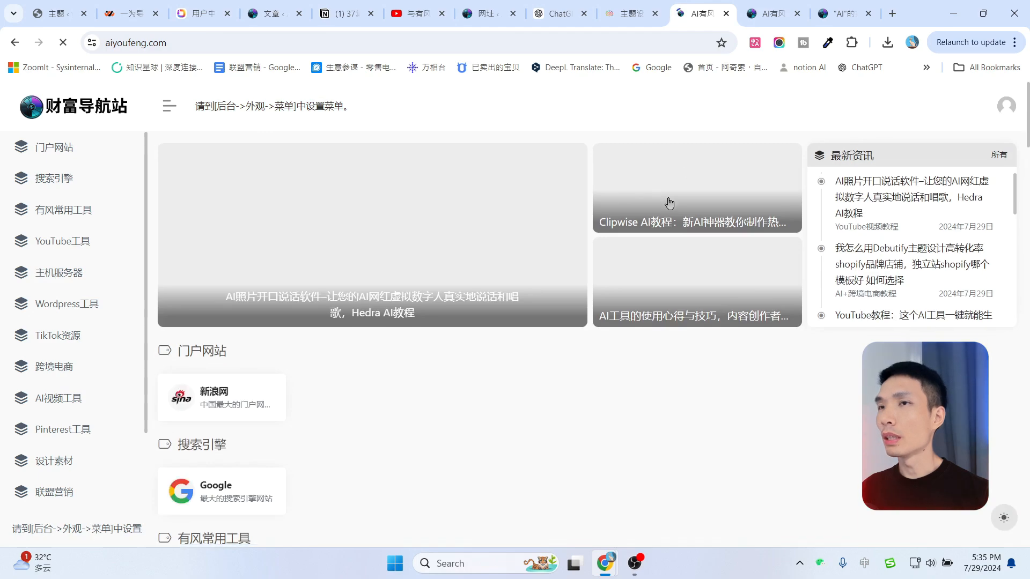
scroll(718, 252, down, 7)
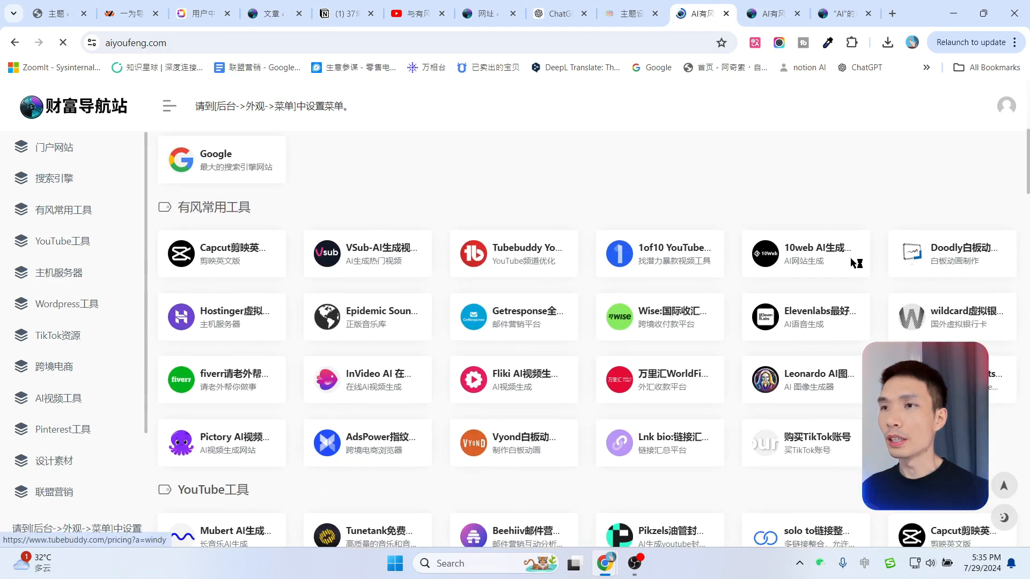
Try the small URL card style and preview it on the homepage.
click(629, 5)
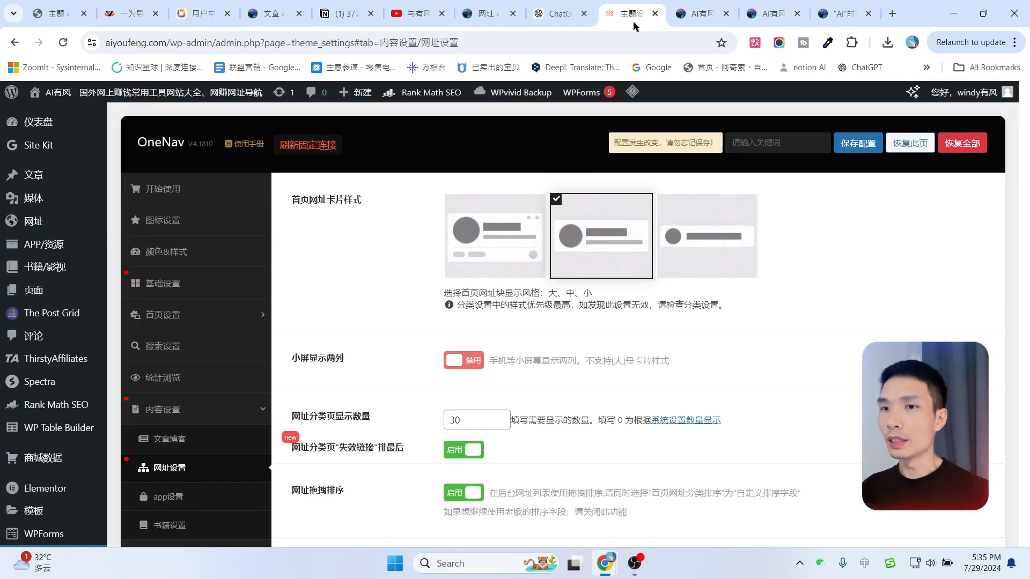
click(719, 239)
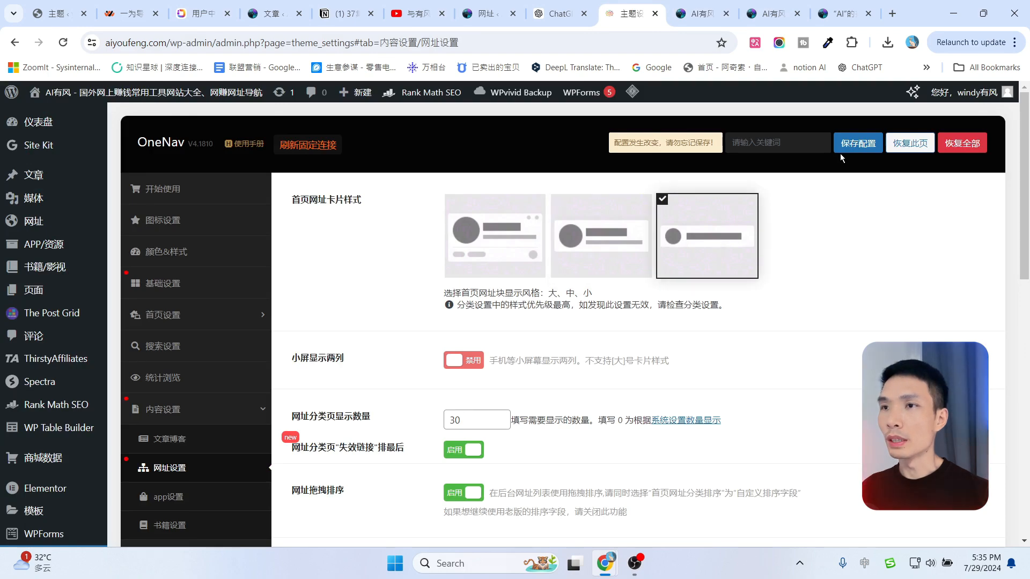
click(697, 13)
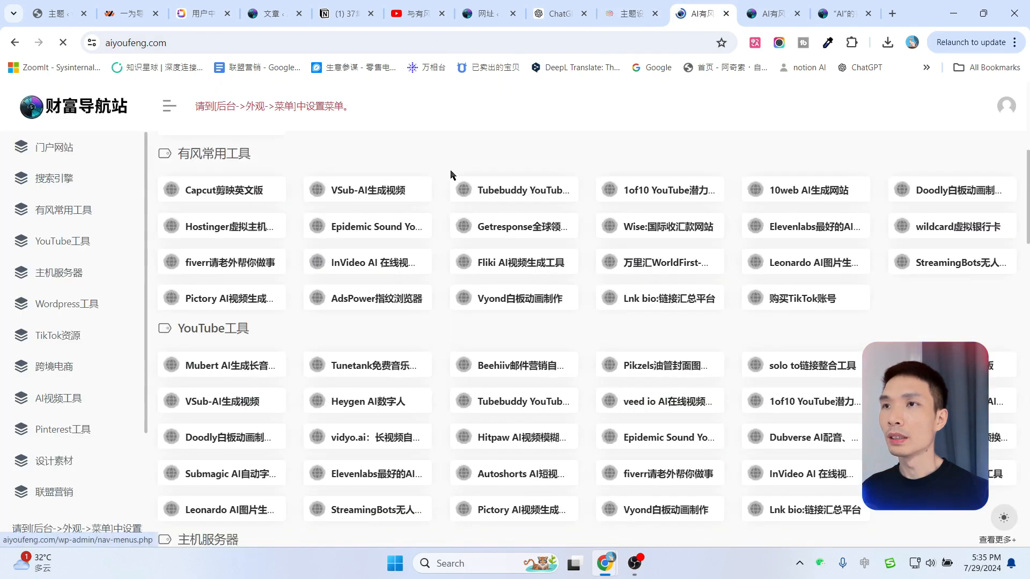
scroll(724, 360, down, 2)
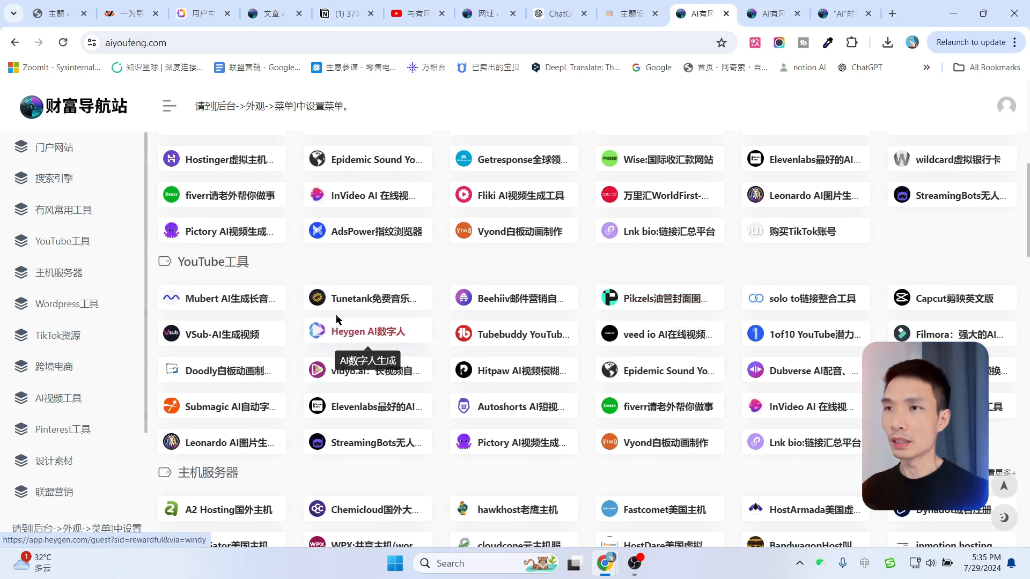
Choose the large link card style, save, and reload the site to view it.
click(632, 13)
click(533, 226)
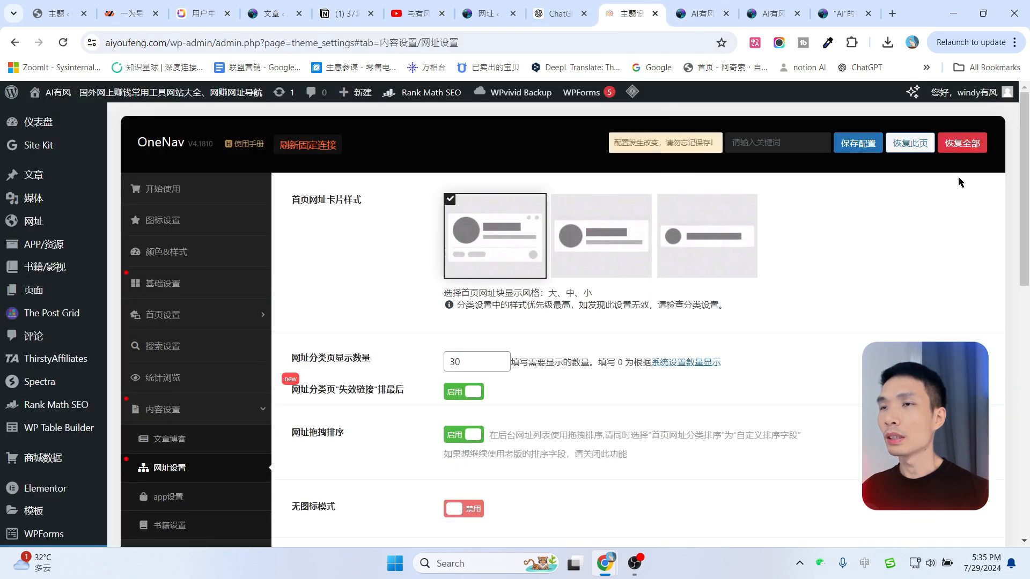
click(857, 143)
click(707, 6)
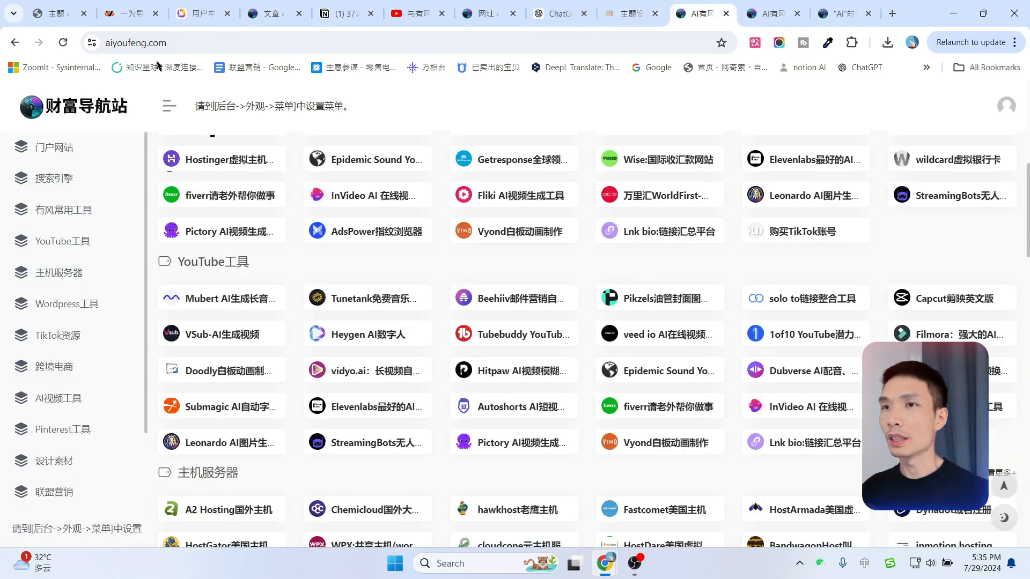
click(65, 44)
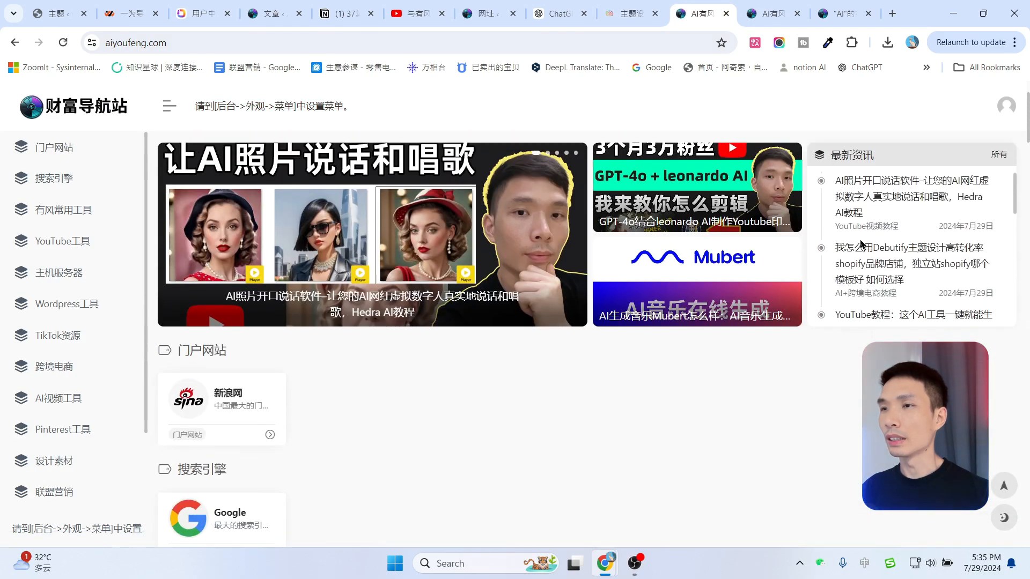
scroll(839, 239, down, 1)
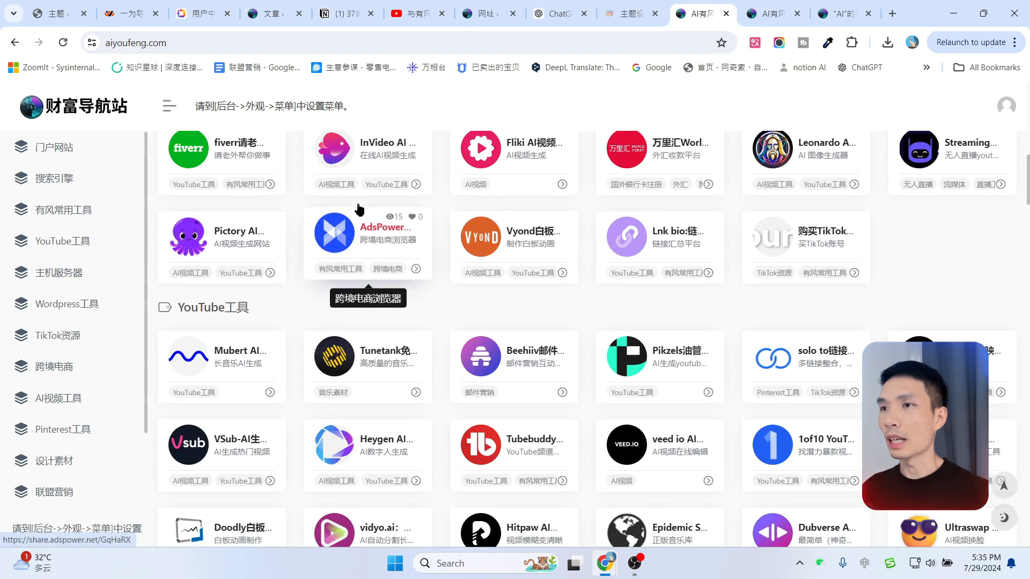
scroll(195, 245, up, 4)
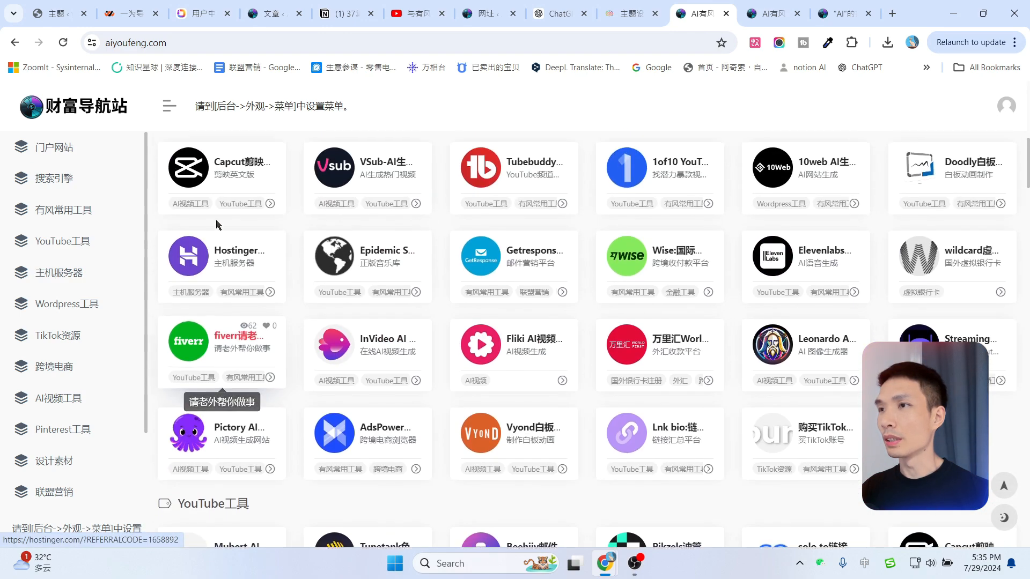
scroll(194, 244, up, 1)
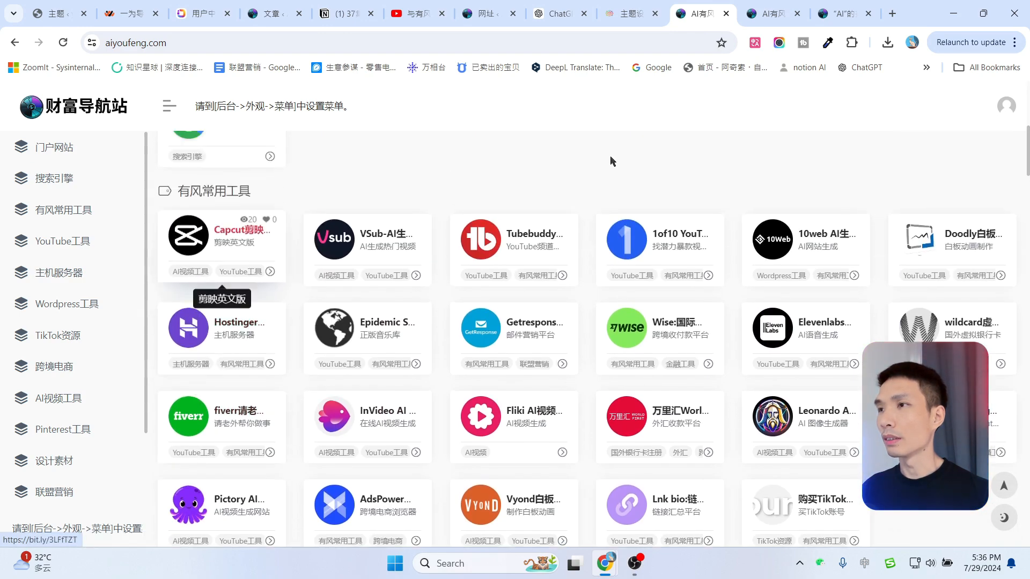
Switch the homepage link cards to the medium style and save.
click(628, 10)
click(593, 244)
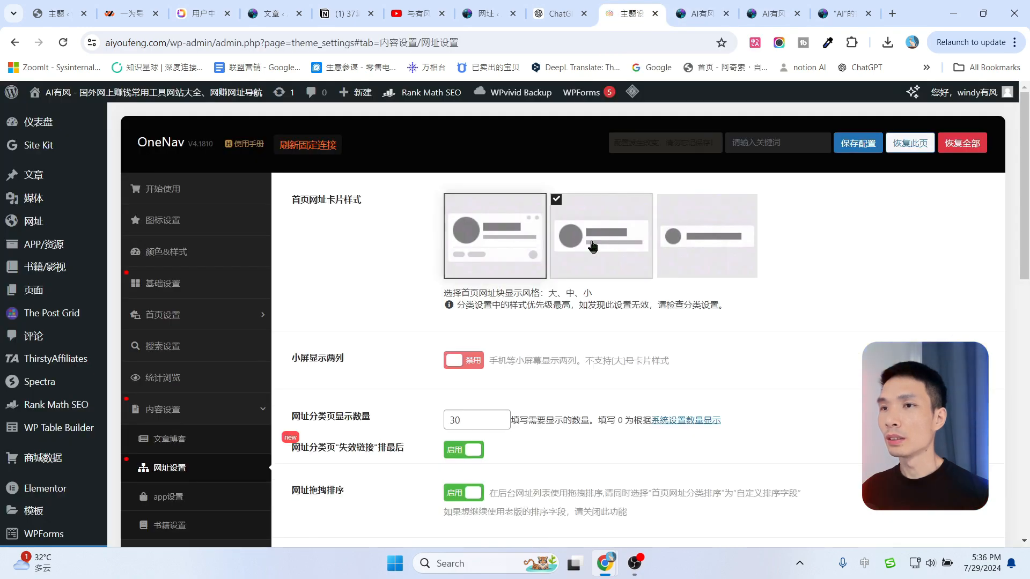
click(857, 145)
scroll(214, 343, down, 4)
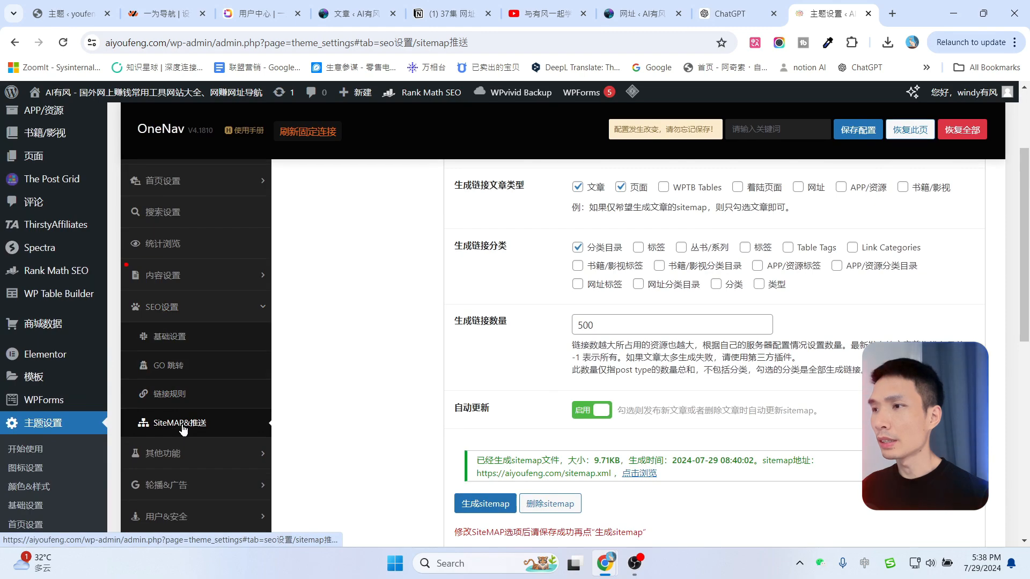
Open the generated sitemap.xml, scroll through its listed URLs, and close it.
scroll(359, 324, up, 3)
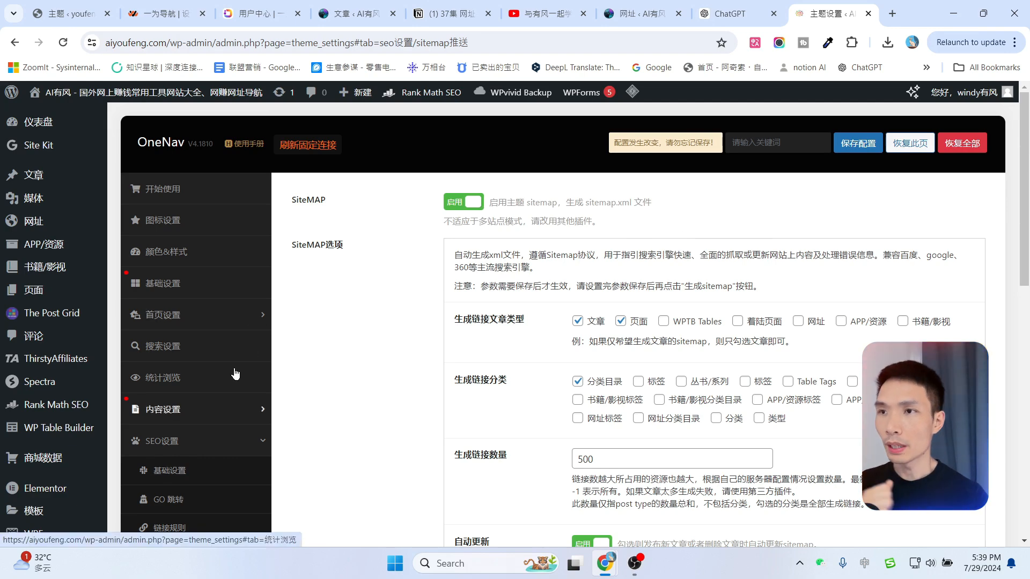
scroll(653, 231, down, 5)
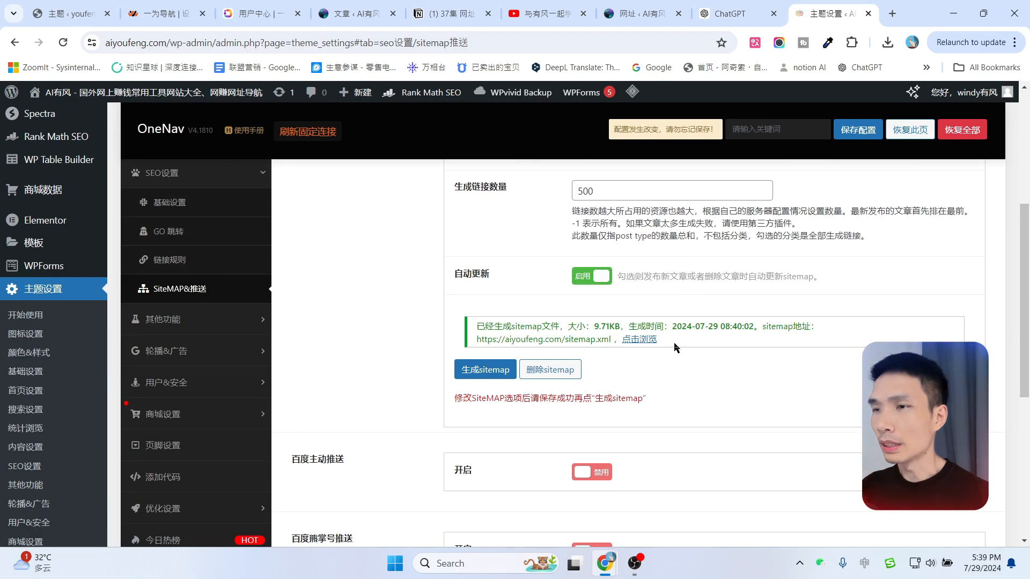
click(642, 339)
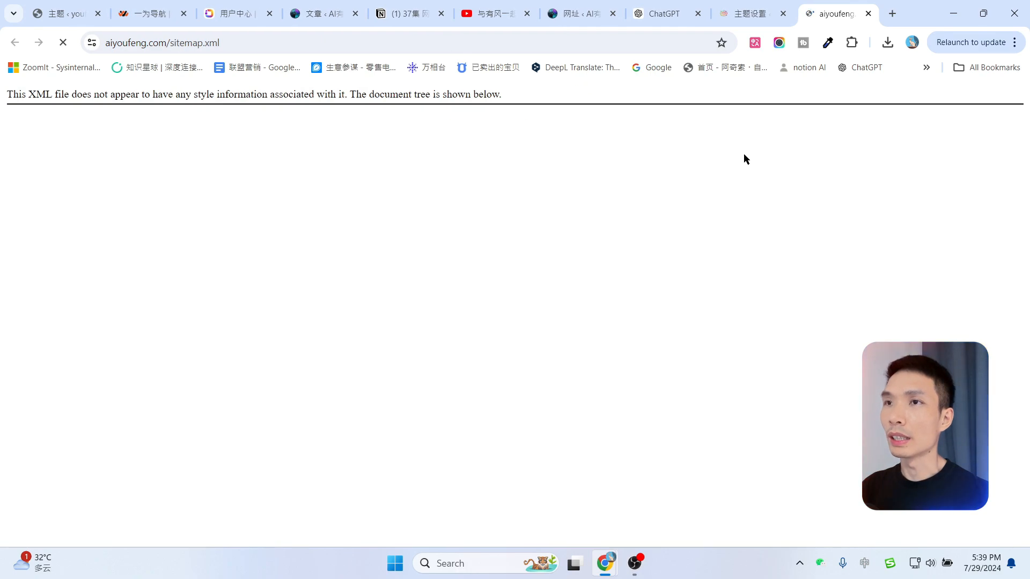
scroll(241, 241, down, 12)
scroll(281, 302, down, 20)
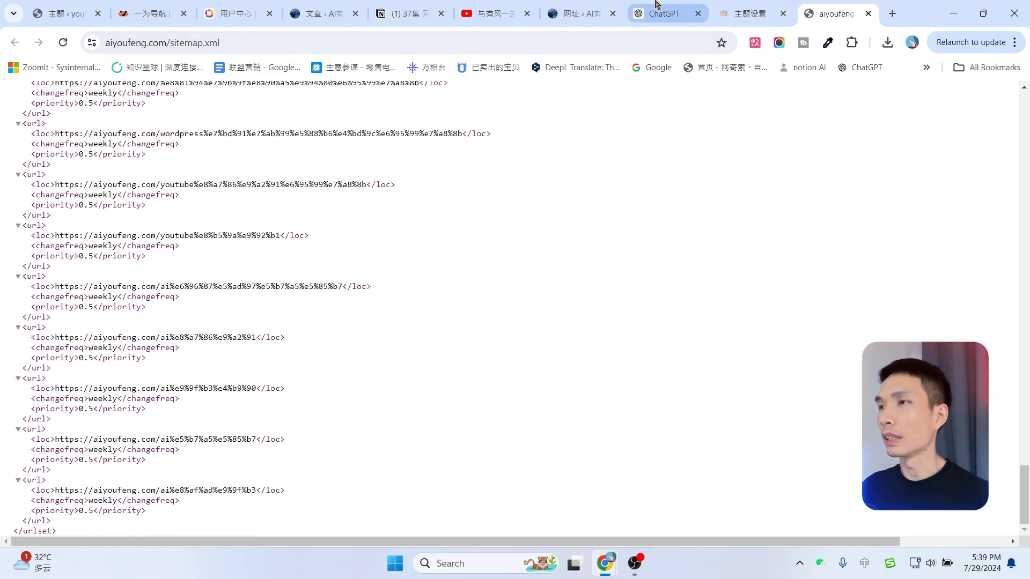
key(ctrl+w)
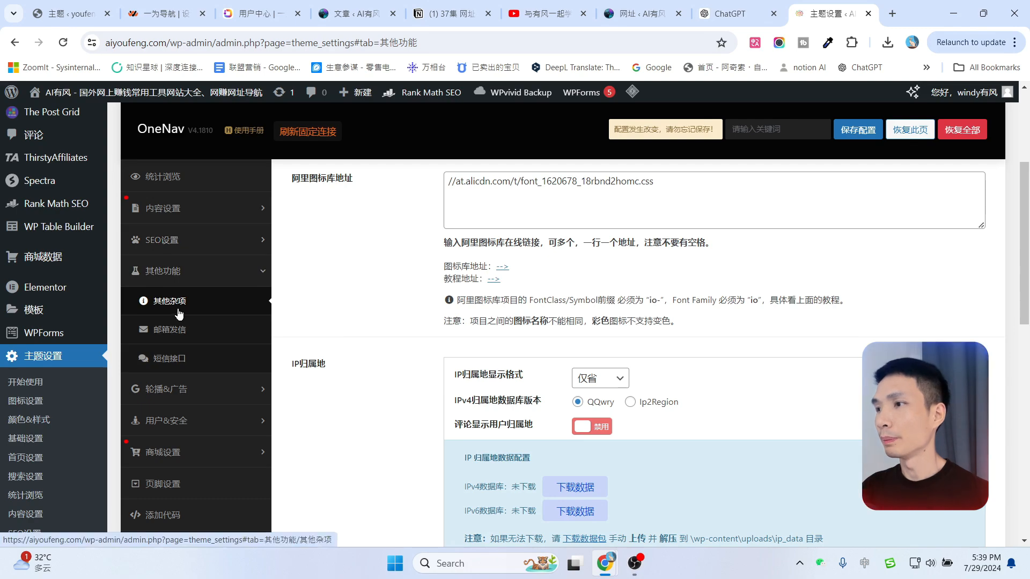
Turn on the weather widget and the 一言 quote display, then save the configuration.
scroll(177, 316, up, 4)
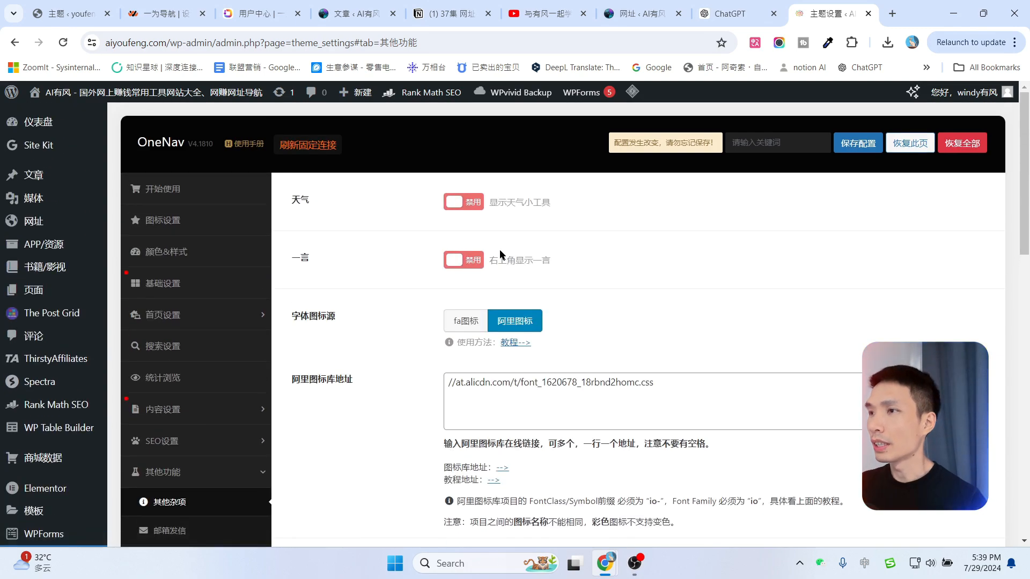
click(470, 209)
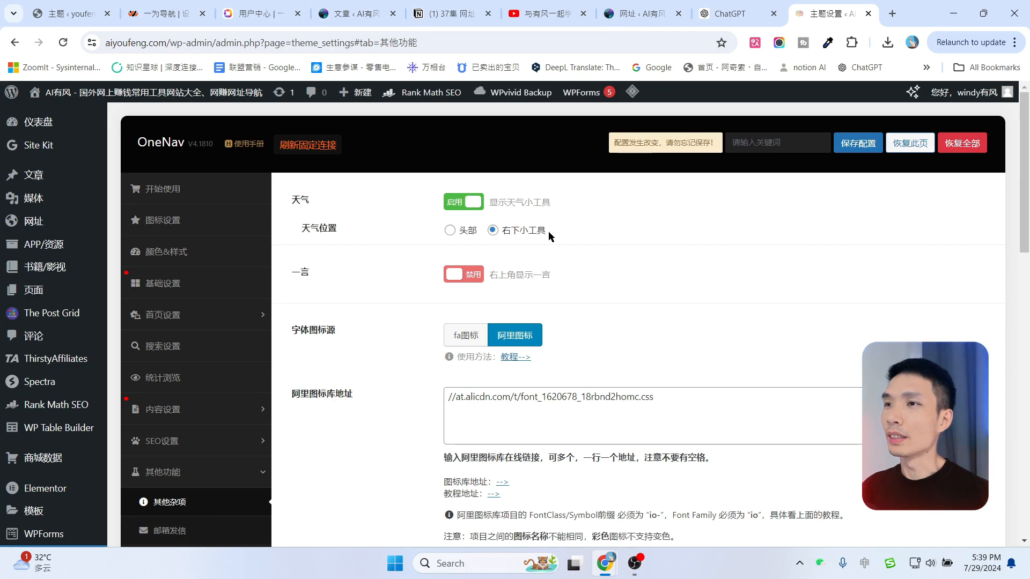
click(463, 275)
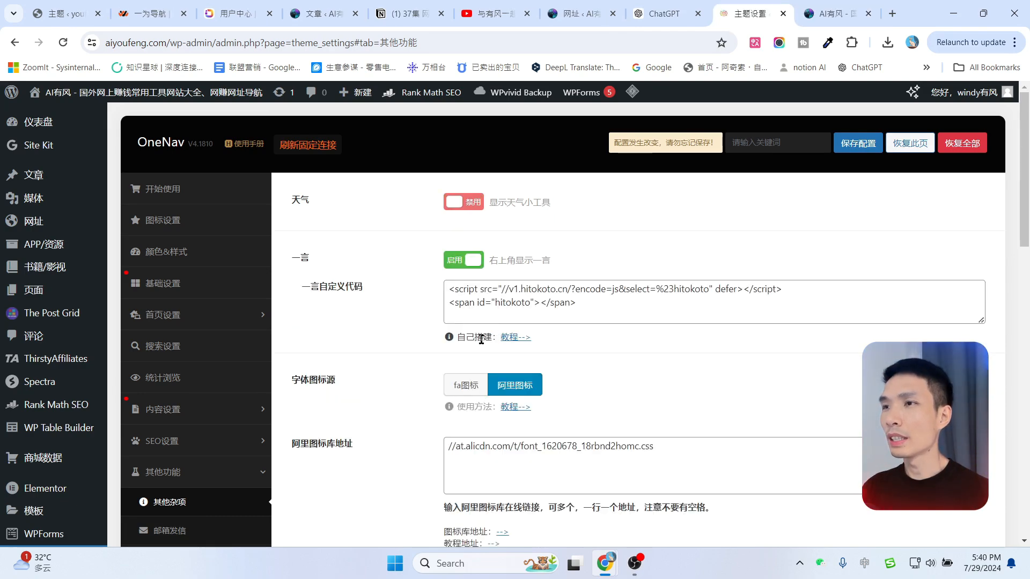
click(852, 146)
Reload the live site several times to preview the rotating top-right quote.
click(837, 14)
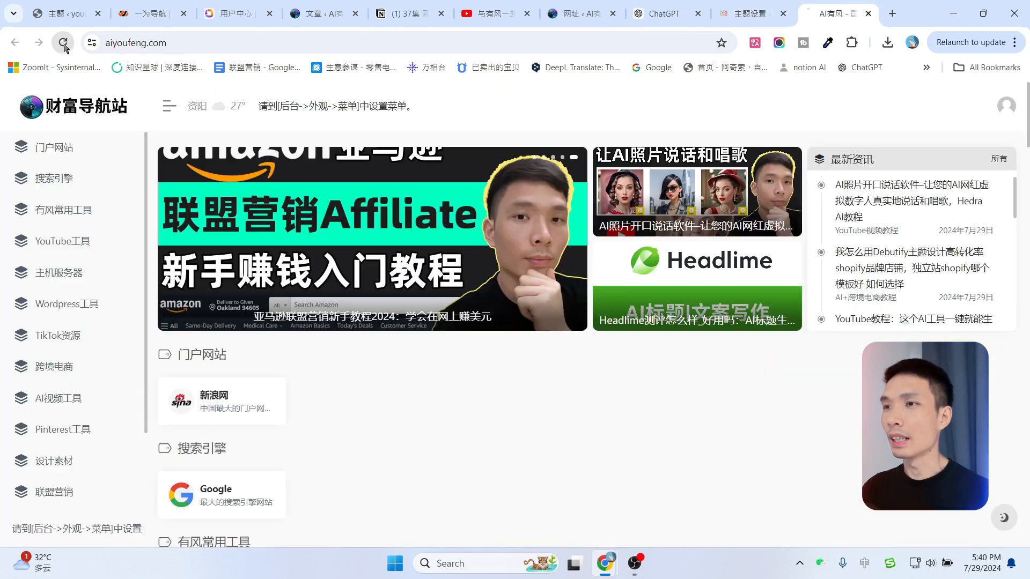
click(63, 43)
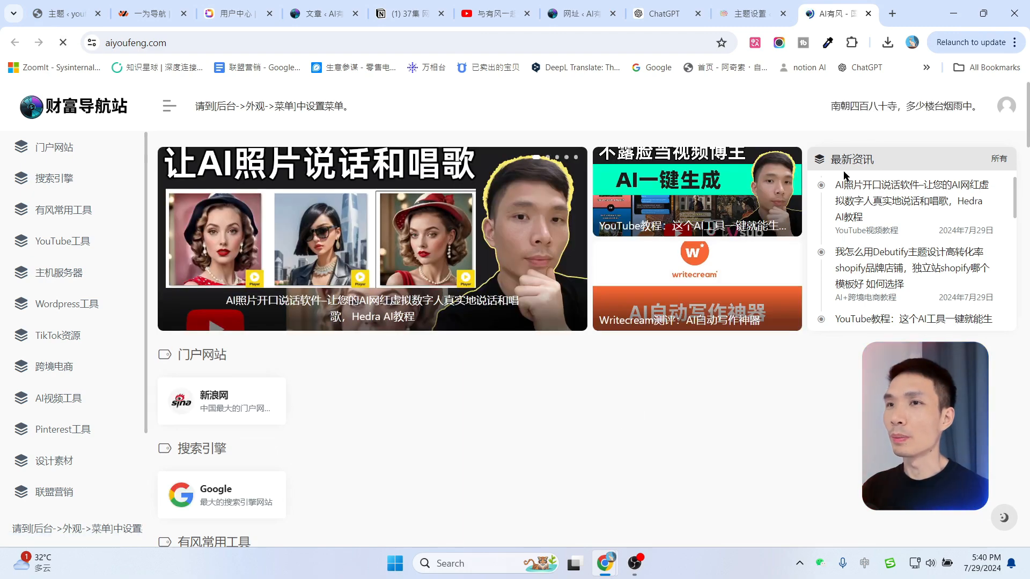
drag(831, 105, 964, 105)
click(63, 42)
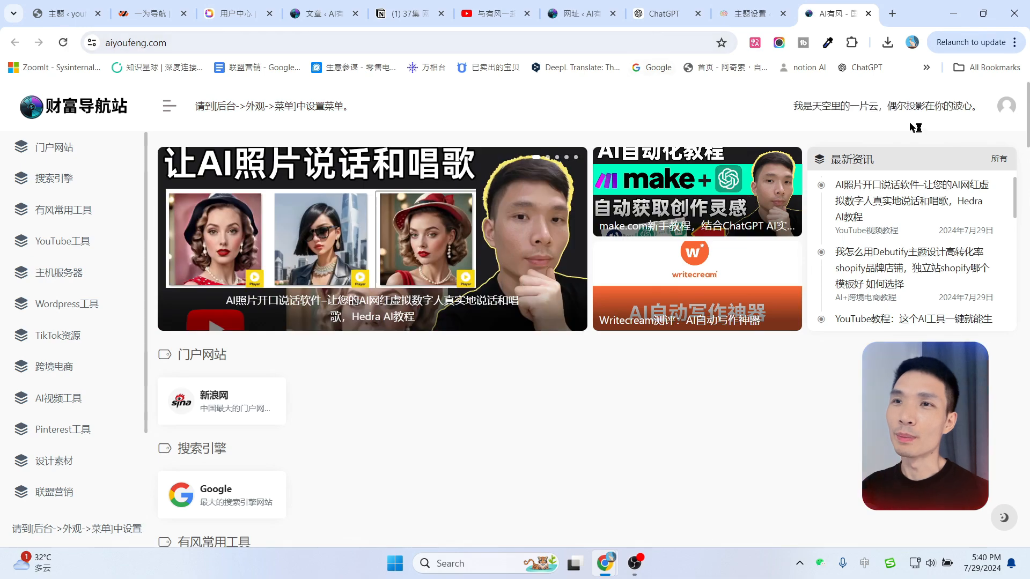
click(64, 43)
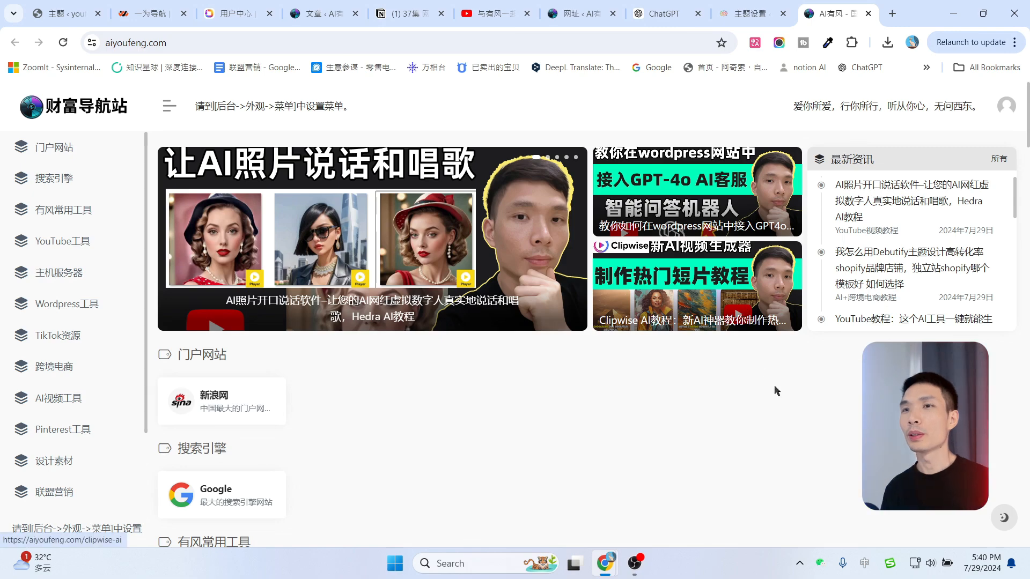
Switch the 一言 quote display back off in the theme settings.
click(750, 13)
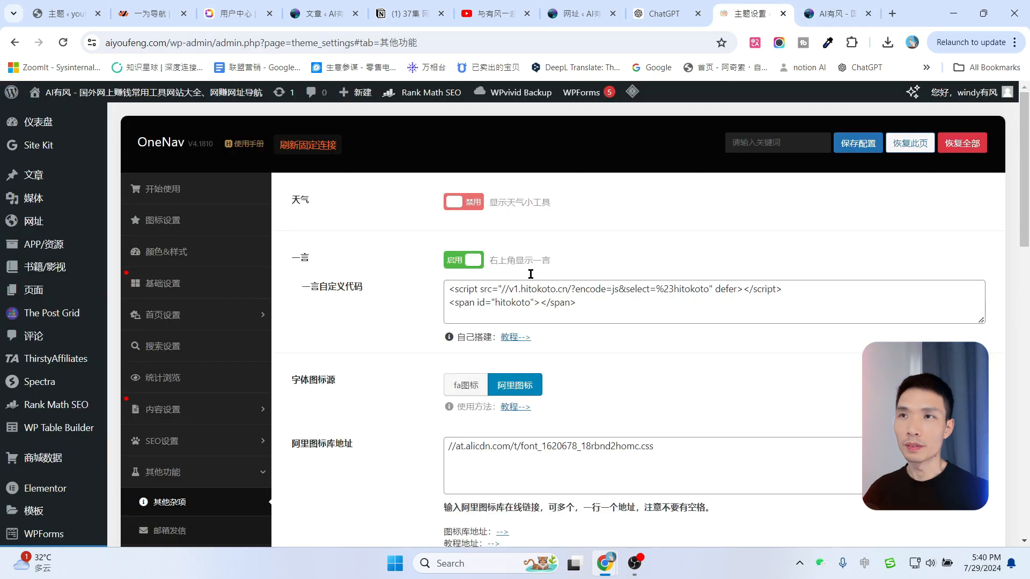
click(457, 263)
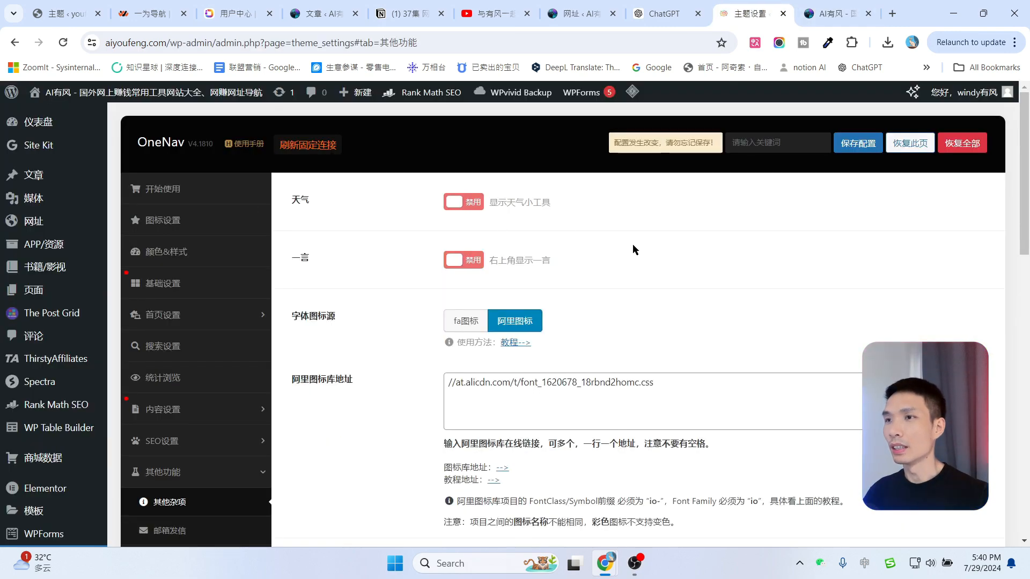
scroll(633, 245, down, 1)
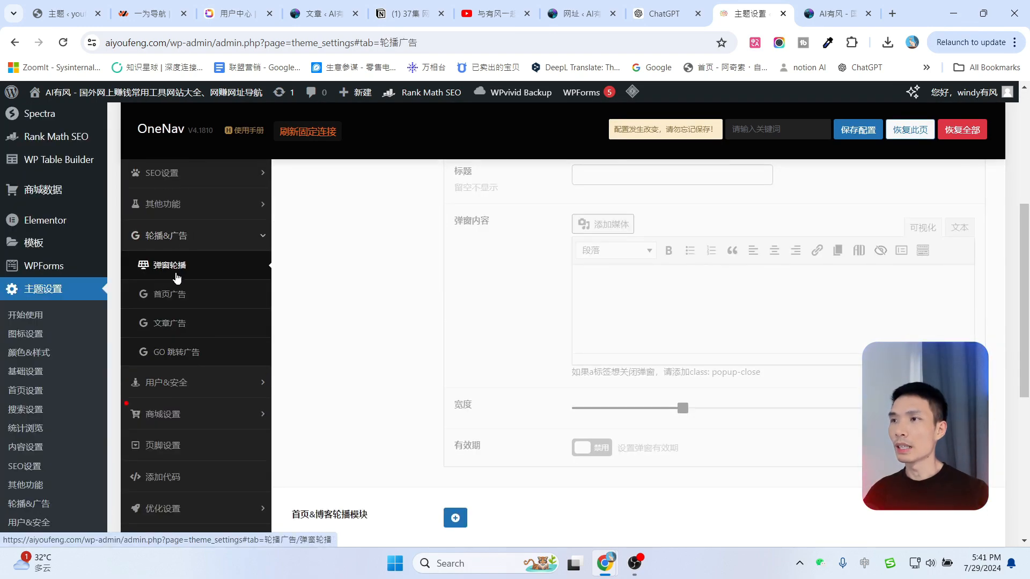
Look over the live navigation site, then return to the popup settings.
scroll(514, 296, up, 3)
scroll(514, 297, up, 3)
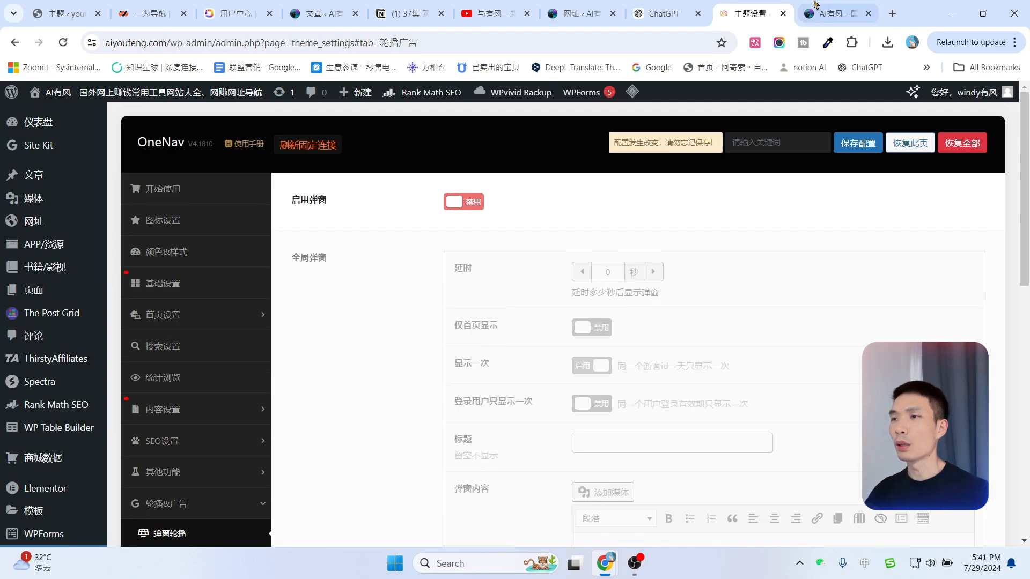
click(826, 13)
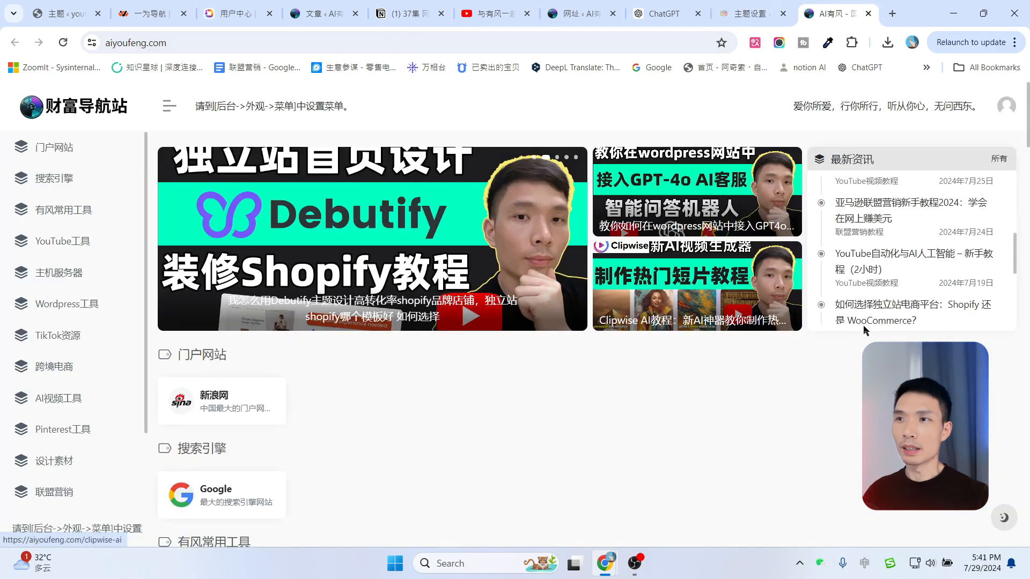
scroll(802, 344, down, 6)
click(758, 7)
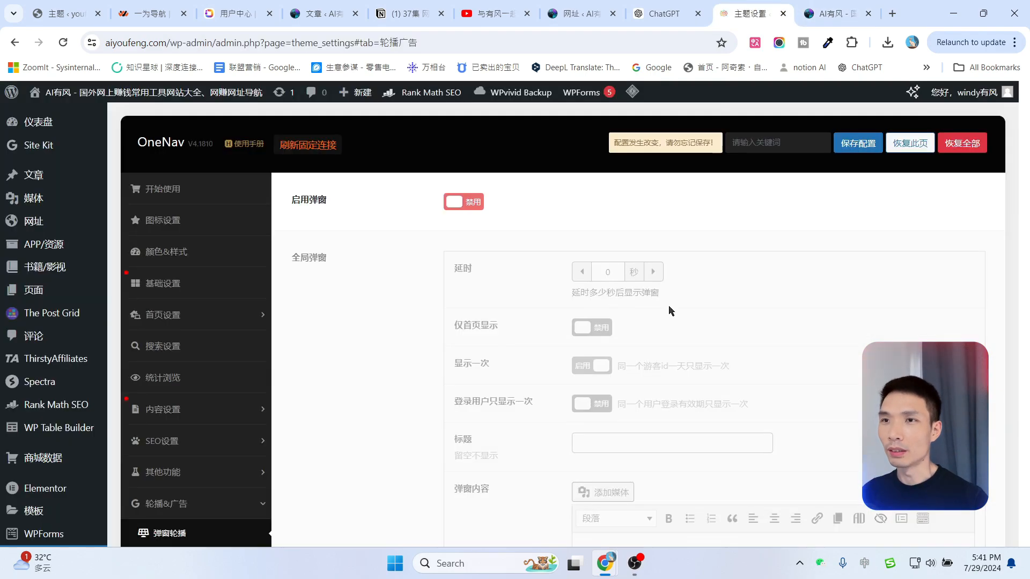
Enable the site popup and set it to show only on the homepage.
click(457, 205)
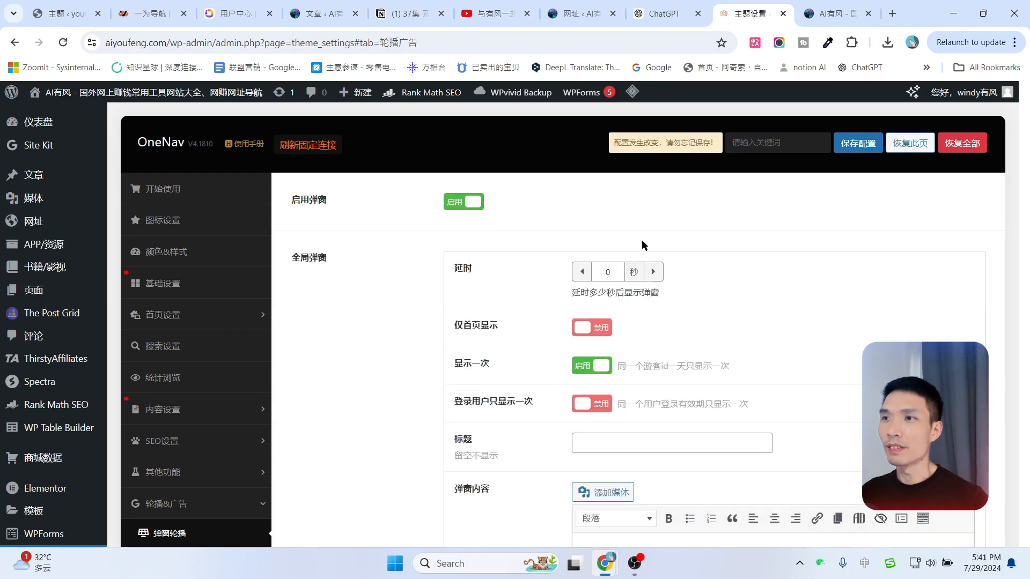
scroll(828, 289, down, 1)
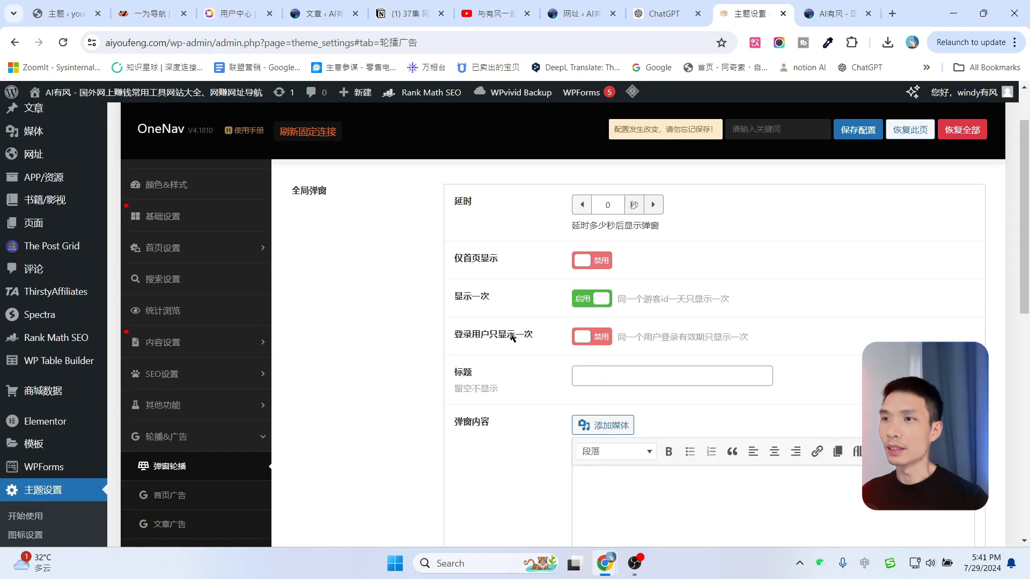
scroll(503, 316, up, 1)
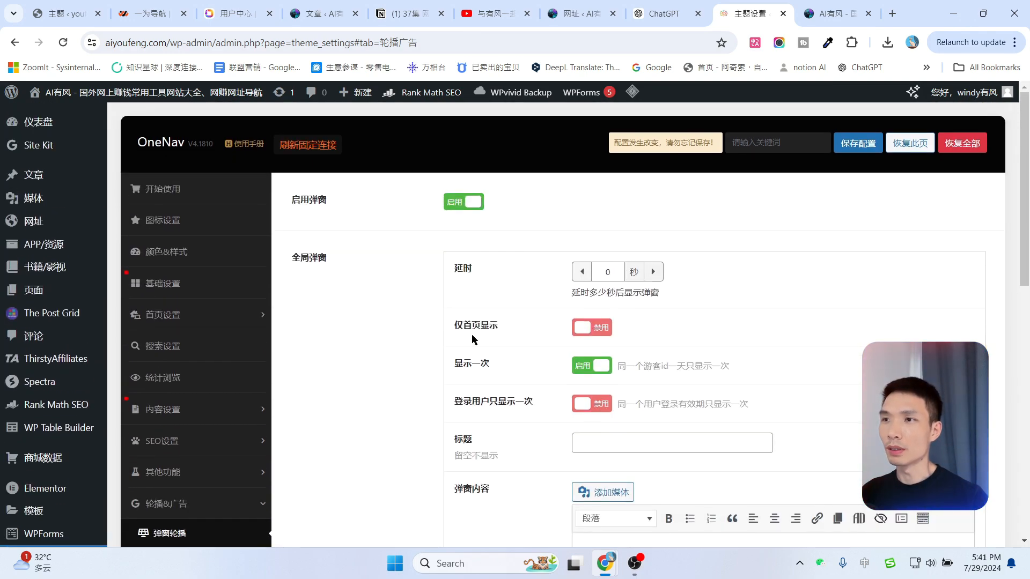
click(600, 335)
scroll(694, 328, down, 3)
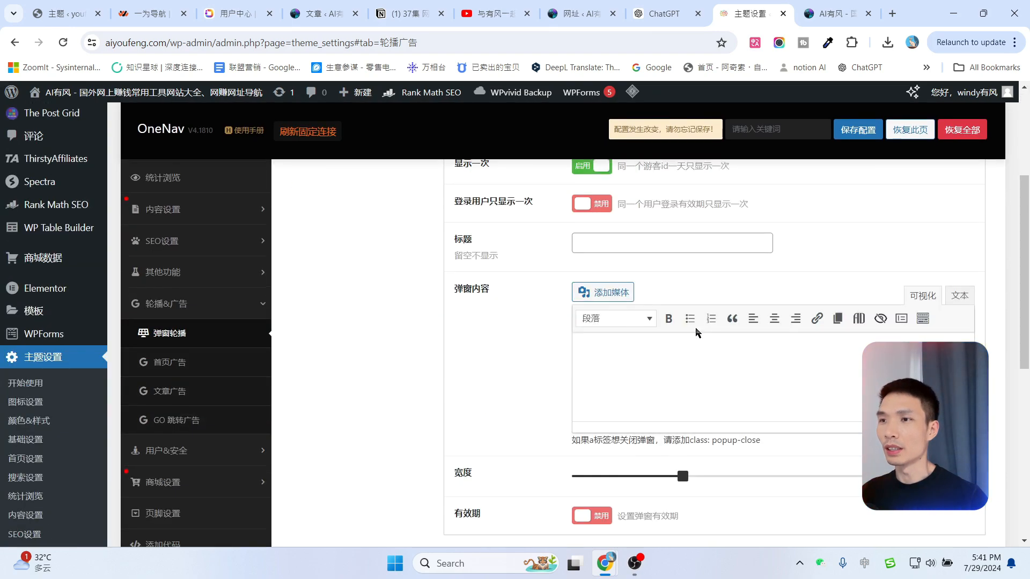
scroll(696, 332, up, 1)
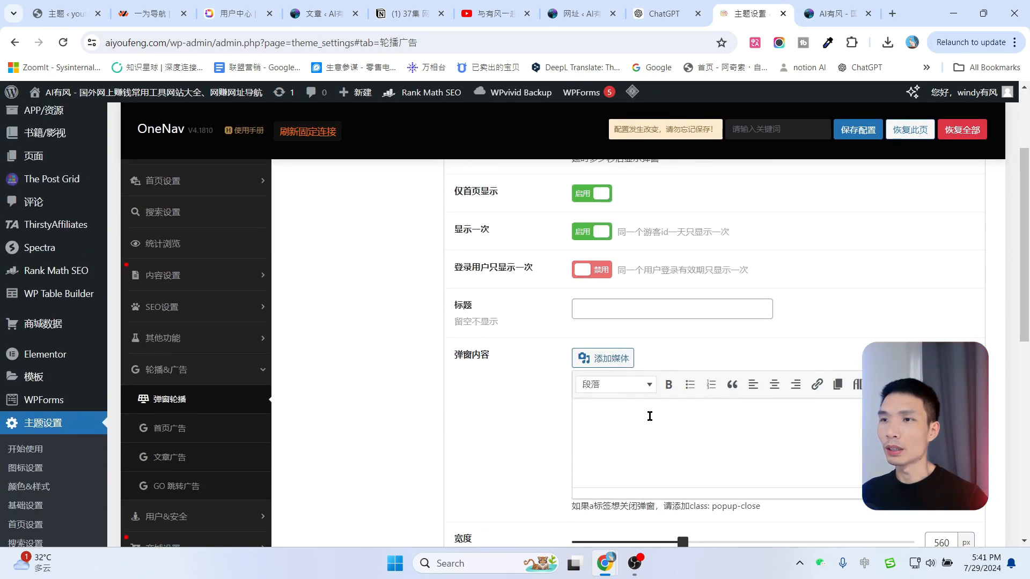
scroll(650, 416, down, 5)
scroll(662, 417, up, 7)
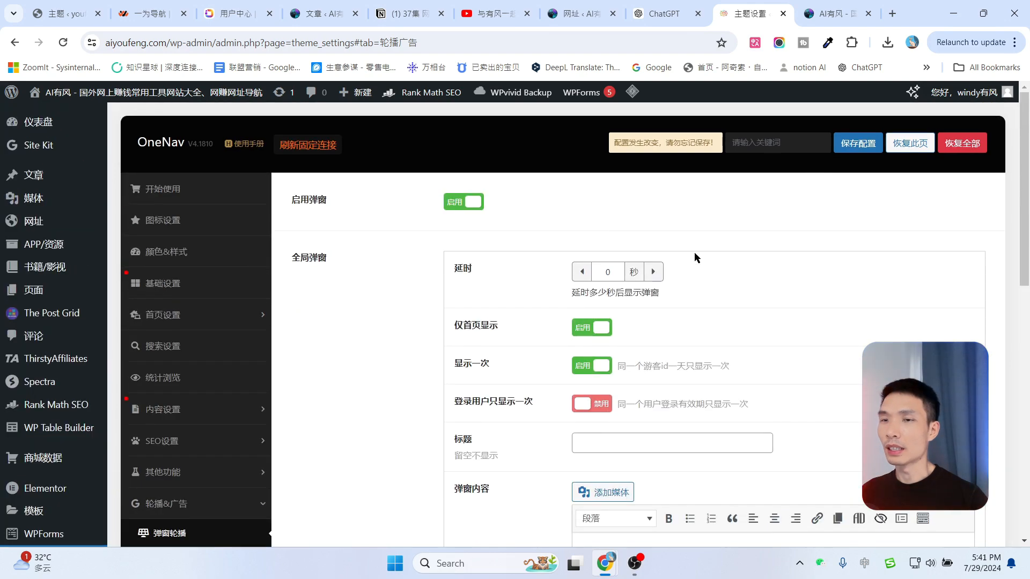
Disable the site-wide popup again and save the configuration.
click(466, 209)
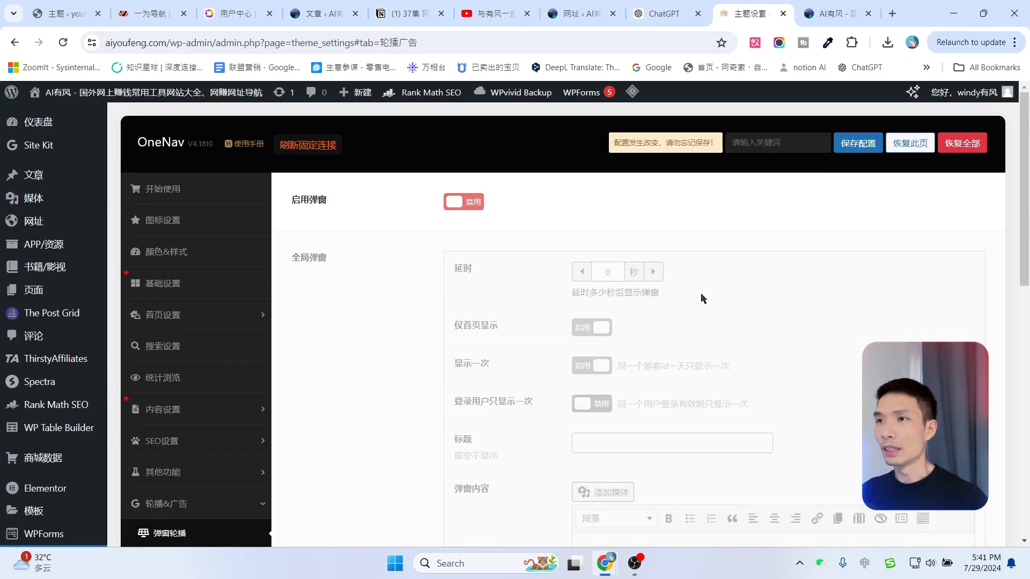
click(856, 149)
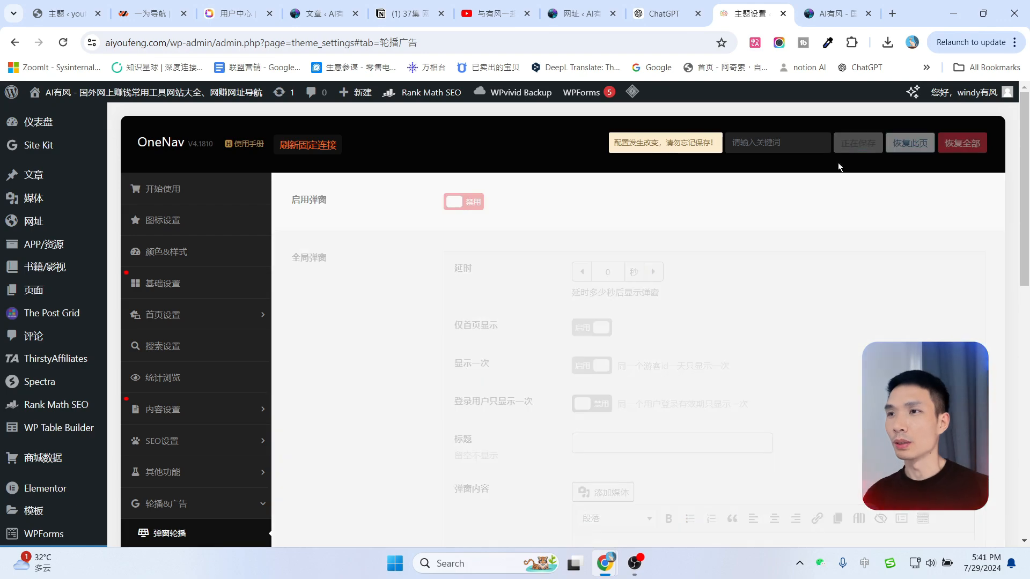
scroll(210, 359, down, 5)
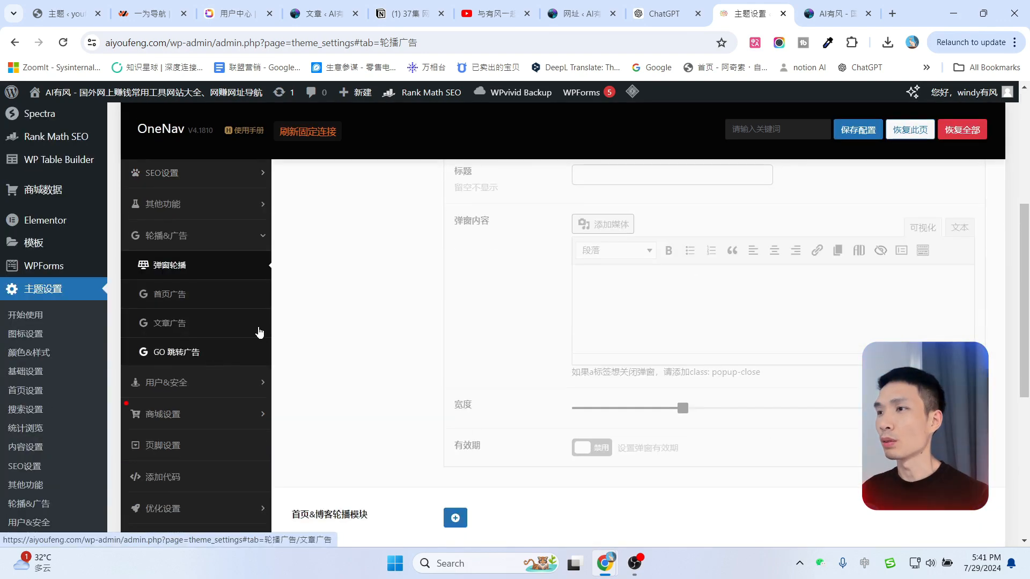
click(171, 300)
Enable the homepage top ad slot and the ad slot above the URL blocks.
scroll(697, 311, up, 5)
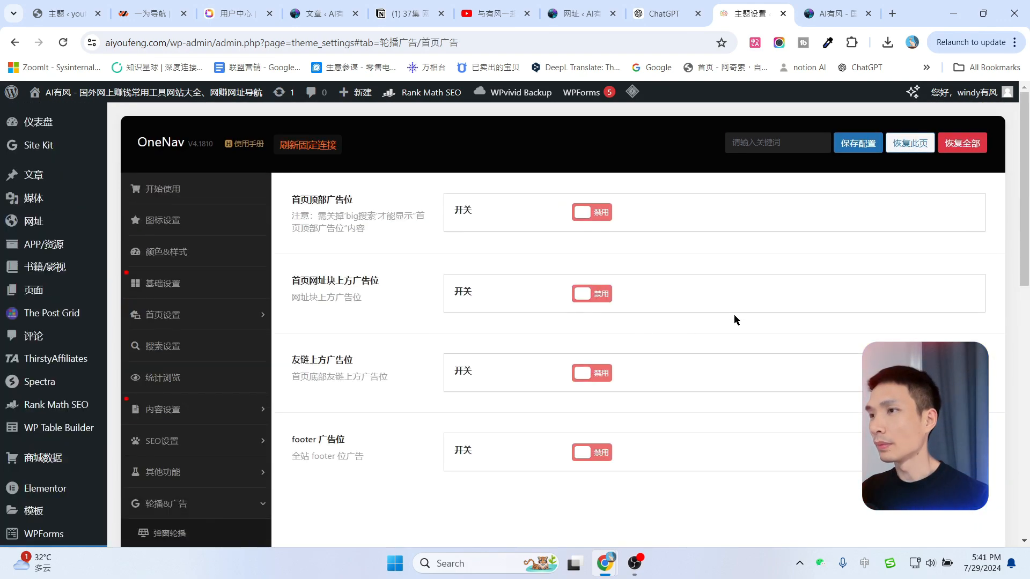
click(590, 214)
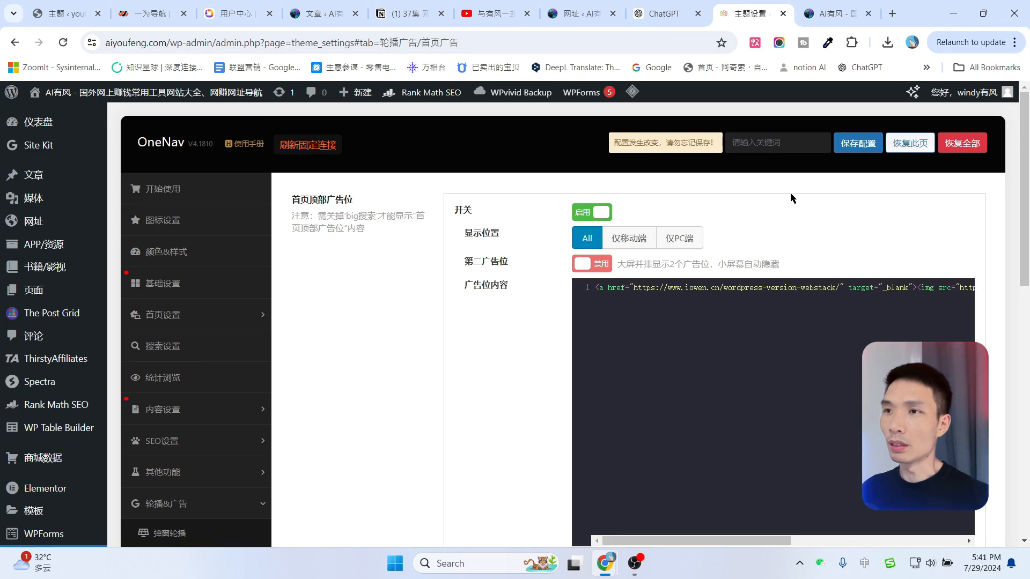
scroll(364, 367, down, 1)
scroll(363, 367, down, 5)
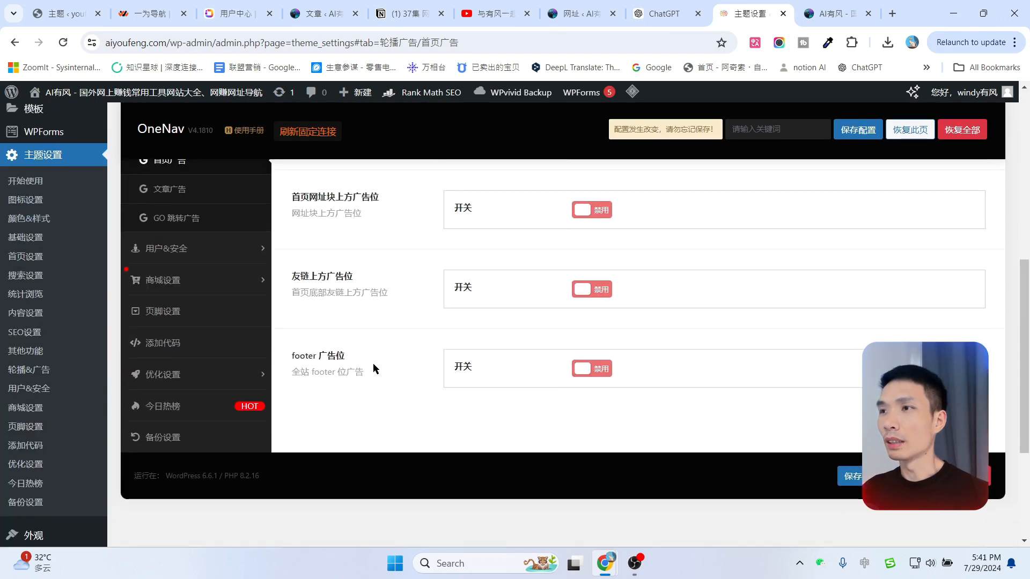
scroll(372, 362, up, 6)
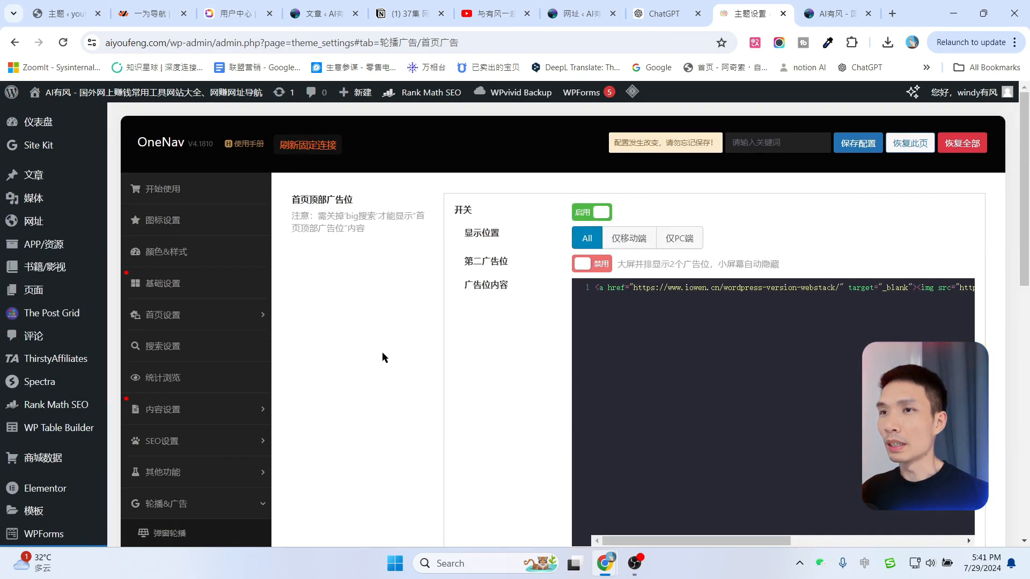
scroll(359, 250, down, 8)
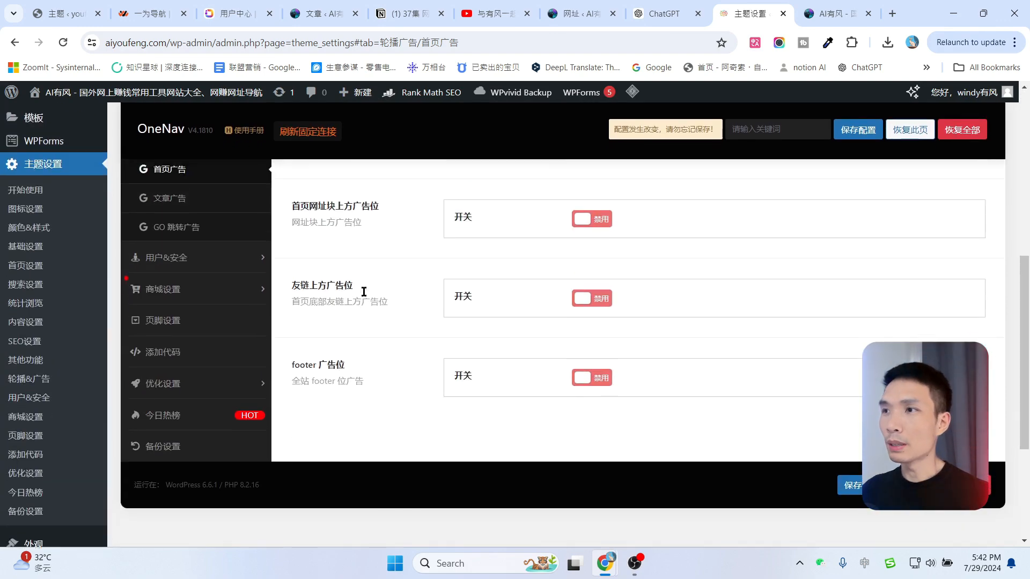
scroll(364, 291, up, 3)
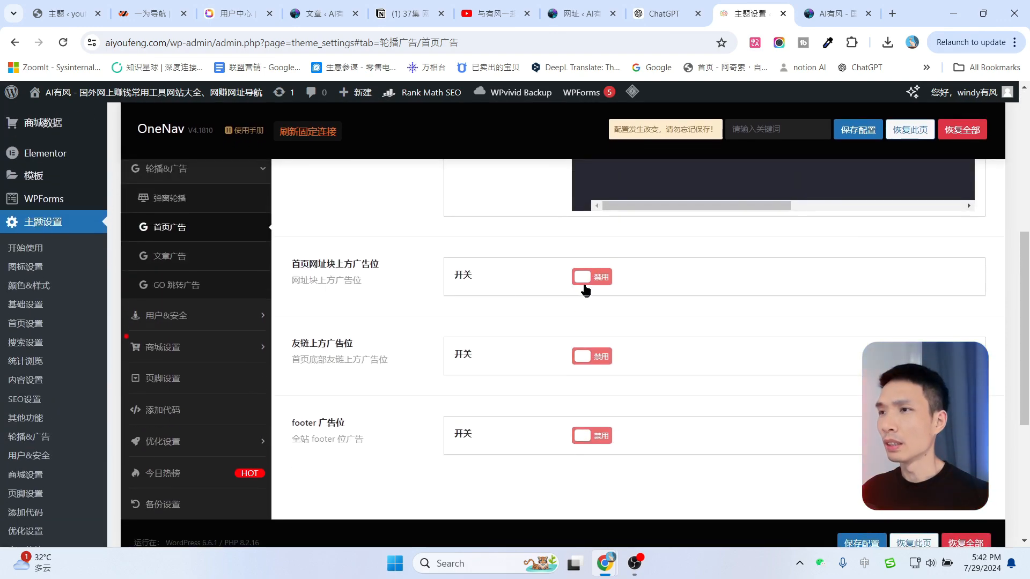
click(592, 277)
Enable the footer ad slot, save the ad settings, and view the live site.
scroll(347, 318, down, 4)
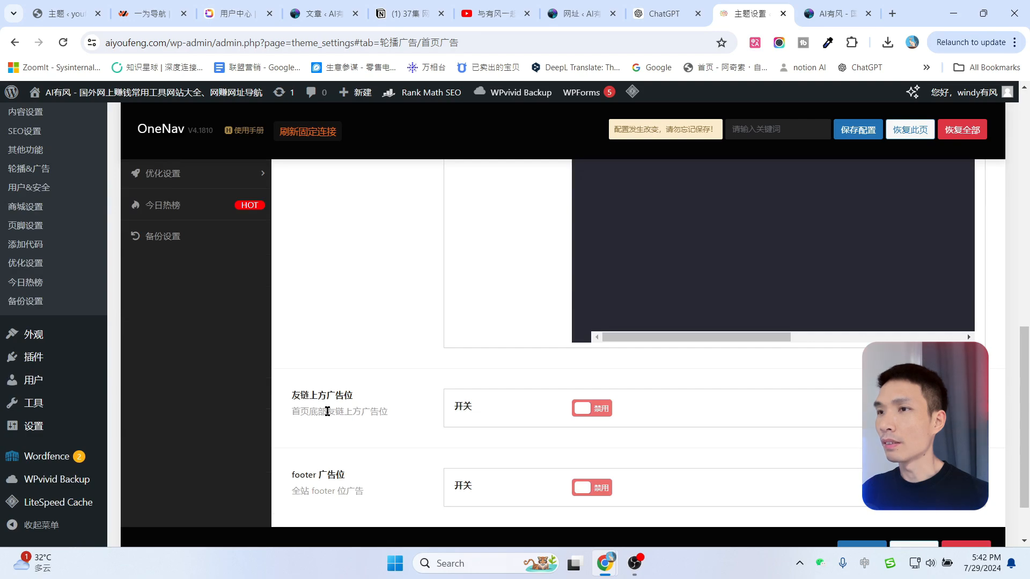
scroll(379, 395, down, 2)
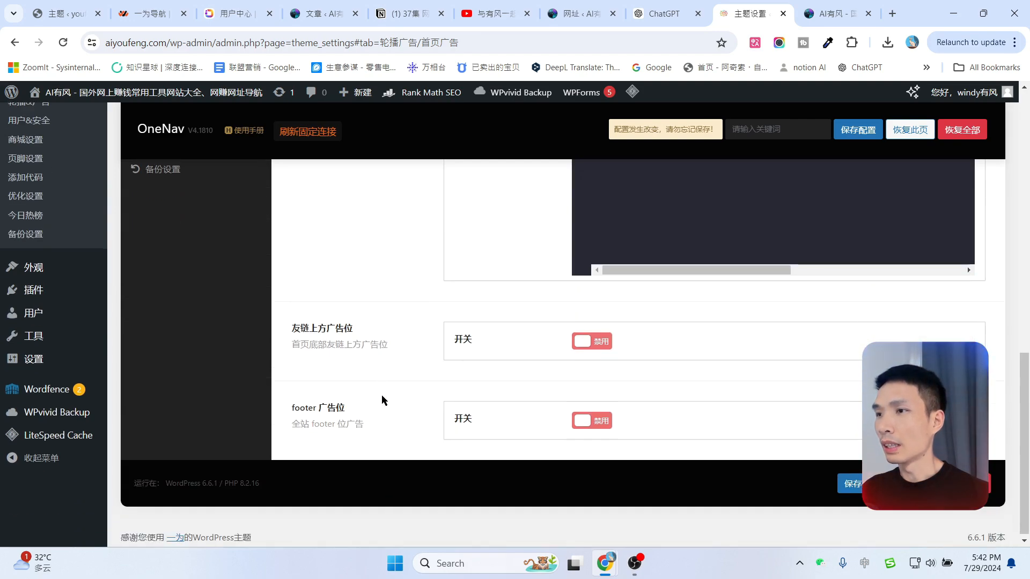
click(590, 424)
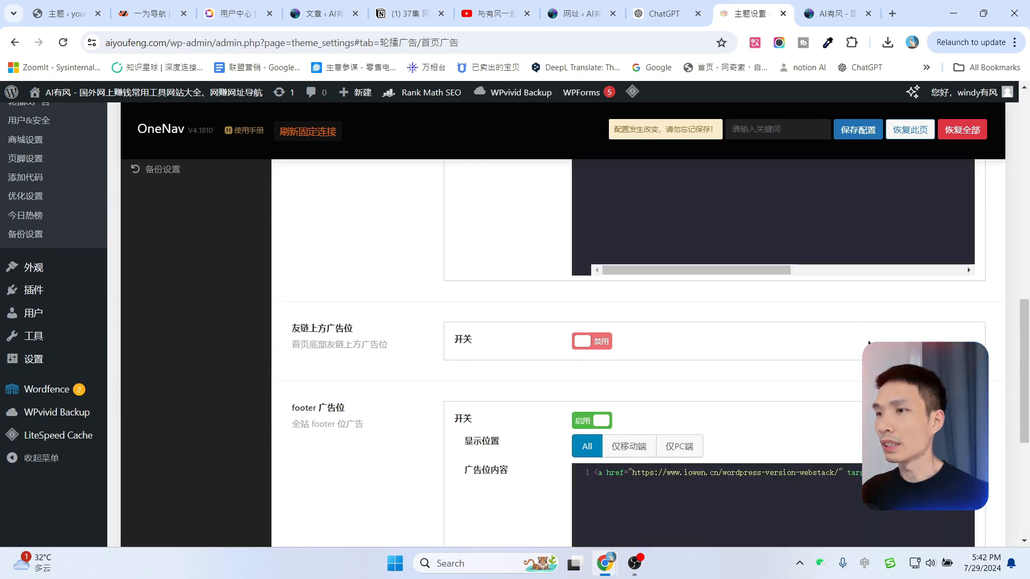
scroll(858, 268, up, 10)
click(855, 142)
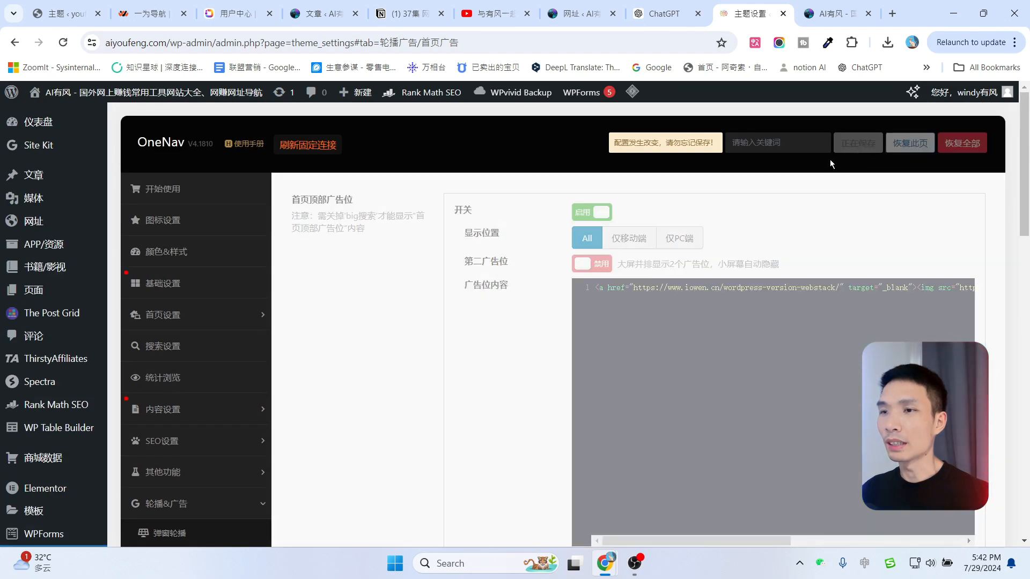
click(837, 13)
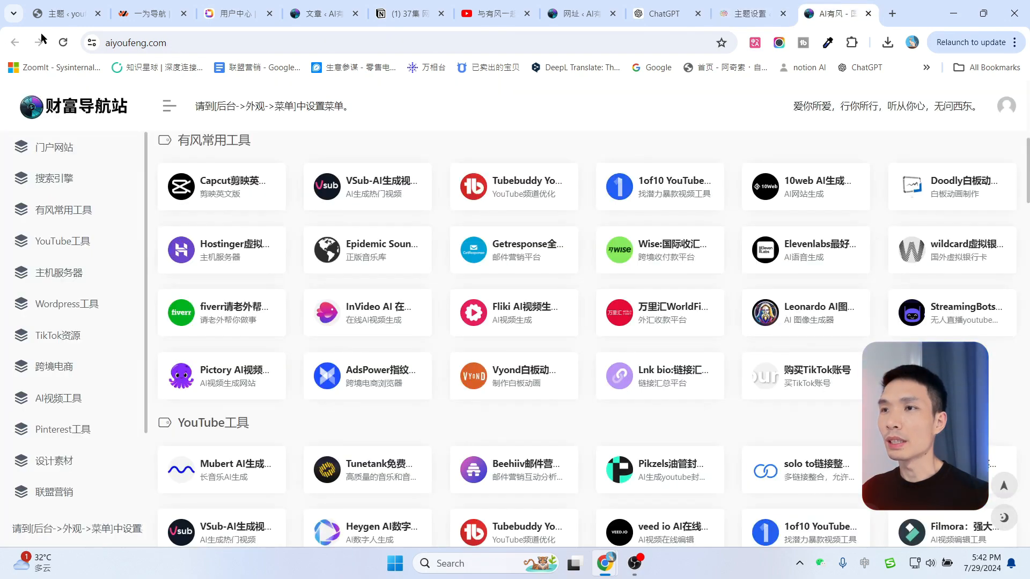
Reload the live site and scroll through it to check the new ad placeholders.
click(63, 42)
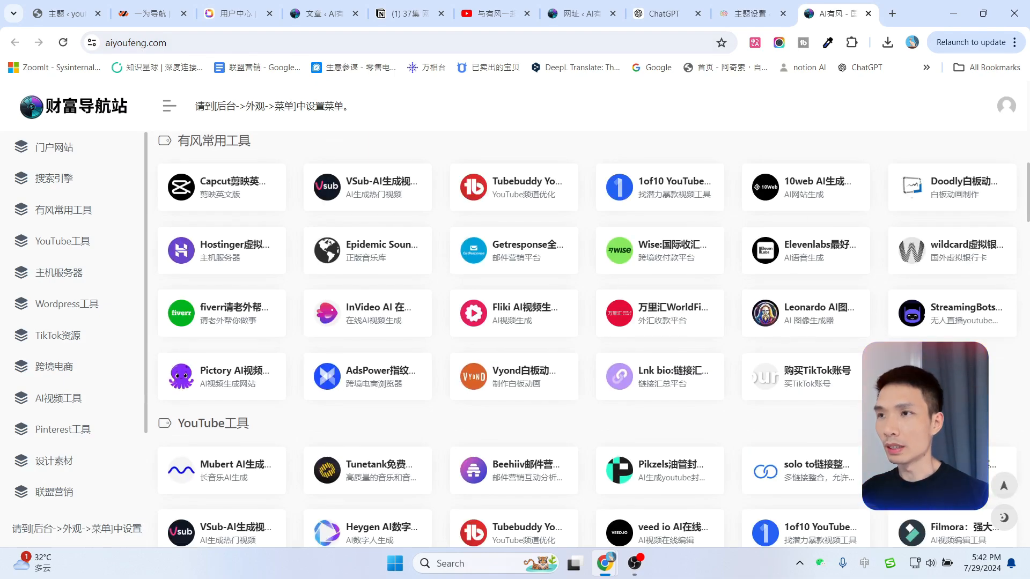
scroll(964, 301, up, 10)
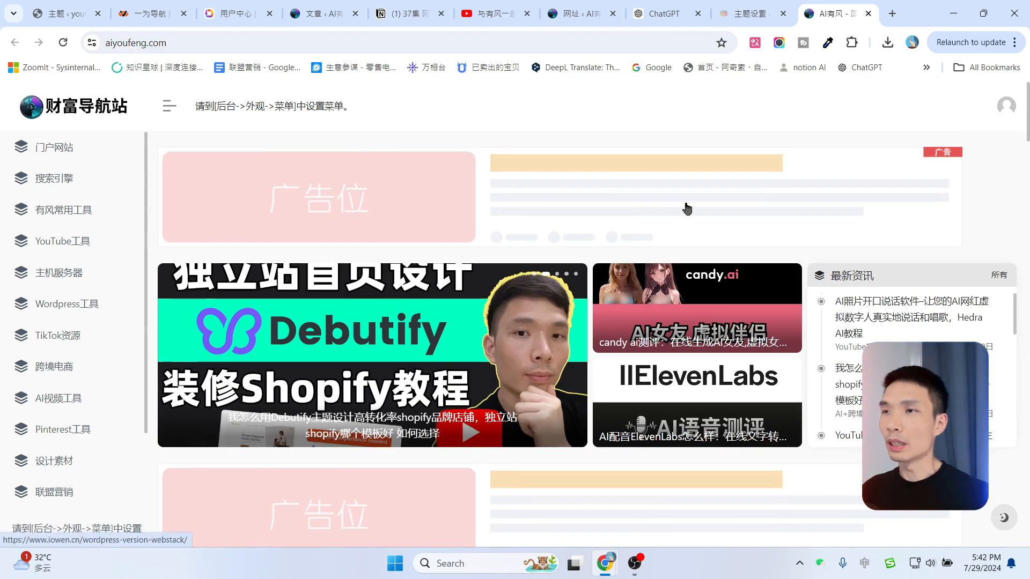
scroll(687, 208, down, 5)
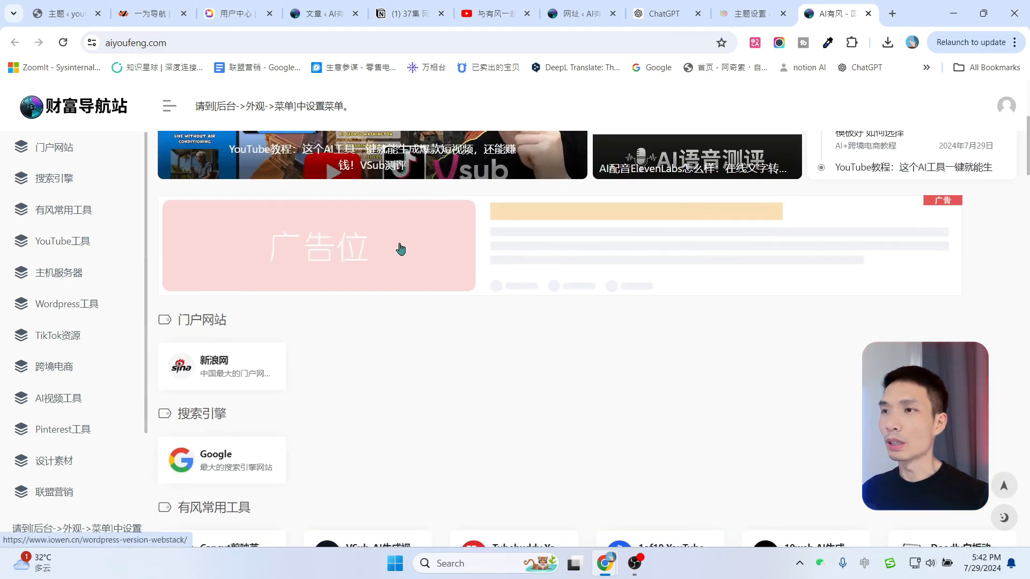
scroll(697, 343, down, 20)
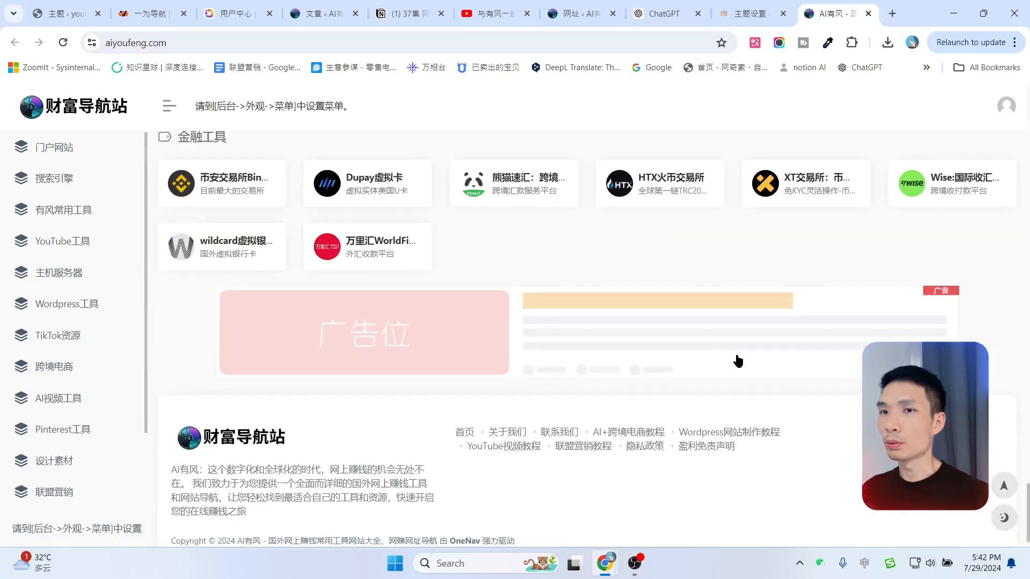
scroll(738, 361, down, 1)
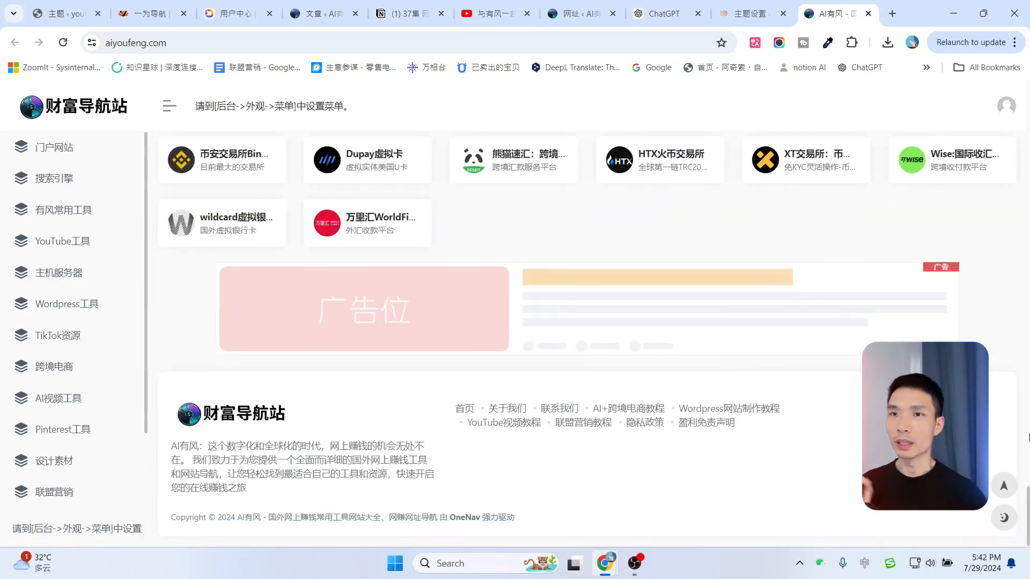
drag(1028, 502, 1025, 96)
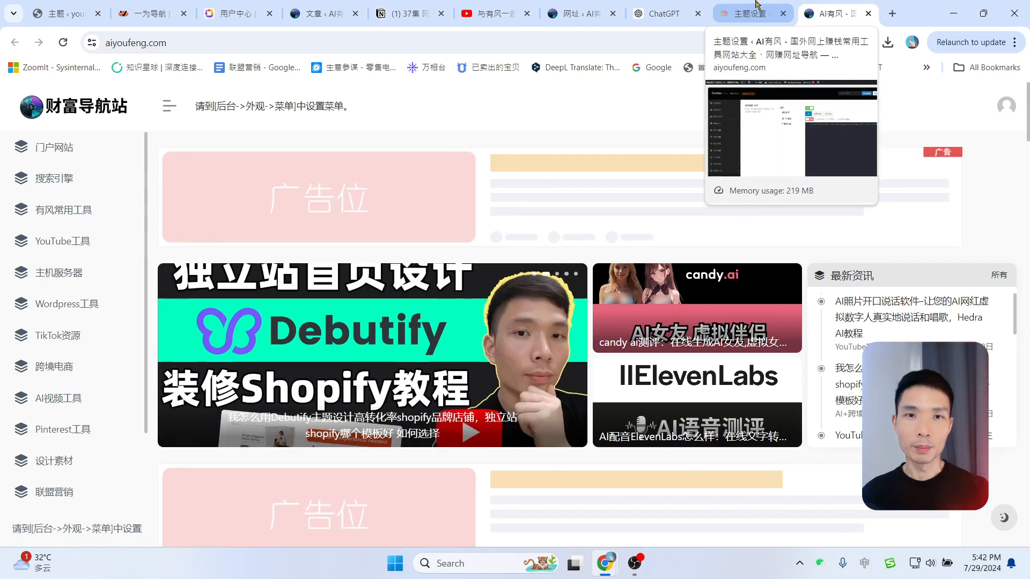
Disable the homepage top, above-URL-blocks and footer ad slots in the theme settings.
click(757, 5)
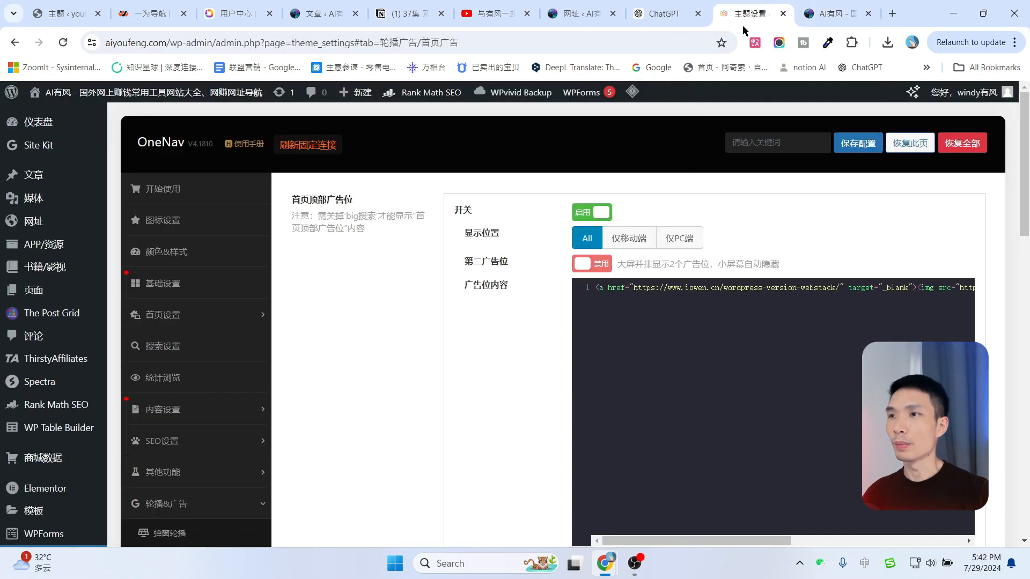
click(591, 212)
click(600, 295)
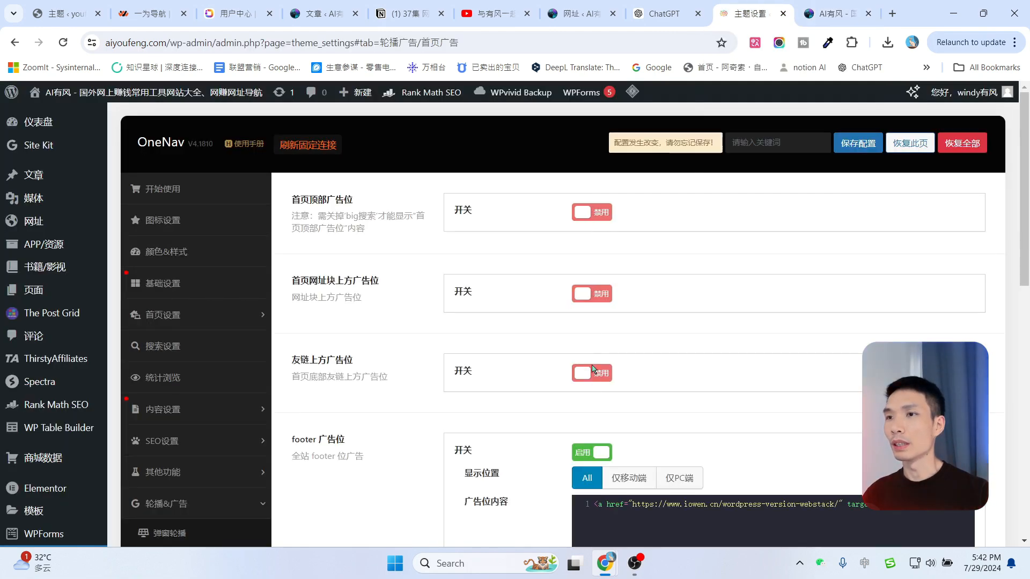
click(593, 452)
scroll(607, 368, down, 4)
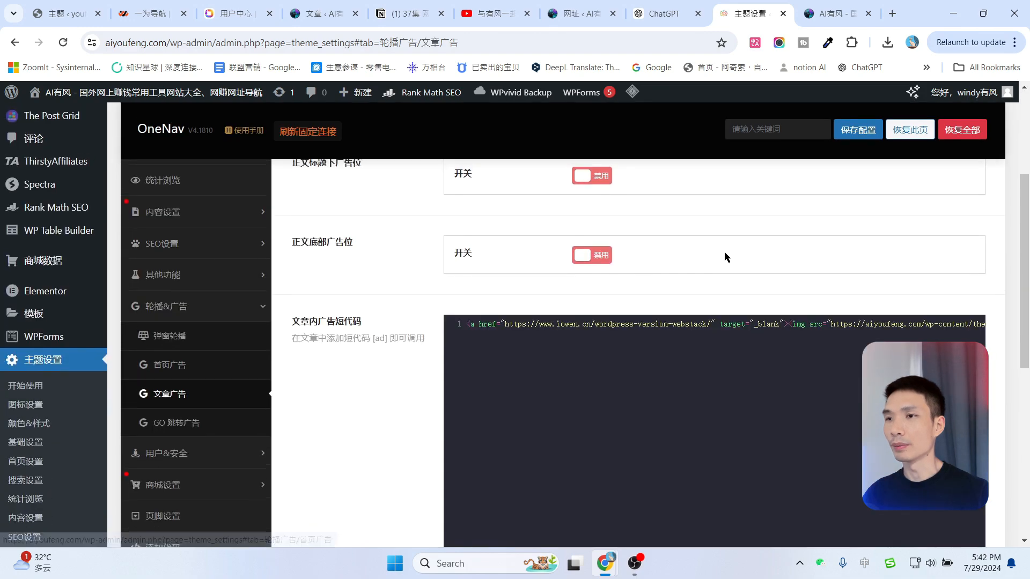
scroll(726, 257, up, 4)
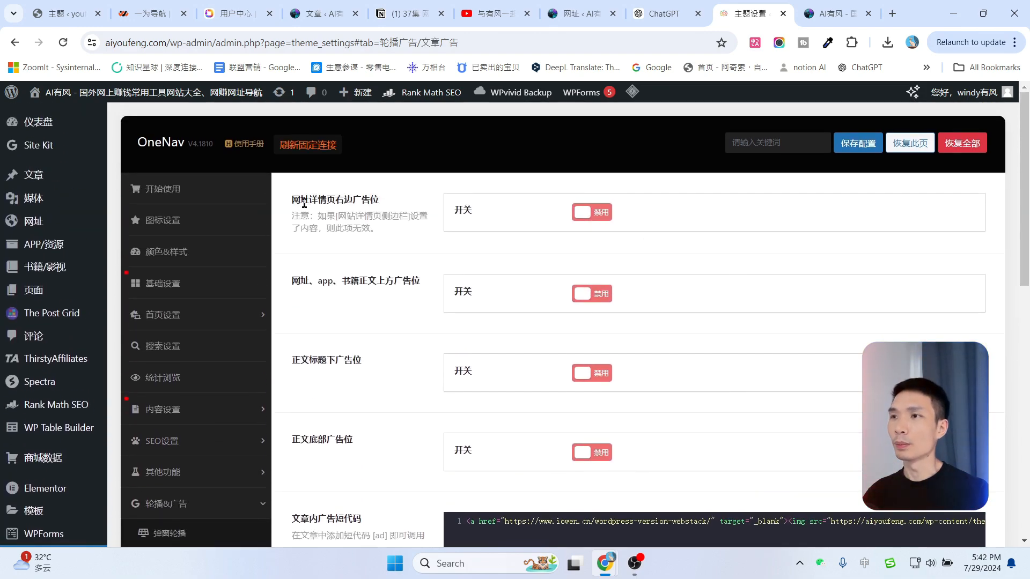
Enable and save the ad below article titles, then follow its link from the front page.
scroll(302, 298, down, 1)
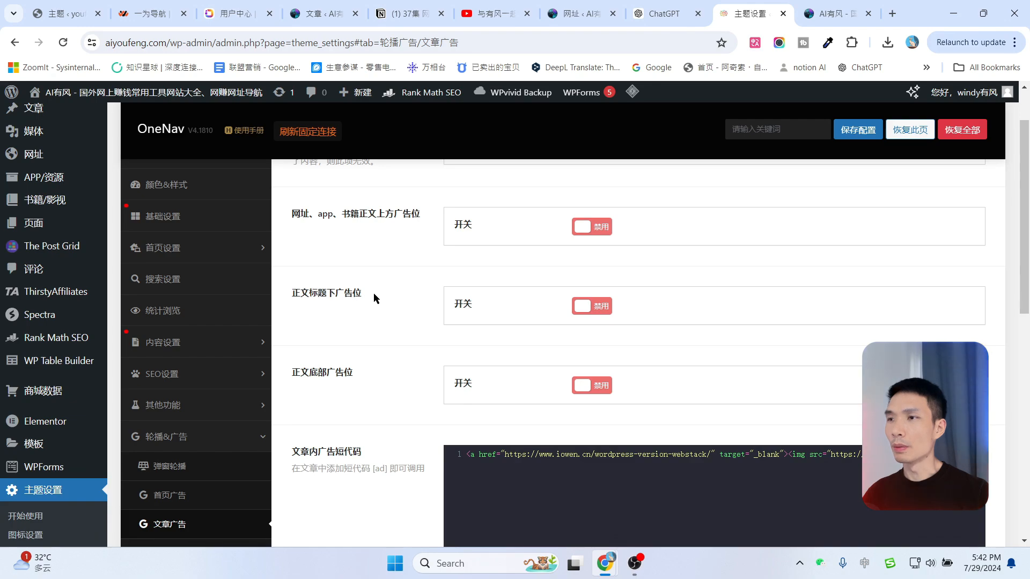
click(580, 307)
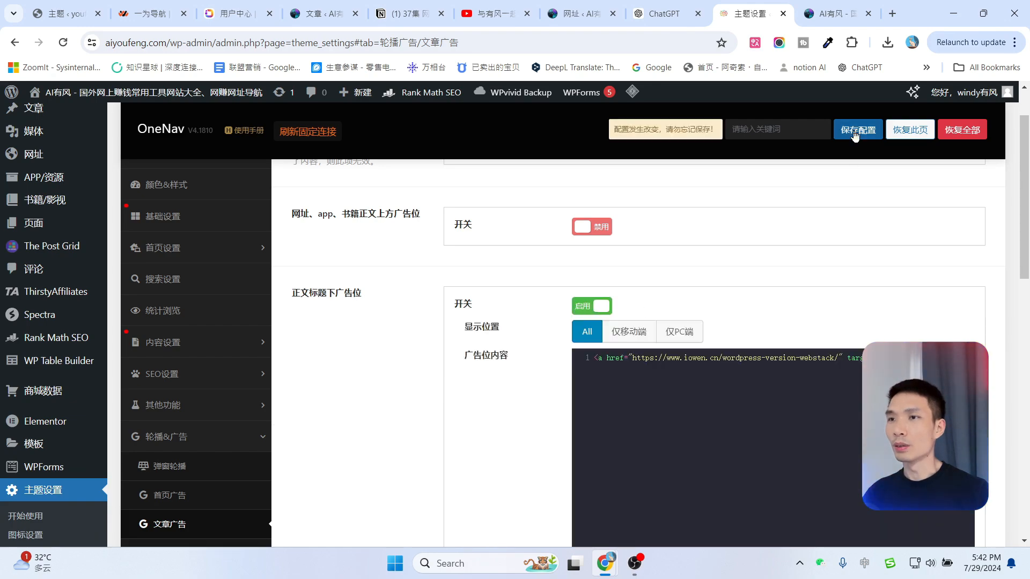
click(855, 134)
click(826, 4)
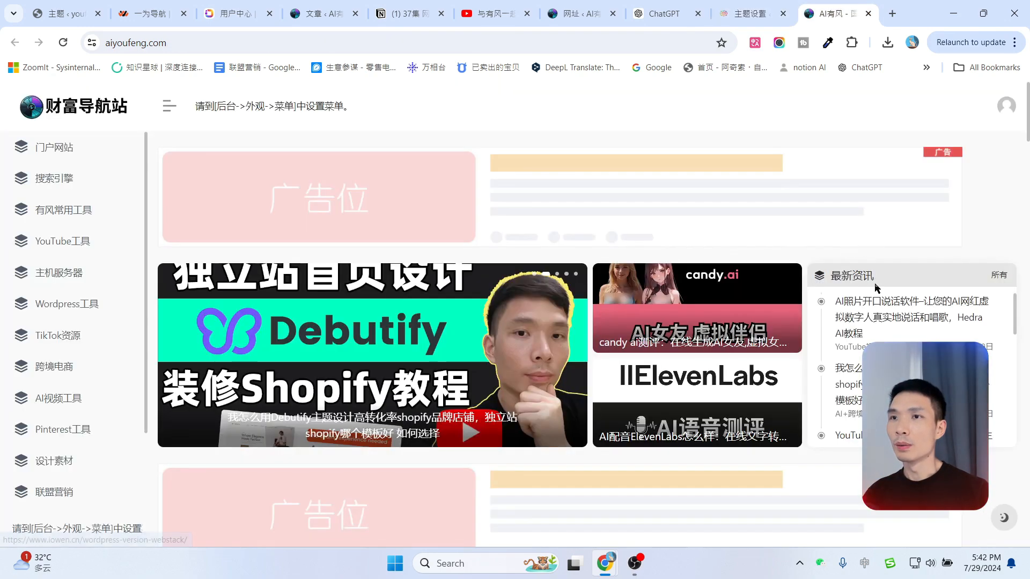
click(868, 296)
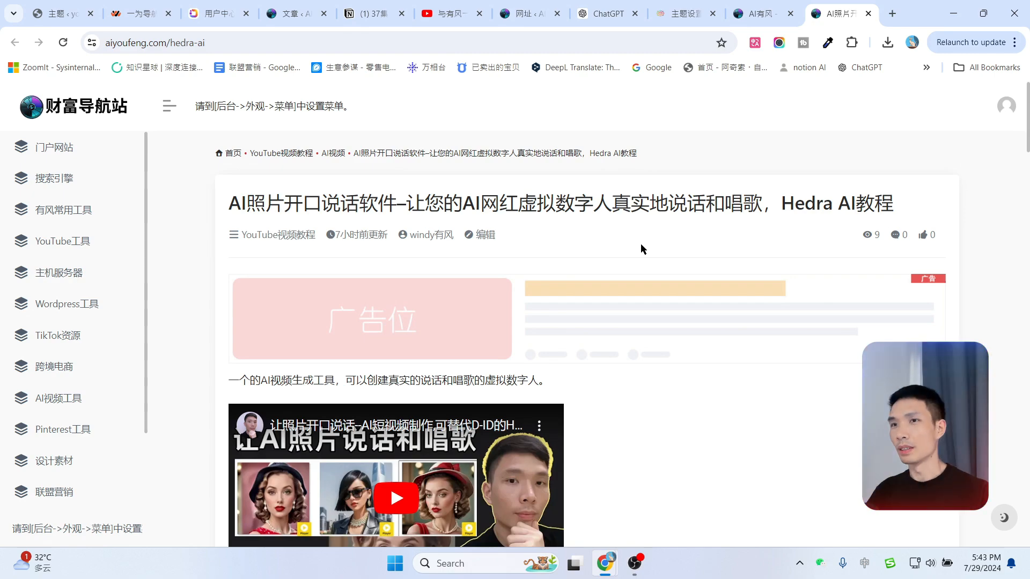
Turn the ad slot below article titles back off and save the ad configuration.
click(681, 13)
scroll(585, 323, up, 1)
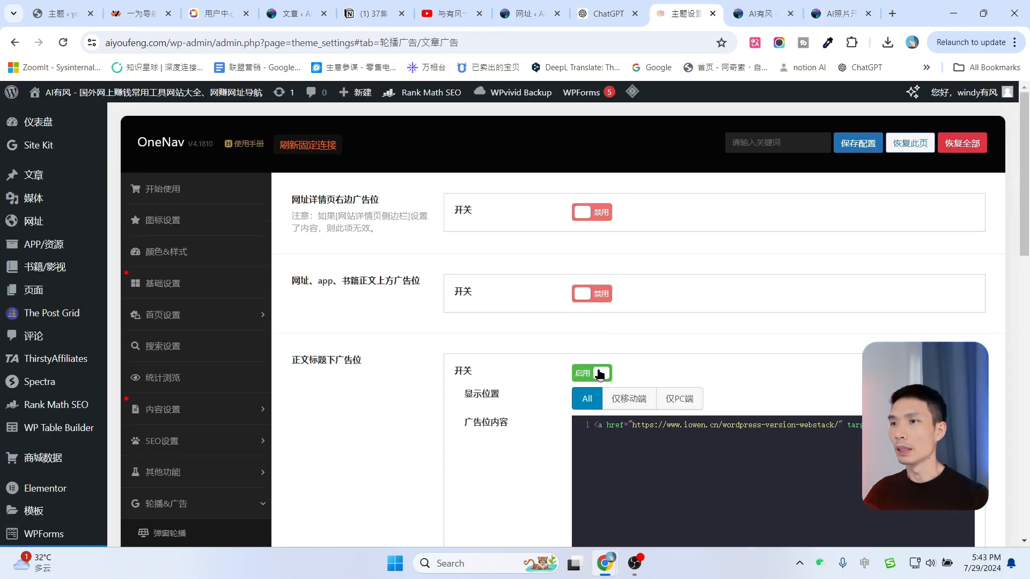
click(600, 373)
scroll(672, 341, down, 2)
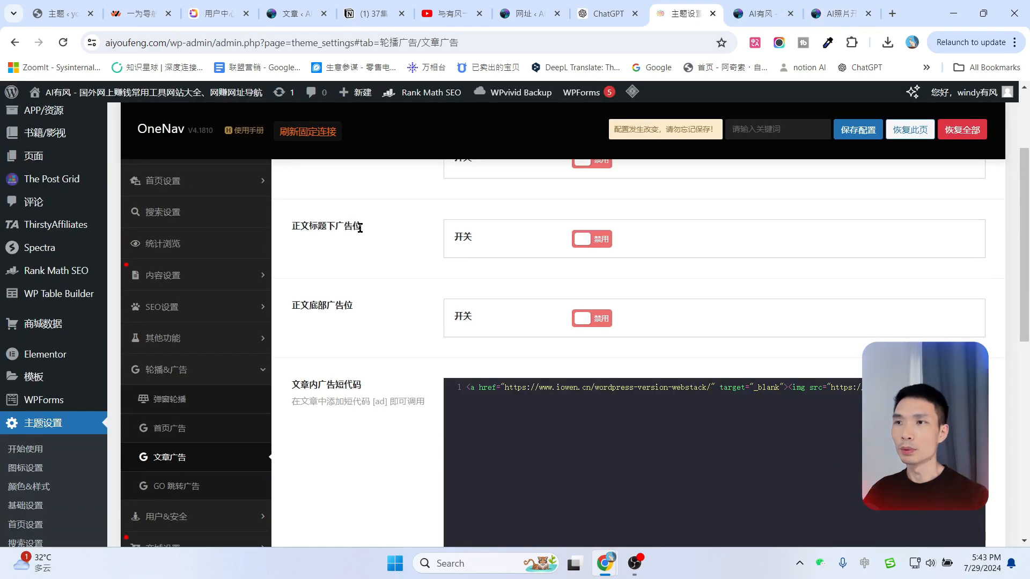
scroll(374, 434, down, 8)
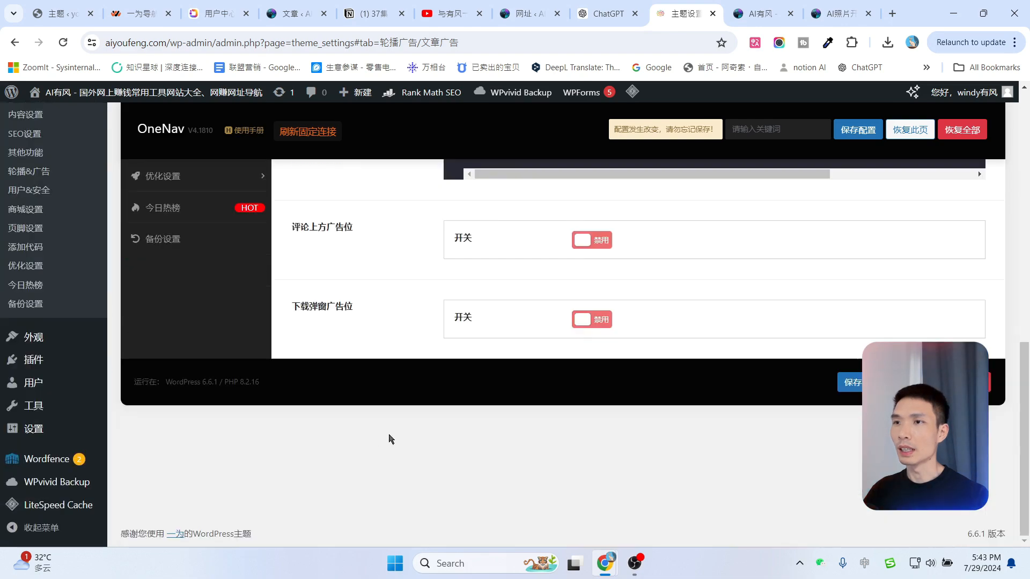
scroll(408, 434, up, 5)
scroll(439, 433, down, 5)
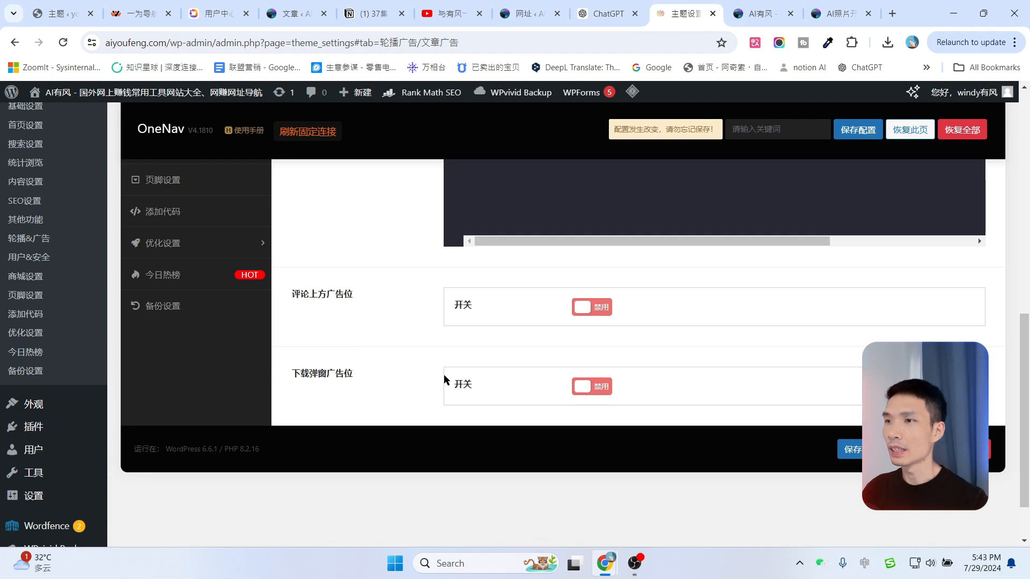
scroll(826, 301, up, 10)
click(864, 144)
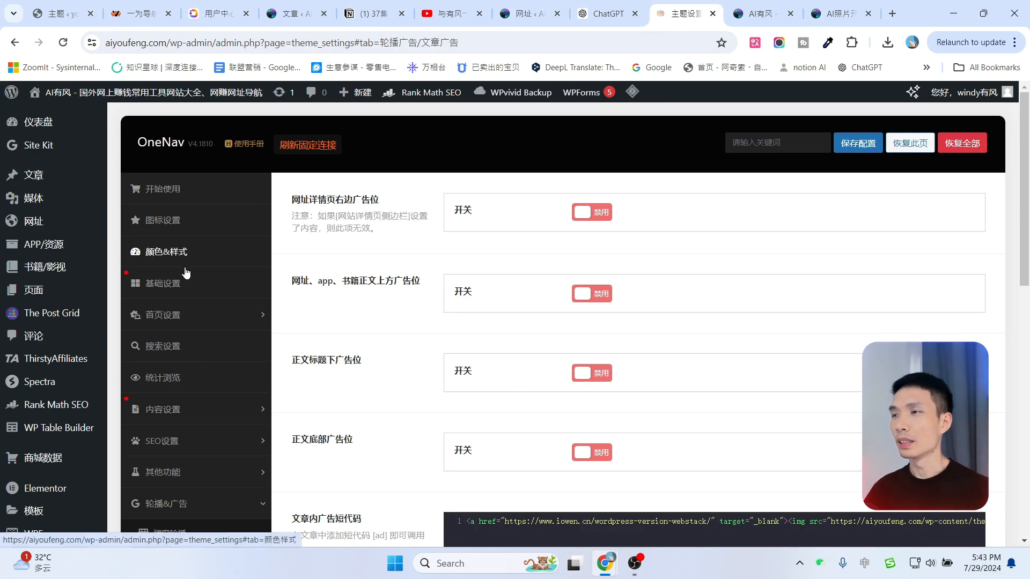
scroll(184, 274, down, 5)
Scroll through the User & Security registration and social login options without changing anything.
click(206, 355)
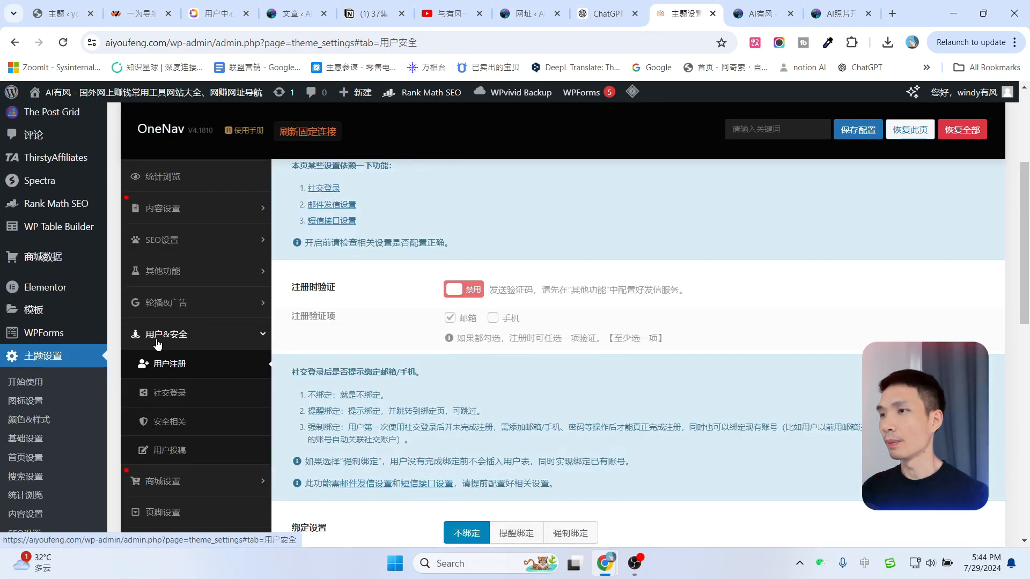
scroll(559, 349, up, 4)
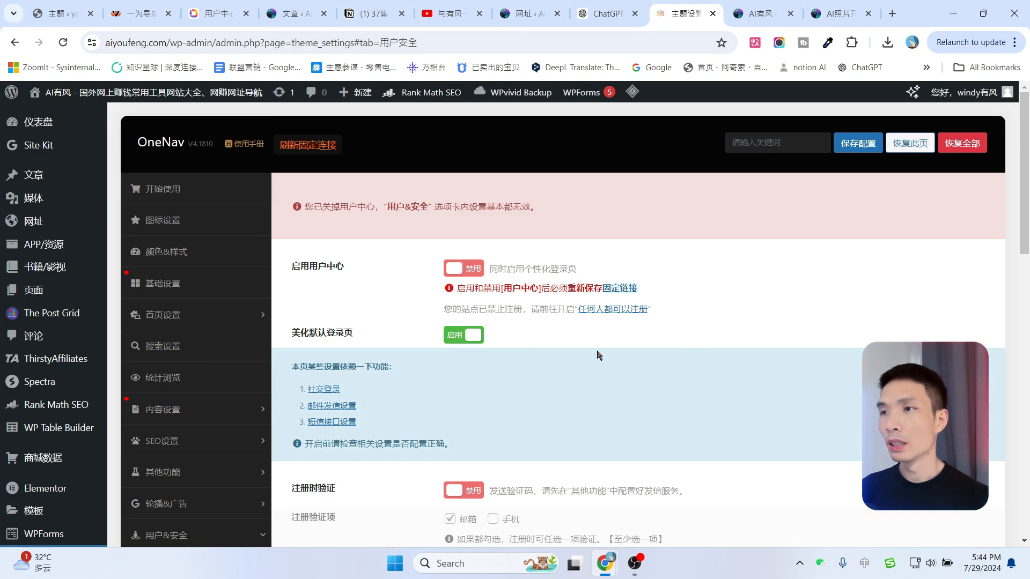
scroll(642, 214, down, 2)
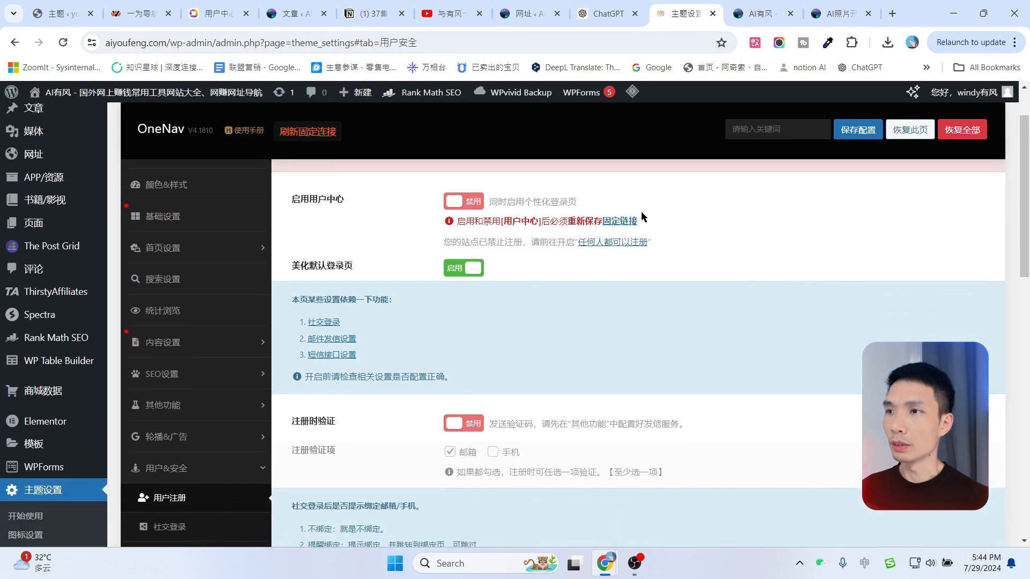
scroll(636, 278, down, 3)
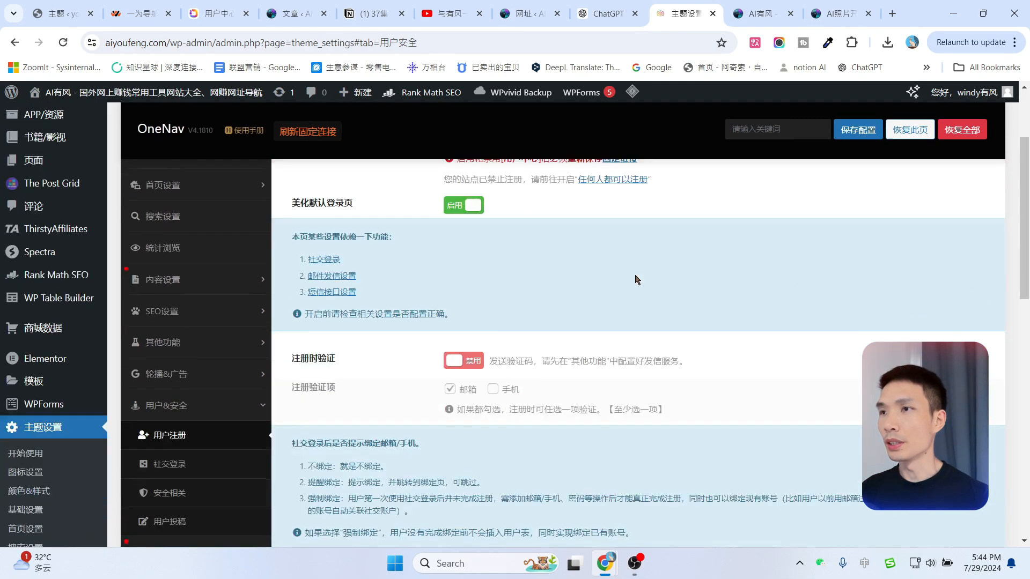
scroll(637, 279, down, 5)
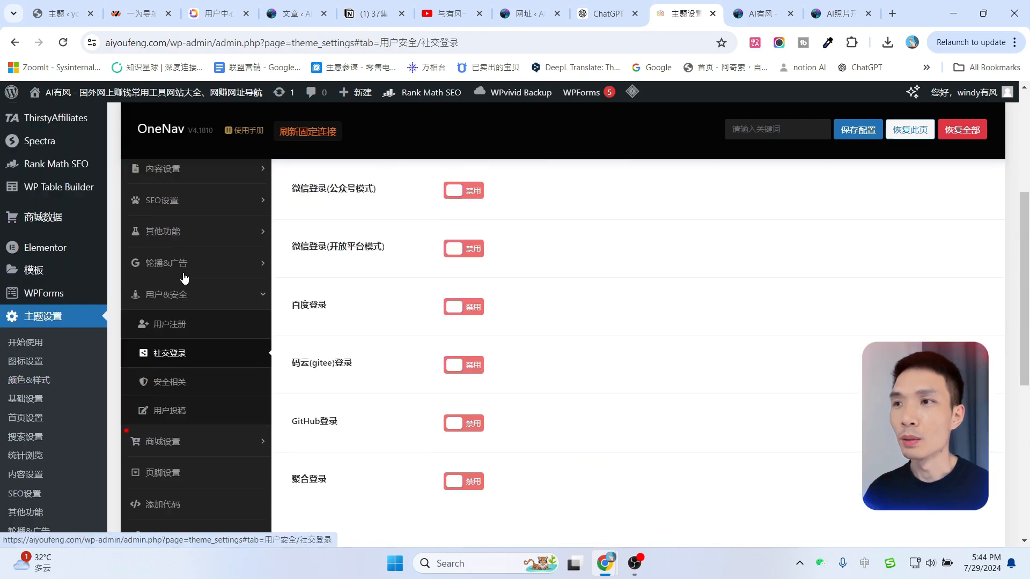
scroll(184, 278, up, 1)
scroll(207, 372, up, 2)
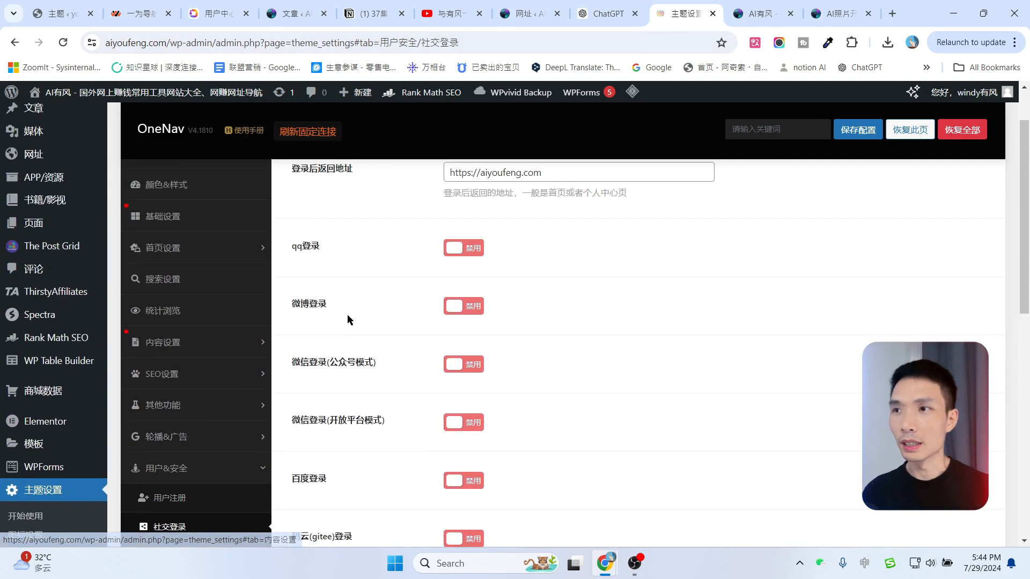
scroll(347, 319, up, 1)
scroll(376, 324, down, 1)
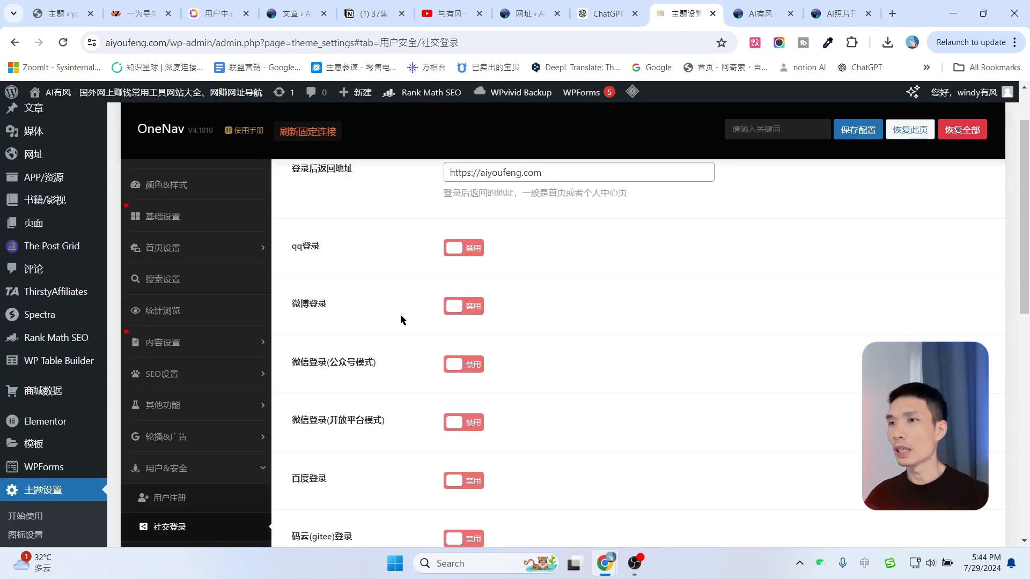
scroll(401, 317, down, 1)
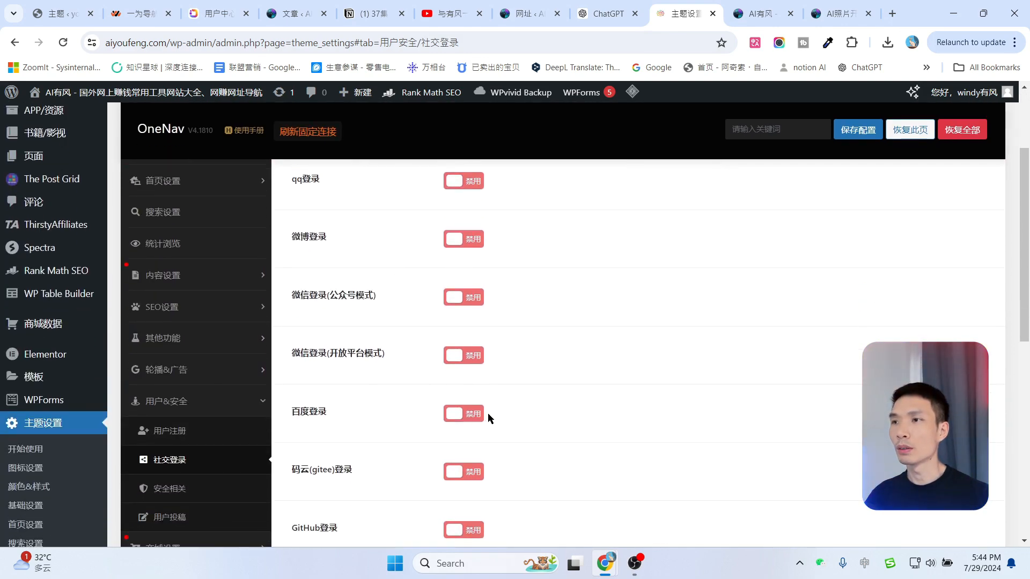
scroll(204, 365, down, 2)
From the shop settings, view the payment interface page in a new tab and close it.
click(175, 417)
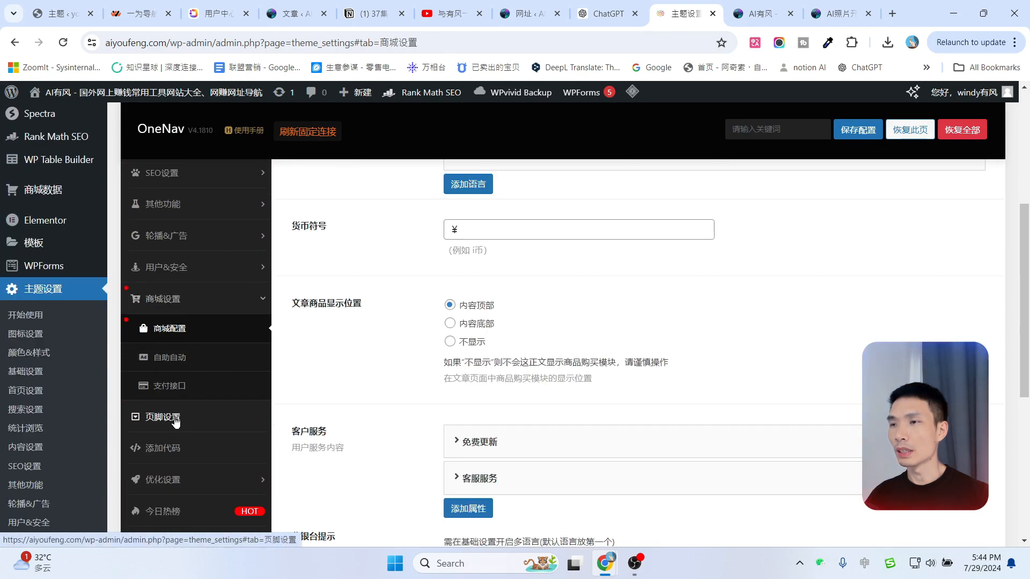
scroll(403, 377, up, 2)
scroll(401, 371, up, 2)
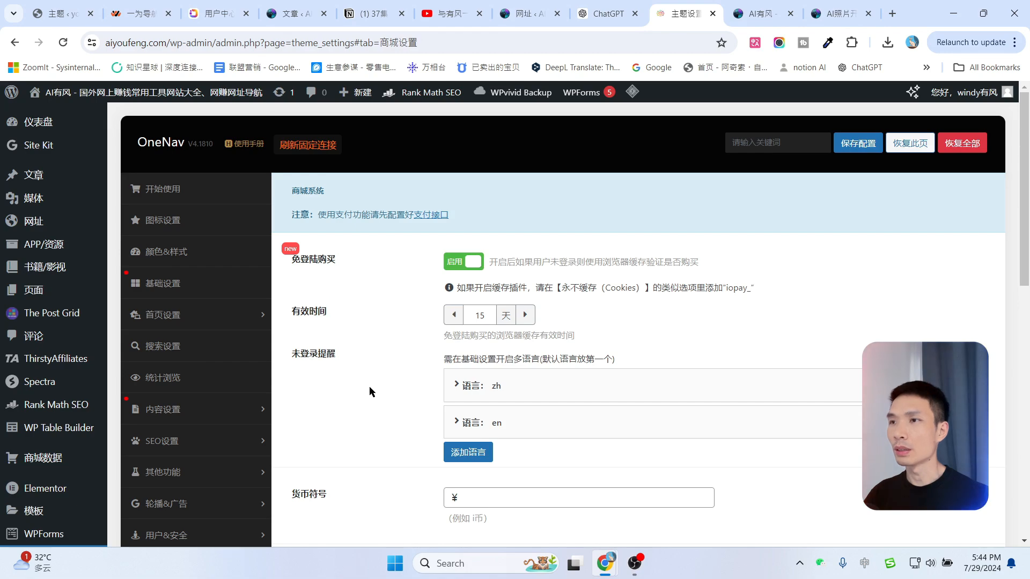
click(432, 219)
click(725, 5)
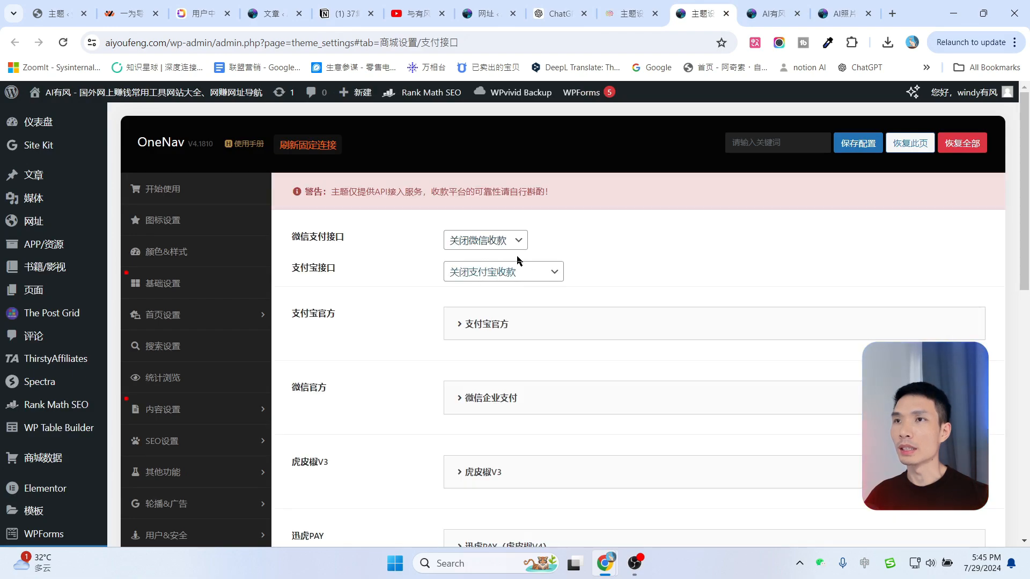
scroll(642, 287, down, 3)
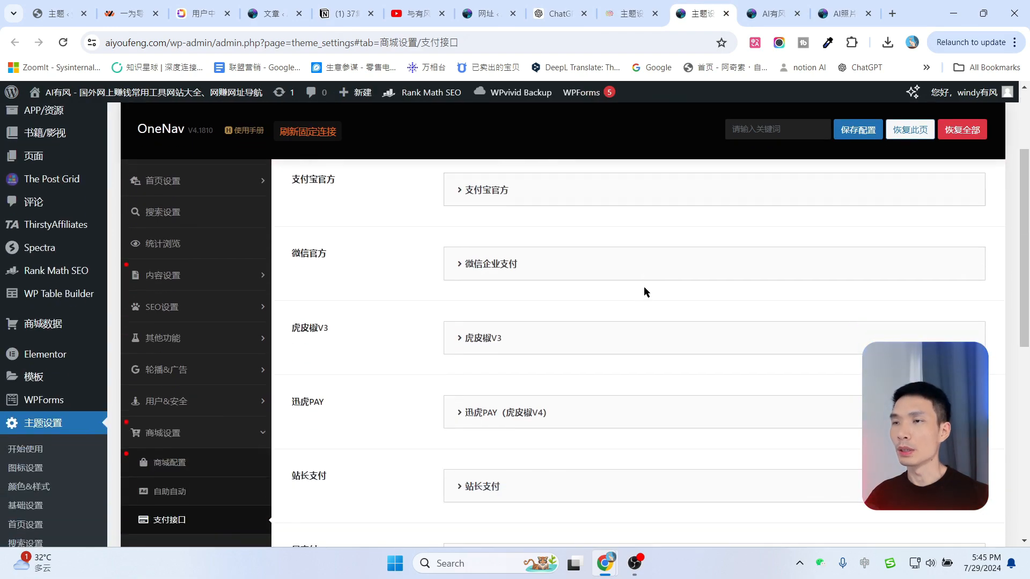
scroll(643, 287, up, 3)
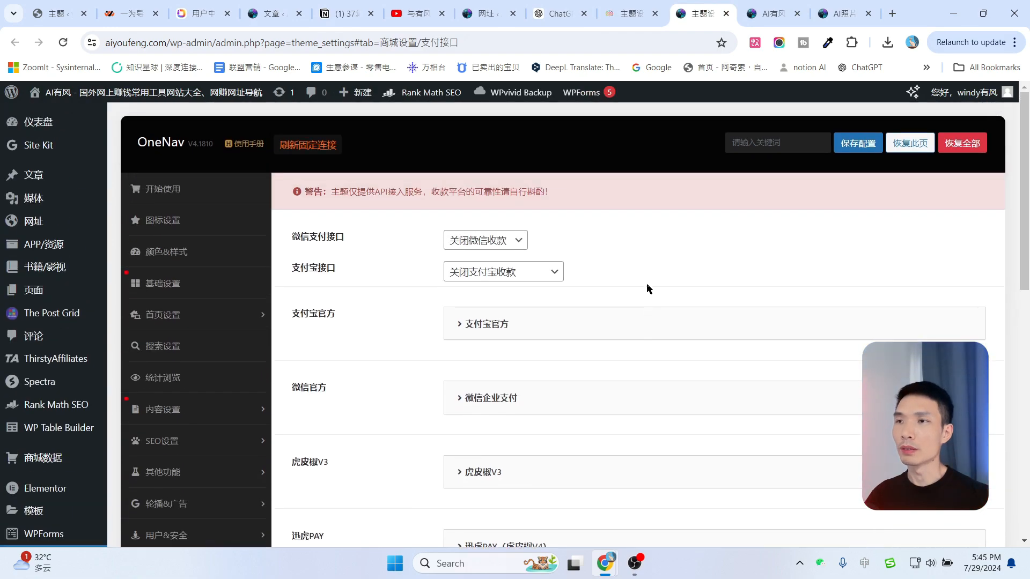
click(726, 14)
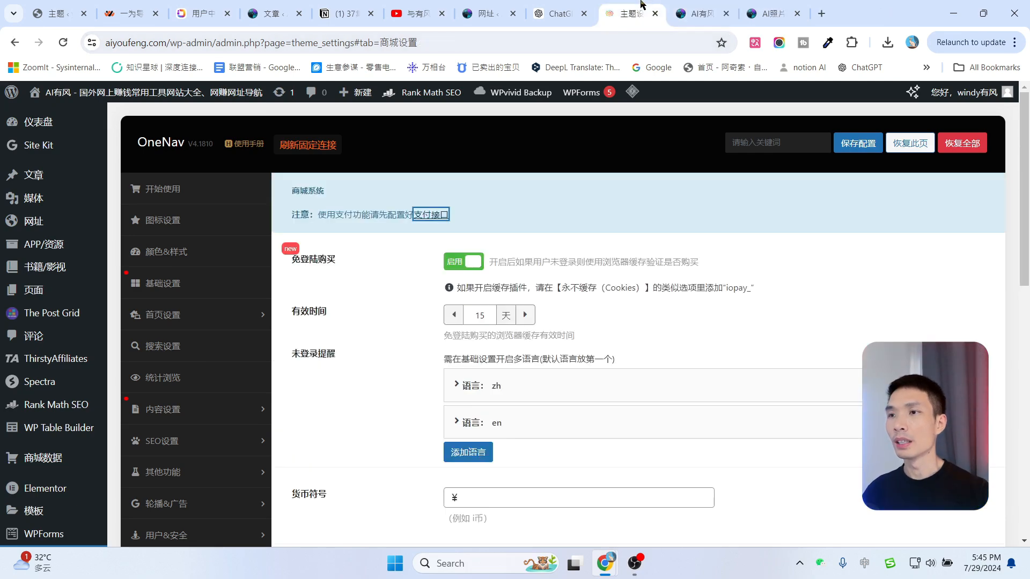
Open the footer settings and scroll down the live front page to its footer.
scroll(212, 365, down, 3)
click(212, 368)
click(762, 13)
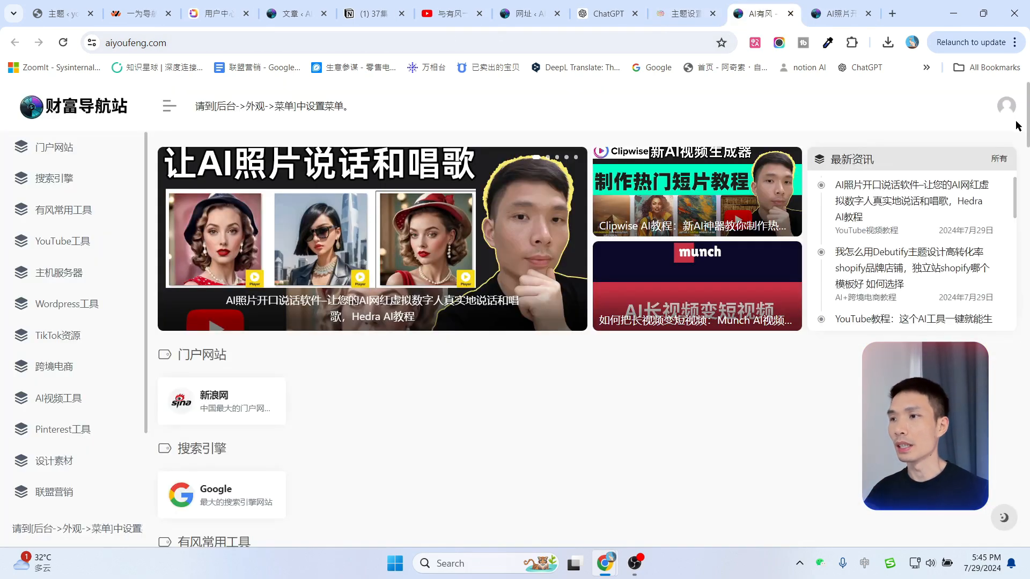
drag(1028, 113, 1029, 517)
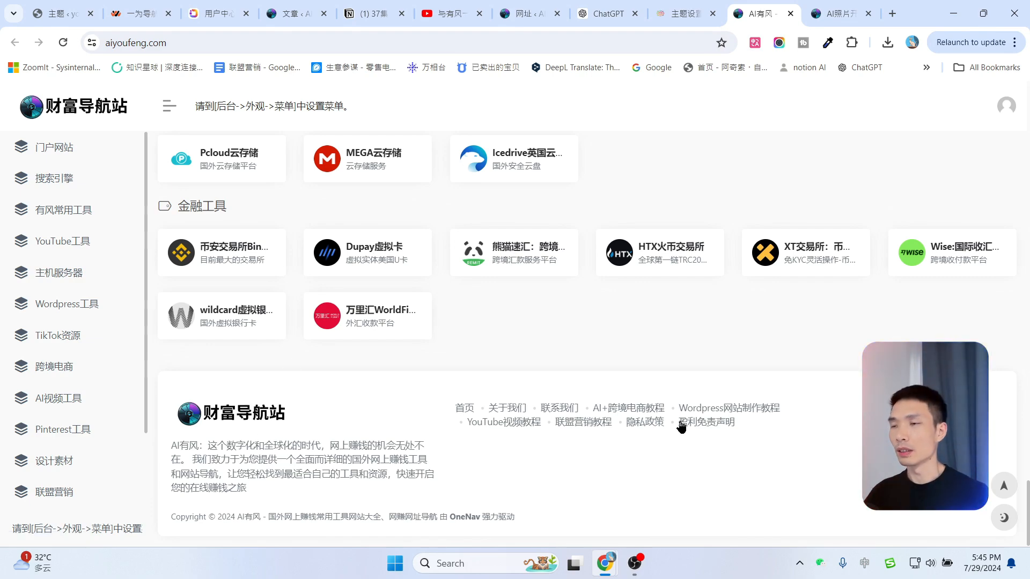
Review the theme footer settings, including the empty statistics code field.
click(685, 14)
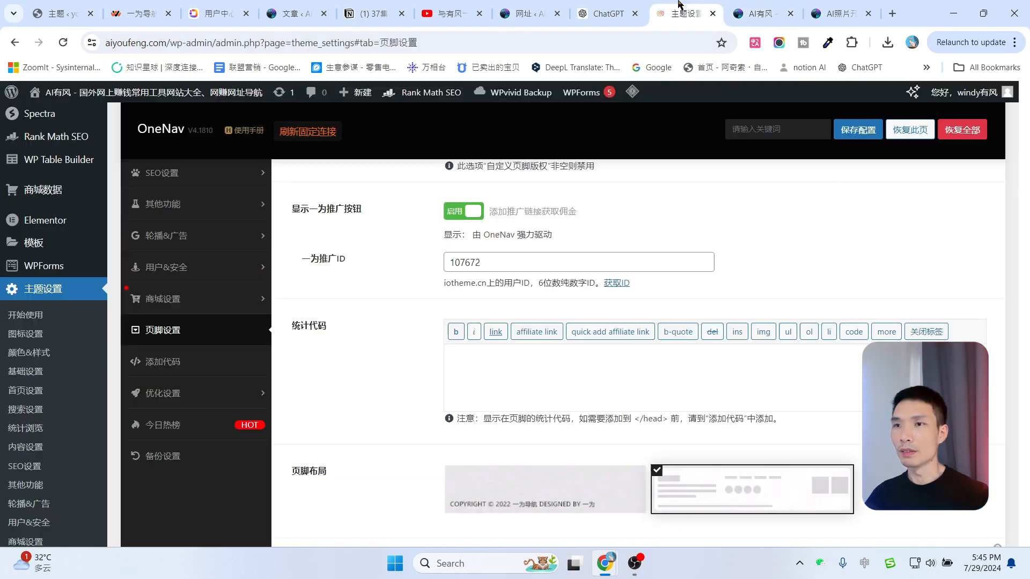
scroll(595, 332, up, 5)
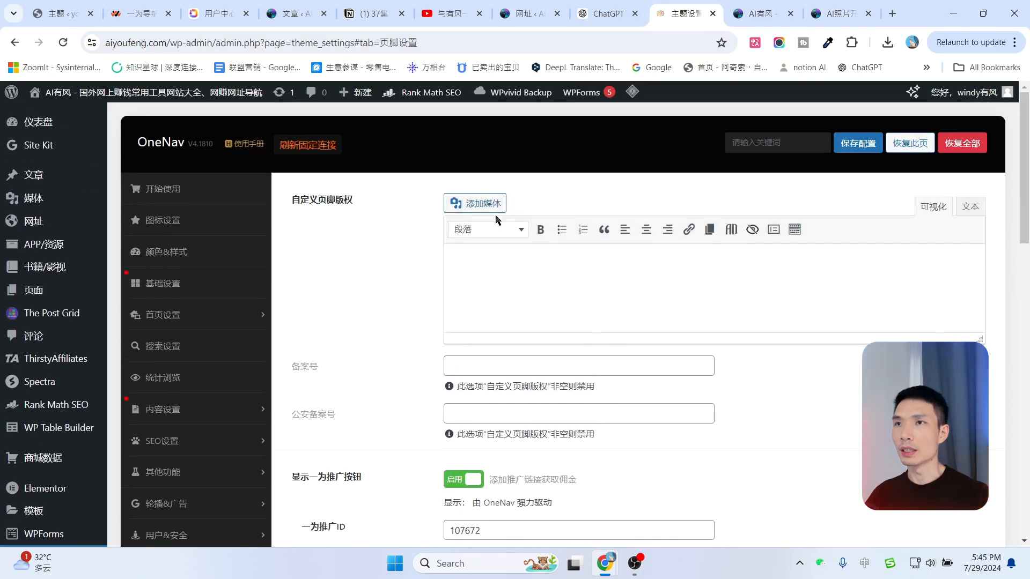
scroll(504, 298, down, 1)
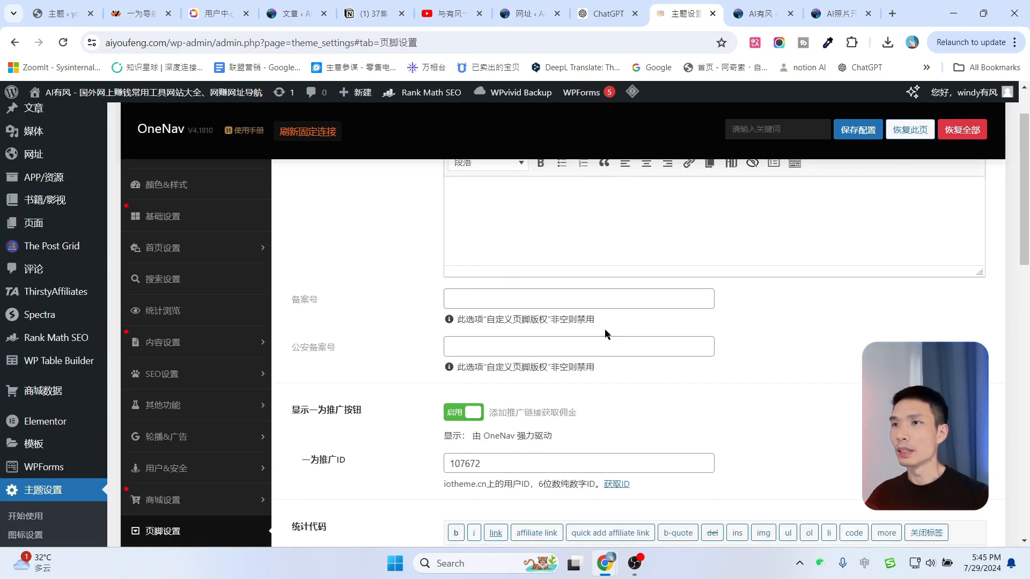
scroll(605, 333, down, 4)
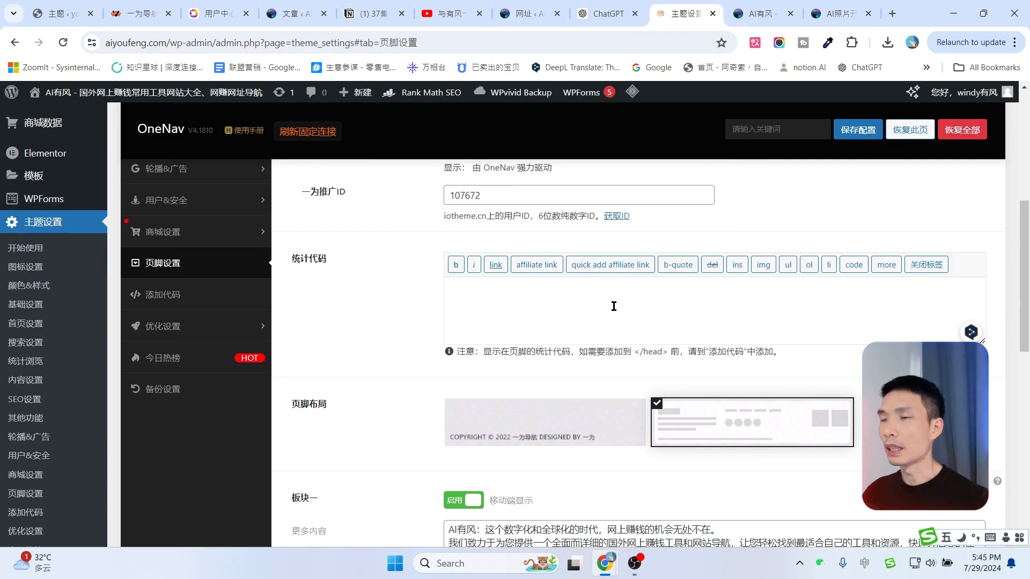
click(522, 297)
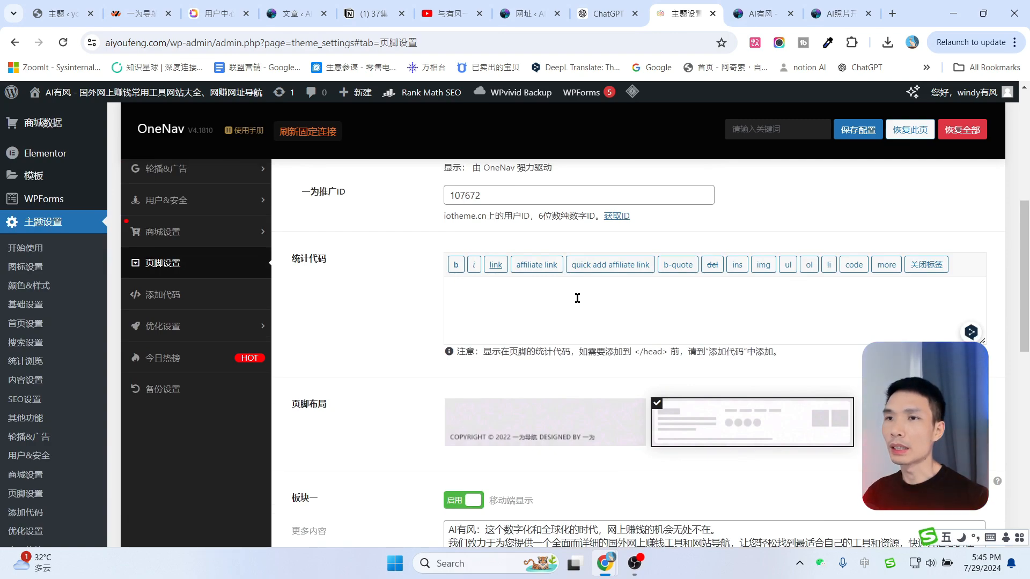
scroll(577, 299, down, 2)
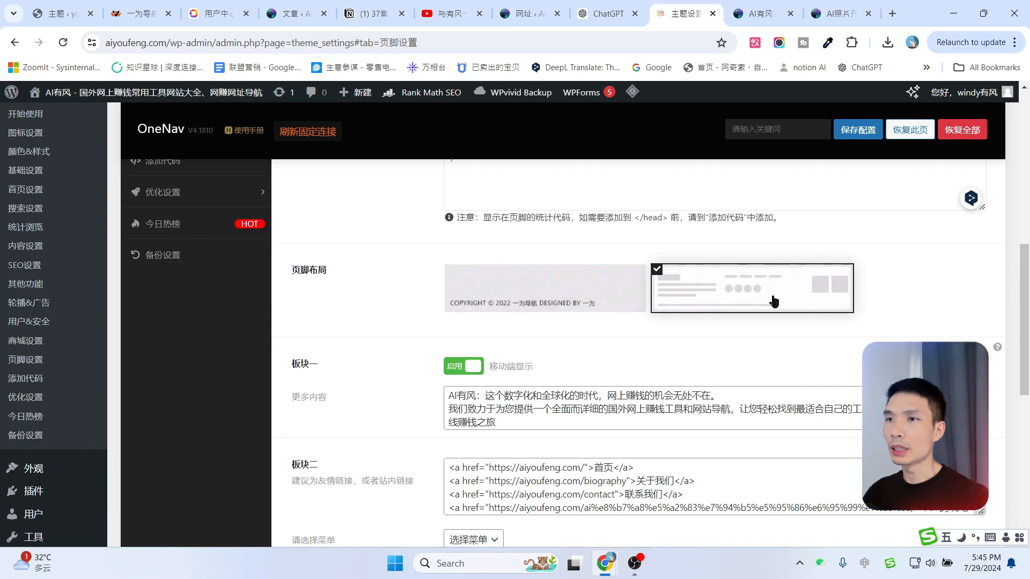
scroll(773, 302, down, 1)
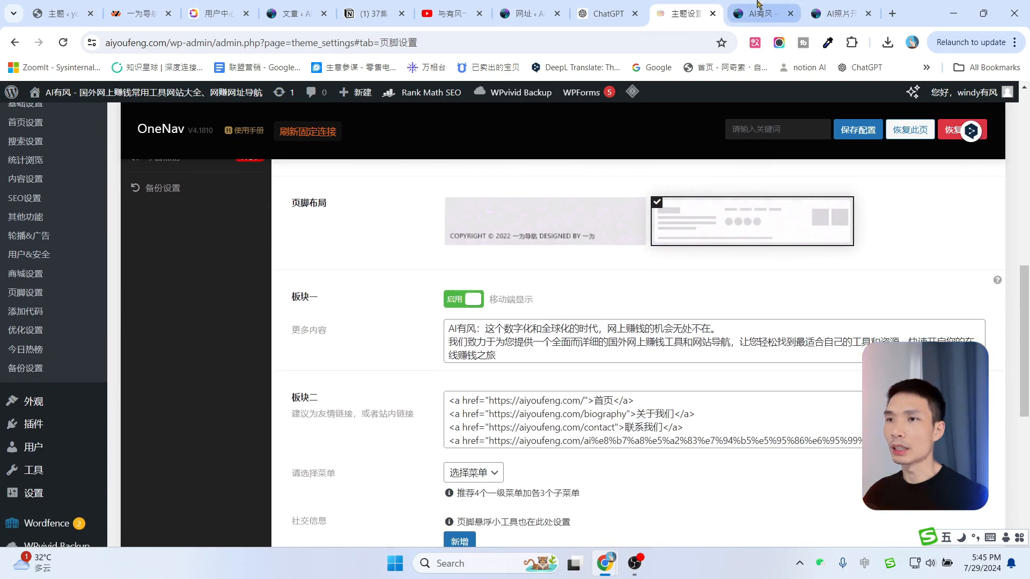
Compare the live site's footer introduction and first link row with the footer settings.
click(757, 4)
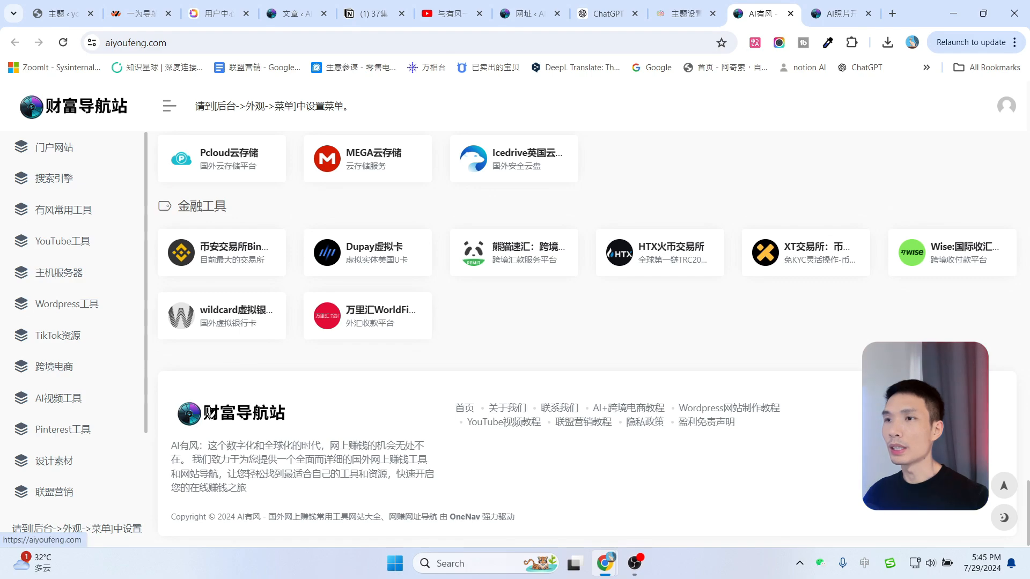
drag(171, 446, 246, 489)
click(661, 5)
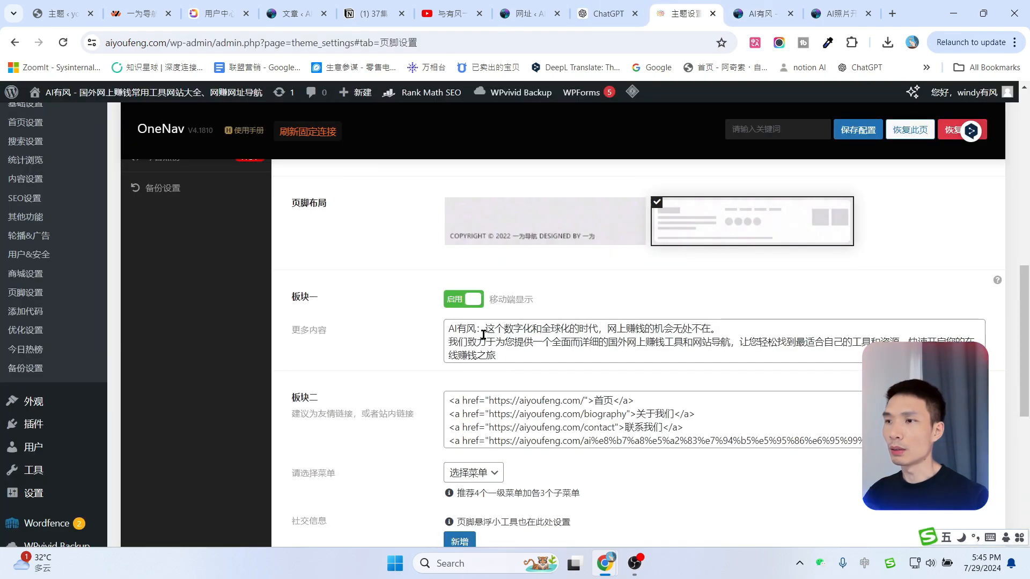
scroll(483, 335, down, 3)
click(757, 13)
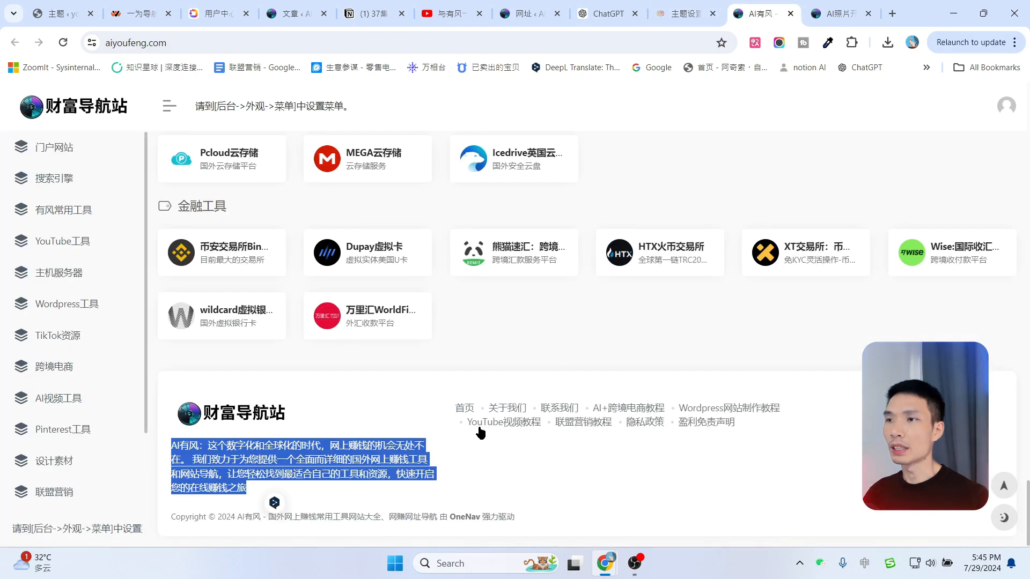
drag(450, 410, 761, 408)
click(689, 6)
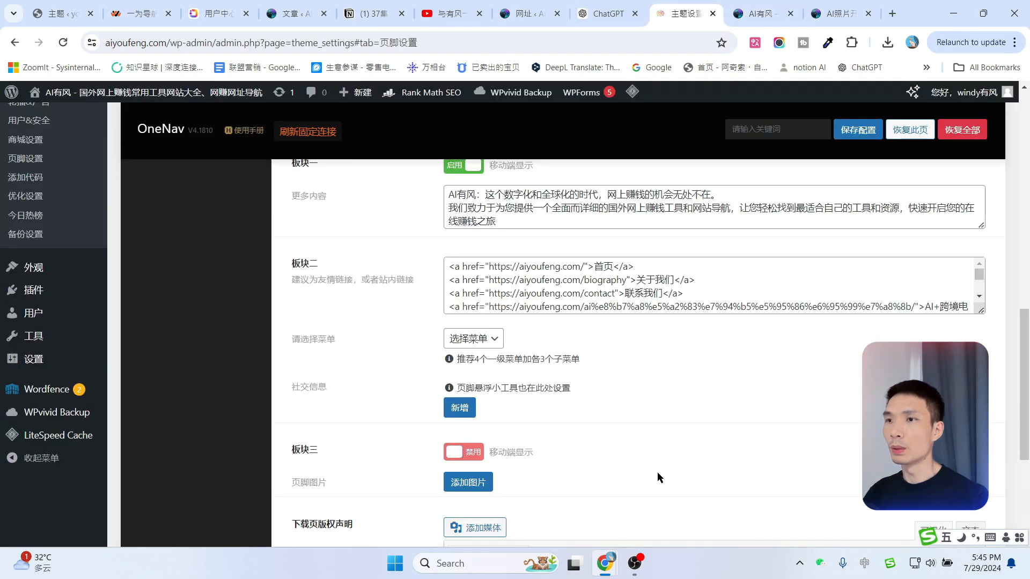
Check the available footer menu choices, leaving the selection unchanged.
scroll(688, 298, down, 5)
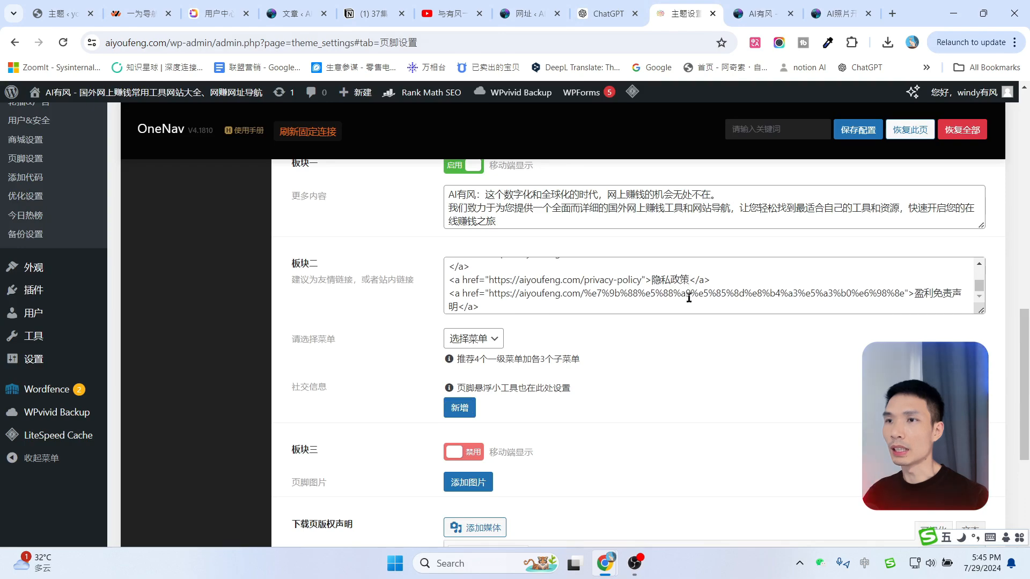
scroll(688, 298, down, 1)
click(486, 272)
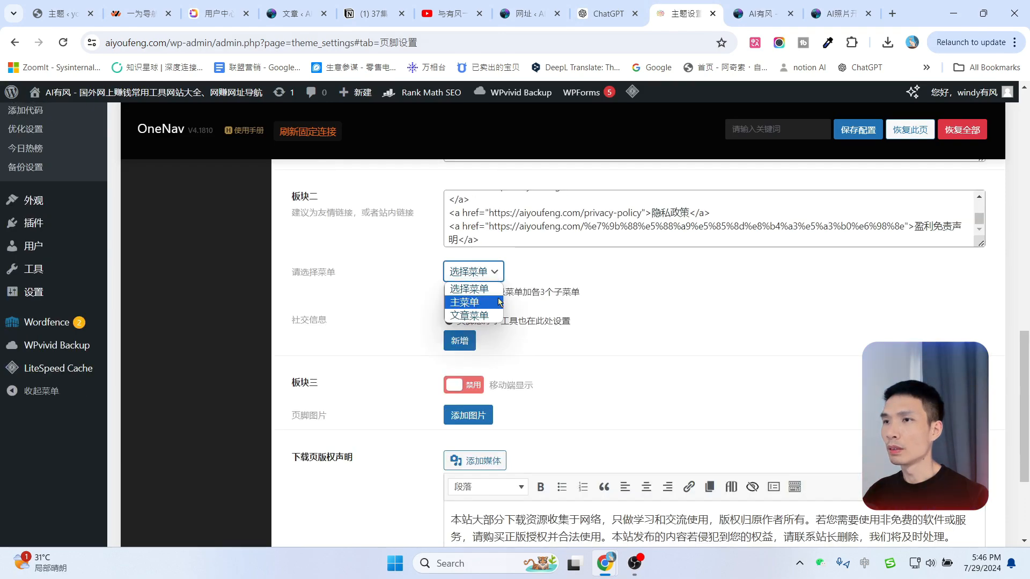
click(613, 298)
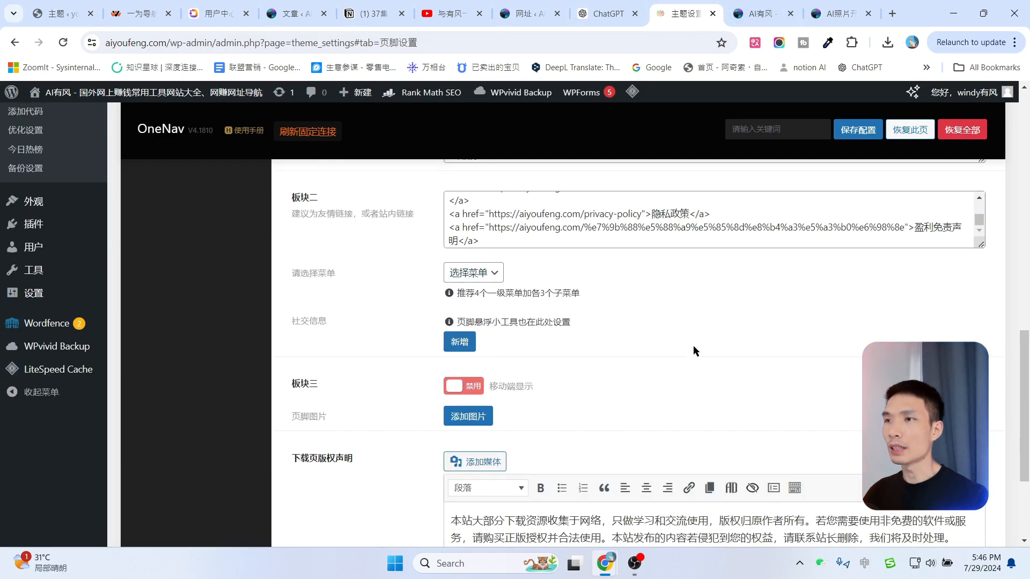
scroll(678, 354, up, 3)
scroll(665, 409, up, 5)
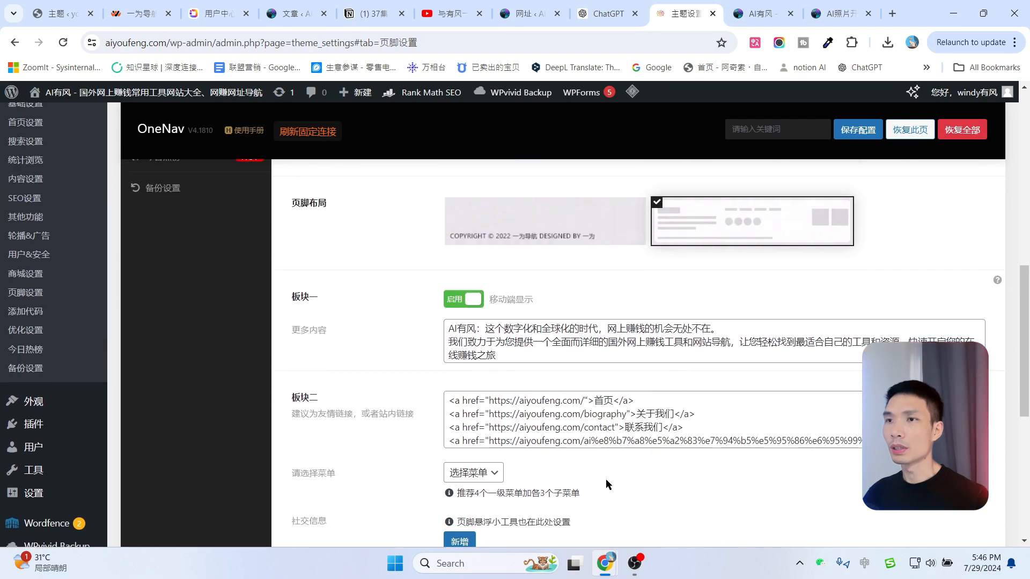
scroll(606, 479, down, 2)
scroll(646, 366, up, 7)
click(172, 437)
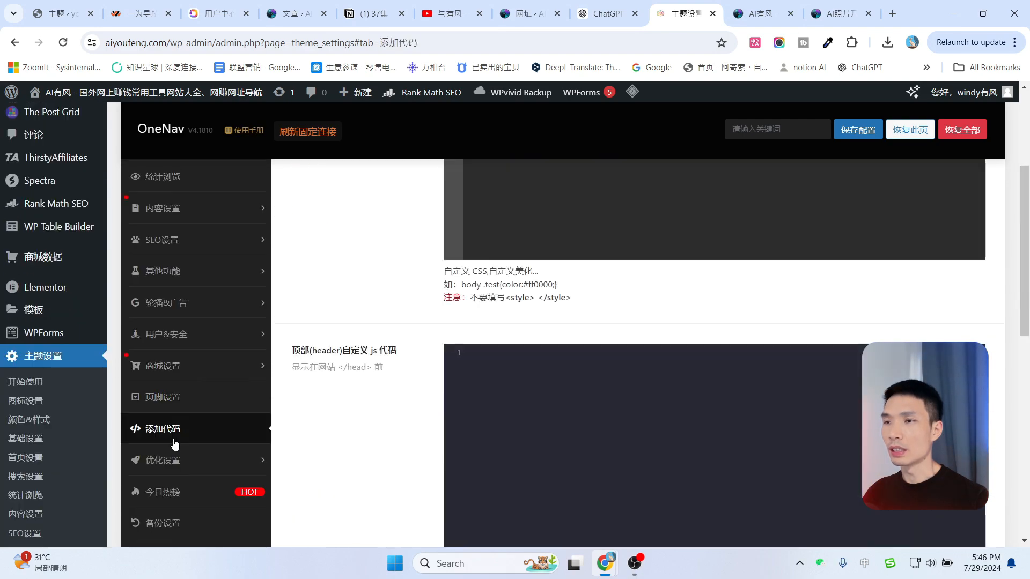
scroll(375, 328, up, 1)
scroll(374, 329, up, 2)
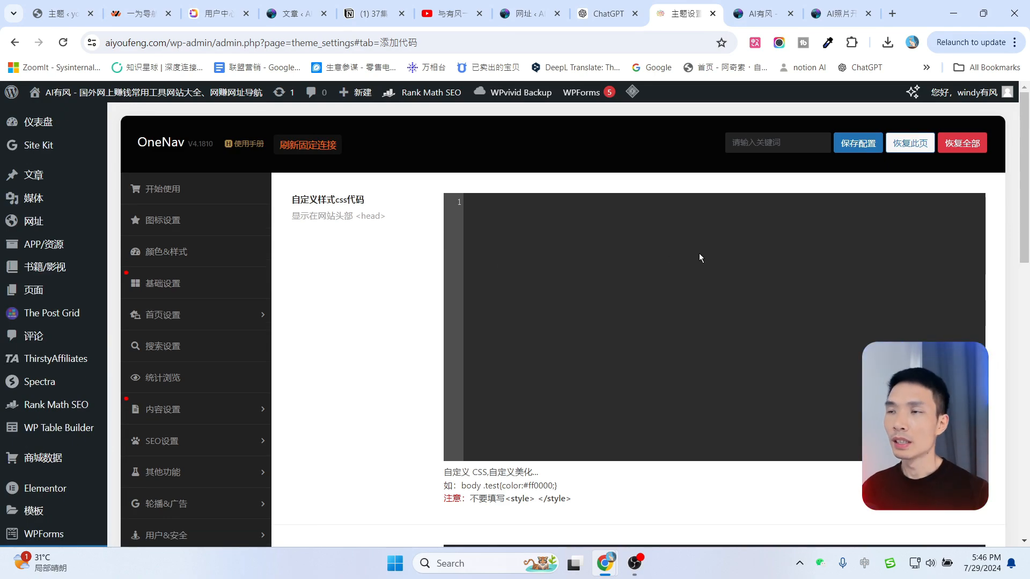
click(649, 250)
scroll(779, 325, down, 4)
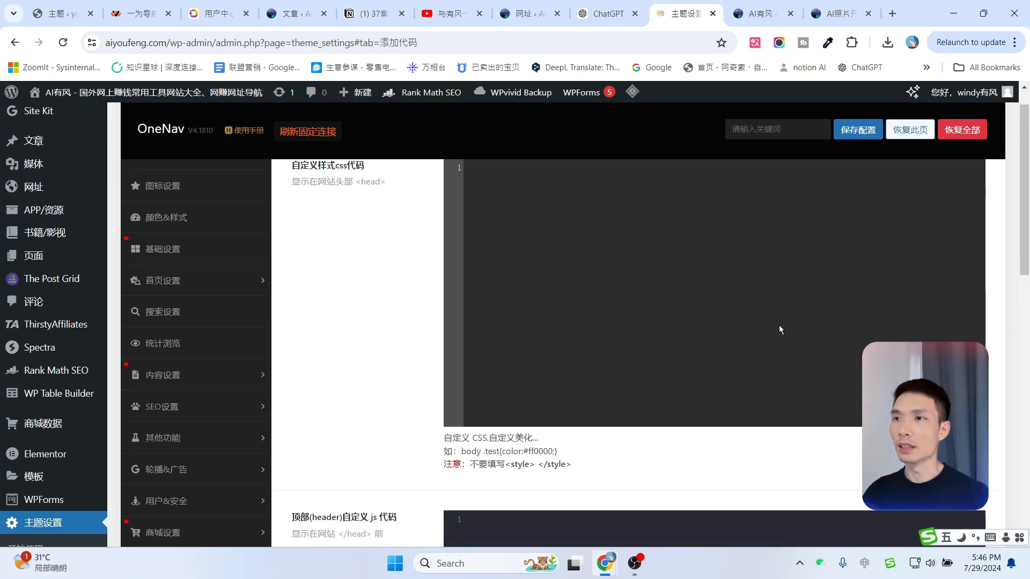
scroll(780, 320, up, 4)
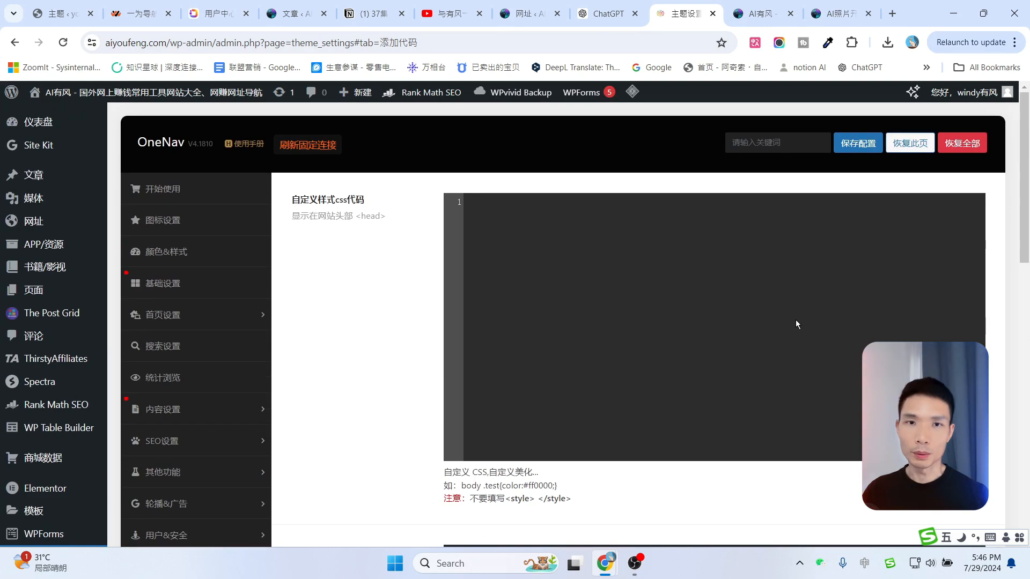
scroll(796, 319, down, 4)
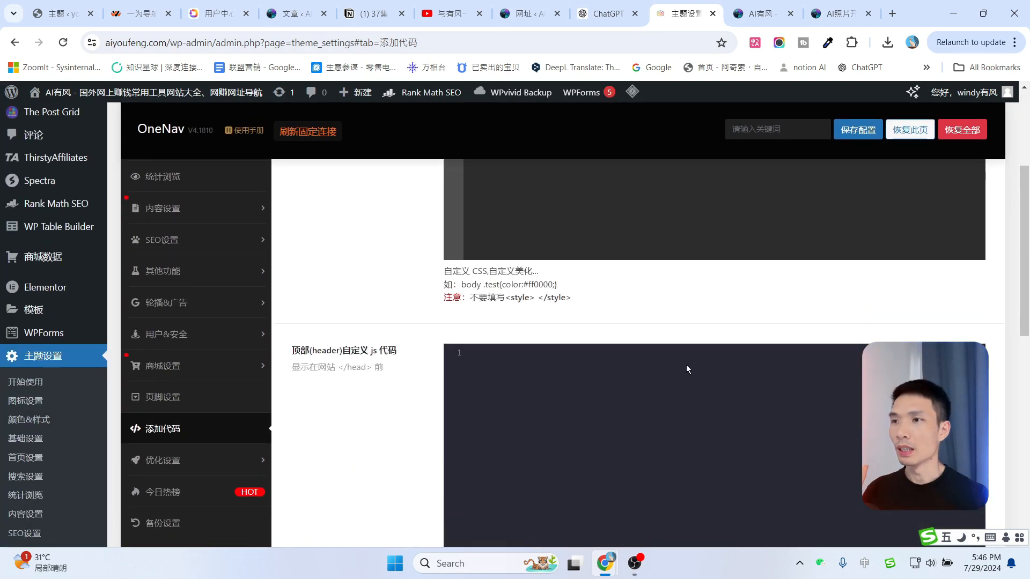
scroll(687, 369, up, 4)
scroll(691, 362, down, 5)
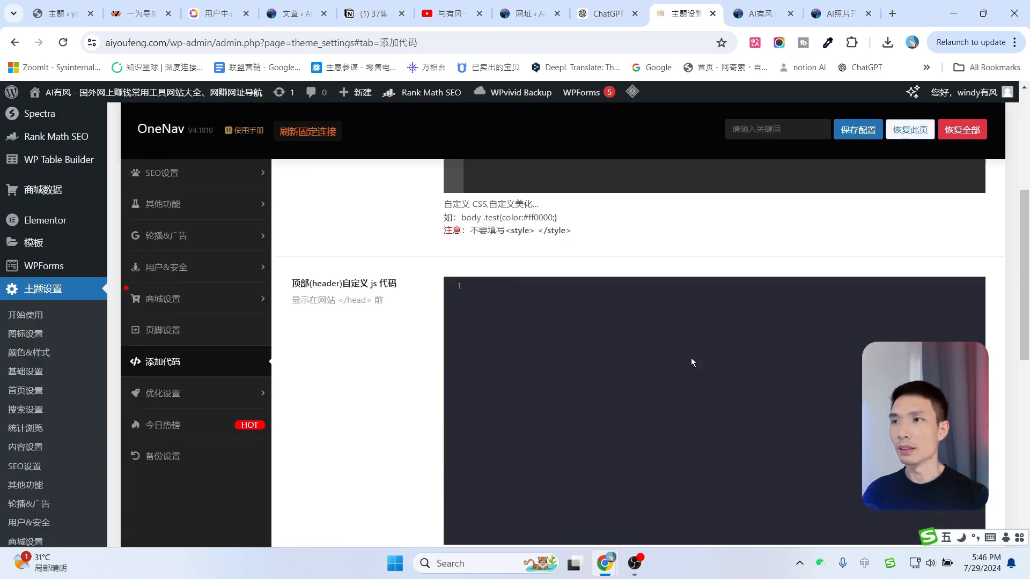
Open the 今日热榜 settings and copy the 一为热榜 API activation code from the iotheme.cn orders page.
click(177, 427)
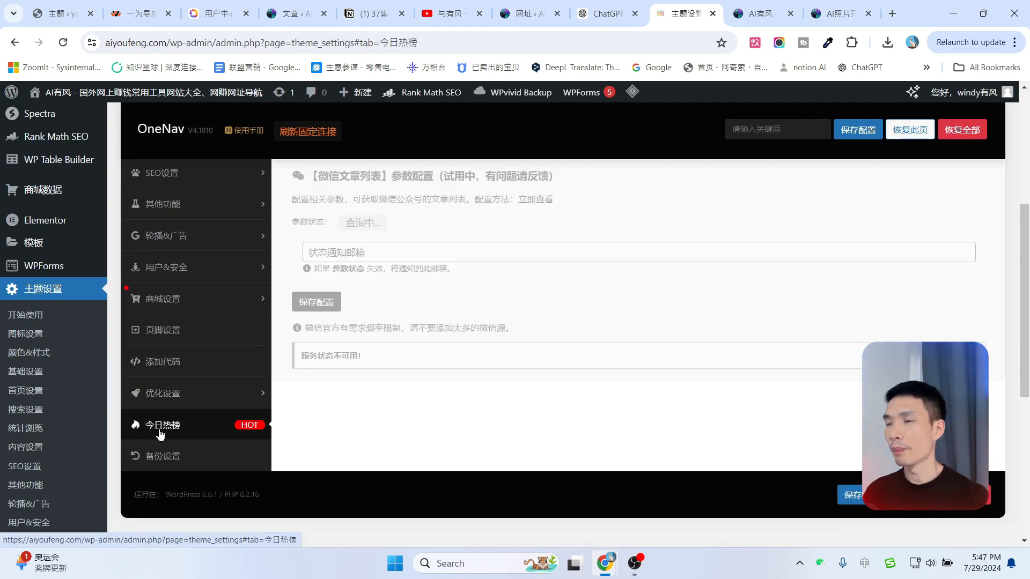
scroll(555, 352, up, 5)
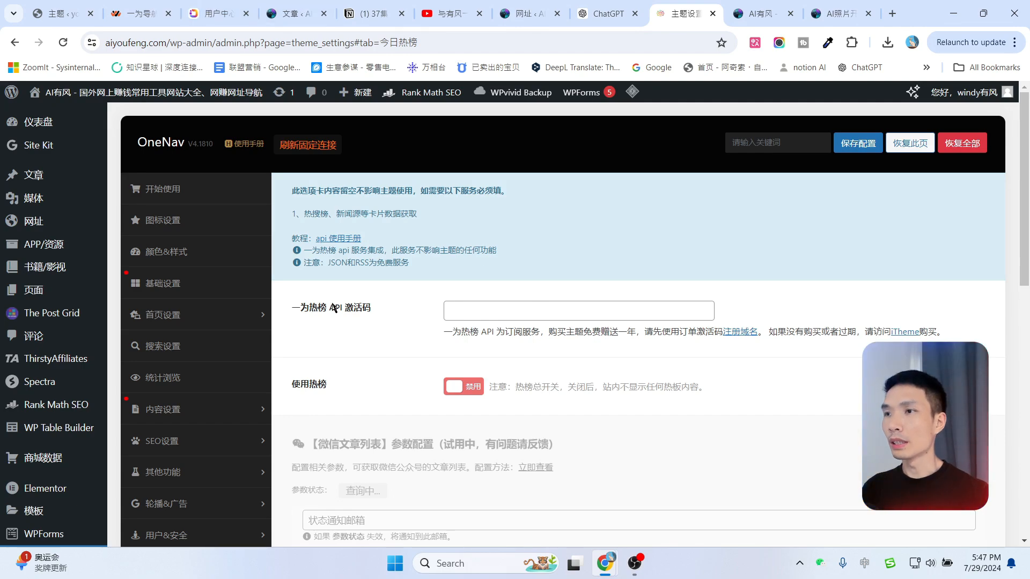
click(212, 13)
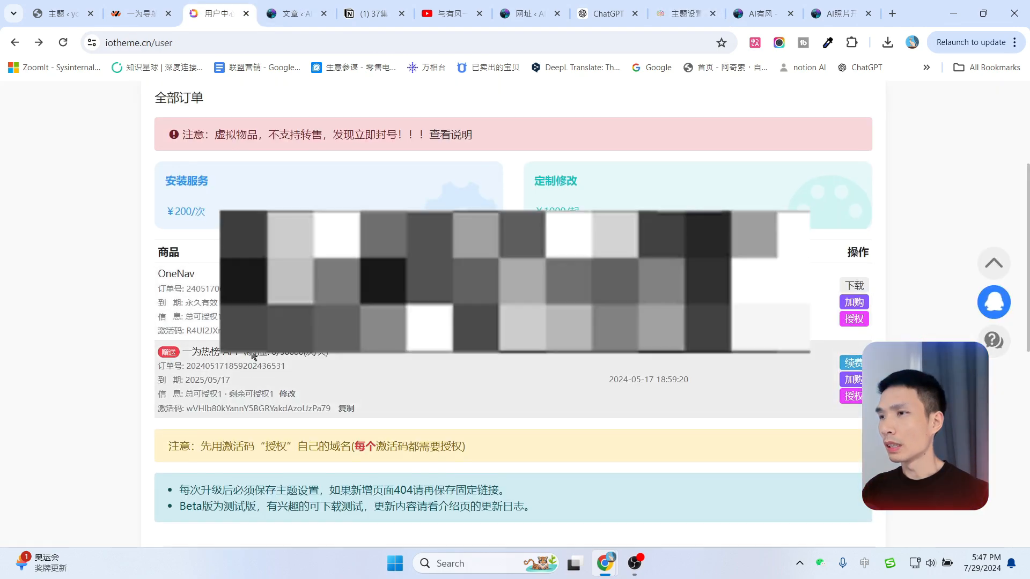
scroll(253, 356, down, 1)
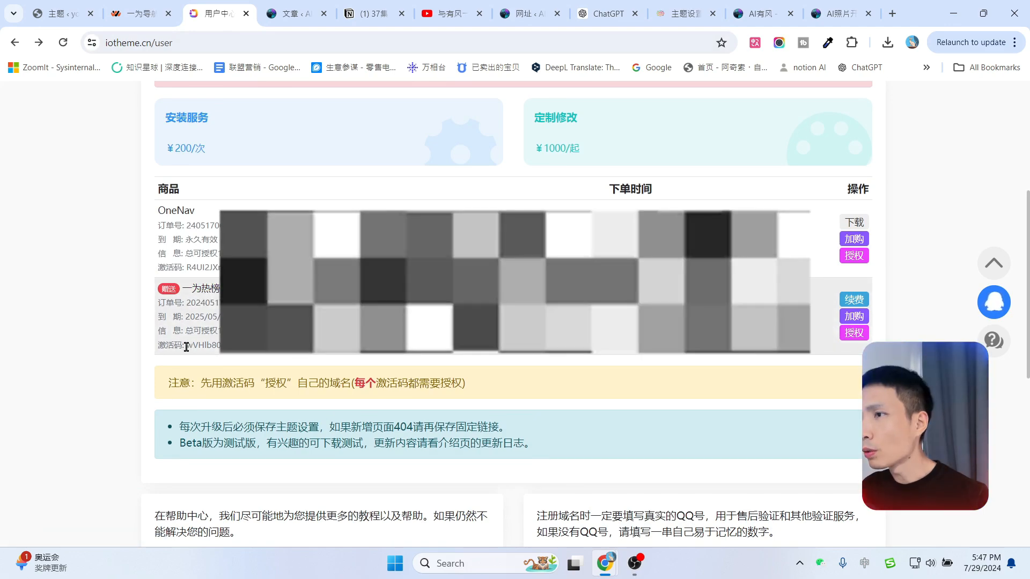
click(348, 352)
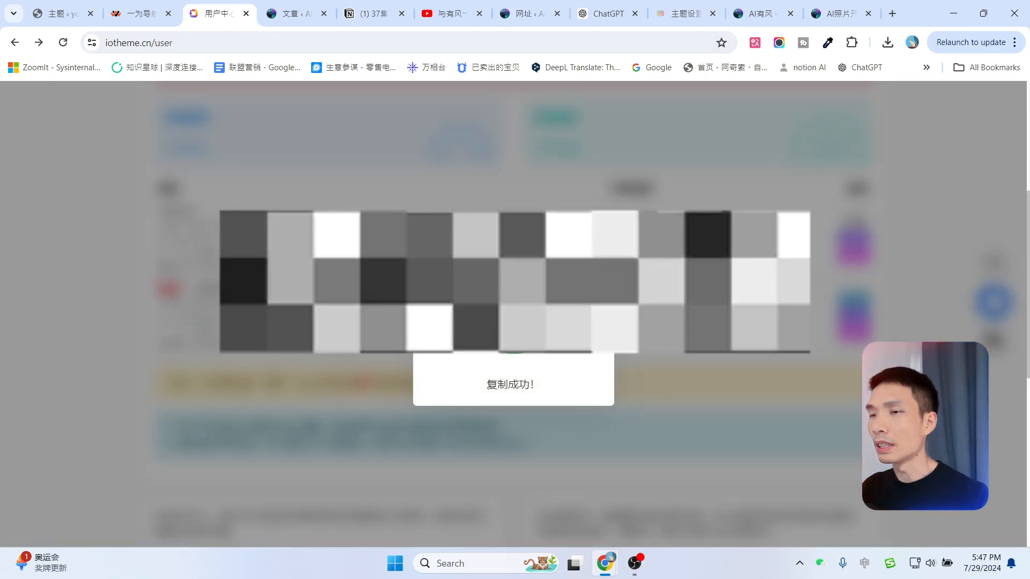
click(816, 8)
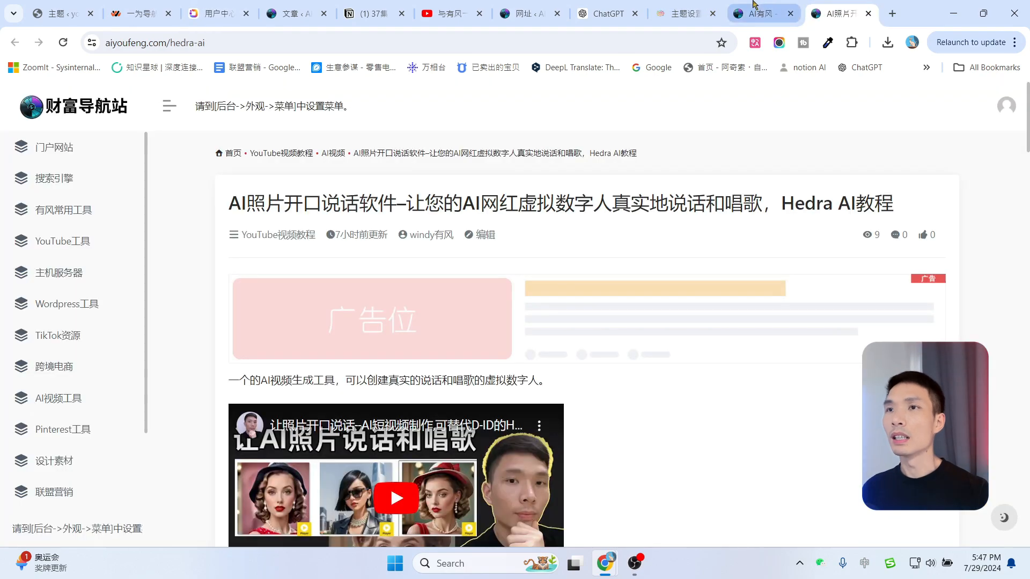
click(684, 6)
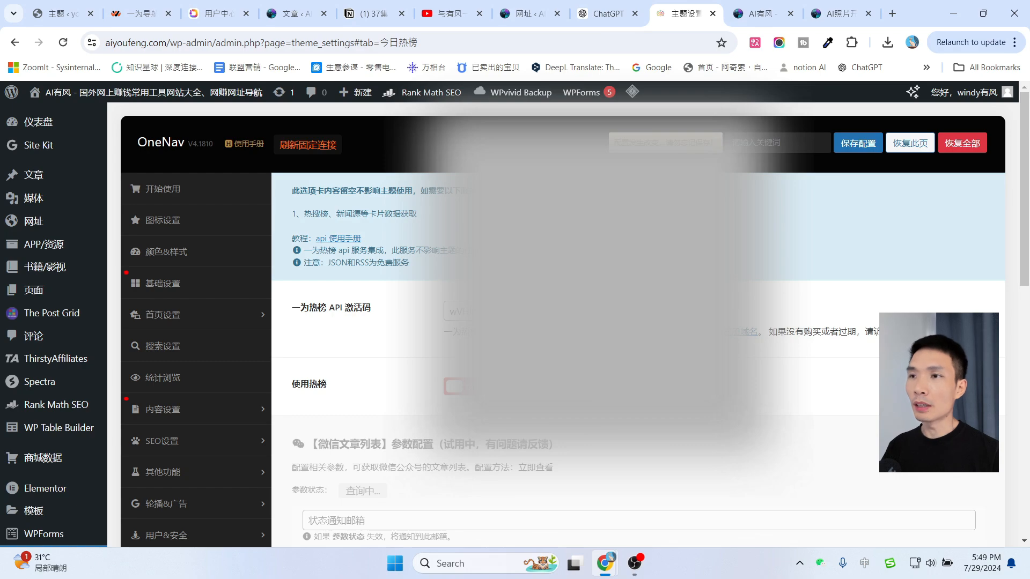
Save the OneNav configuration with the 一为热榜 API code and 使用热榜 enabled.
scroll(537, 321, down, 8)
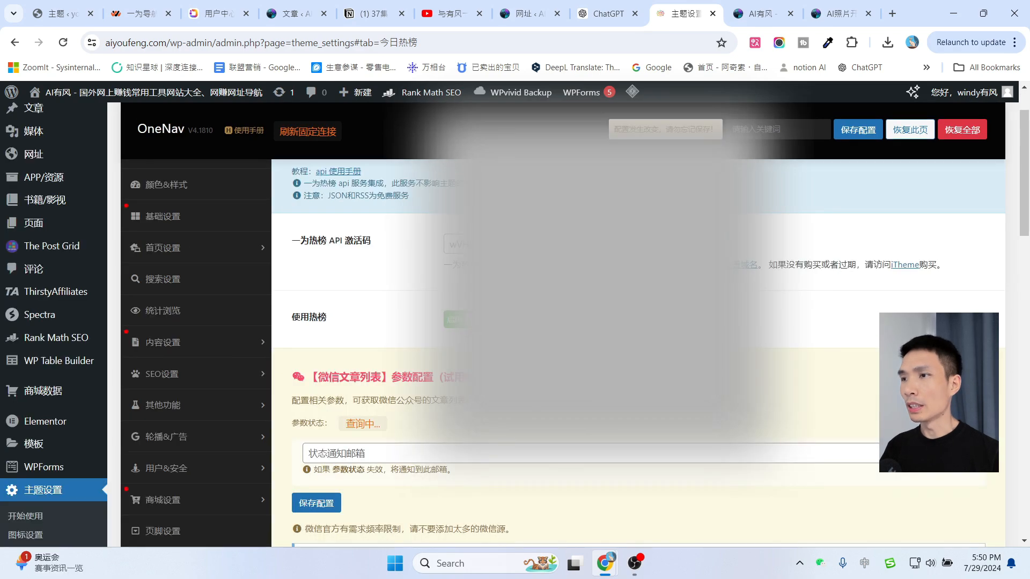
scroll(606, 322, down, 13)
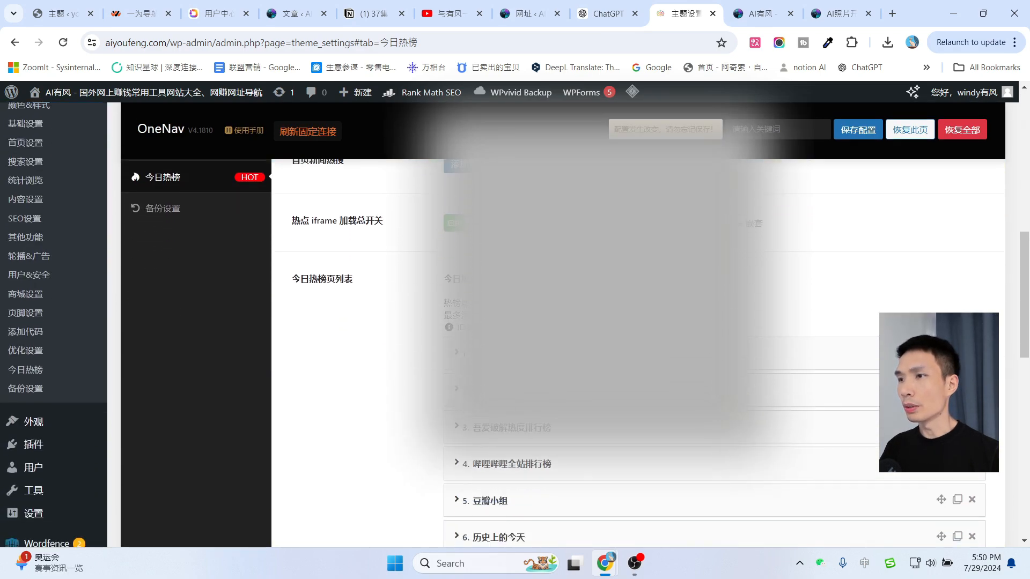
scroll(606, 322, up, 13)
click(845, 133)
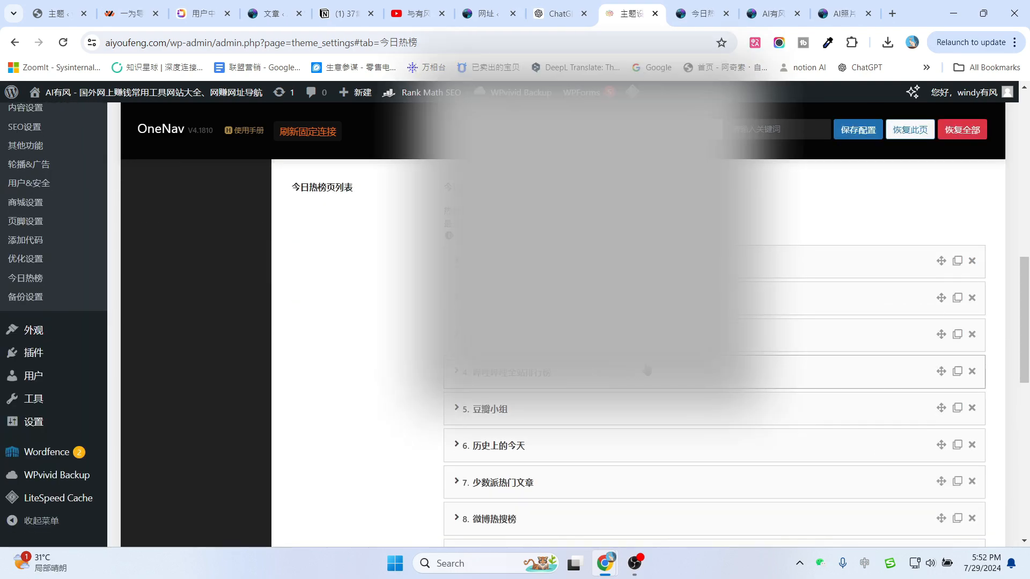
Bring up the OneNav backup settings showing the configuration exported as JSON.
scroll(638, 386, down, 5)
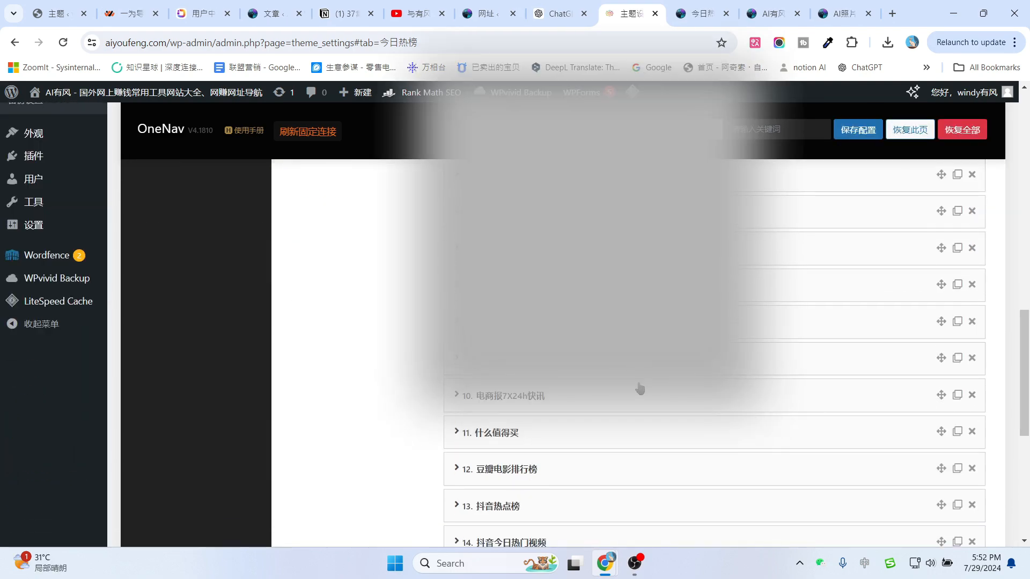
scroll(637, 395, up, 6)
scroll(638, 396, up, 6)
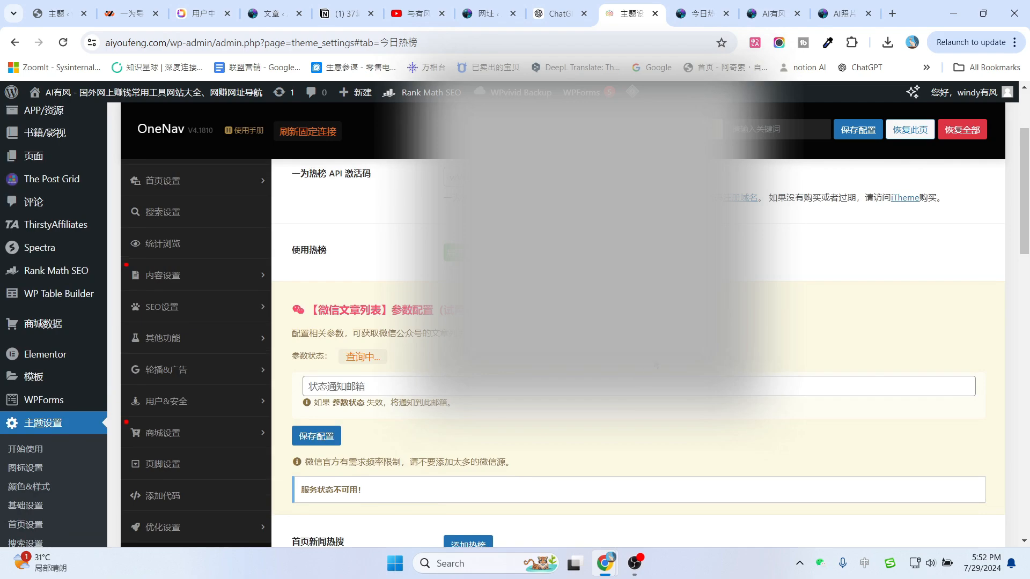
scroll(637, 395, up, 3)
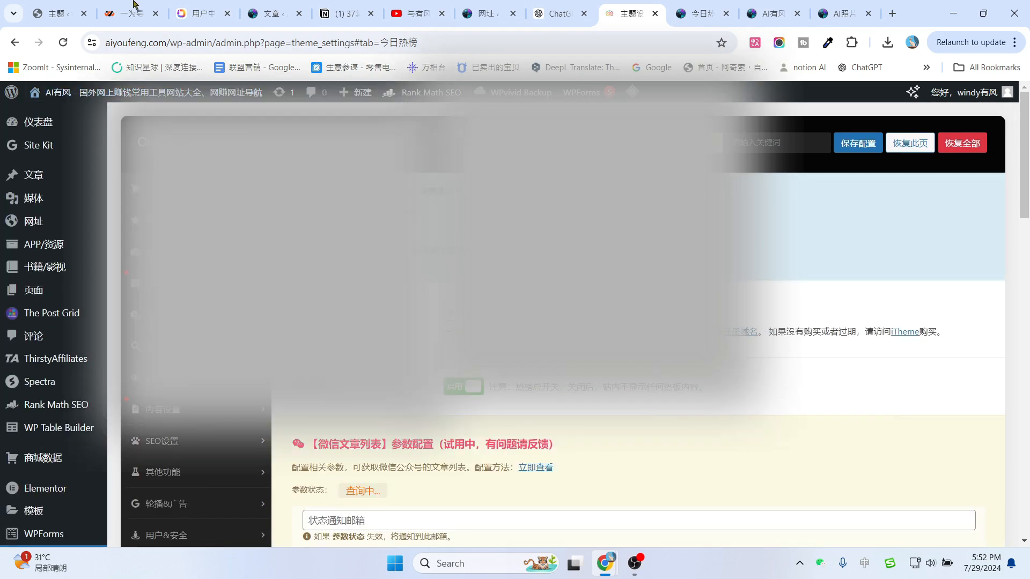
click(203, 13)
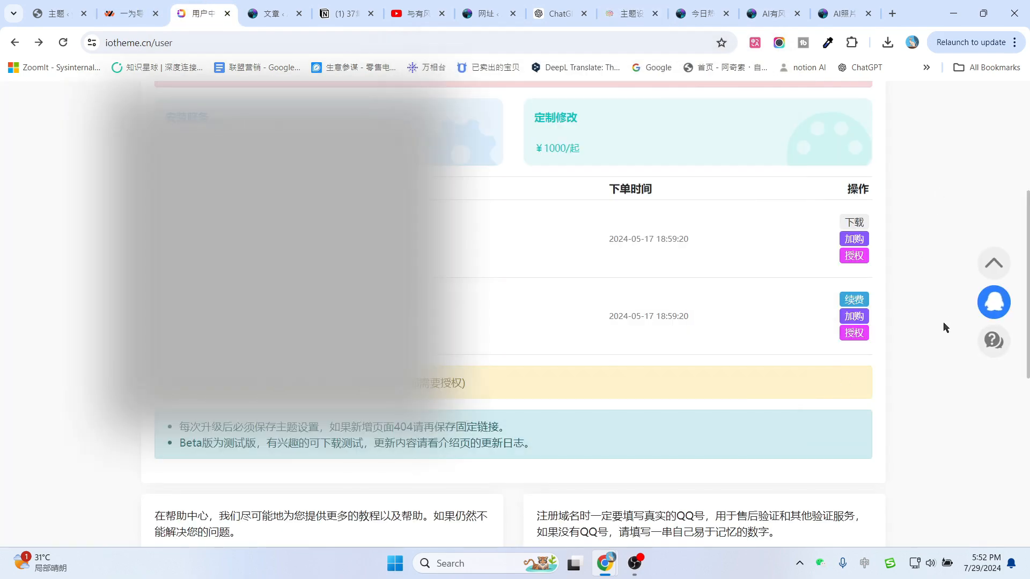
scroll(946, 328, down, 8)
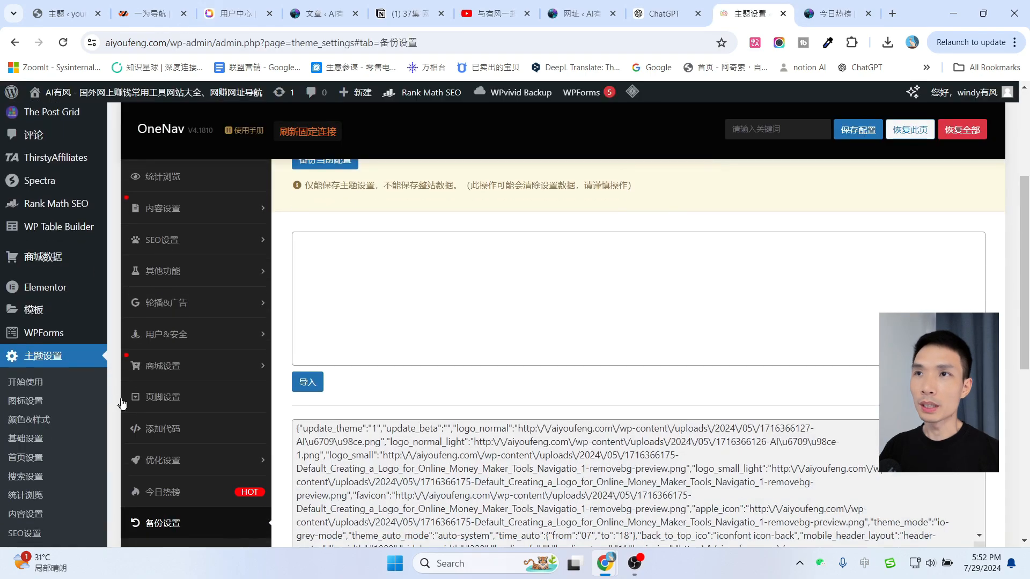
Look through the 备份及恢复 backup list, then go to the OneNav 开始使用 page.
scroll(178, 386, down, 4)
scroll(496, 326, up, 8)
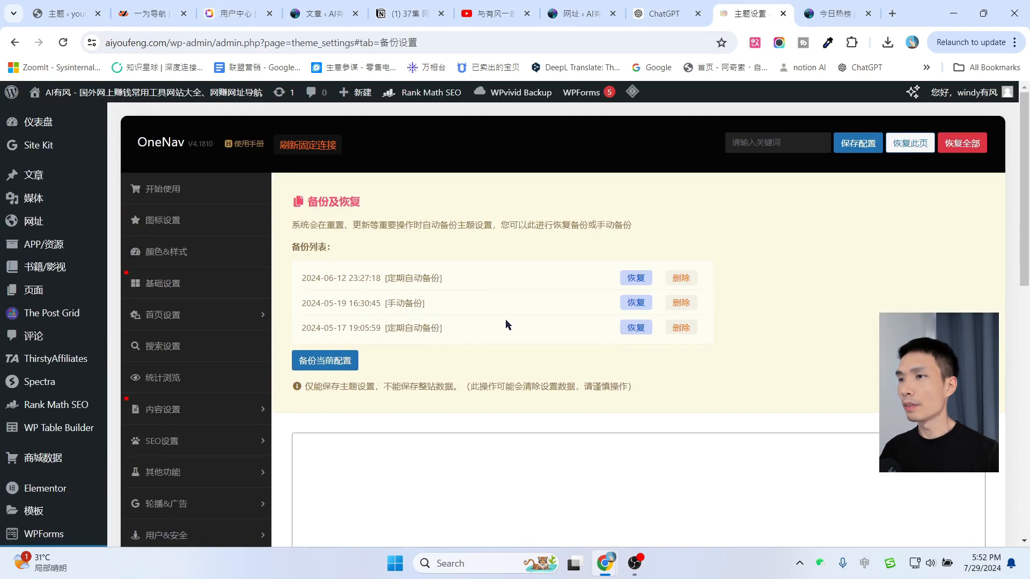
scroll(541, 324, down, 1)
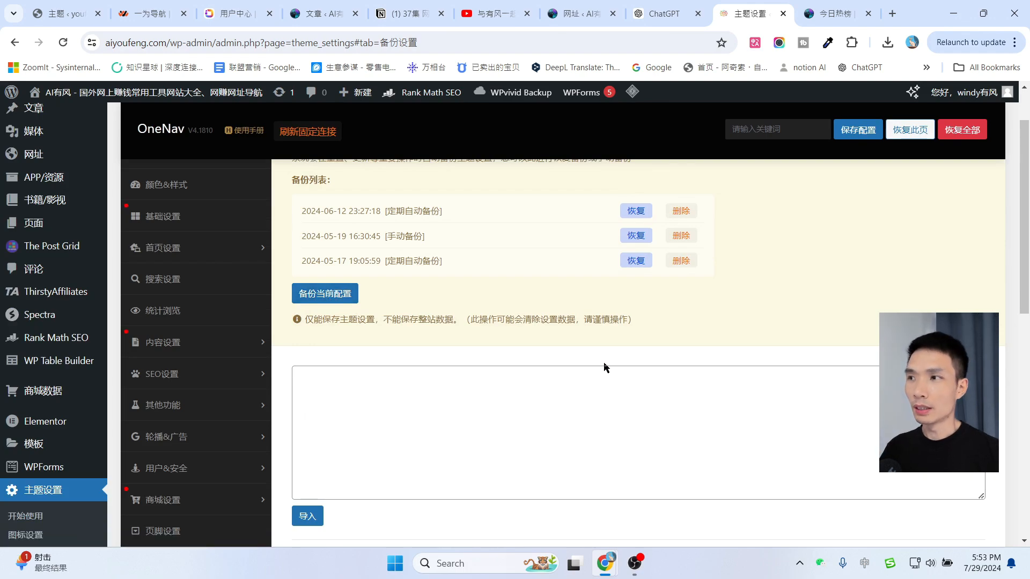
scroll(606, 367, up, 1)
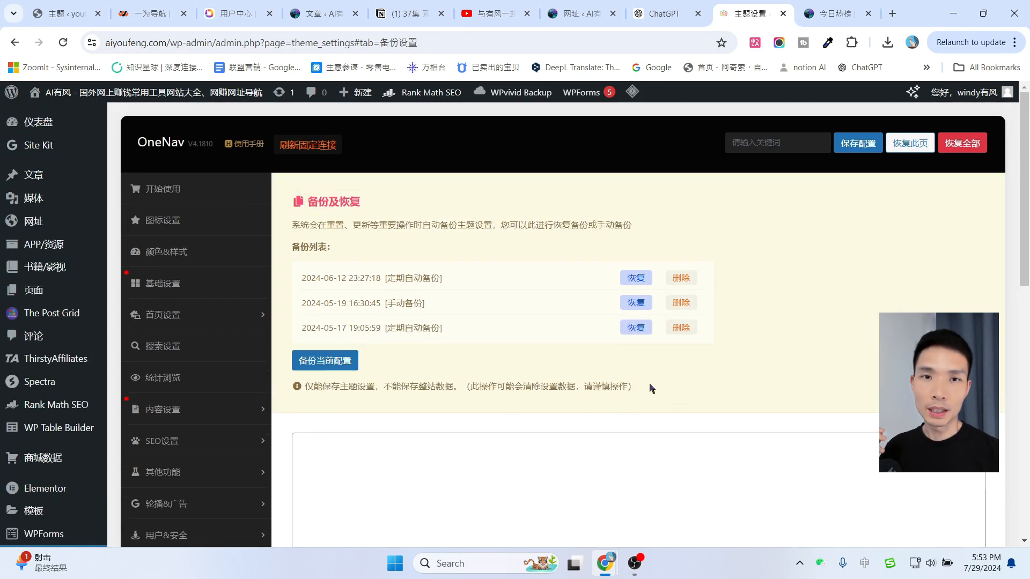
scroll(699, 401, down, 5)
scroll(701, 333, up, 5)
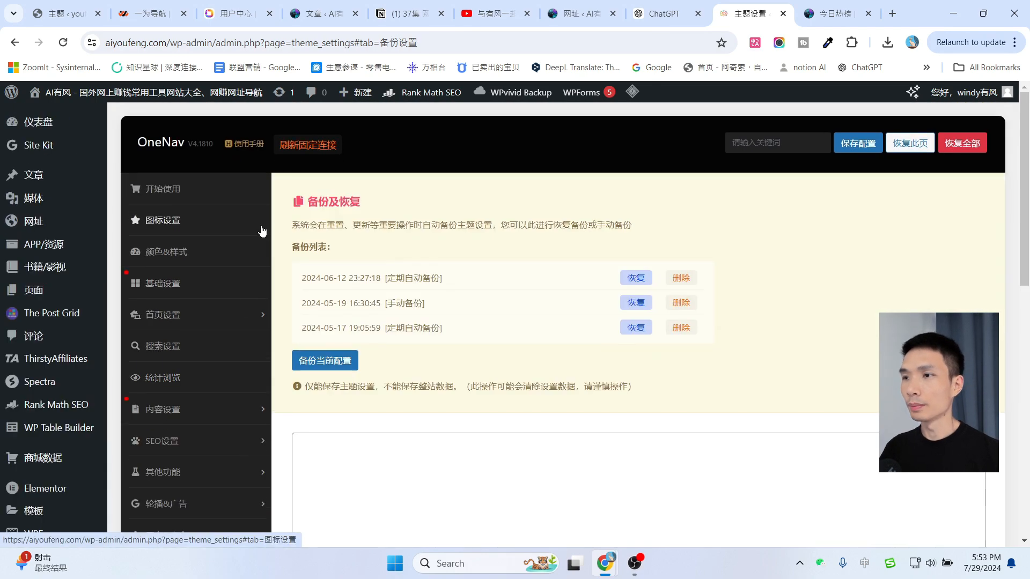
click(166, 190)
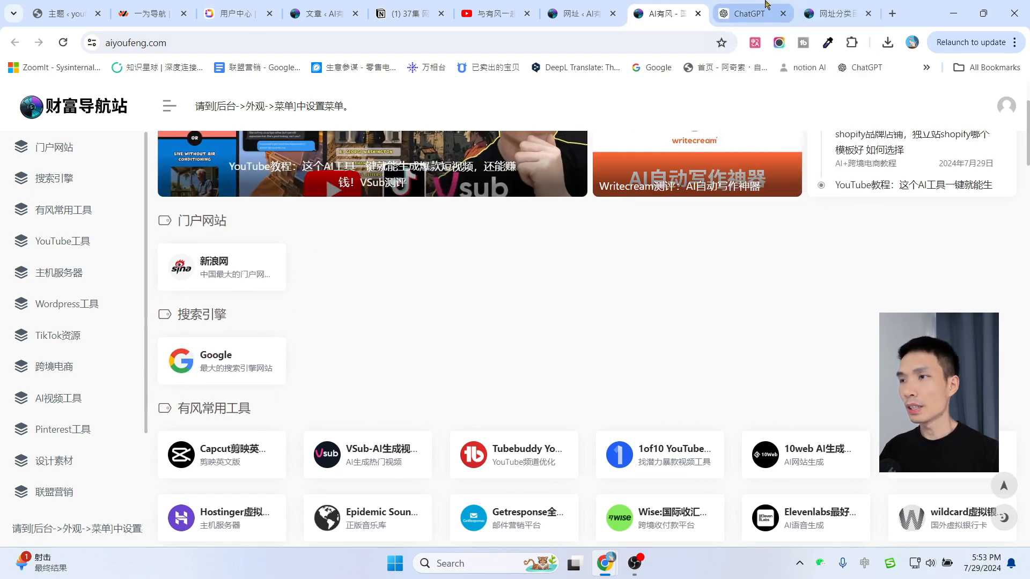
Bulk-delete the 门户网站 and 金融工具 URL categories in 网址分类.
click(750, 13)
click(837, 13)
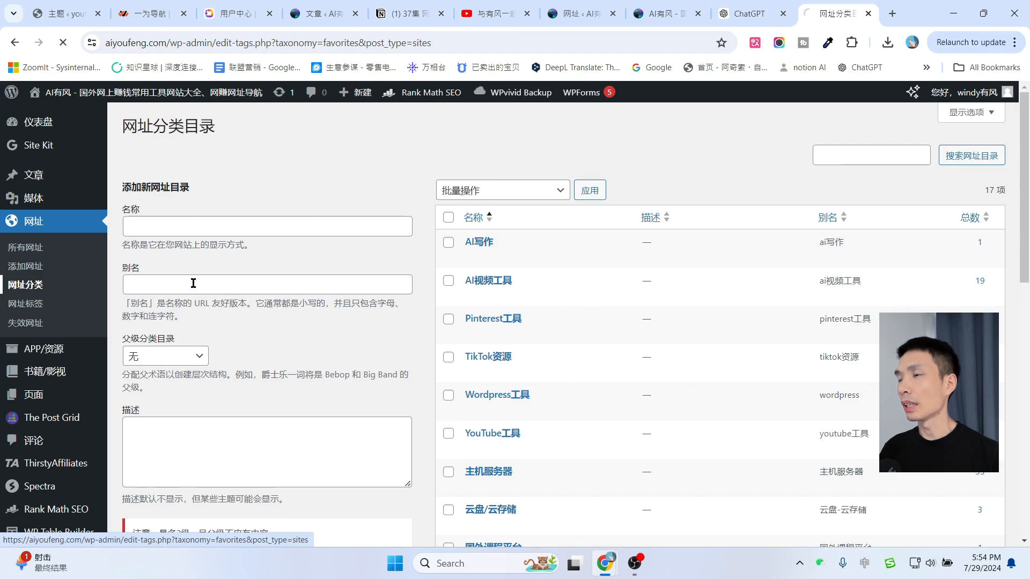
scroll(654, 349, down, 5)
scroll(607, 350, down, 3)
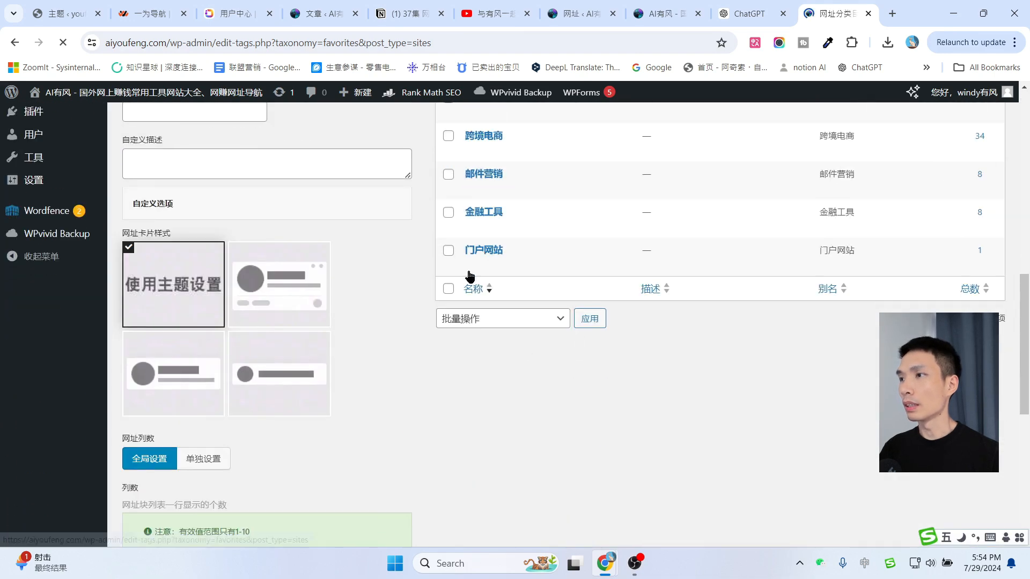
click(448, 251)
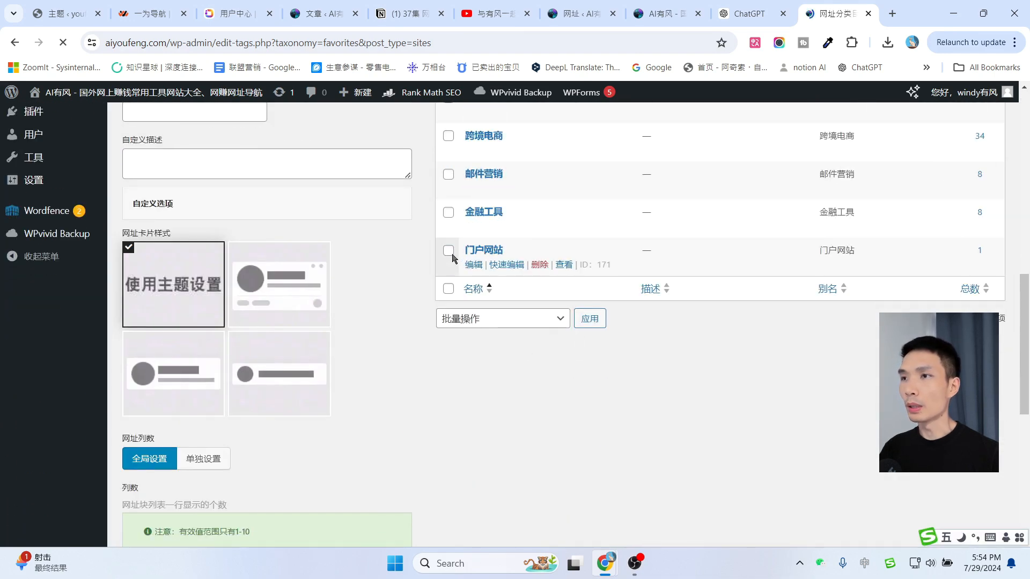
click(449, 213)
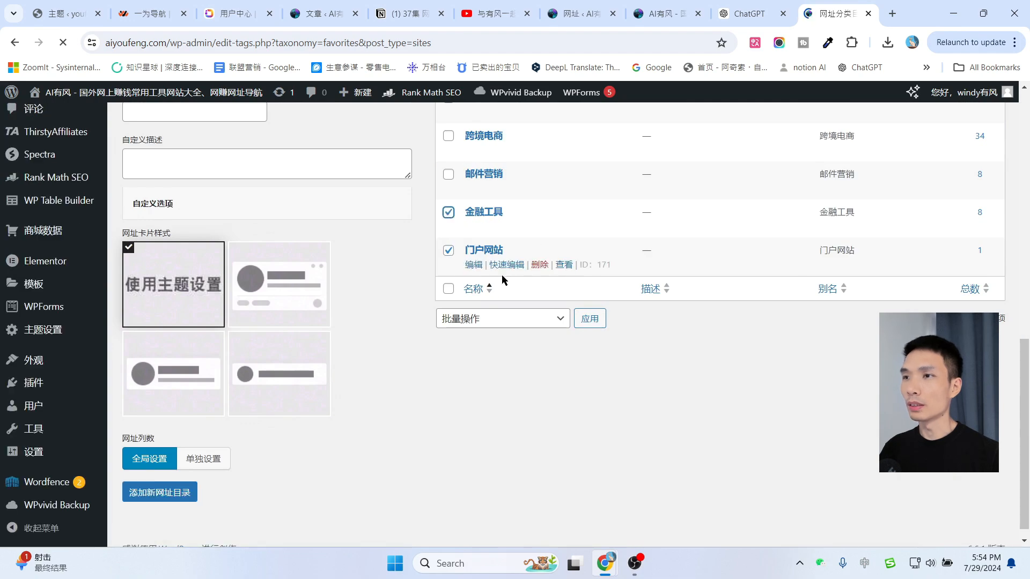
click(493, 319)
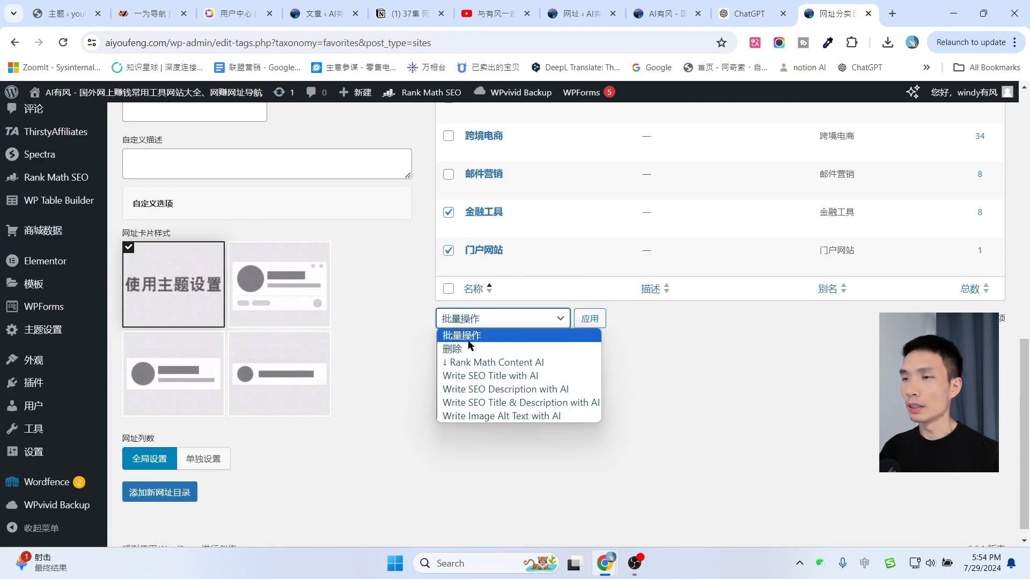
click(459, 351)
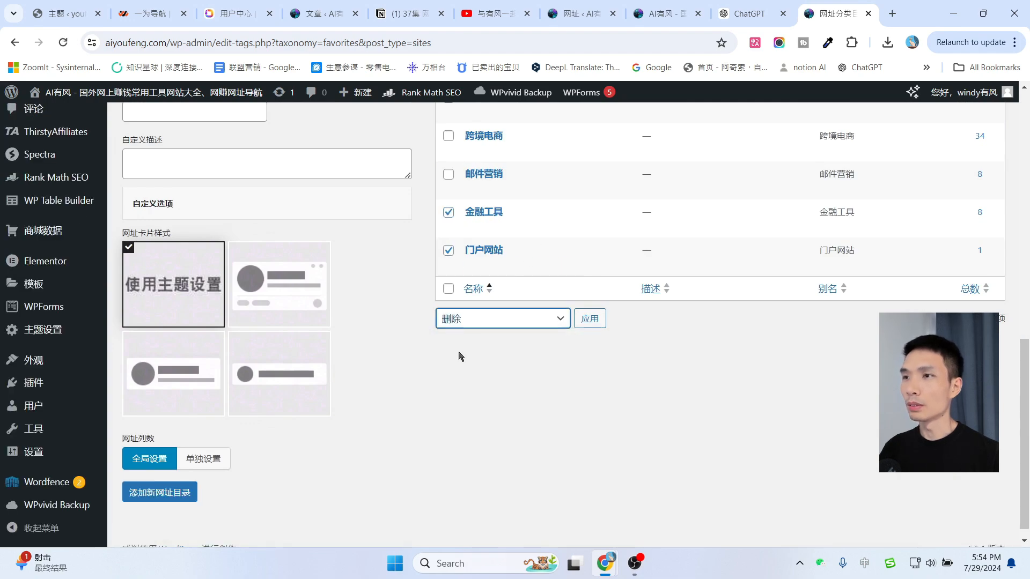
click(592, 322)
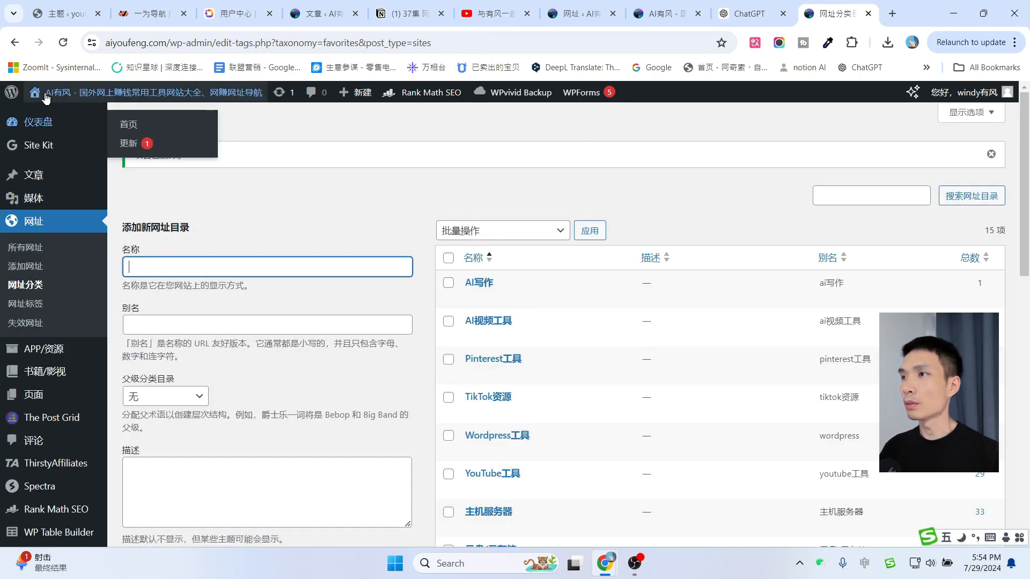
Check the live homepage no longer shows the portal block, then return to 网址分类.
mouse_move(46, 97)
middle_click(50, 116)
click(832, 13)
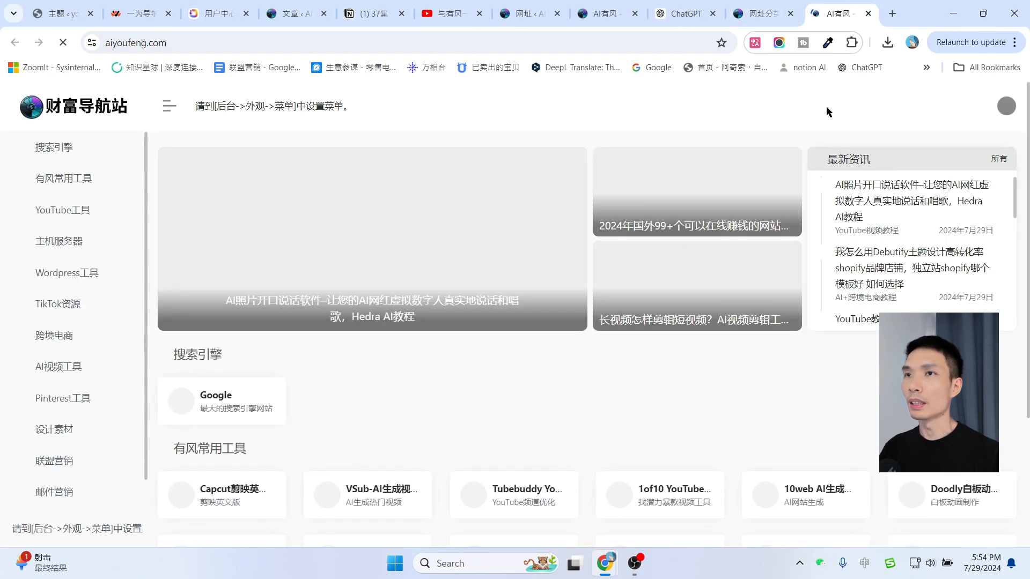
scroll(309, 395, down, 6)
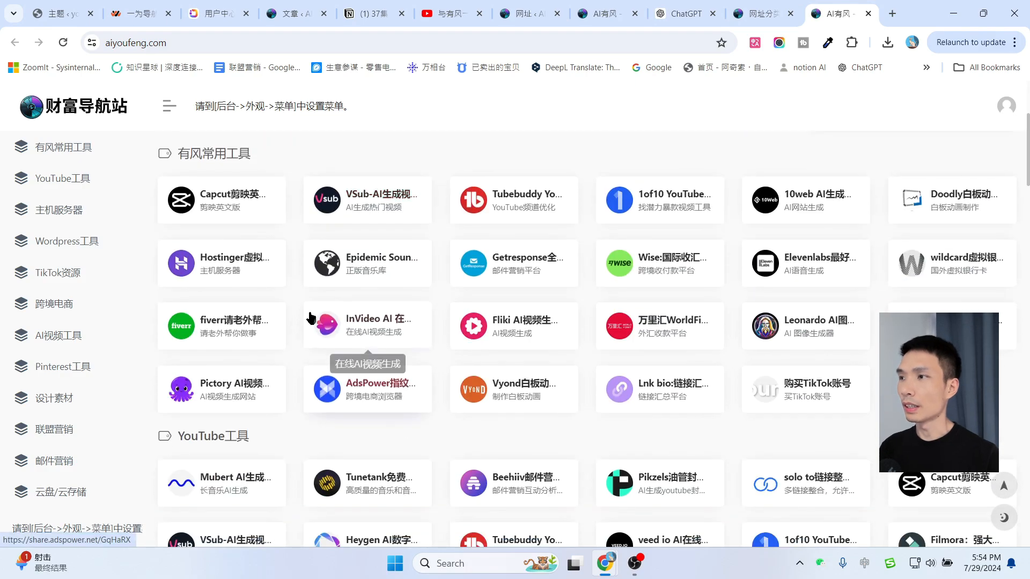
scroll(604, 331, up, 5)
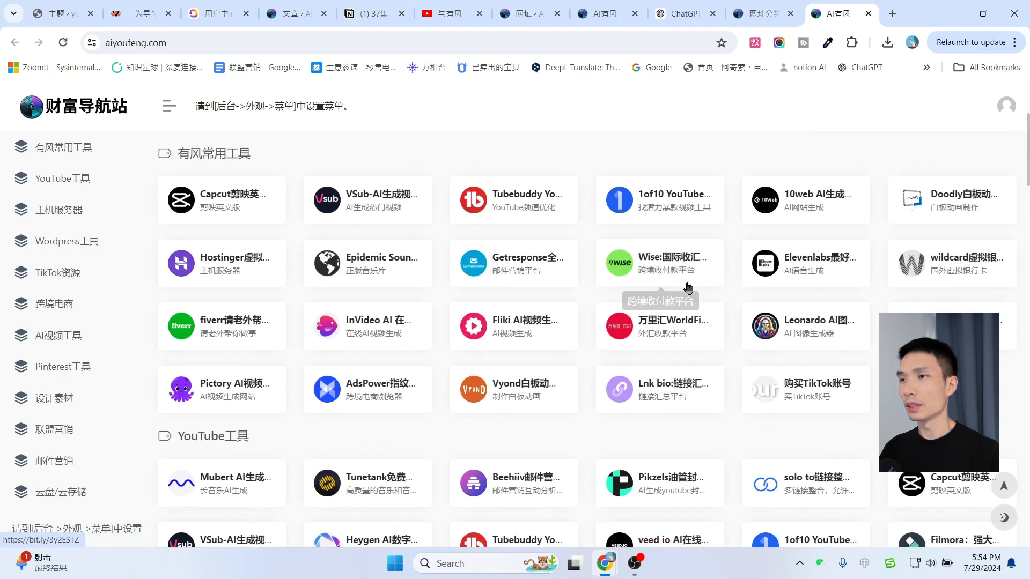
key(ctrl+shift+Tab)
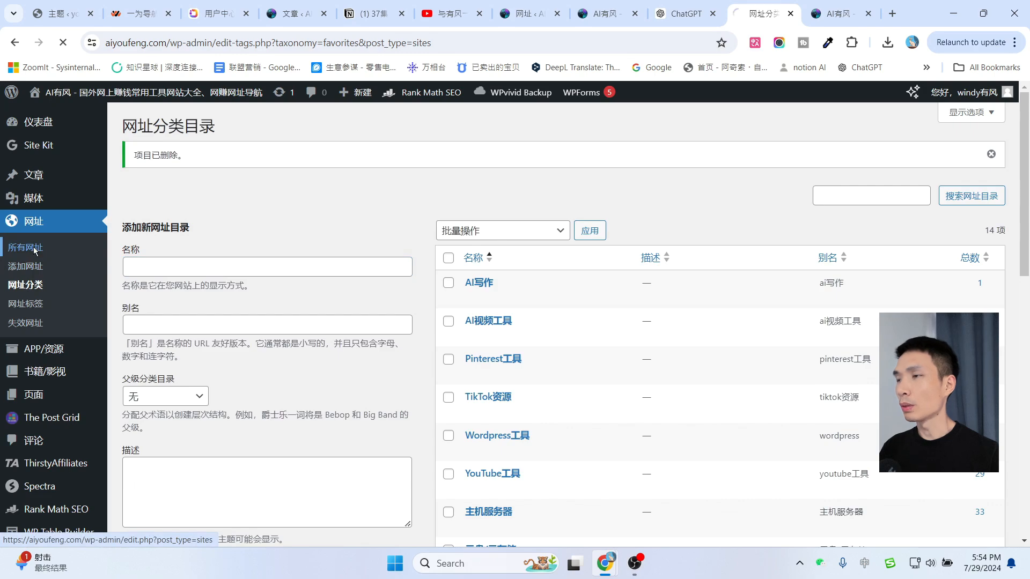
Review the 所有网址 list of saved URLs without applying any bulk action.
click(33, 246)
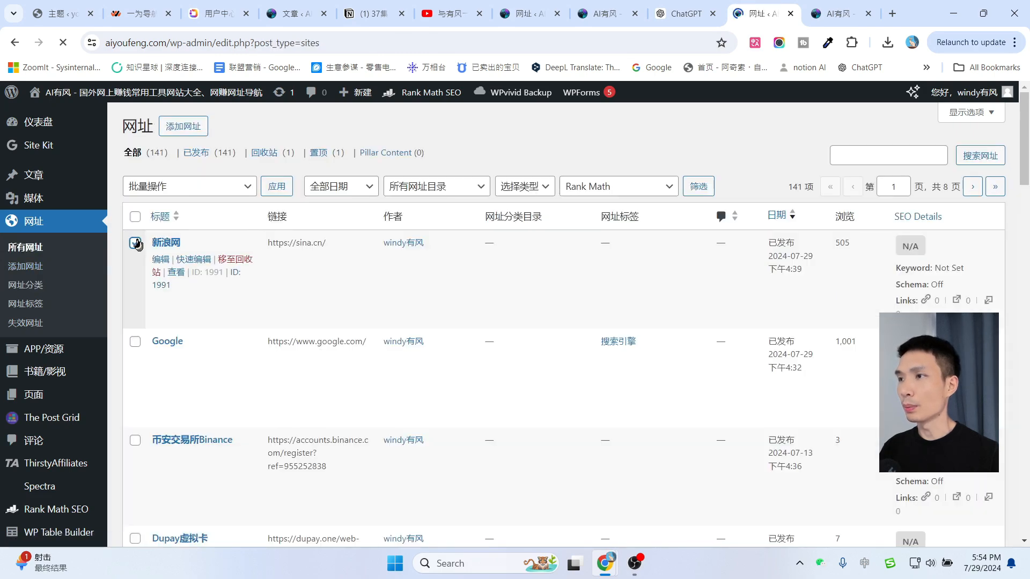
click(179, 188)
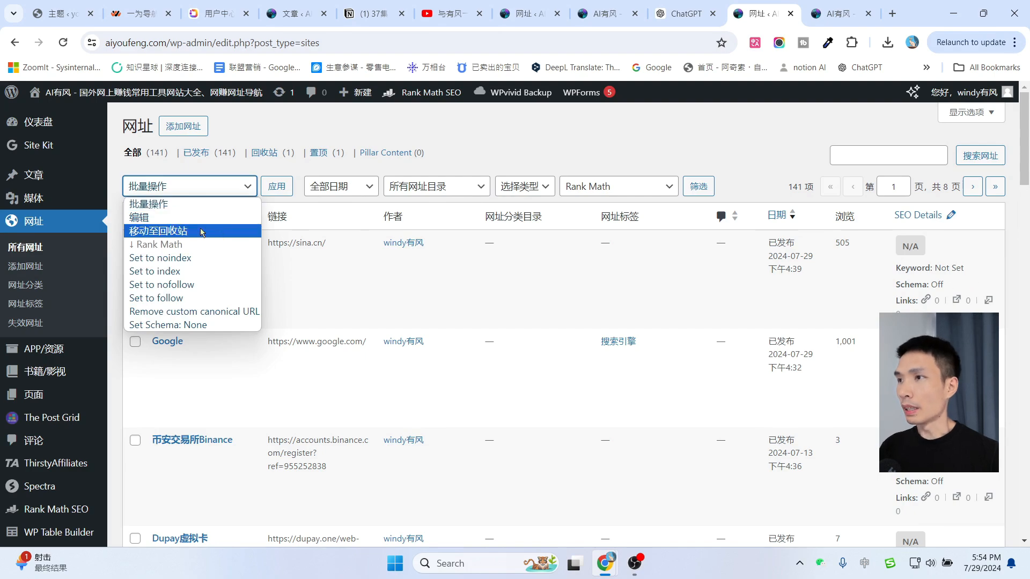
click(499, 143)
scroll(43, 305, down, 4)
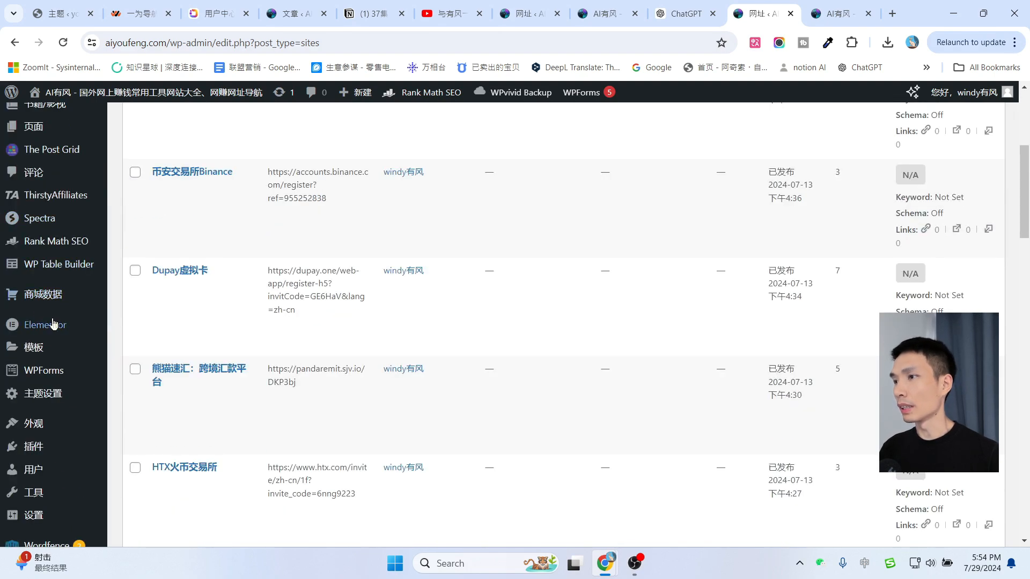
scroll(53, 324, up, 4)
mouse_move(49, 290)
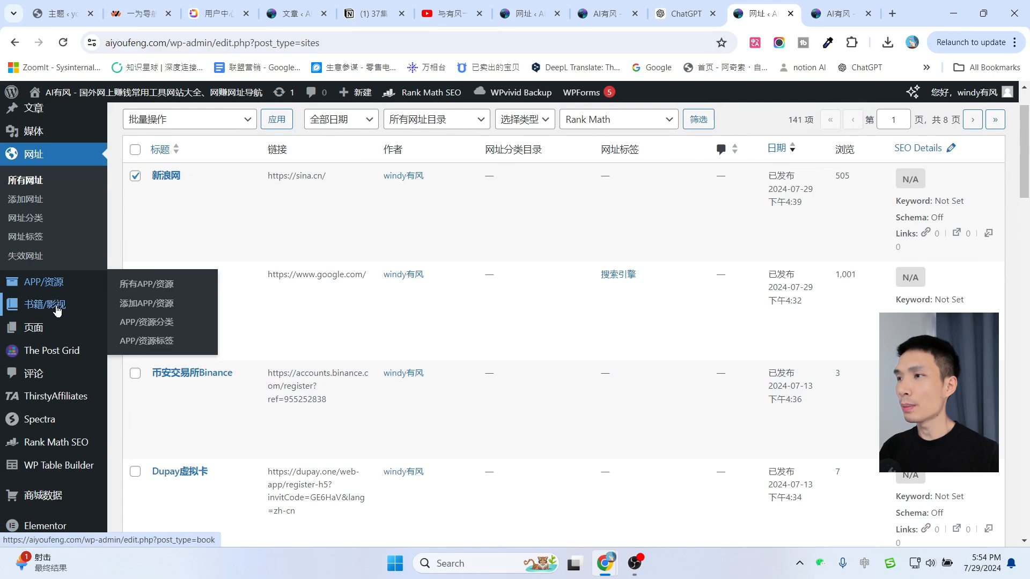
mouse_move(56, 310)
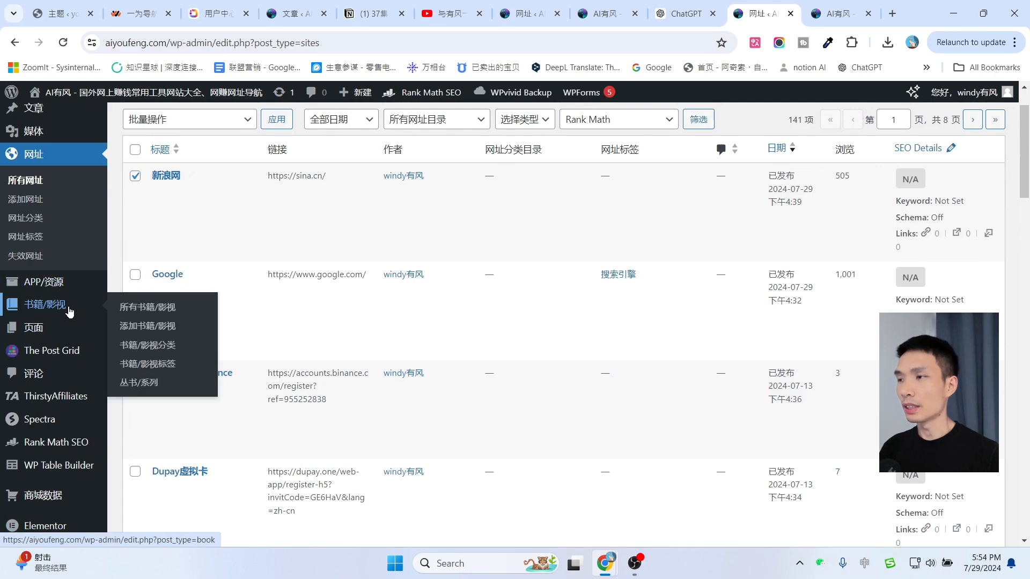
mouse_move(75, 351)
scroll(75, 351, down, 2)
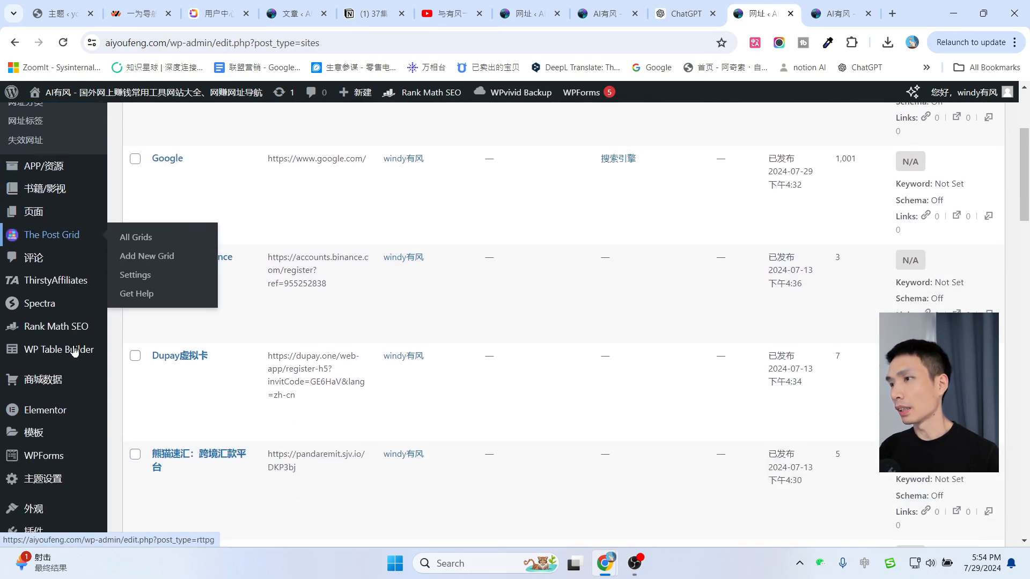
scroll(59, 387, down, 2)
scroll(58, 385, up, 3)
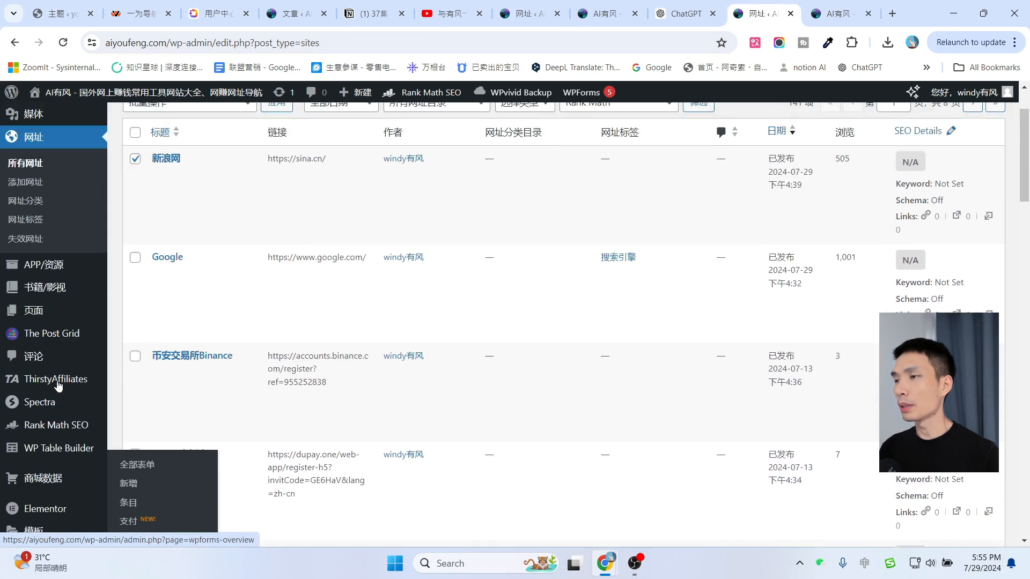
Browse the live homepage categories, then go to the YouTube channel's Videos page.
key(ctrl+Tab)
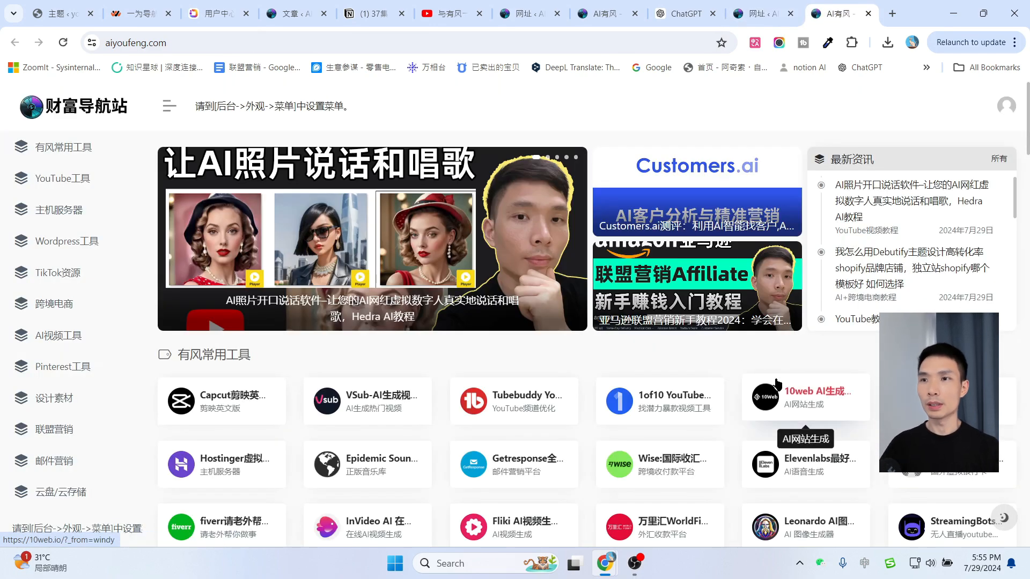
scroll(715, 384, down, 12)
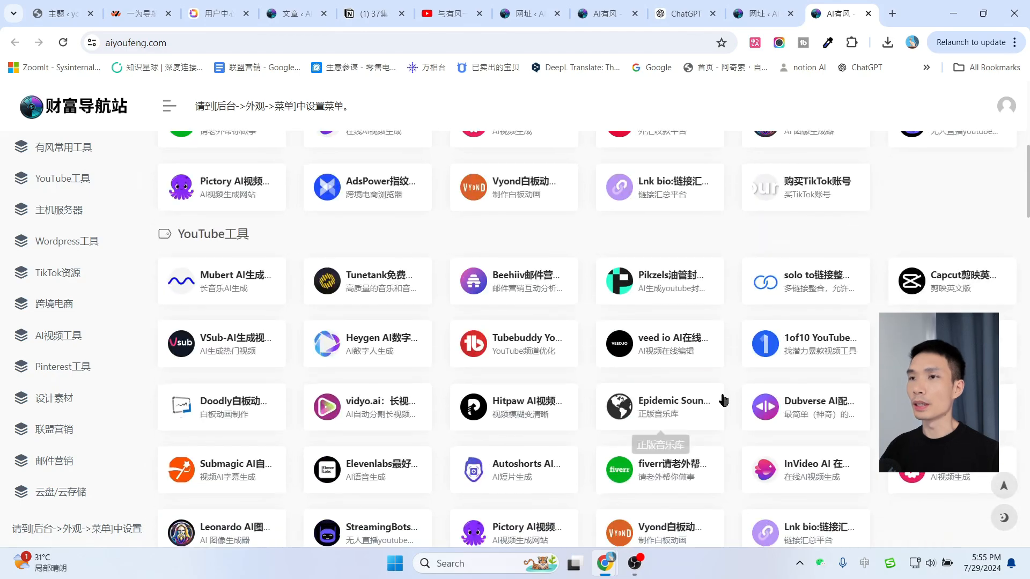
scroll(722, 398, down, 10)
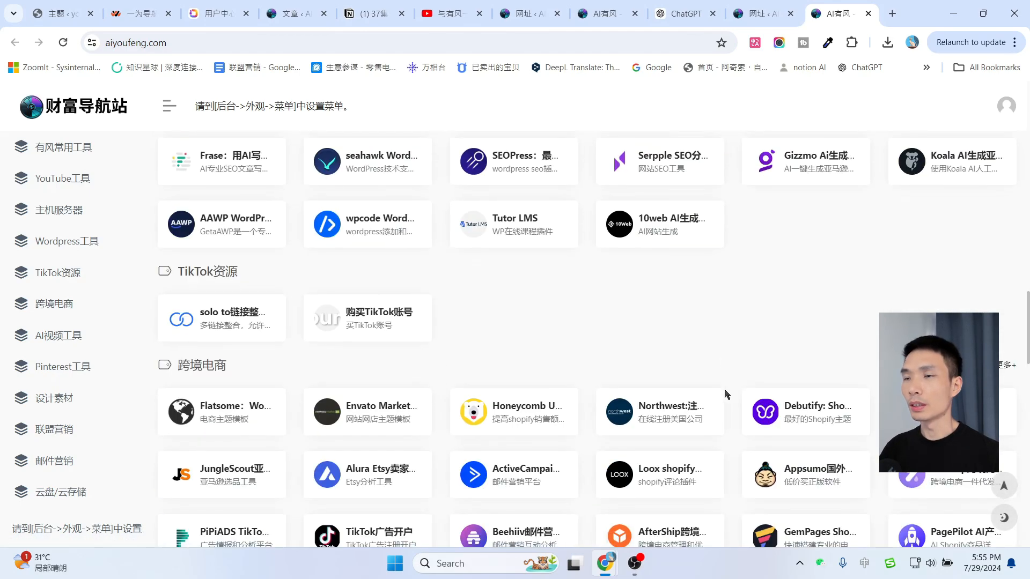
scroll(725, 395, up, 4)
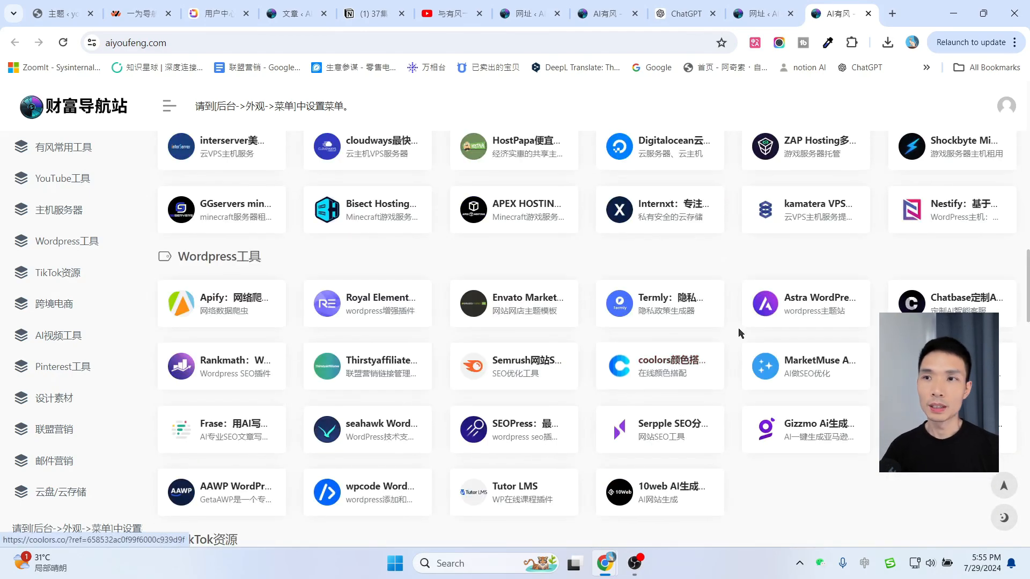
click(450, 14)
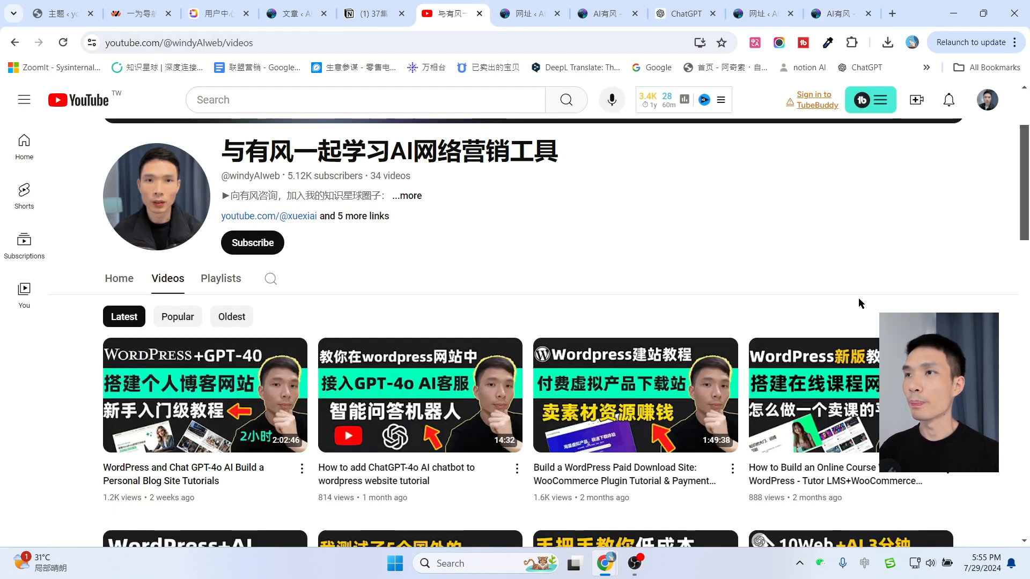